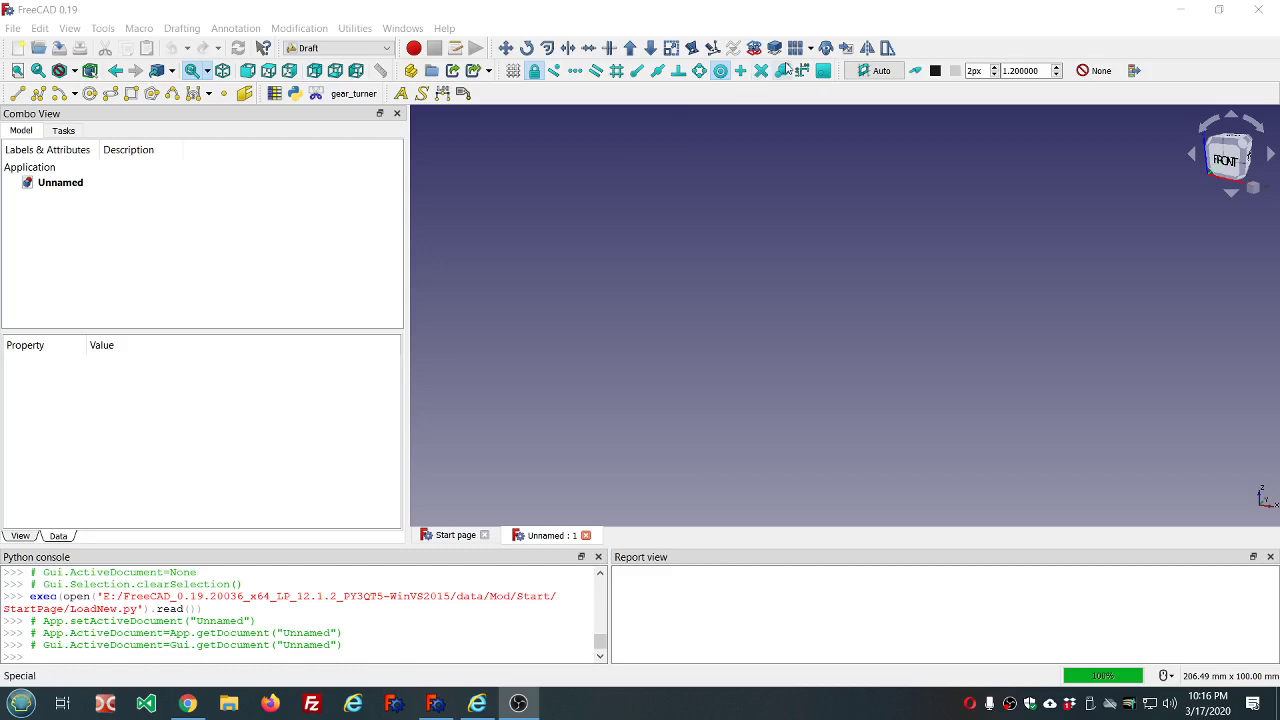
# Look over the available array tools and the program's version information.
pyautogui.click(811, 49)
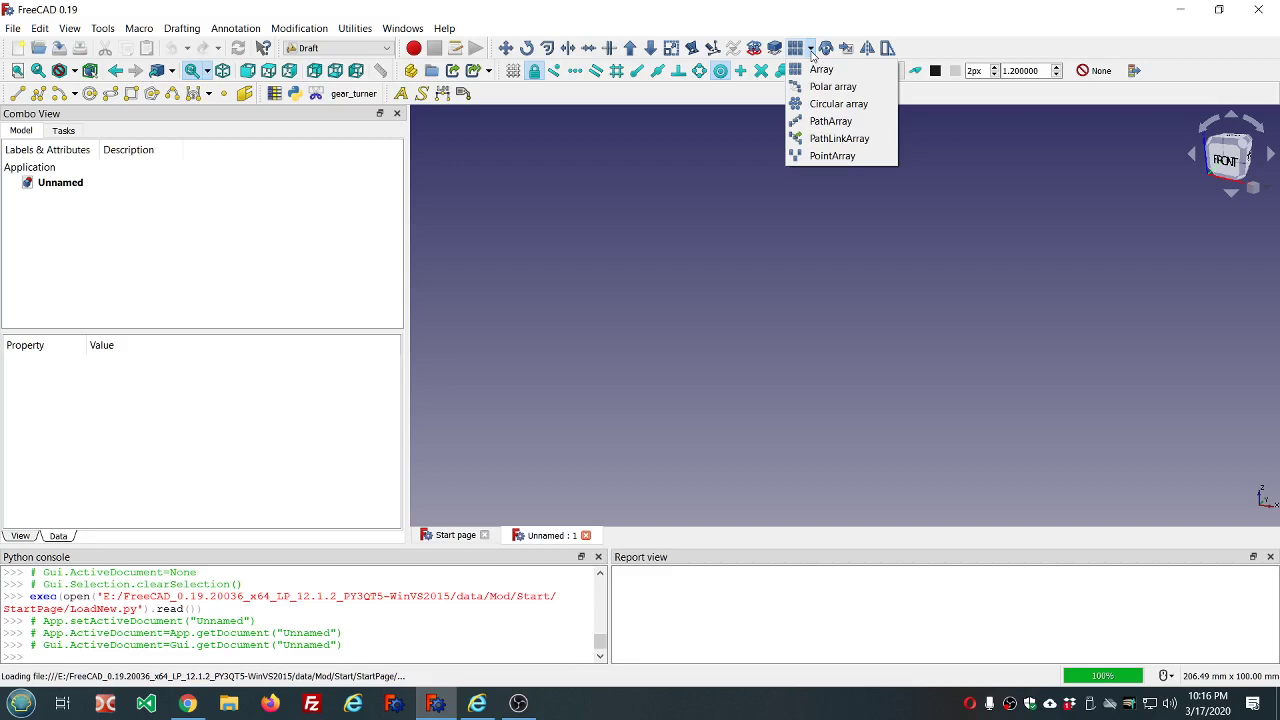
pyautogui.click(827, 4)
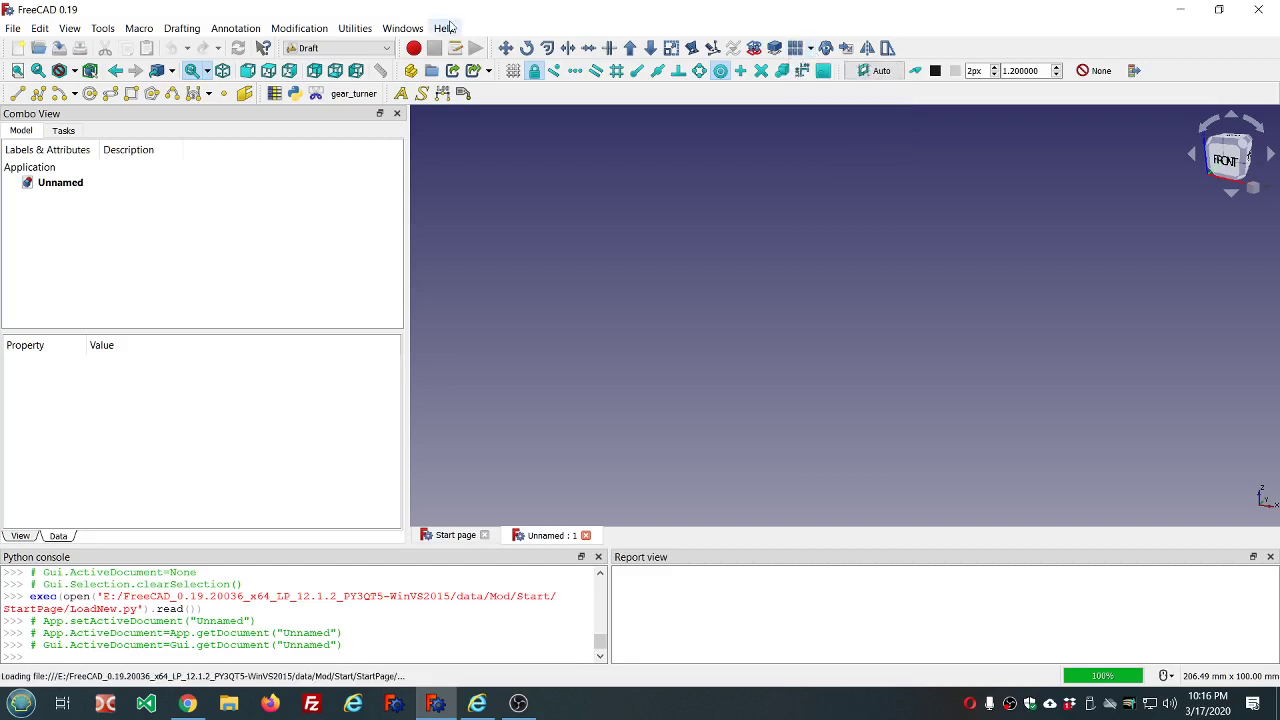
pyautogui.click(445, 28)
pyautogui.click(465, 170)
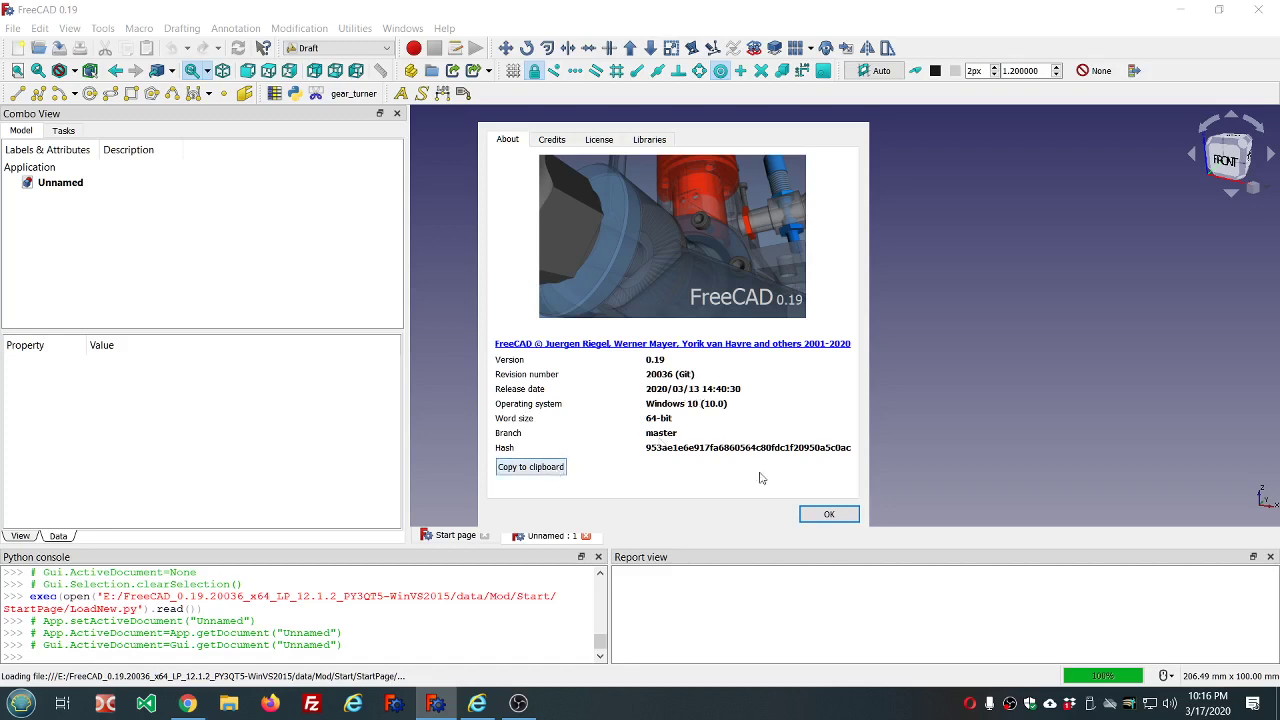
pyautogui.click(828, 515)
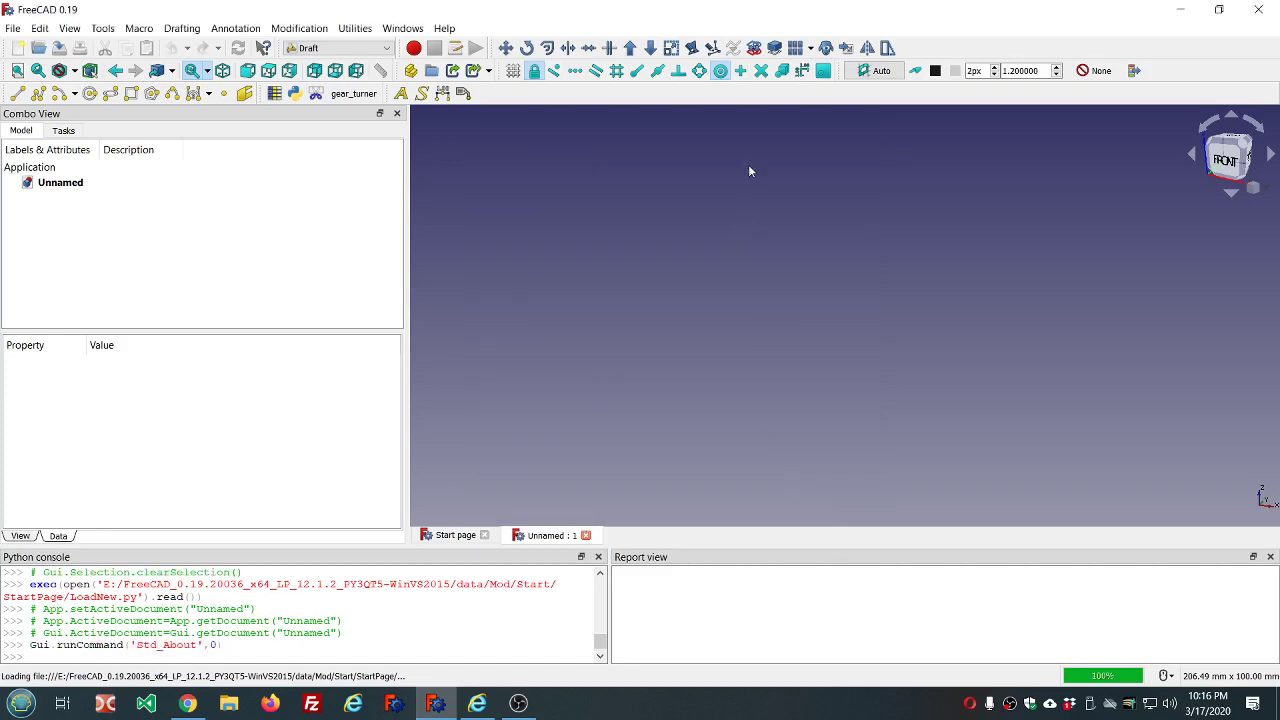
pyautogui.click(811, 51)
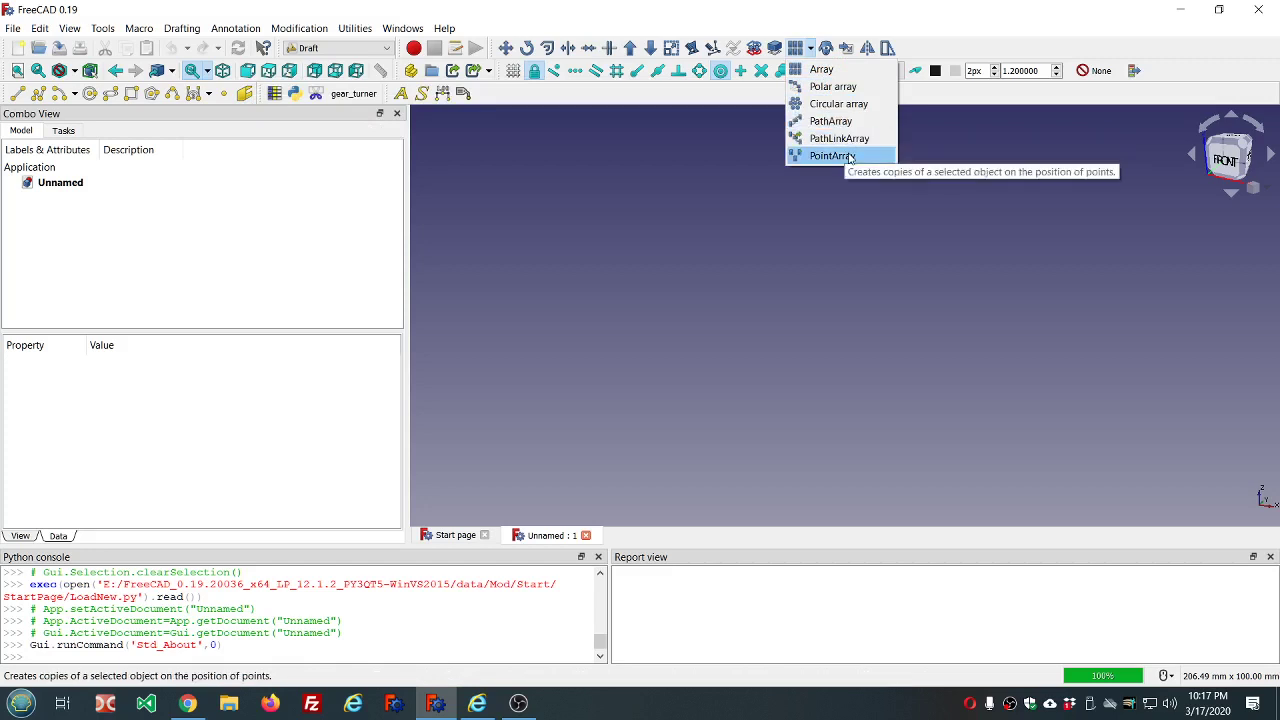
pyautogui.click(549, 197)
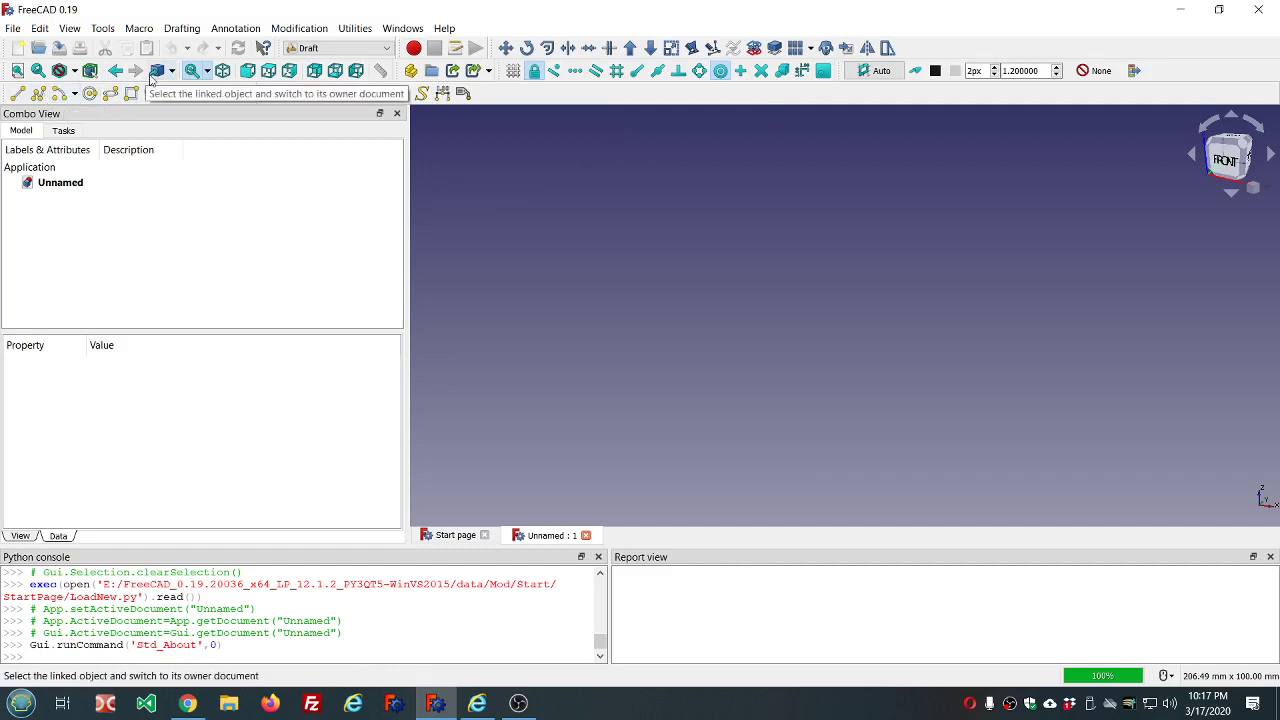
# Set the 3D view to the top orientation and narrow the Combo View to enlarge the drawing area.
pyautogui.click(268, 72)
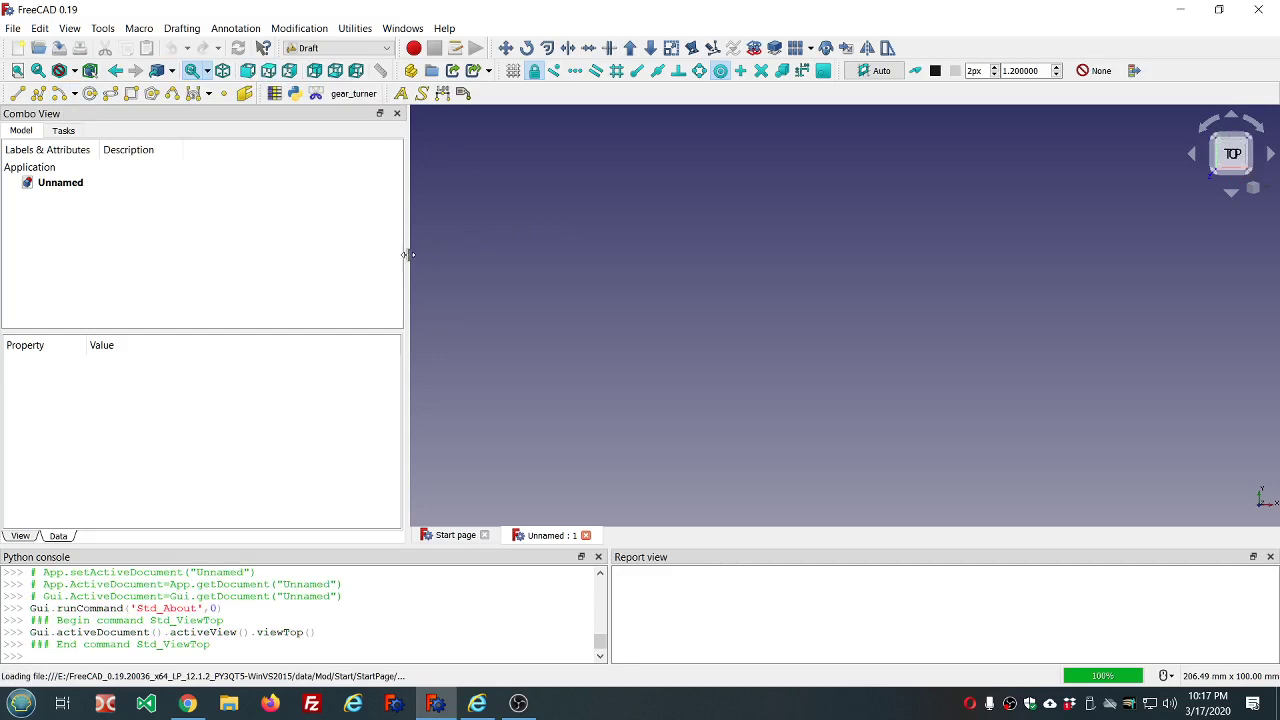
pyautogui.moveTo(408, 256); pyautogui.dragTo(366, 264)
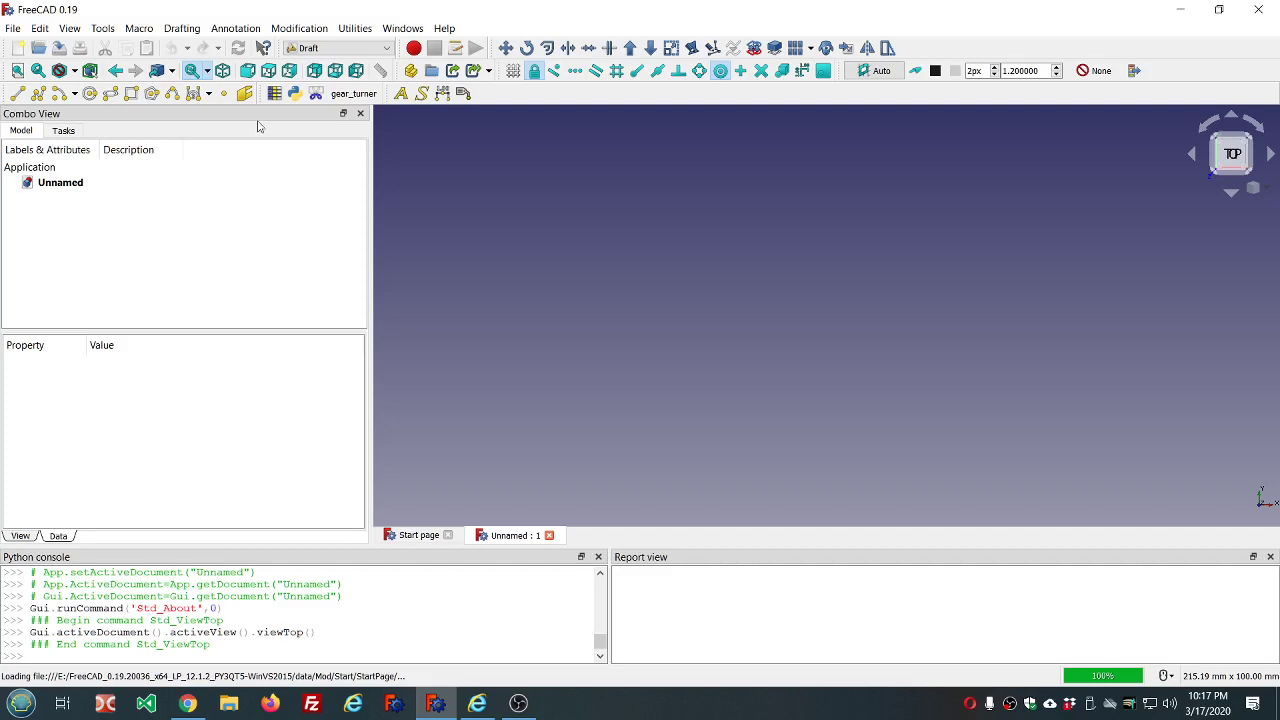
pyautogui.click(513, 71)
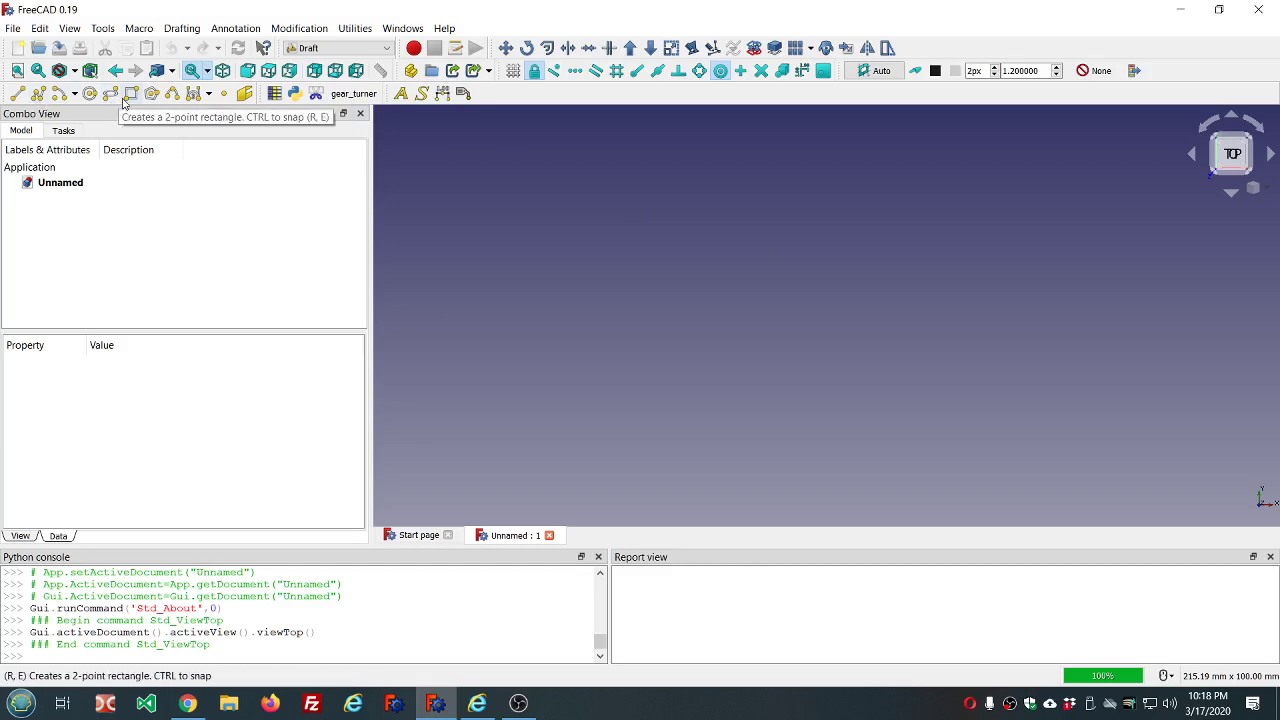
# Draw a closed, filled five-point wire shaped like a house, about 4 mm wide and 9 mm high.
pyautogui.click(38, 93)
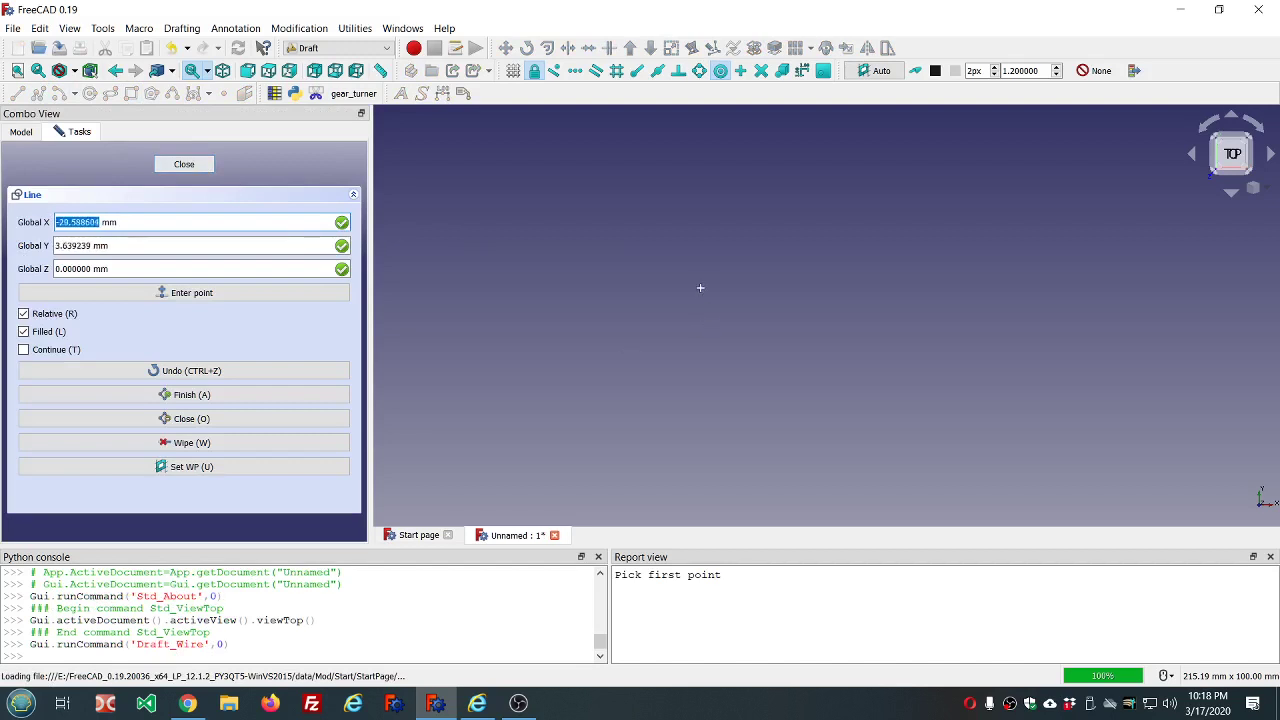
pyautogui.click(701, 276)
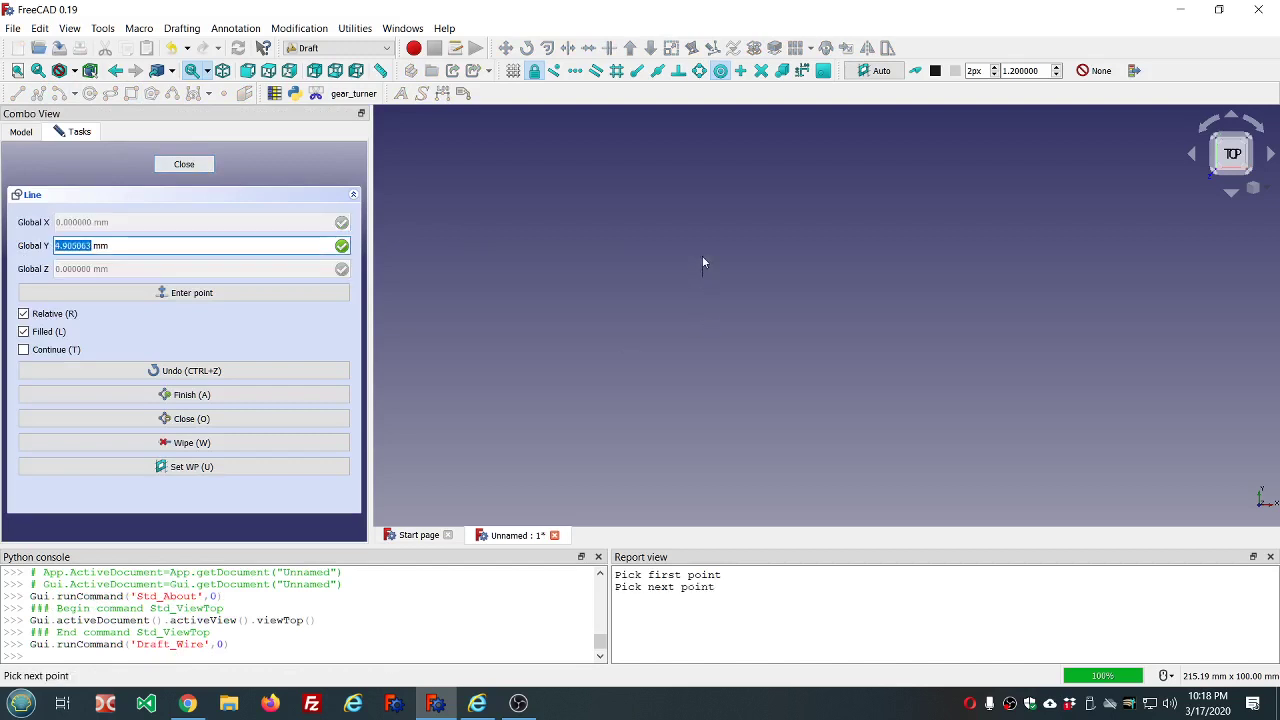
pyautogui.click(702, 257)
pyautogui.click(710, 238)
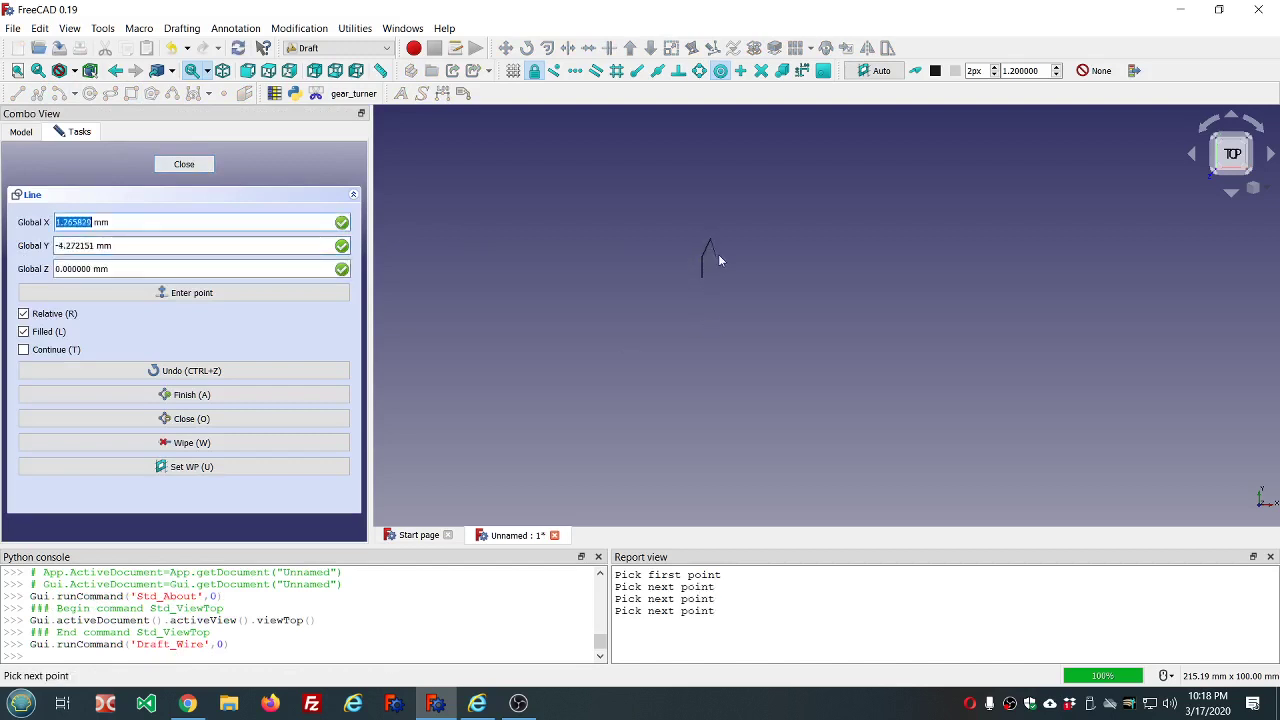
pyautogui.click(718, 255)
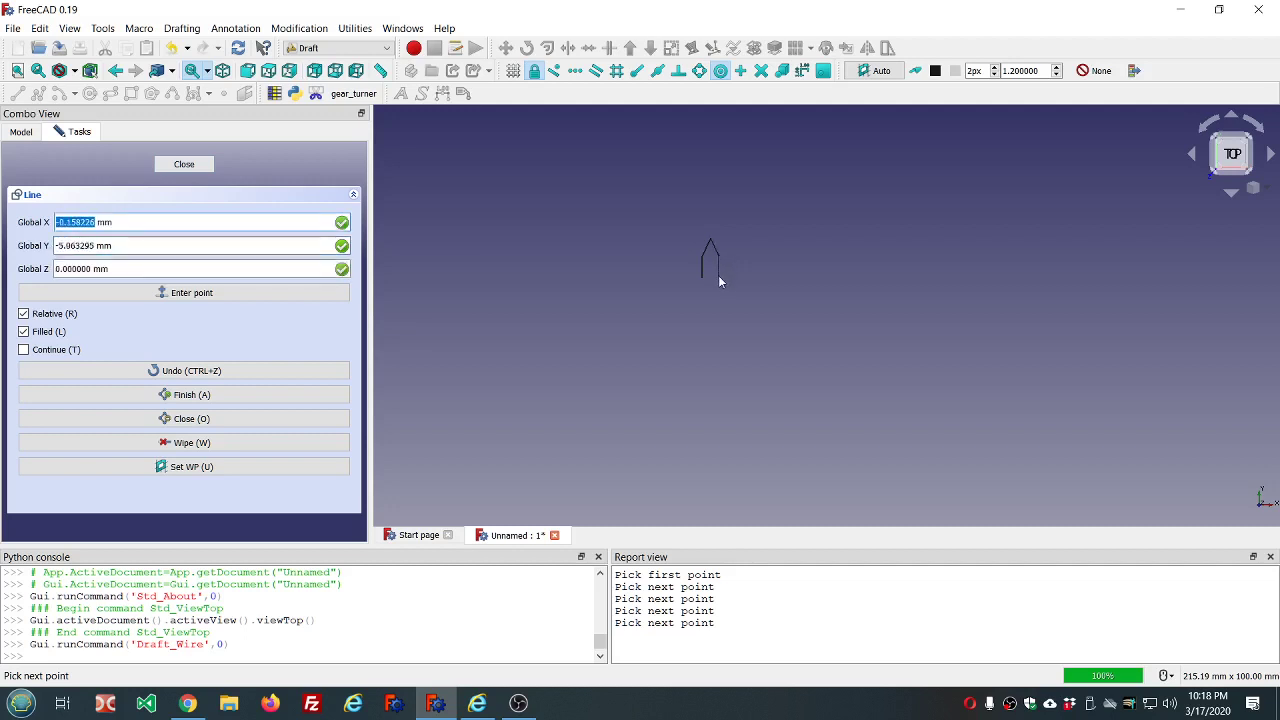
pyautogui.click(718, 277)
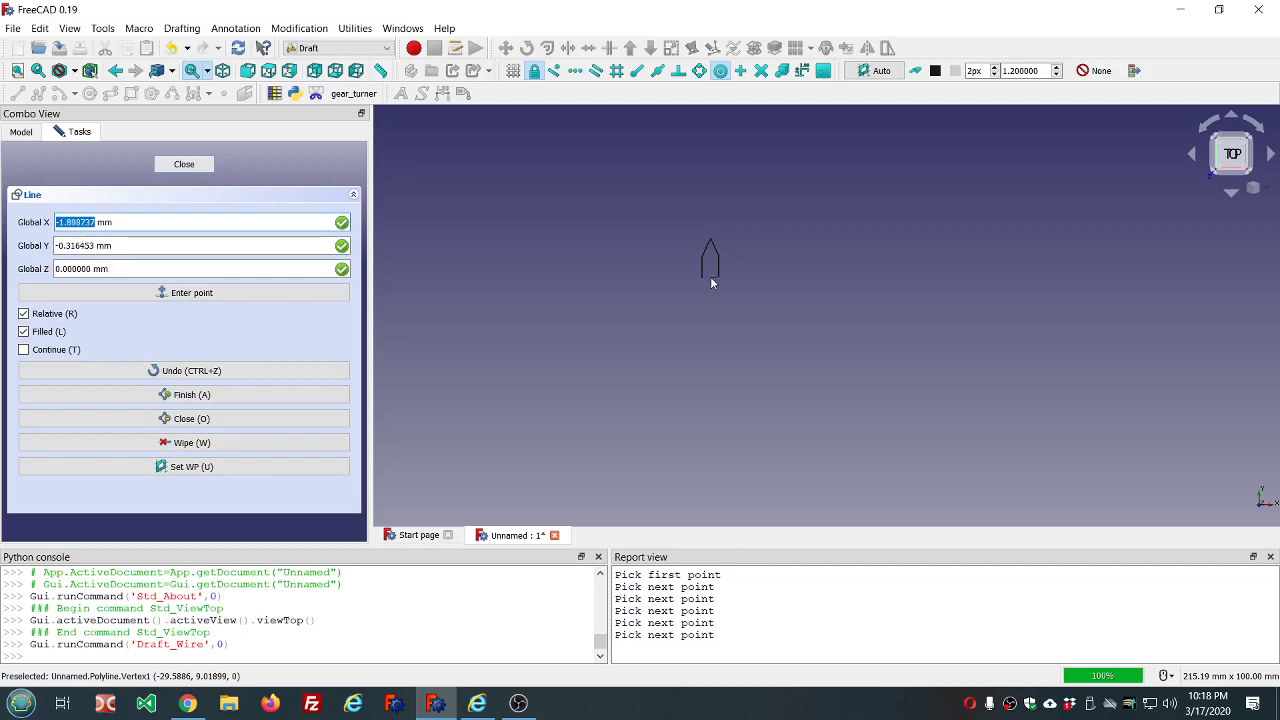
pyautogui.click(712, 284)
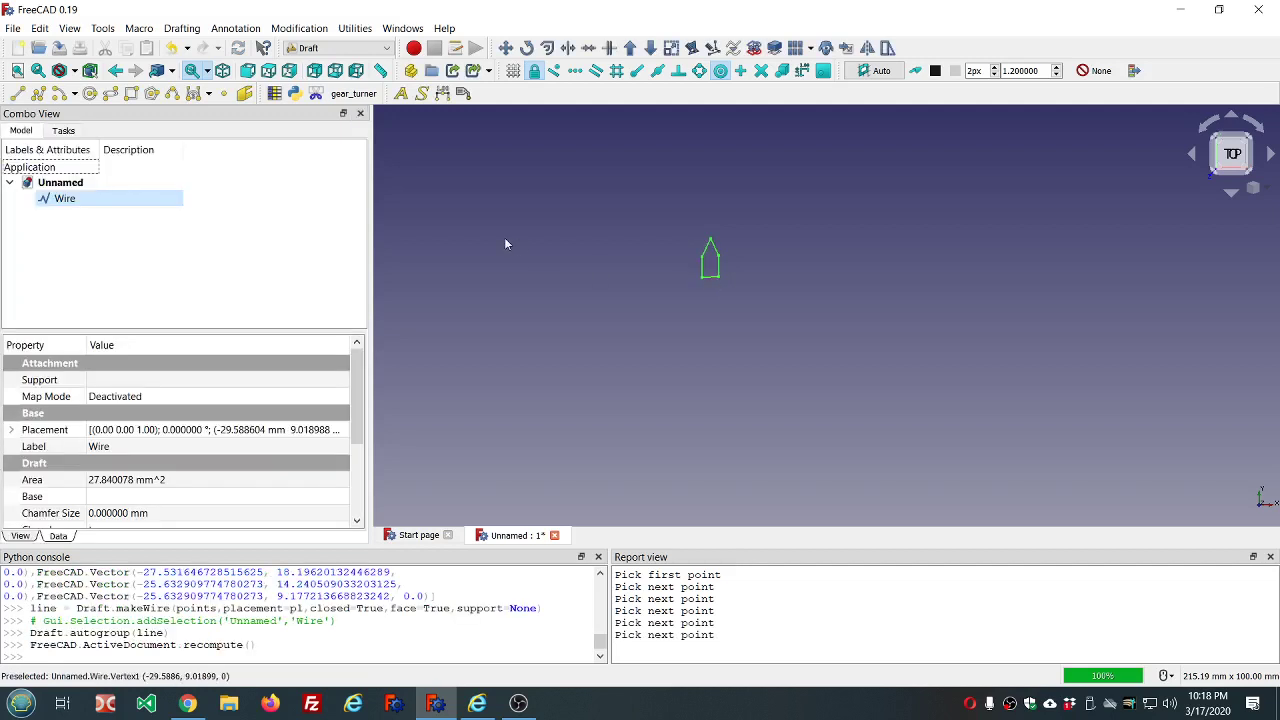
# Extrude the house-shaped wire 10 mm along its normal with the Part workbench's Extrude tool.
pyautogui.click(383, 50)
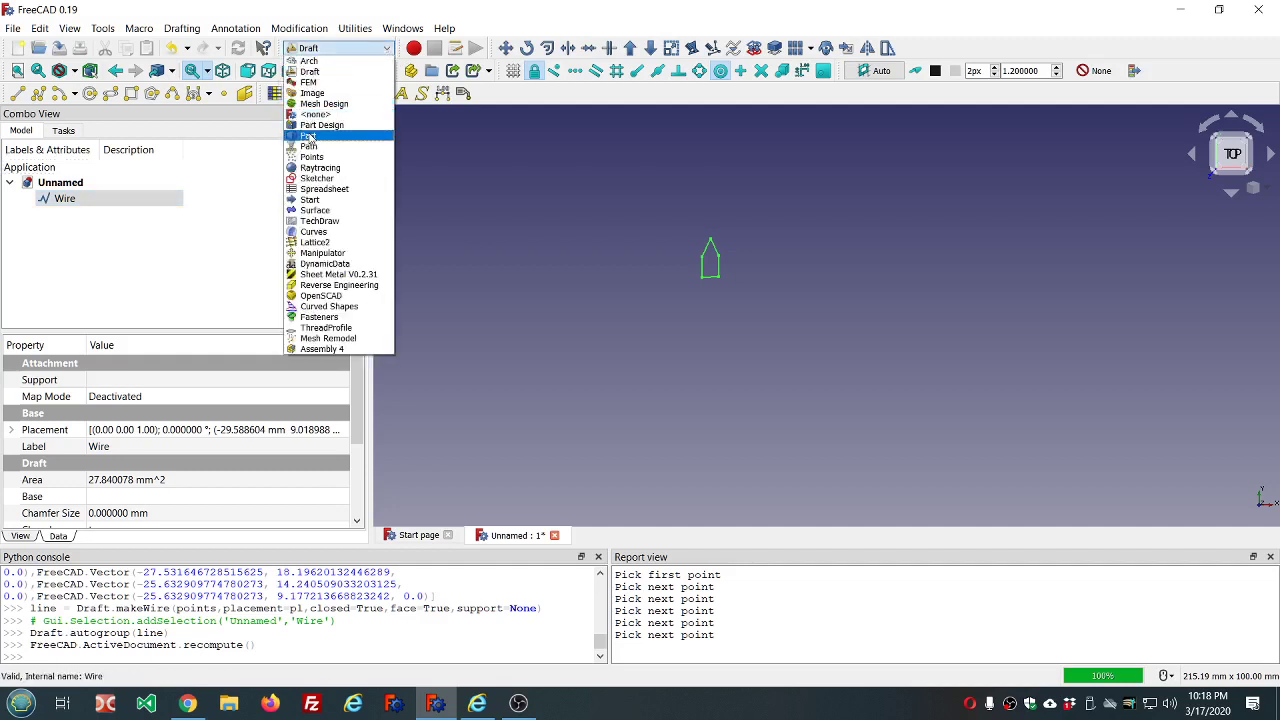
pyautogui.click(310, 138)
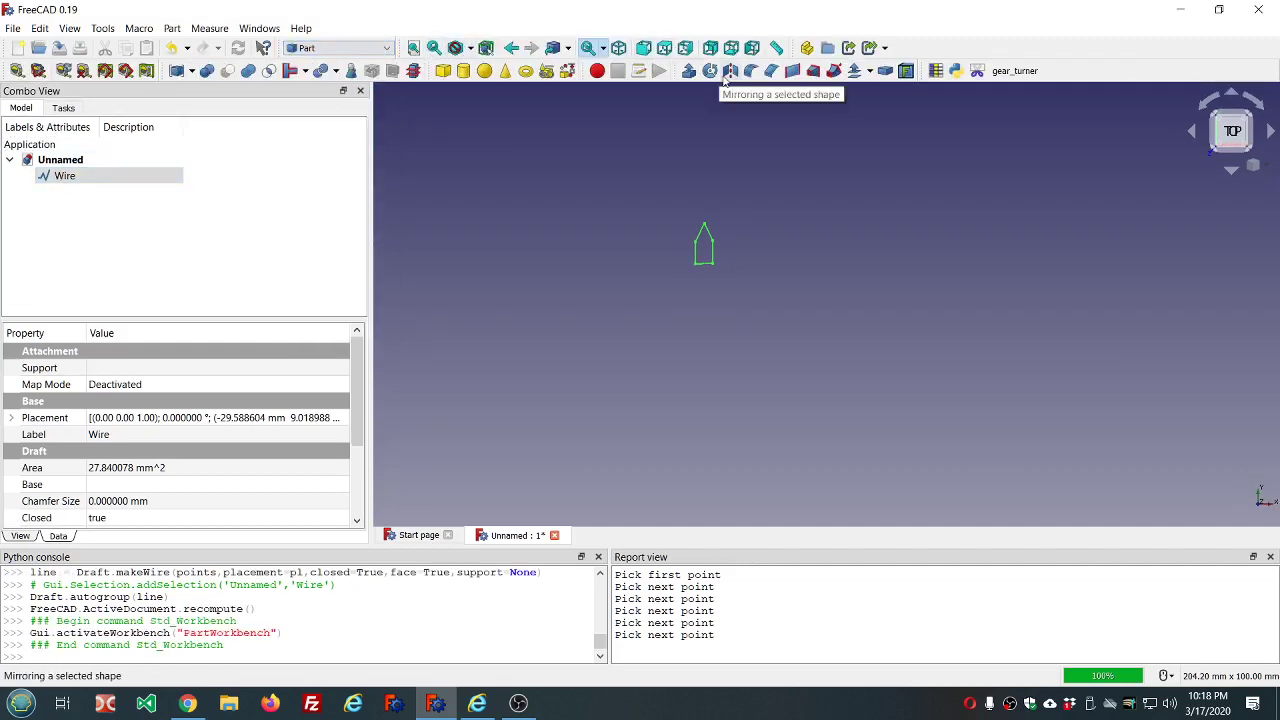
pyautogui.click(688, 70)
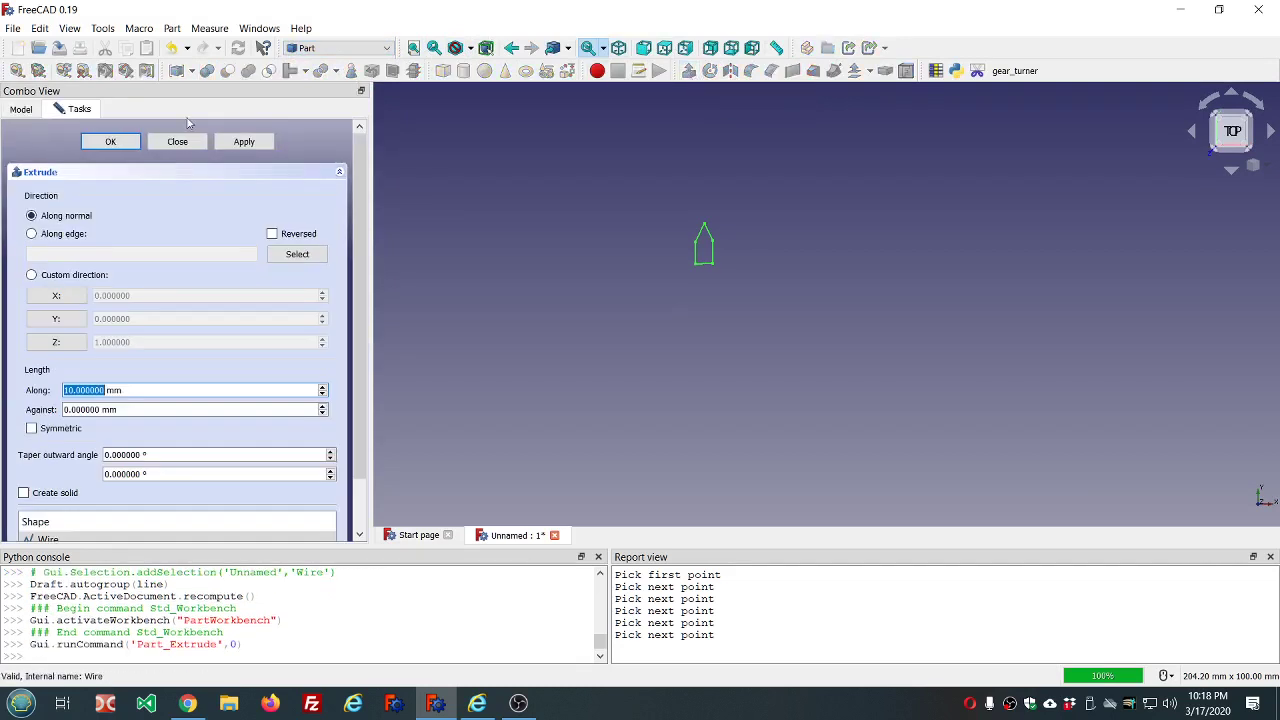
pyautogui.click(103, 143)
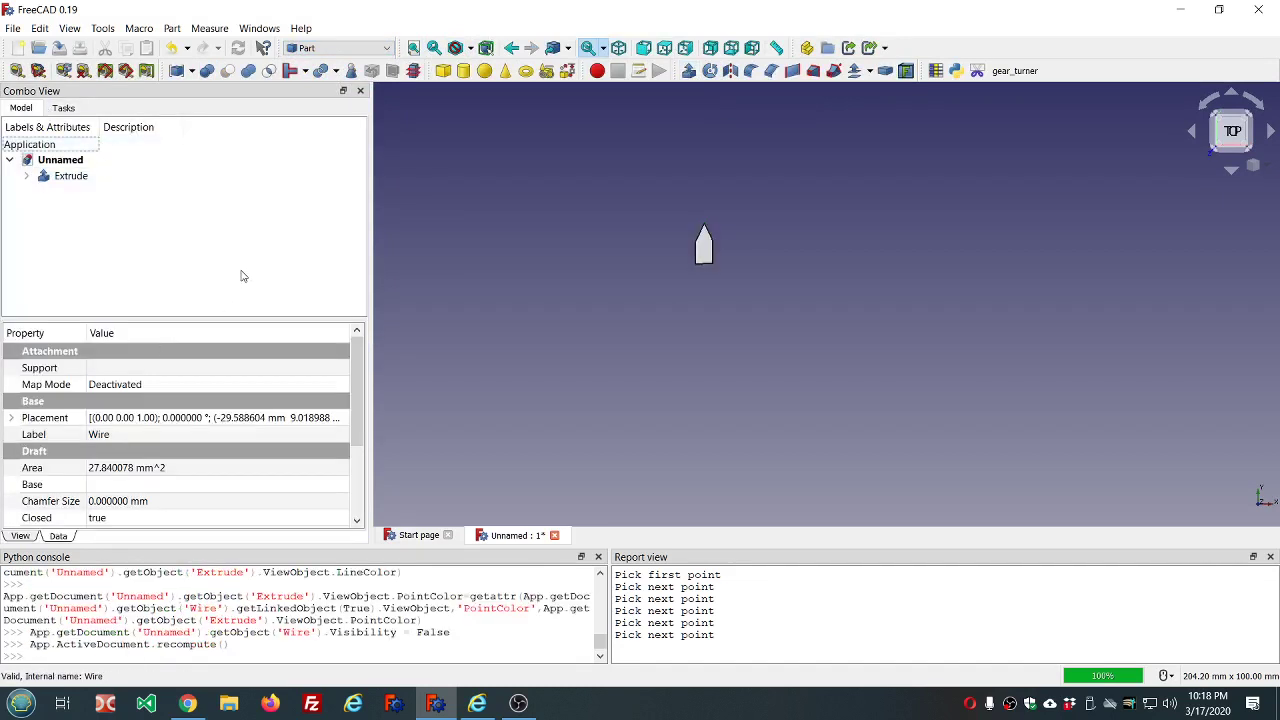
# Return to the Draft workbench and inspect the extruded shape, ending in the top view.
pyautogui.click(389, 47)
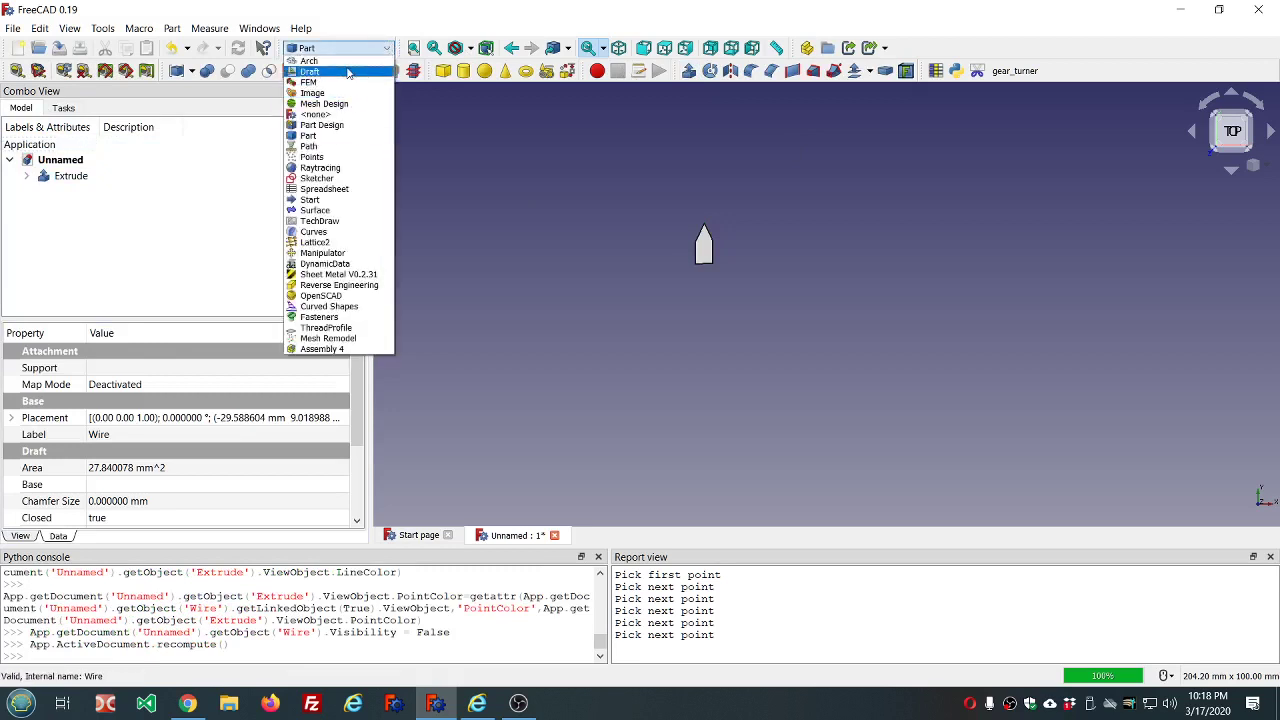
pyautogui.click(348, 72)
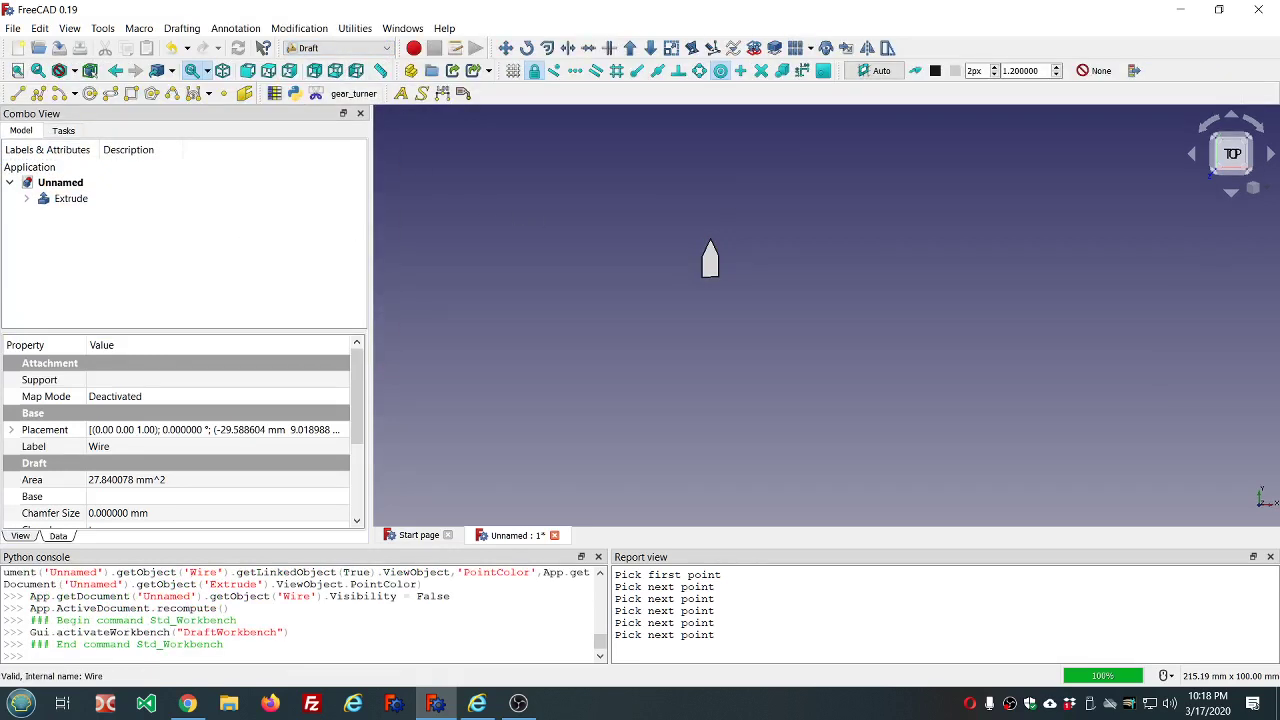
pyautogui.moveTo(926, 310)
pyautogui.mouseDown(button='middle')
pyautogui.moveTo(887, 238)
pyautogui.moveTo(870, 280)
pyautogui.moveTo(894, 314)
pyautogui.moveTo(915, 314)
pyautogui.mouseUp(button='middle')
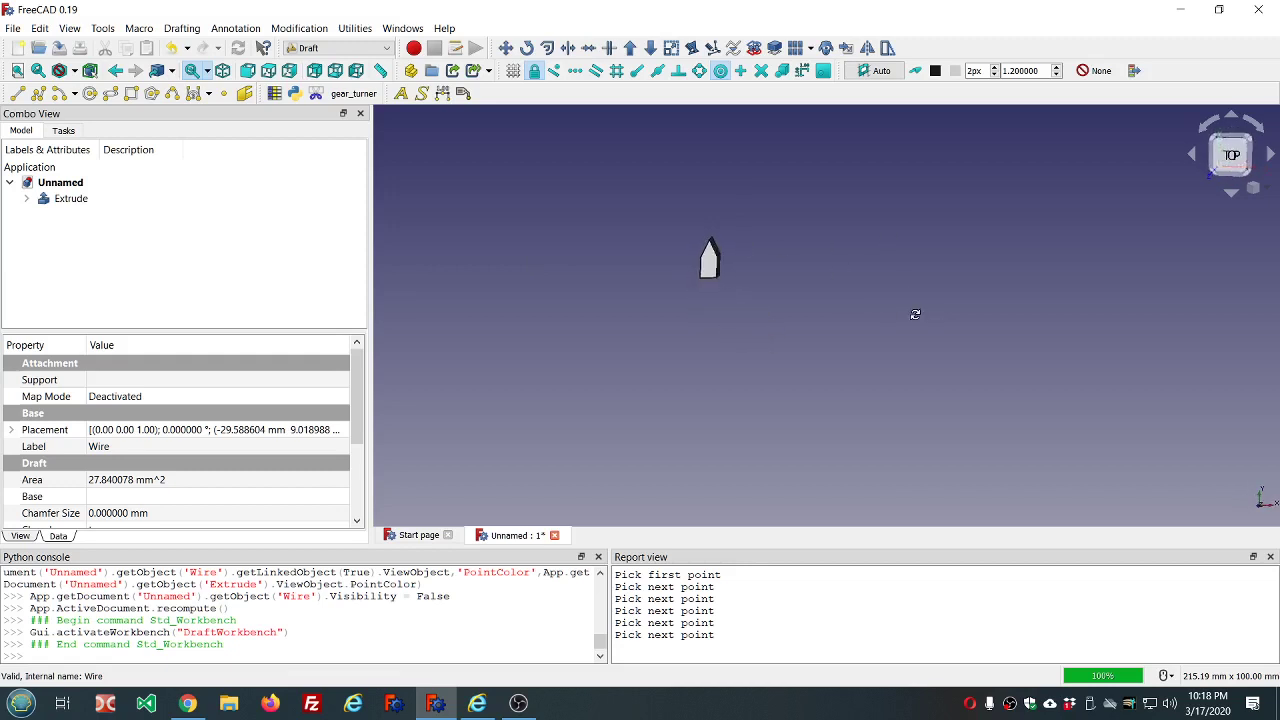
pyautogui.moveTo(915, 314); pyautogui.dragTo(915, 307)
pyautogui.scroll(-2, 915, 307)
pyautogui.scroll(4, 748, 289)
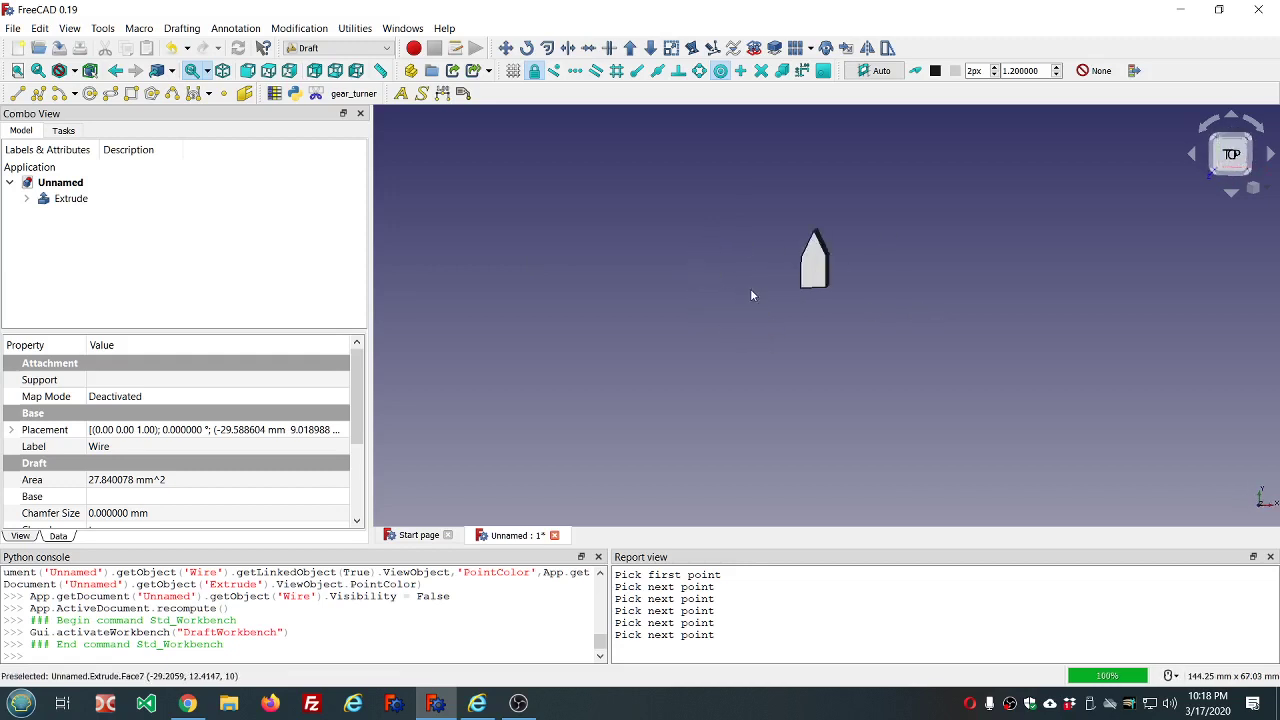
pyautogui.scroll(-2, 1076, 183)
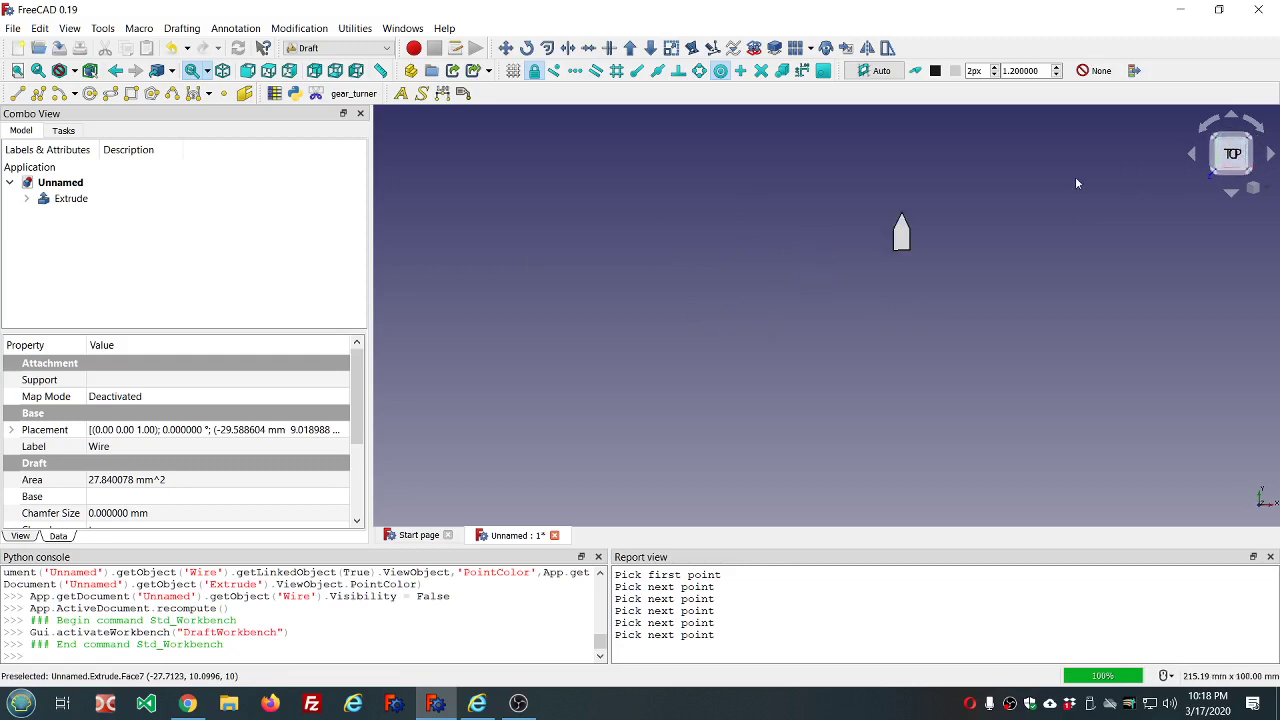
pyautogui.scroll(4, 1076, 183)
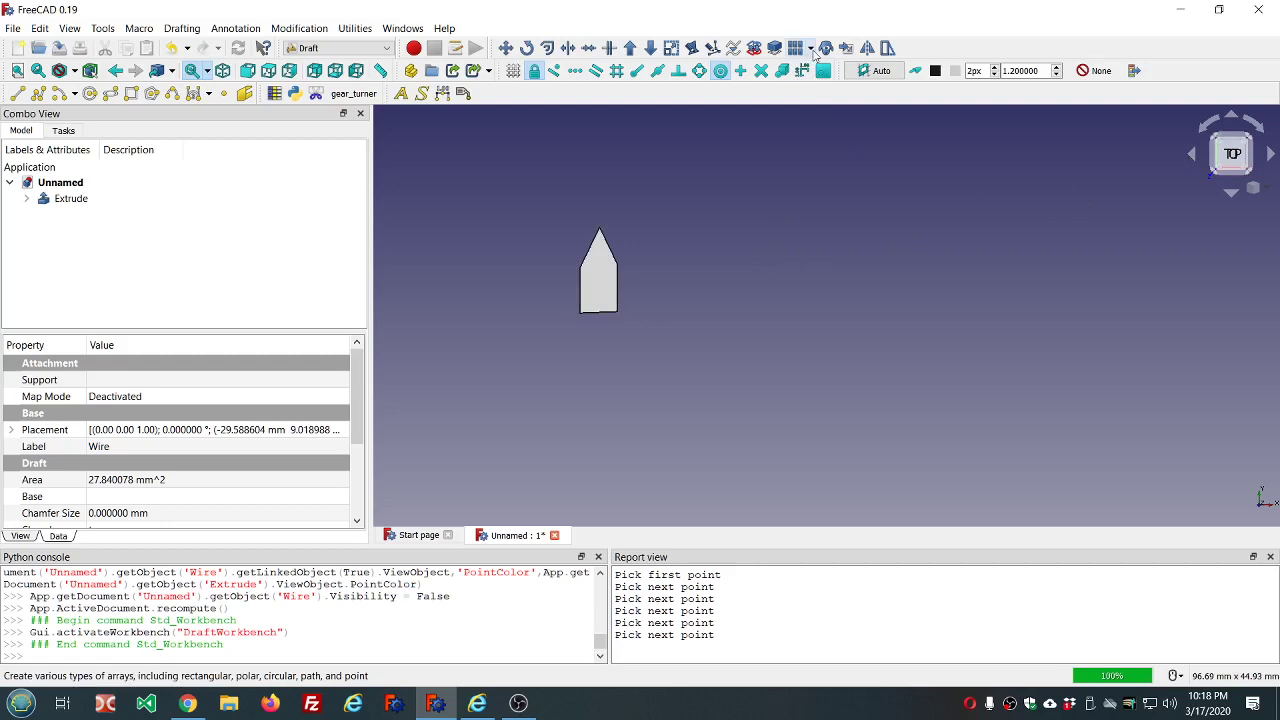
# Start an orthogonal array and review its X, Y and Z intervals, element counts and Fuse option, leaving Fuse off.
pyautogui.click(810, 50)
pyautogui.click(828, 70)
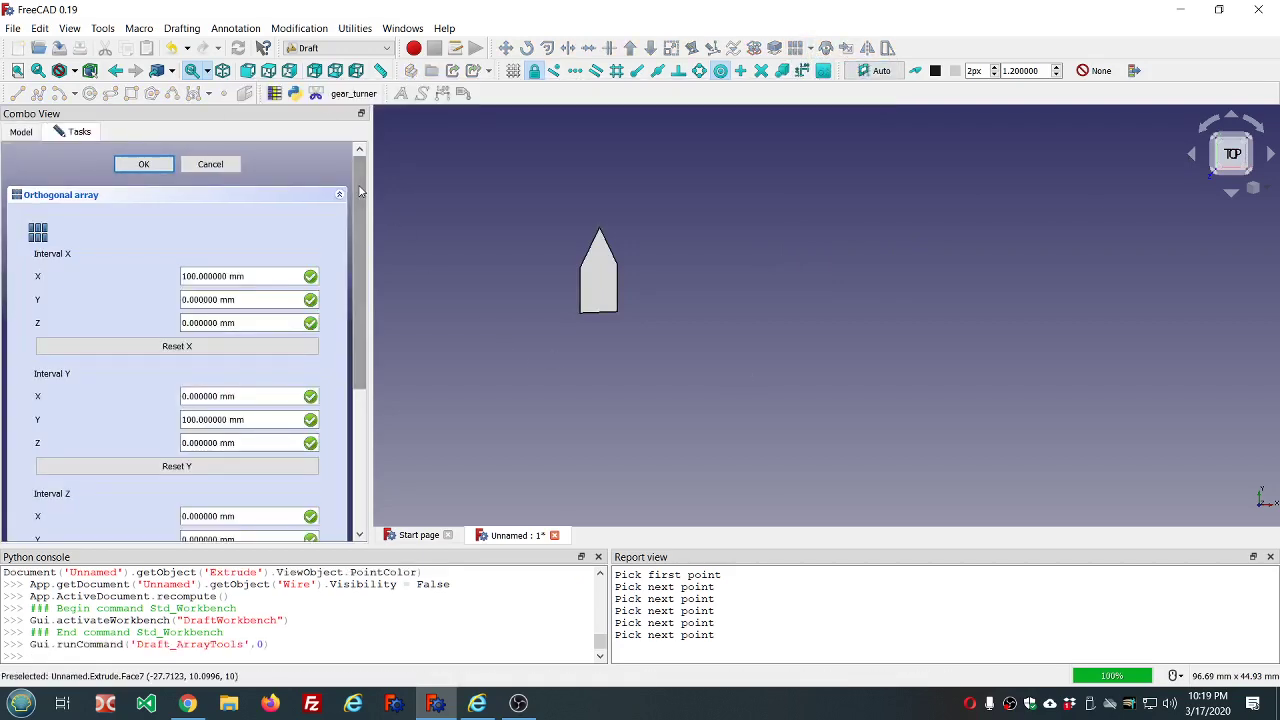
pyautogui.scroll(-2, 363, 253)
pyautogui.moveTo(363, 253); pyautogui.dragTo(351, 348)
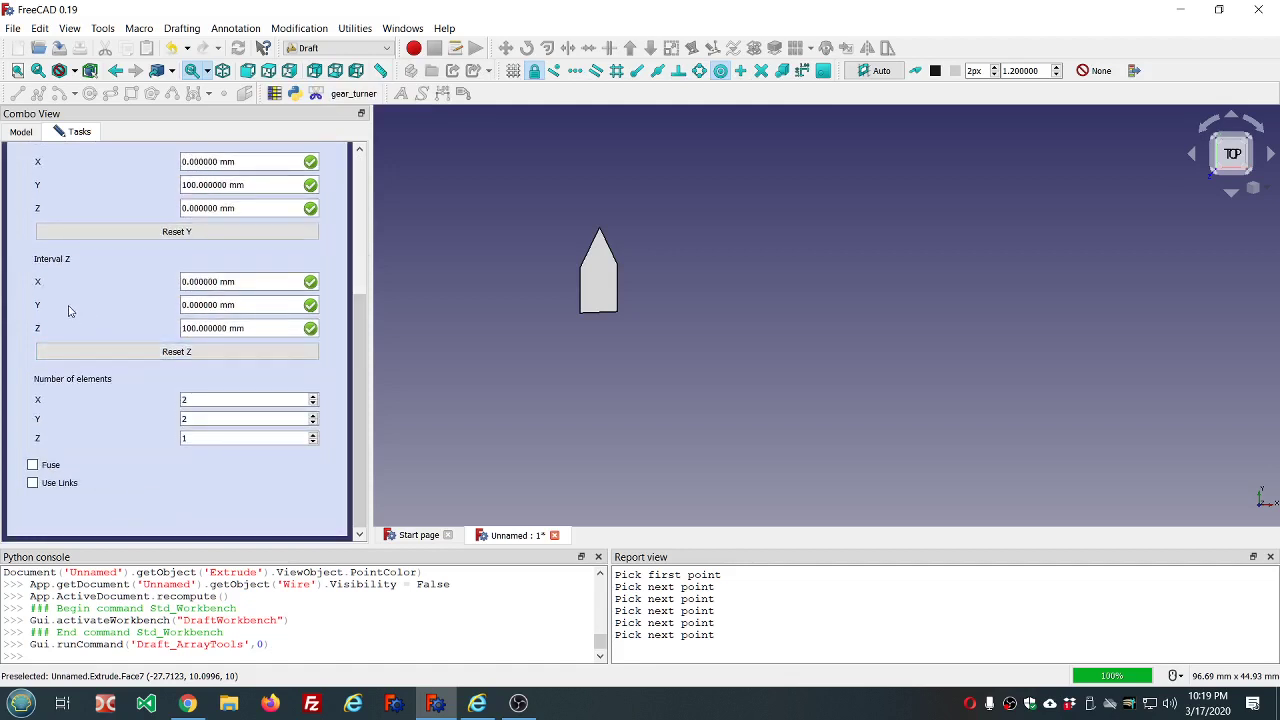
pyautogui.scroll(5, 126, 323)
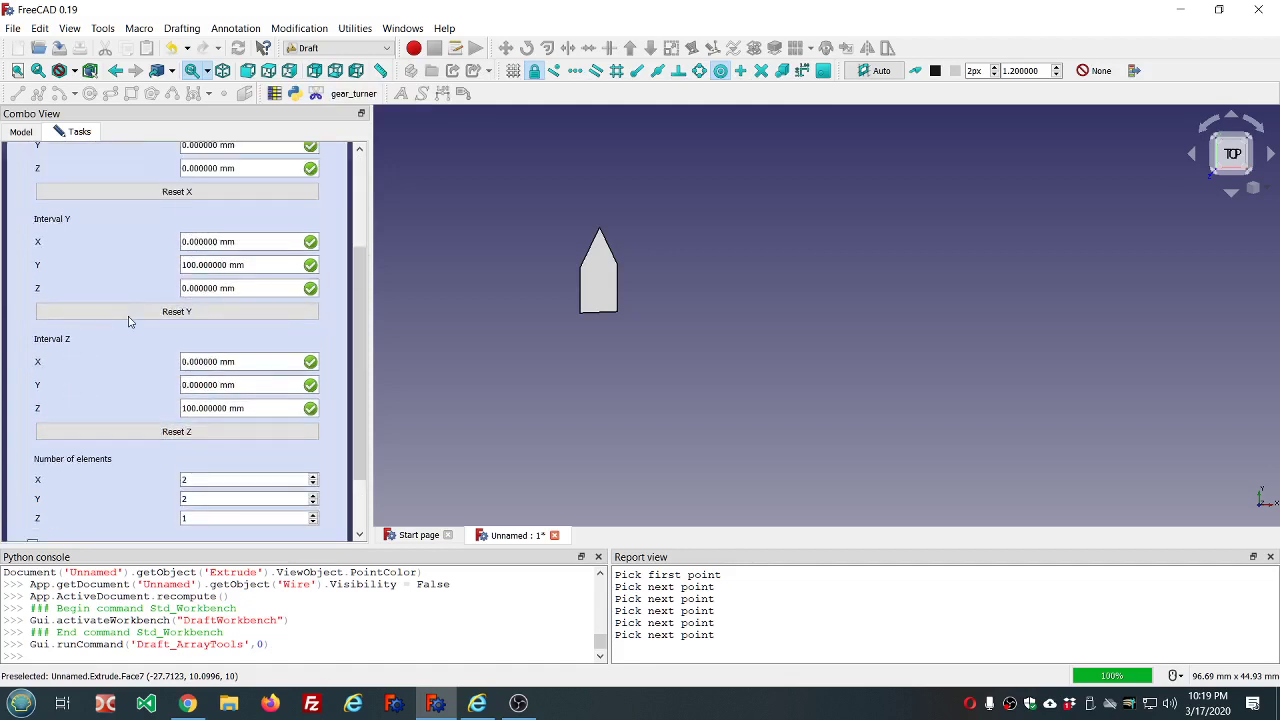
pyautogui.scroll(-5, 116, 279)
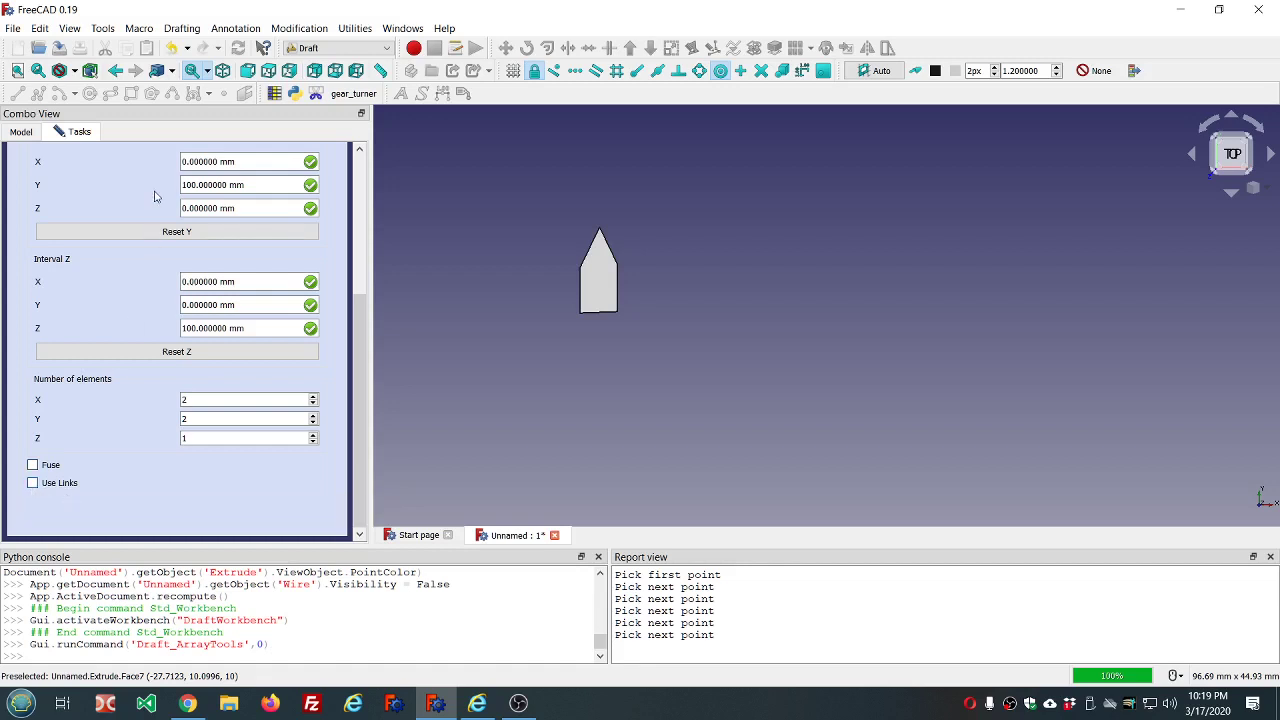
pyautogui.click(33, 465)
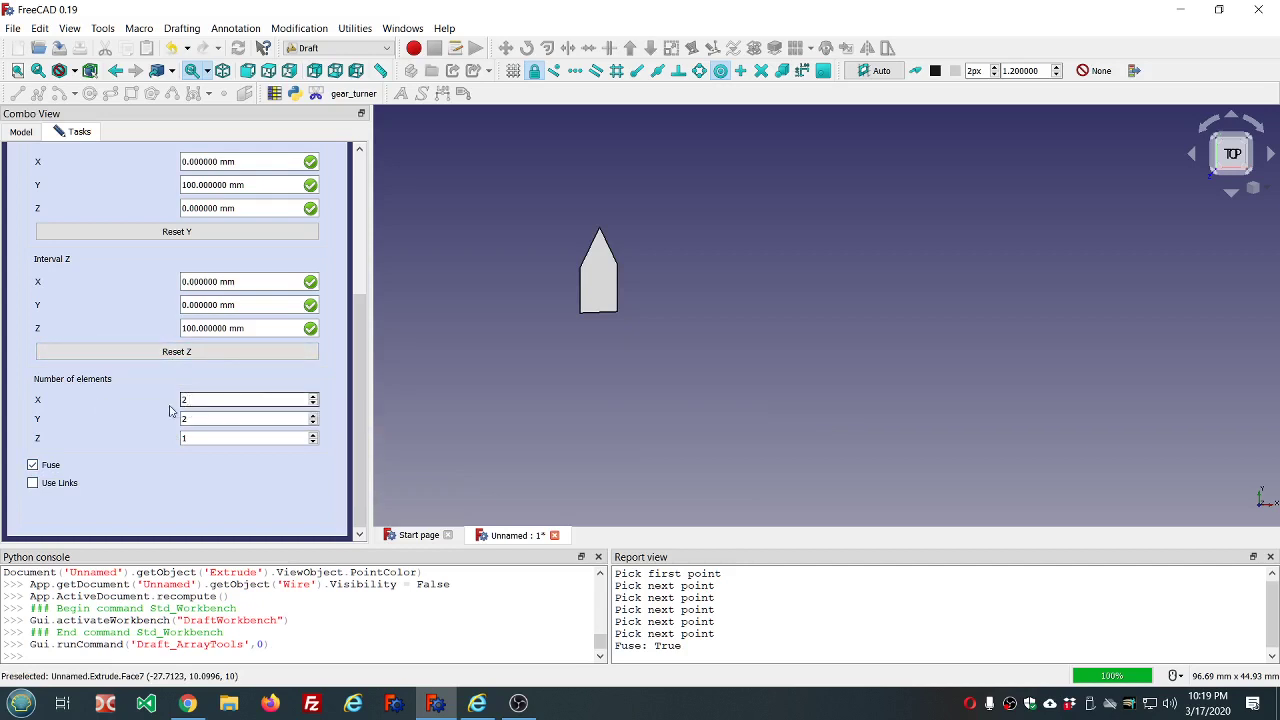
pyautogui.click(33, 465)
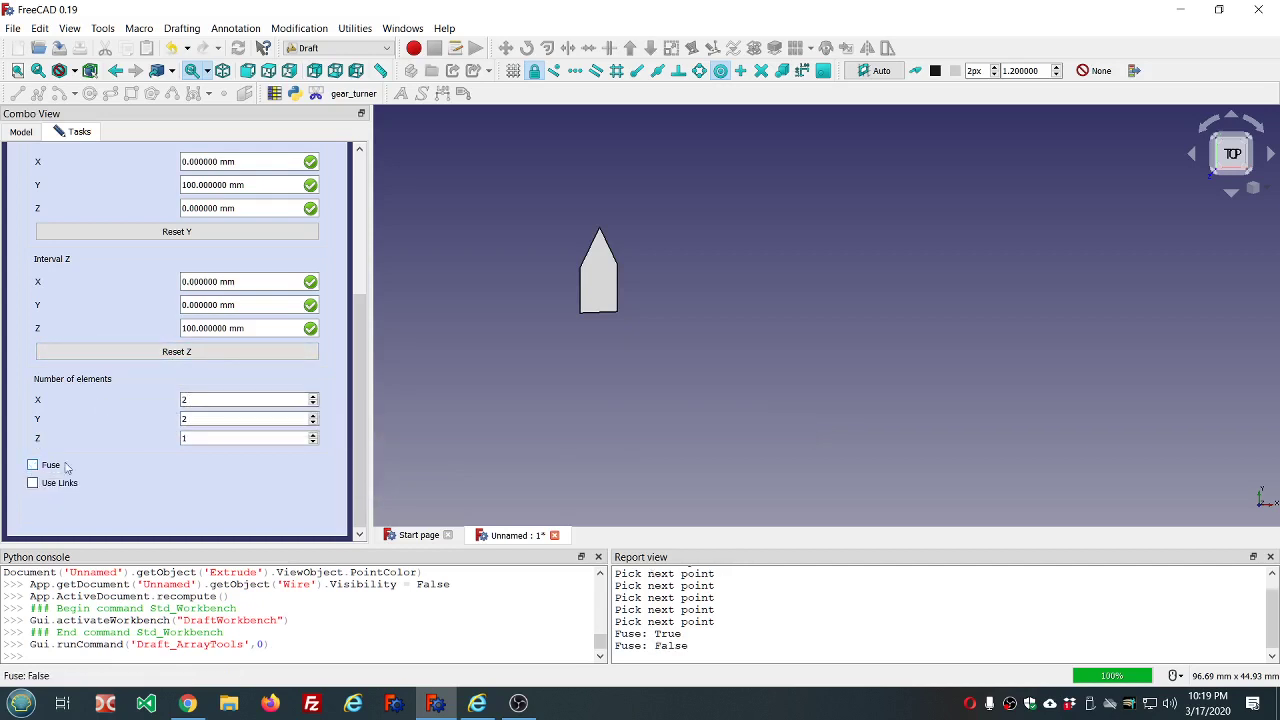
# Create the orthogonal array with 3 elements in X and 3 in Y, and check the resulting grid.
pyautogui.click(204, 419)
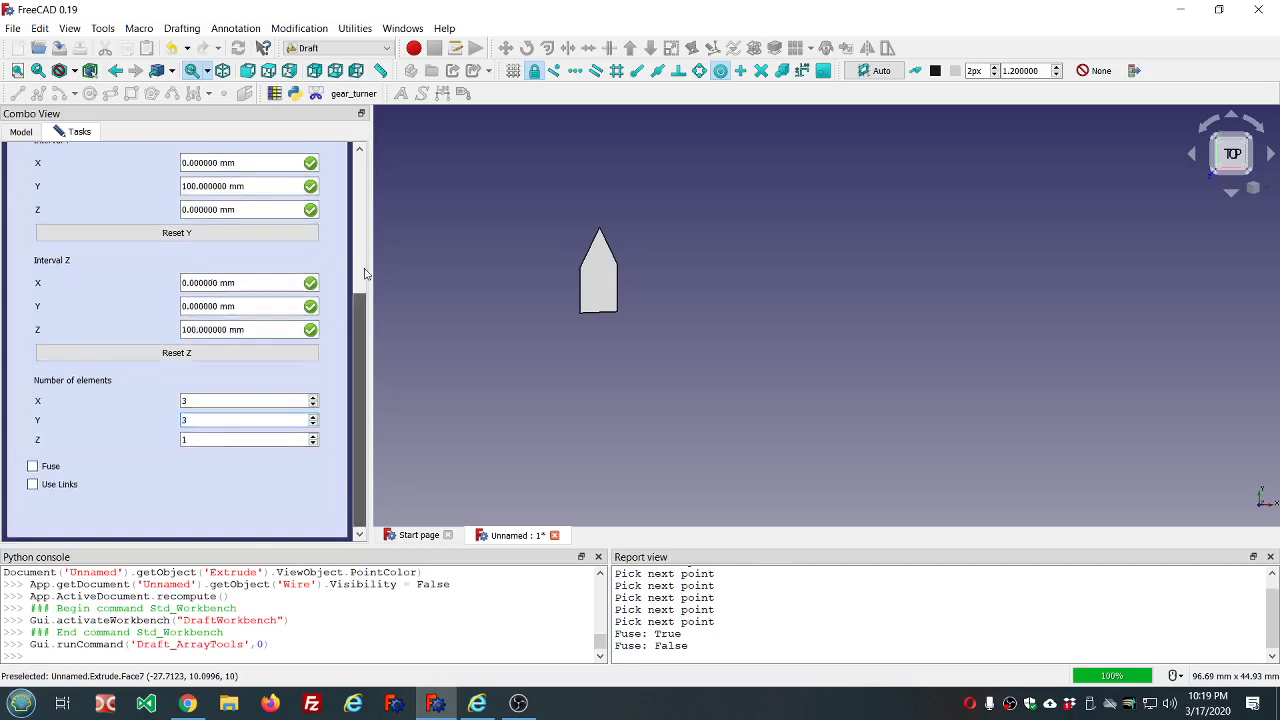
pyautogui.scroll(5, 358, 330)
pyautogui.click(146, 151)
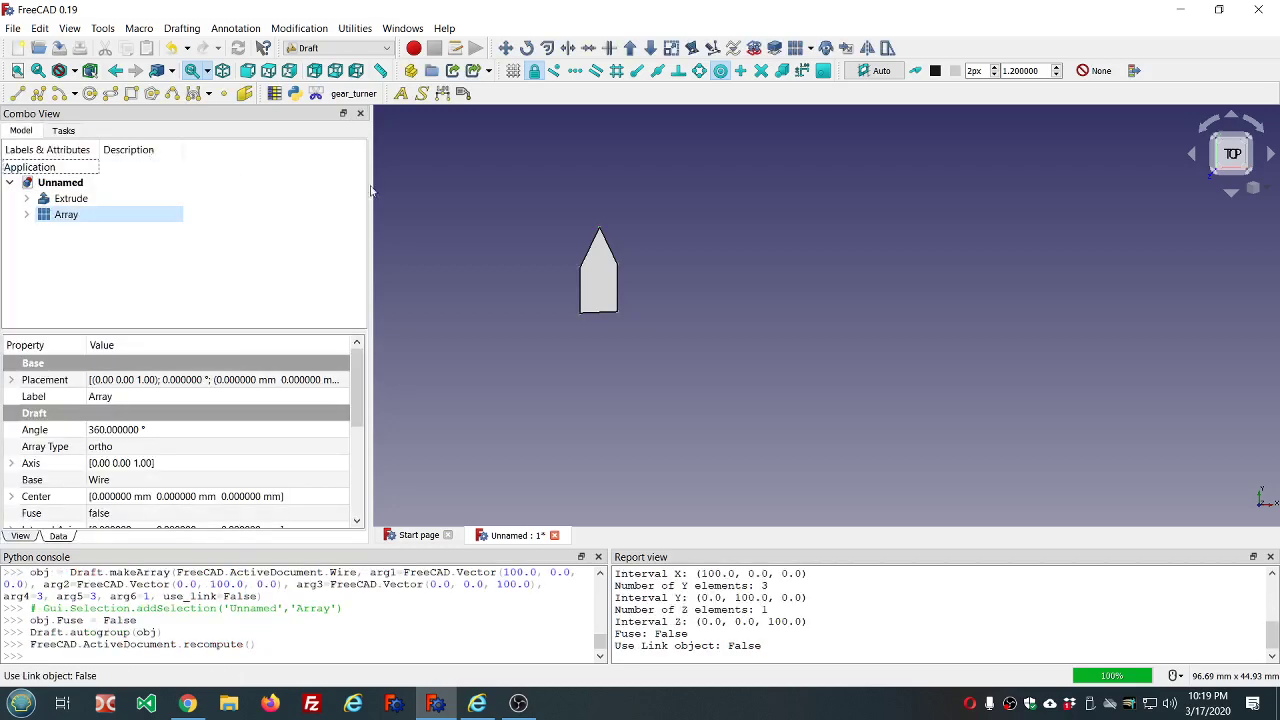
pyautogui.scroll(-10, 594, 264)
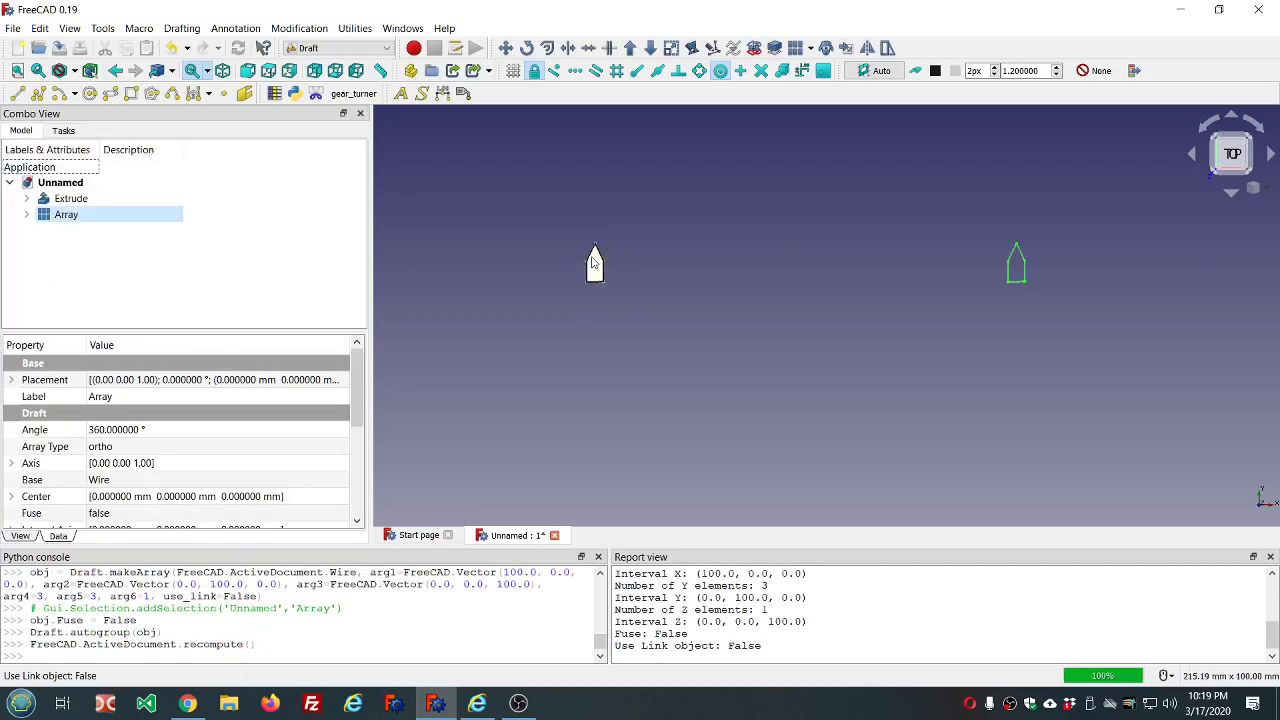
pyautogui.scroll(3, 686, 208)
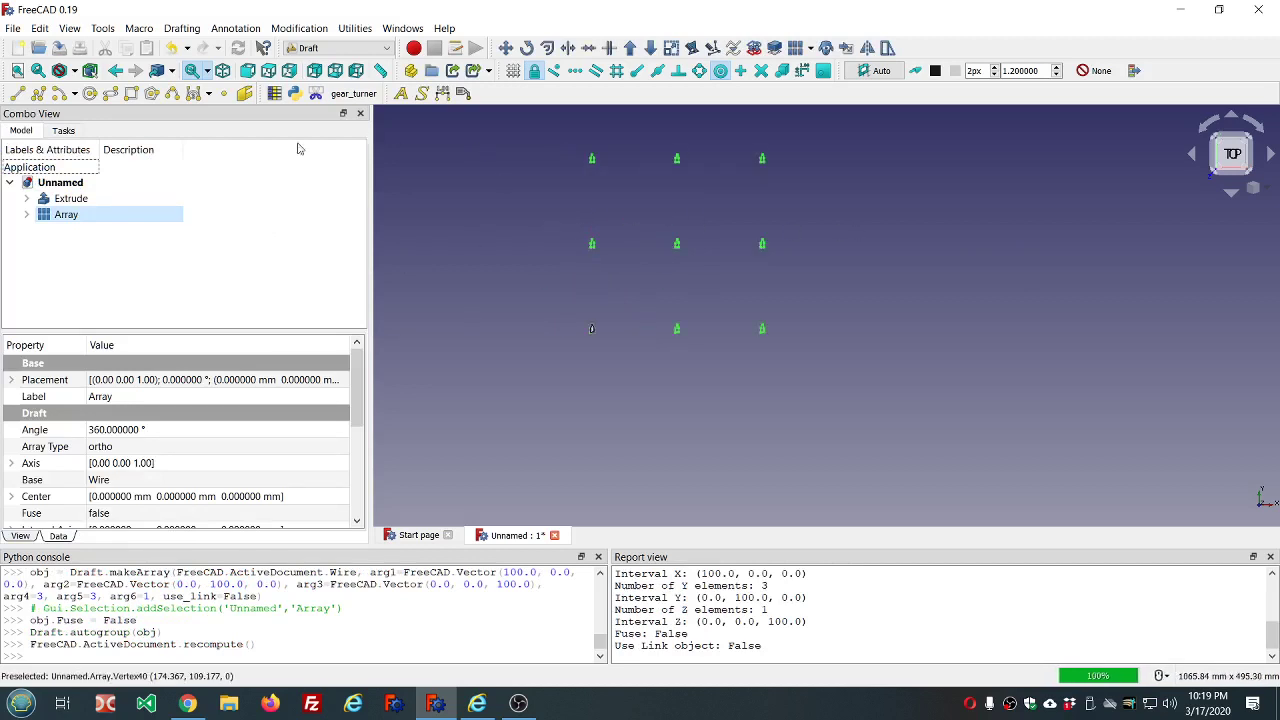
# Set the X component of the wire array's Interval X to 10 mm.
pyautogui.click(80, 214)
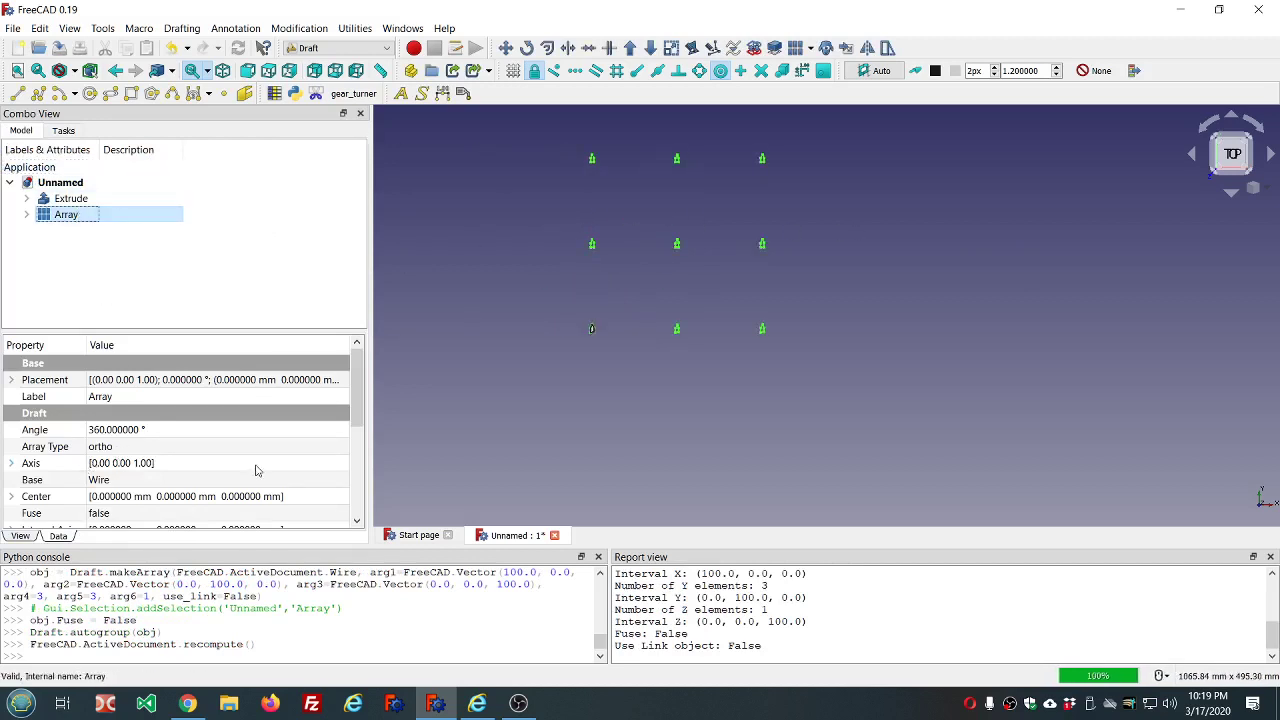
pyautogui.moveTo(362, 388); pyautogui.dragTo(368, 443)
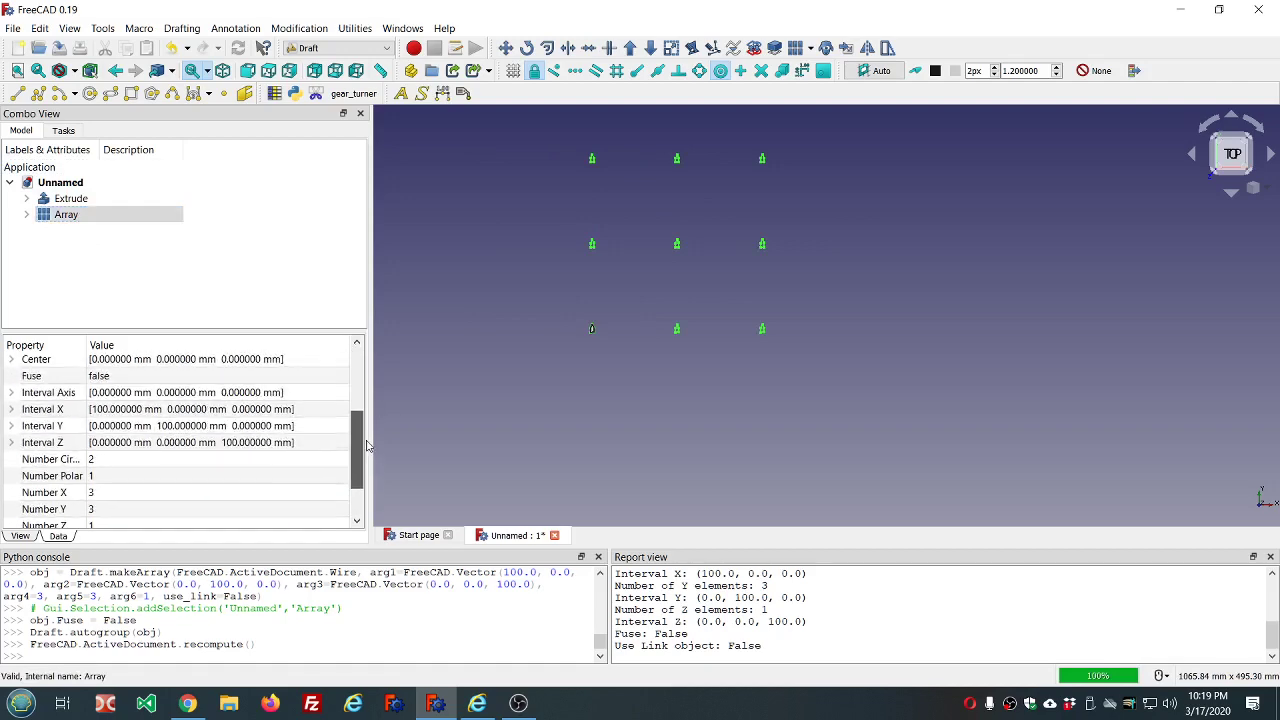
pyautogui.click(11, 409)
pyautogui.click(236, 428)
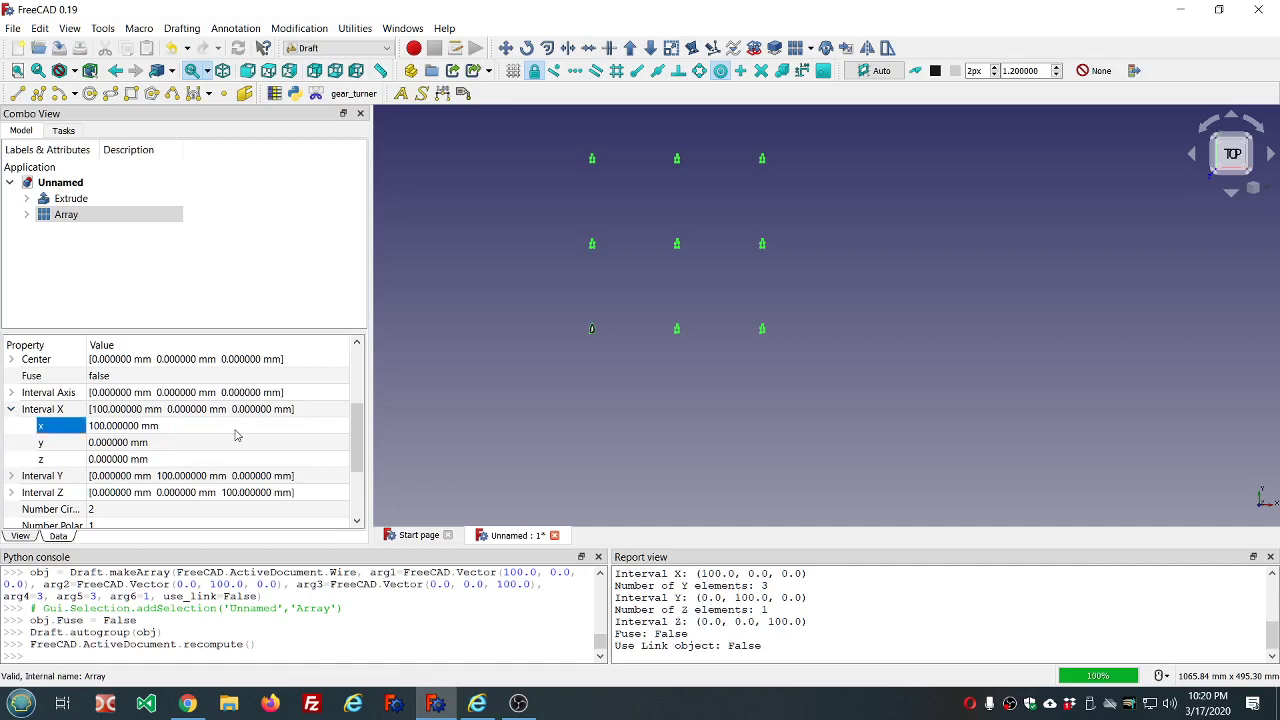
pyautogui.click(236, 430)
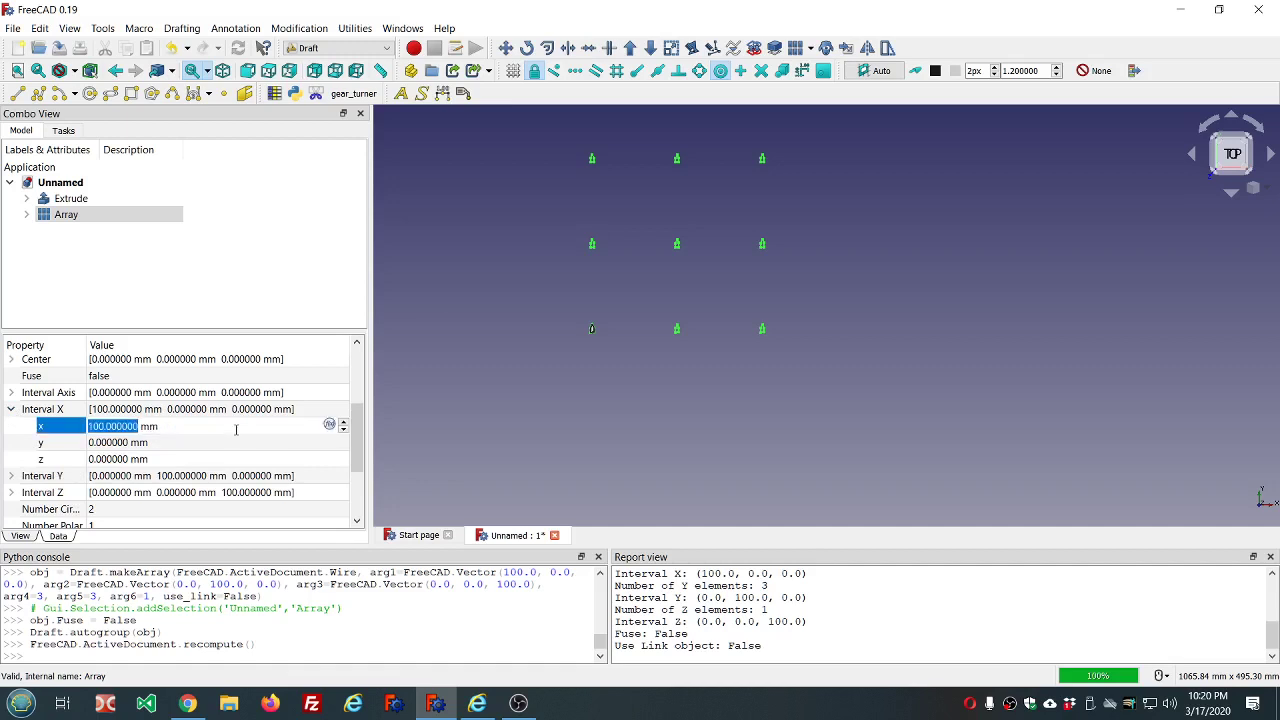
pyautogui.write('10')
pyautogui.click(233, 288)
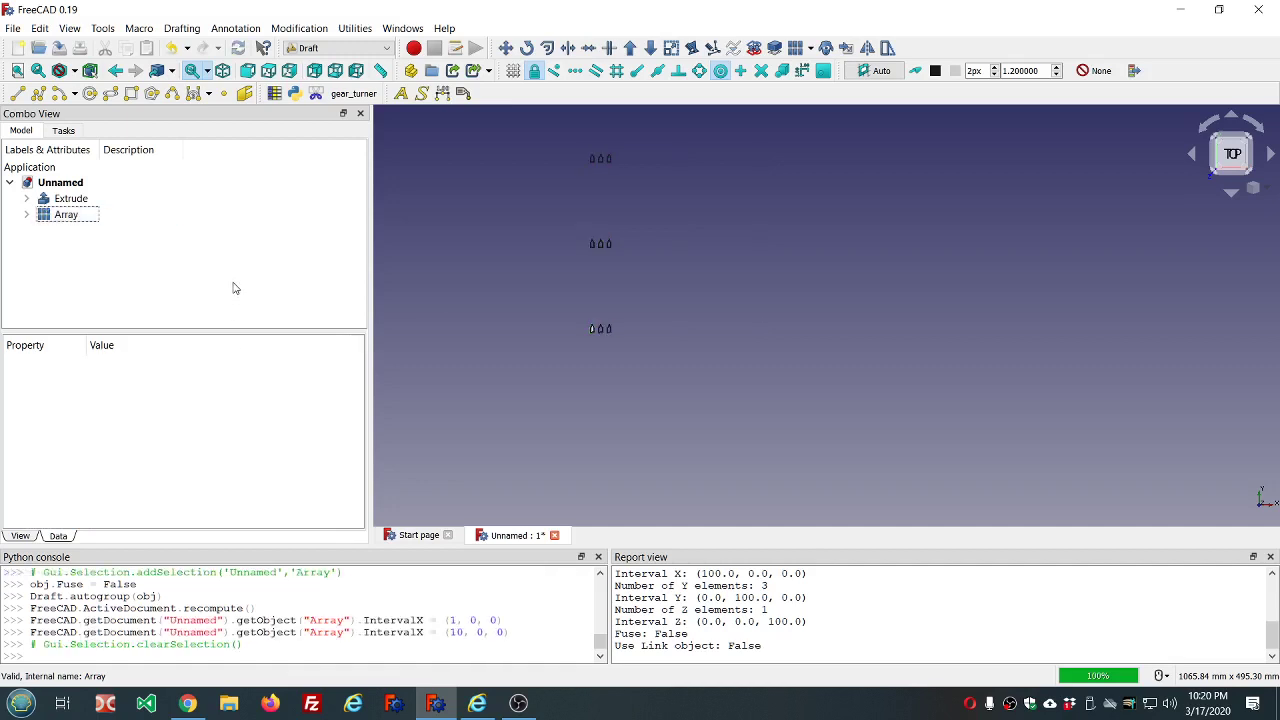
# Reduce the X component of the array's Interval X to 2 mm and inspect the overlapping copies up close.
pyautogui.click(66, 214)
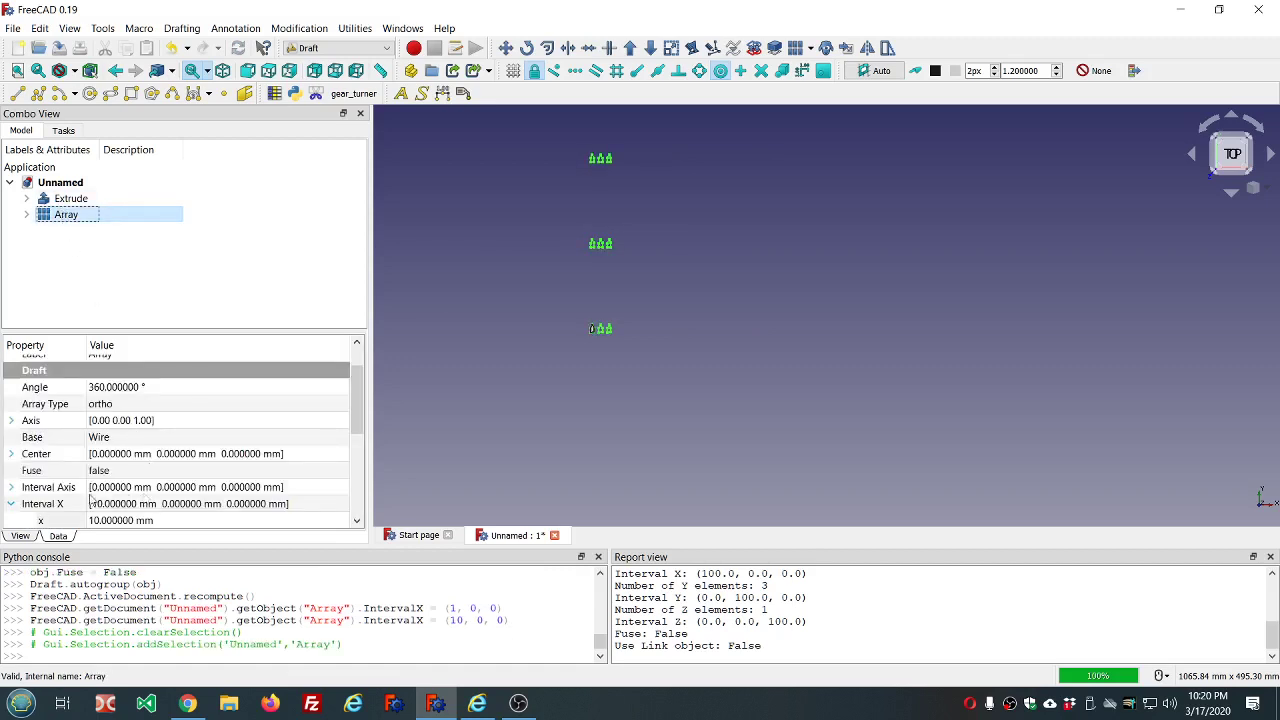
pyautogui.click(16, 513)
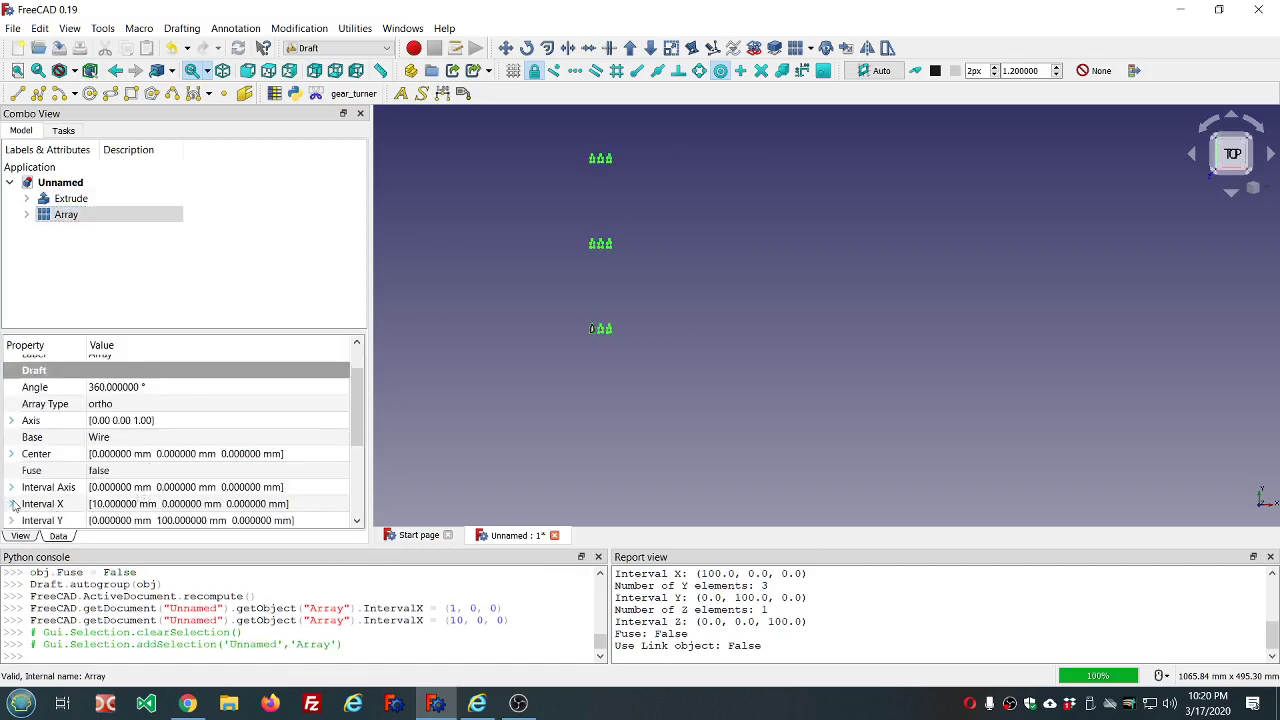
pyautogui.scroll(-1, 198, 518)
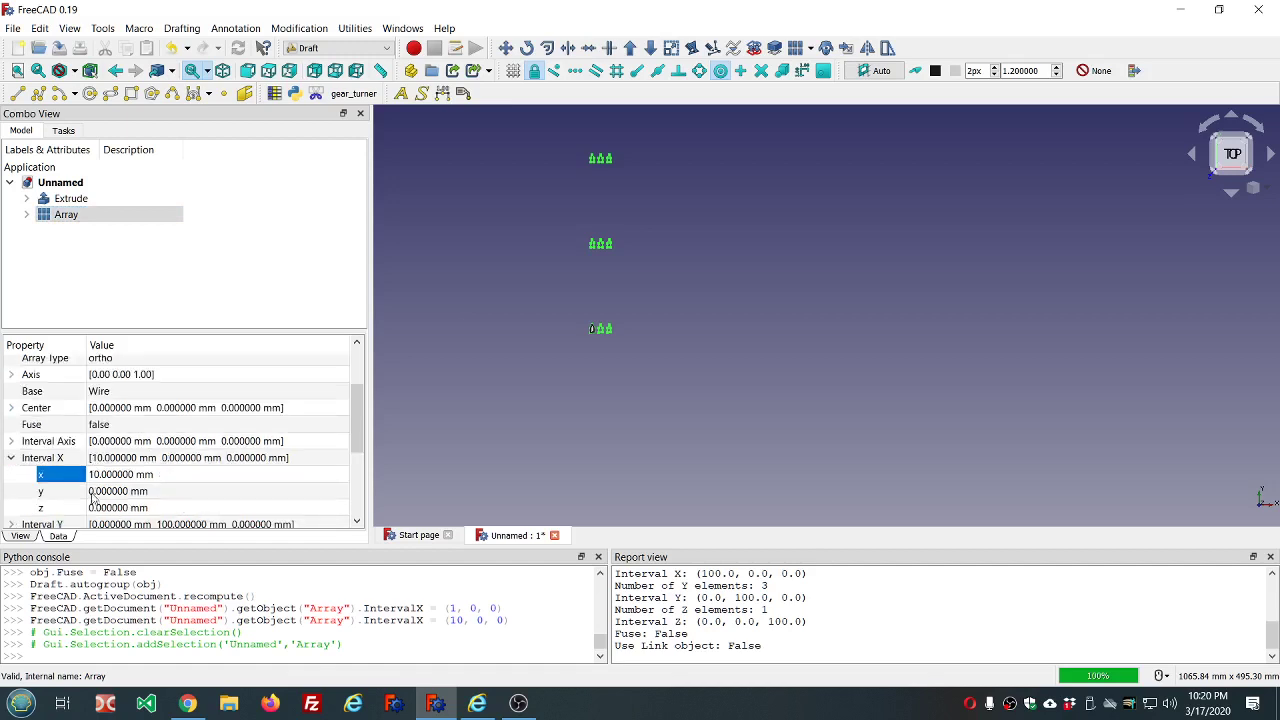
pyautogui.click(113, 476)
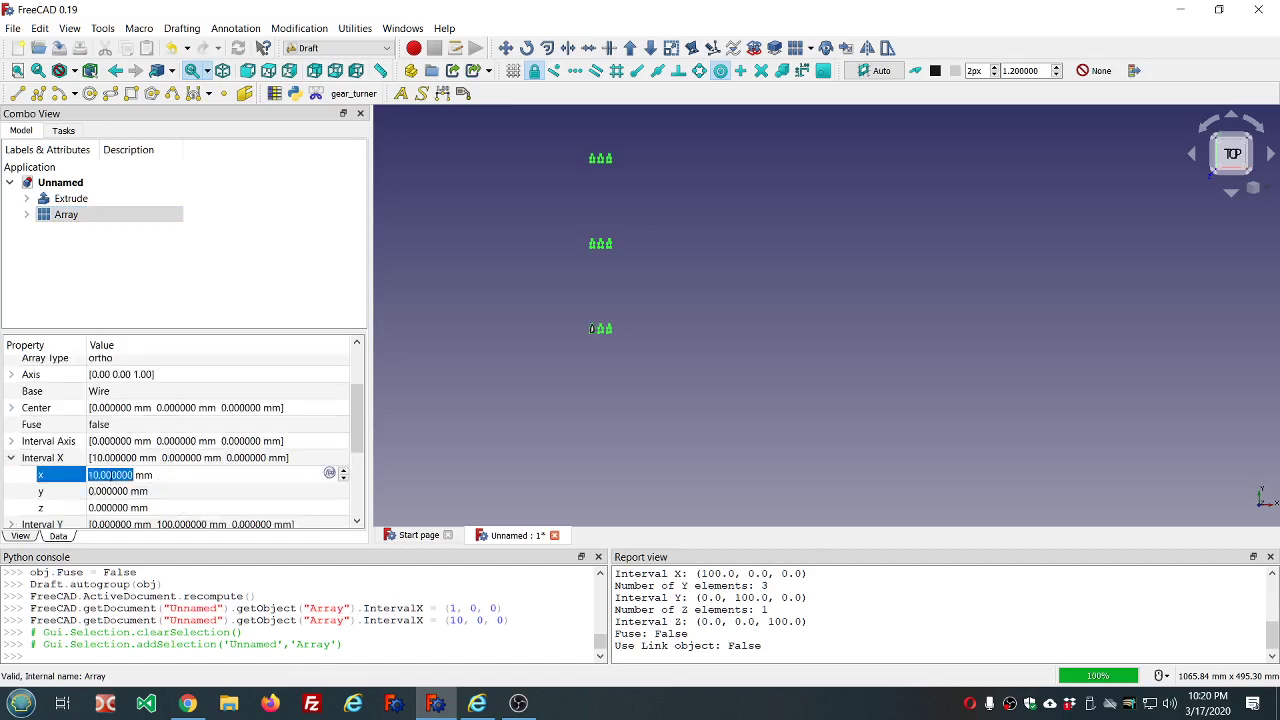
pyautogui.write('2')
pyautogui.click(450, 424)
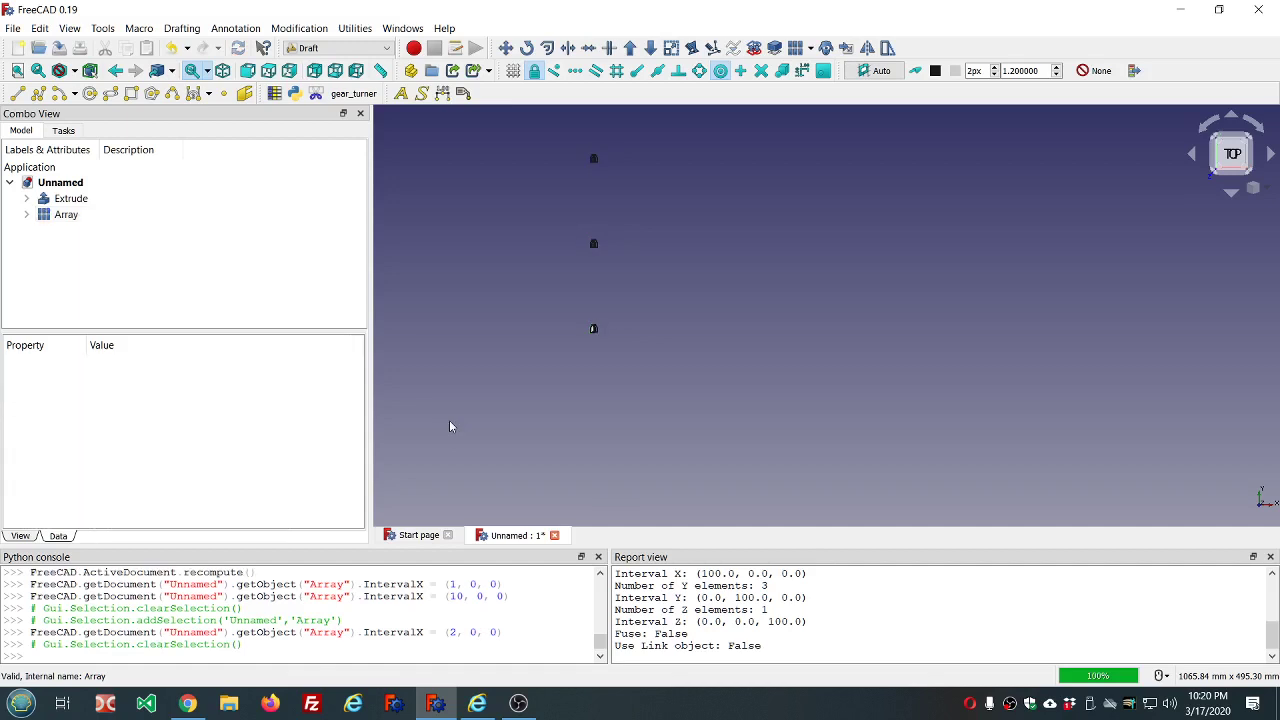
pyautogui.scroll(5, 598, 338)
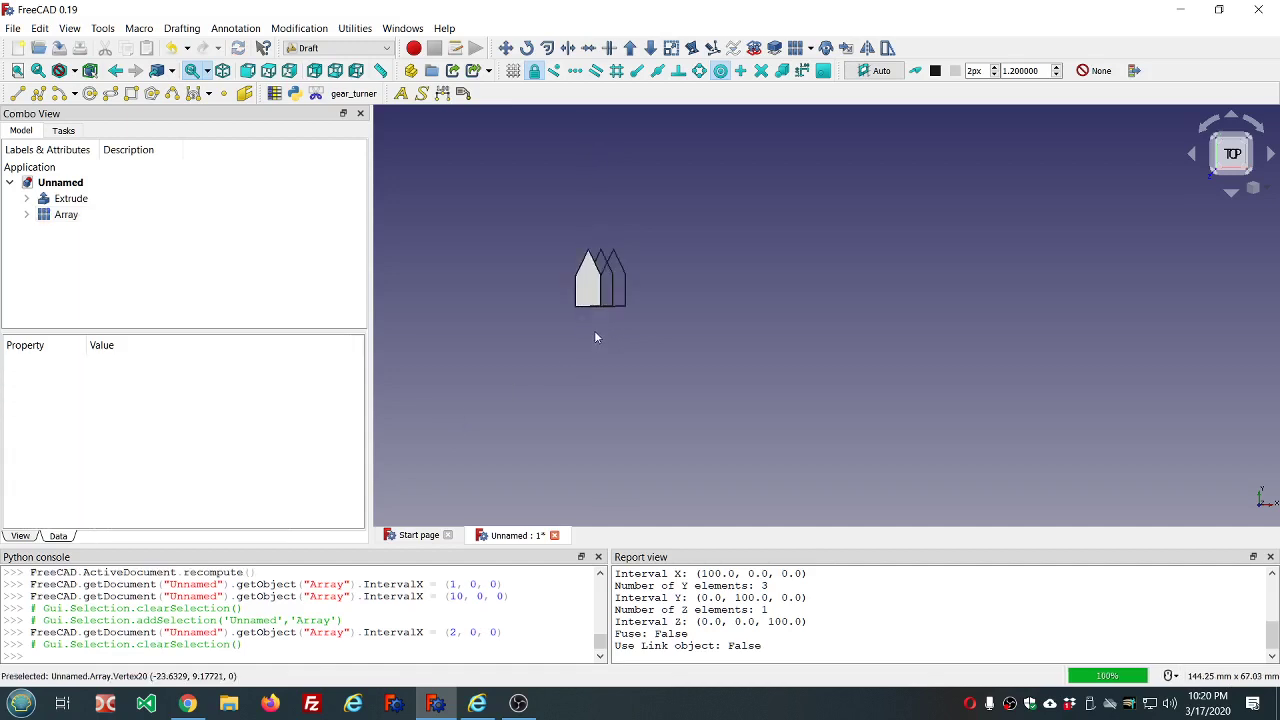
pyautogui.scroll(-10, 559, 249)
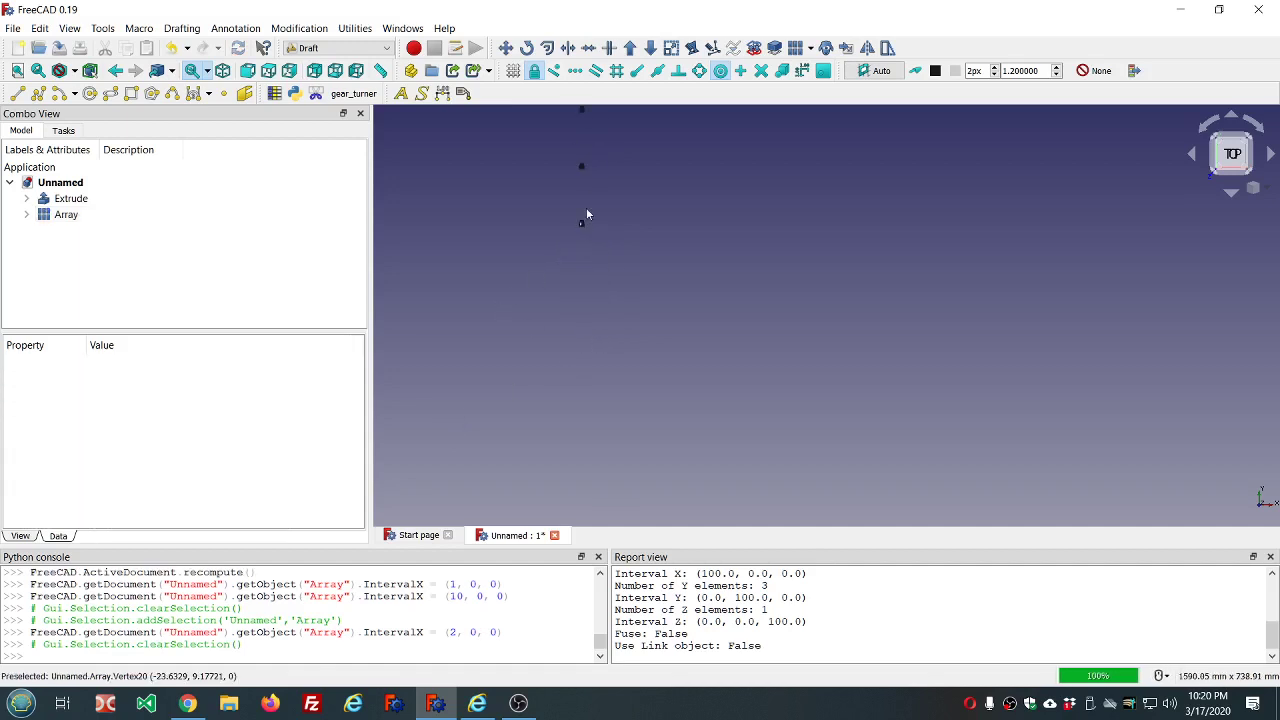
pyautogui.scroll(5, 580, 230)
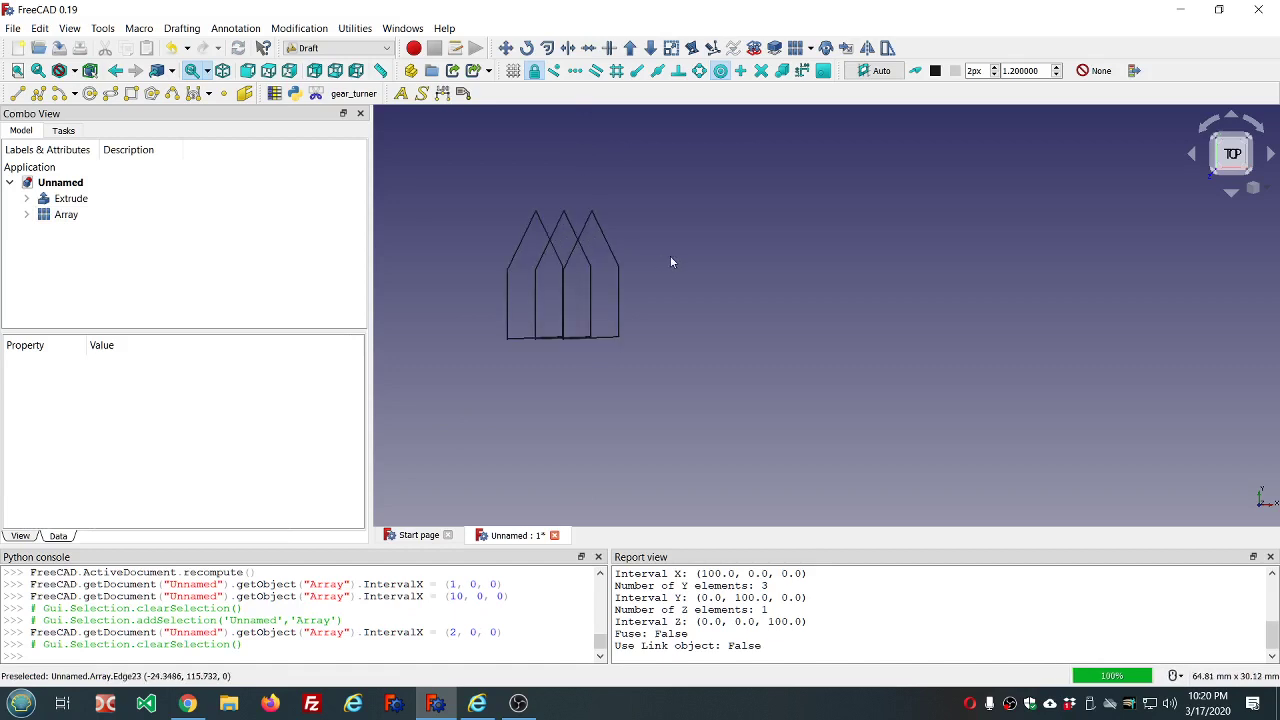
# Check which base object the array uses in the model tree and delete the array.
pyautogui.click(27, 214)
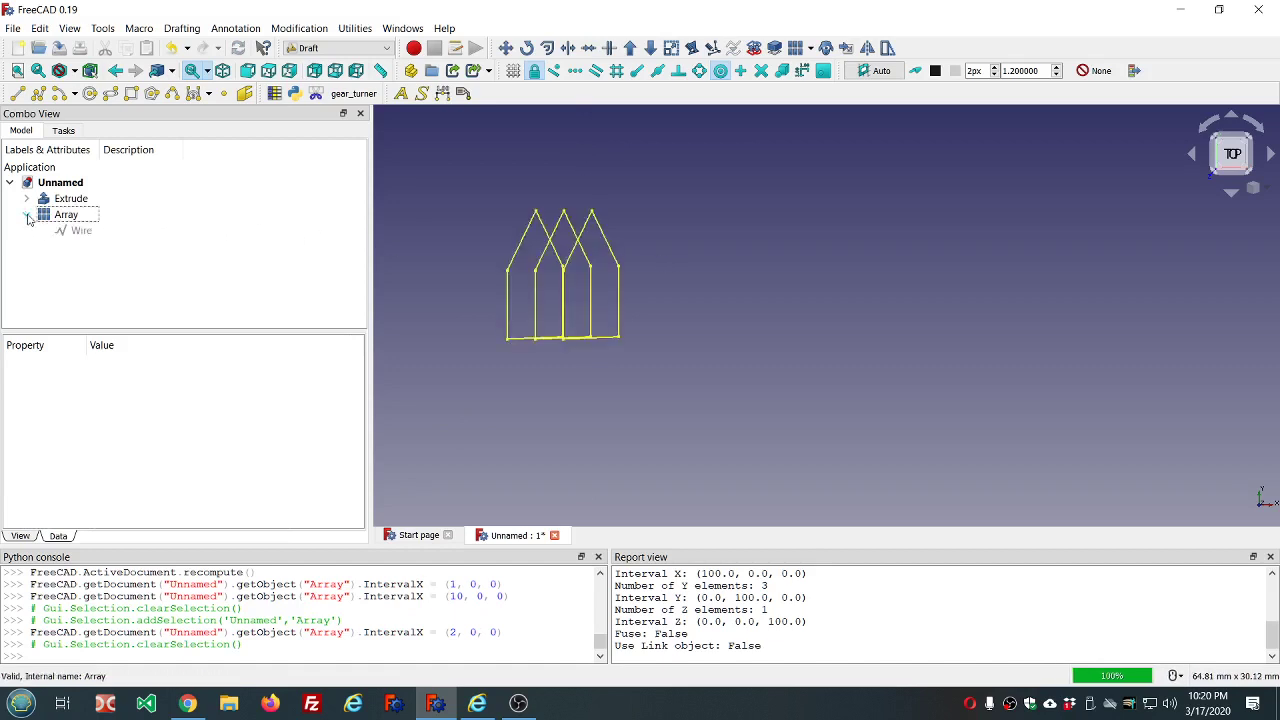
pyautogui.scroll(-8, 634, 228)
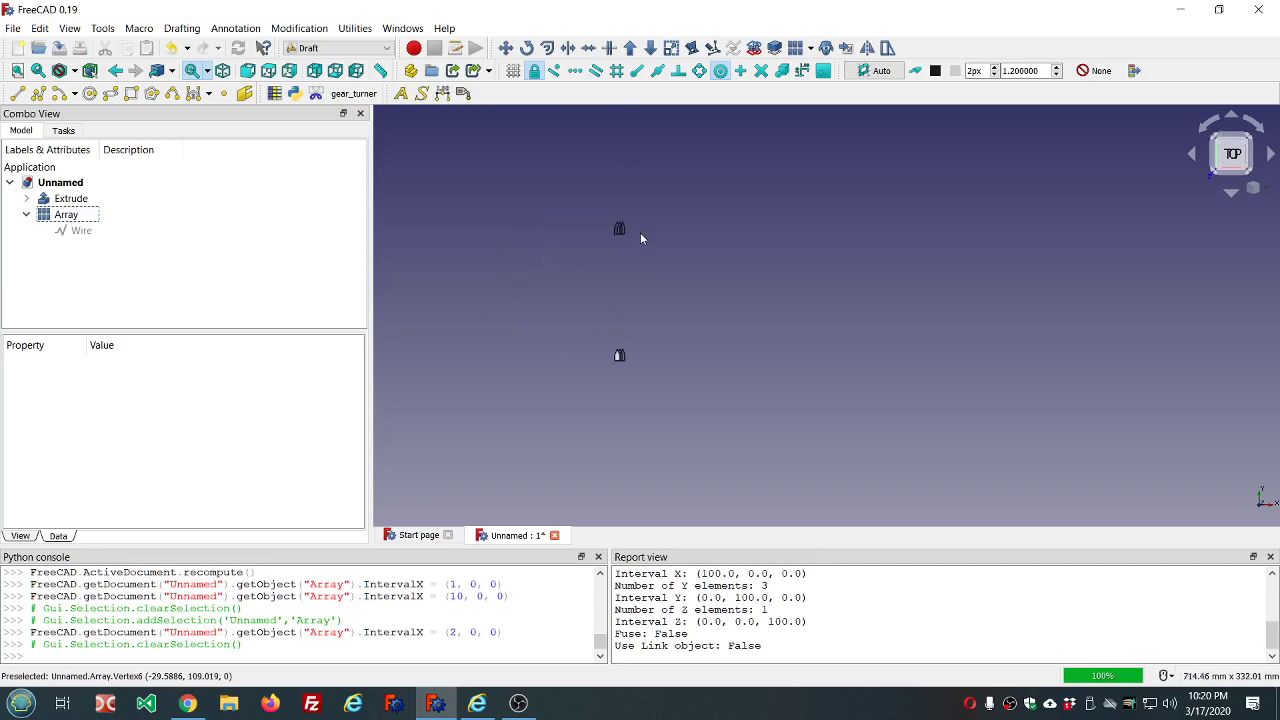
pyautogui.scroll(2, 641, 236)
pyautogui.scroll(-4, 641, 236)
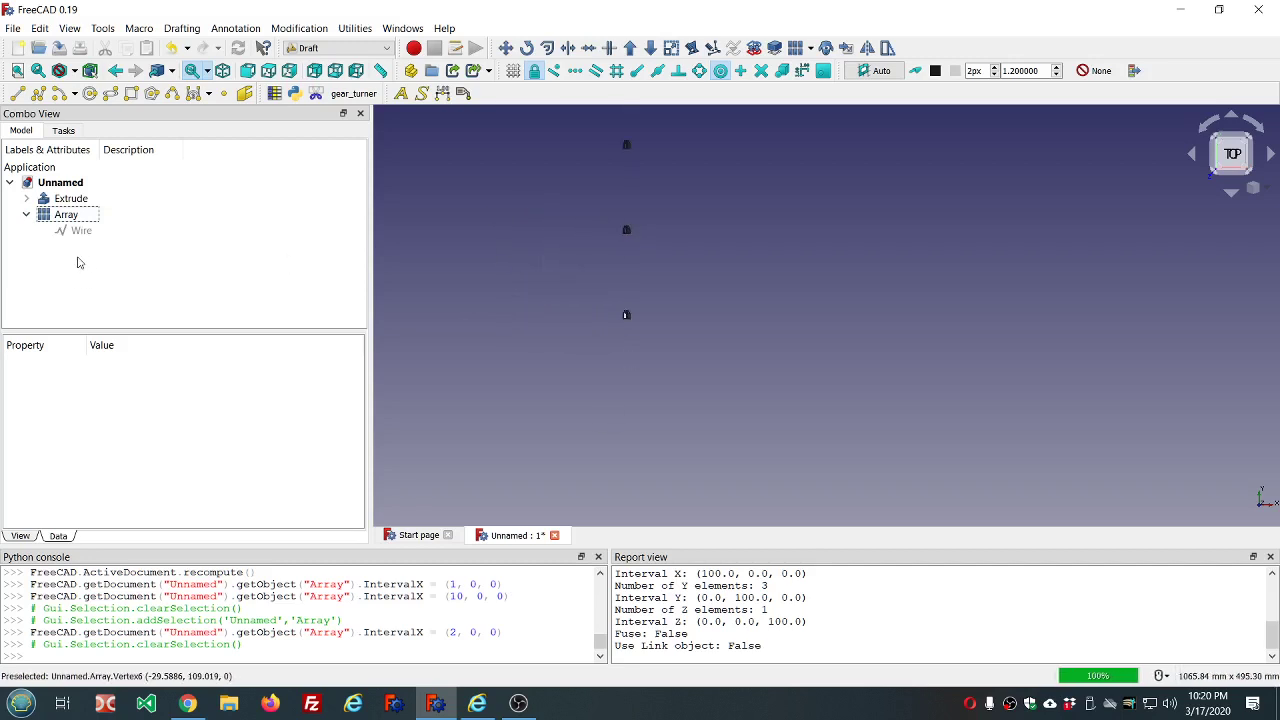
pyautogui.click(68, 214)
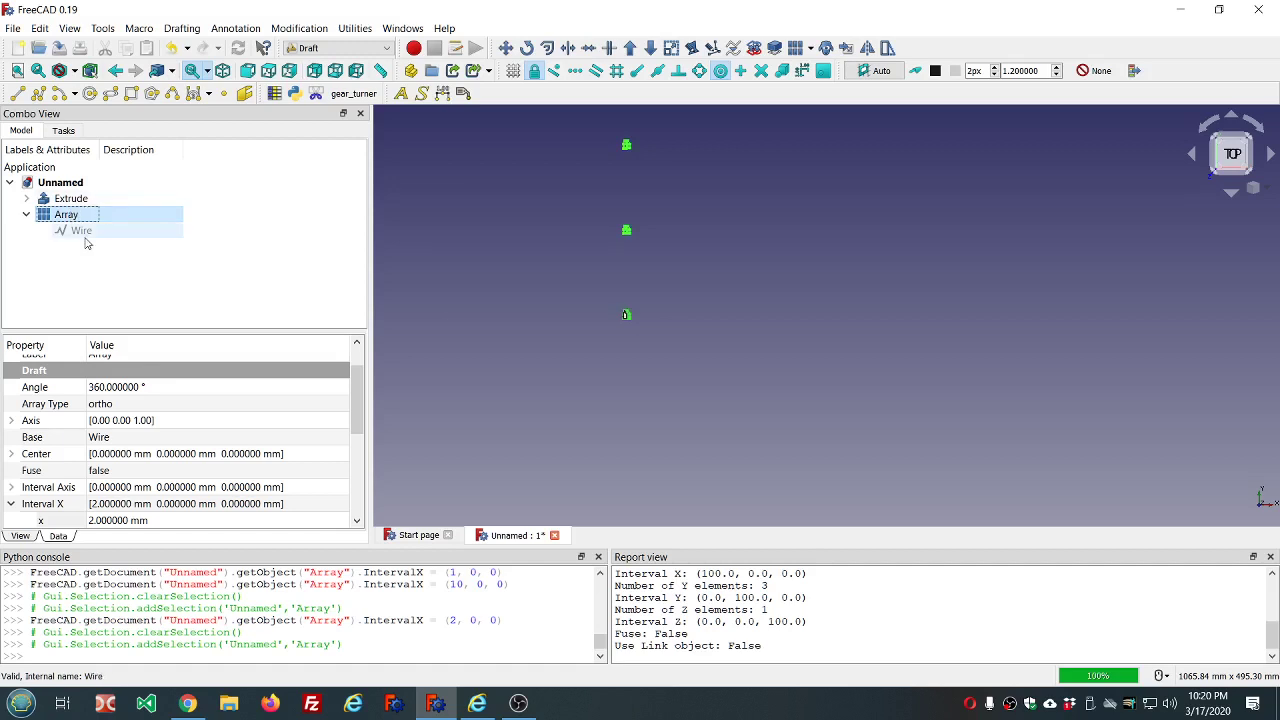
pyautogui.press('Delete')
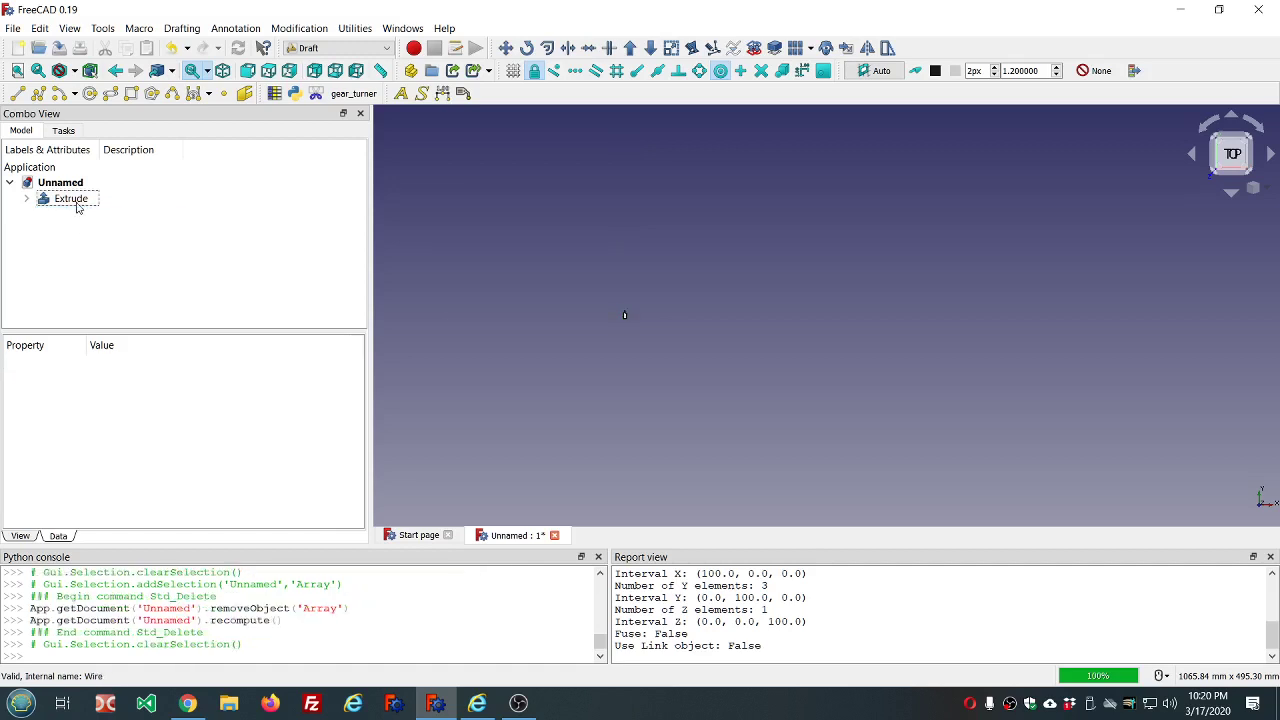
# Start an orthogonal array of the extruded house shape with an X interval of 3 mm.
pyautogui.click(77, 201)
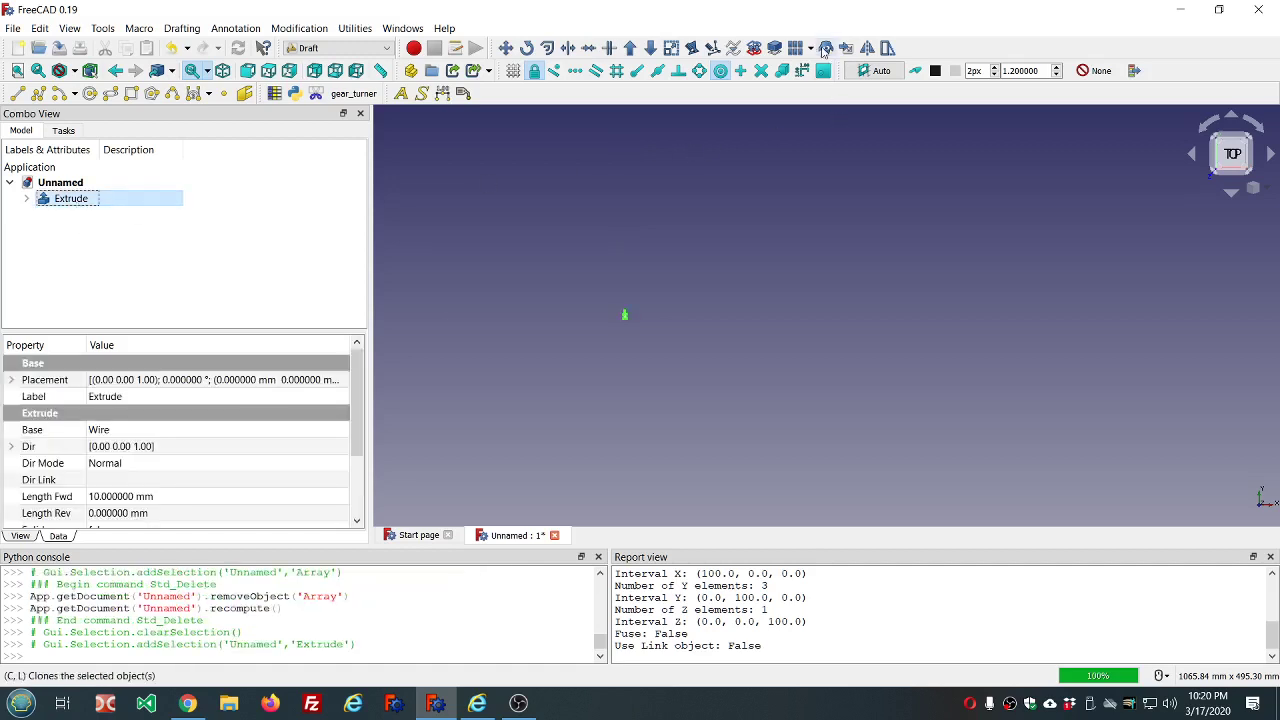
pyautogui.click(796, 48)
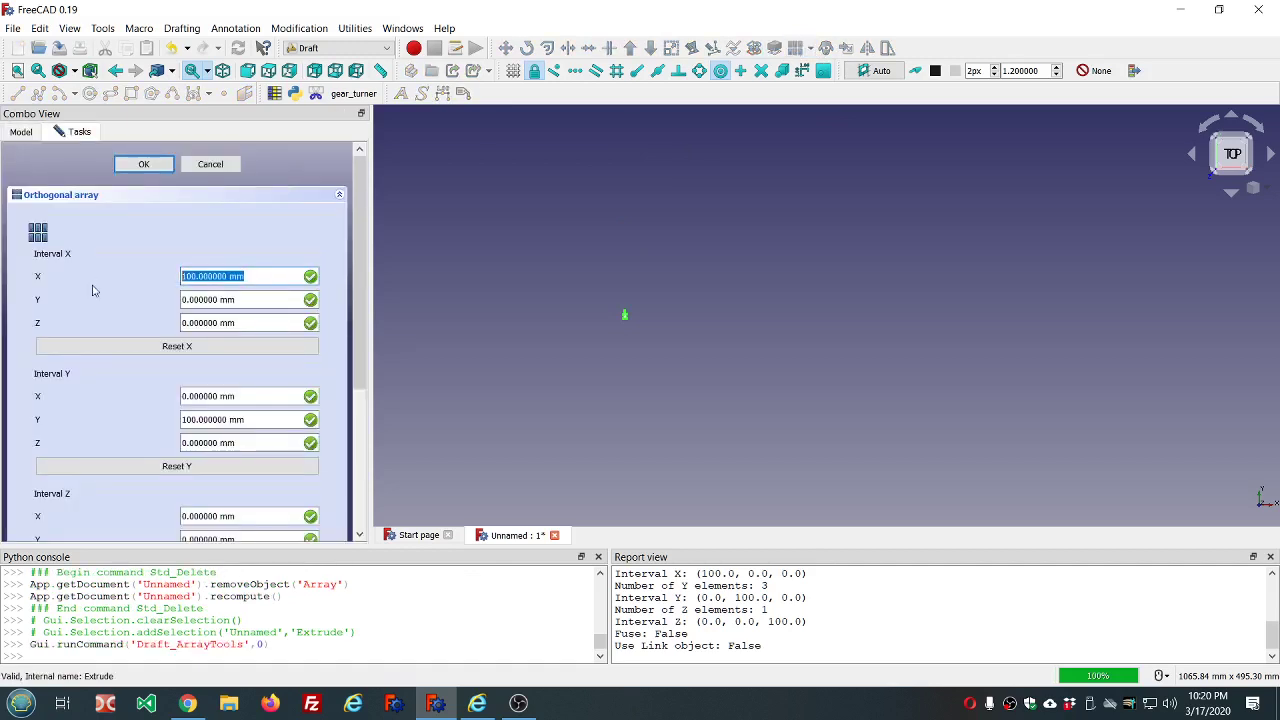
pyautogui.write('3')
pyautogui.scroll(-5, 105, 349)
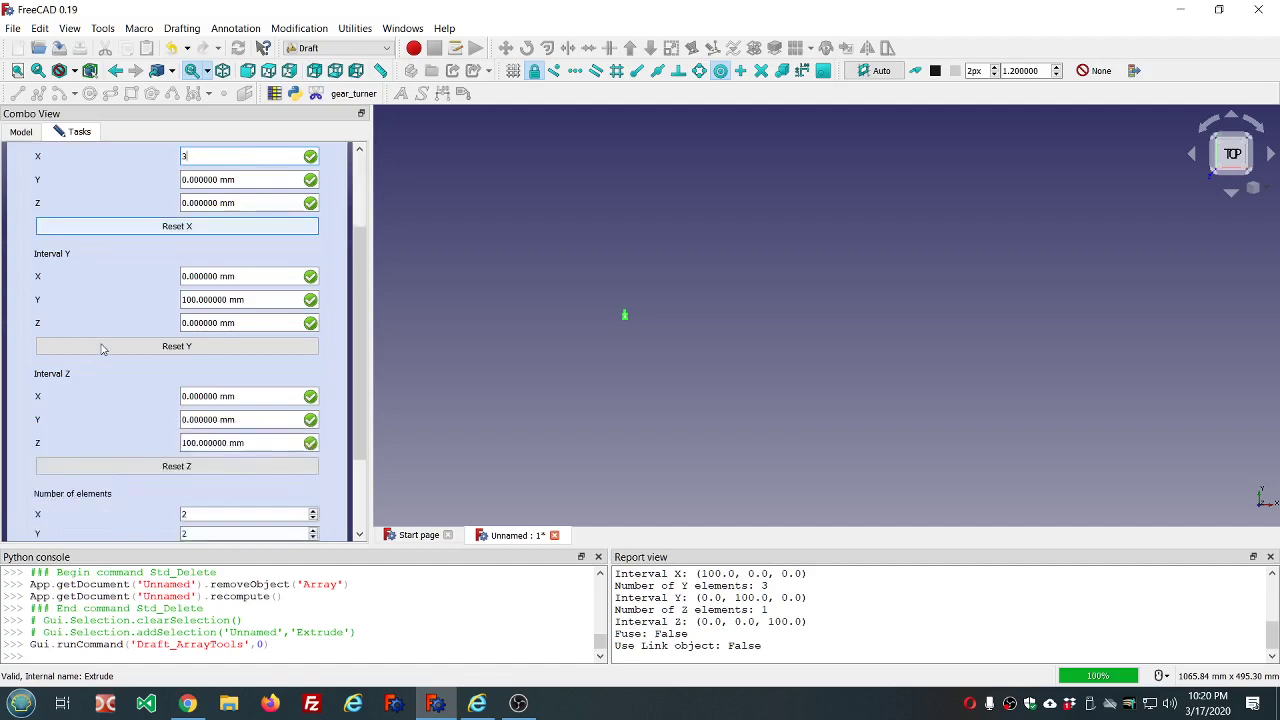
# Create the array with 3 elements in X and 3 in Y, and inspect its overlapping solids.
pyautogui.click(189, 418)
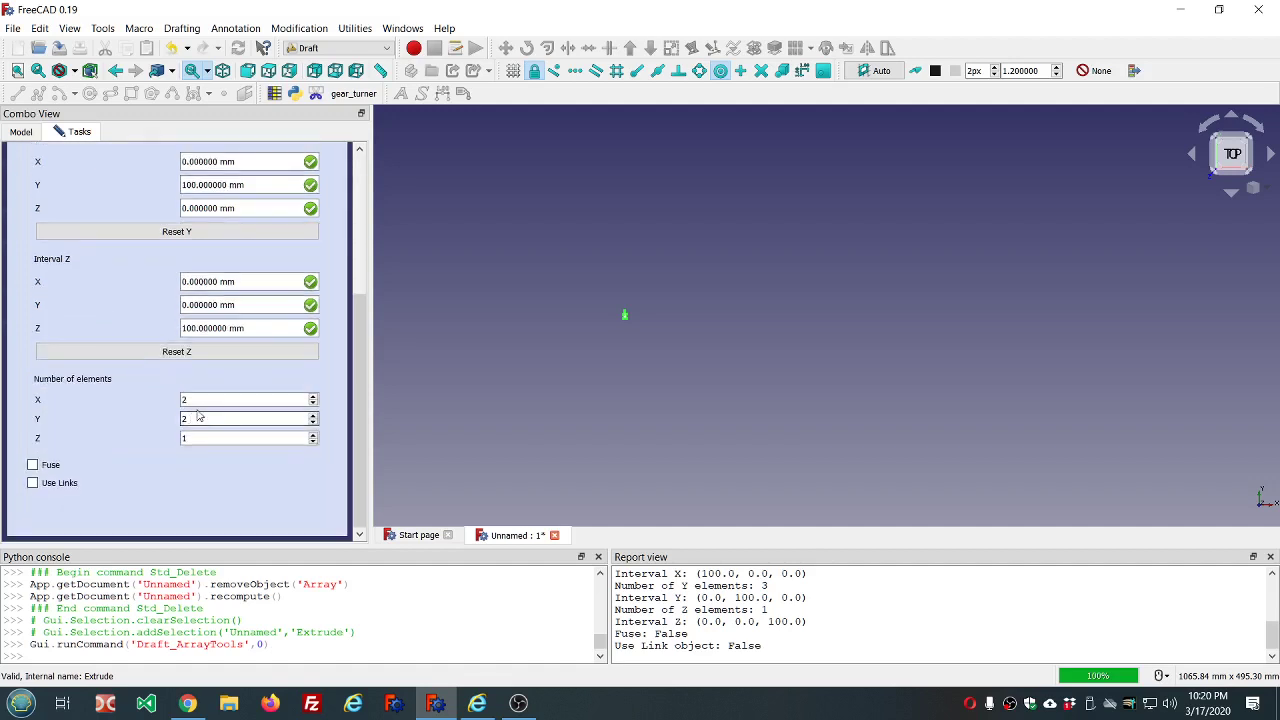
pyautogui.click(198, 399)
pyautogui.doubleClick(200, 418)
pyautogui.scroll(3, 107, 358)
pyautogui.scroll(2, 105, 358)
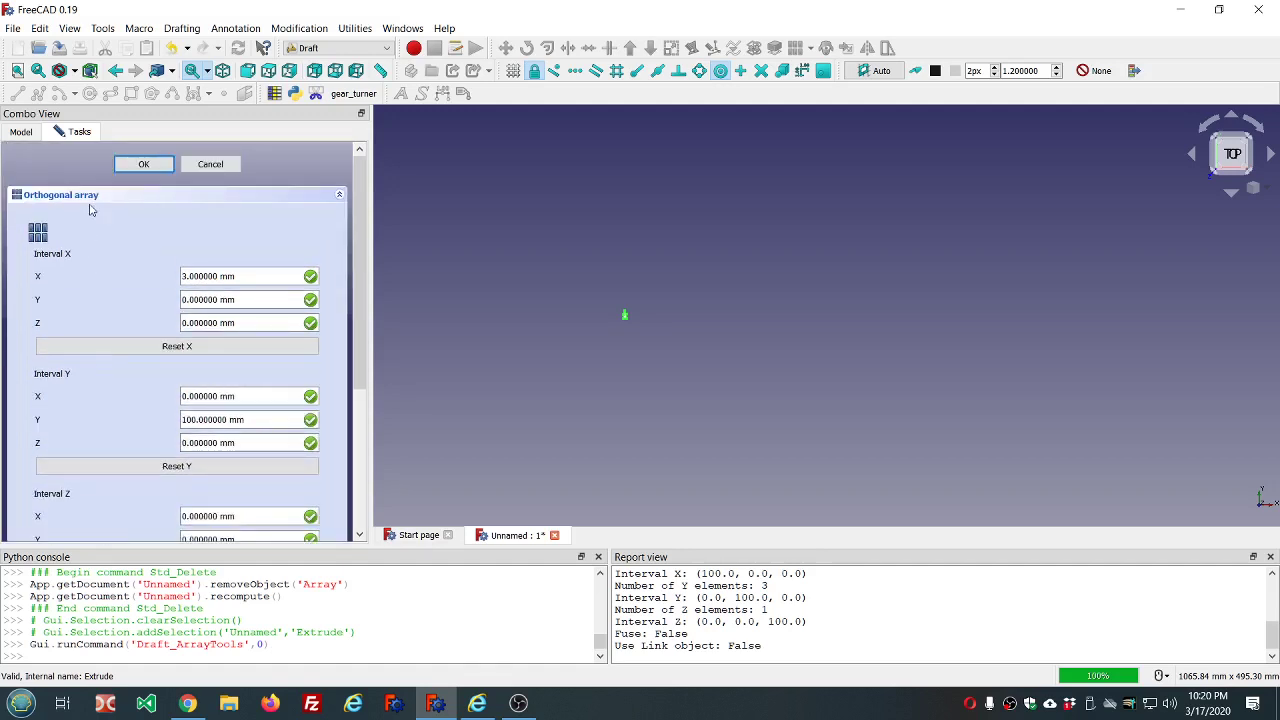
pyautogui.click(150, 163)
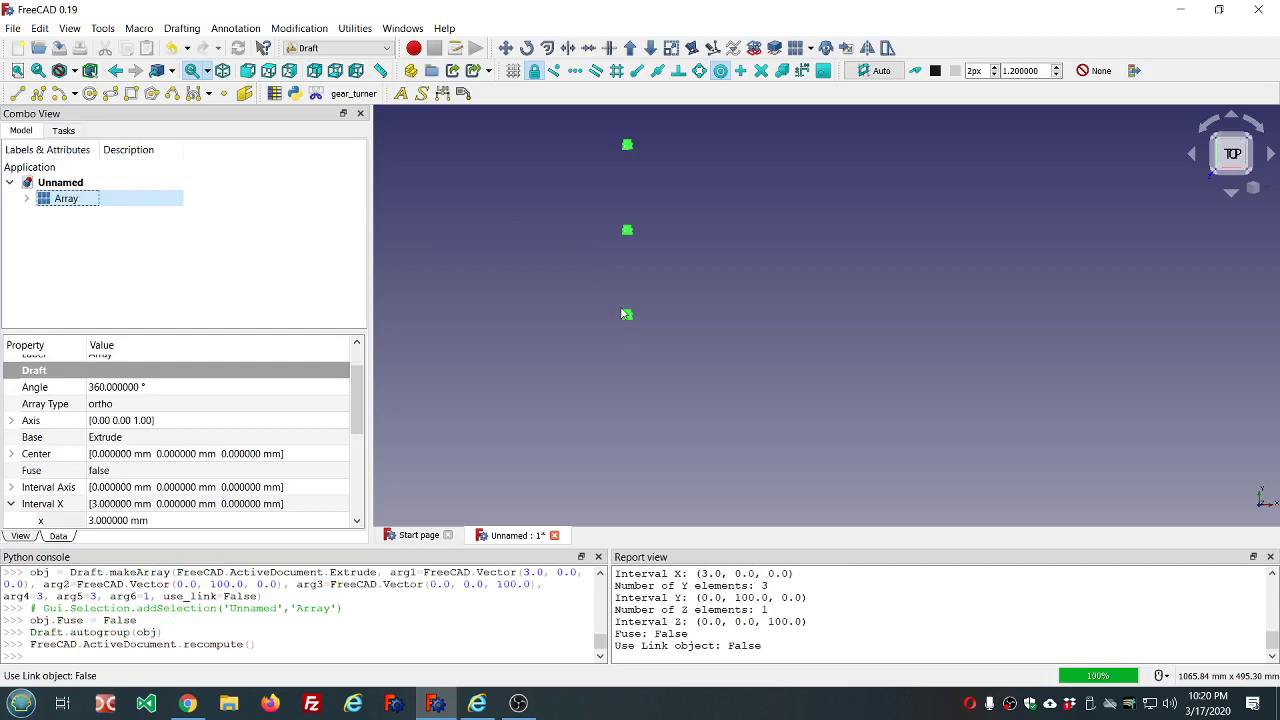
pyautogui.scroll(-6, 621, 313)
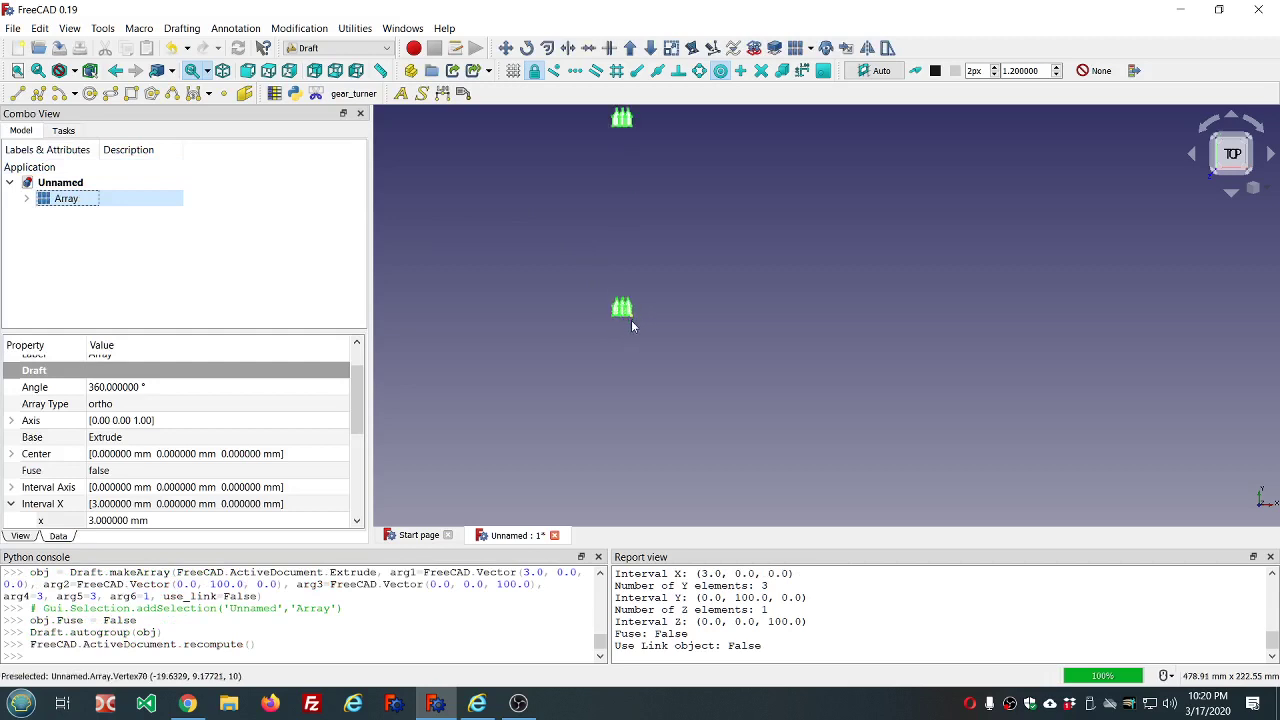
pyautogui.scroll(5, 625, 308)
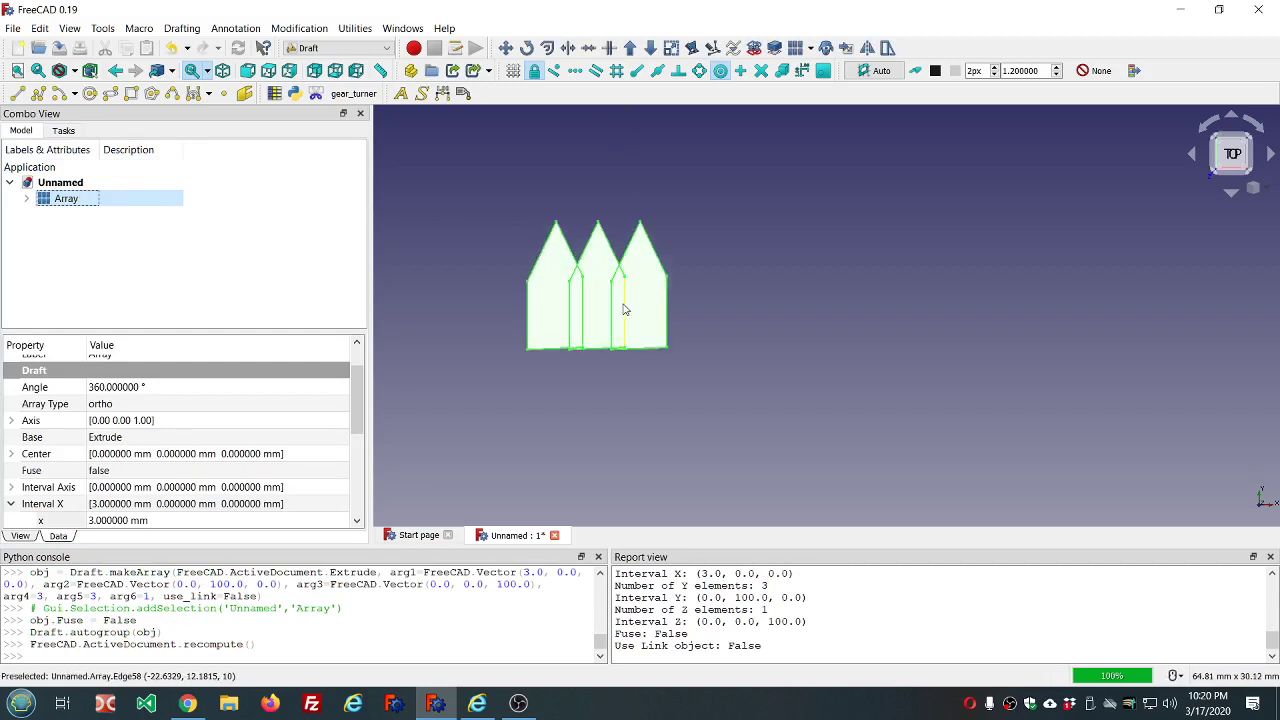
pyautogui.scroll(-5, 623, 310)
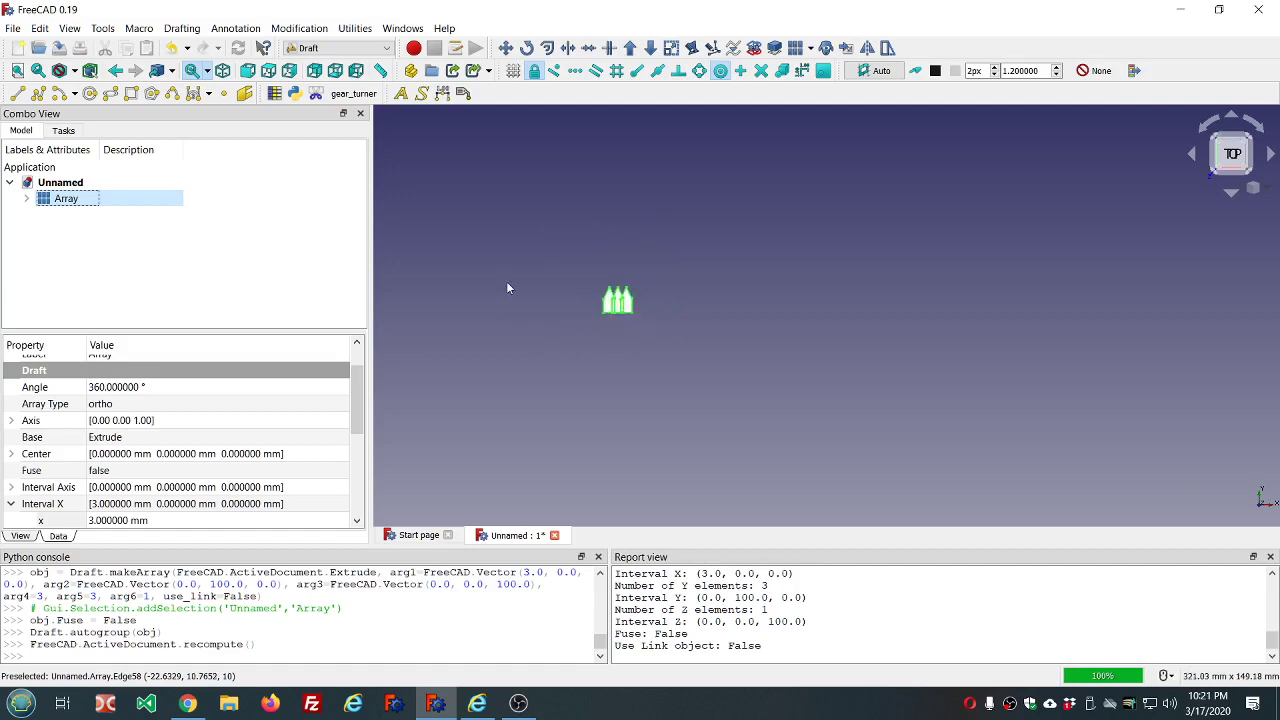
# Run Check Geometry on the array in the Part workbench, review the results and clear the report log.
pyautogui.click(336, 48)
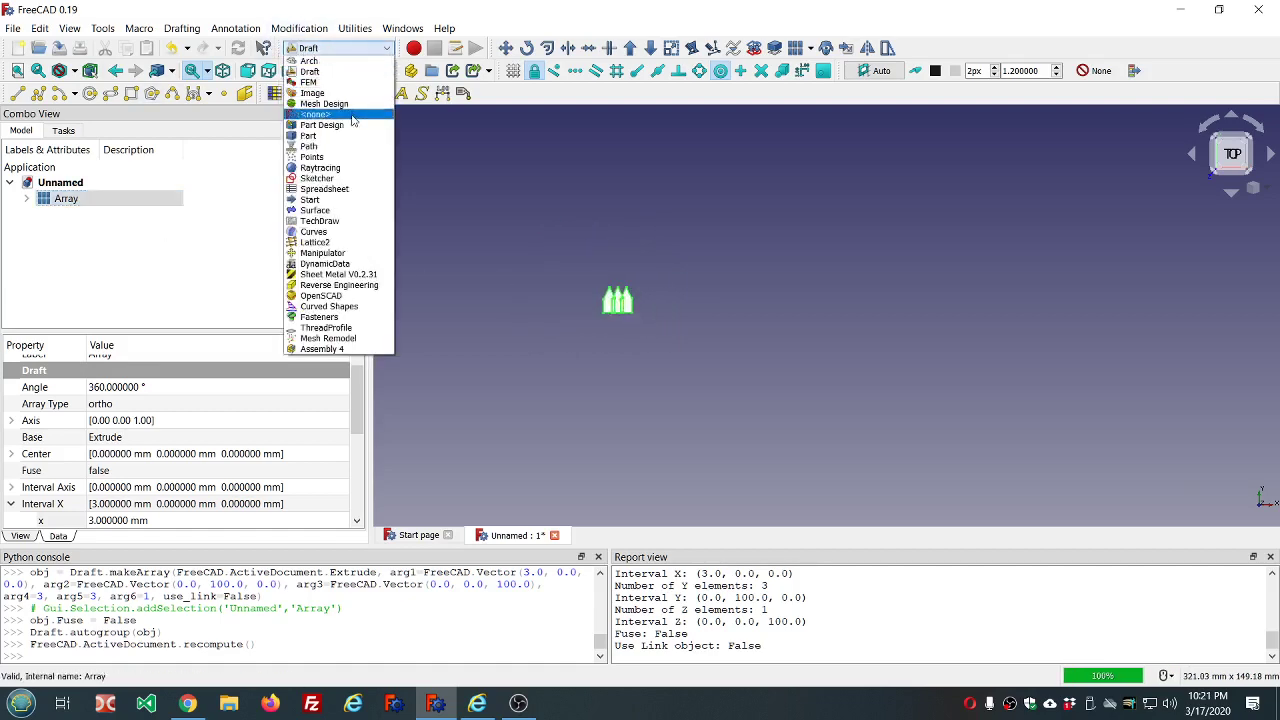
pyautogui.click(310, 135)
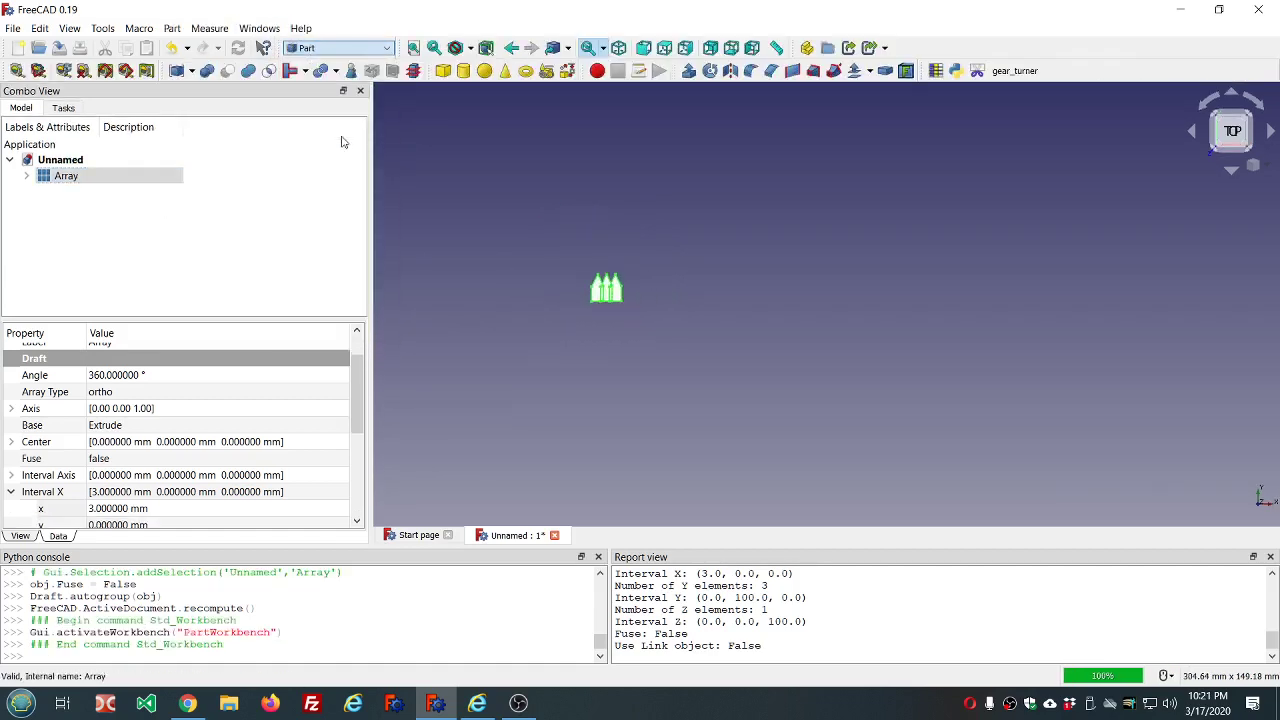
pyautogui.click(55, 178)
pyautogui.click(351, 71)
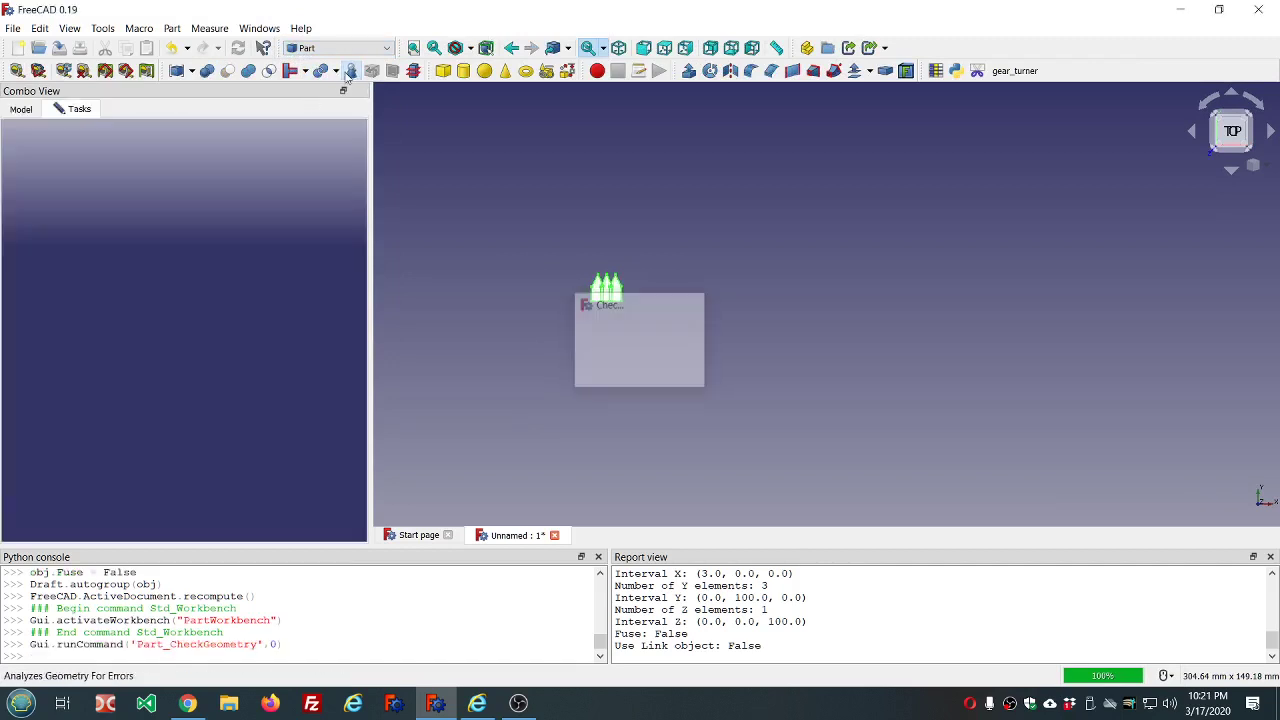
pyautogui.scroll(-15, 271, 268)
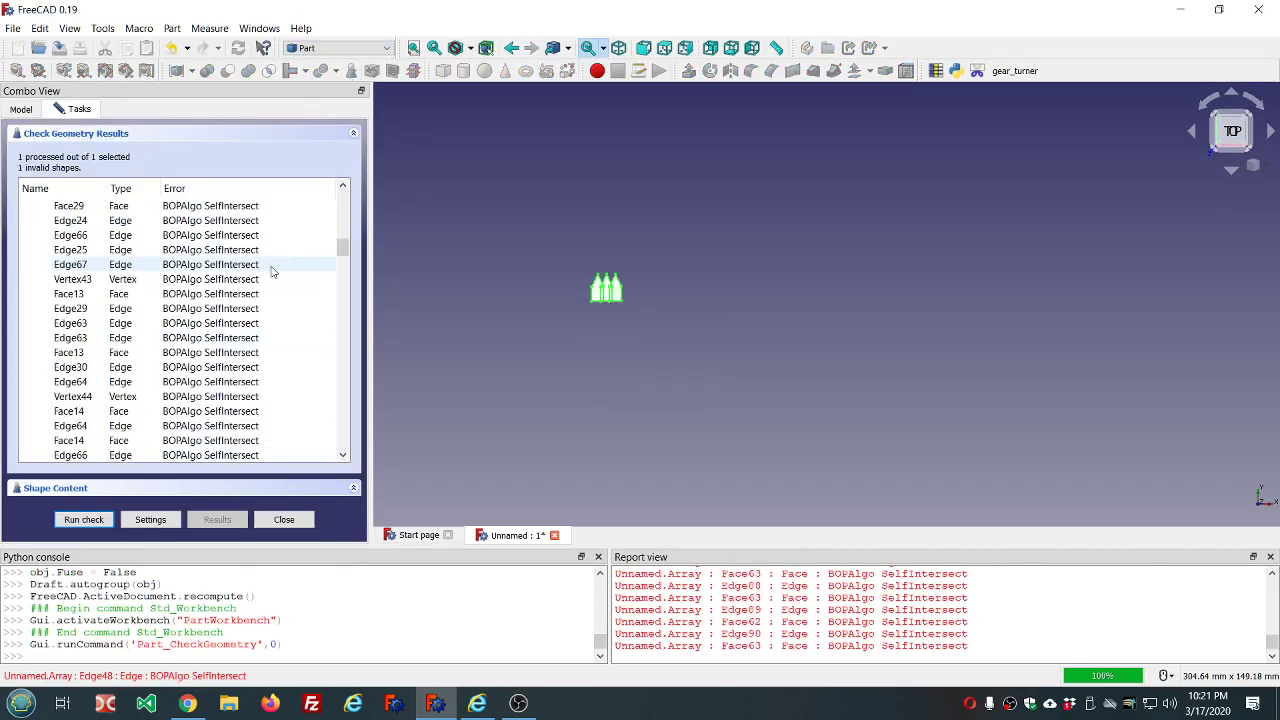
pyautogui.click(284, 520)
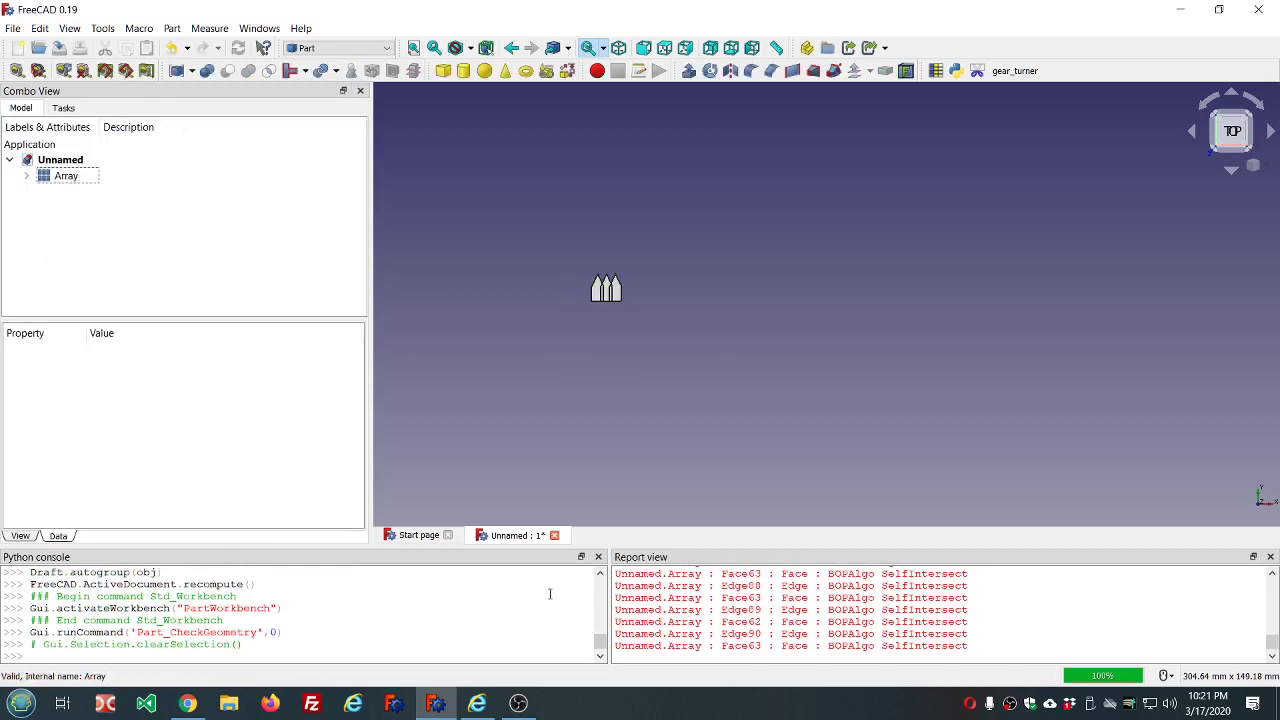
pyautogui.rightClick(709, 597)
pyautogui.click(755, 668)
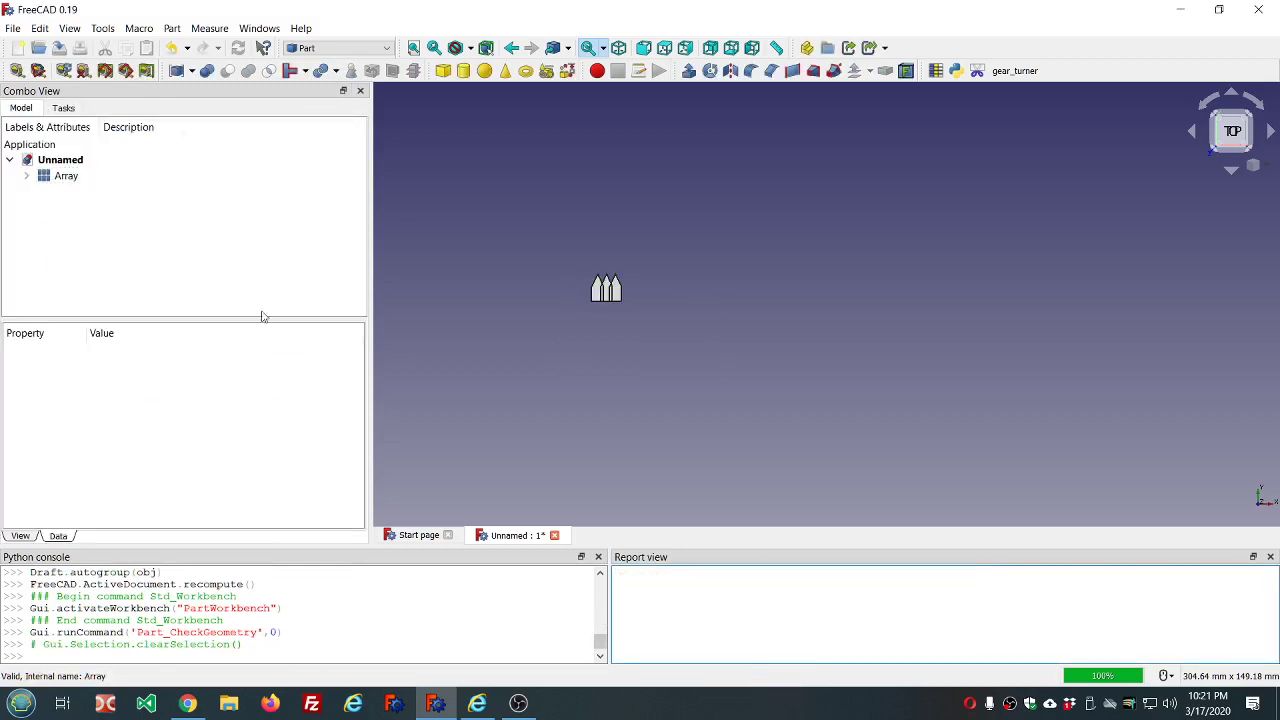
# Set the orthogonal array's Fuse property to true.
pyautogui.click(66, 176)
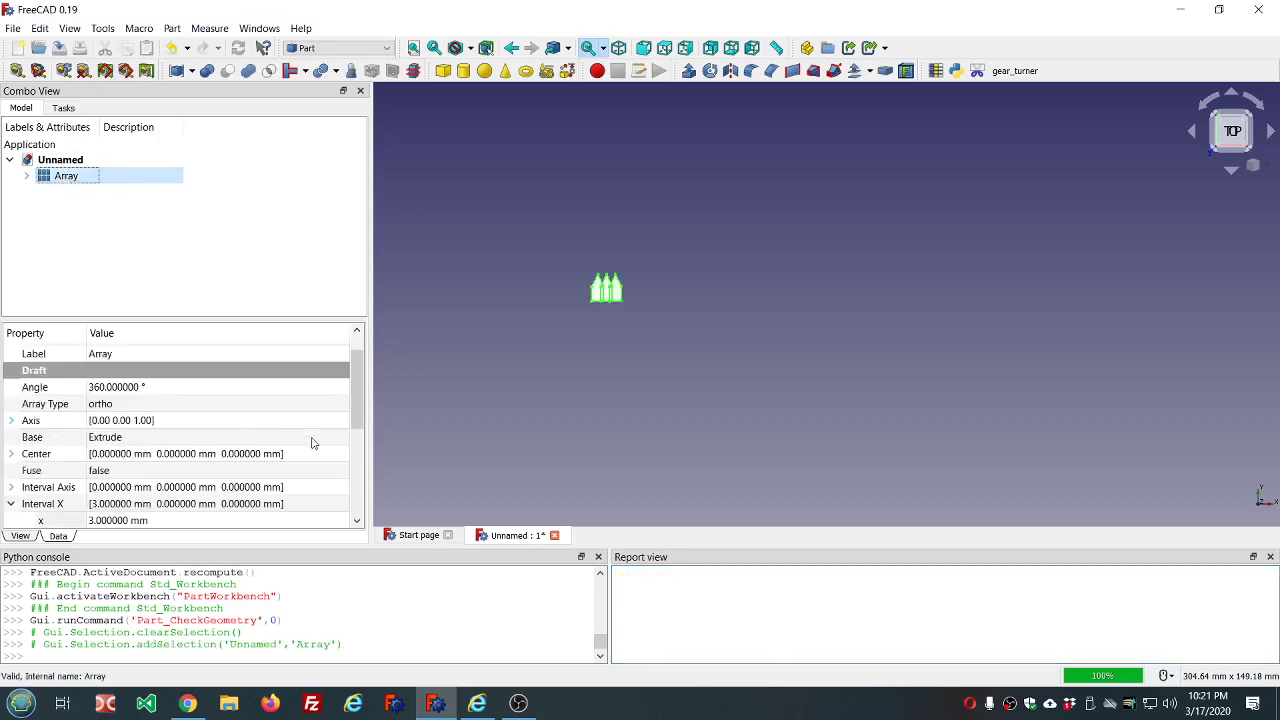
pyautogui.doubleClick(300, 470)
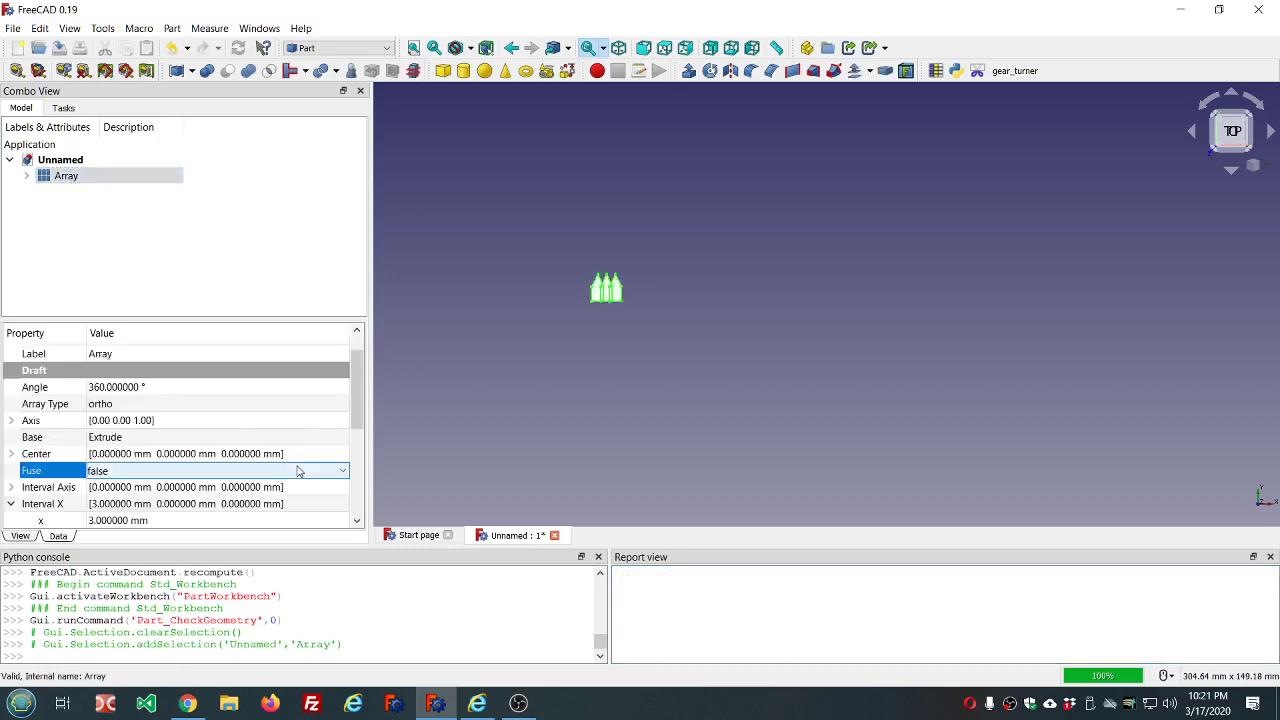
pyautogui.click(298, 300)
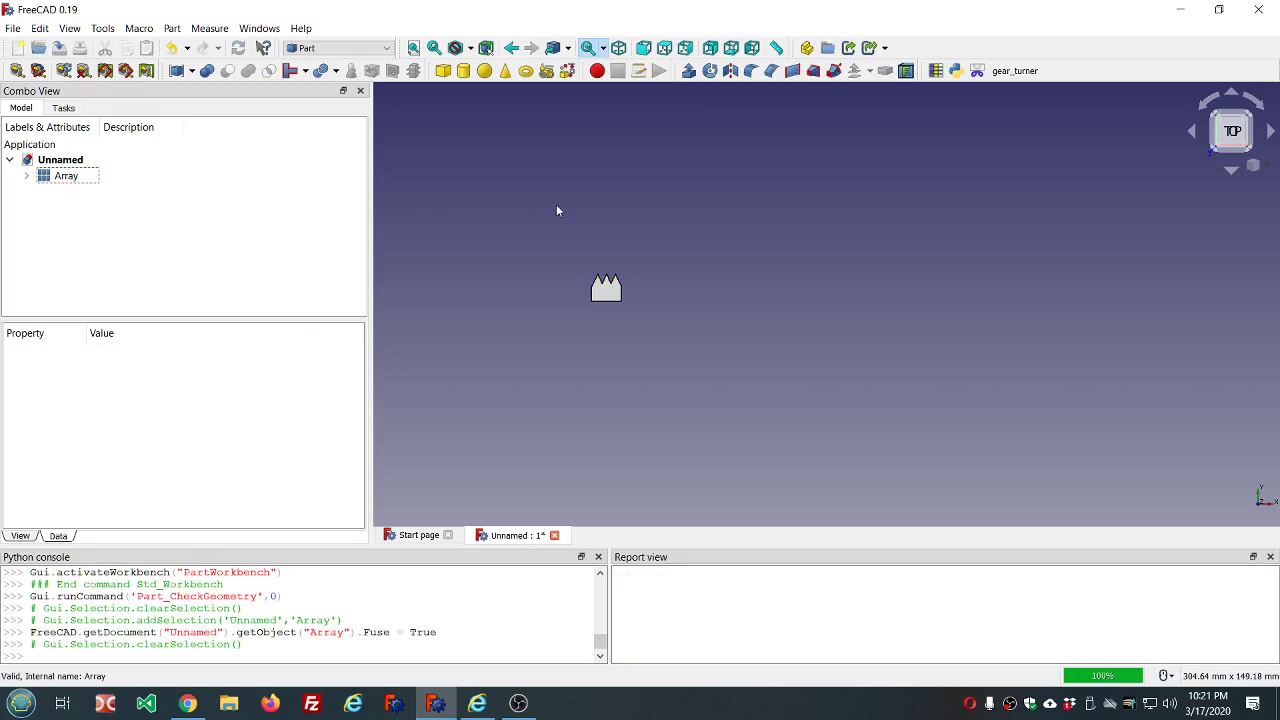
# Run Check Geometry on the fused array, review the results and close the check.
pyautogui.click(56, 178)
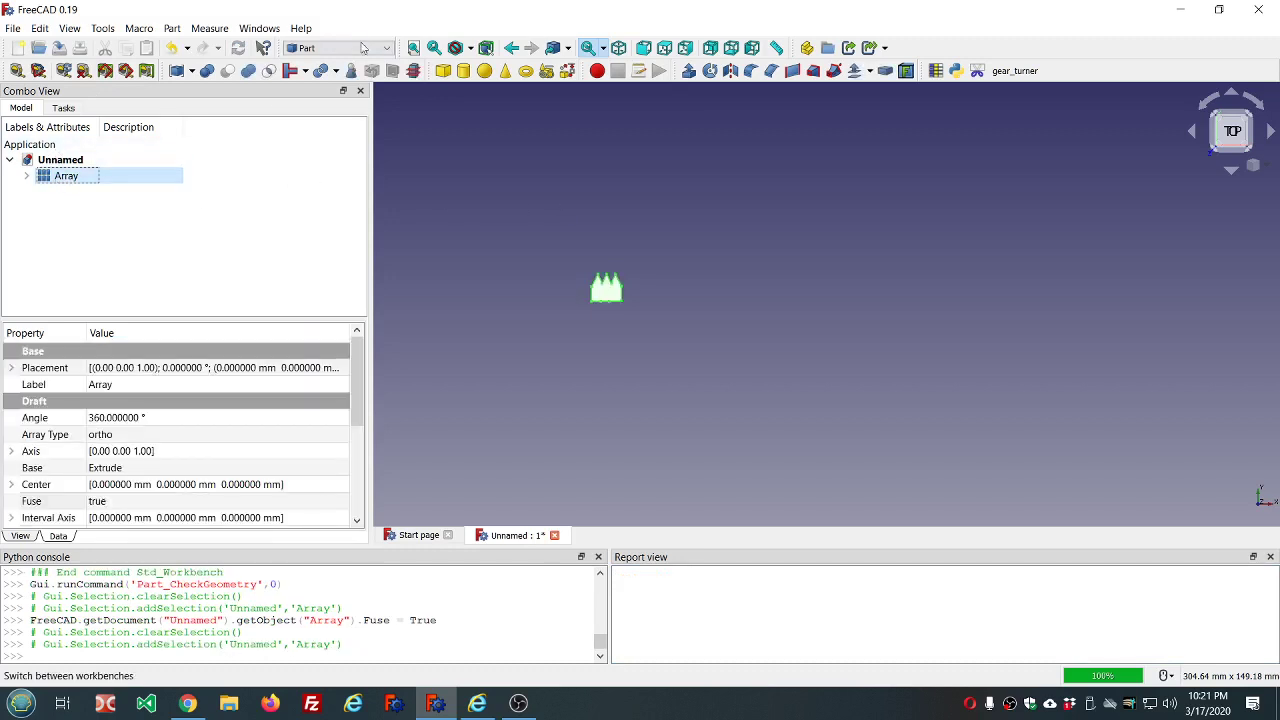
pyautogui.click(357, 74)
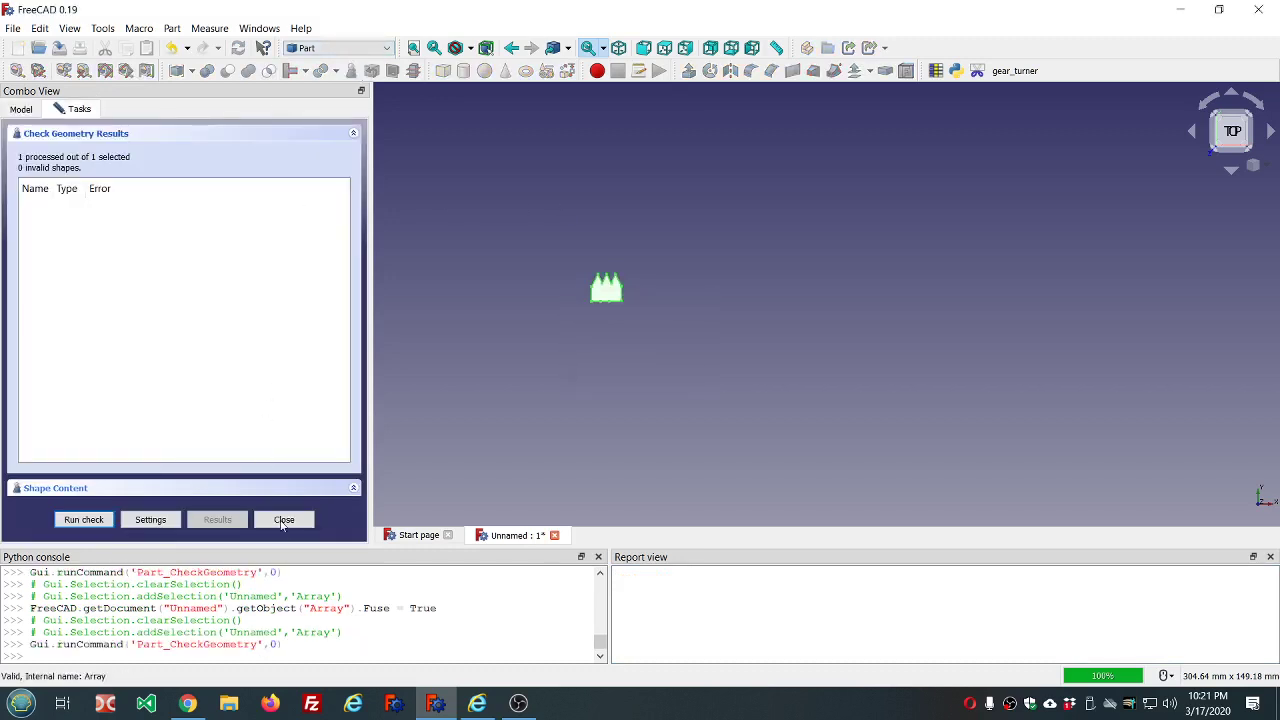
pyautogui.click(285, 521)
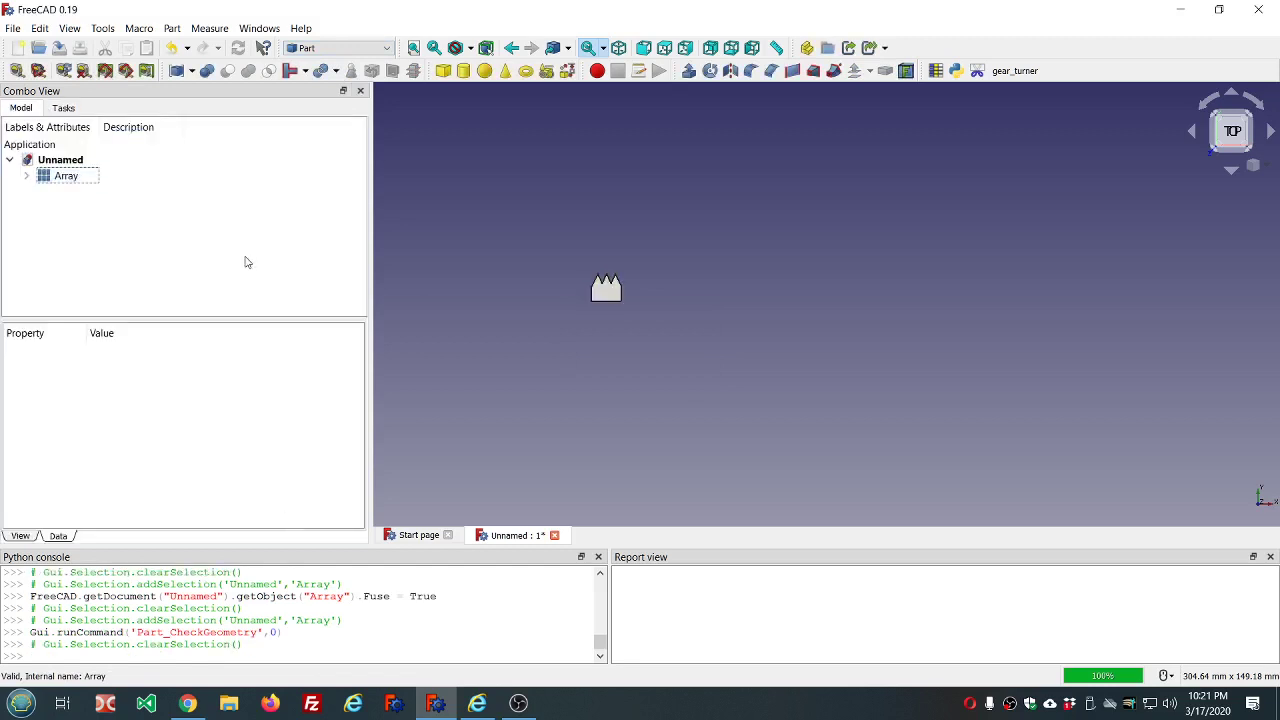
# Enlarge the property editor, set the array's Number Z to 3 and inspect the copies in three dimensions.
pyautogui.scroll(-5, 712, 222)
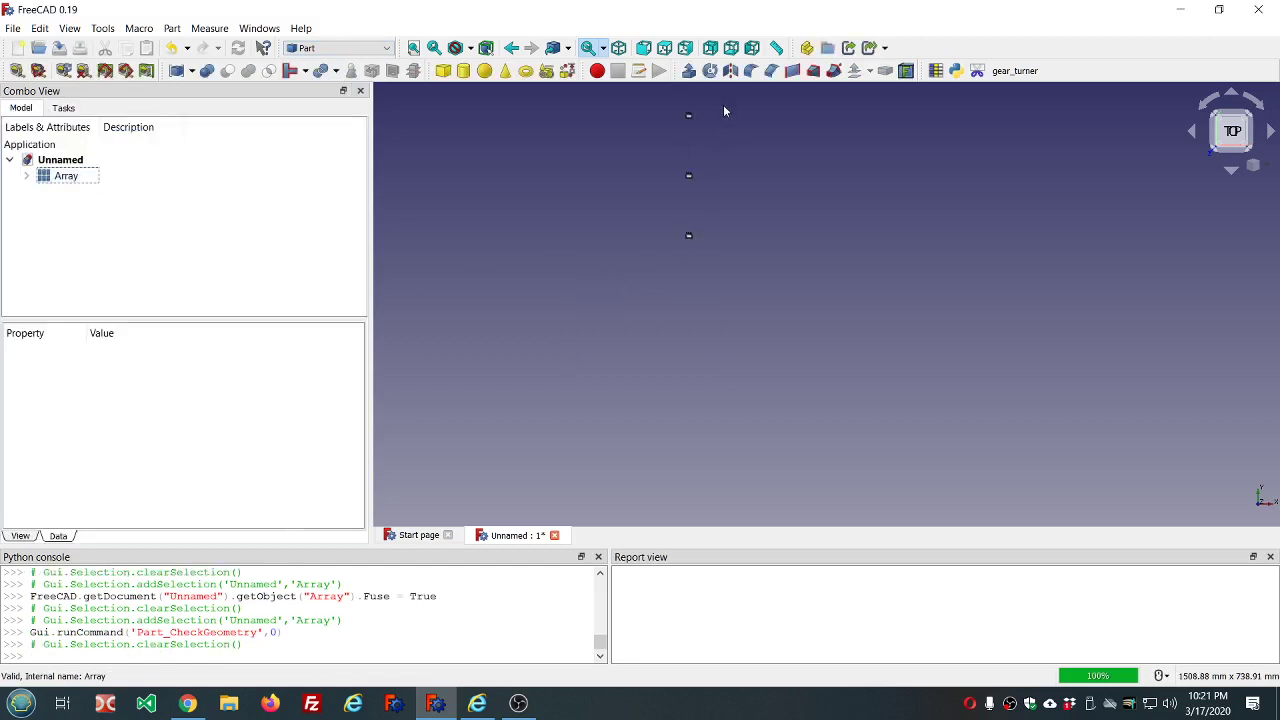
pyautogui.scroll(4, 730, 109)
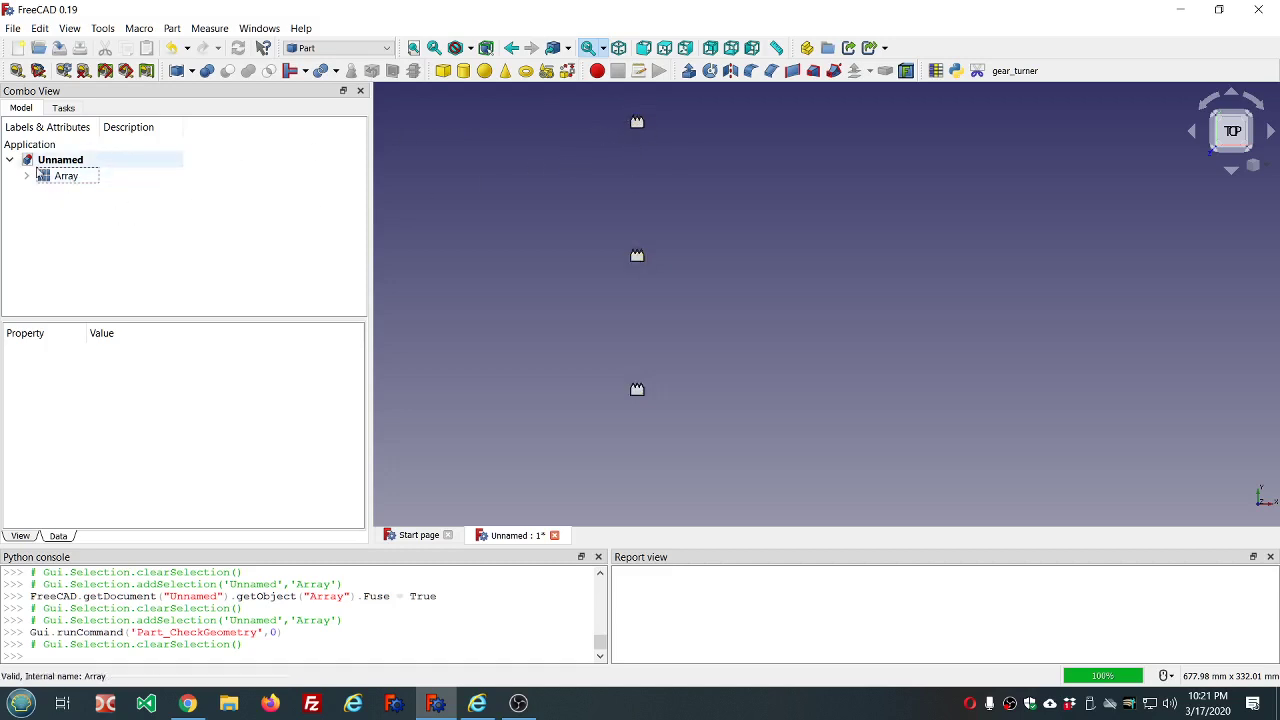
pyautogui.click(55, 177)
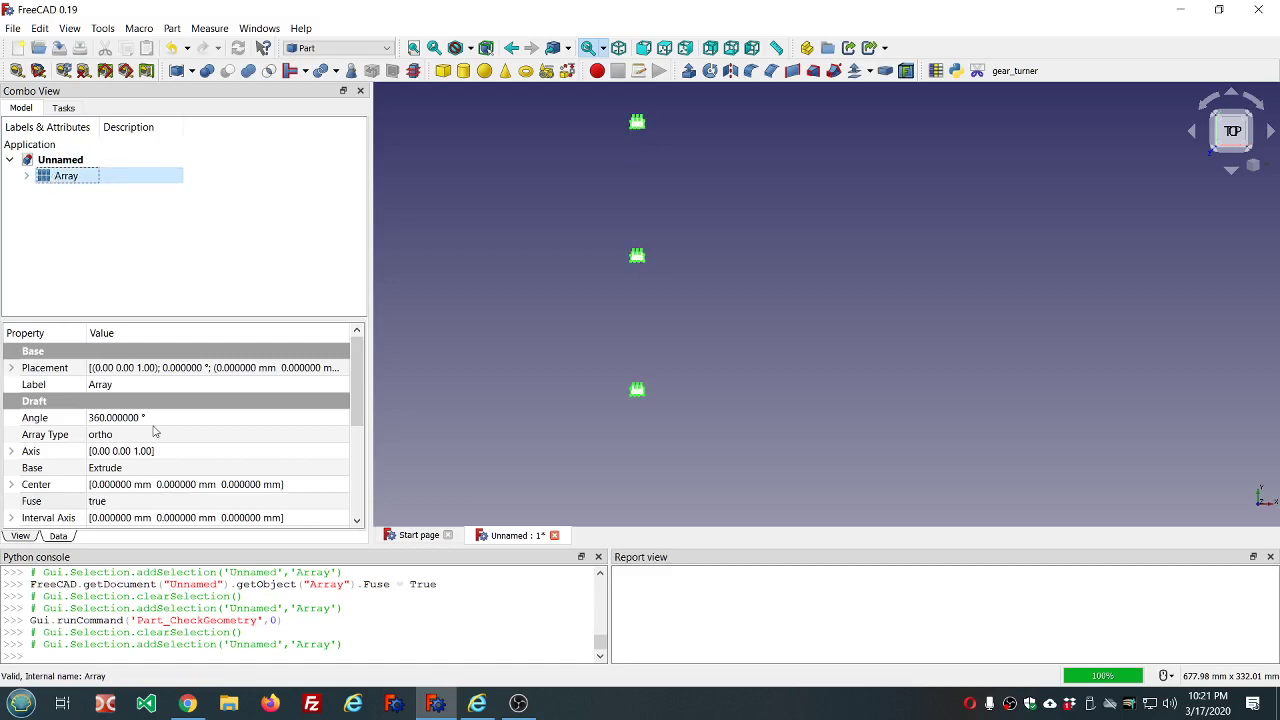
pyautogui.scroll(-4, 250, 448)
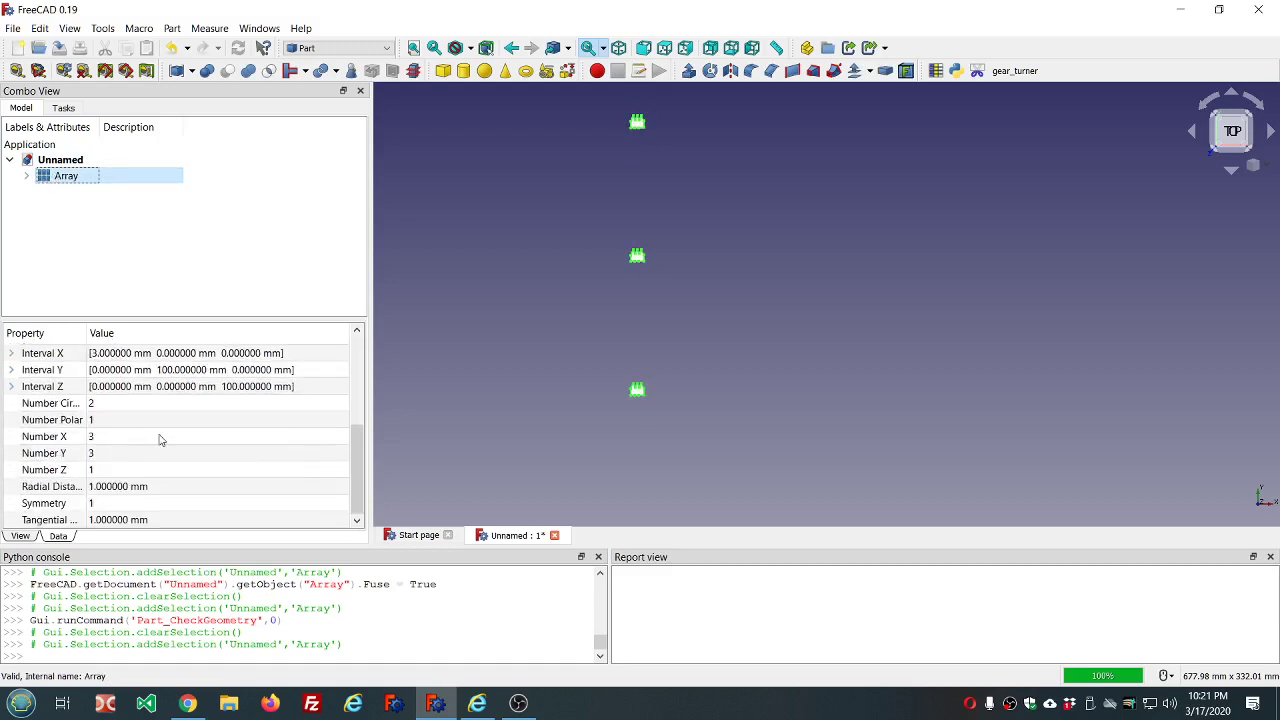
pyautogui.scroll(3, 160, 440)
pyautogui.moveTo(250, 317); pyautogui.dragTo(270, 219)
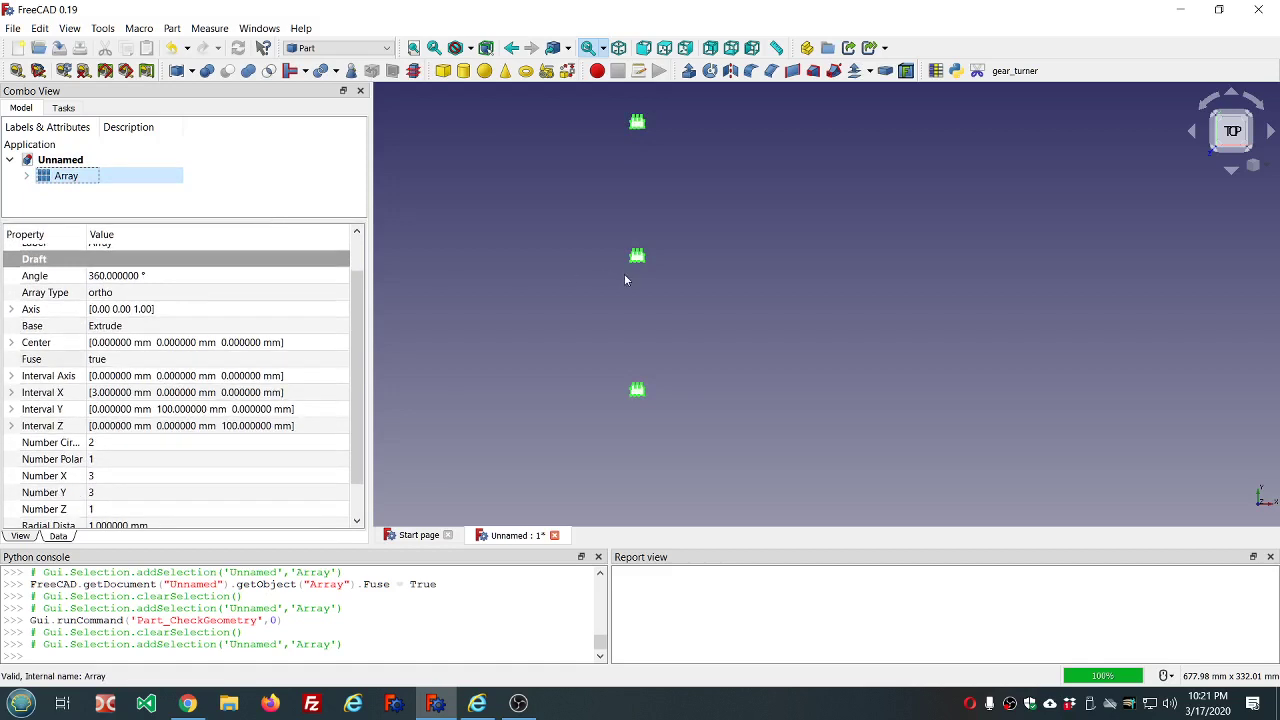
pyautogui.scroll(-3, 625, 278)
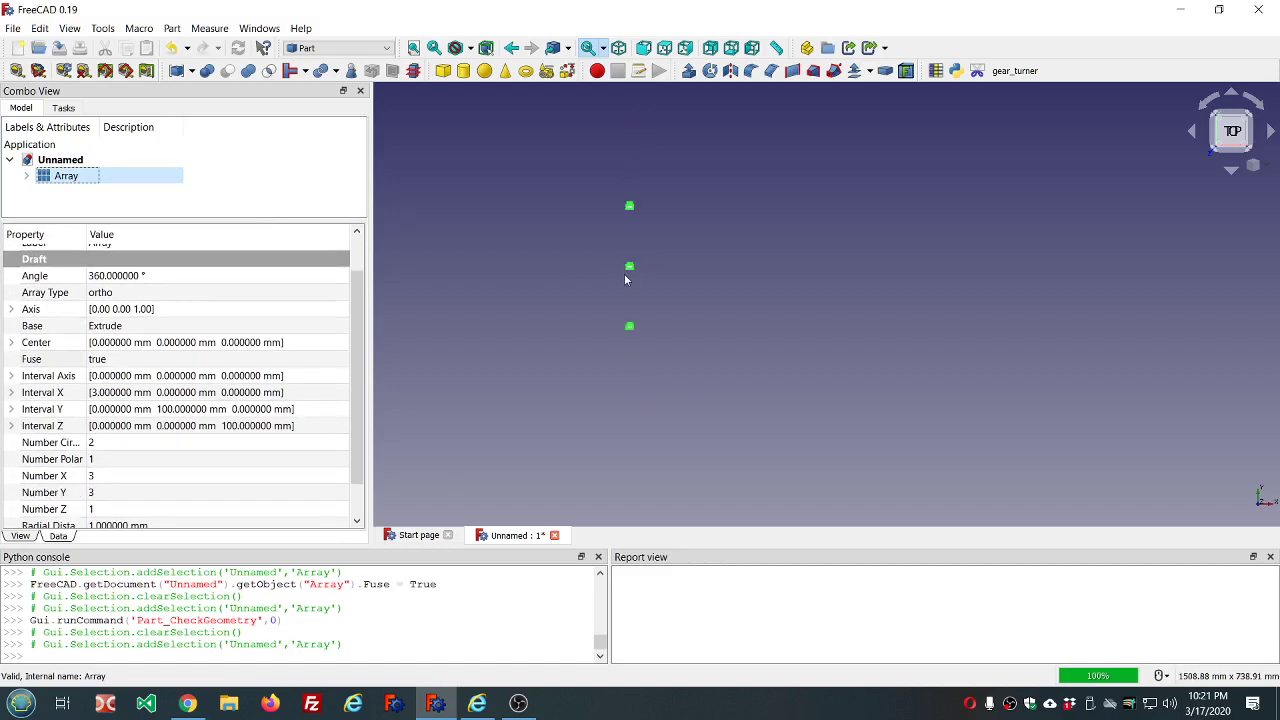
pyautogui.click(164, 510)
pyautogui.scroll(1, 164, 510)
pyautogui.scroll(1, 164, 510)
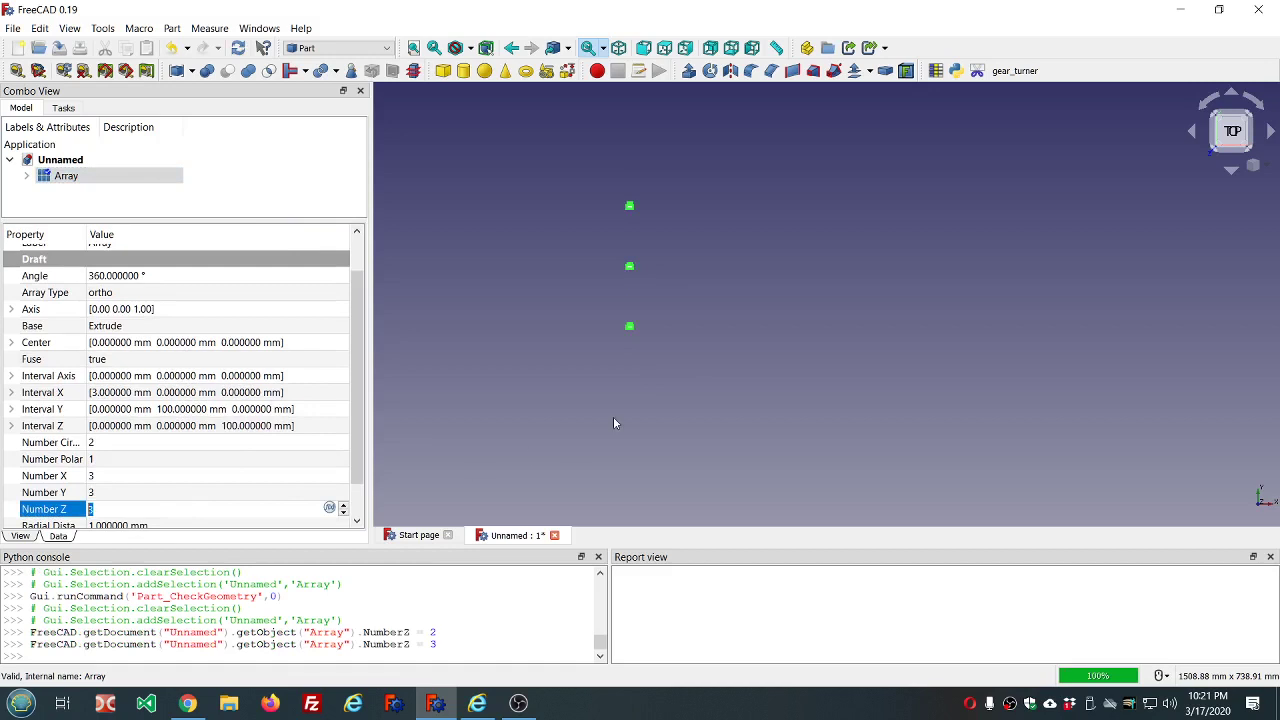
pyautogui.click(788, 412)
pyautogui.moveTo(788, 418); pyautogui.dragTo(729, 357, button='middle')
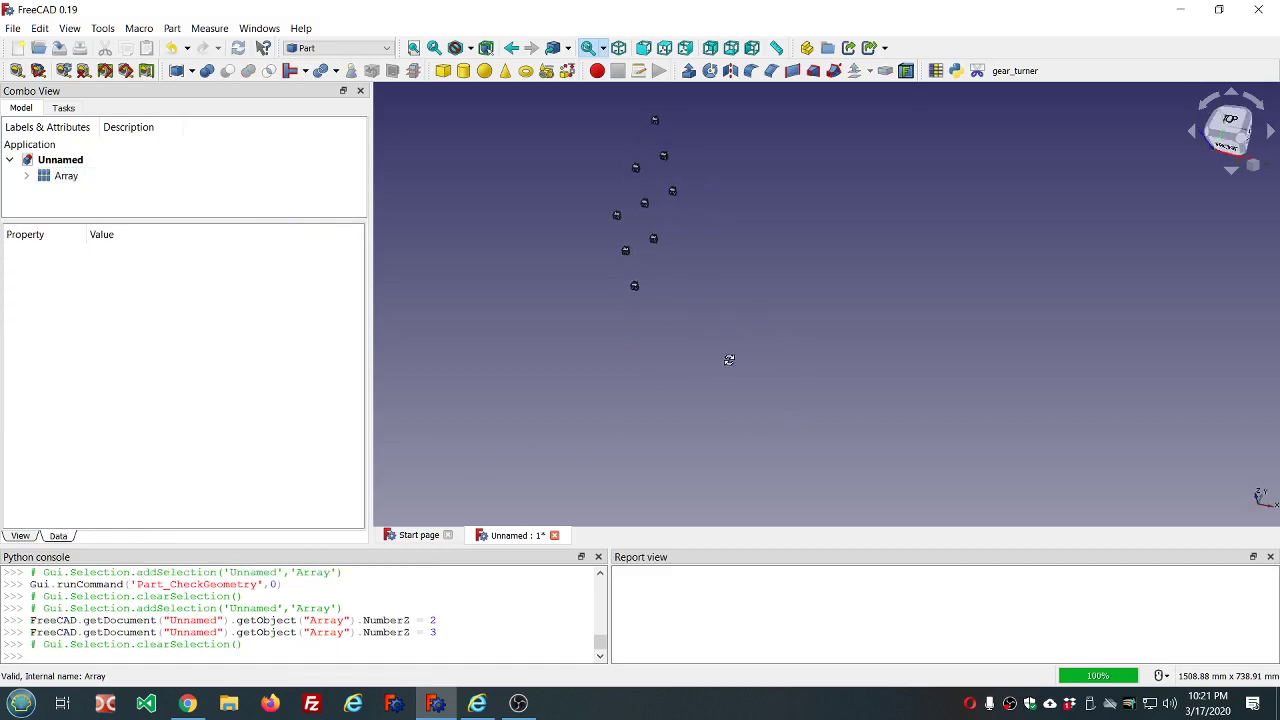
# Hide the orthogonal array and show its base extrusion on its own.
pyautogui.click(65, 182)
pyautogui.press('space')
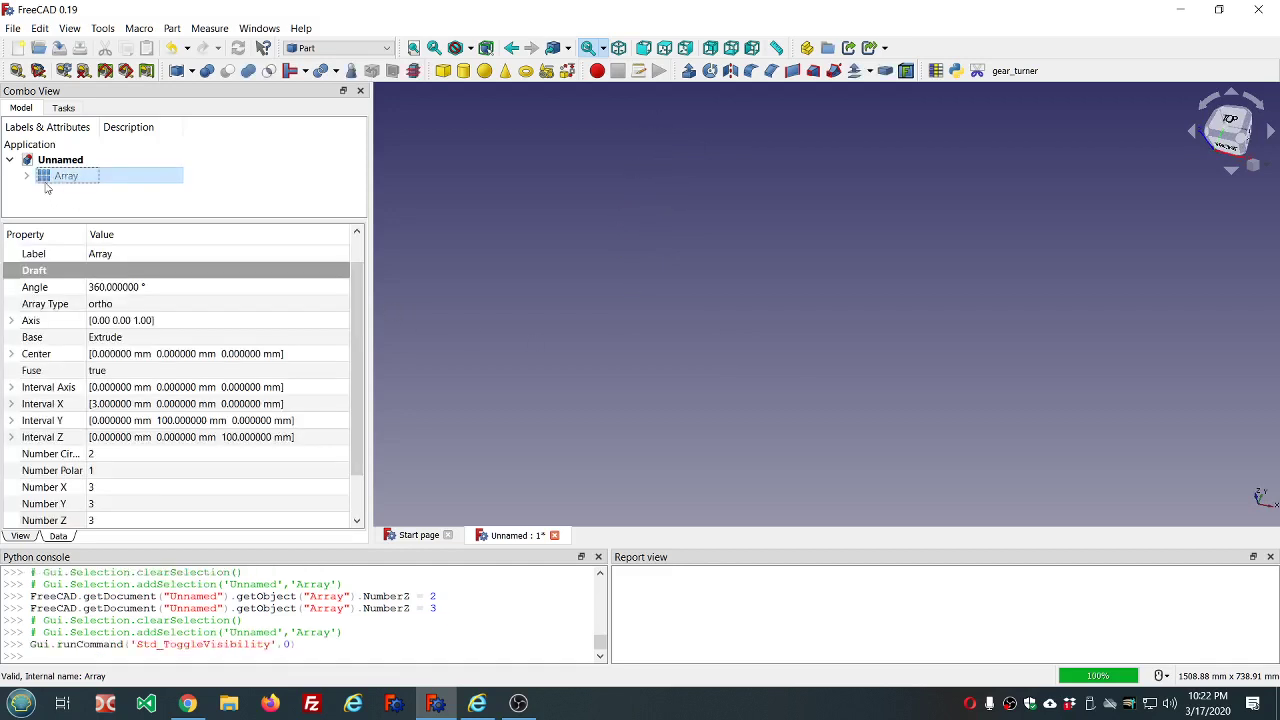
pyautogui.click(26, 179)
pyautogui.click(120, 195)
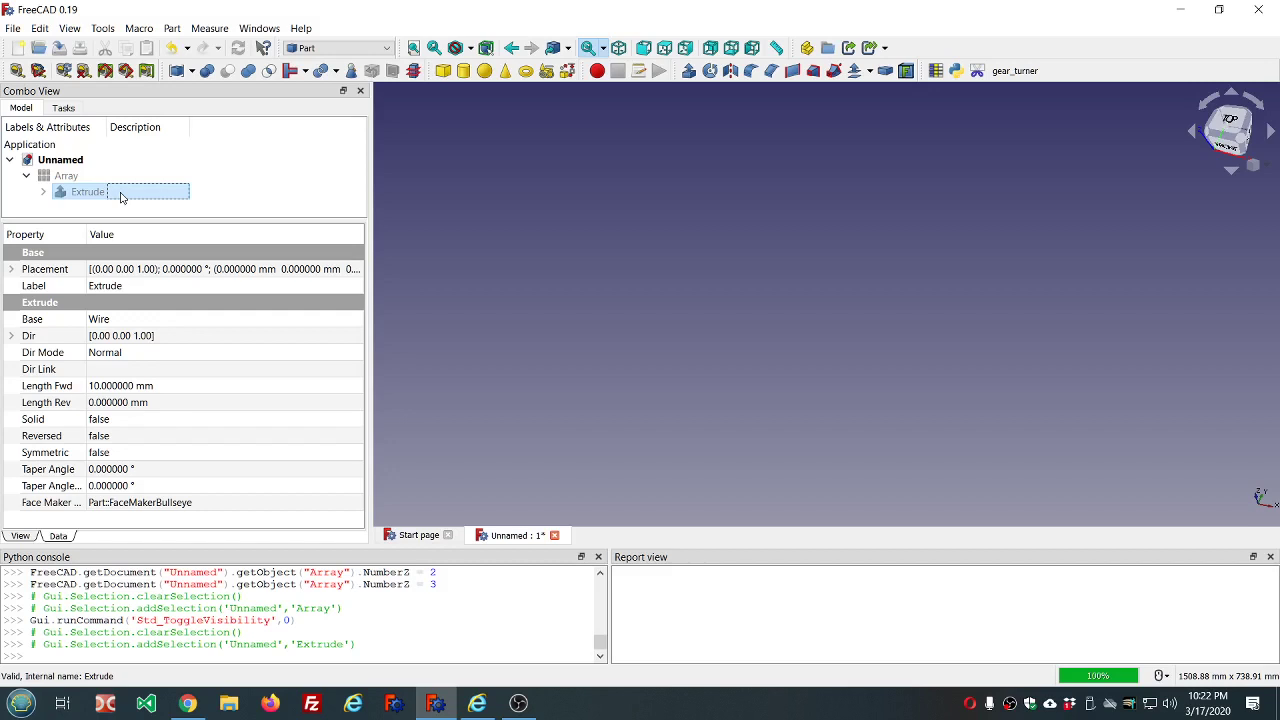
pyautogui.press('space')
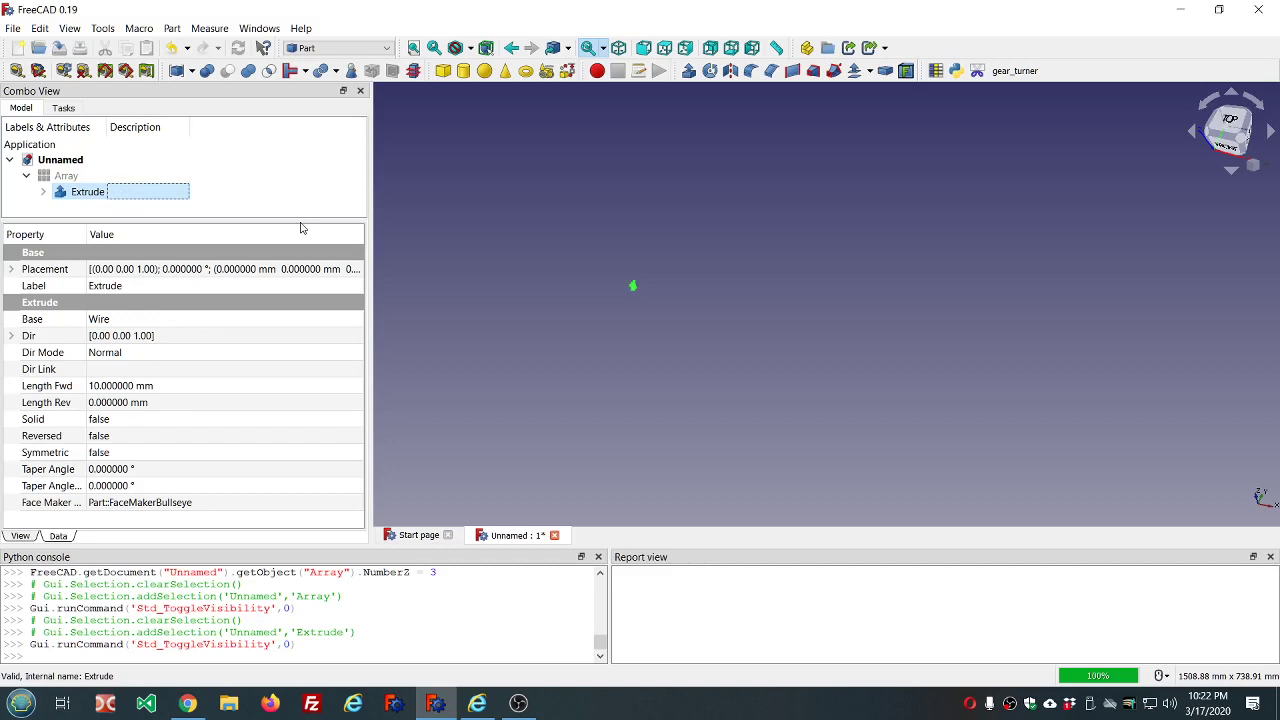
pyautogui.scroll(4, 594, 378)
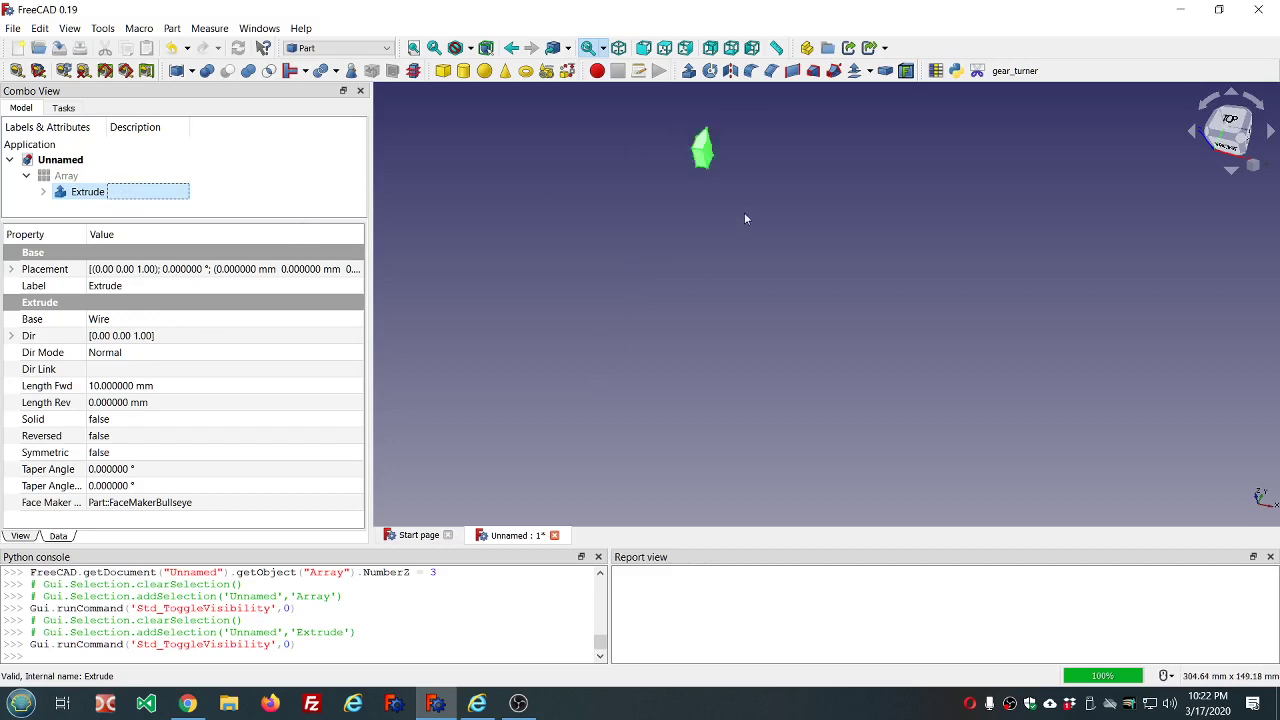
pyautogui.scroll(6, 728, 134)
pyautogui.moveTo(712, 148); pyautogui.dragTo(726, 105, button='middle')
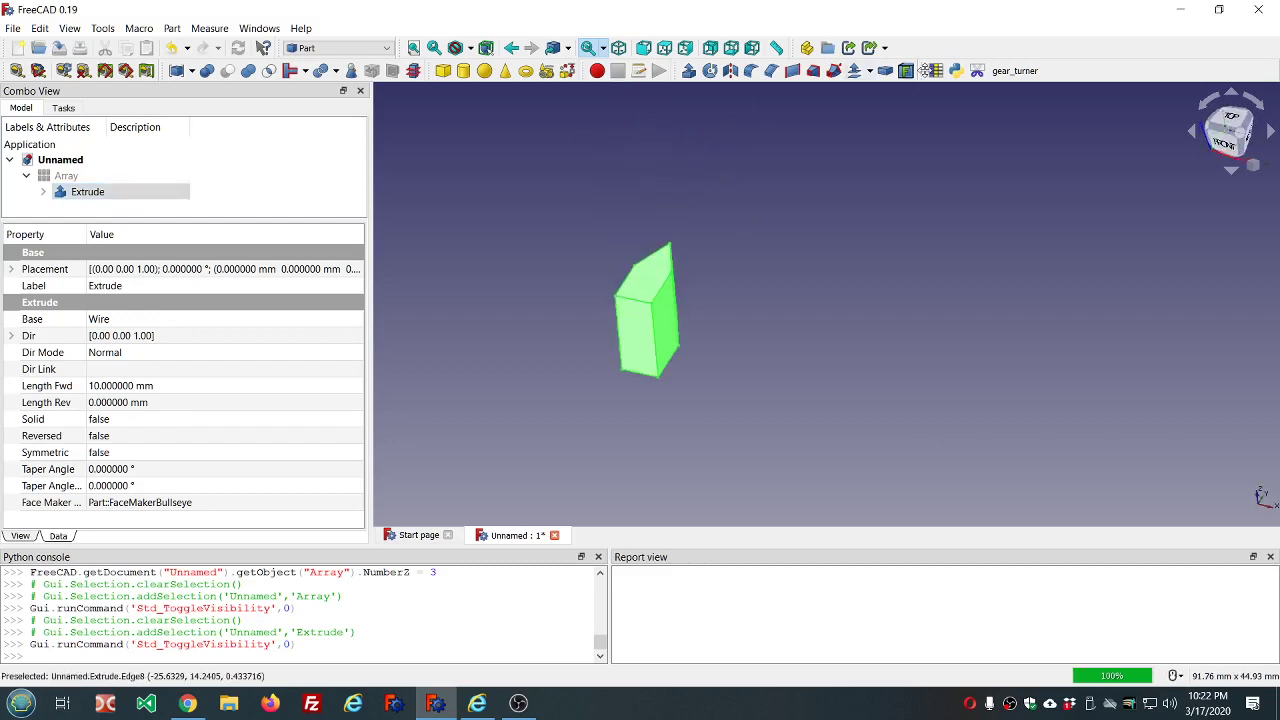
# In the Draft workbench, create a polar array of the extrusion with 4 elements over 180° around the origin.
pyautogui.click(316, 48)
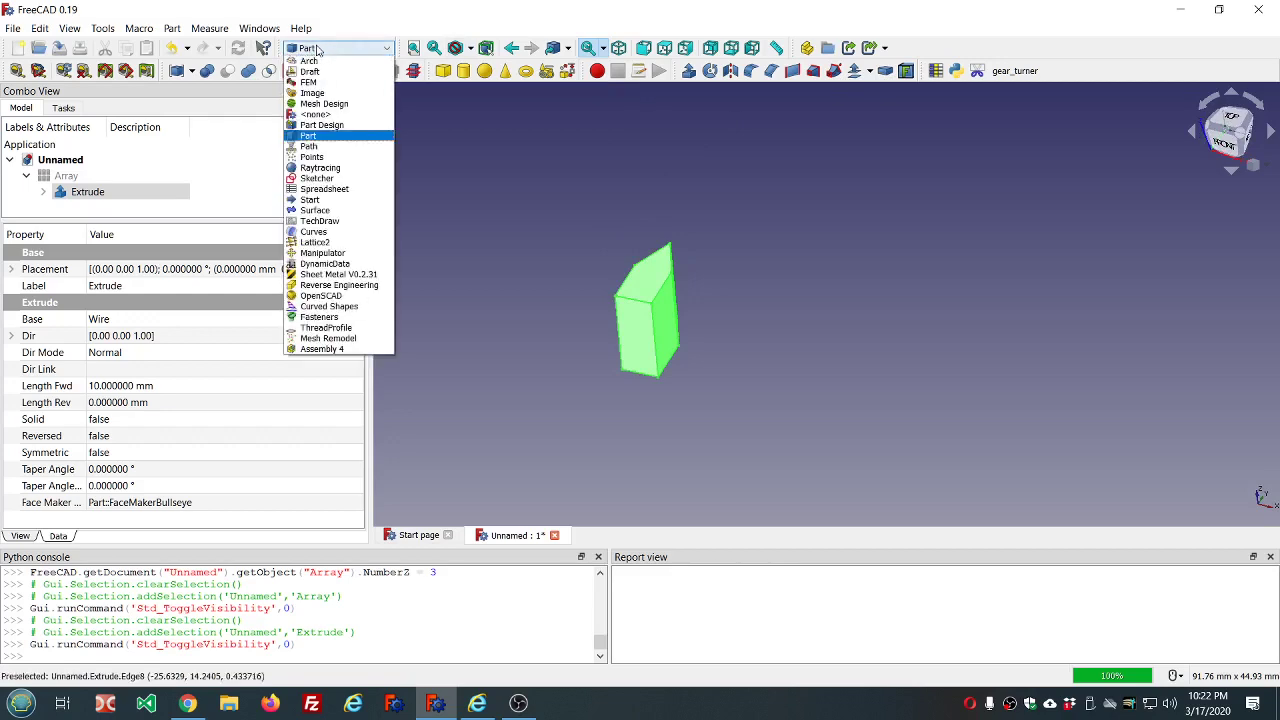
pyautogui.click(322, 74)
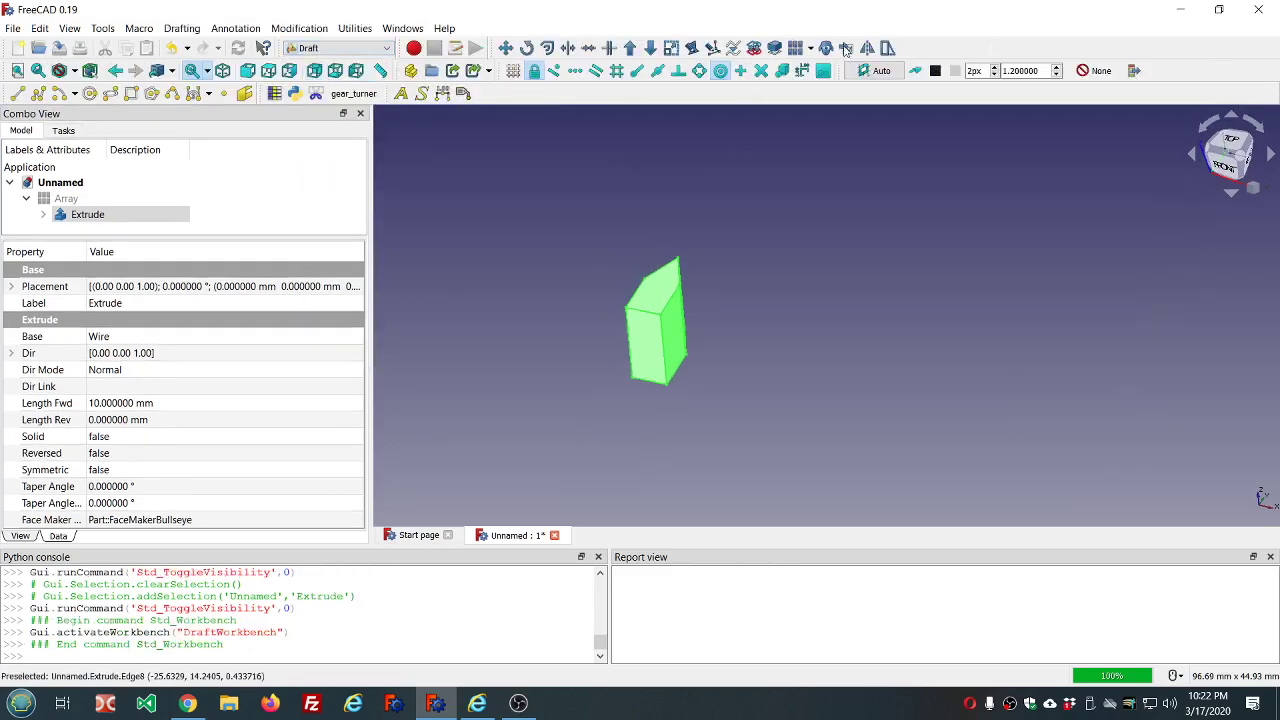
pyautogui.click(813, 48)
pyautogui.click(832, 87)
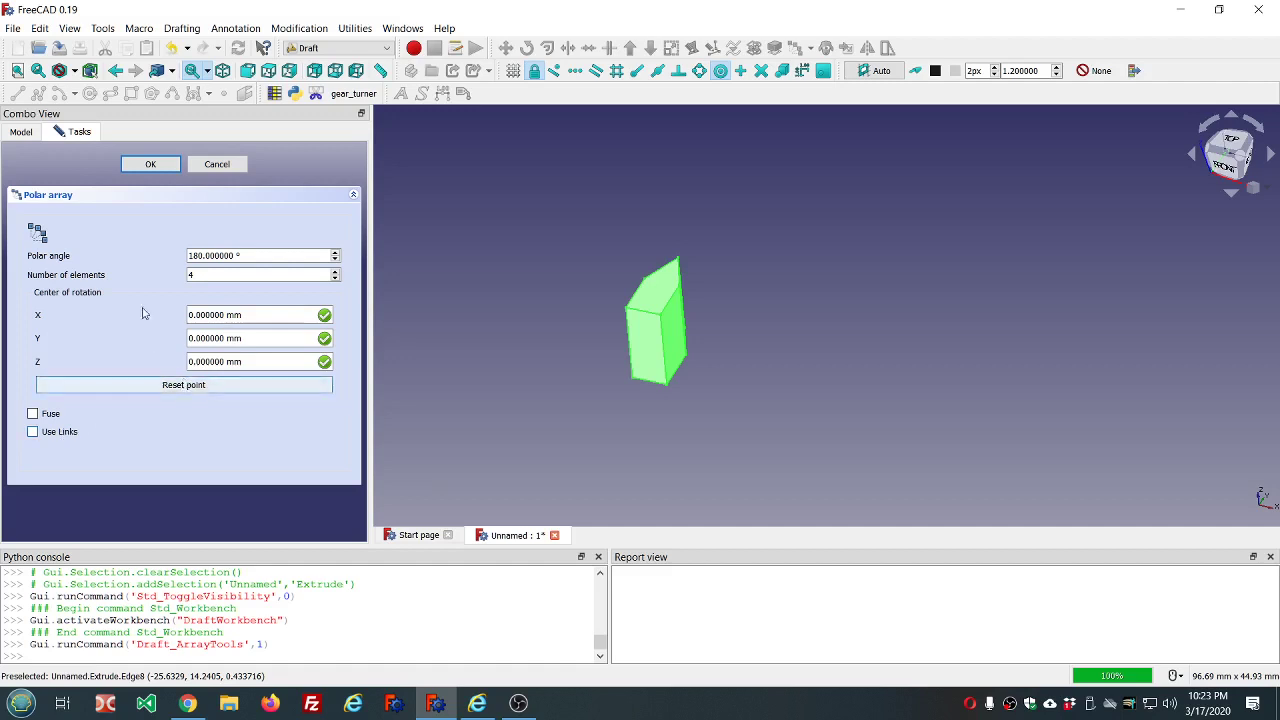
pyautogui.click(150, 163)
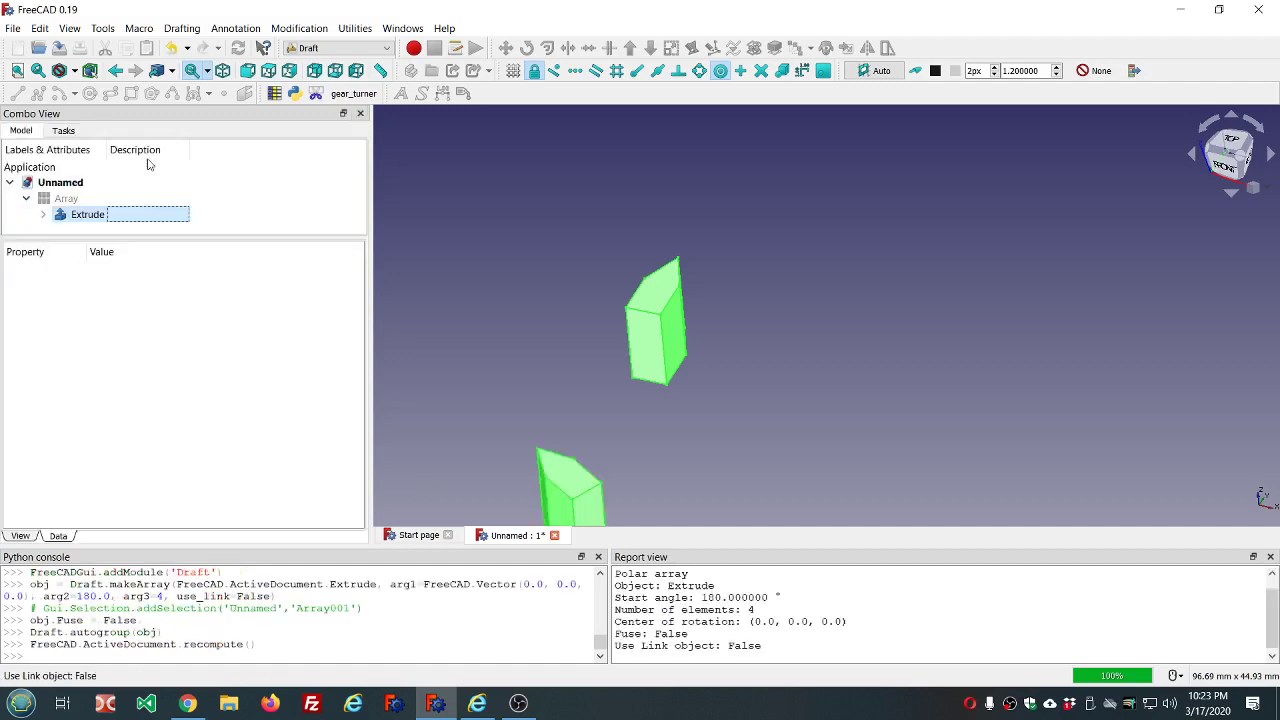
pyautogui.moveTo(602, 243); pyautogui.dragTo(674, 323, button='middle')
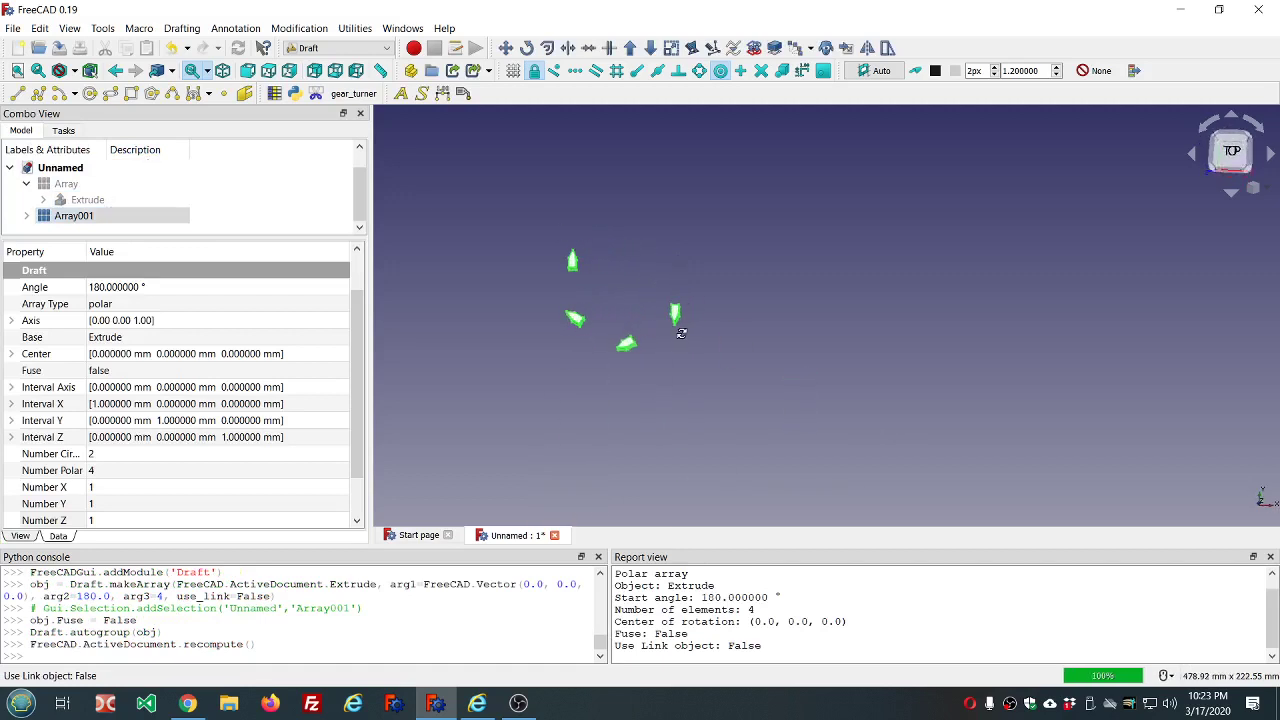
# Set the polar array's Number Polar to 7.
pyautogui.click(170, 474)
pyautogui.scroll(3, 170, 474)
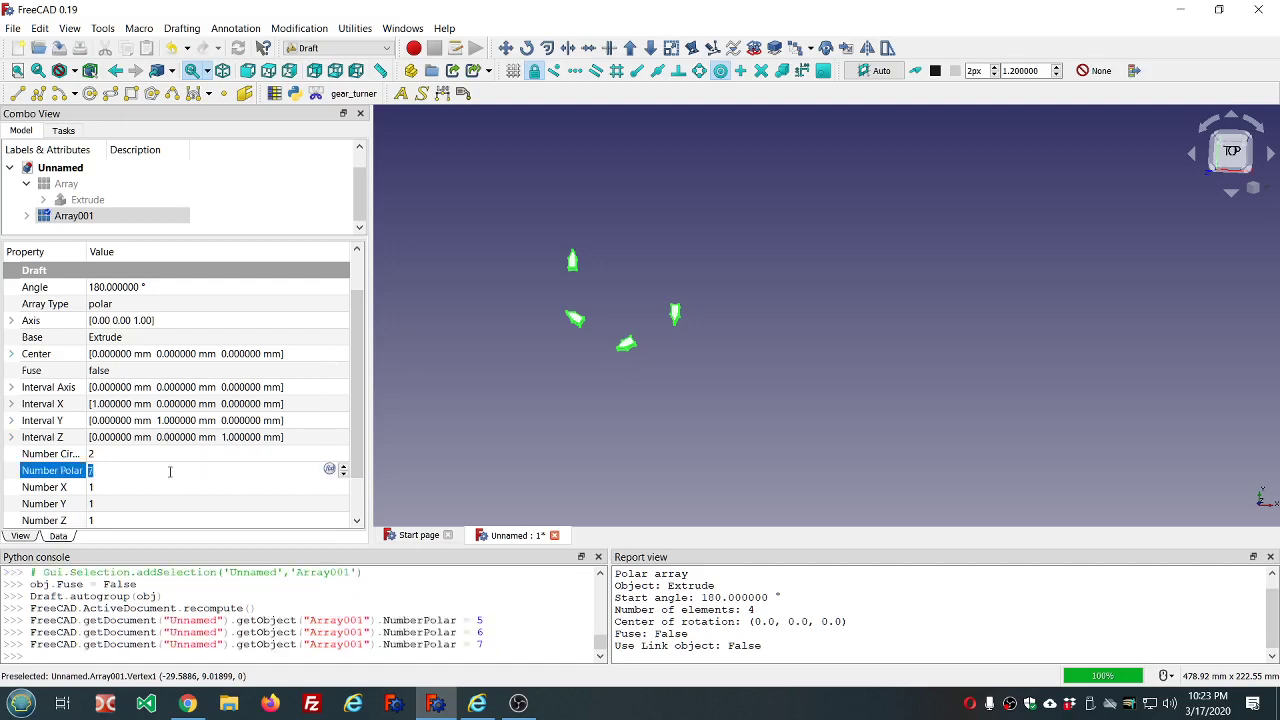
pyautogui.click(170, 491)
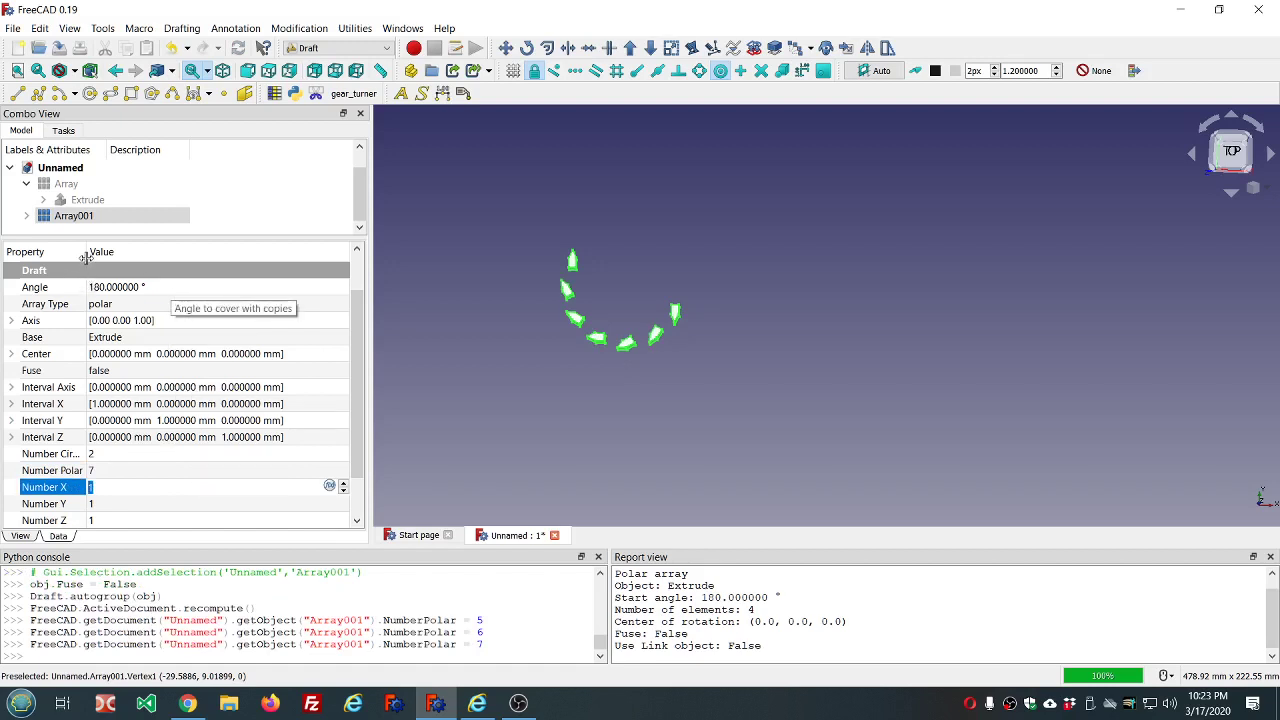
# Widen the property name column and examine the polar array's properties and available array types, keeping the type polar.
pyautogui.moveTo(86, 252); pyautogui.dragTo(121, 252)
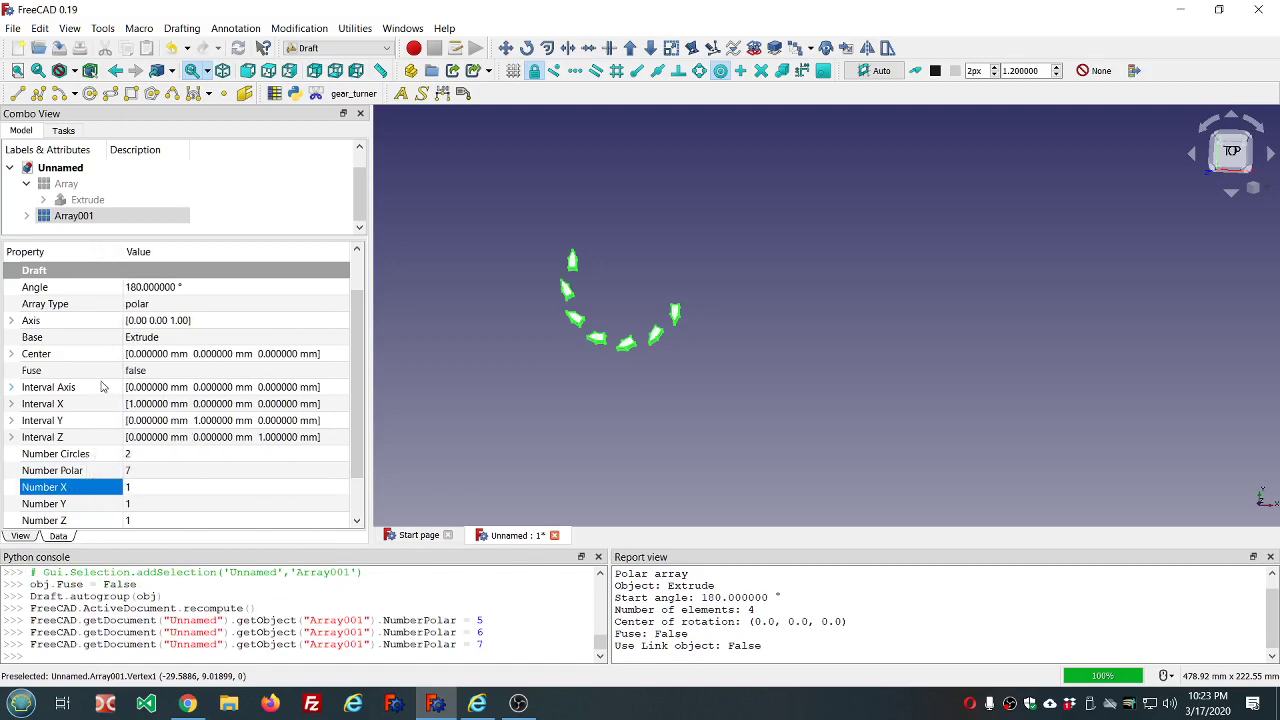
pyautogui.scroll(-1, 277, 355)
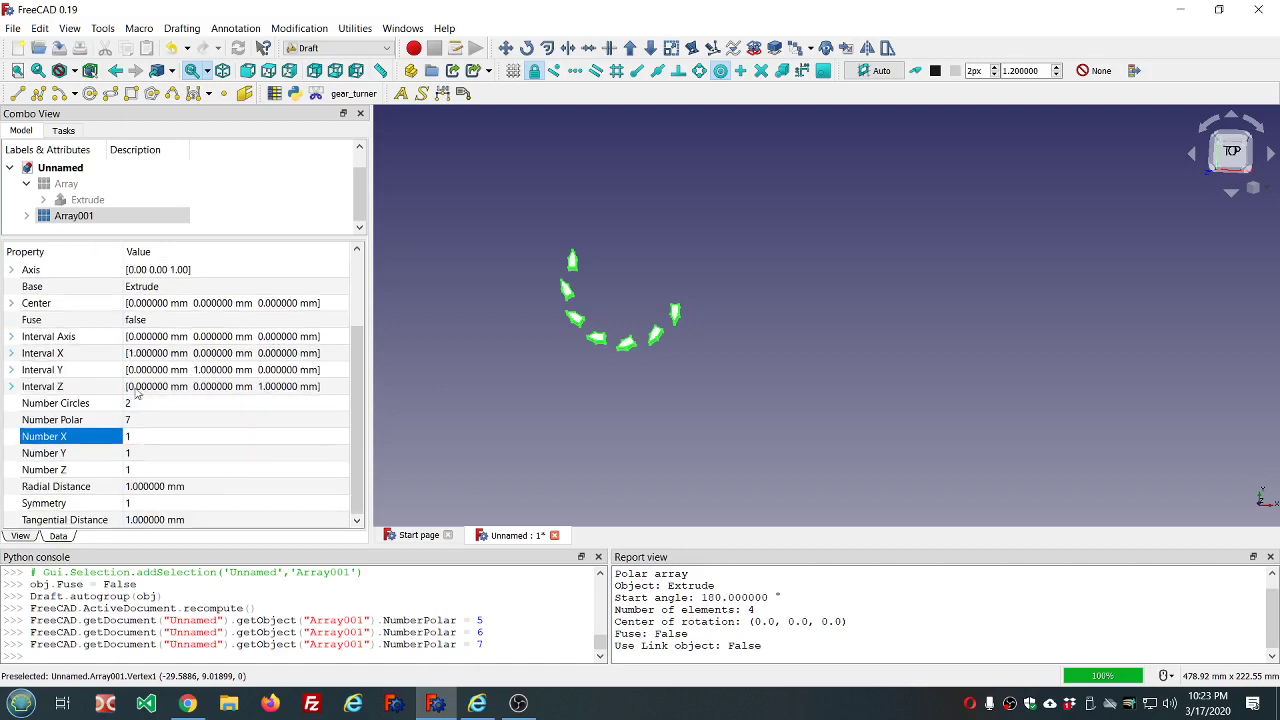
pyautogui.scroll(2, 135, 362)
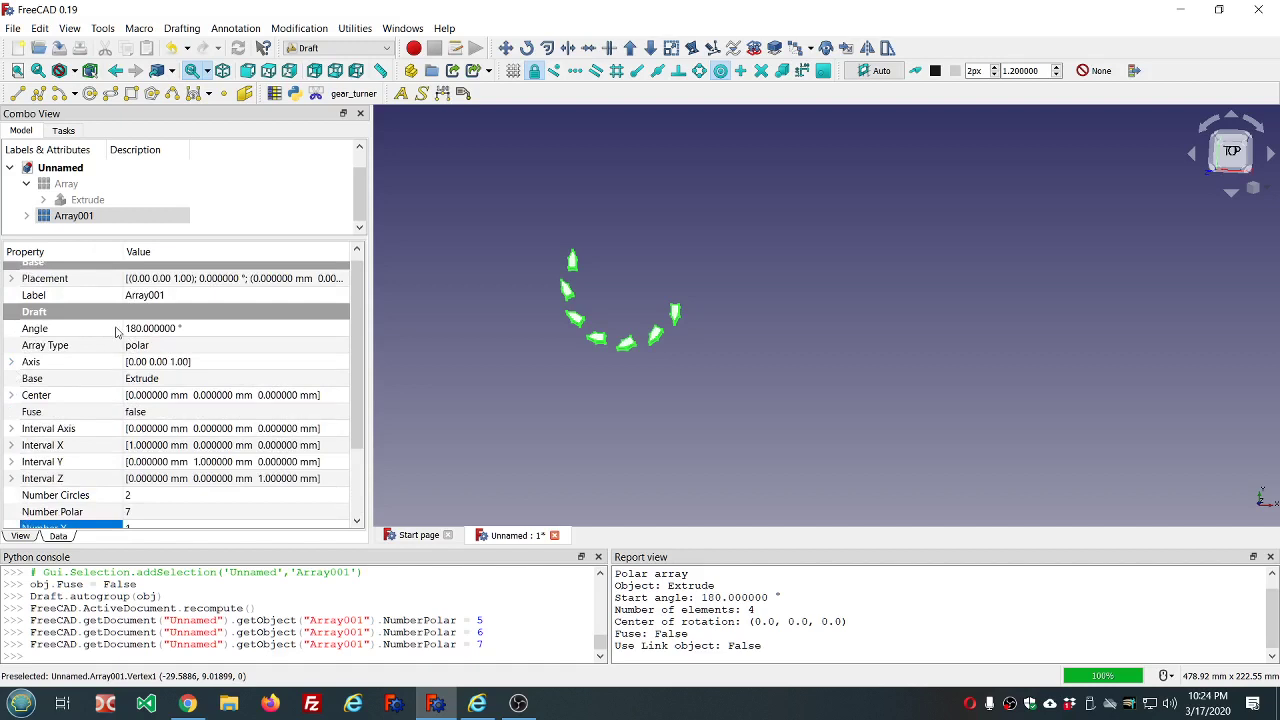
pyautogui.click(289, 346)
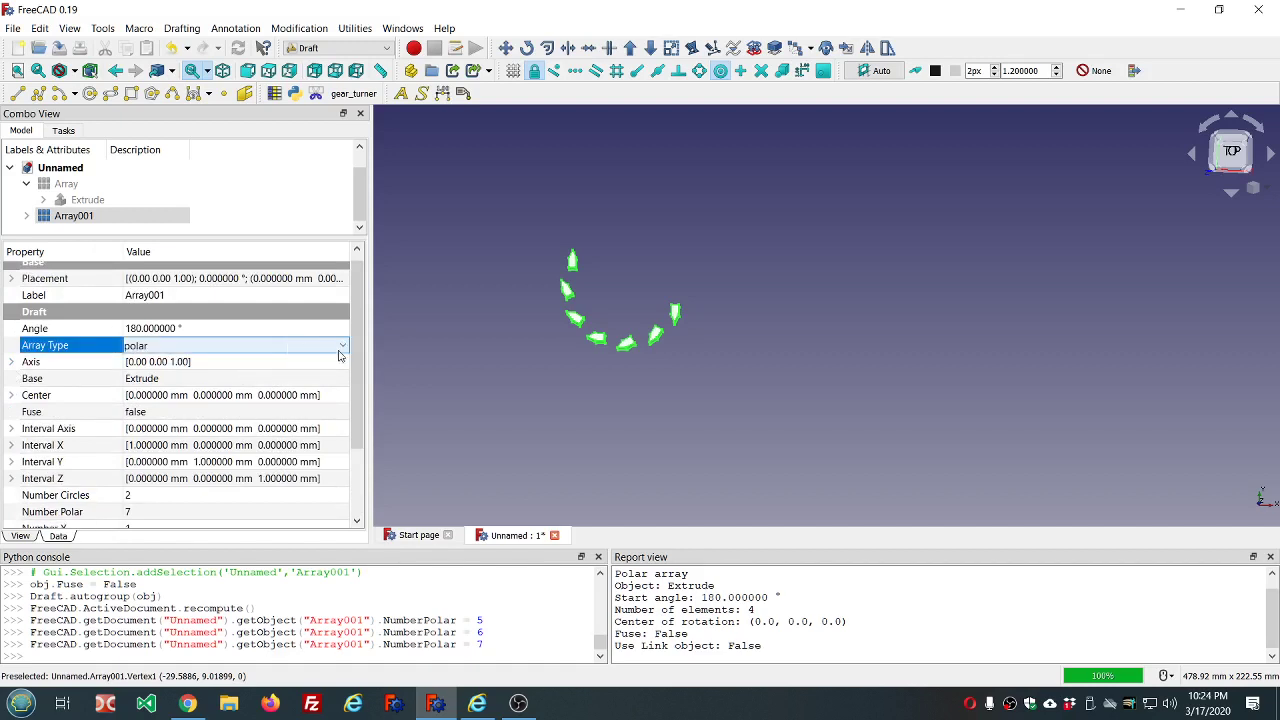
pyautogui.click(342, 346)
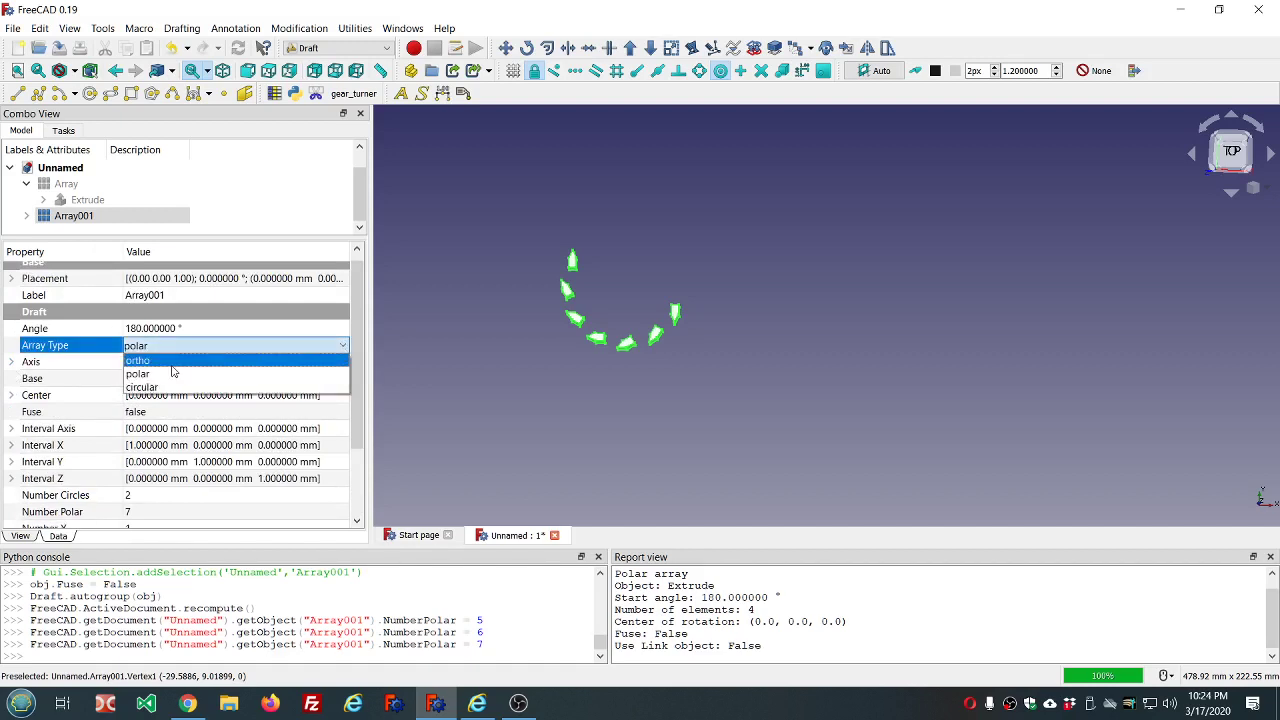
pyautogui.click(172, 374)
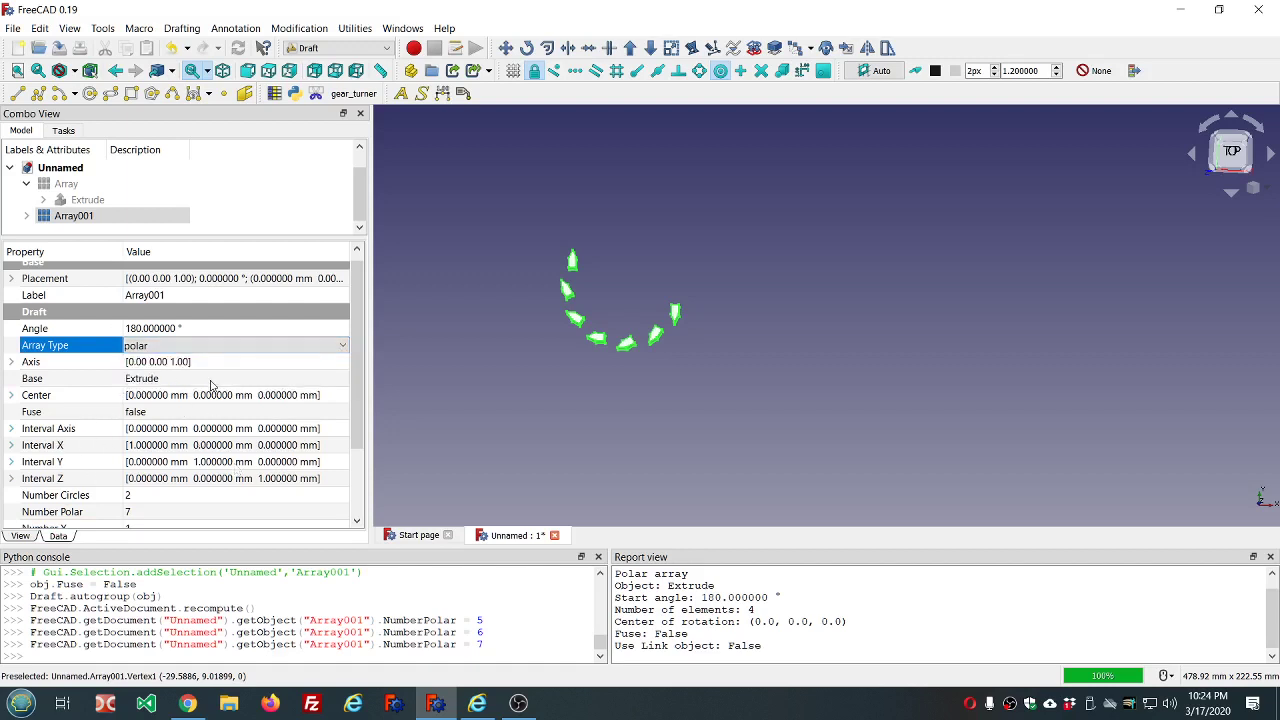
pyautogui.scroll(-2, 288, 400)
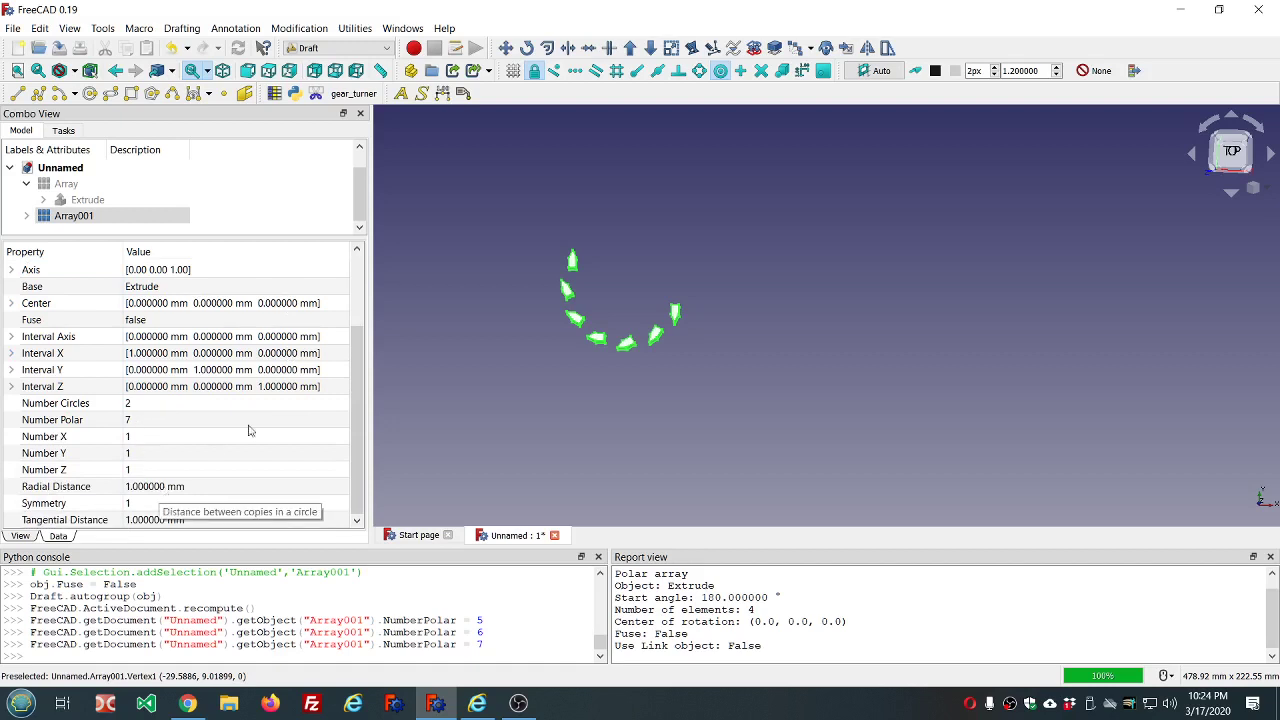
pyautogui.scroll(3, 250, 425)
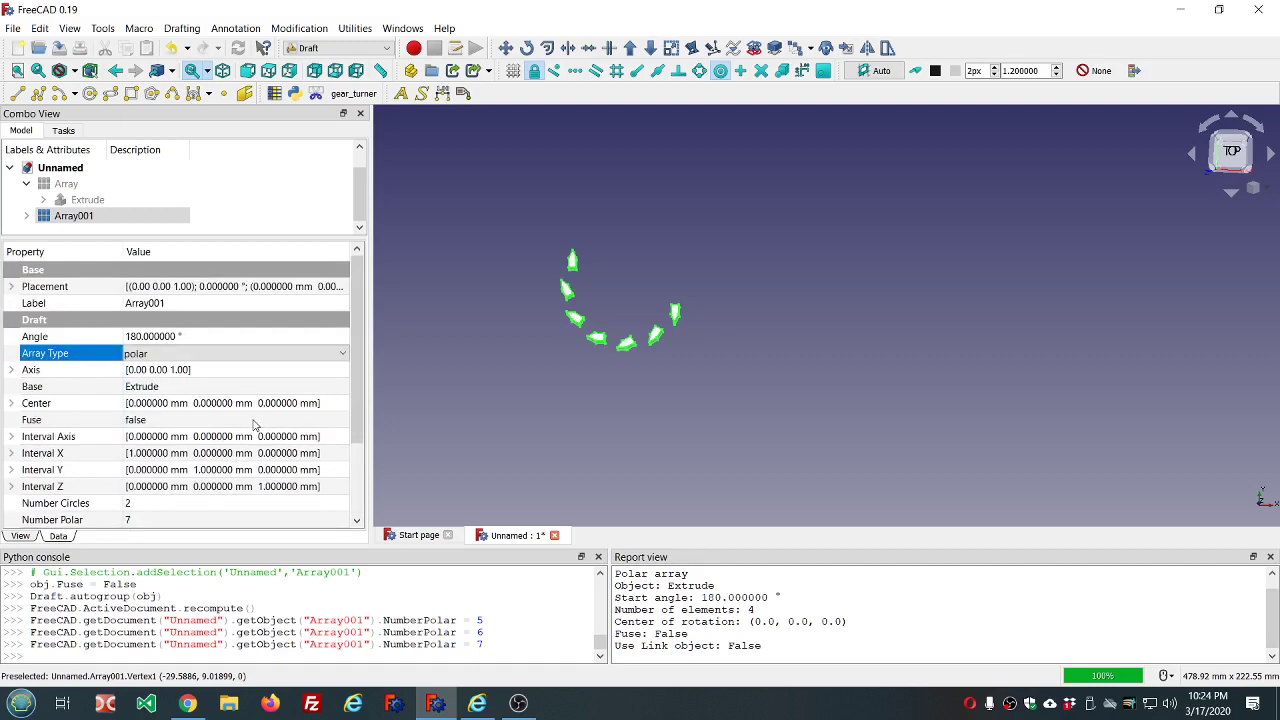
# Set the polar array's Angle to 270° and look through its remaining properties.
pyautogui.click(241, 339)
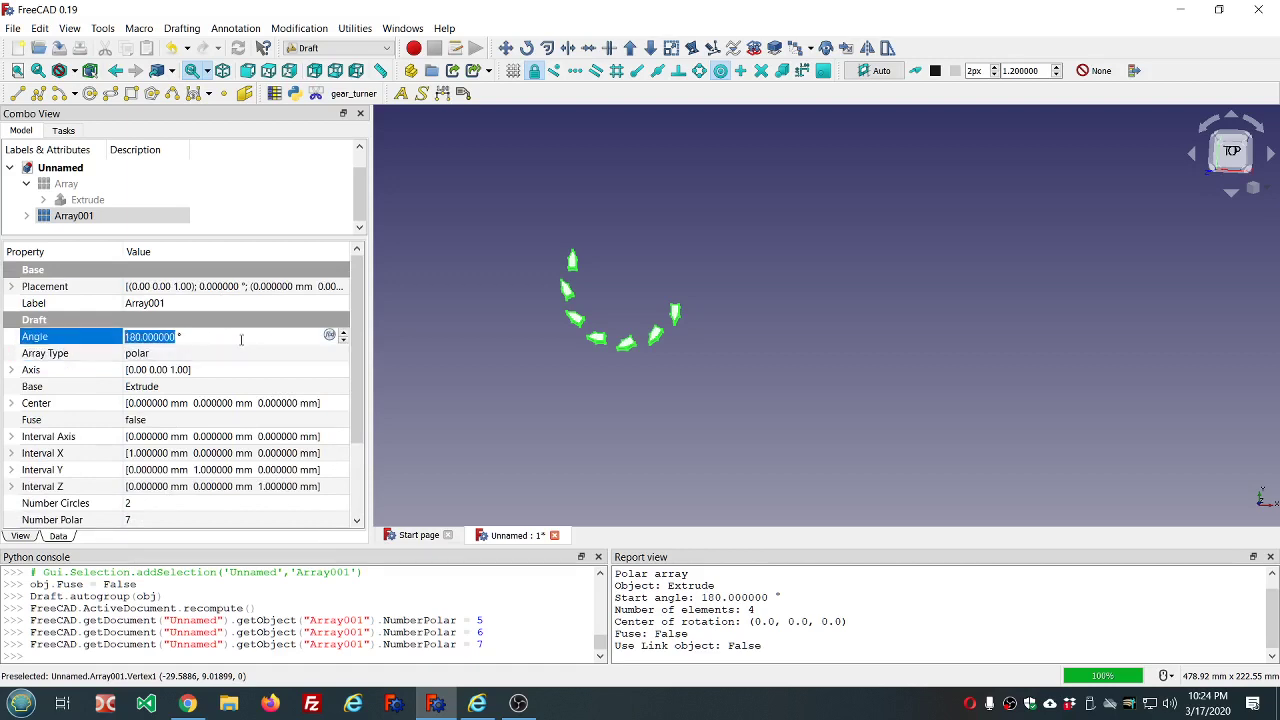
pyautogui.write('270')
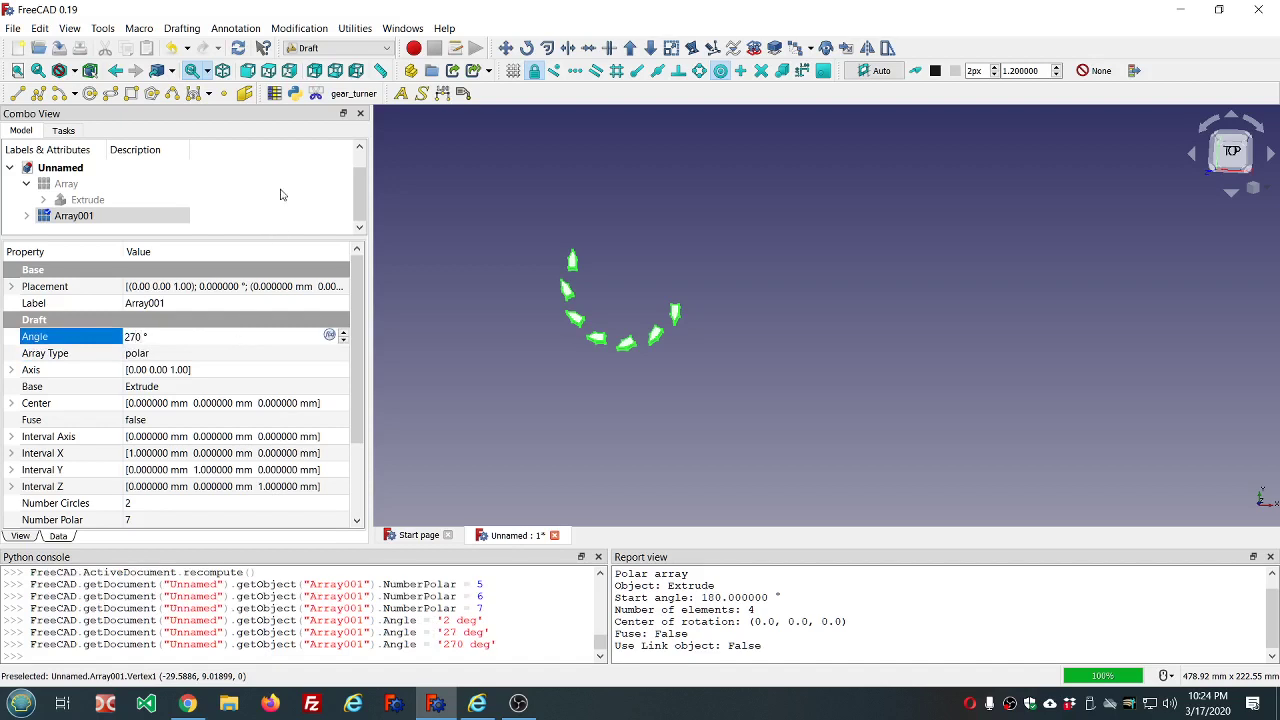
pyautogui.click(280, 195)
pyautogui.click(89, 215)
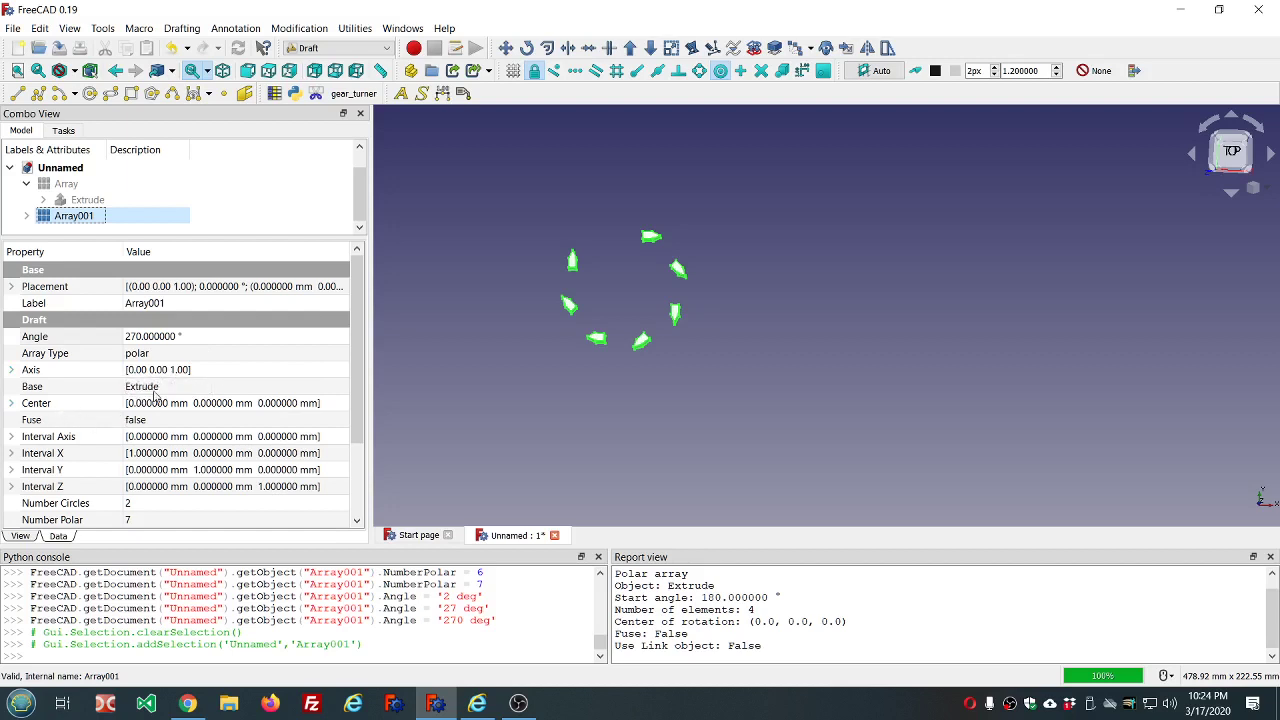
pyautogui.scroll(-1, 157, 388)
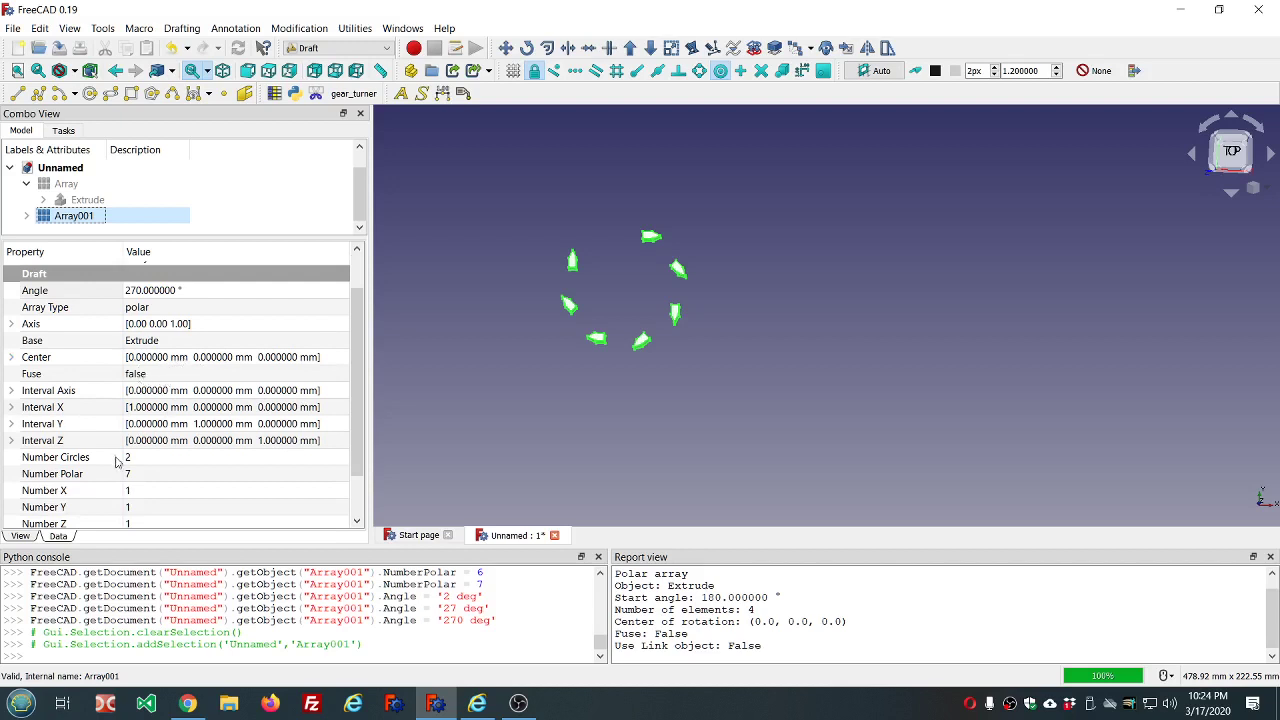
pyautogui.scroll(-1, 143, 478)
pyautogui.scroll(-1, 143, 478)
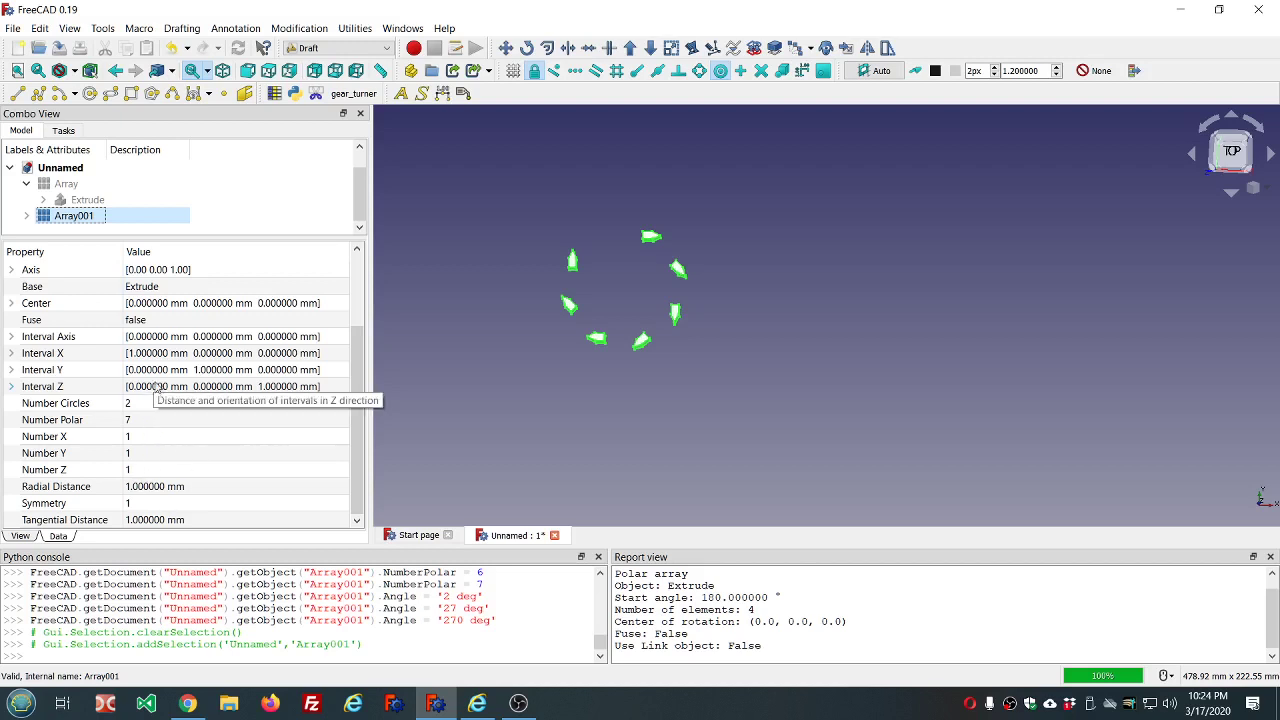
pyautogui.scroll(2, 272, 353)
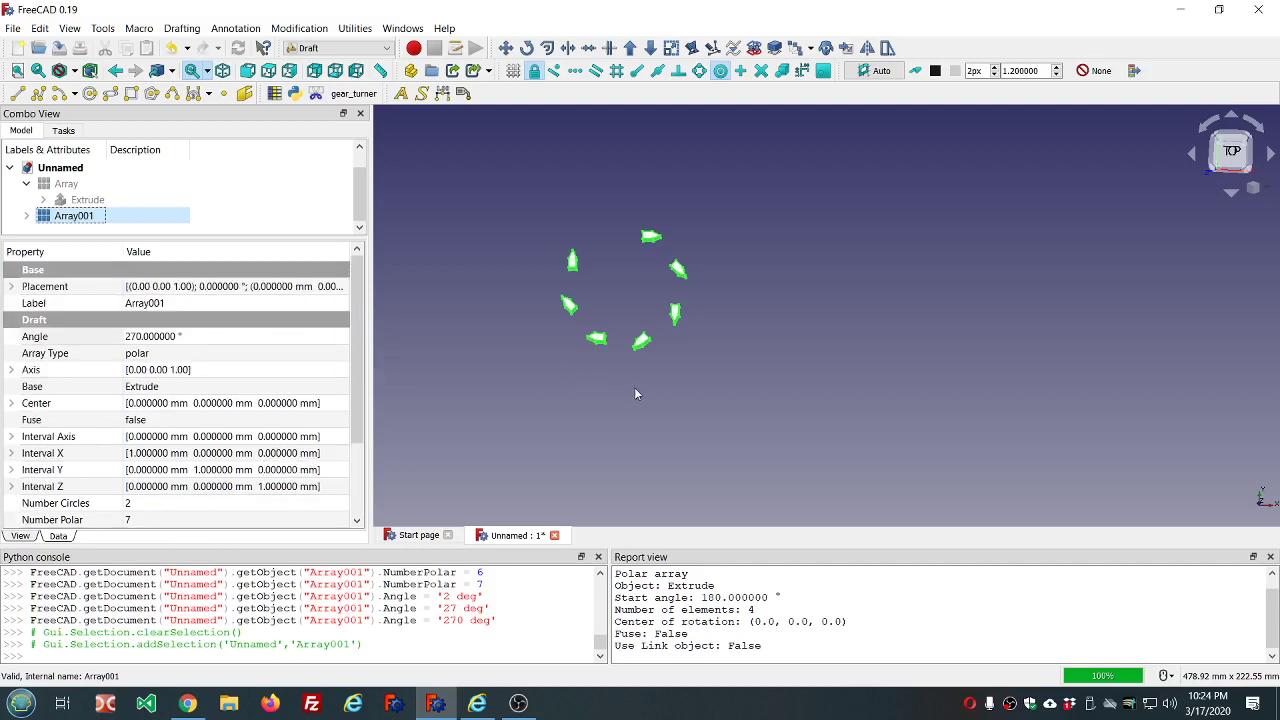
# Hide the polar array and make its base extrusion visible on its own.
pyautogui.moveTo(634, 394); pyautogui.dragTo(630, 336, button='middle')
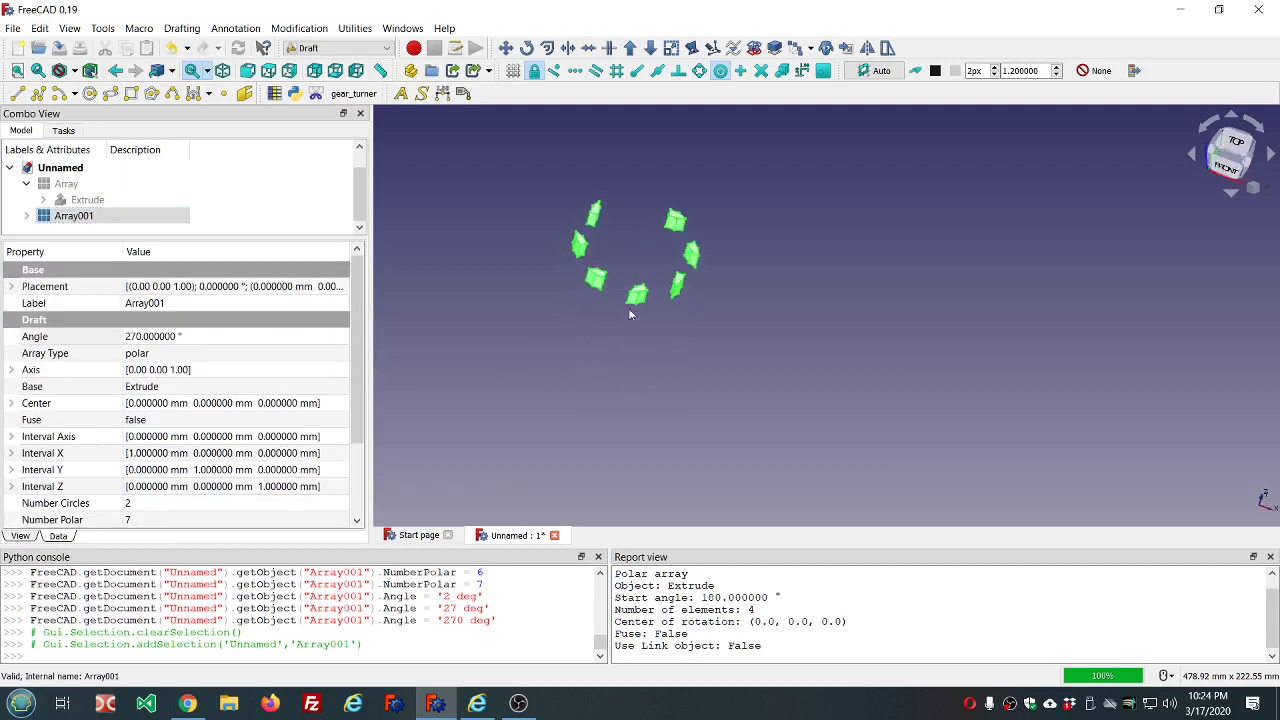
pyautogui.click(640, 238)
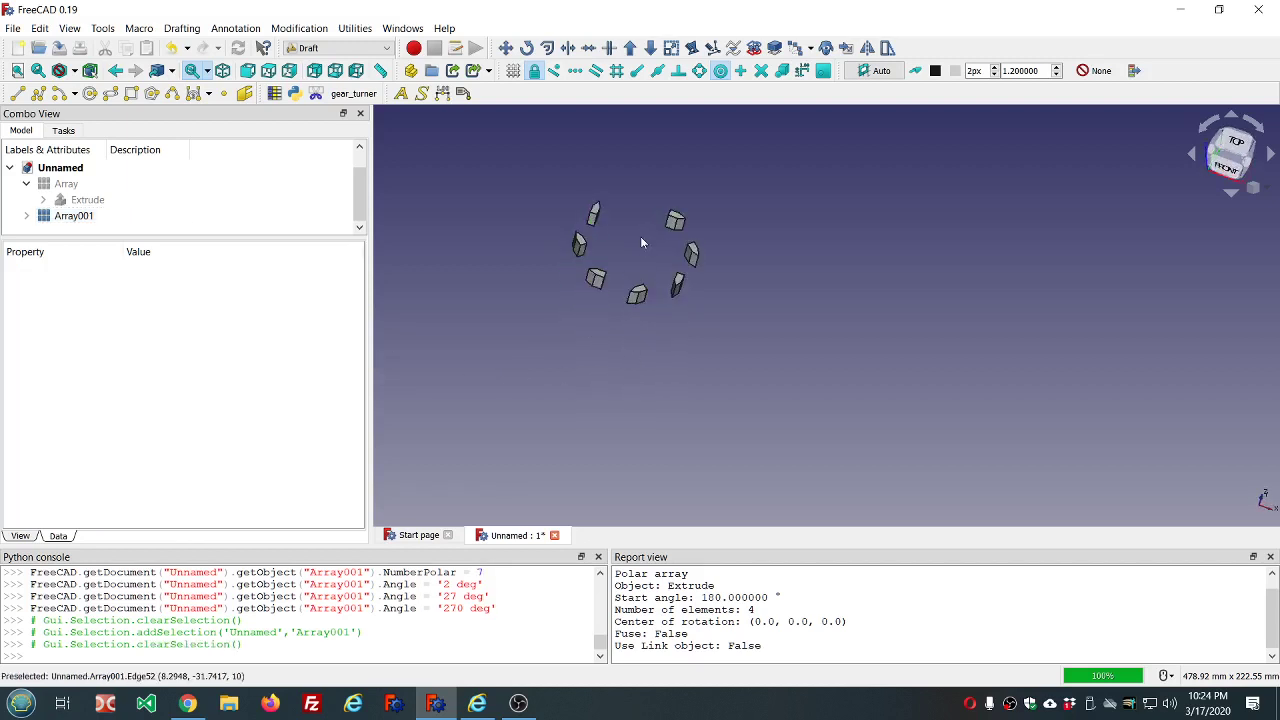
pyautogui.click(76, 220)
pyautogui.press('space')
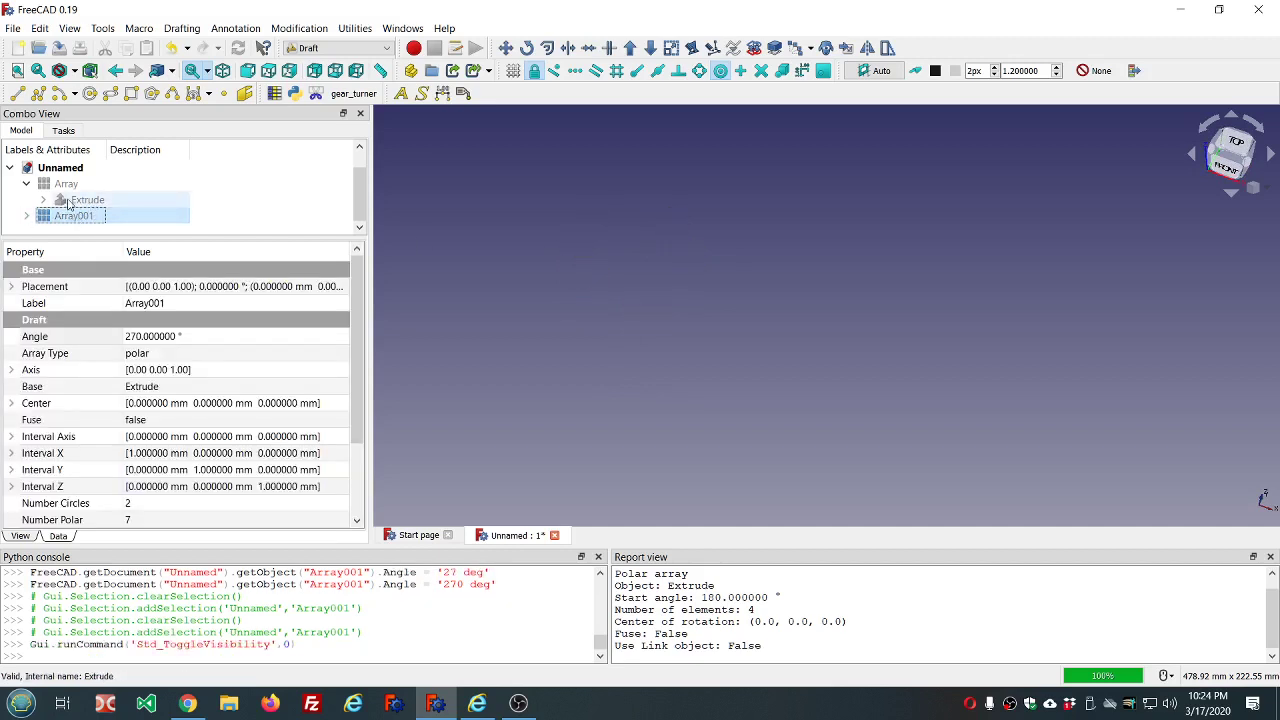
pyautogui.click(86, 200)
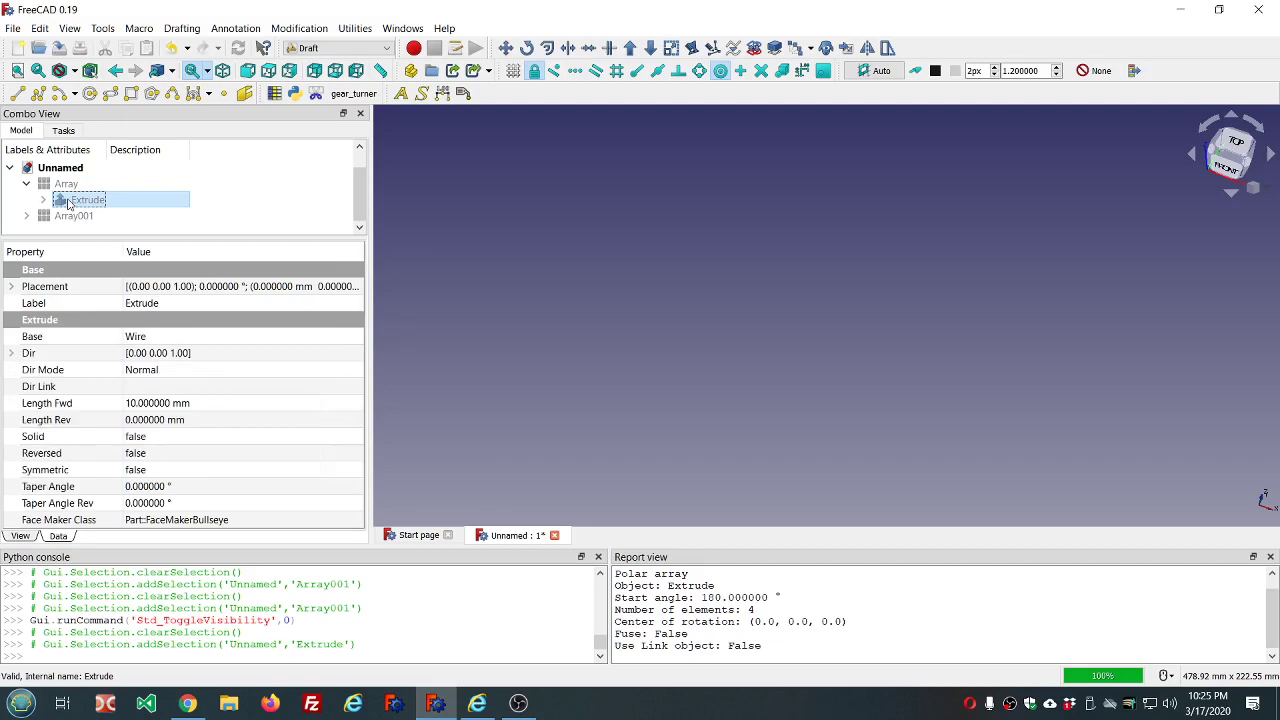
pyautogui.press('space')
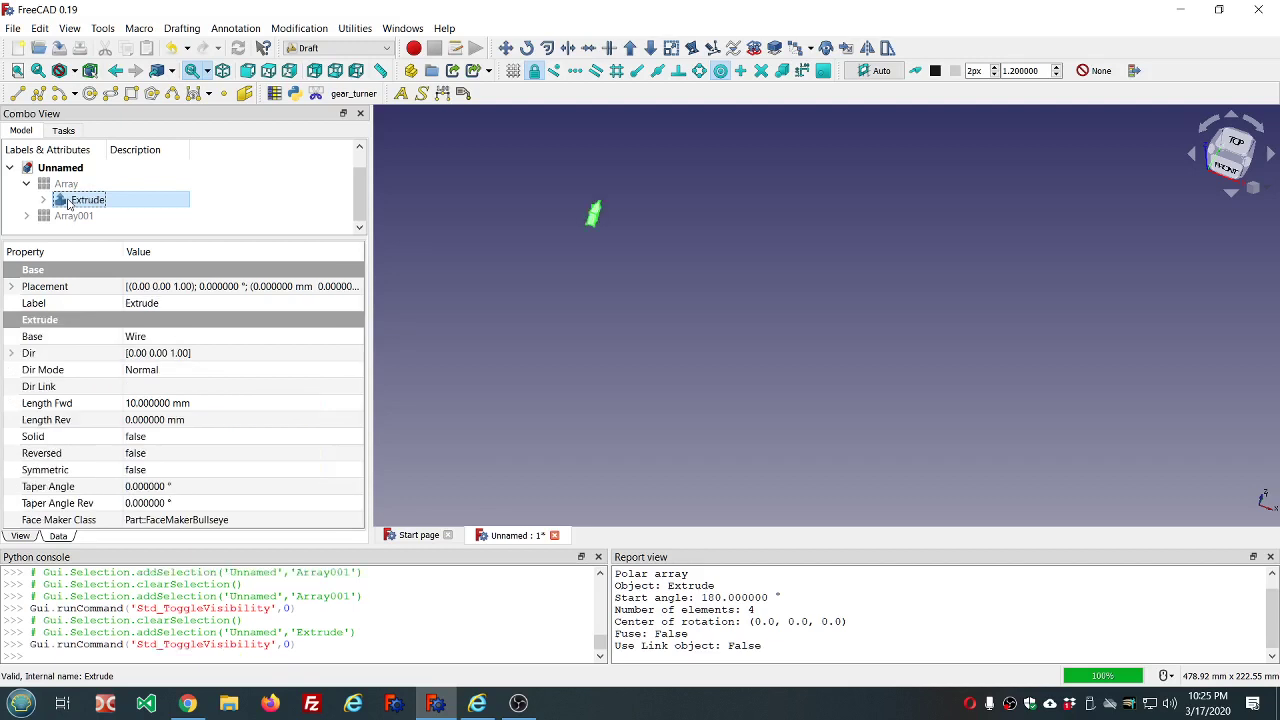
# Create a circular array of the extrusion around the origin with radial distance 20 mm, tangential distance 10 mm, 3 circular layers and symmetry 1.
pyautogui.click(811, 48)
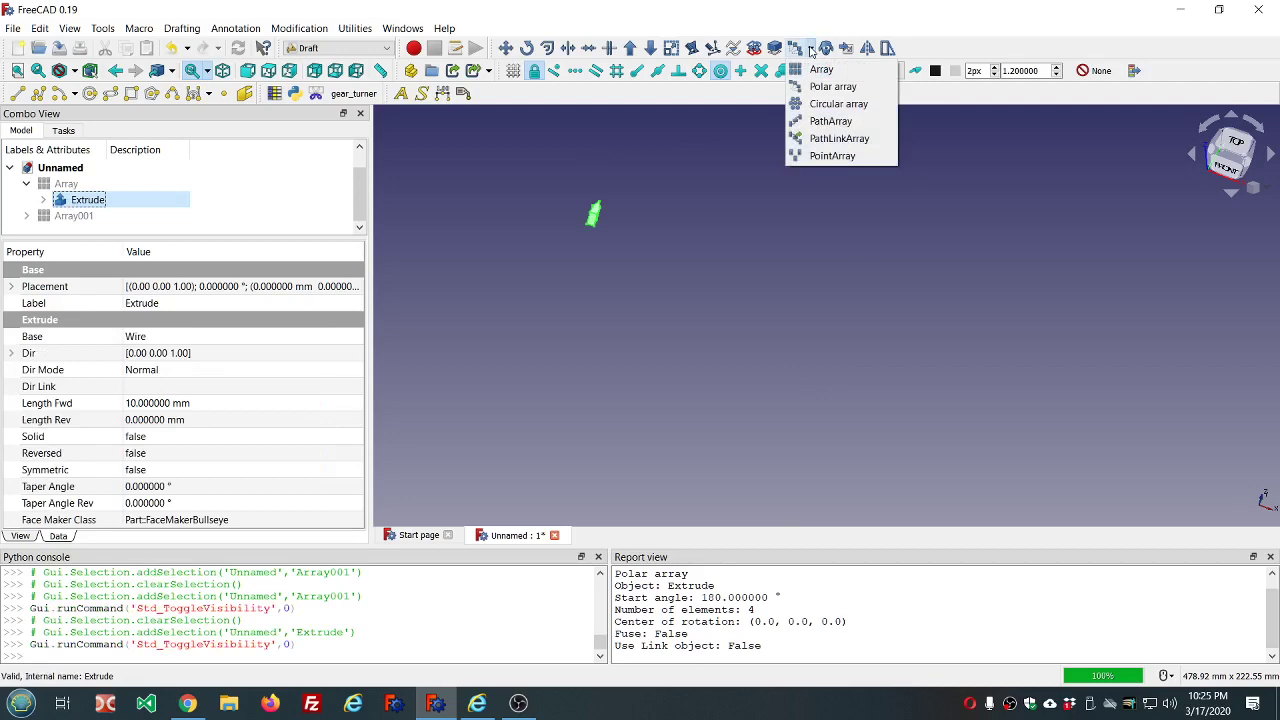
pyautogui.click(826, 106)
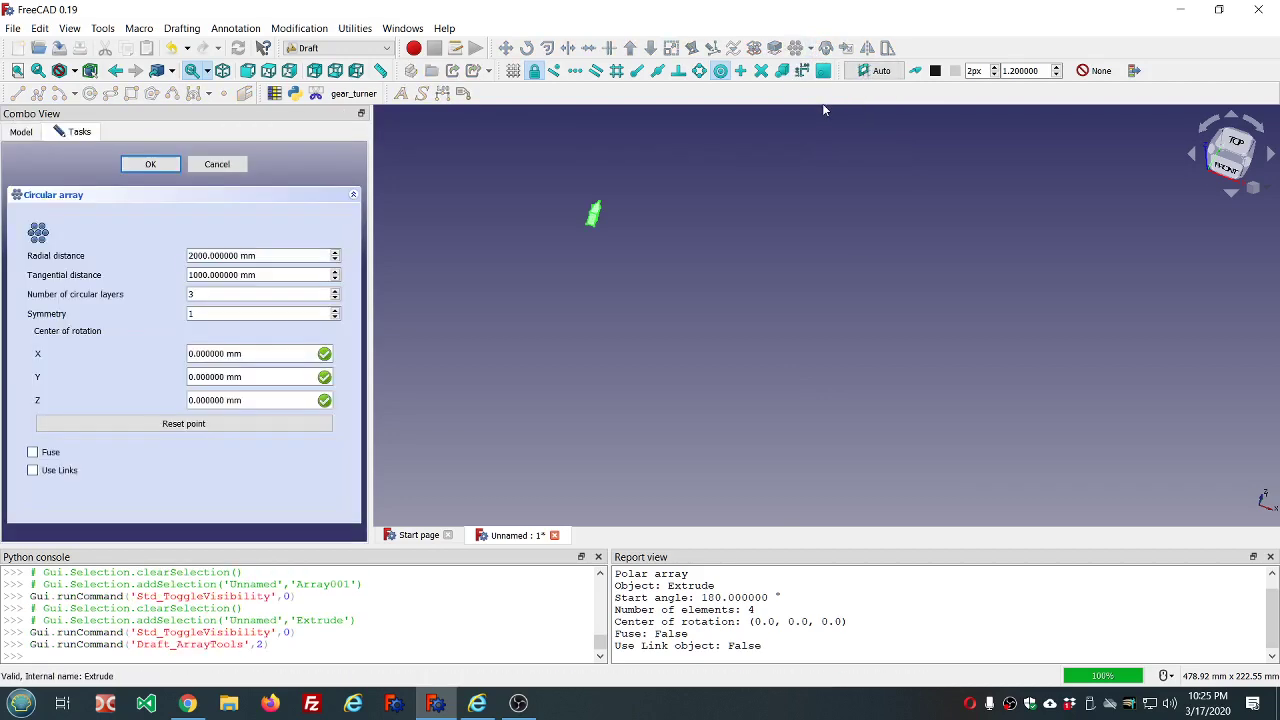
pyautogui.click(189, 426)
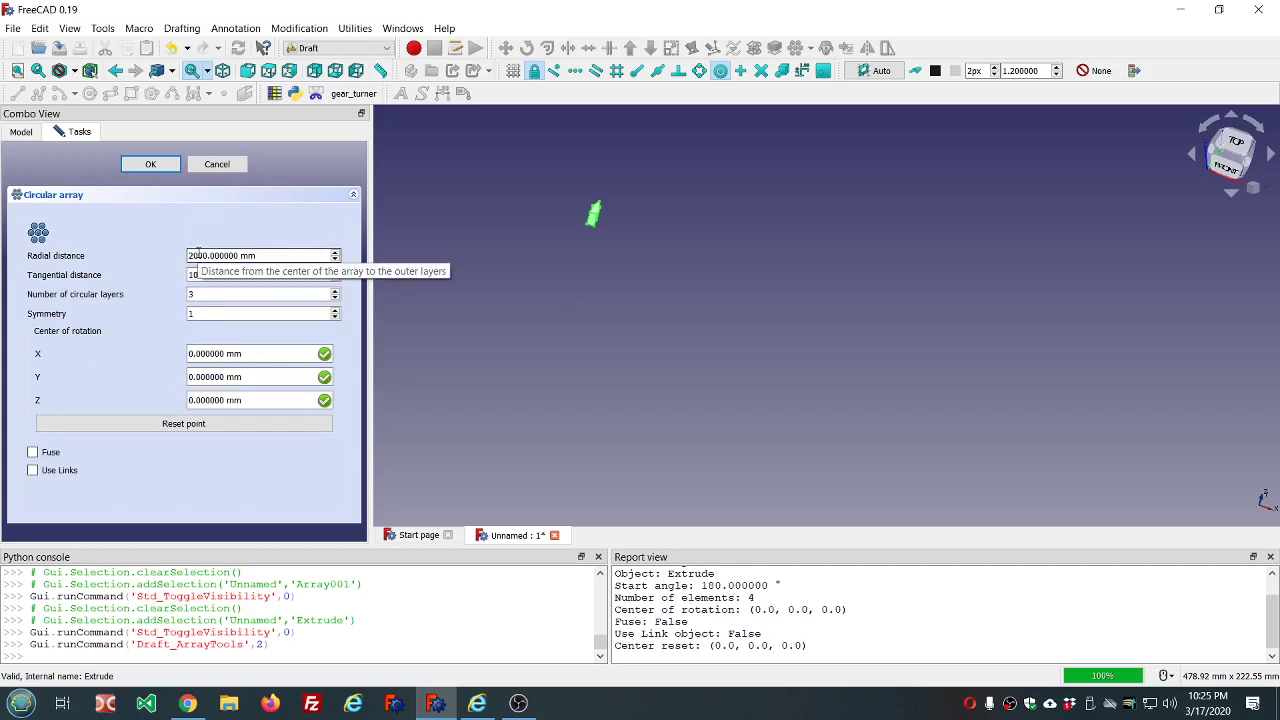
pyautogui.moveTo(199, 255); pyautogui.dragTo(209, 256)
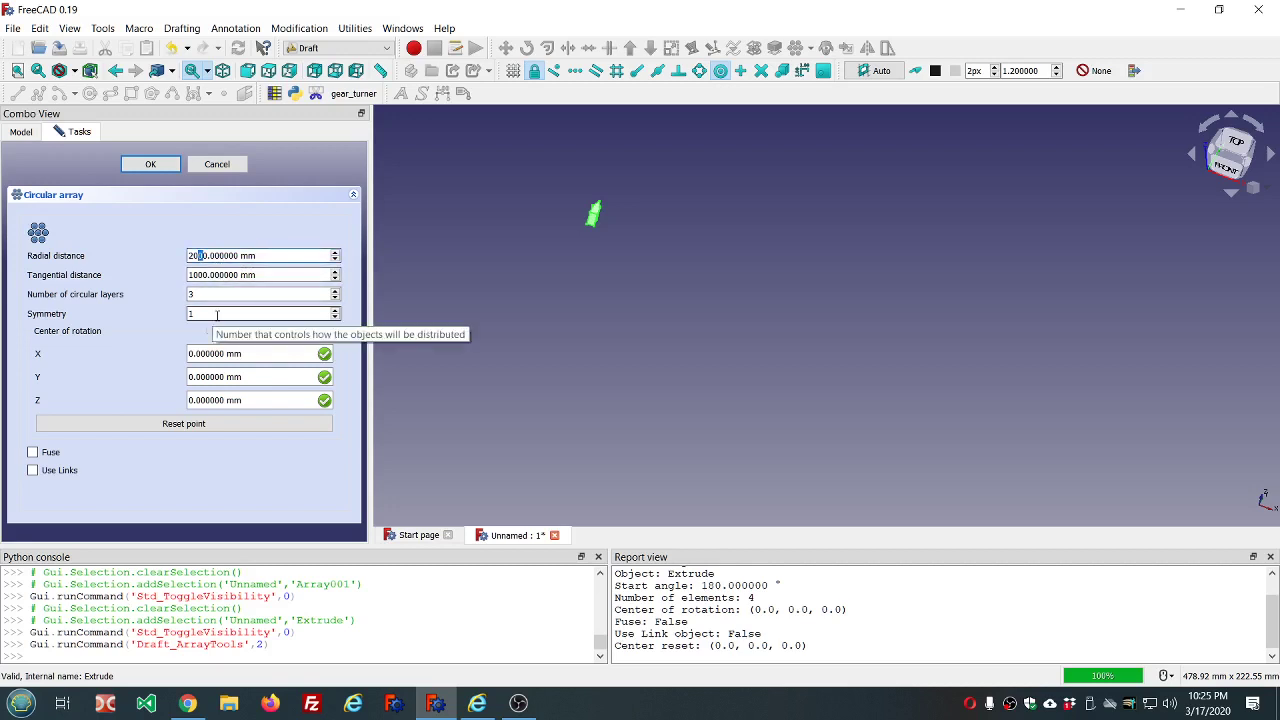
pyautogui.press('BackSpace')
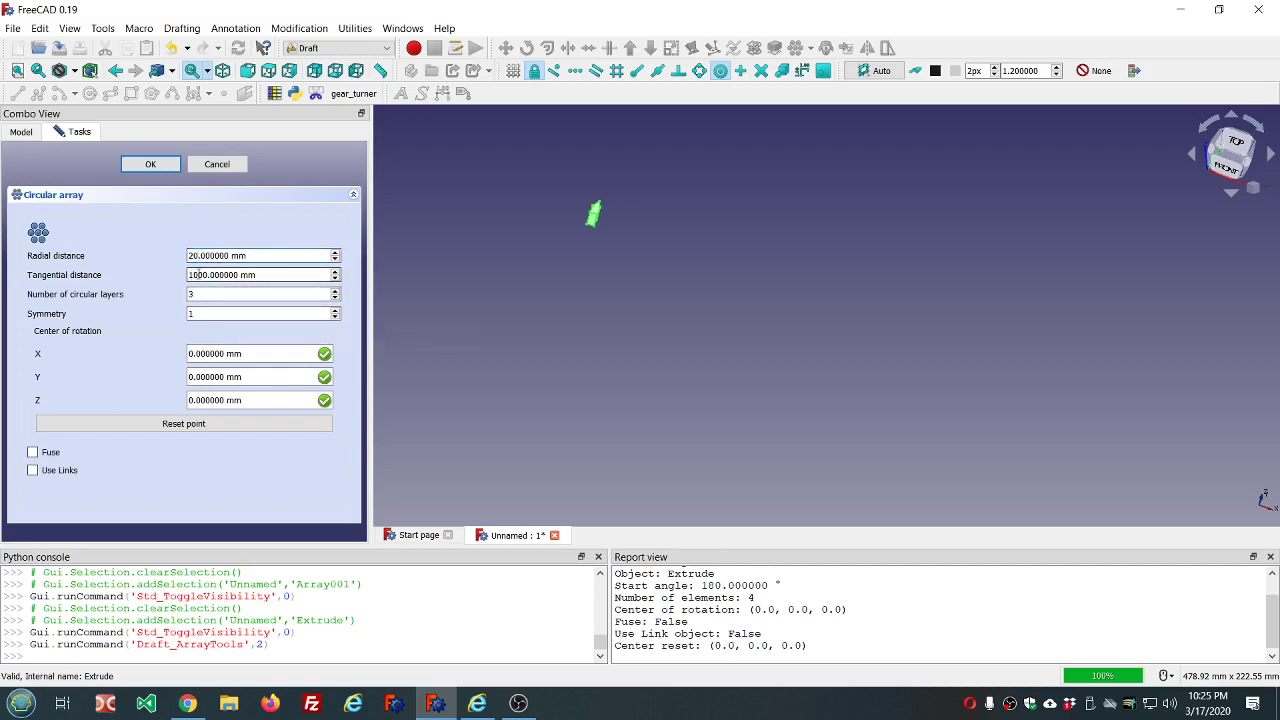
pyautogui.press('BackSpace')
pyautogui.press('BackSpace')
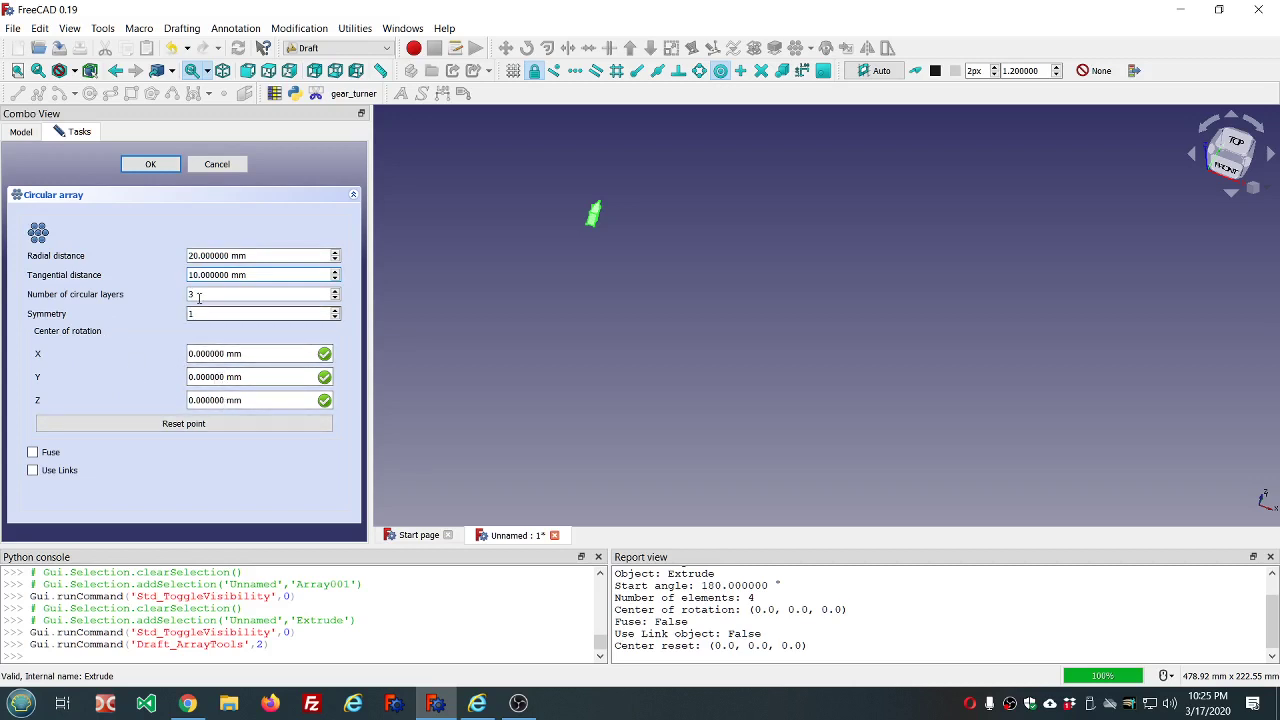
pyautogui.click(150, 164)
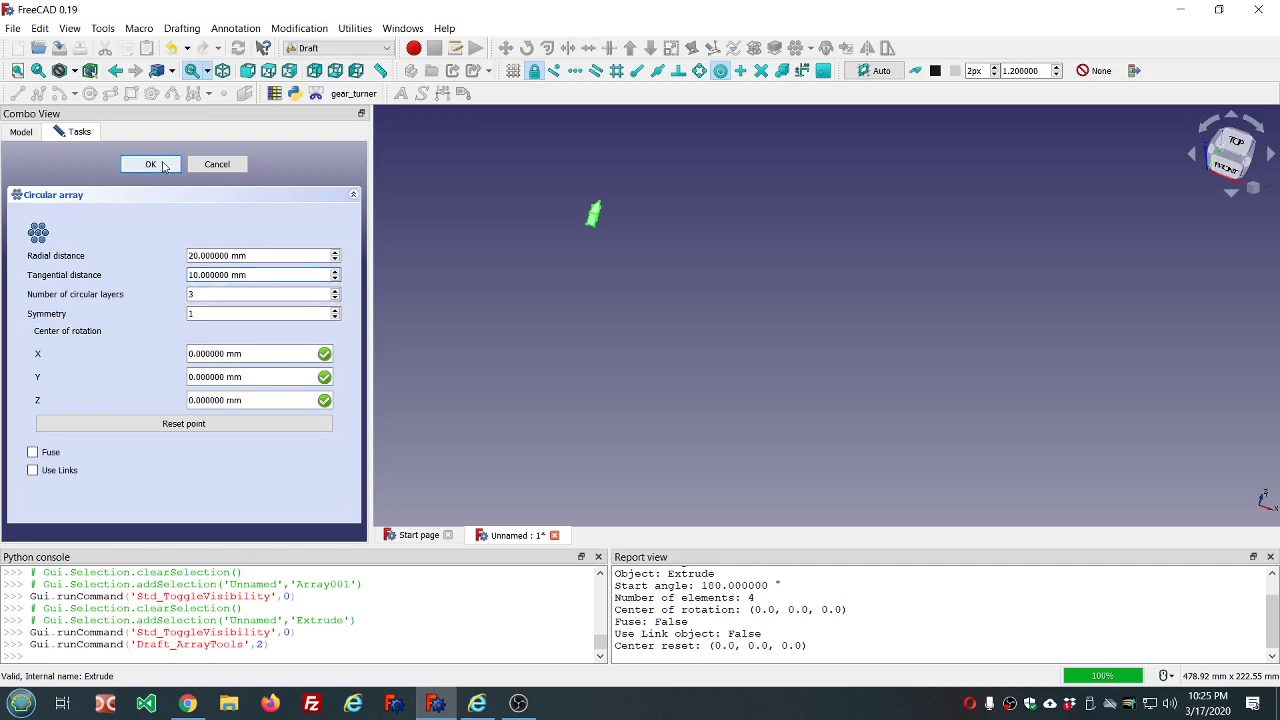
# Temporarily show the axis cross to examine how the circular array's rings sit around the origin, and hide it again.
pyautogui.moveTo(837, 206); pyautogui.dragTo(805, 243, button='middle')
pyautogui.scroll(-5, 804, 244)
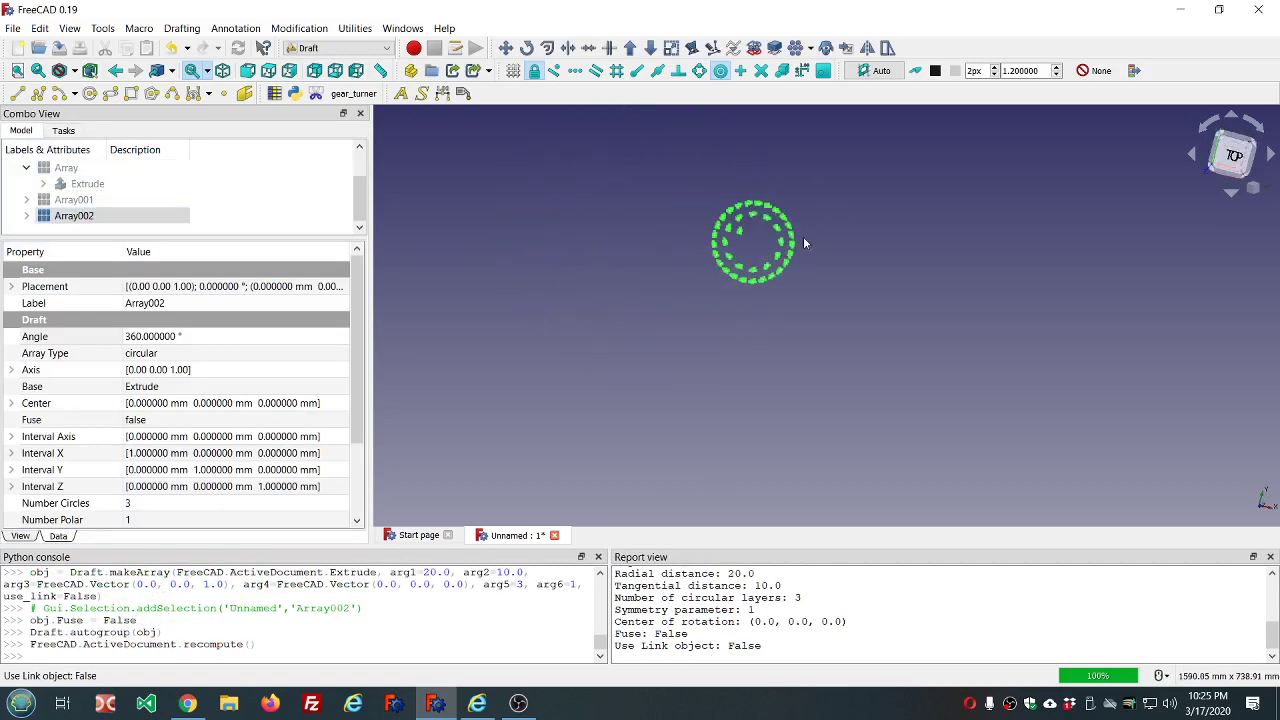
pyautogui.scroll(3, 834, 229)
pyautogui.scroll(-1, 883, 286)
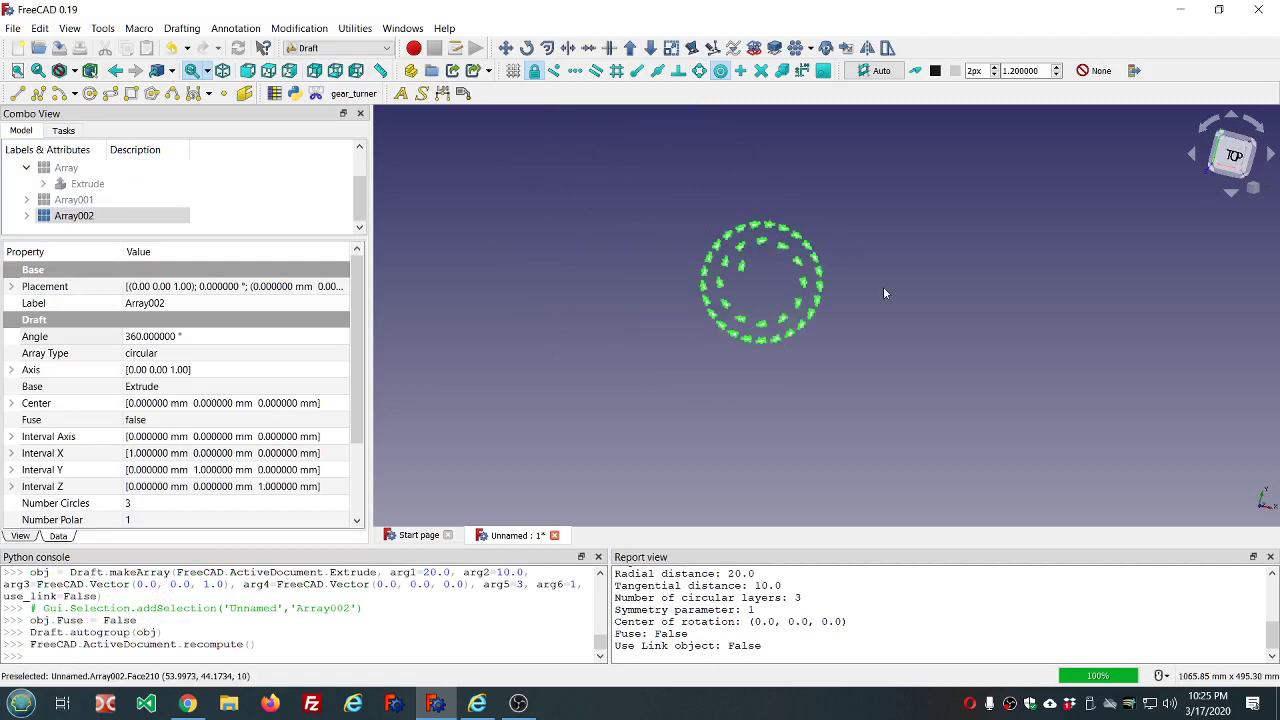
pyautogui.scroll(3, 883, 286)
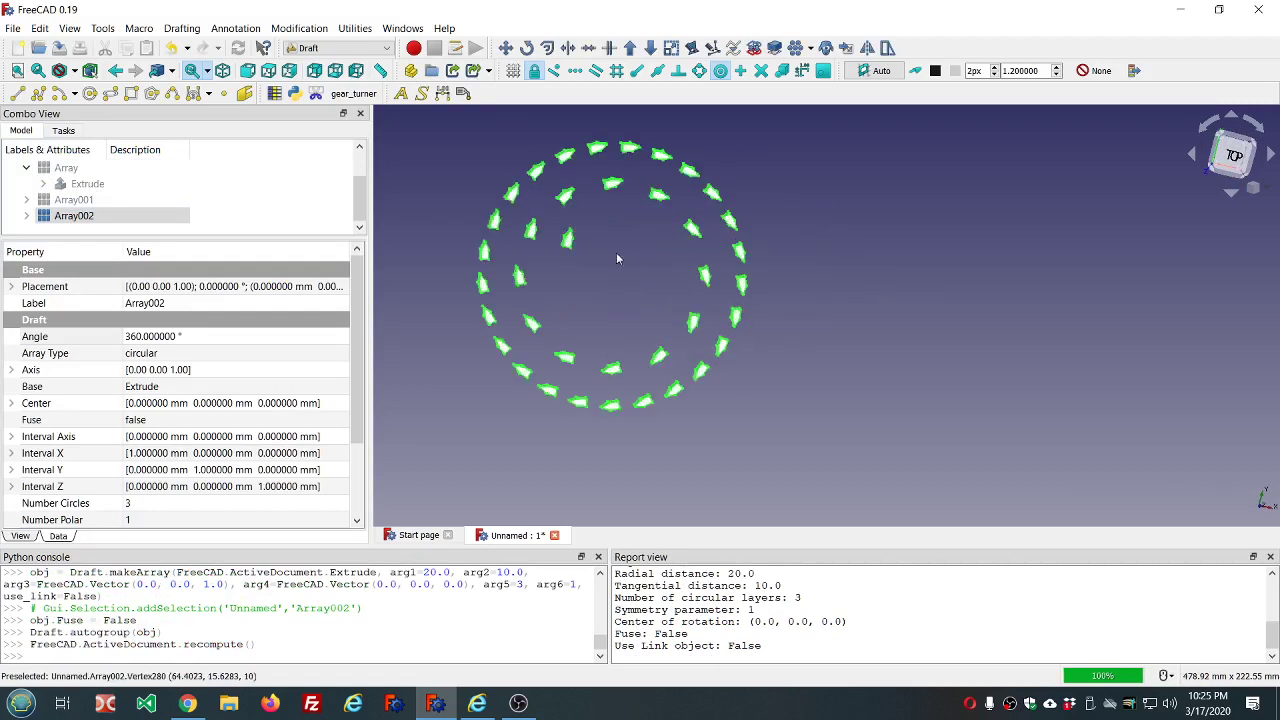
pyautogui.click(567, 240)
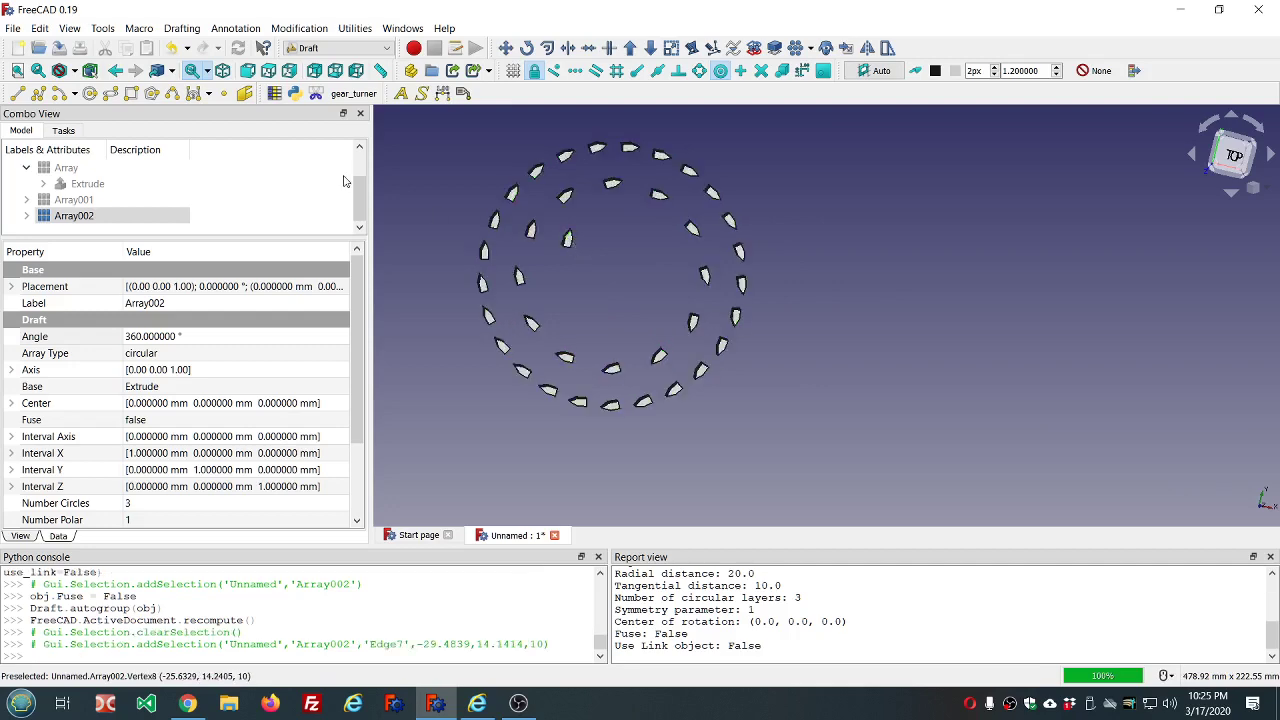
pyautogui.click(69, 28)
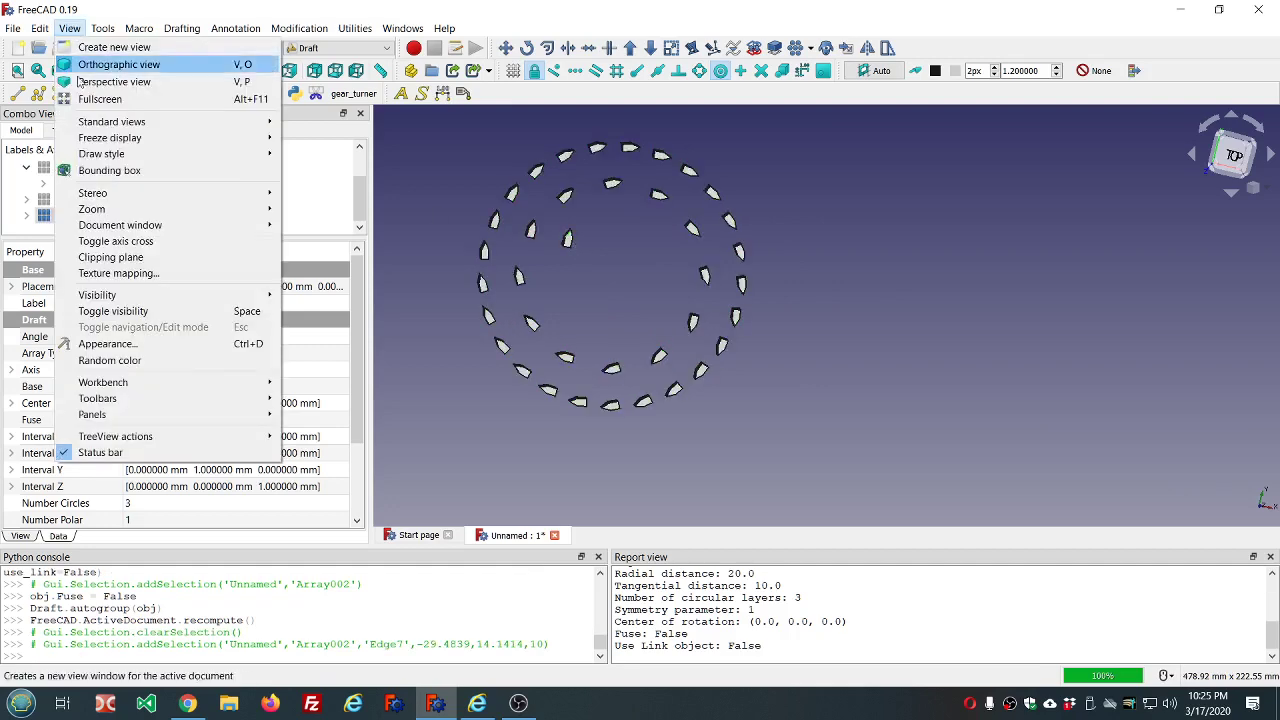
pyautogui.click(86, 241)
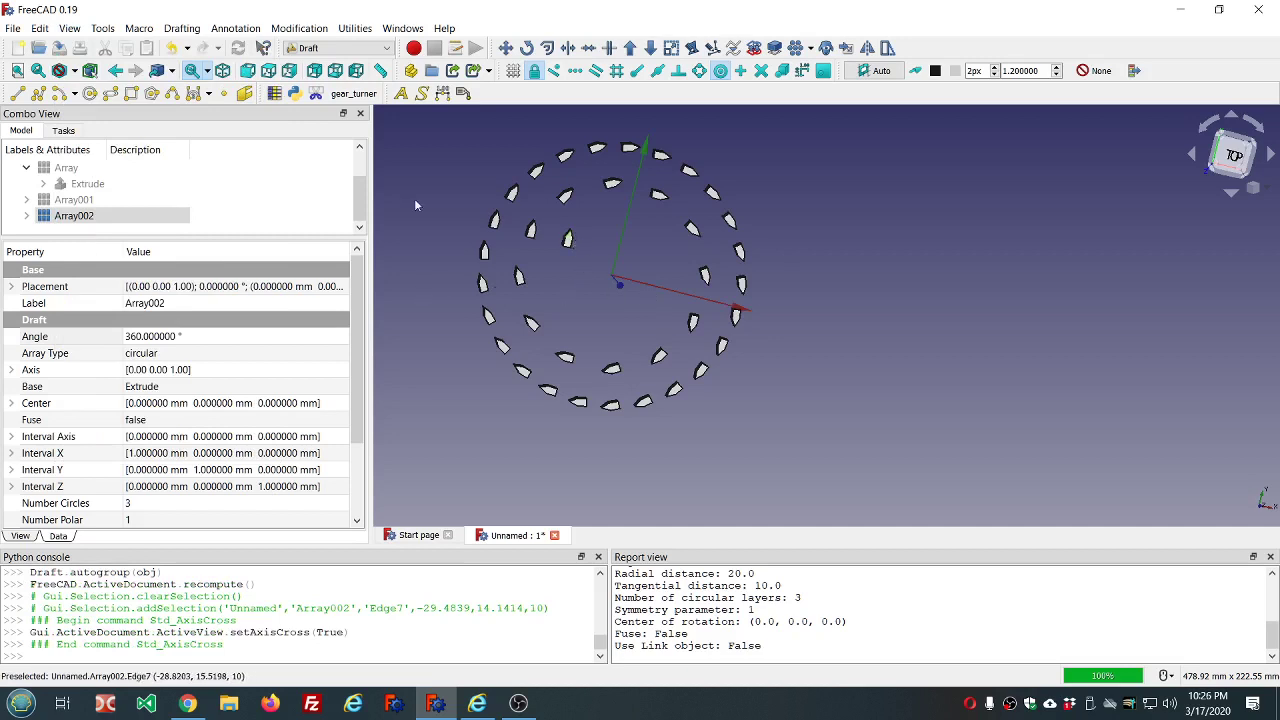
pyautogui.click(71, 218)
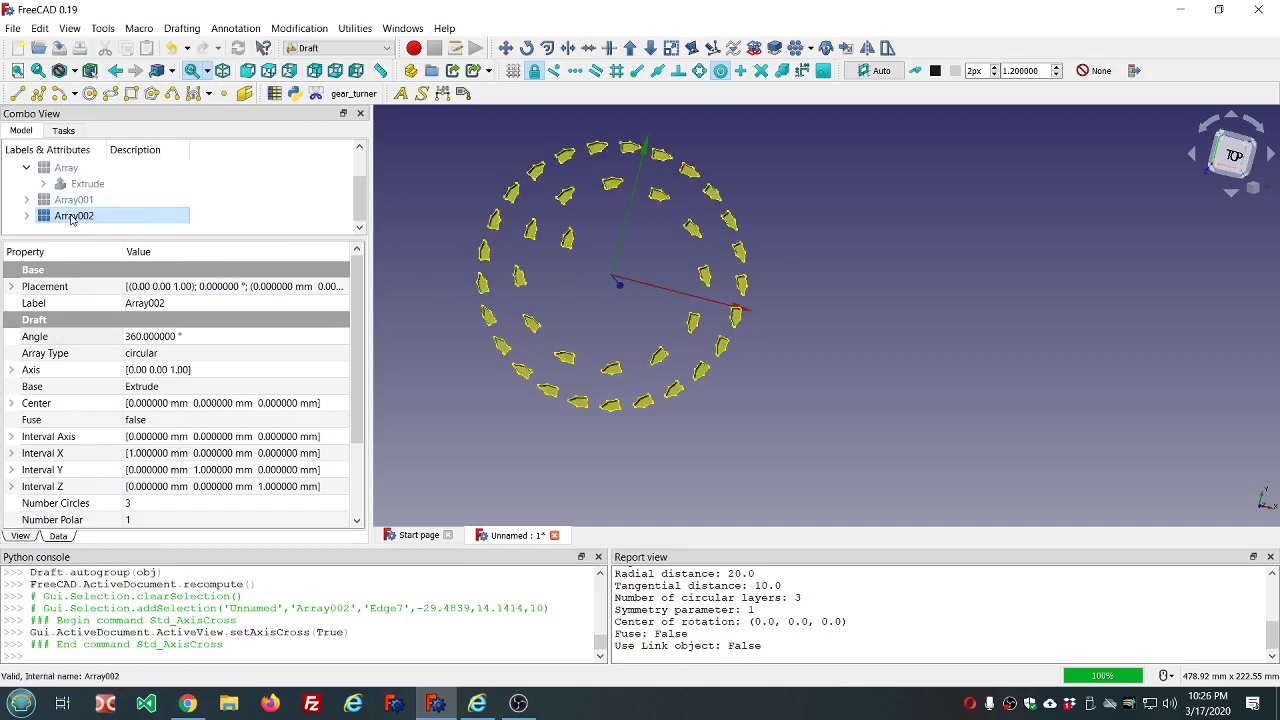
pyautogui.click(67, 30)
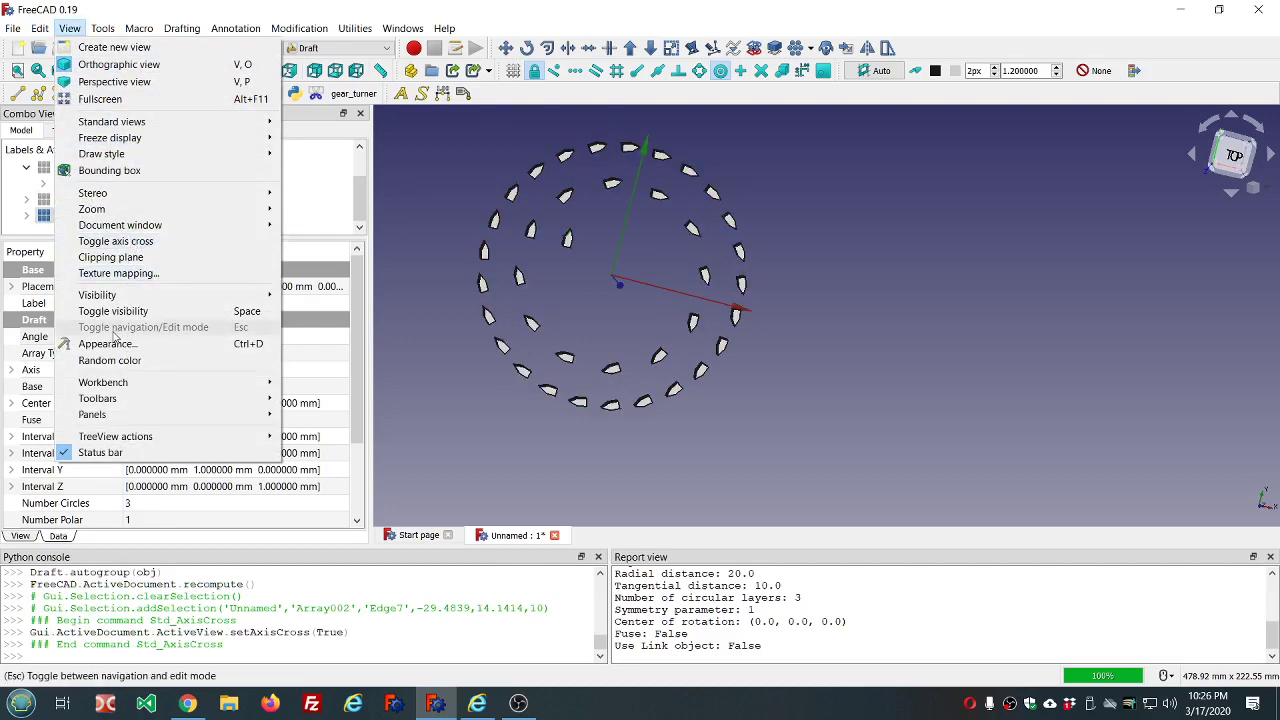
pyautogui.click(126, 241)
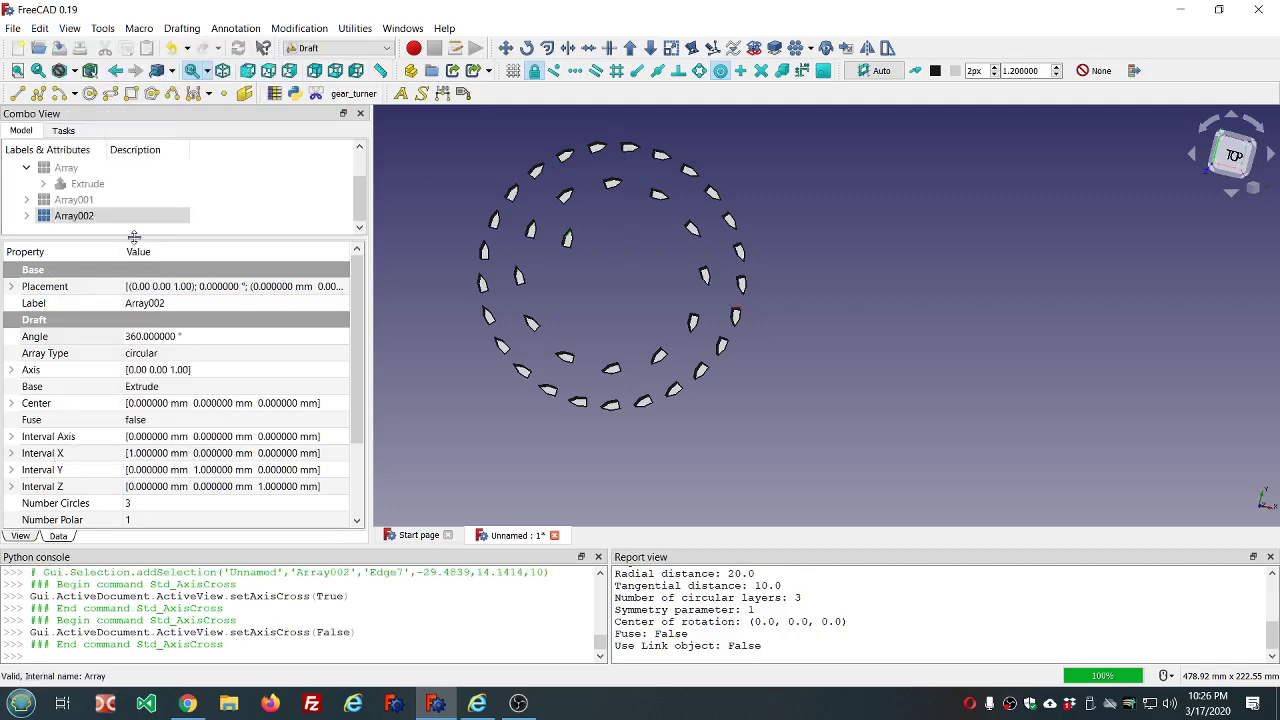
# Set the circular array's Number Circles to 4 and reselect the array in the model tree.
pyautogui.moveTo(858, 243); pyautogui.dragTo(829, 214, button='middle')
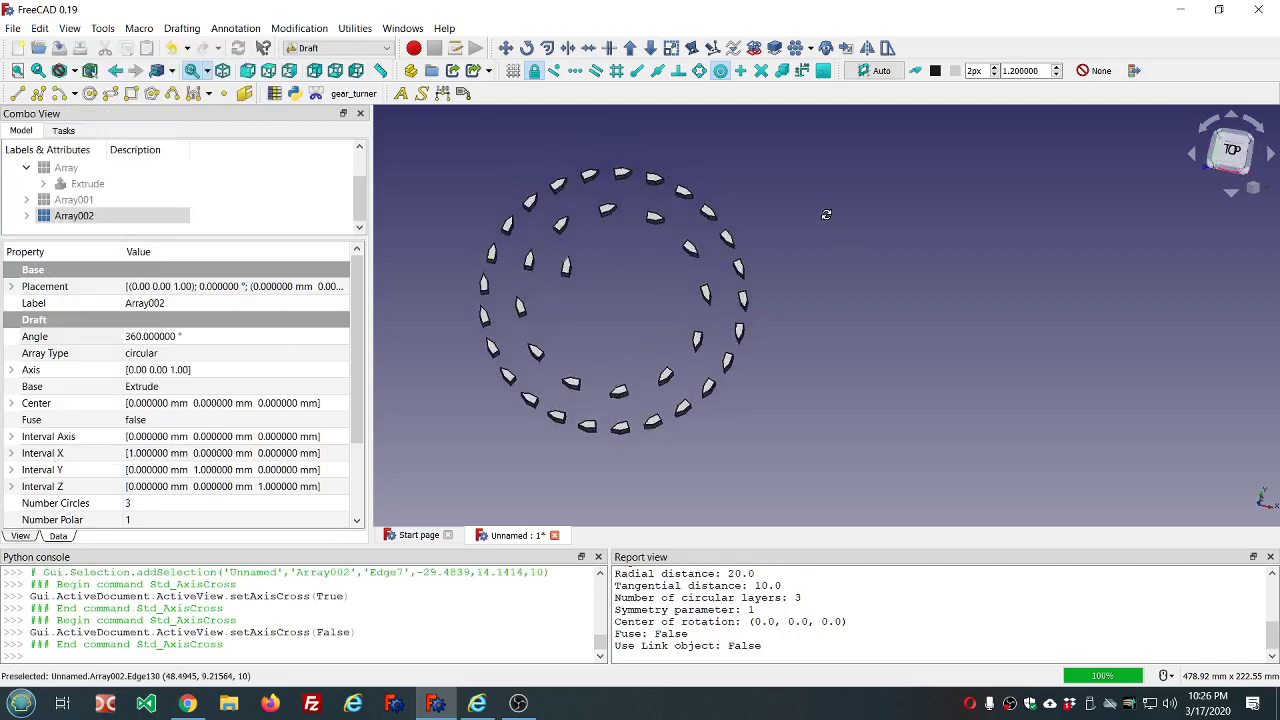
pyautogui.scroll(-2, 617, 297)
pyautogui.scroll(5, 607, 309)
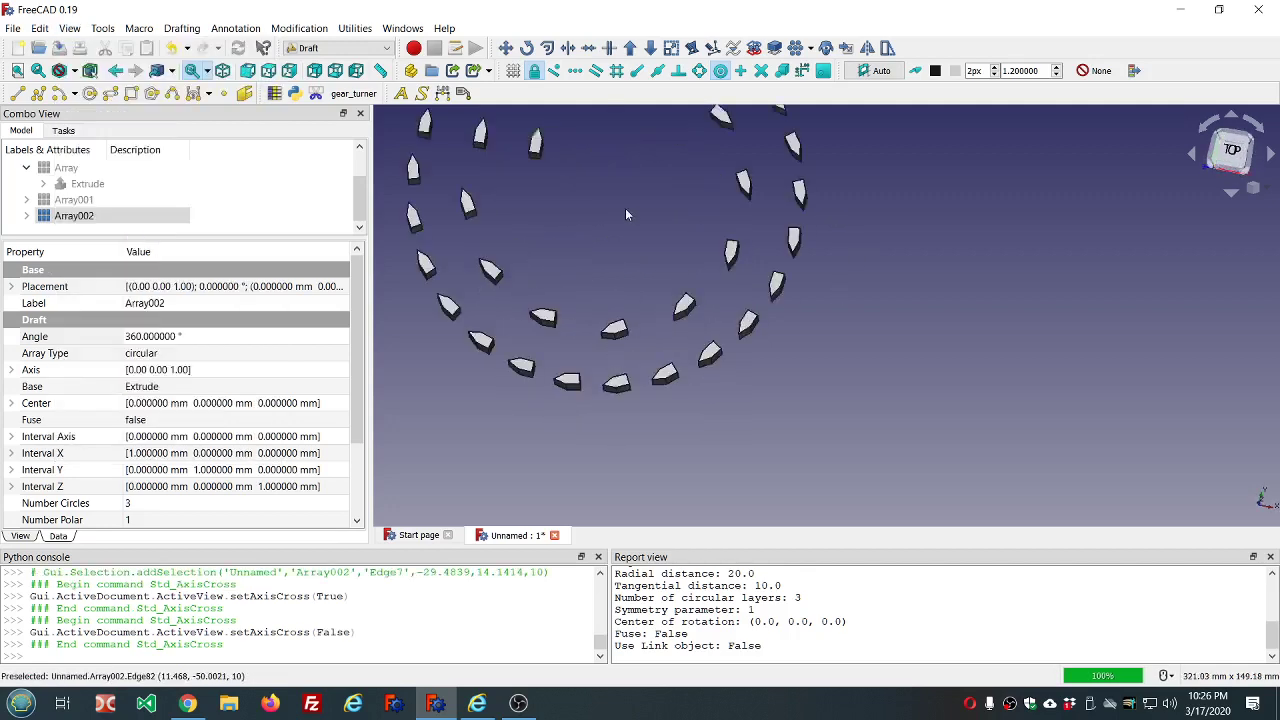
pyautogui.scroll(-5, 625, 211)
pyautogui.moveTo(625, 209); pyautogui.dragTo(623, 196, button='middle')
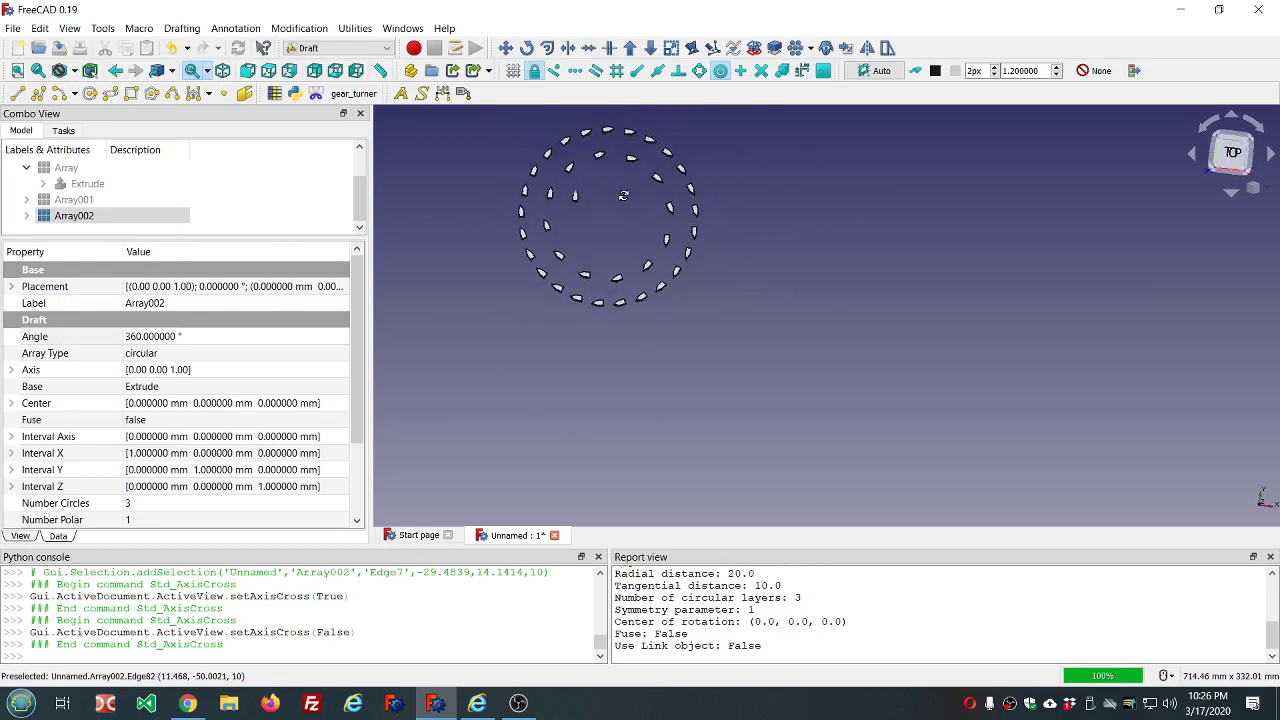
pyautogui.scroll(-4, 584, 179)
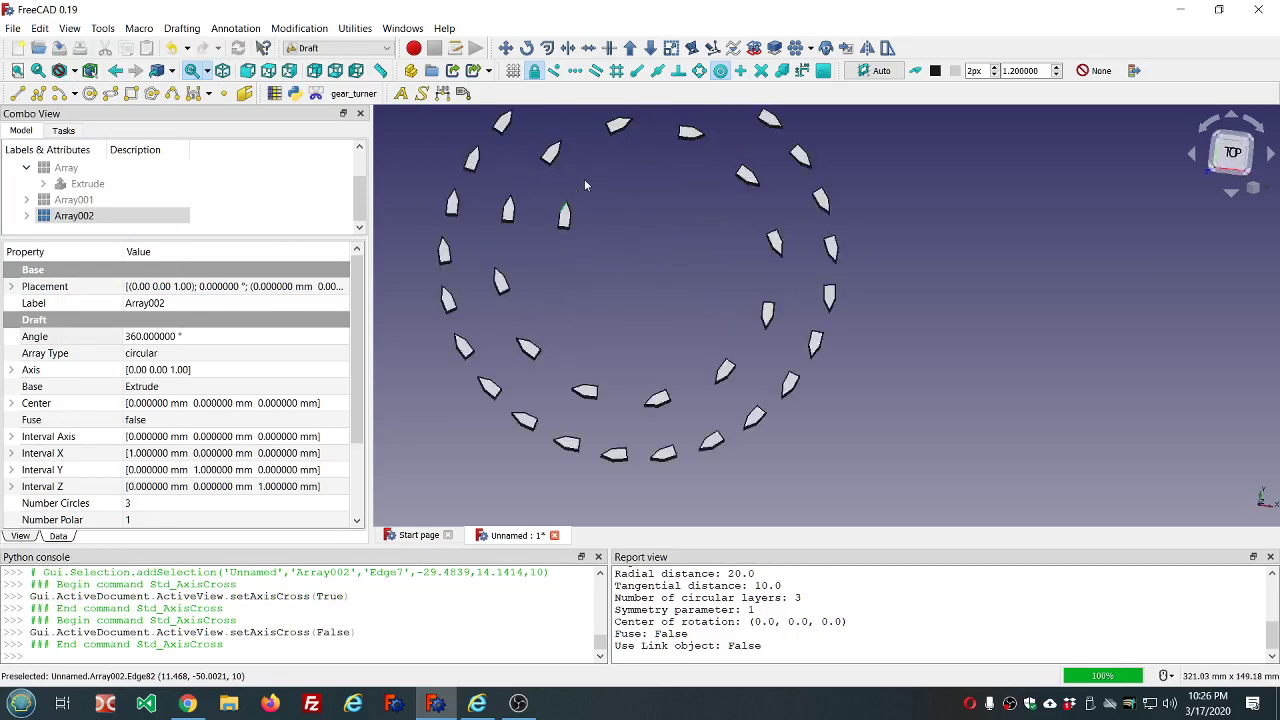
pyautogui.scroll(2, 585, 150)
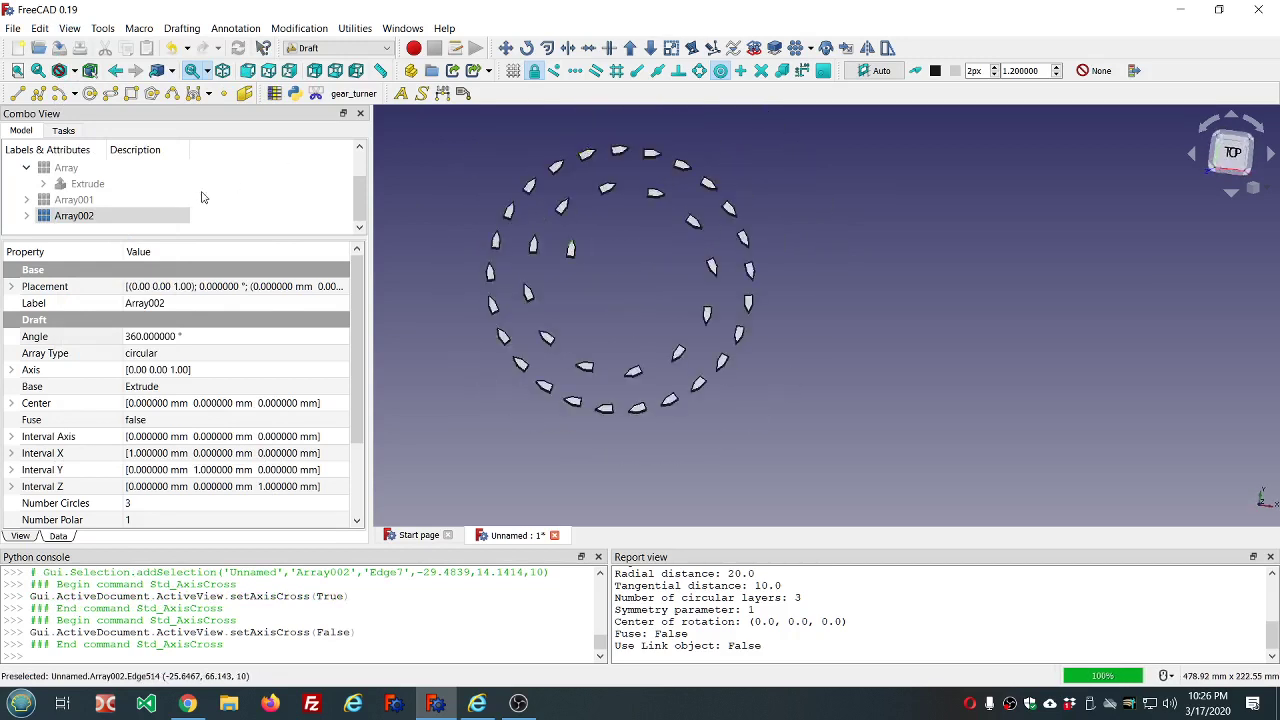
pyautogui.click(200, 505)
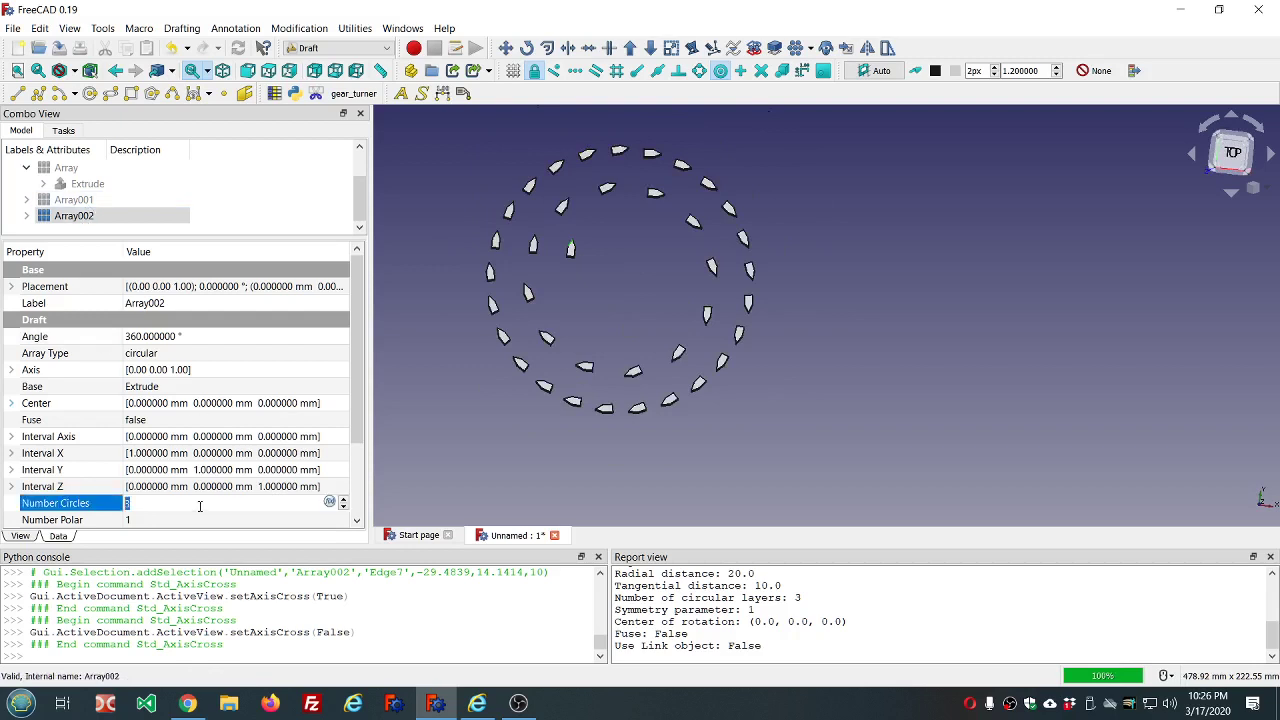
pyautogui.scroll(1, 200, 505)
pyautogui.click(436, 488)
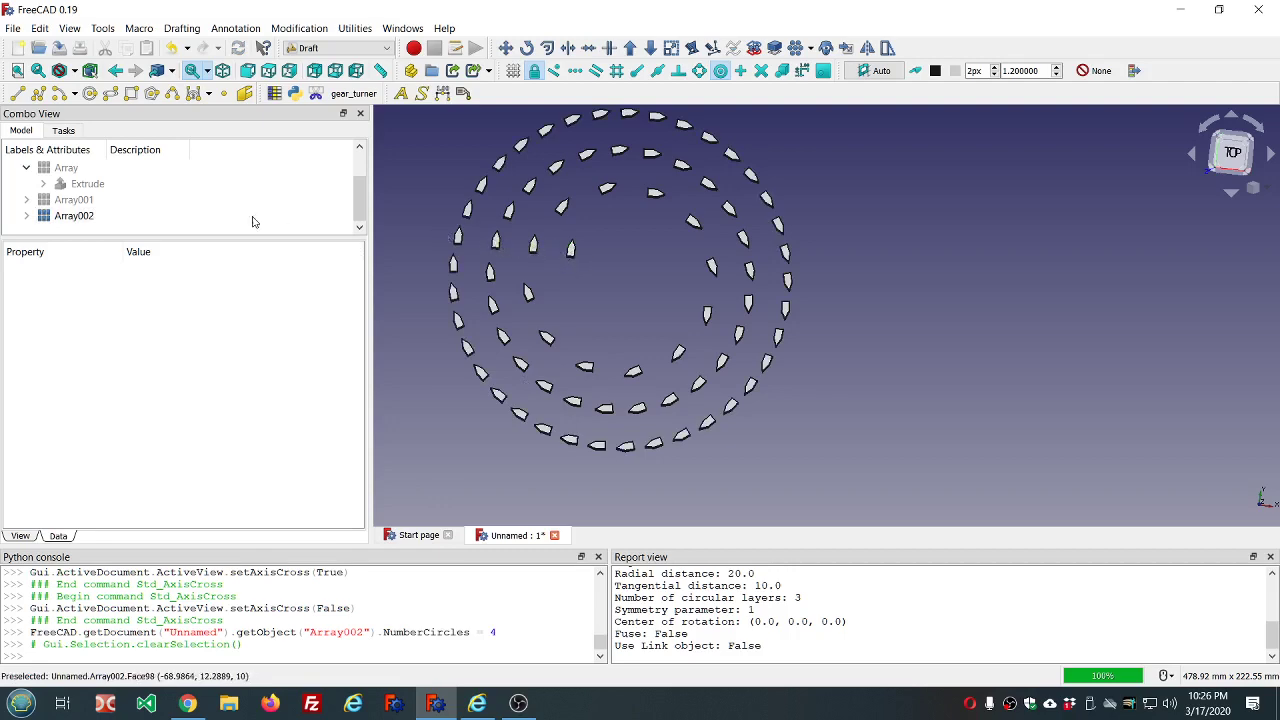
pyautogui.click(85, 216)
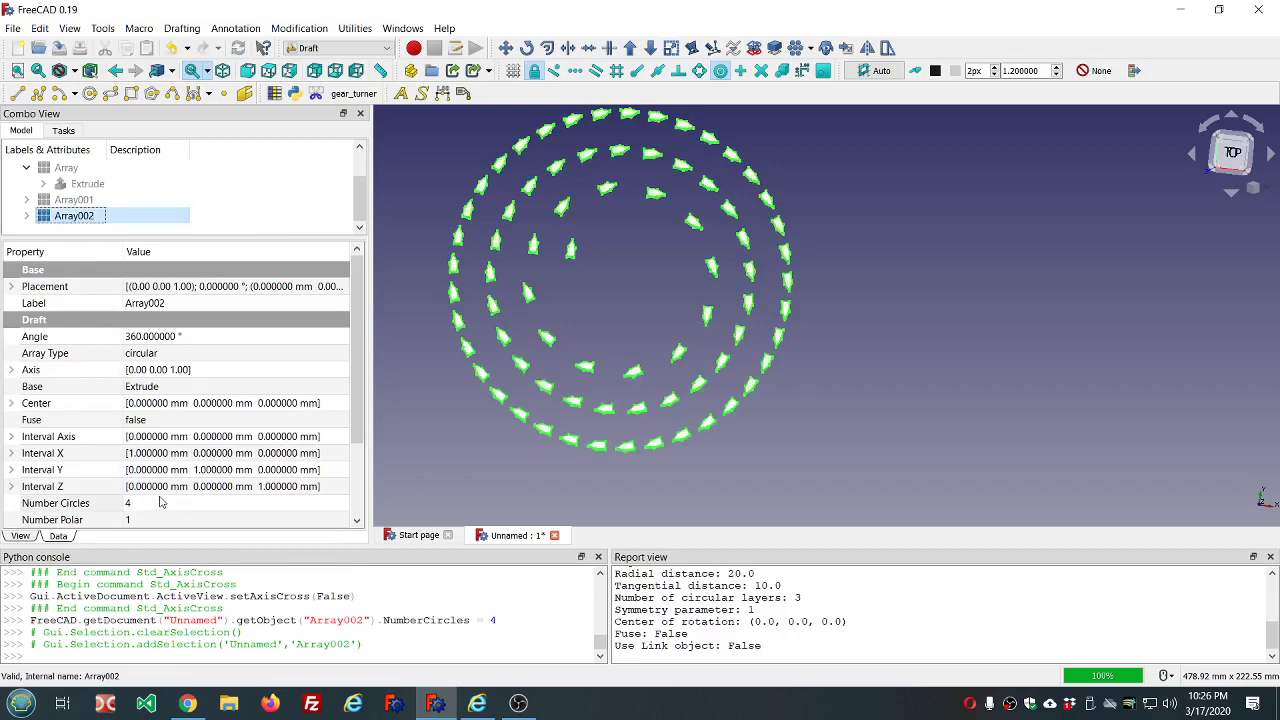
# Set the circular array's Radial Distance to 50 mm and recompute it by clearing the selection.
pyautogui.moveTo(358, 286); pyautogui.dragTo(359, 334)
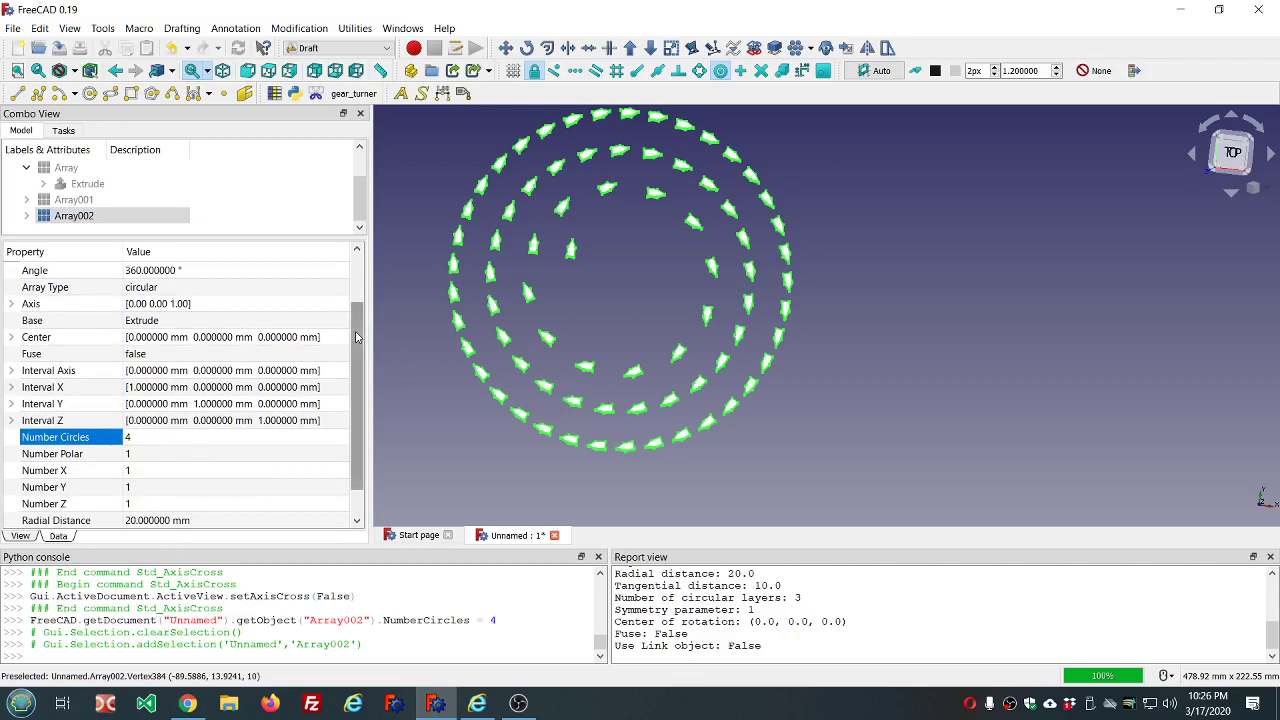
pyautogui.moveTo(356, 337); pyautogui.dragTo(357, 380)
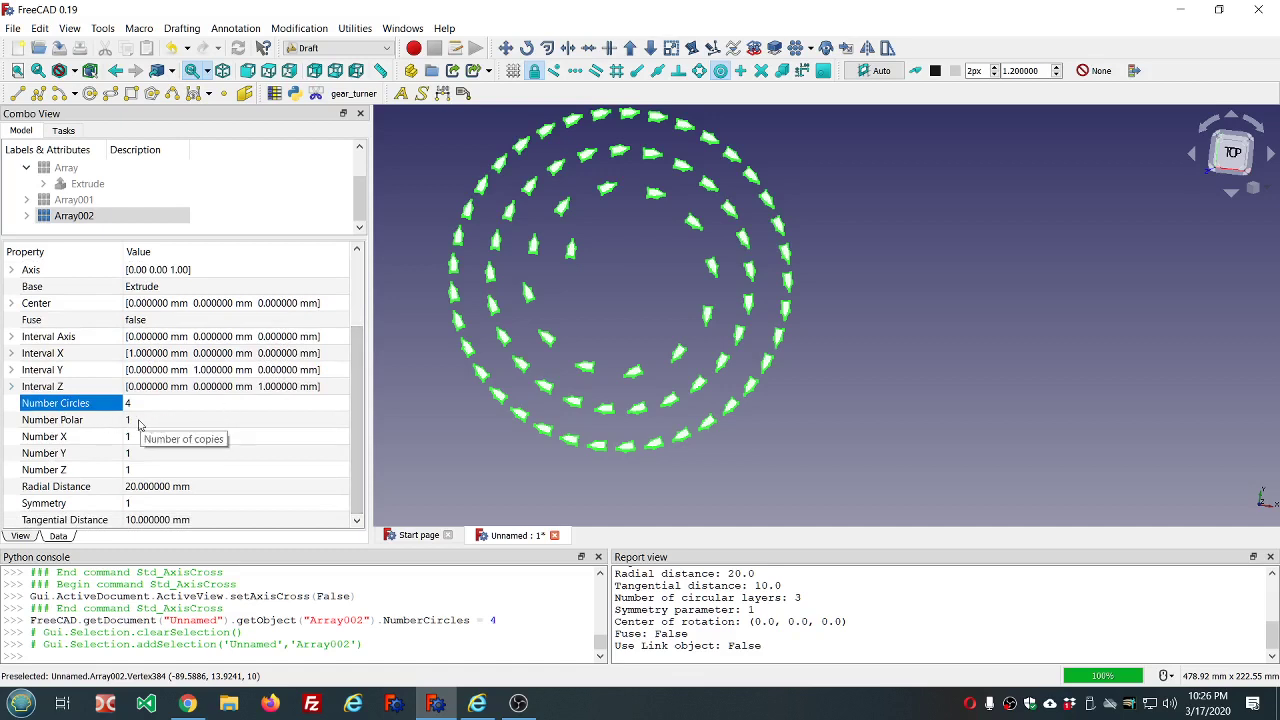
pyautogui.click(140, 420)
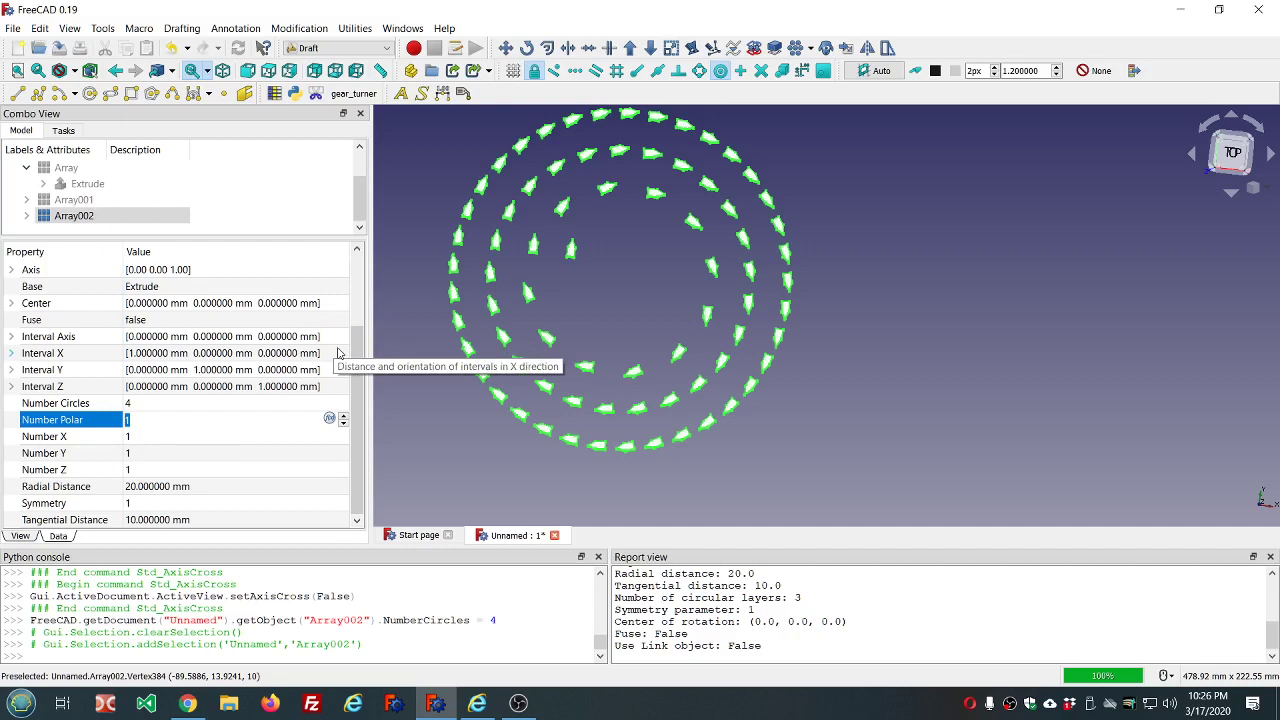
pyautogui.click(194, 487)
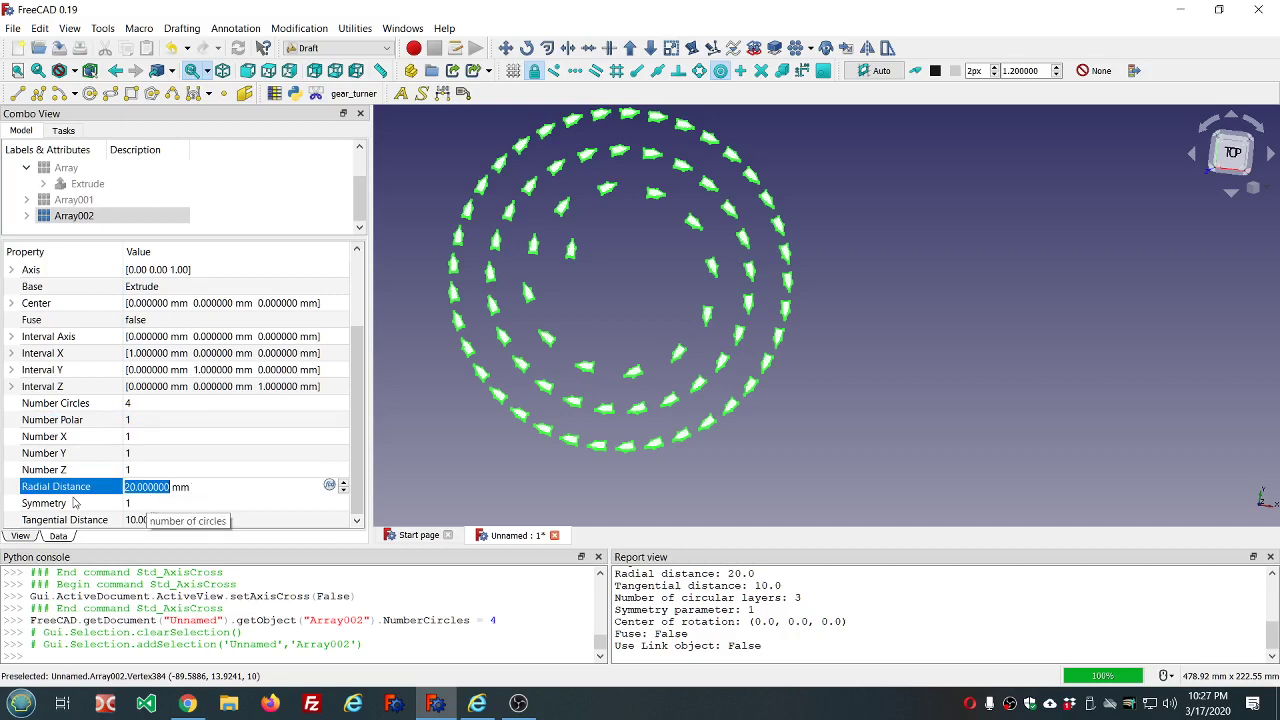
pyautogui.click(220, 491)
pyautogui.scroll(20, 220, 491)
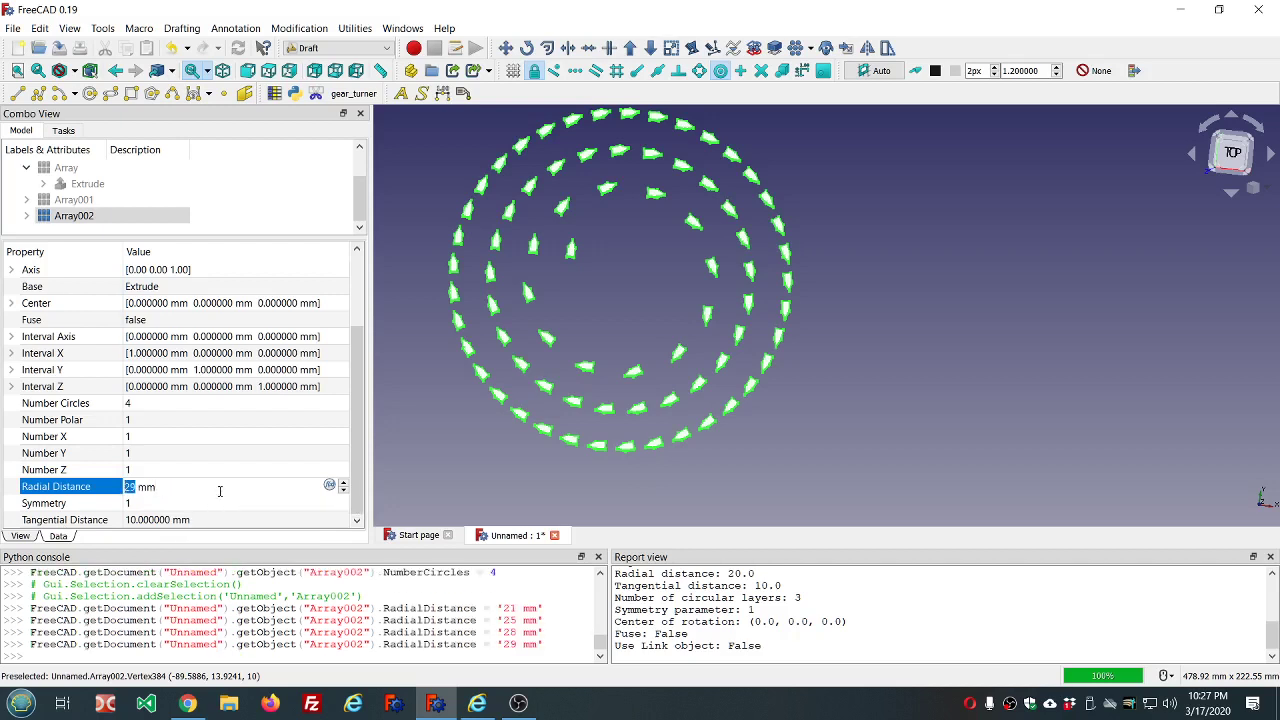
pyautogui.scroll(2, 220, 491)
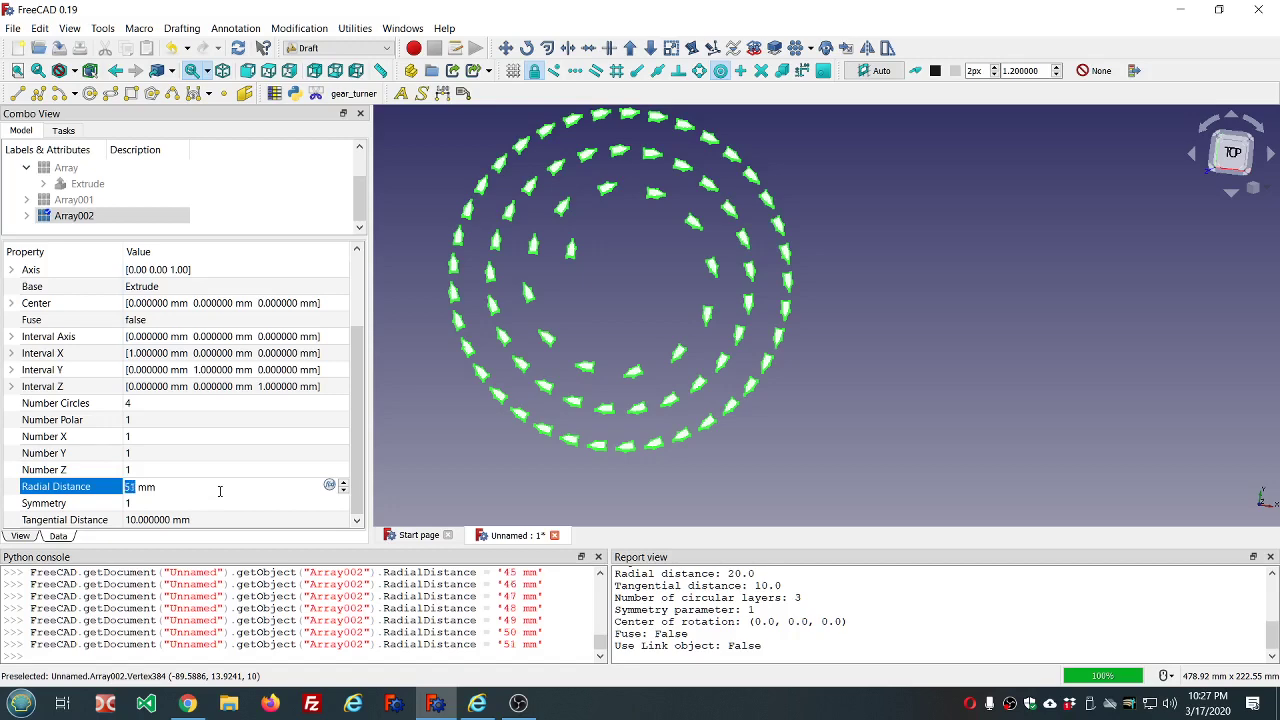
pyautogui.scroll(-1, 220, 491)
pyautogui.click(461, 492)
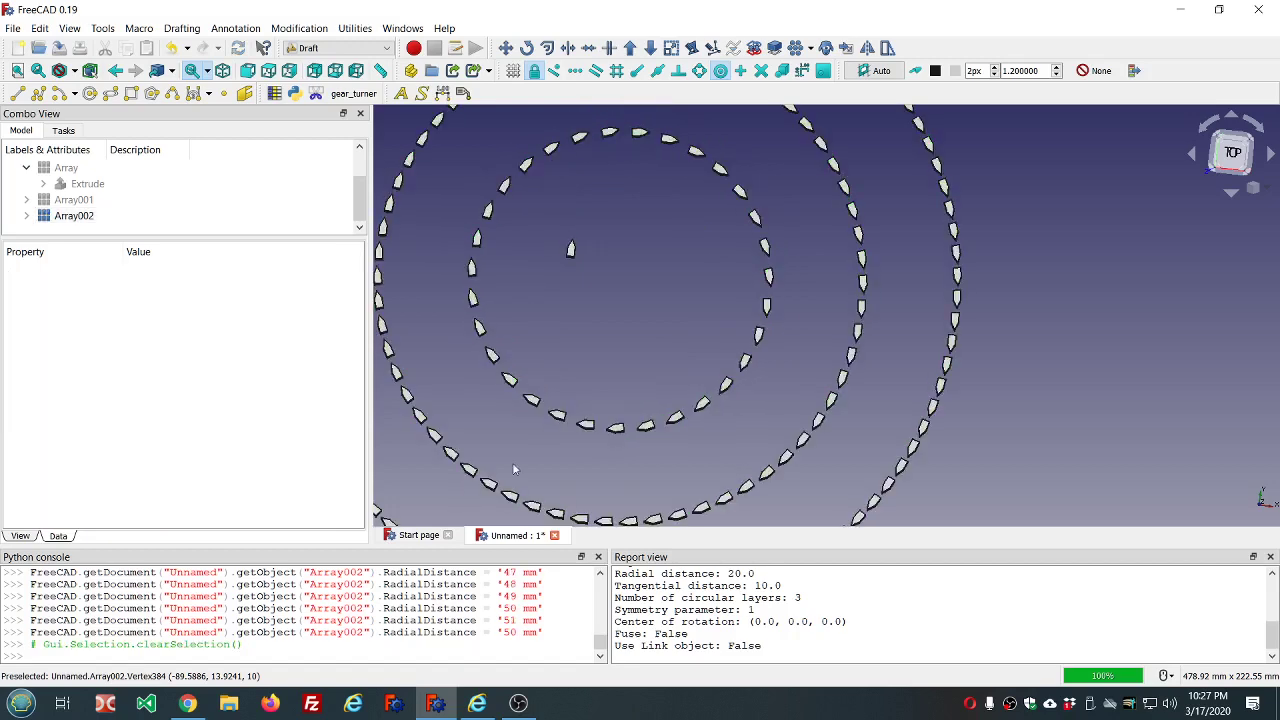
pyautogui.scroll(-6, 730, 380)
pyautogui.scroll(4, 730, 385)
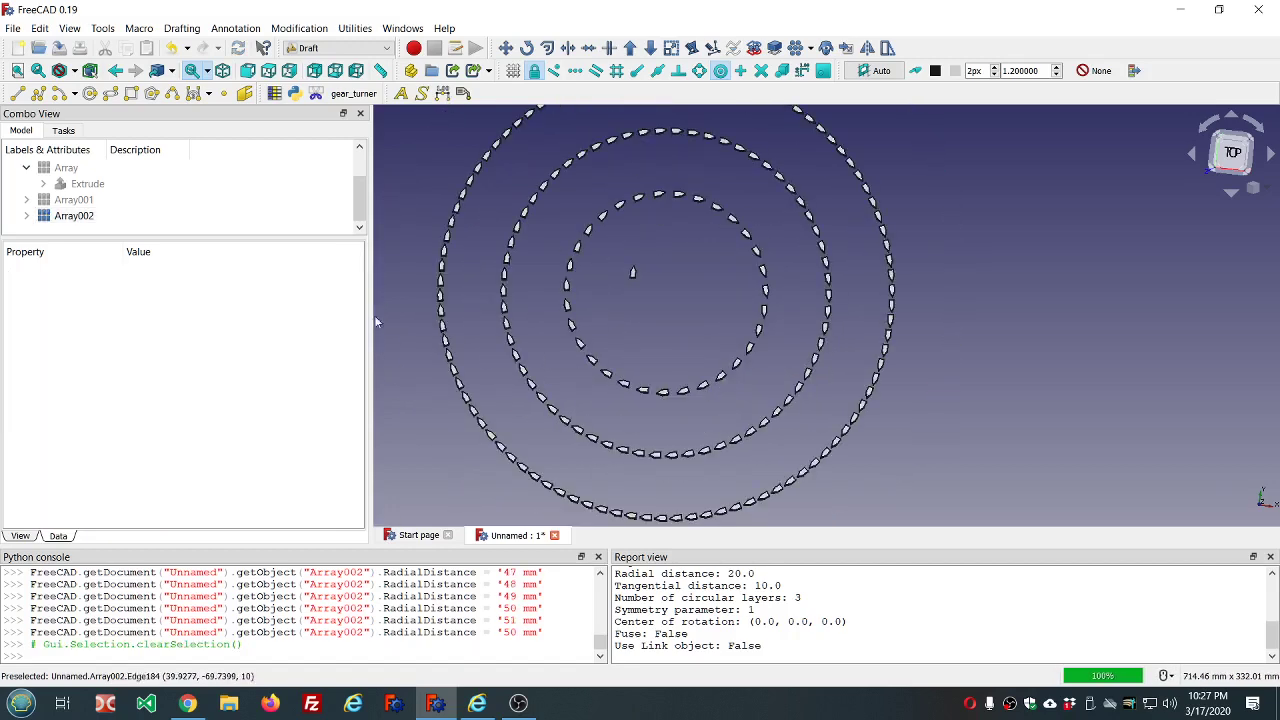
# Reselect the circular array and set its Radial Distance back to 20 mm.
pyautogui.click(87, 217)
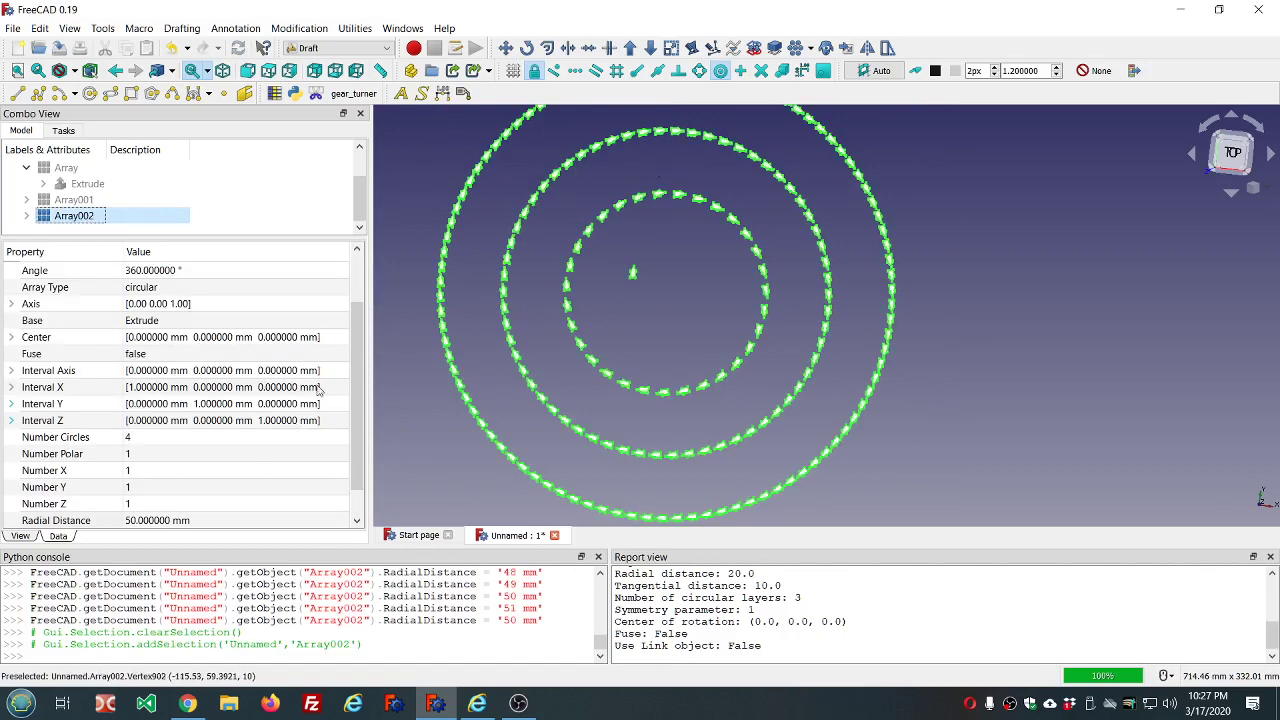
pyautogui.moveTo(356, 350); pyautogui.dragTo(353, 398)
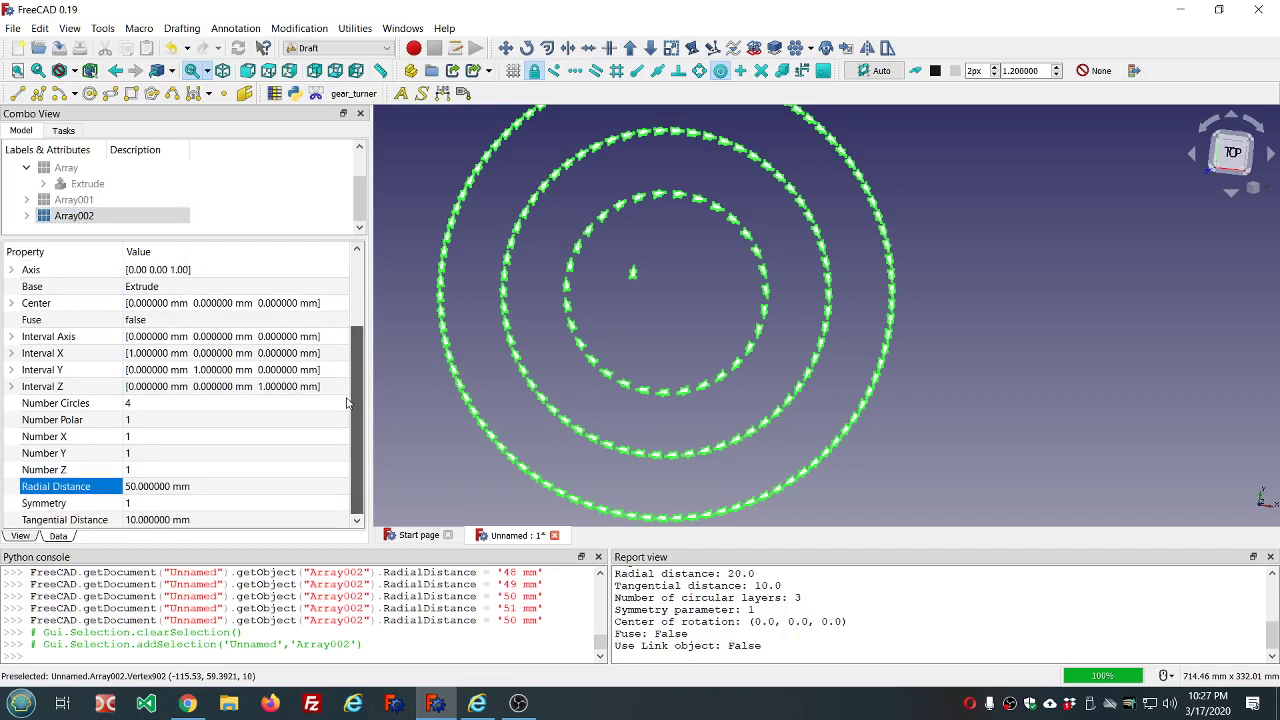
pyautogui.click(222, 491)
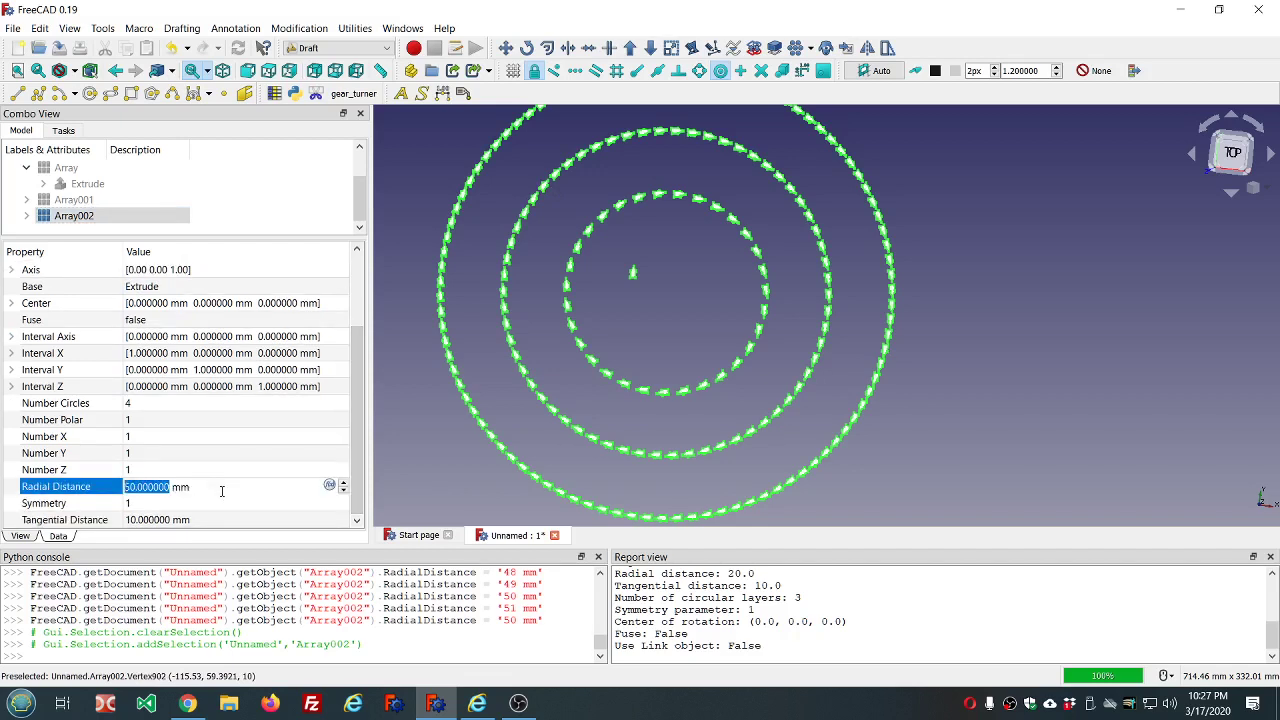
pyautogui.write('20')
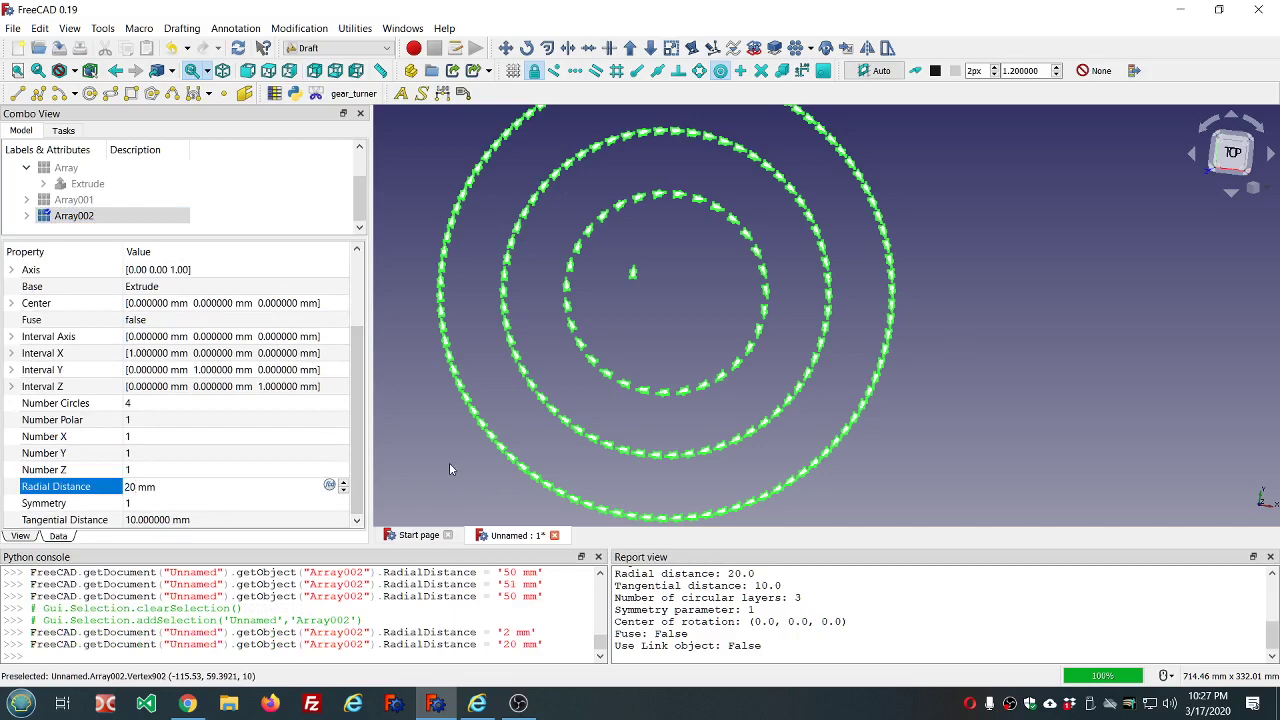
pyautogui.click(449, 466)
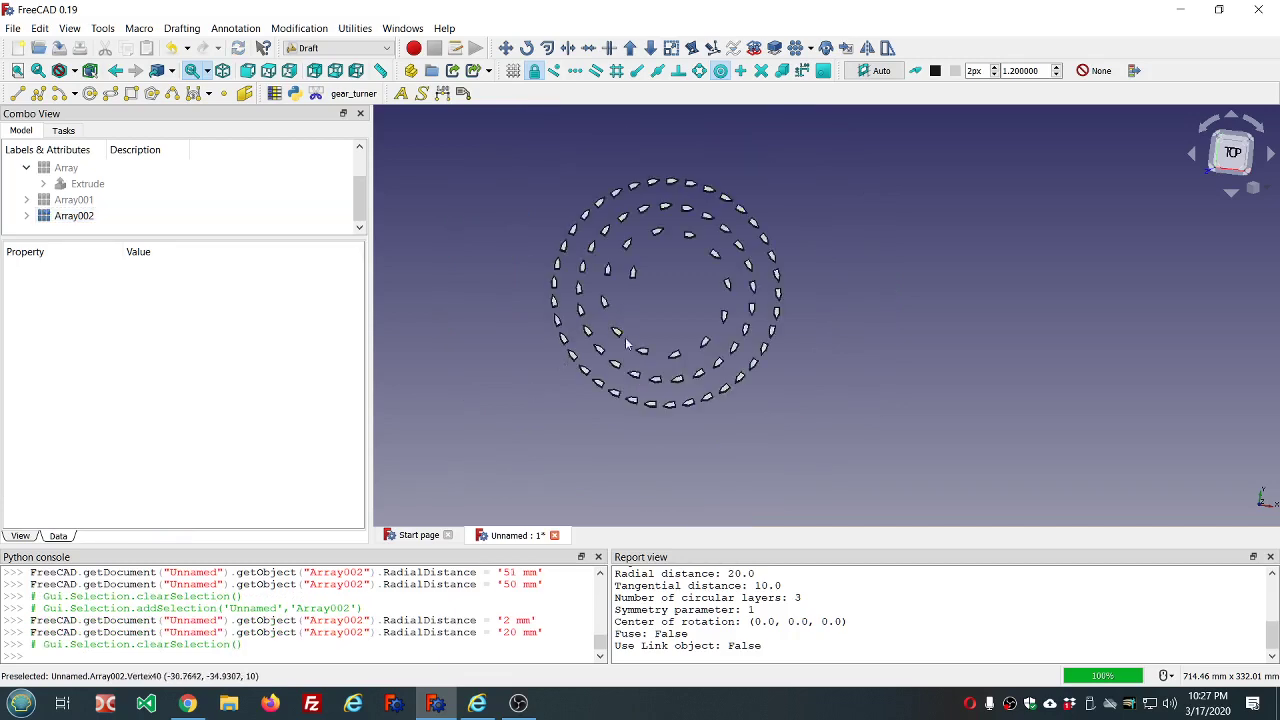
# Reselect the circular array and reduce its Tangential Distance to 5 mm.
pyautogui.click(99, 216)
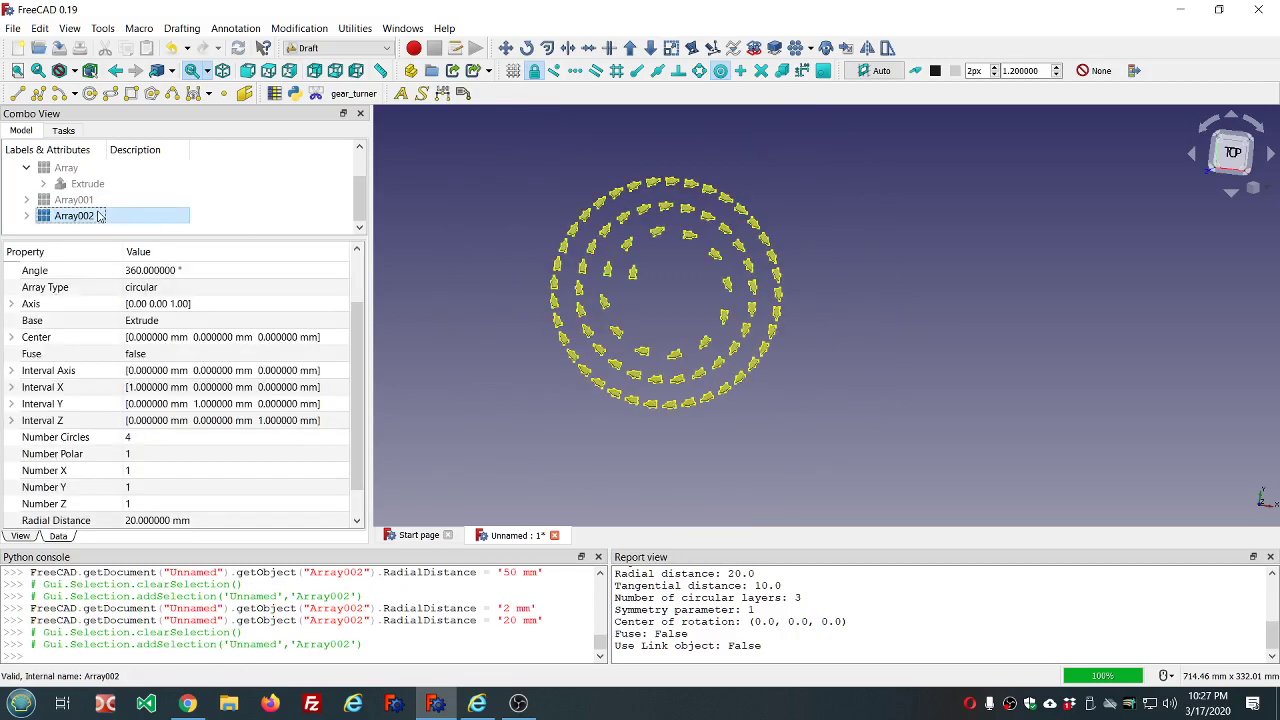
pyautogui.scroll(-1, 310, 420)
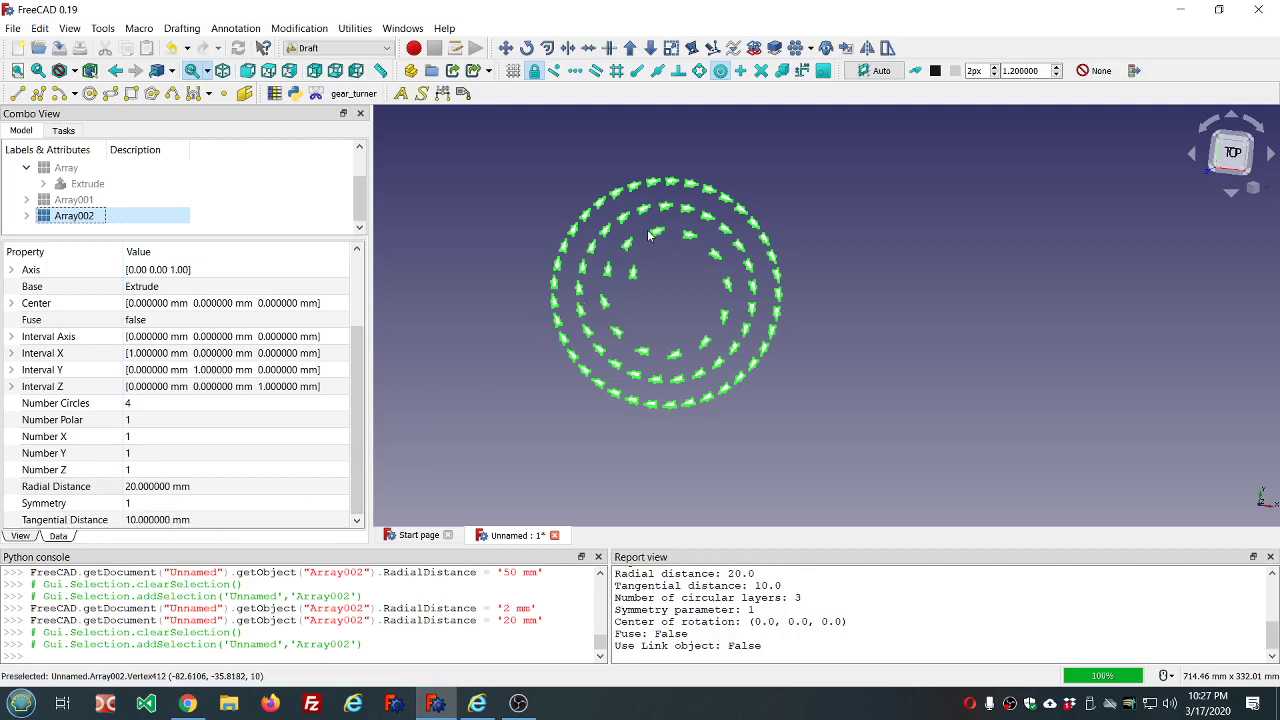
pyautogui.scroll(2, 616, 286)
pyautogui.scroll(3, 616, 286)
pyautogui.scroll(-3, 620, 271)
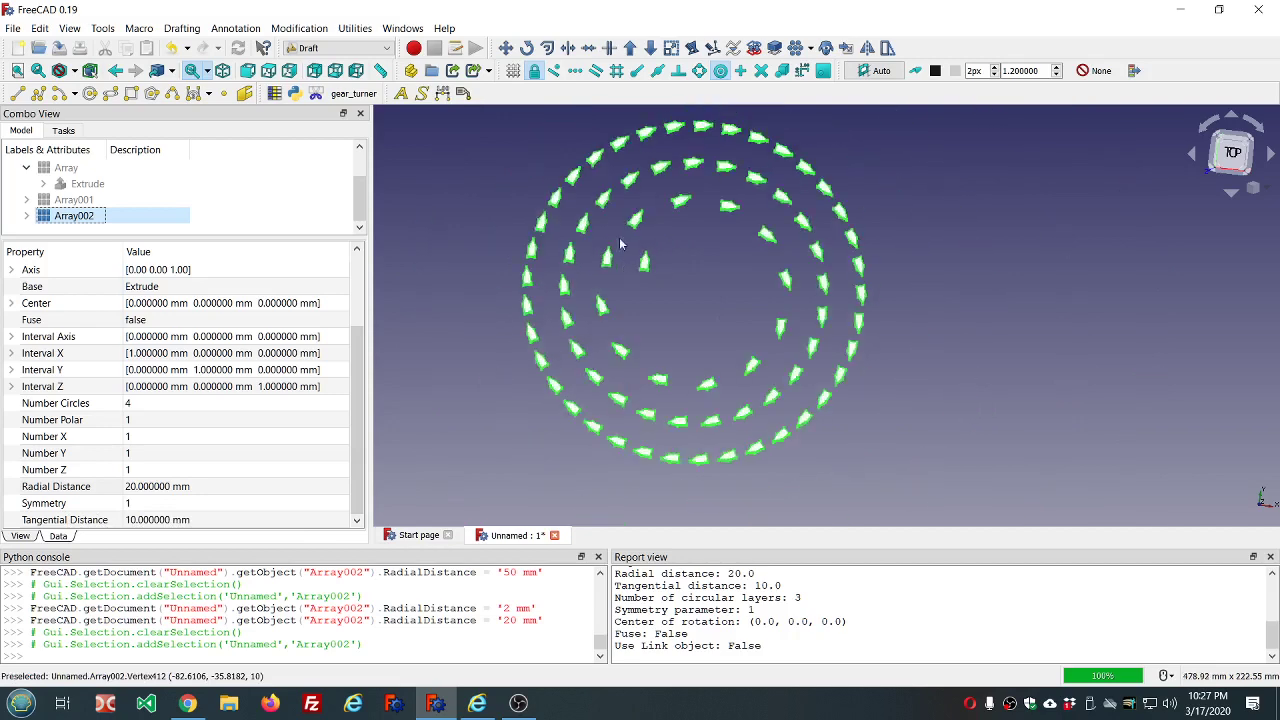
pyautogui.scroll(6, 617, 220)
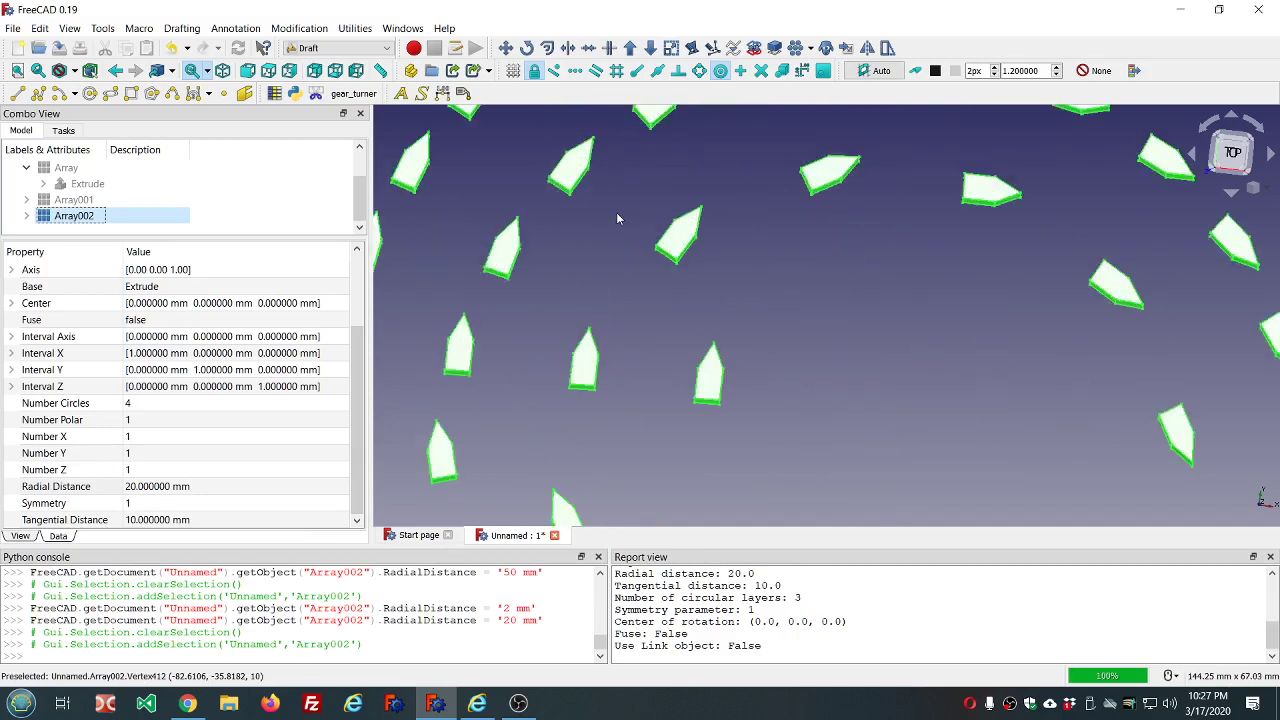
pyautogui.click(214, 520)
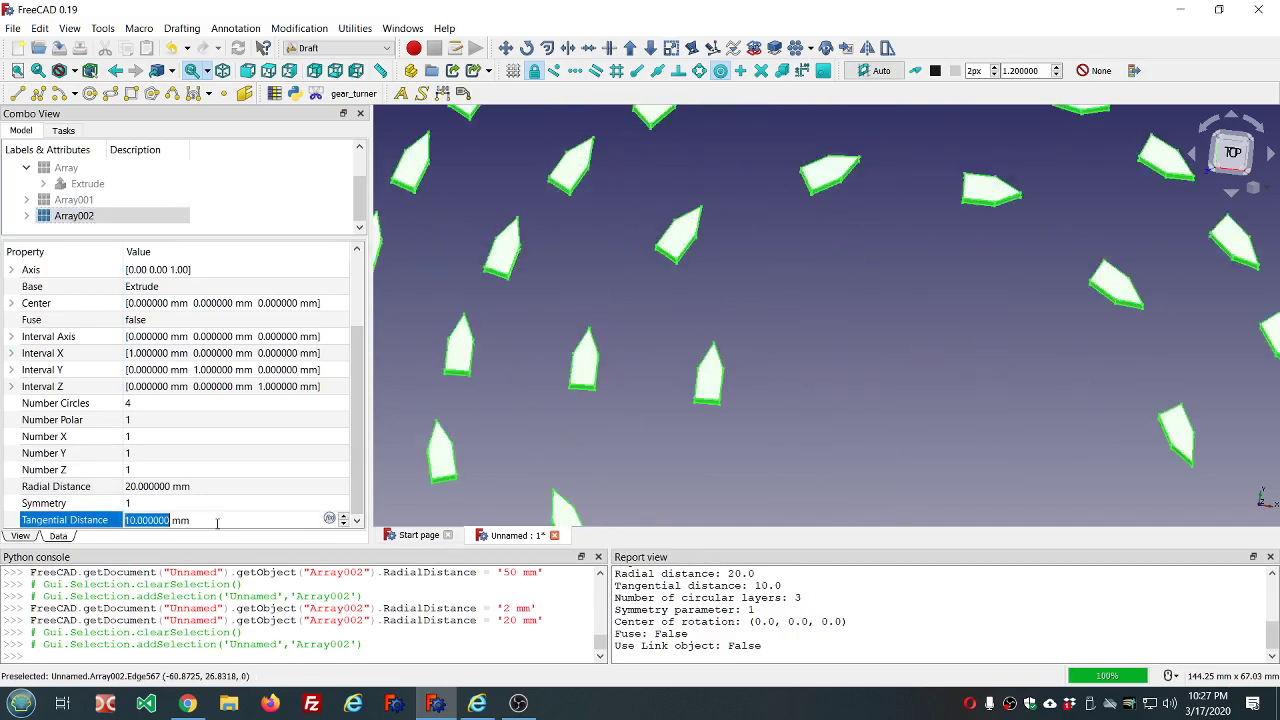
pyautogui.scroll(-6, 217, 523)
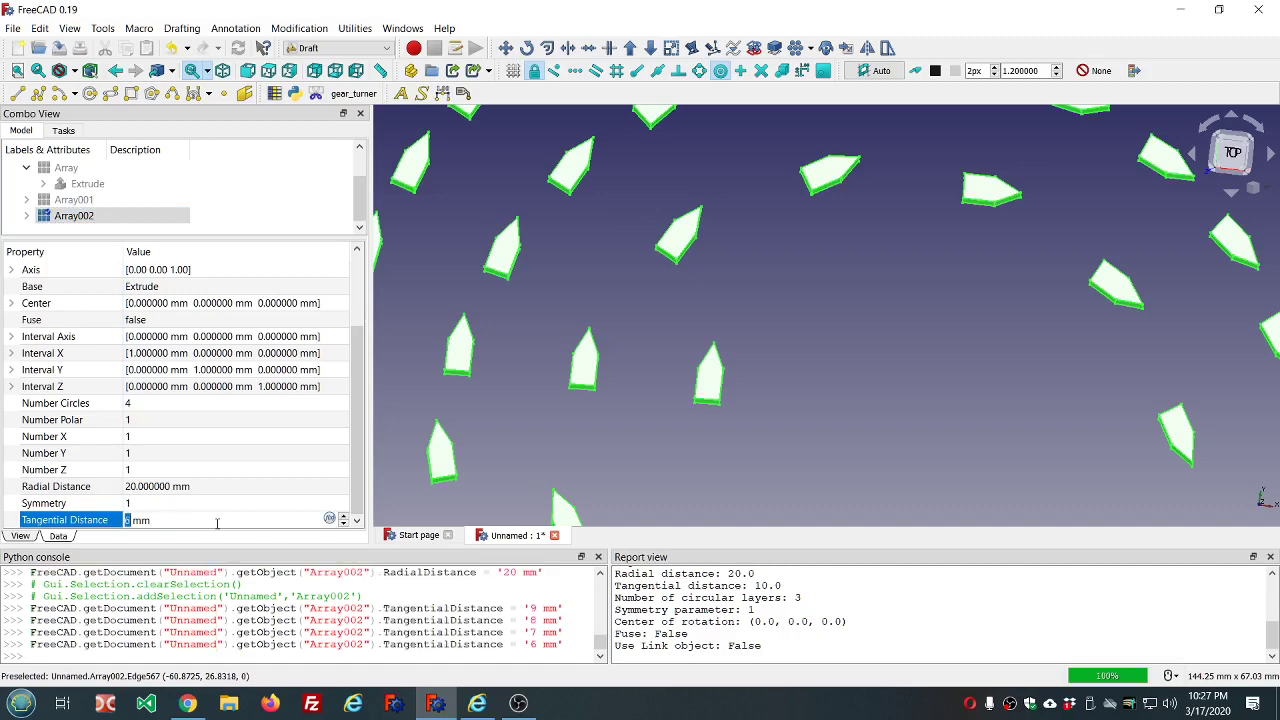
pyautogui.scroll(1, 217, 523)
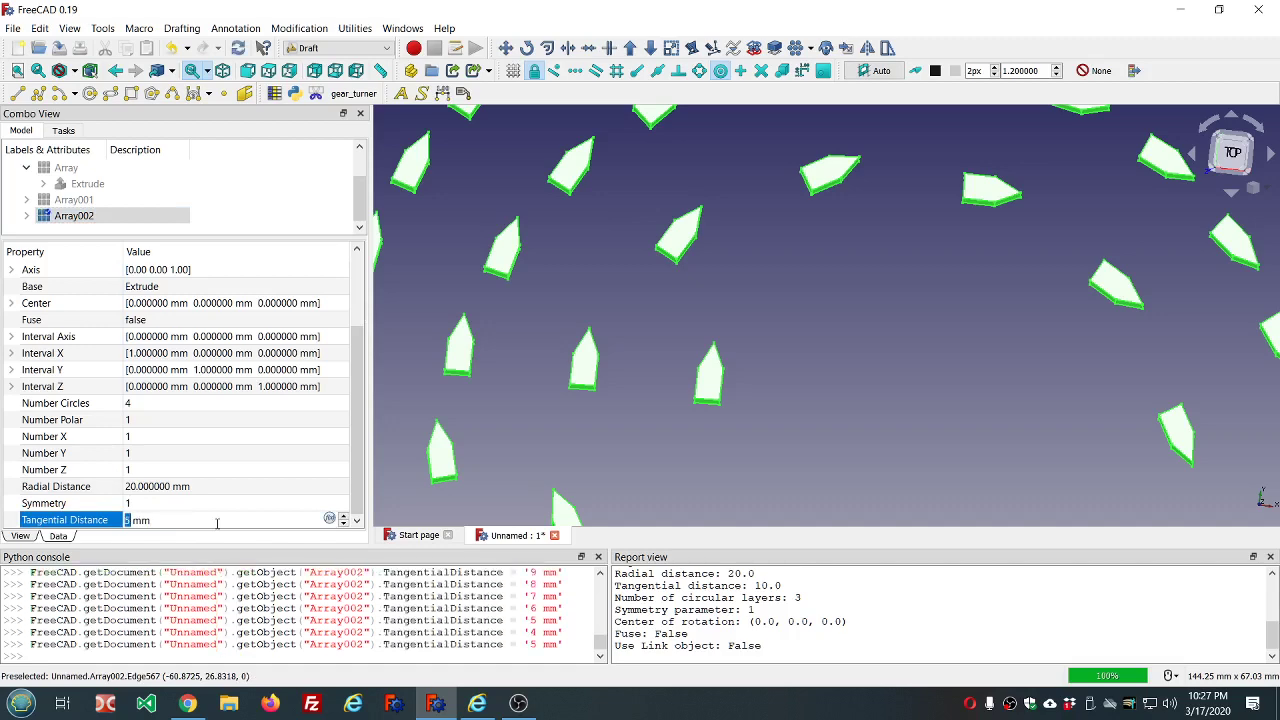
pyautogui.click(253, 420)
pyautogui.scroll(-3, 624, 349)
pyautogui.scroll(2, 652, 385)
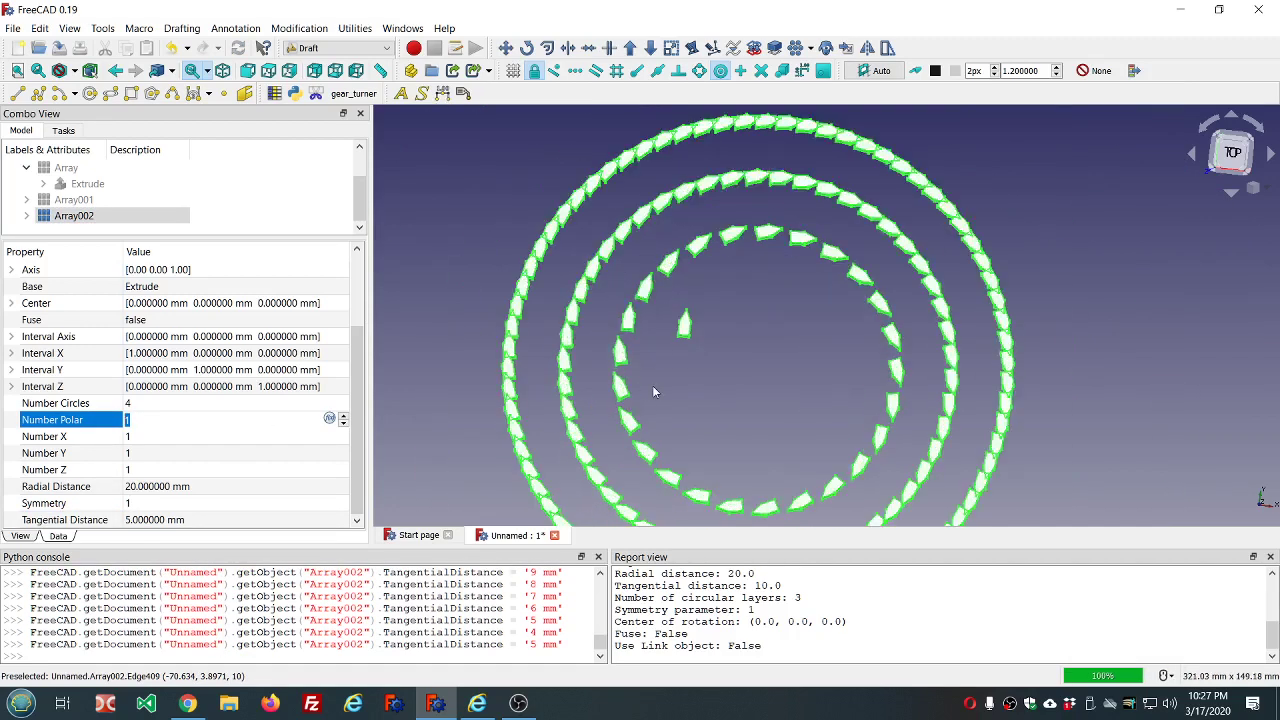
# Set the circular array's Tangential Distance to 25 mm.
pyautogui.click(229, 519)
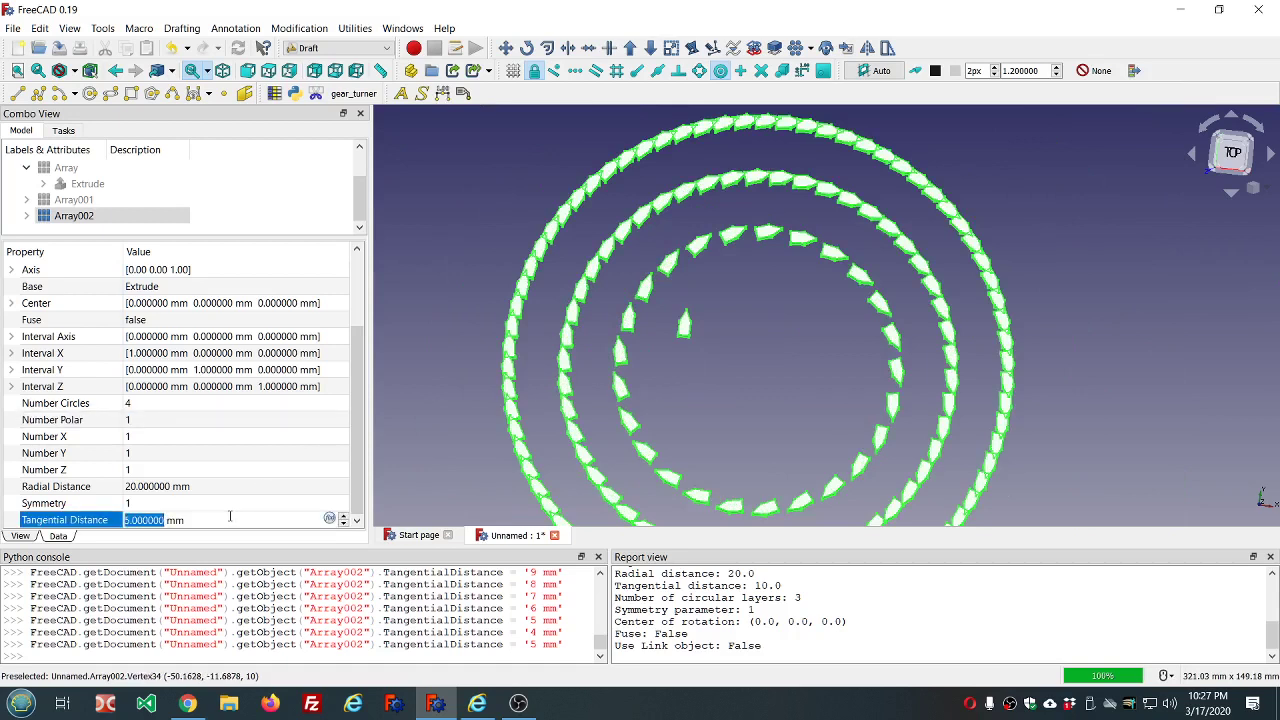
pyautogui.write('25')
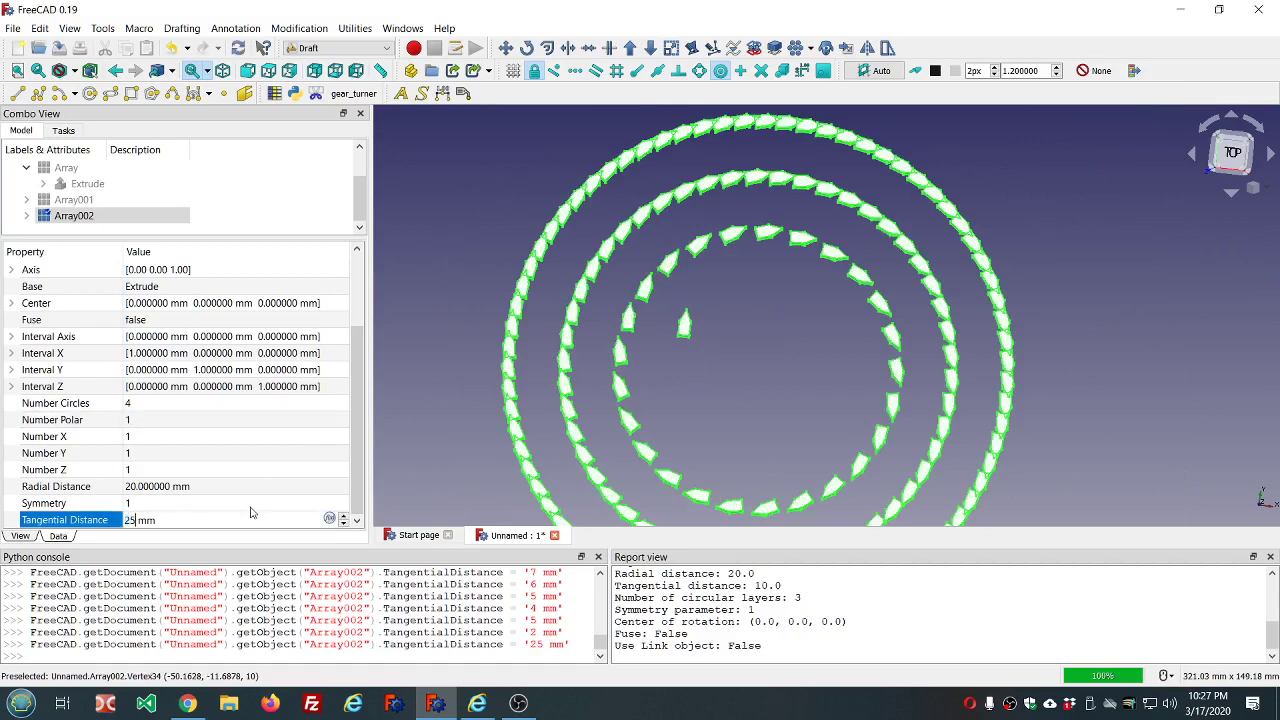
pyautogui.click(255, 500)
# Examine how the copies are spaced along and between the circular array's rings at the wider tangential distance.
pyautogui.scroll(-3, 640, 350)
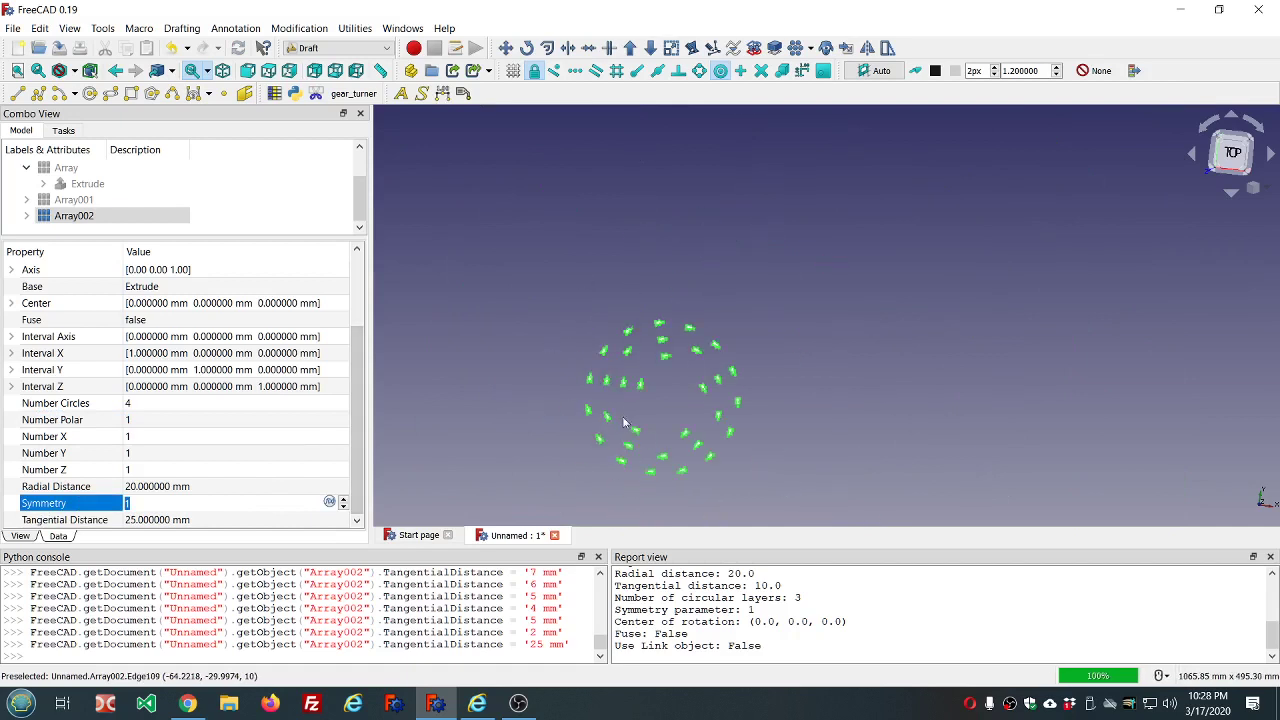
pyautogui.scroll(2, 650, 455)
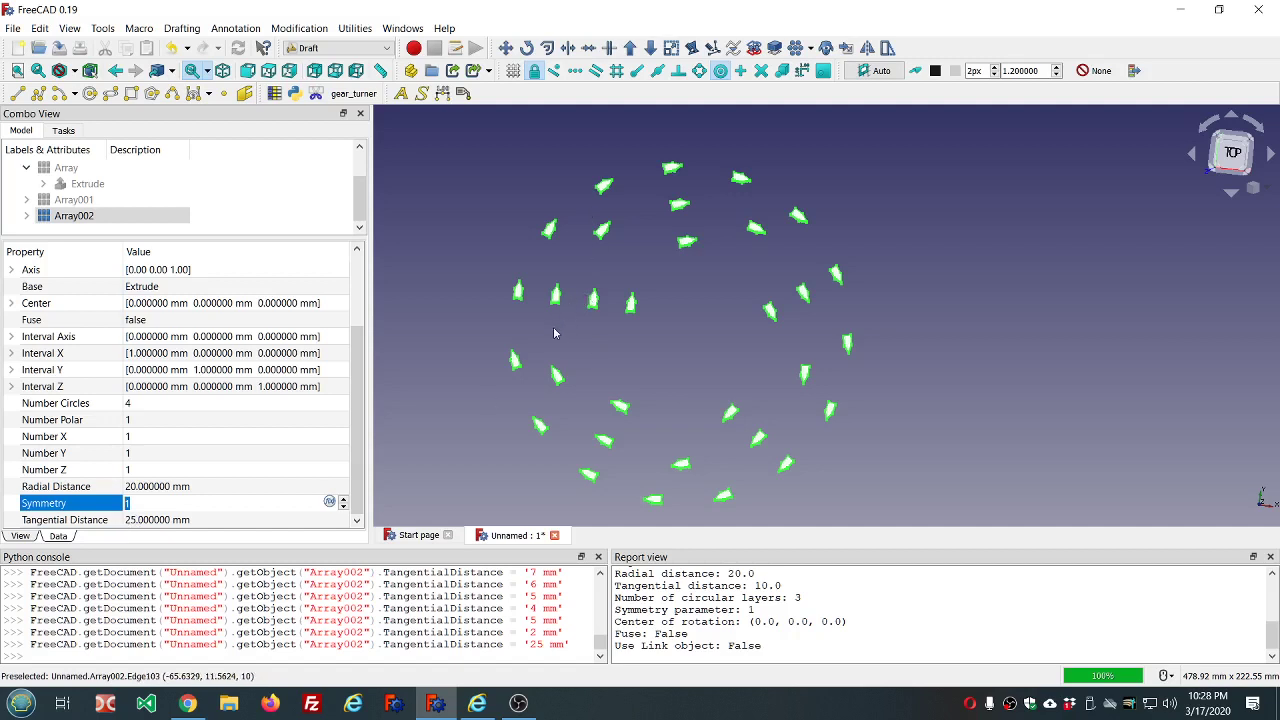
pyautogui.scroll(4, 592, 320)
pyautogui.scroll(-4, 592, 320)
pyautogui.scroll(4, 558, 298)
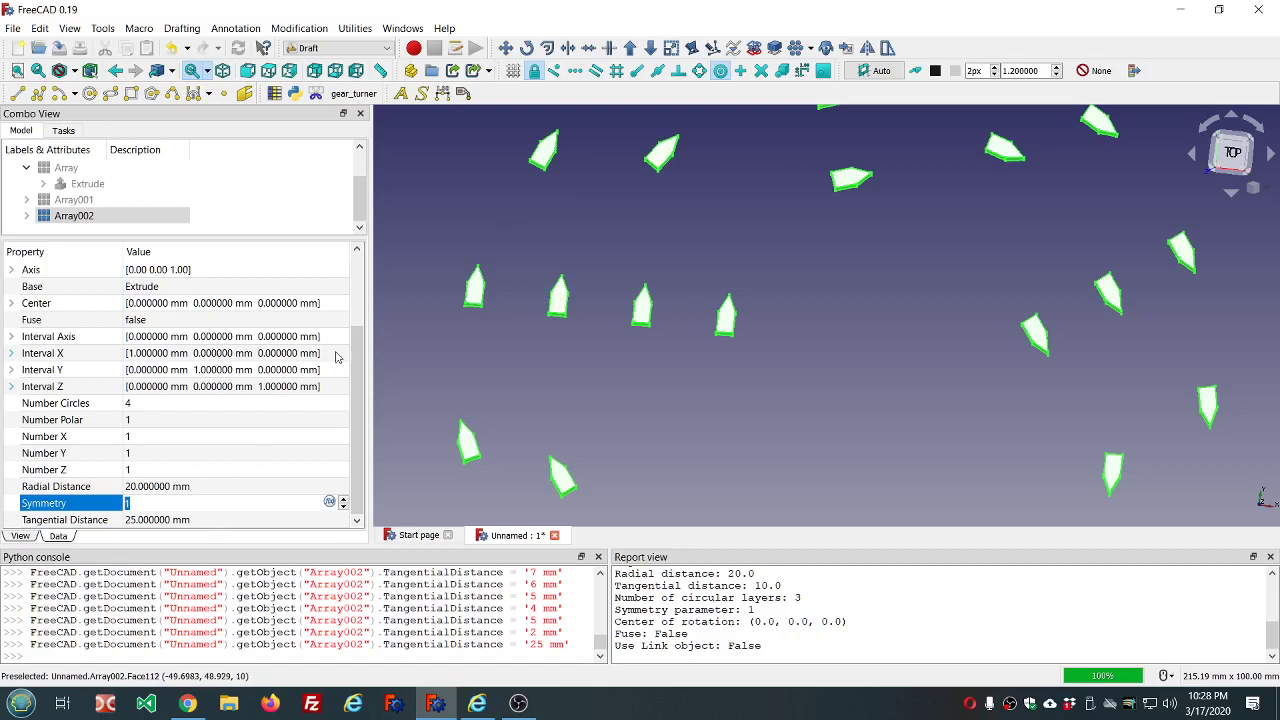
pyautogui.scroll(-5, 630, 345)
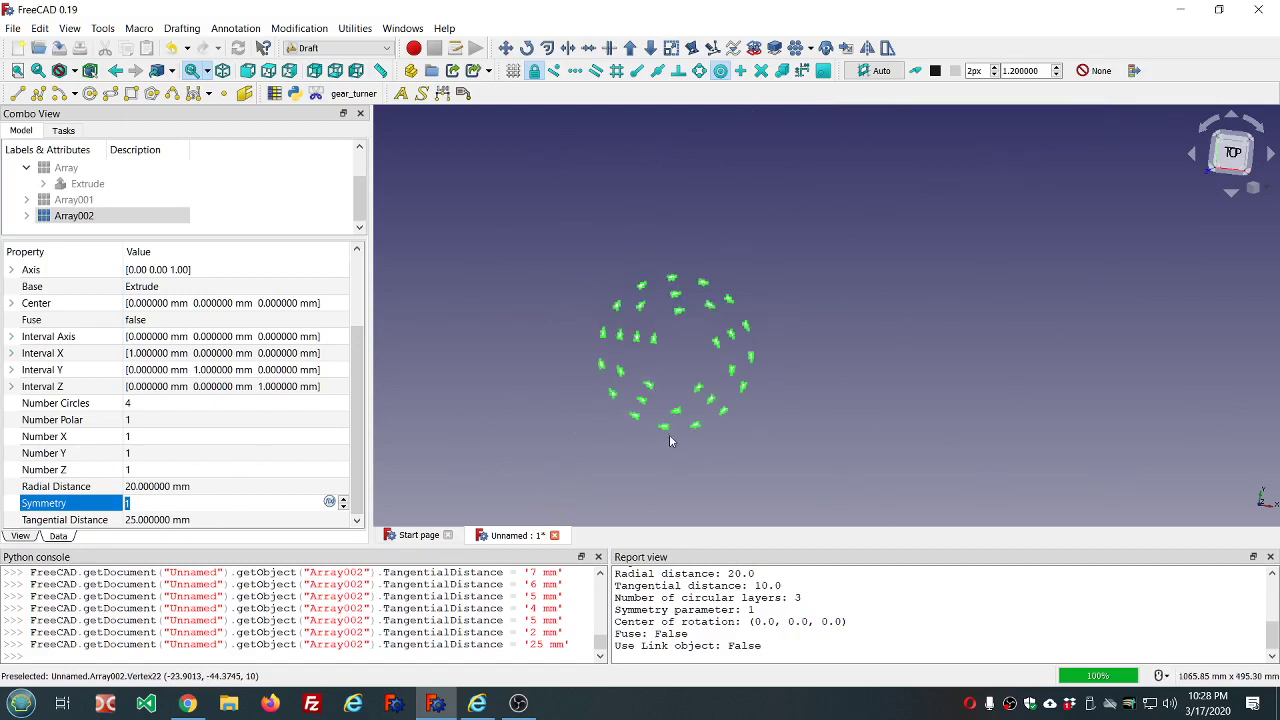
pyautogui.scroll(4, 655, 360)
pyautogui.scroll(-2, 660, 360)
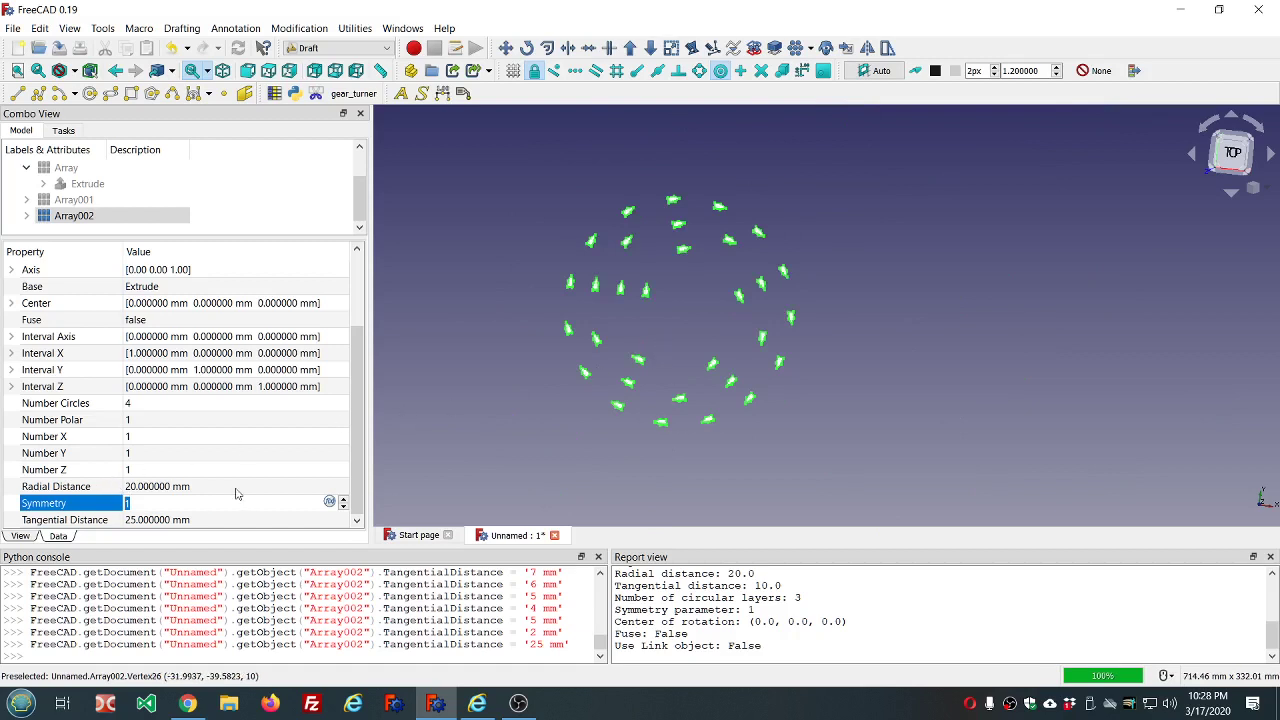
pyautogui.click(228, 520)
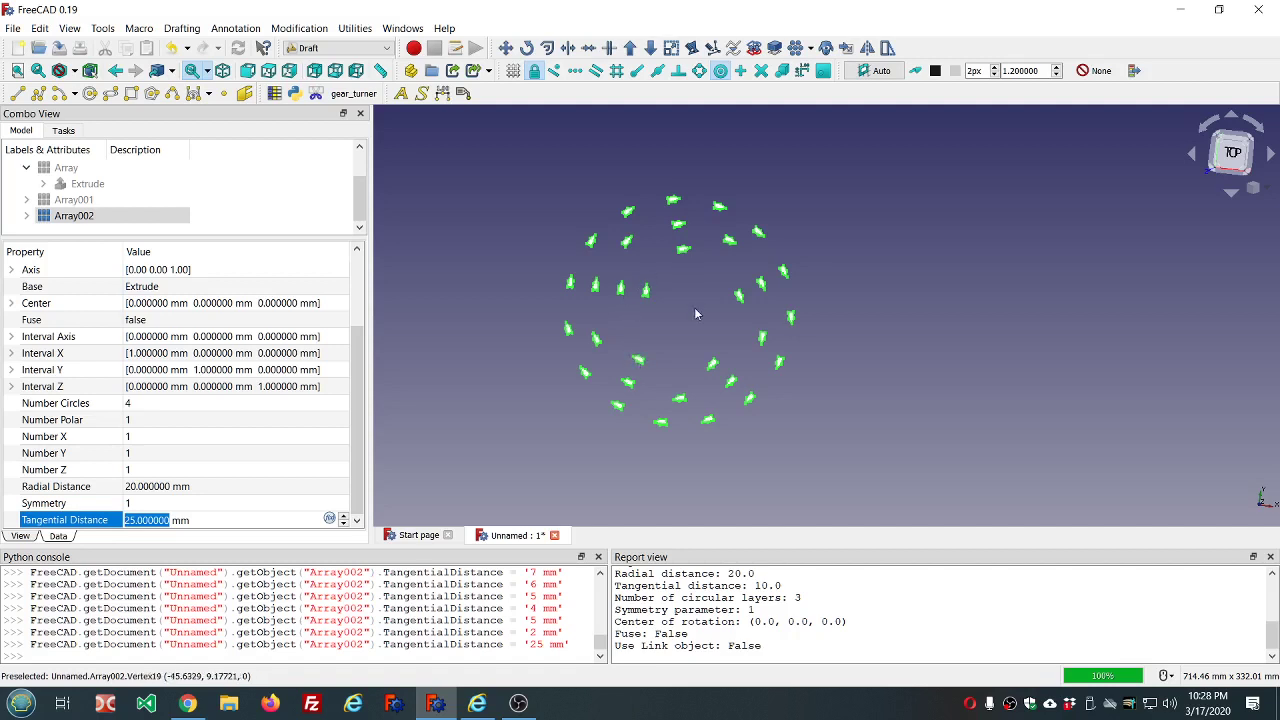
# Set the circular array's Number Circles to 2, then reselect the array to review its Draft properties.
pyautogui.click(200, 404)
pyautogui.scroll(-2, 200, 407)
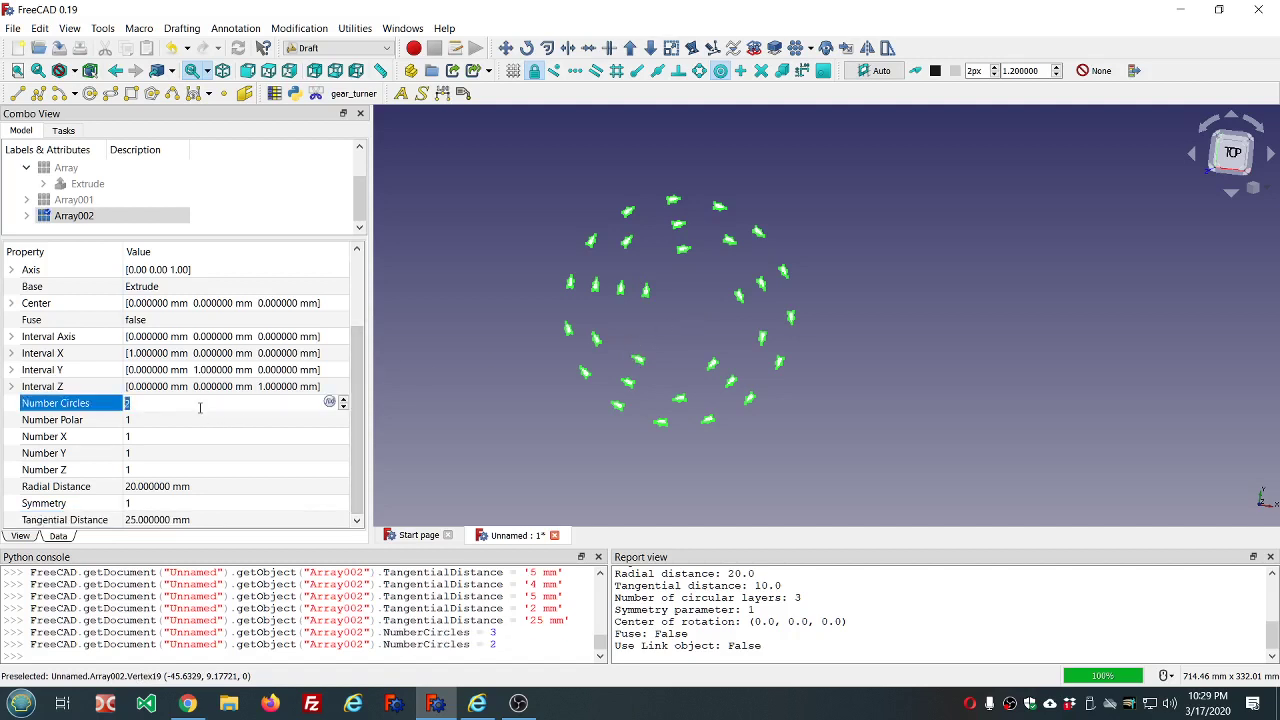
pyautogui.click(455, 432)
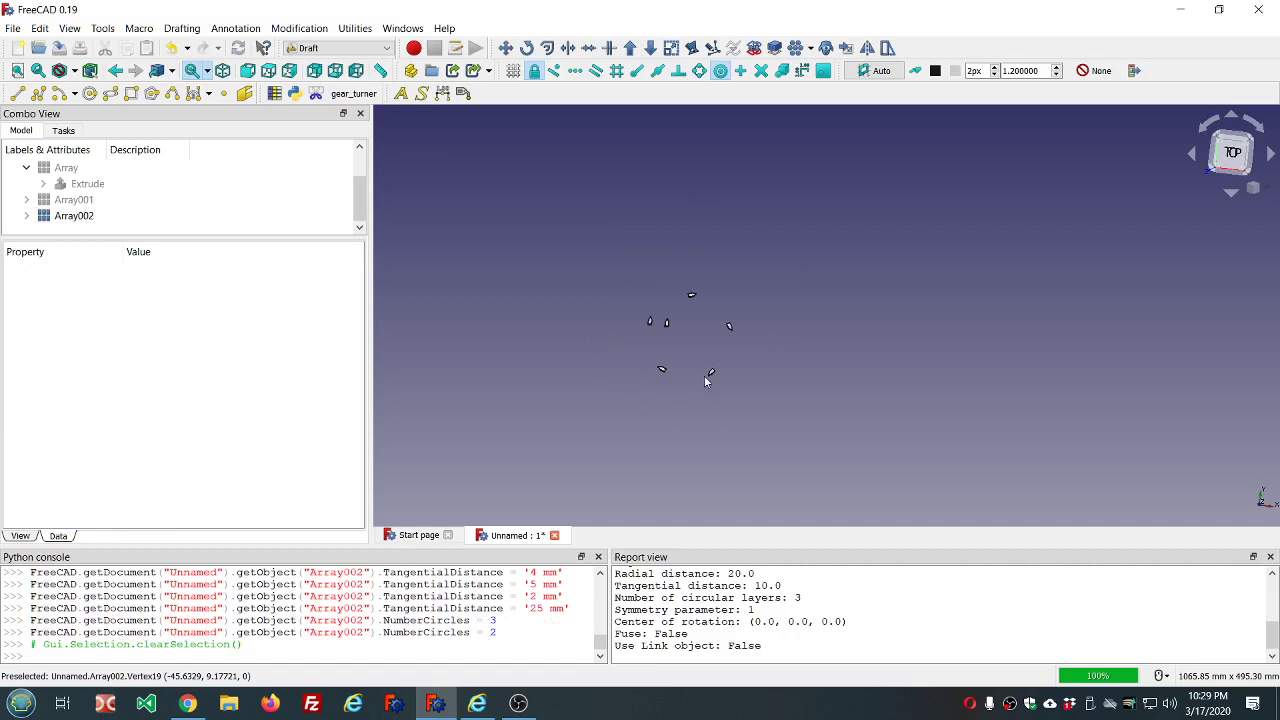
pyautogui.scroll(2, 704, 375)
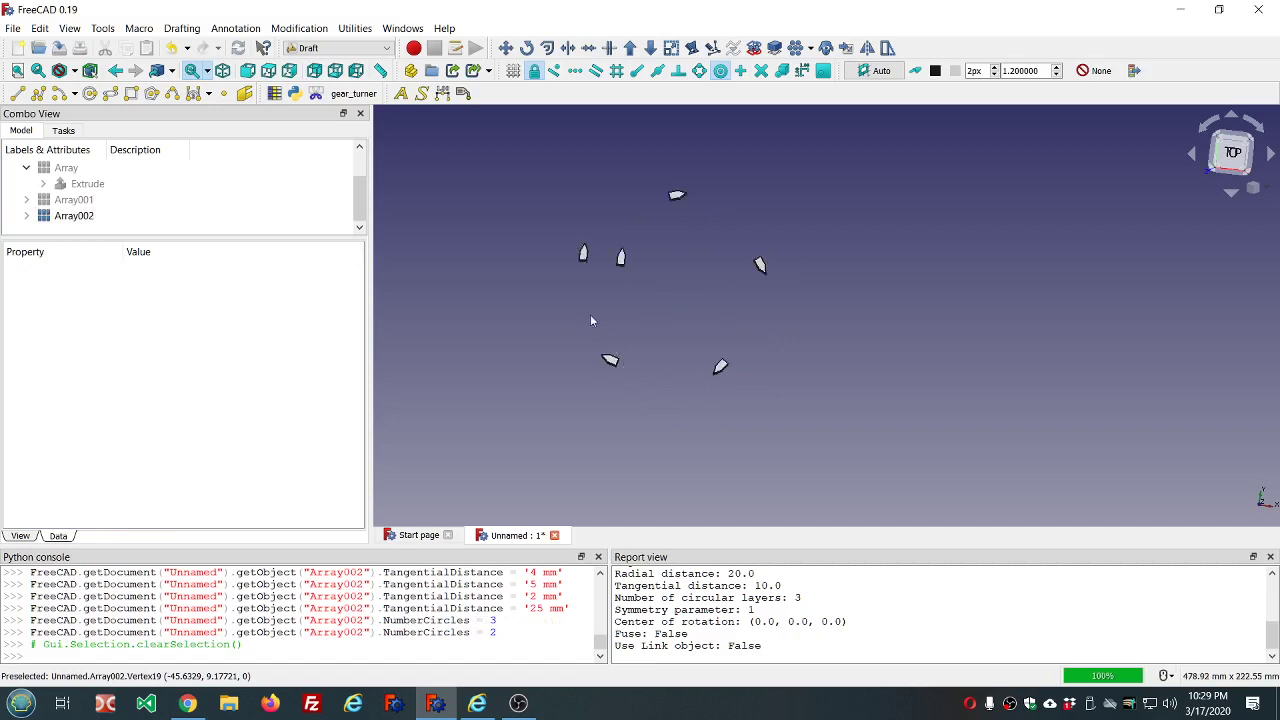
pyautogui.click(80, 215)
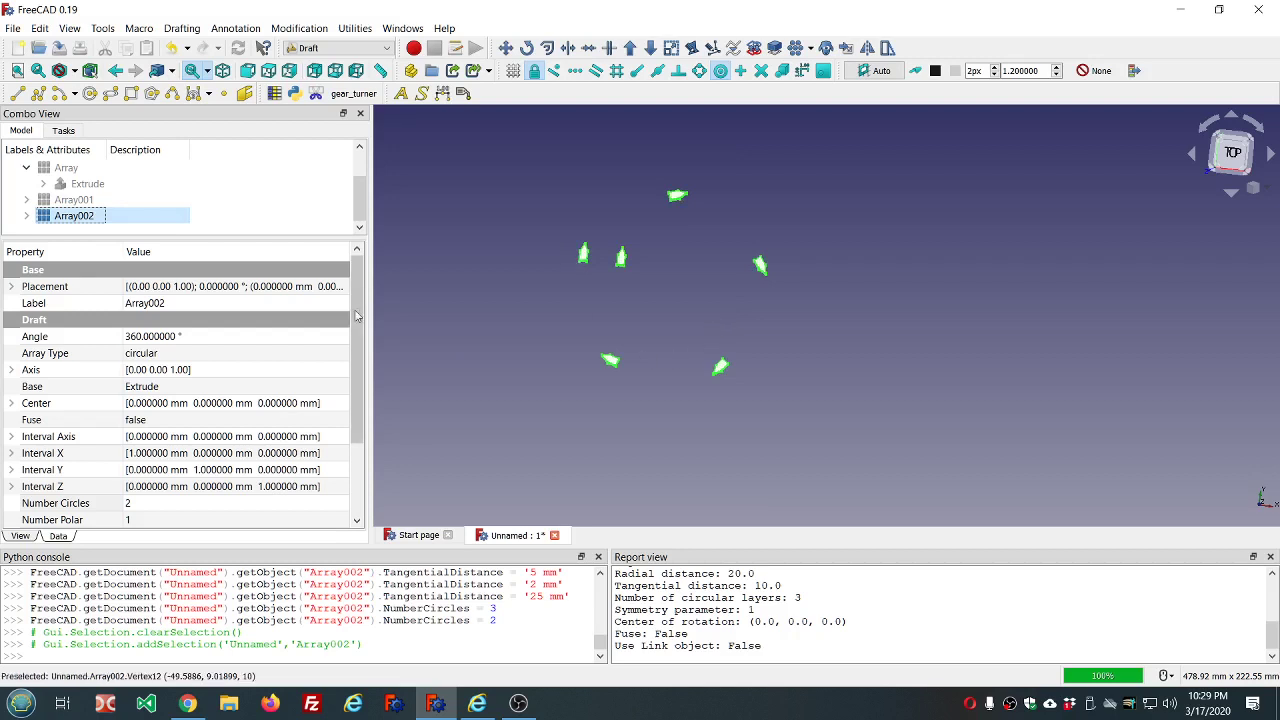
pyautogui.moveTo(357, 333); pyautogui.dragTo(358, 406)
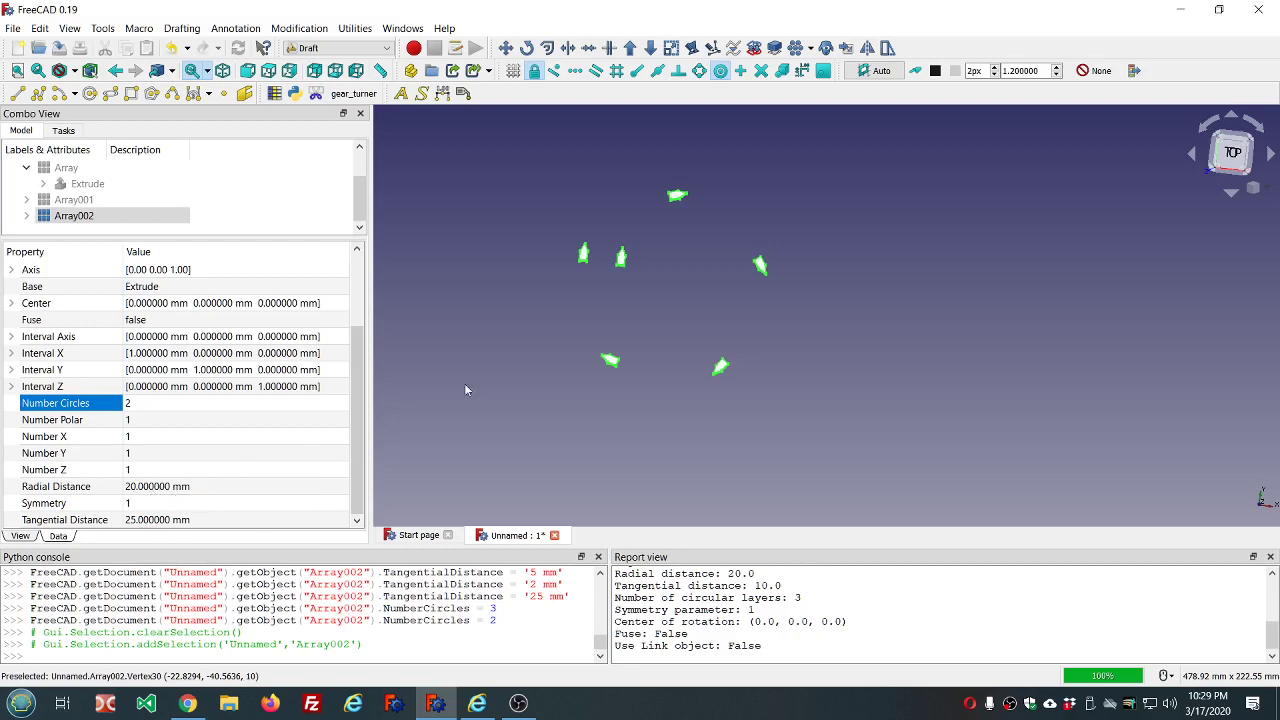
pyautogui.scroll(-2, 482, 364)
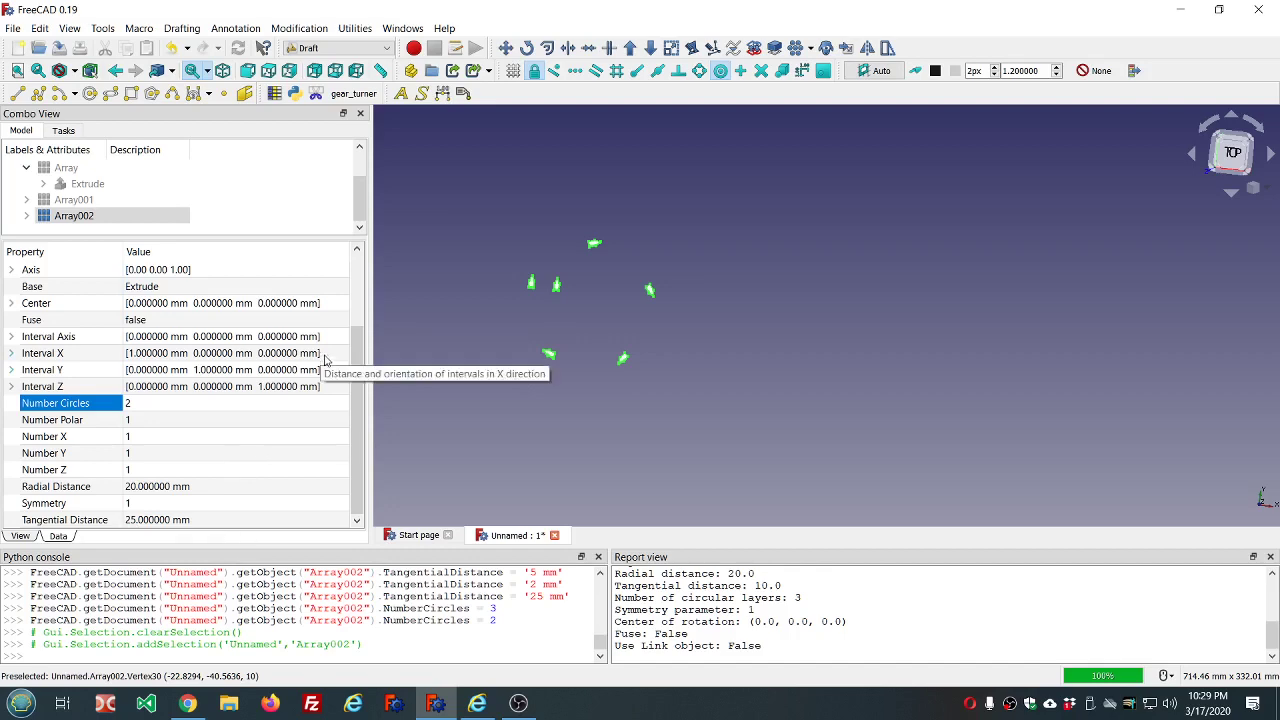
# Set the circular array's Tangential Distance to 25.1 mm.
pyautogui.scroll(2, 351, 433)
pyautogui.scroll(-2, 351, 433)
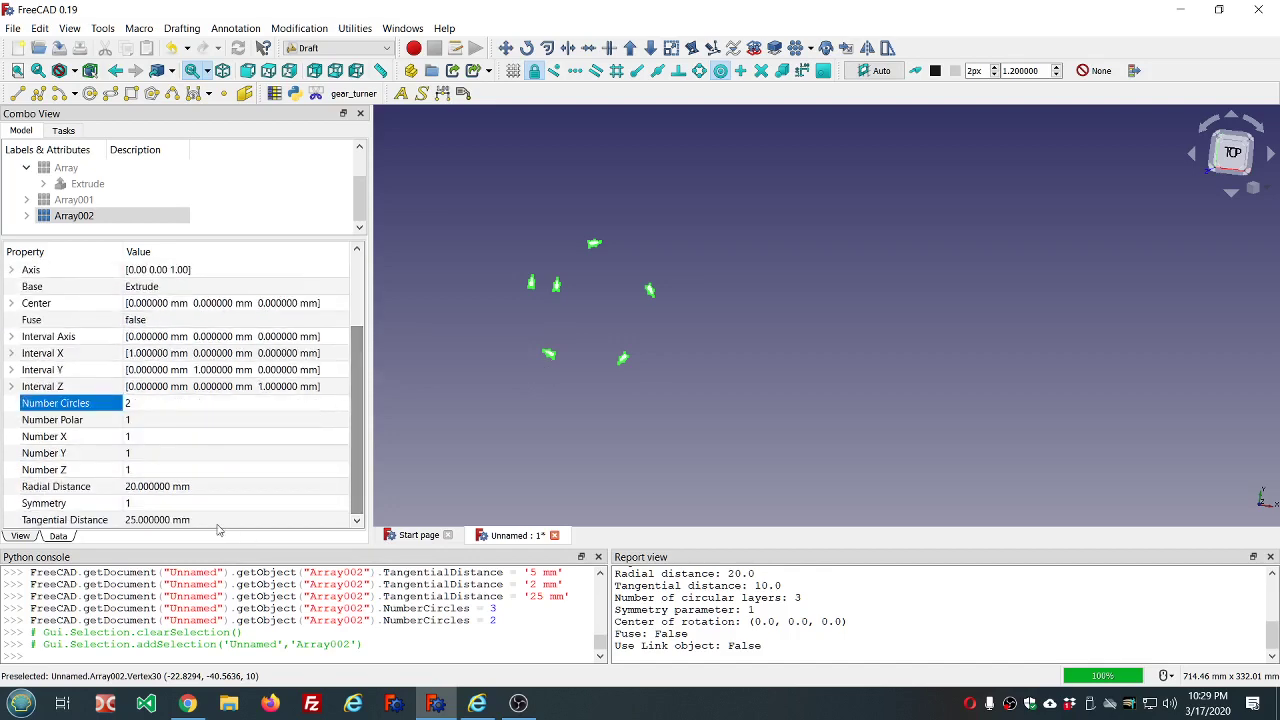
pyautogui.click(217, 520)
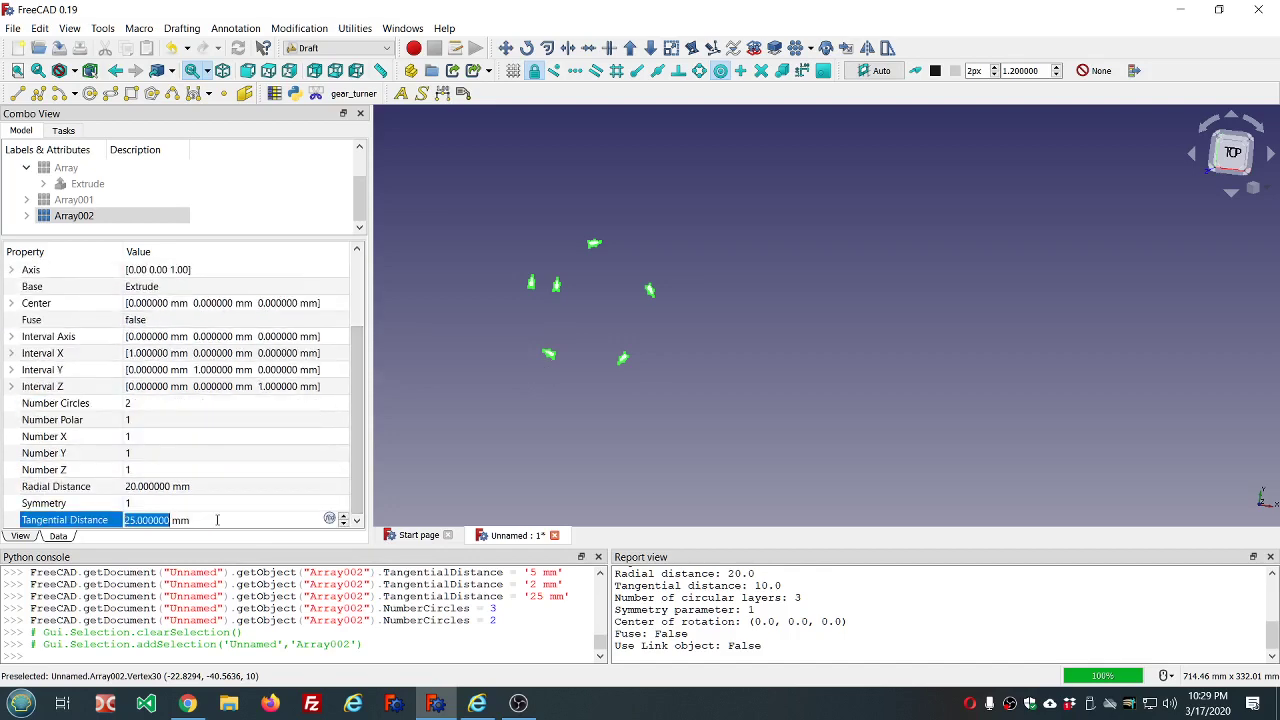
pyautogui.write('25.1')
pyautogui.press('Return')
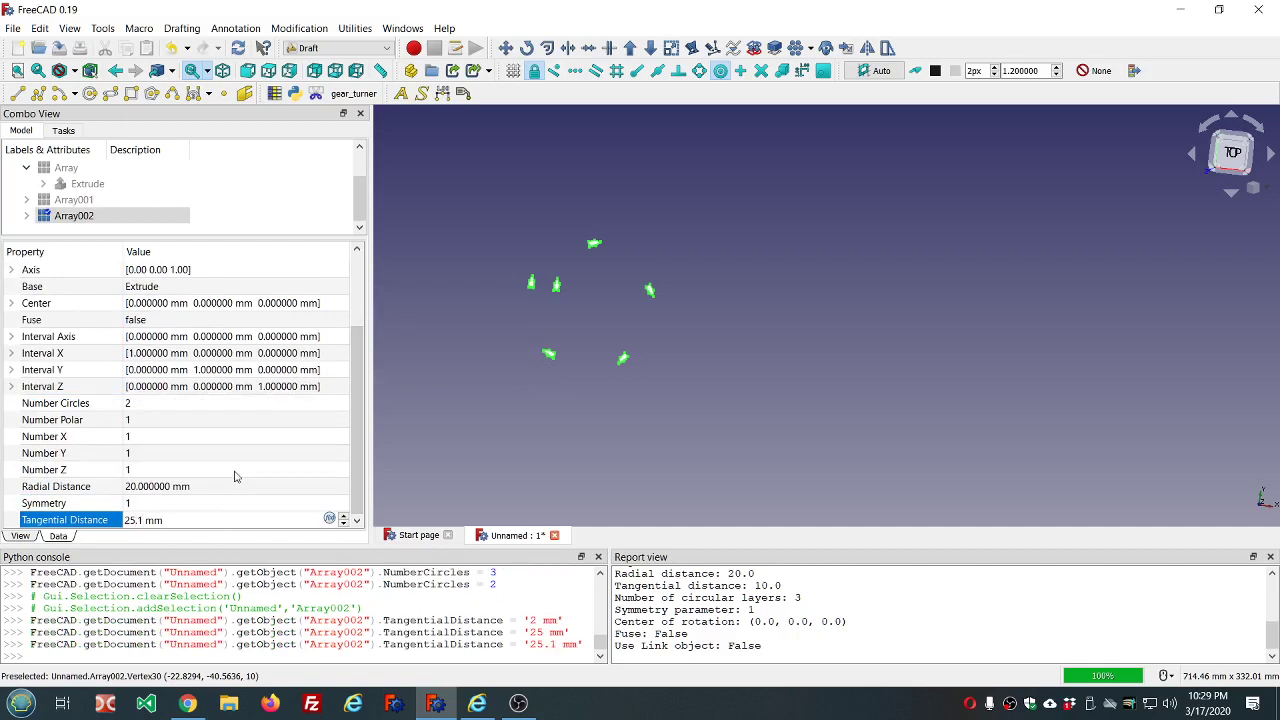
# Increase the circular array's Tangential Distance to 26 mm.
pyautogui.click(236, 474)
pyautogui.click(204, 520)
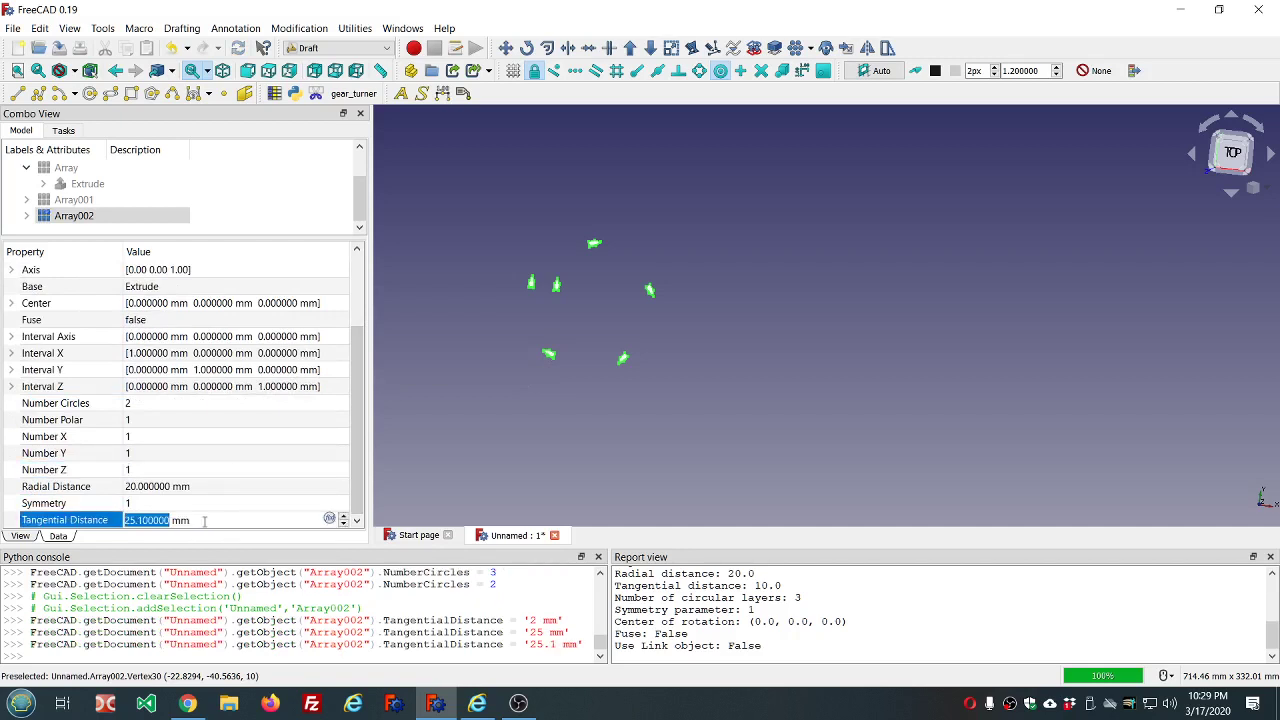
pyautogui.write('26')
pyautogui.press('Return')
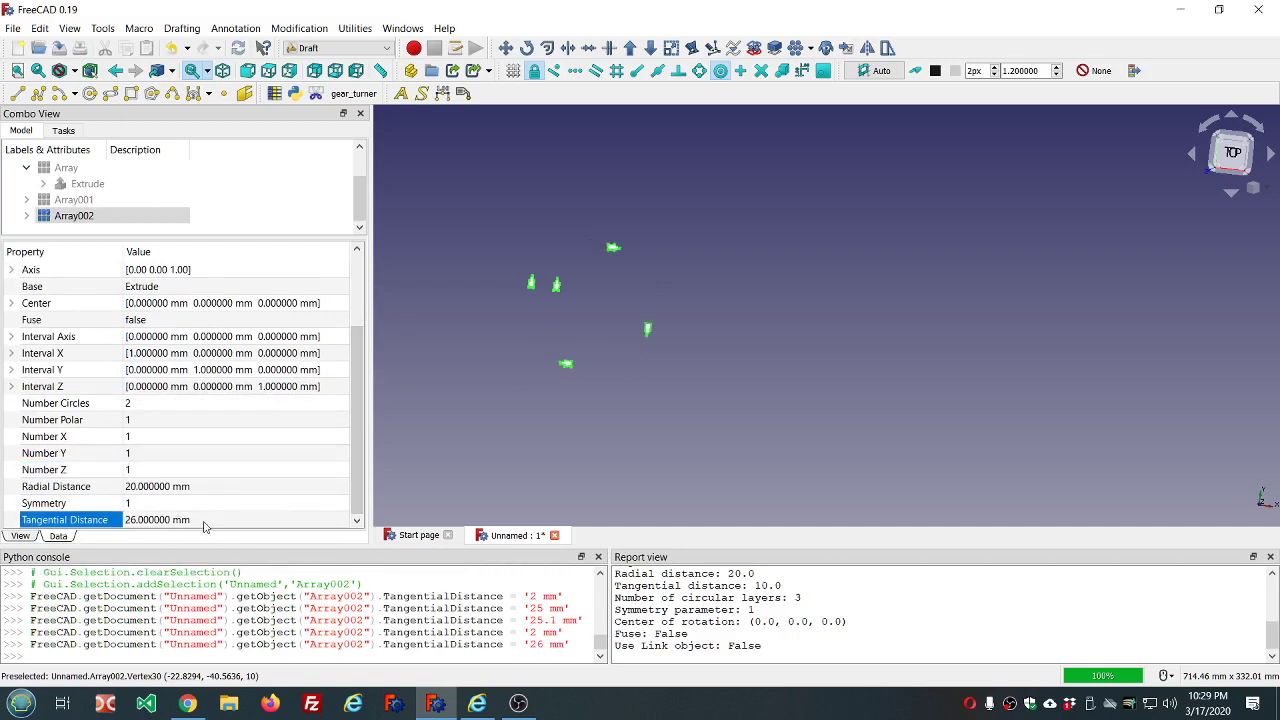
# Reduce the circular array's Tangential Distance to 24 mm and check the layout from the top view.
pyautogui.click(213, 520)
pyautogui.write('24')
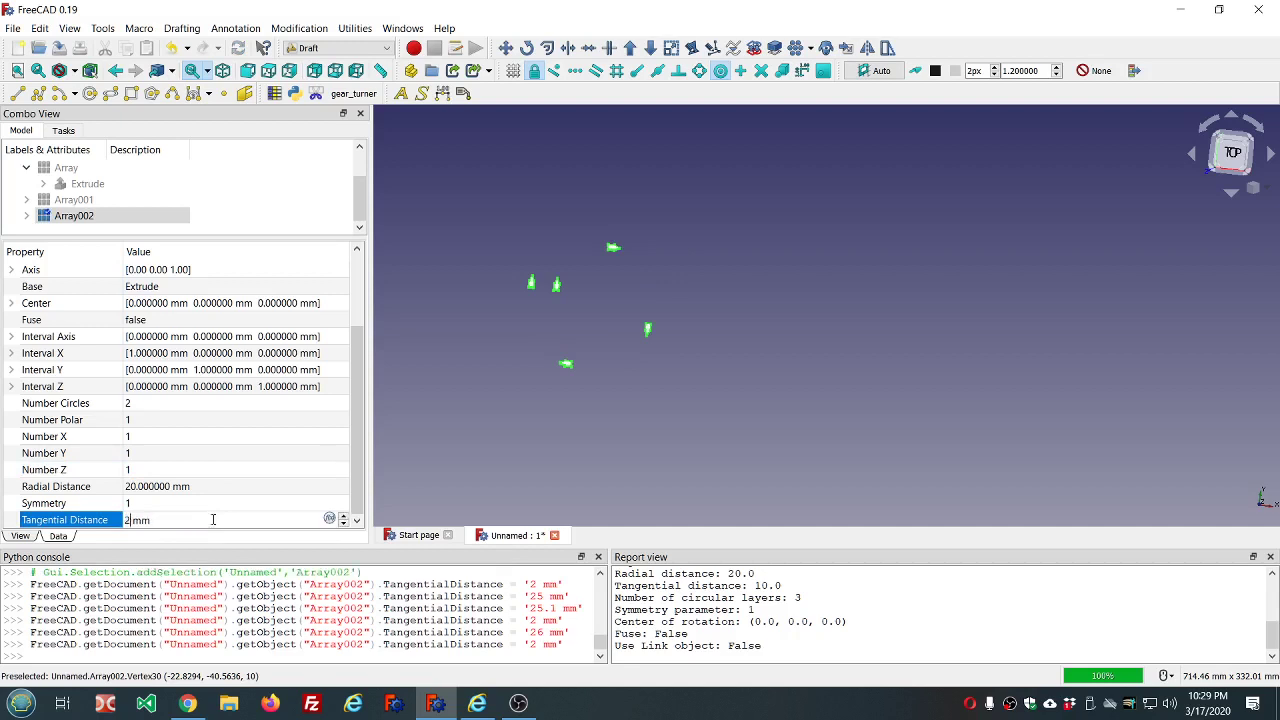
pyautogui.press('Return')
pyautogui.press('2')
pyautogui.press('5')
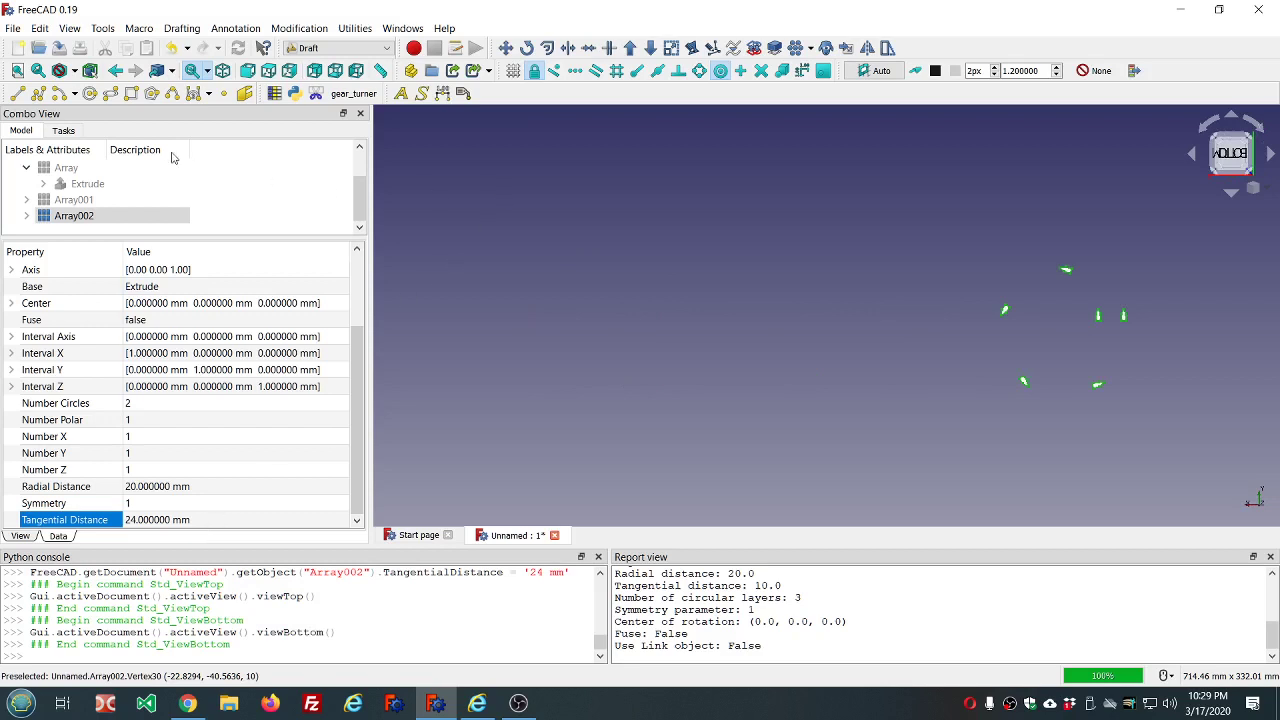
pyautogui.click(271, 72)
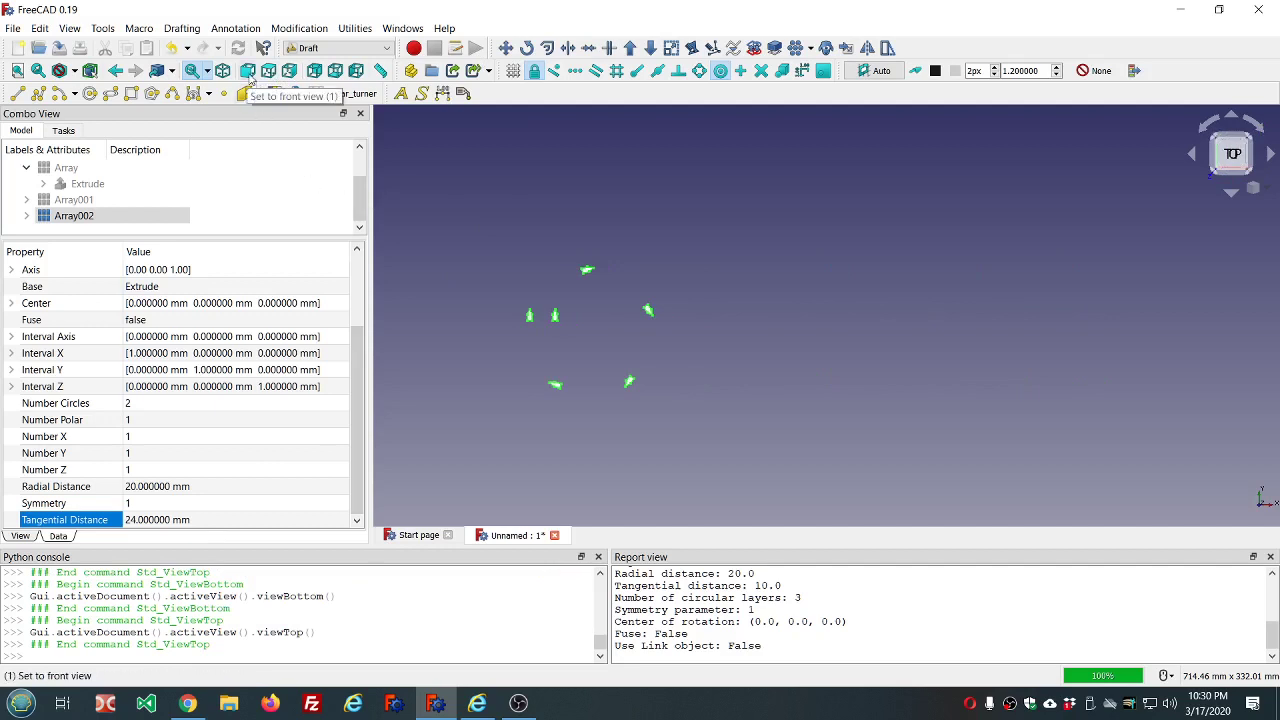
# Raise the circular array's Tangential Distance to 26 mm and bring it back down through 25 mm to 24 mm.
pyautogui.click(212, 520)
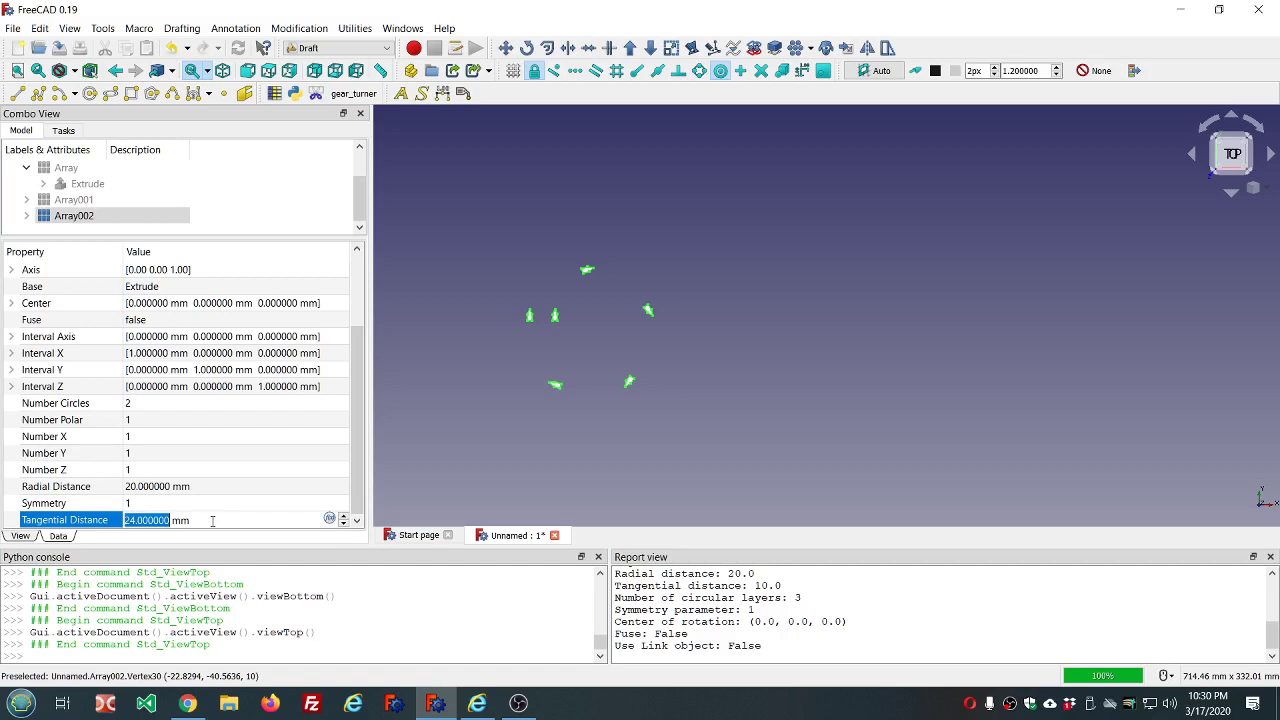
pyautogui.scroll(-1, 212, 520)
pyautogui.scroll(3, 212, 520)
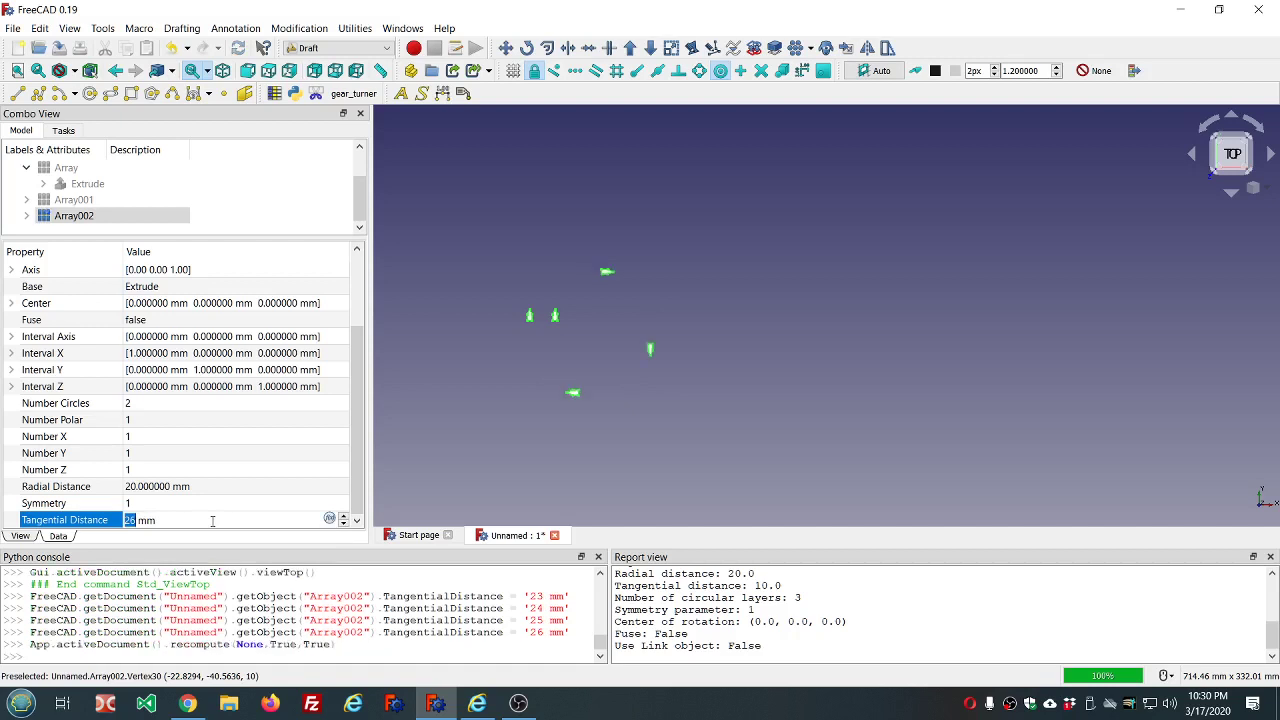
pyautogui.scroll(-1, 212, 520)
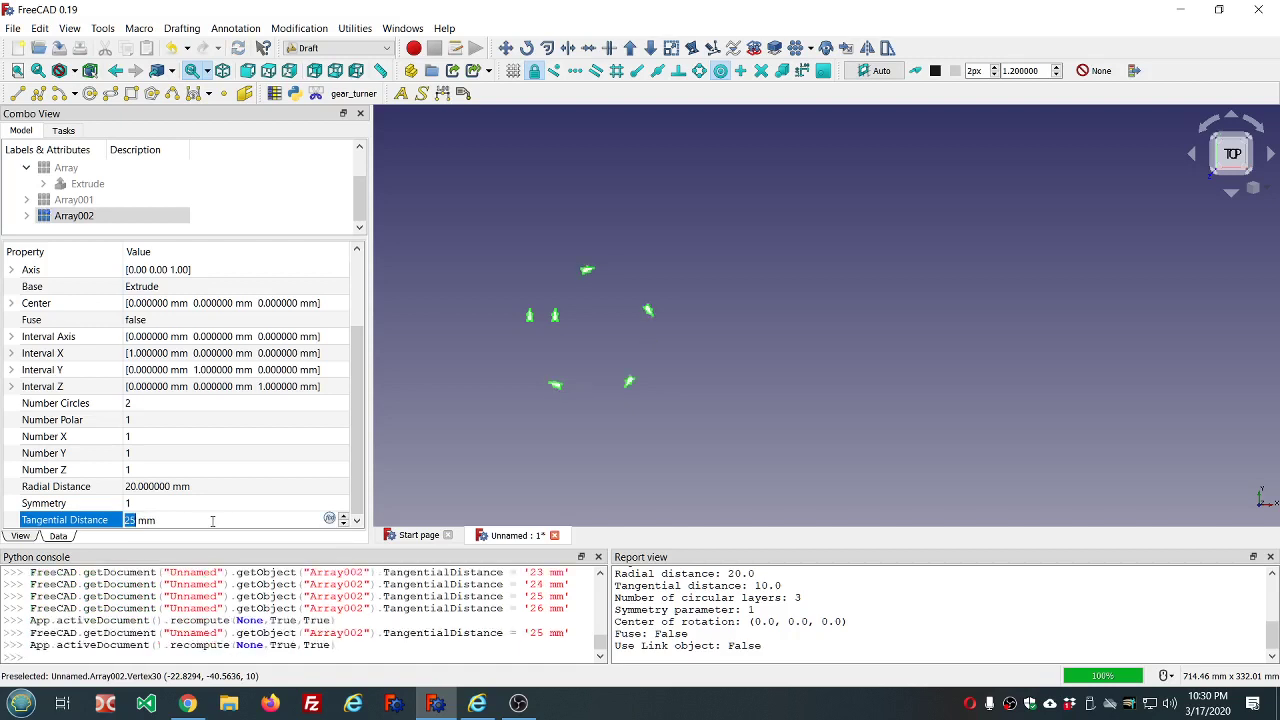
pyautogui.scroll(-1, 212, 520)
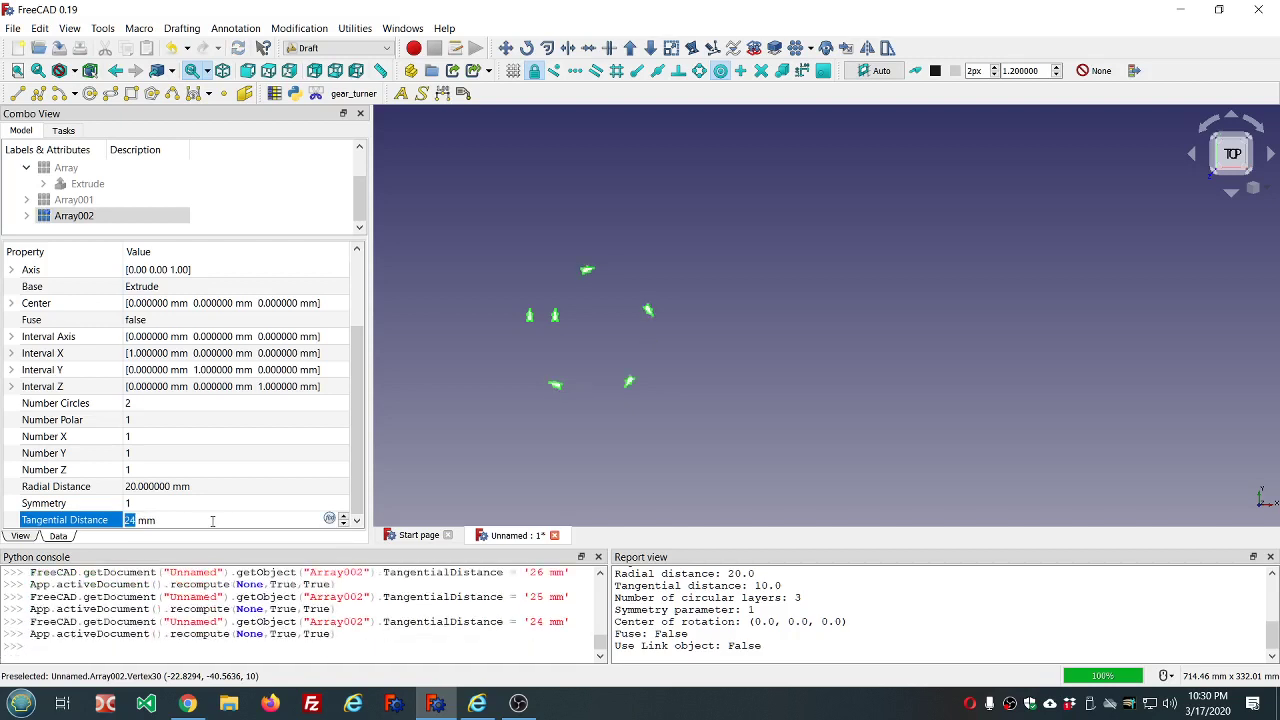
# Lower the circular array's Tangential Distance in 1 mm increments to 21 mm, comparing the ring at 22 and 23 mm.
pyautogui.scroll(-1, 212, 520)
pyautogui.scroll(-1, 212, 520)
pyautogui.scroll(-1, 212, 520)
pyautogui.scroll(2, 212, 520)
pyautogui.scroll(-2, 212, 520)
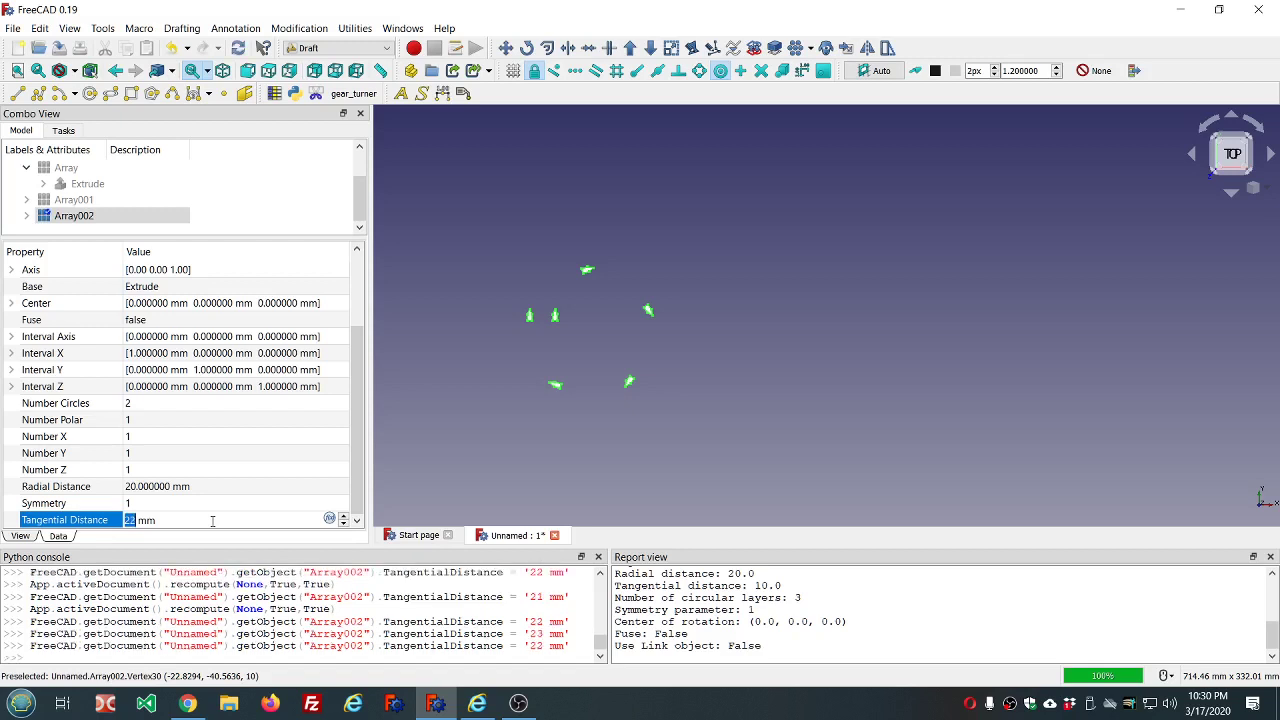
pyautogui.scroll(-3, 565, 423)
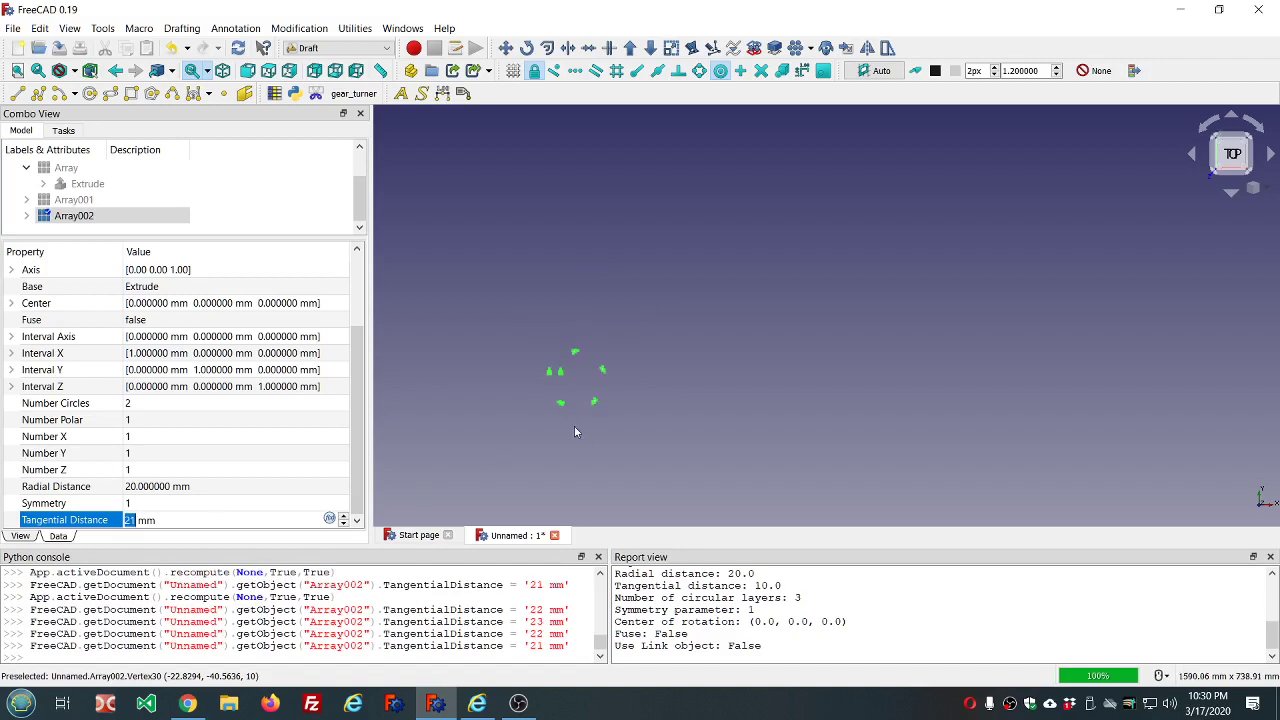
pyautogui.scroll(3, 576, 432)
# Reduce the circular array's Tangential Distance to 20 mm, compare the spacing of the copies, and lower it further to 17 mm.
pyautogui.click(202, 520)
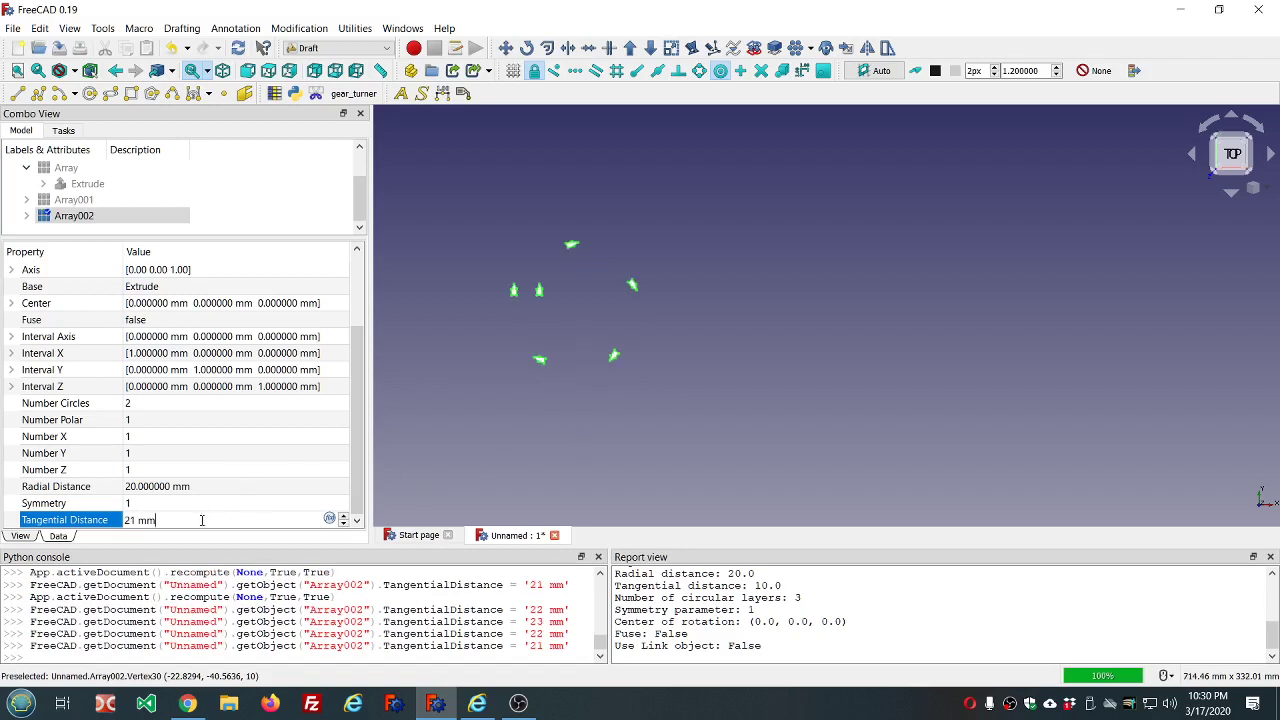
pyautogui.scroll(-1, 202, 520)
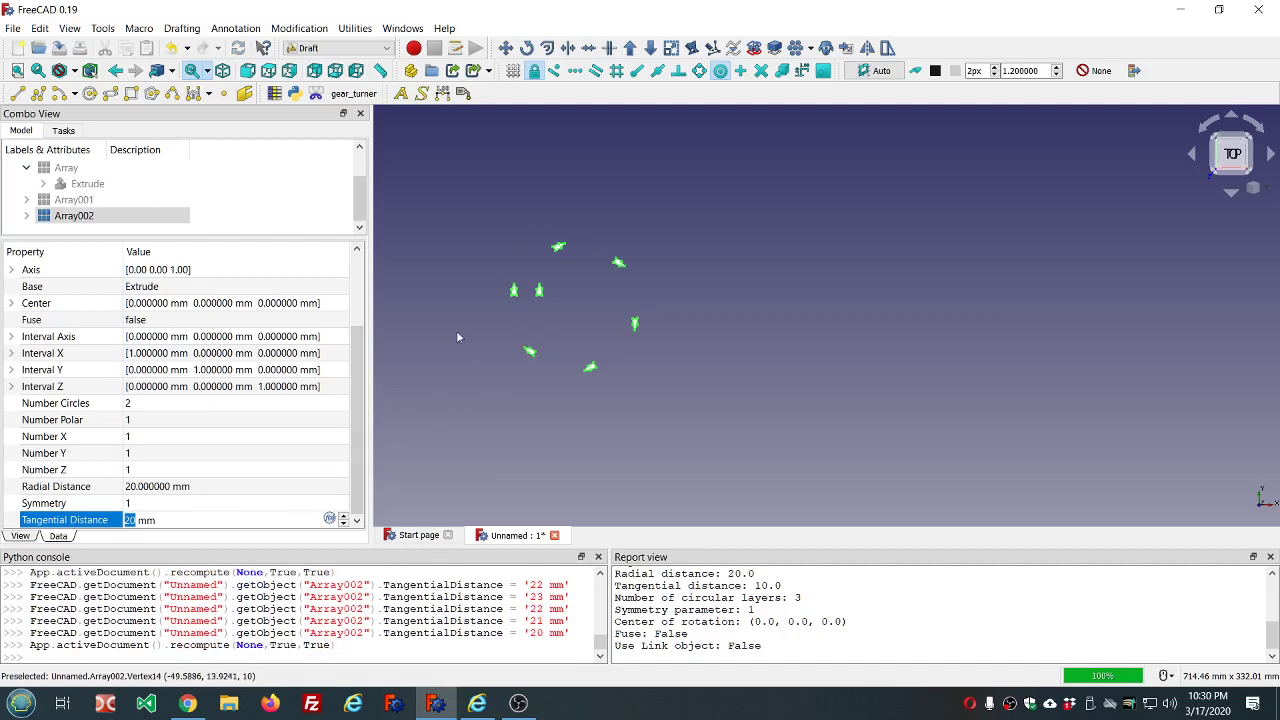
pyautogui.scroll(-4, 432, 366)
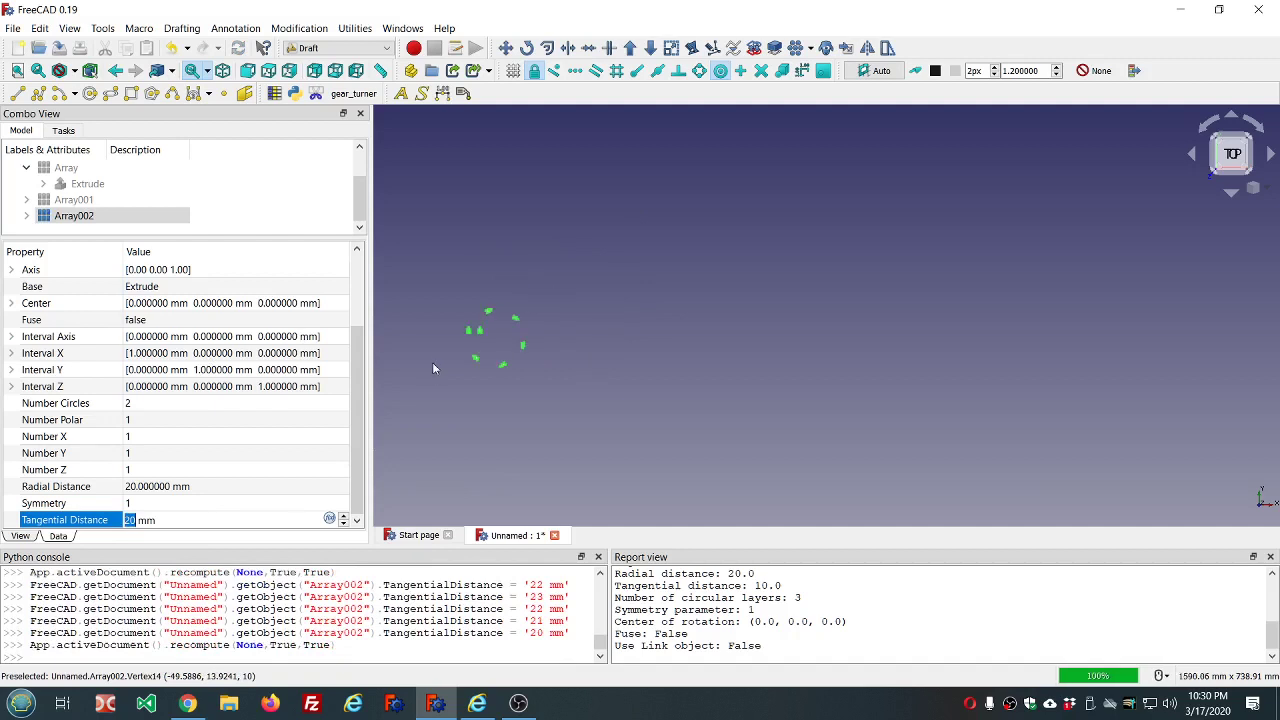
pyautogui.scroll(4, 448, 370)
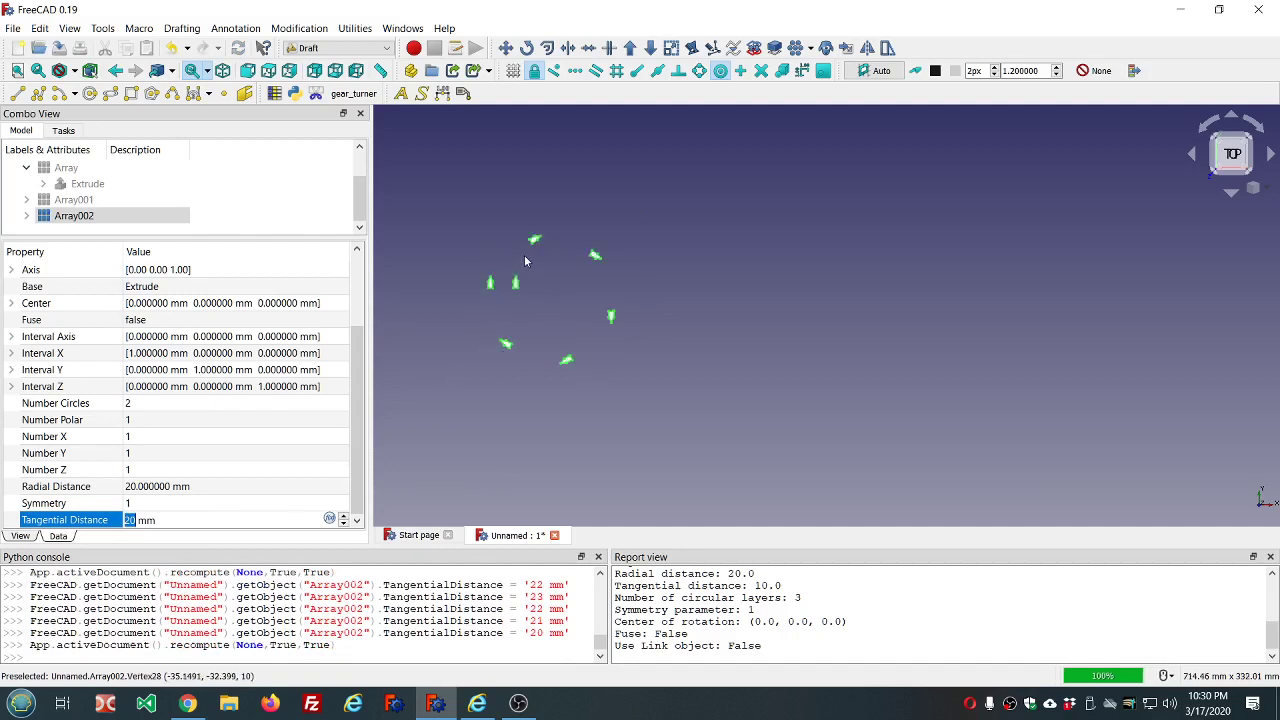
pyautogui.click(242, 517)
pyautogui.scroll(-3, 242, 517)
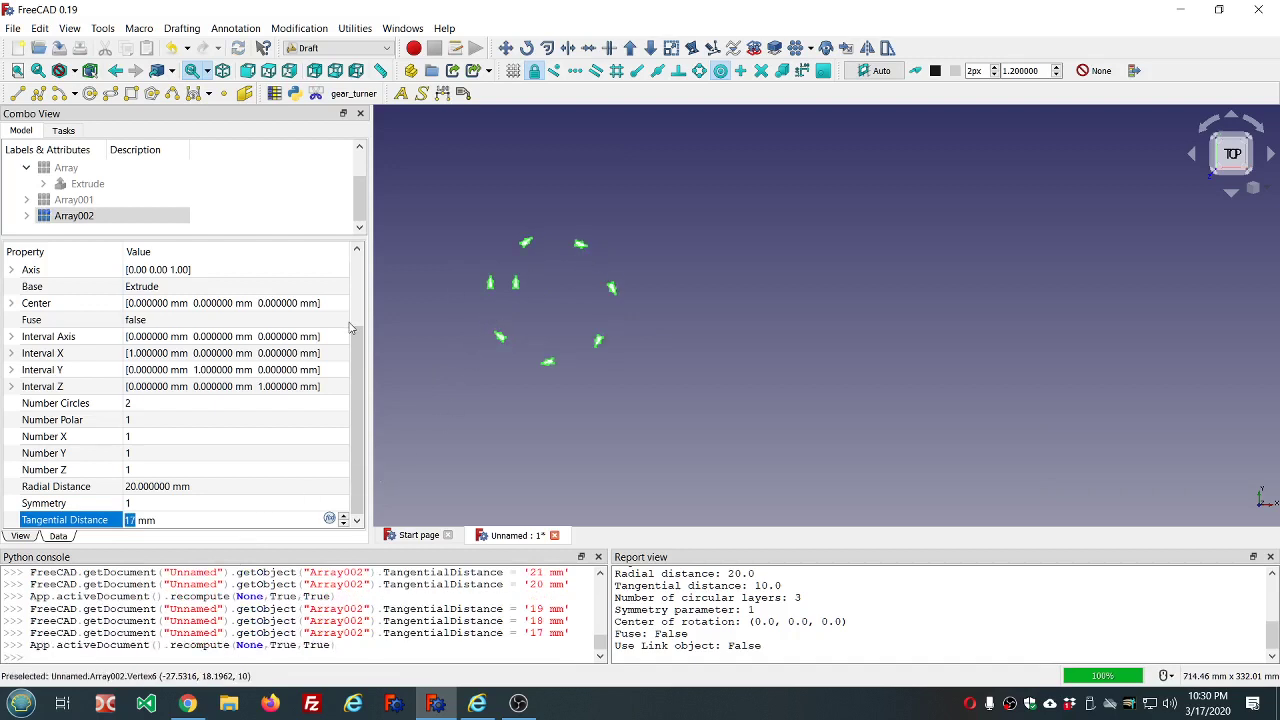
# Set the circular array's Symmetry to 6 and clear the selection to see the updated ring.
pyautogui.click(215, 503)
pyautogui.scroll(4, 463, 319)
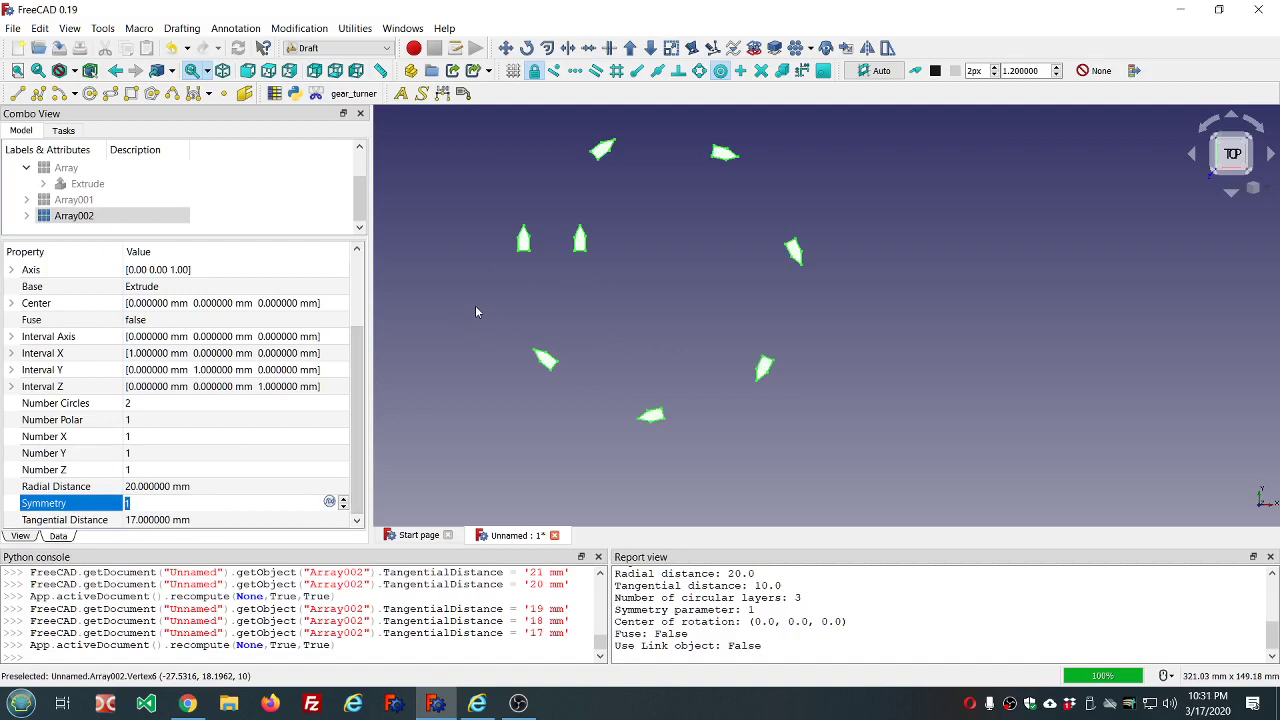
pyautogui.click(545, 360)
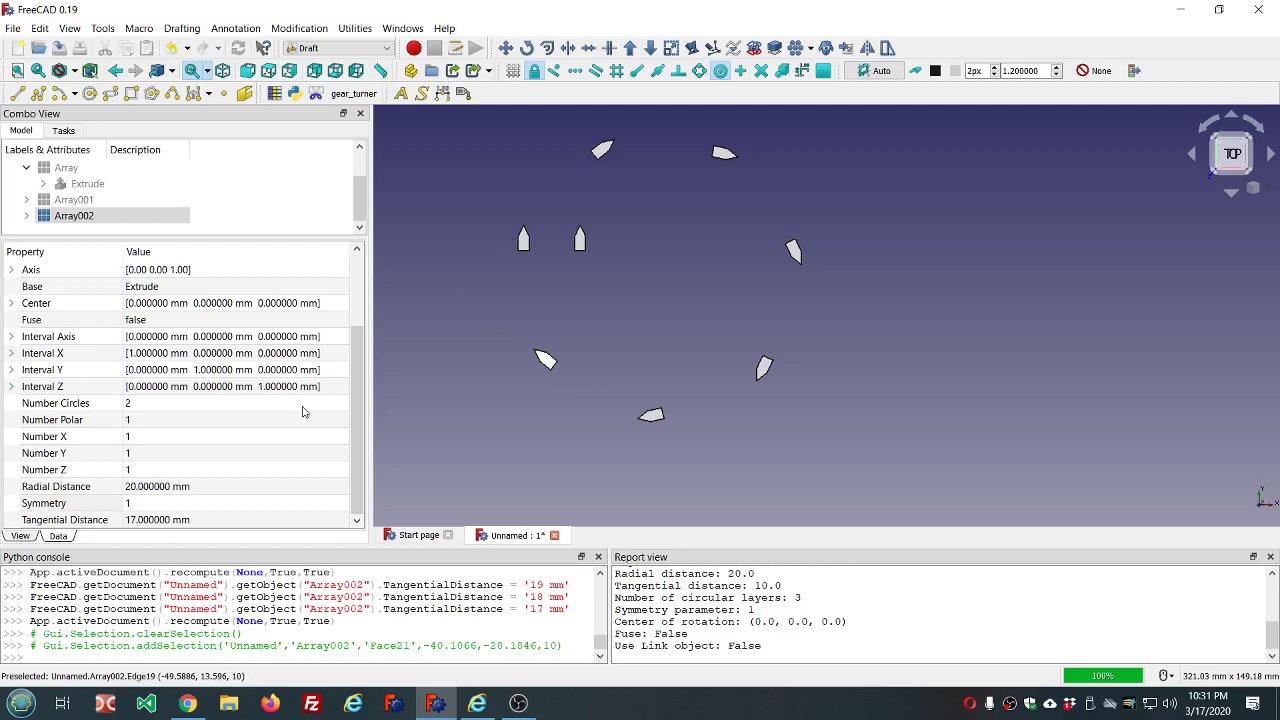
pyautogui.click(256, 503)
pyautogui.scroll(5, 256, 503)
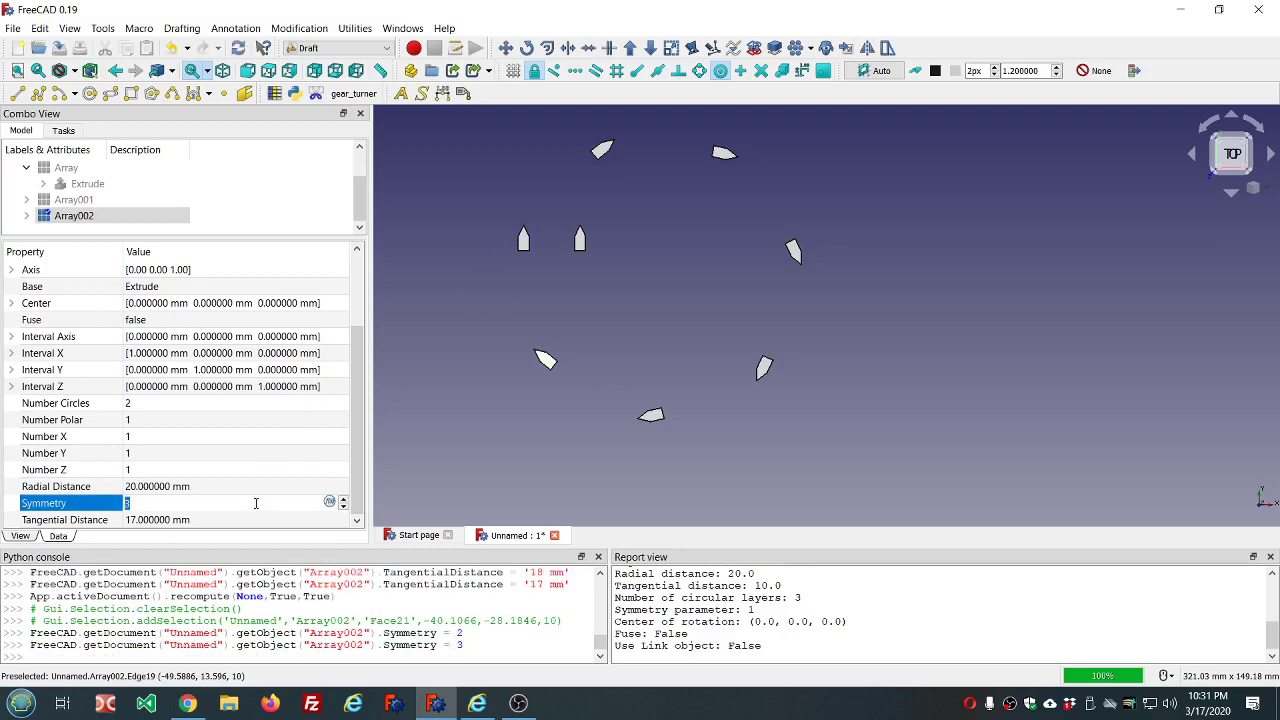
pyautogui.click(466, 450)
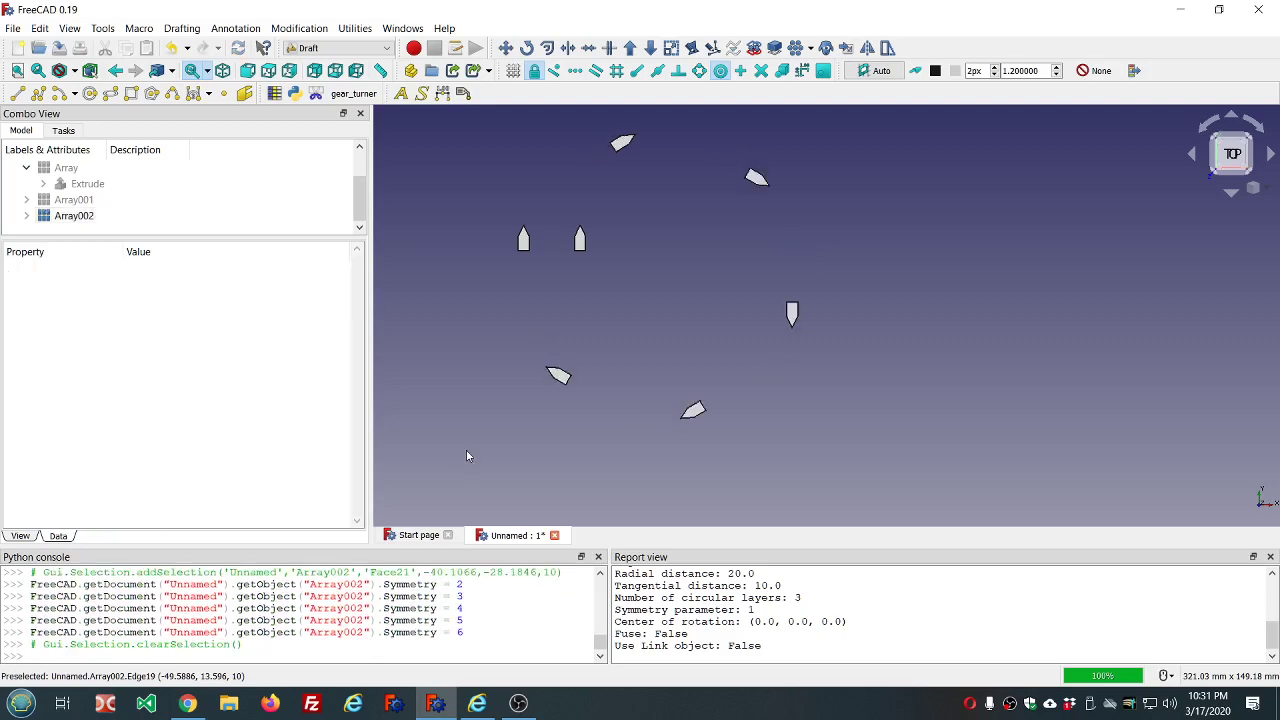
# Reselect the circular array and examine individual outer-ring copies and the Radial Distance property to understand the symmetry setting.
pyautogui.click(74, 216)
pyautogui.scroll(-1, 180, 517)
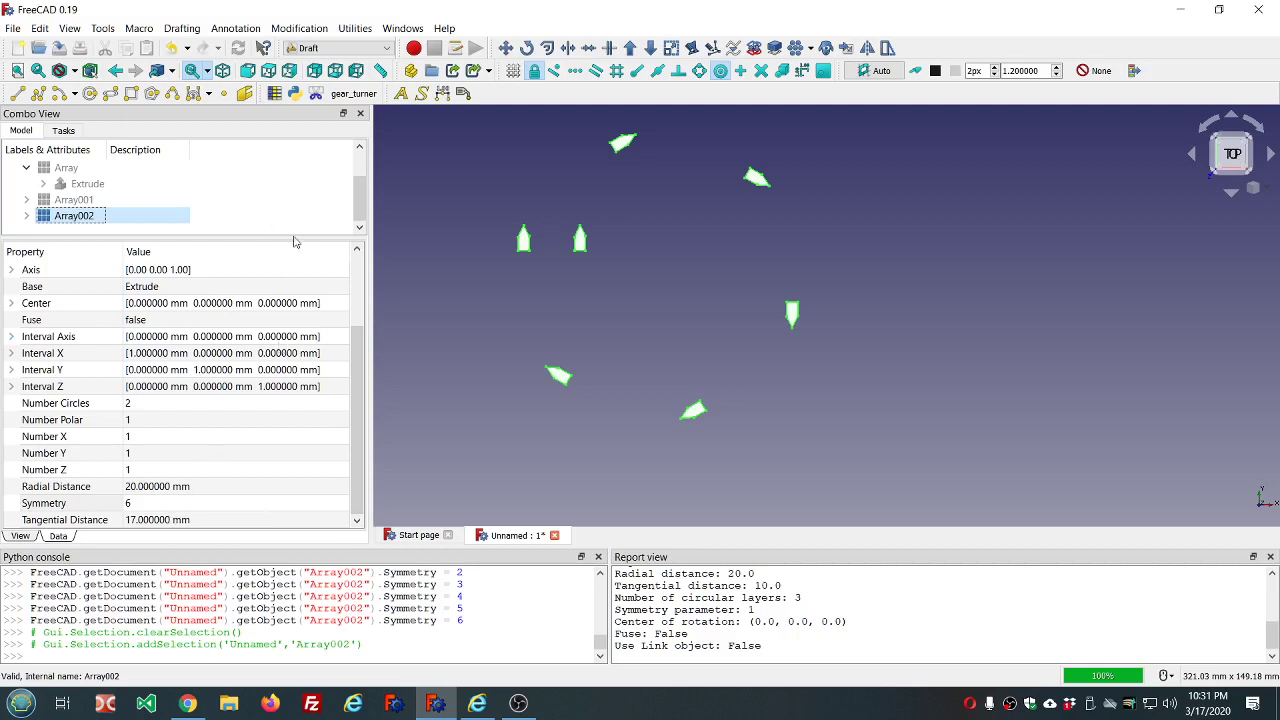
pyautogui.click(521, 244)
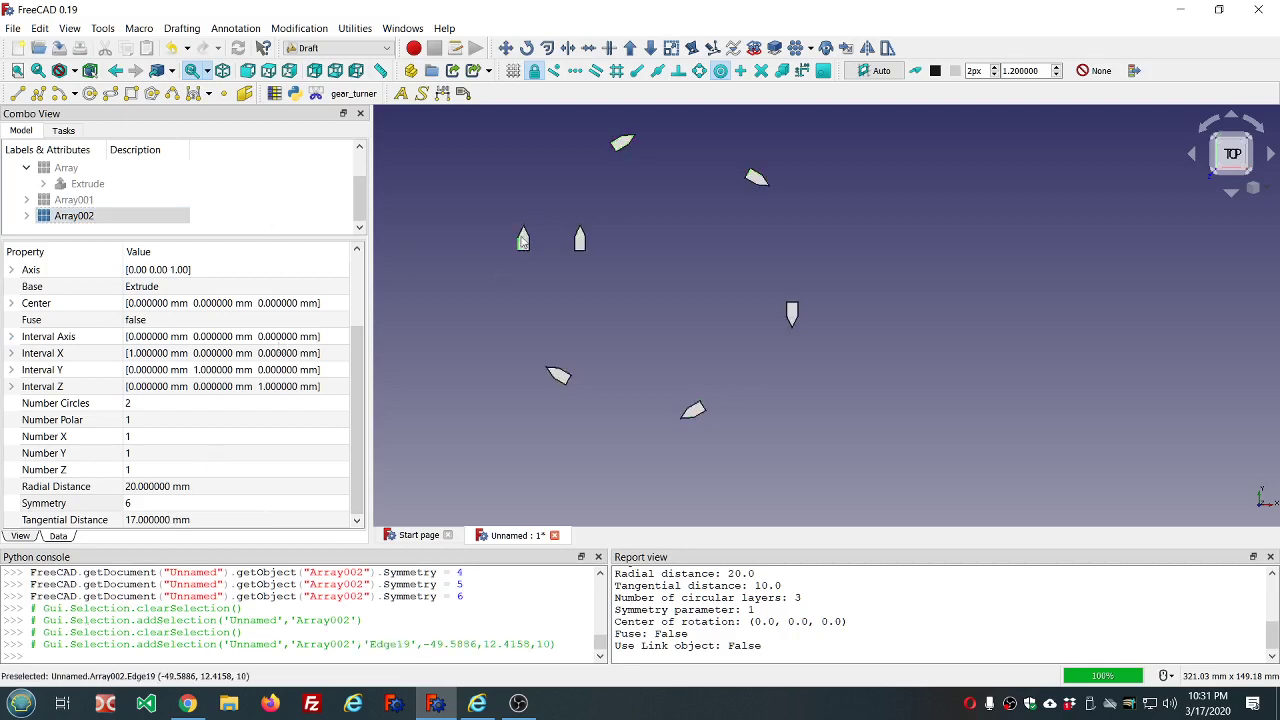
pyautogui.click(627, 147)
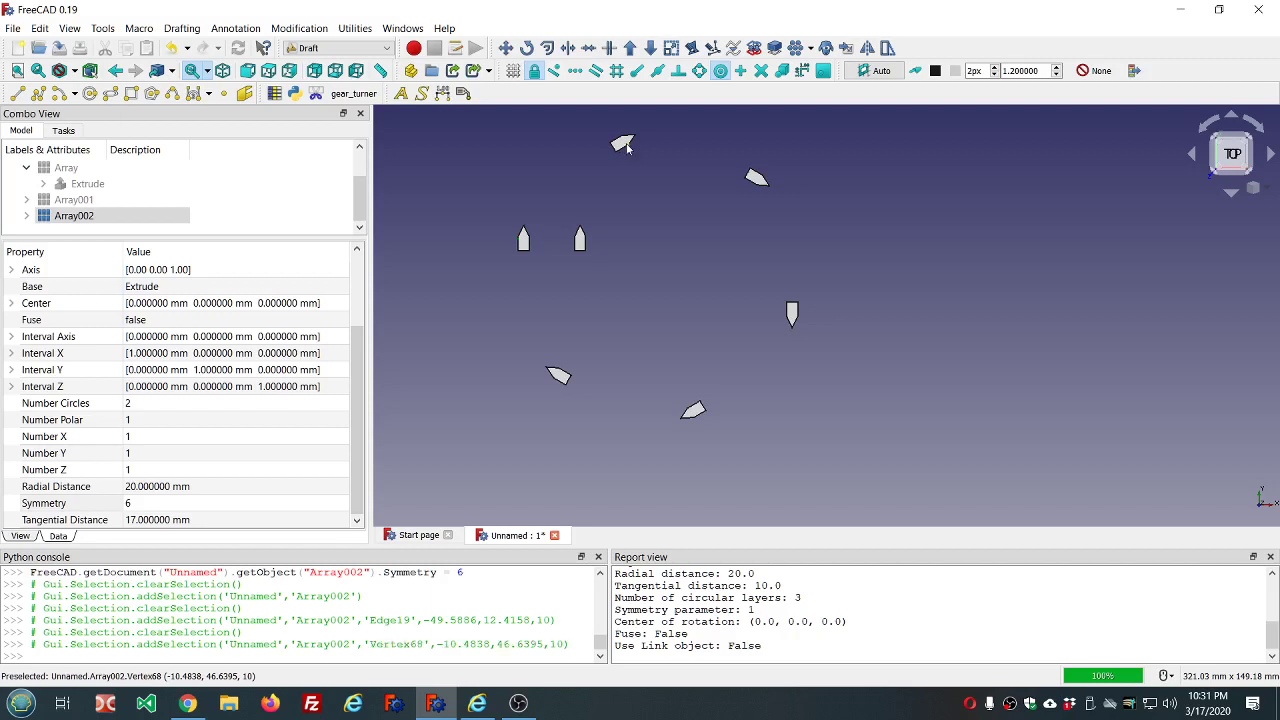
pyautogui.click(757, 178)
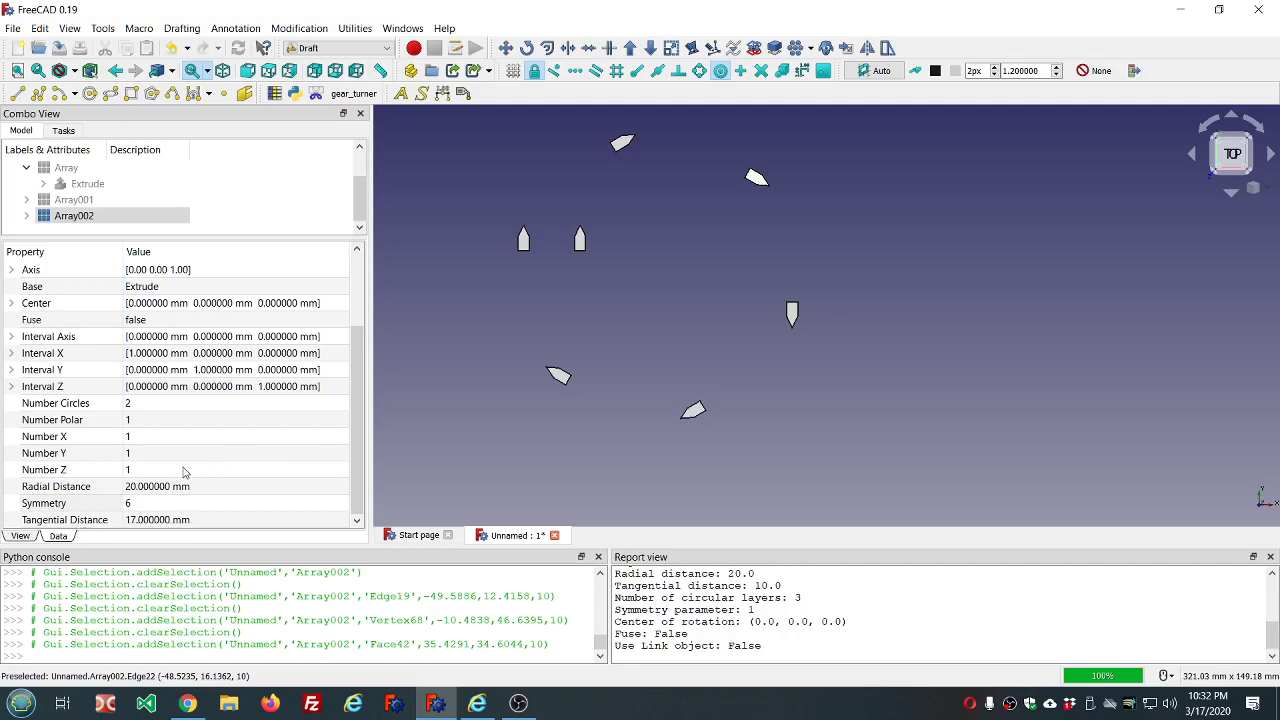
pyautogui.click(142, 487)
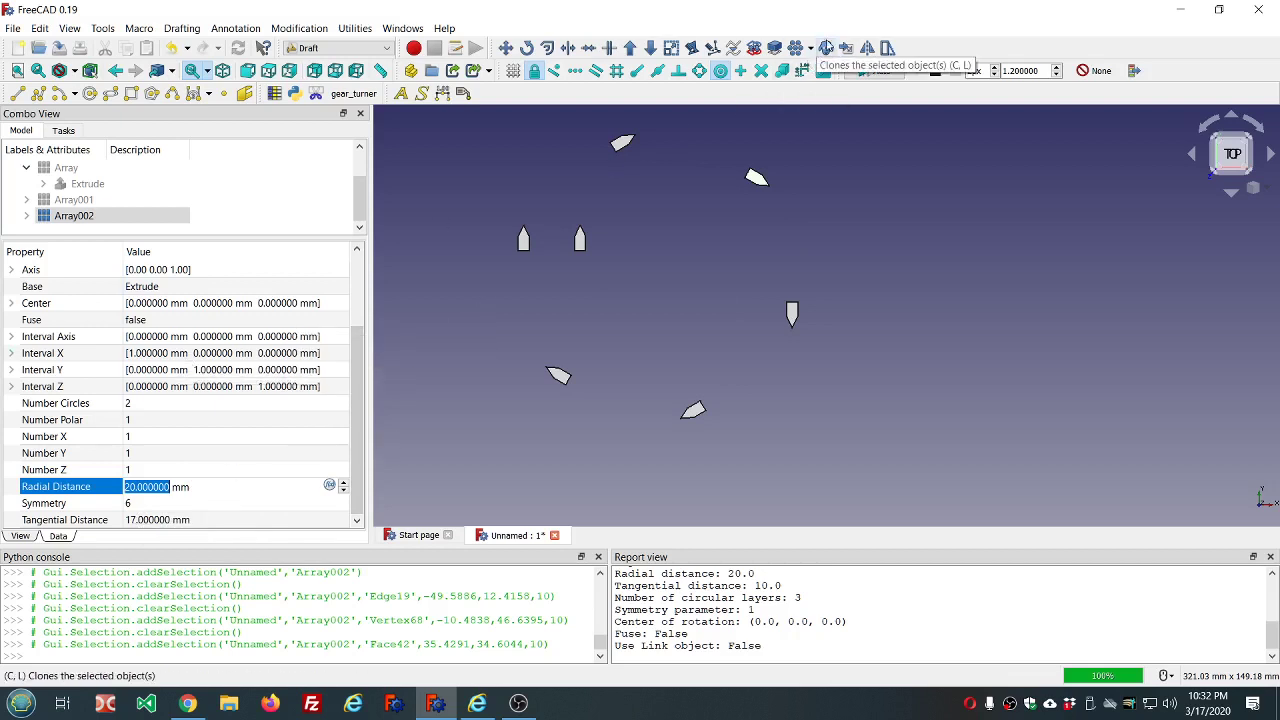
# Clone the circular array and set the clone's placement Angle to 60° about the Z axis.
pyautogui.click(826, 49)
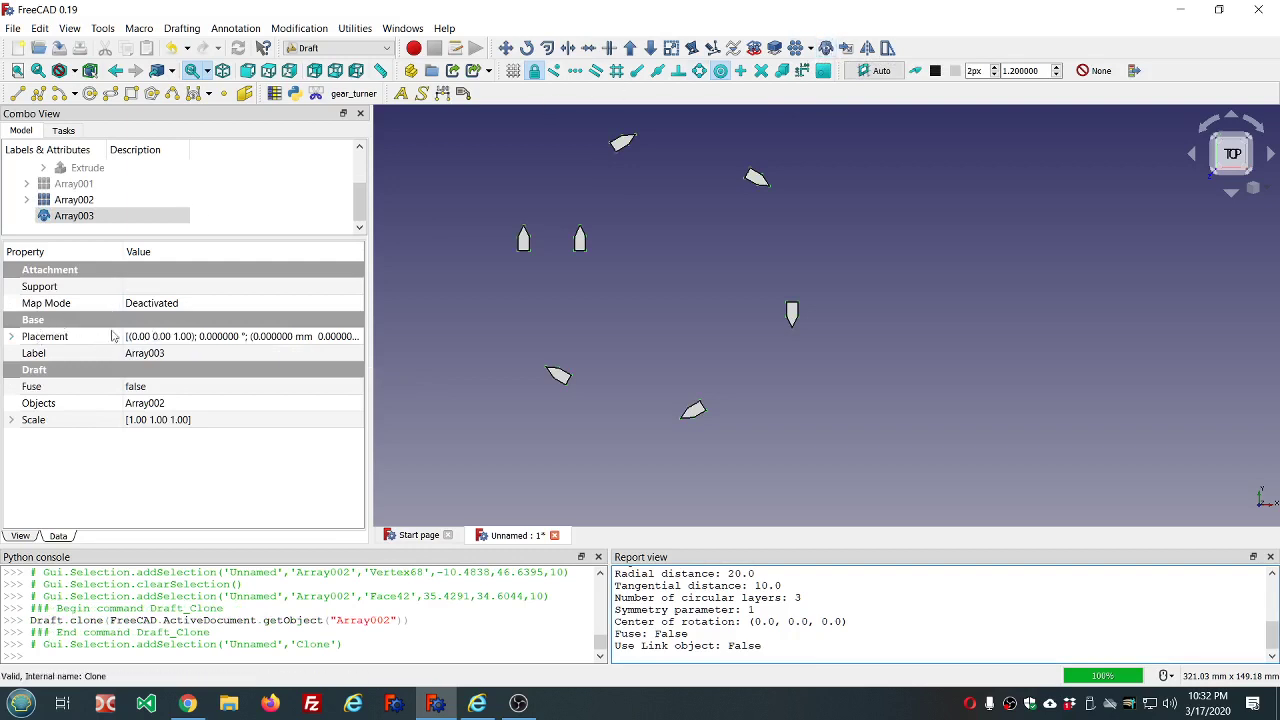
pyautogui.click(10, 340)
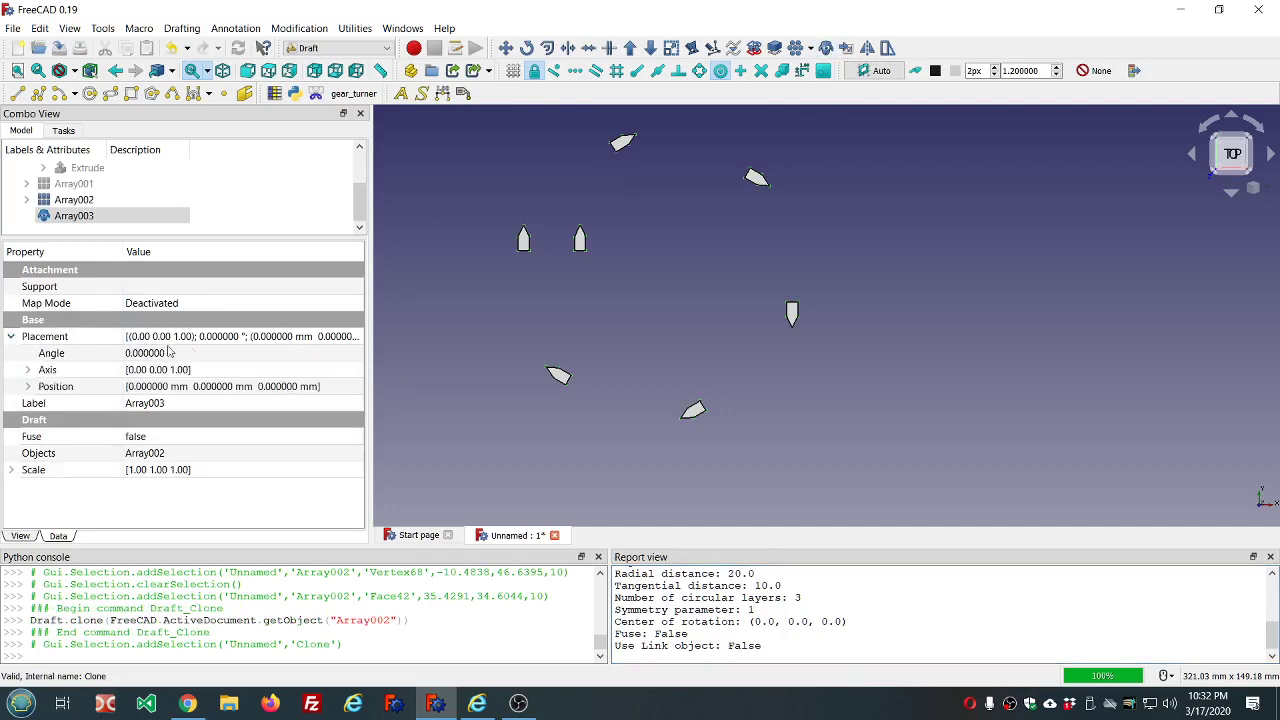
pyautogui.click(212, 352)
pyautogui.scroll(20, 212, 352)
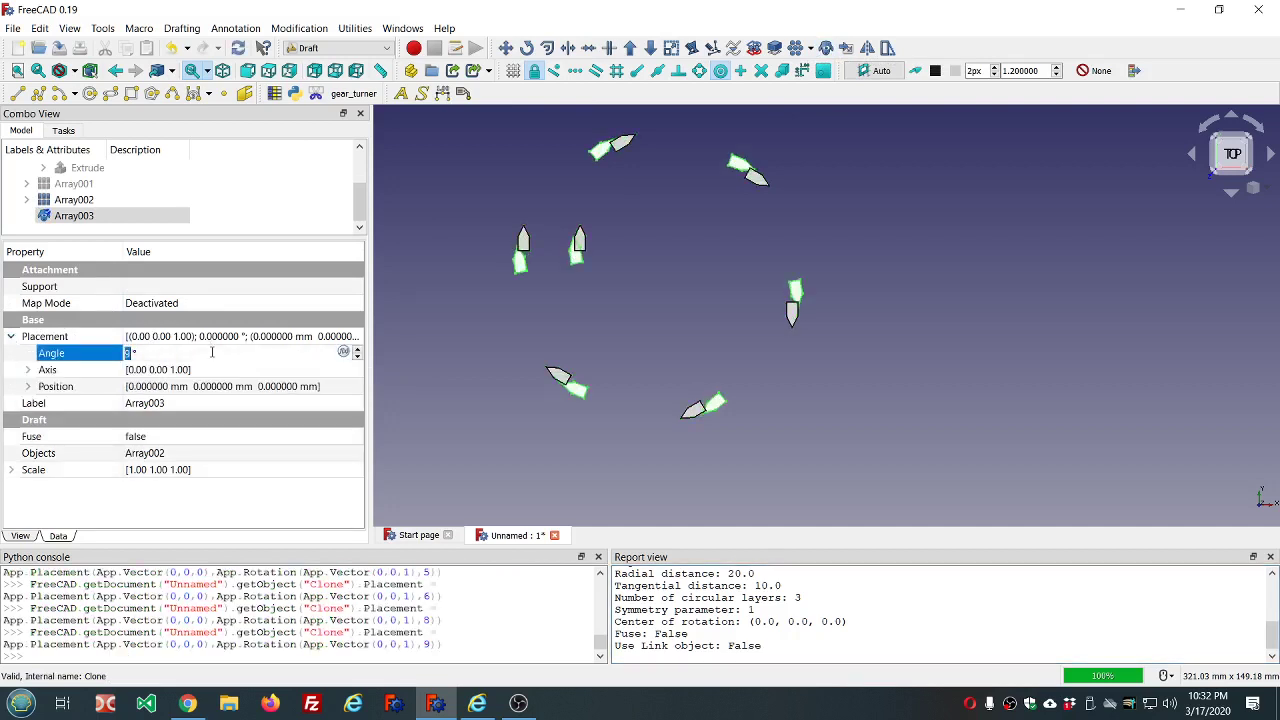
pyautogui.scroll(16, 212, 352)
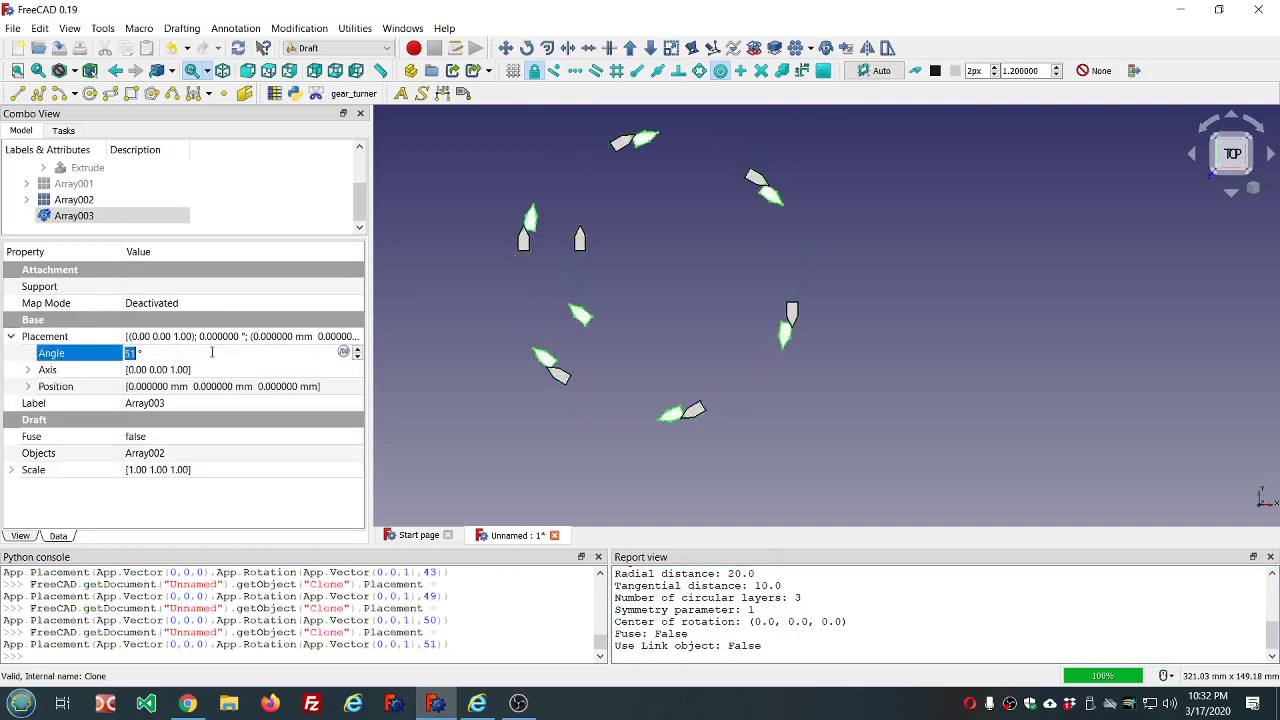
pyautogui.scroll(1, 212, 352)
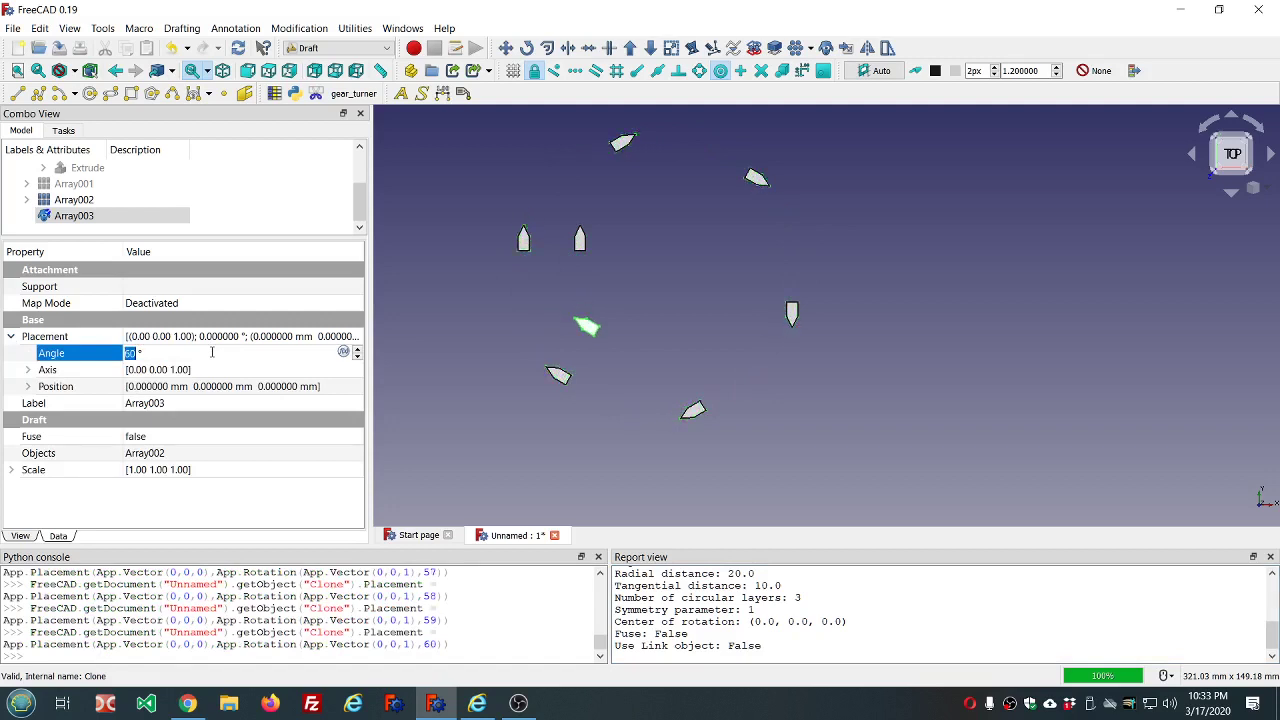
# Lower the original circular array's Symmetry to 1 and clear the selection to compare it with the rotated clone.
pyautogui.click(65, 205)
pyautogui.scroll(-3, 197, 413)
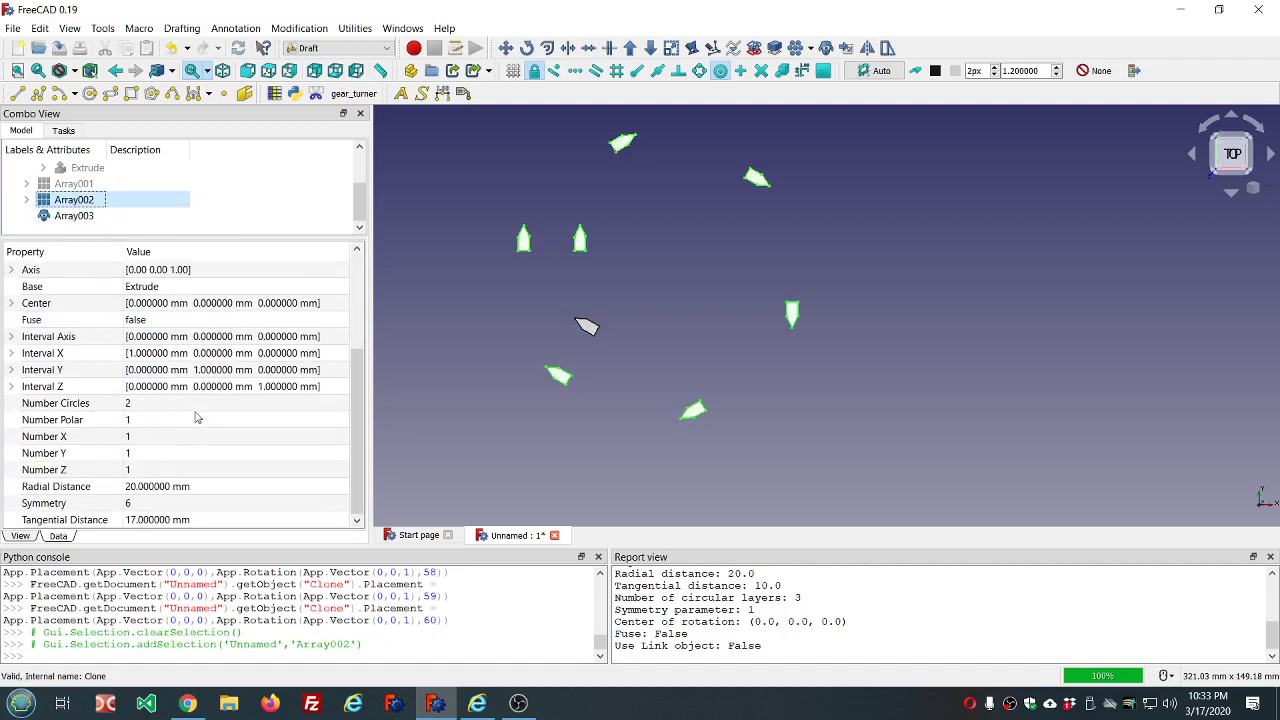
pyautogui.click(203, 508)
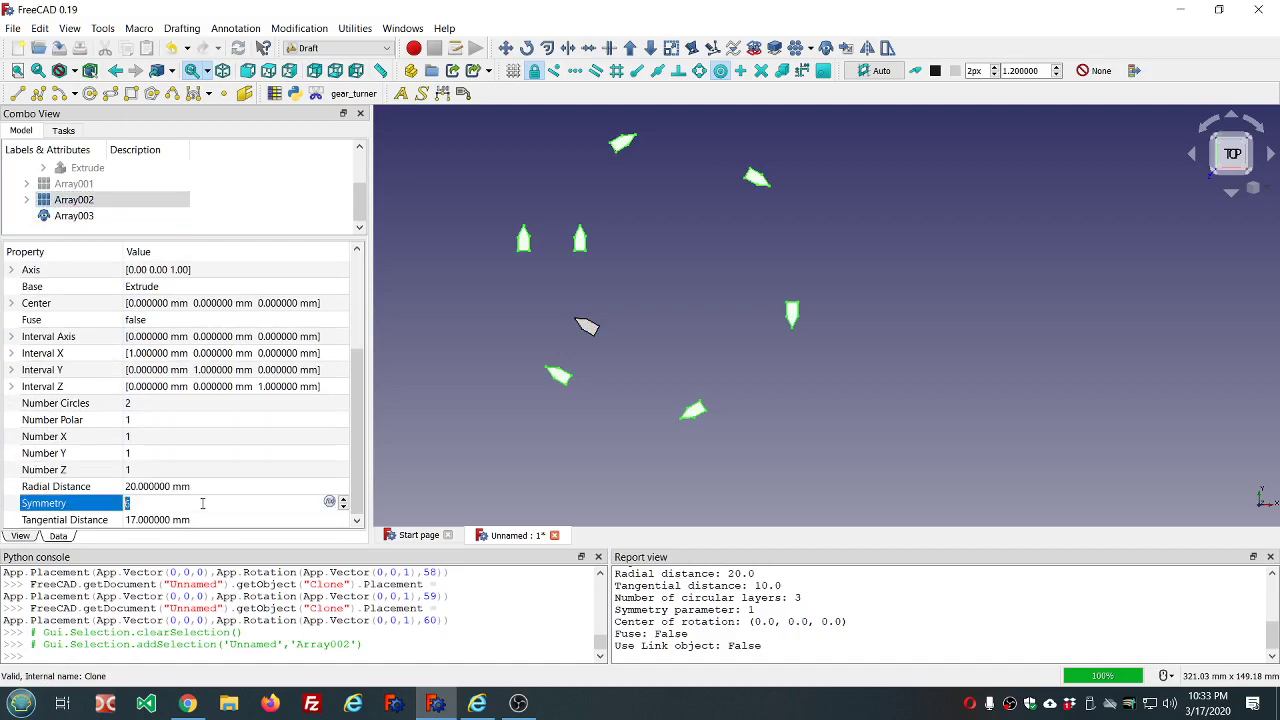
pyautogui.scroll(-1, 202, 504)
pyautogui.scroll(-2, 202, 504)
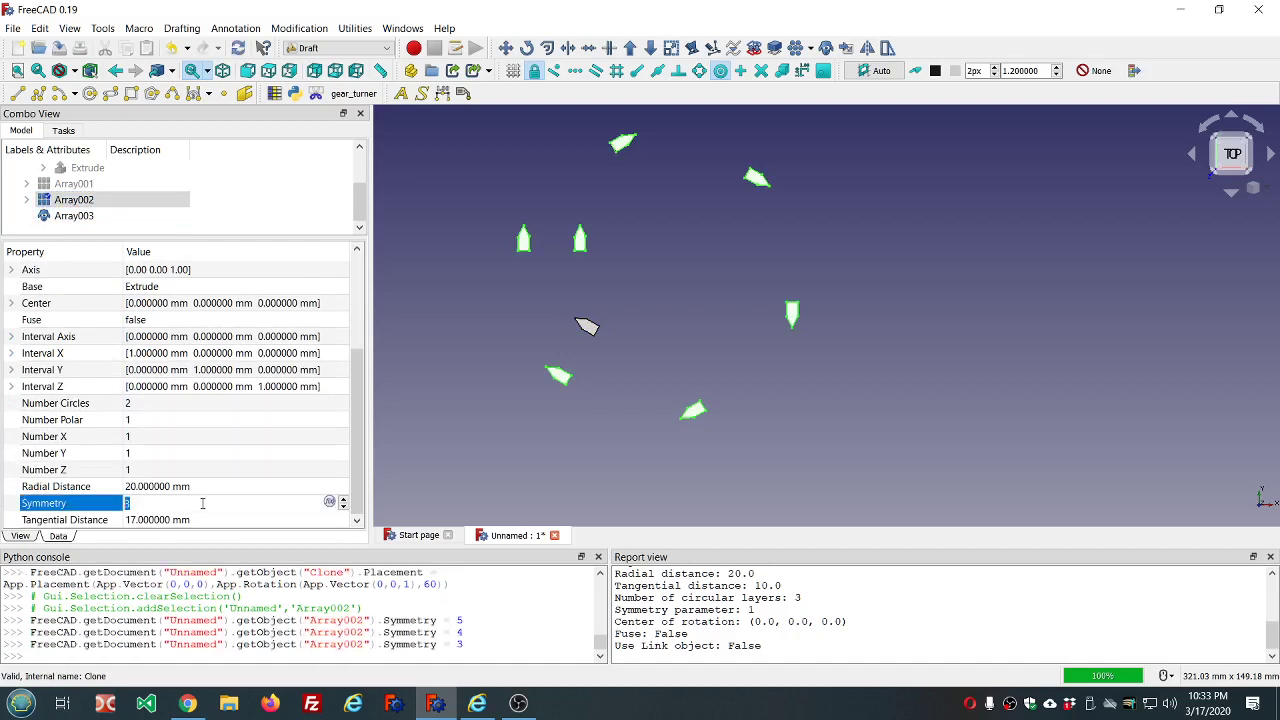
pyautogui.scroll(1, 202, 504)
pyautogui.scroll(-3, 202, 504)
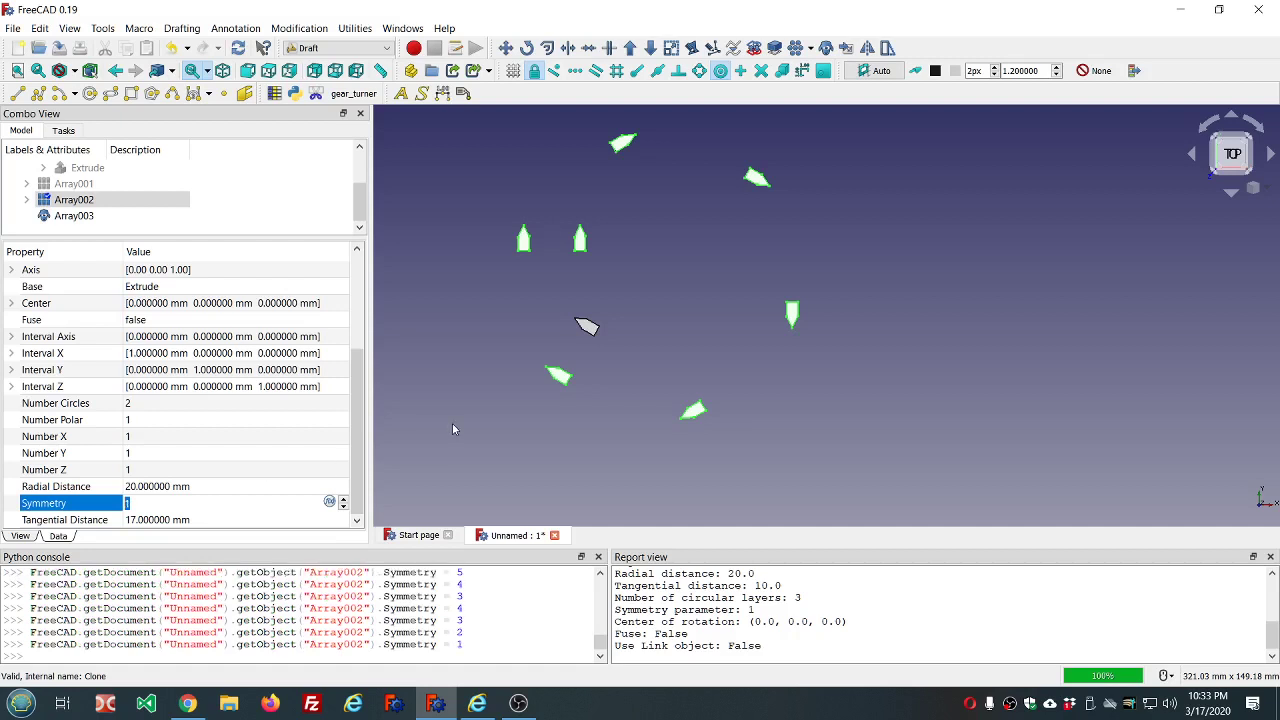
pyautogui.click(444, 483)
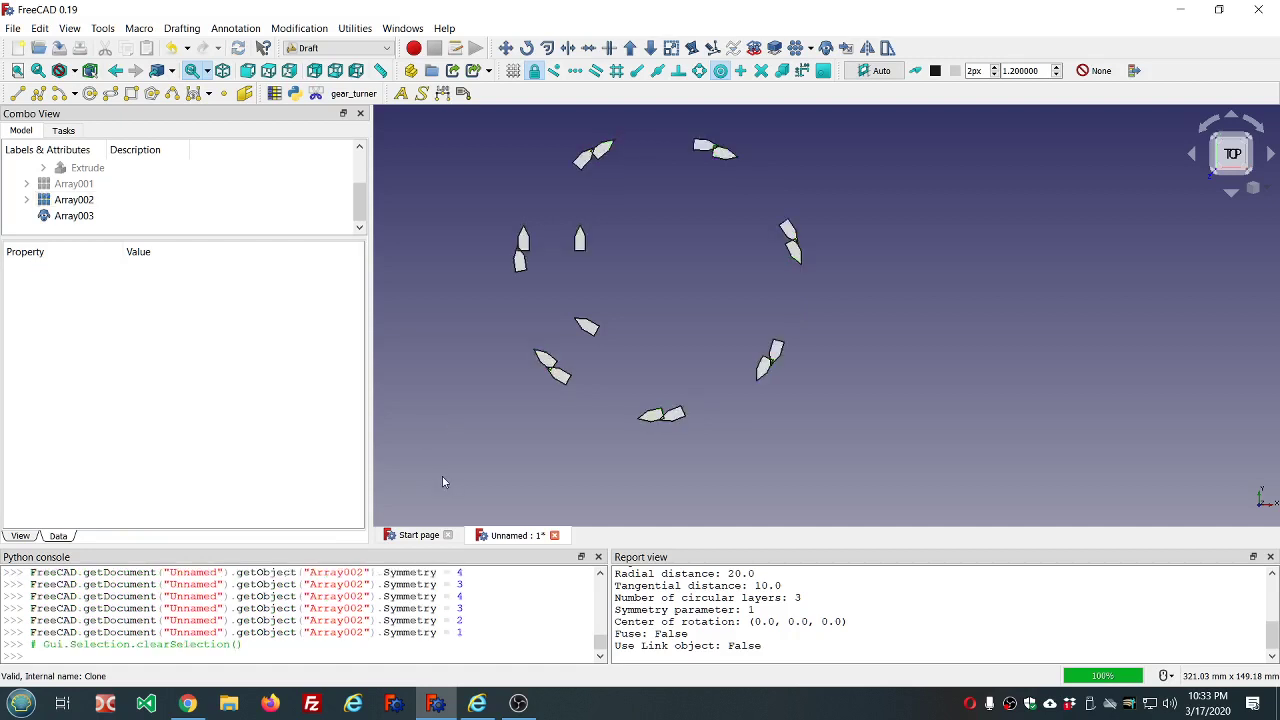
# Reset the clone's placement Angle to 0° and clear the selection.
pyautogui.click(76, 216)
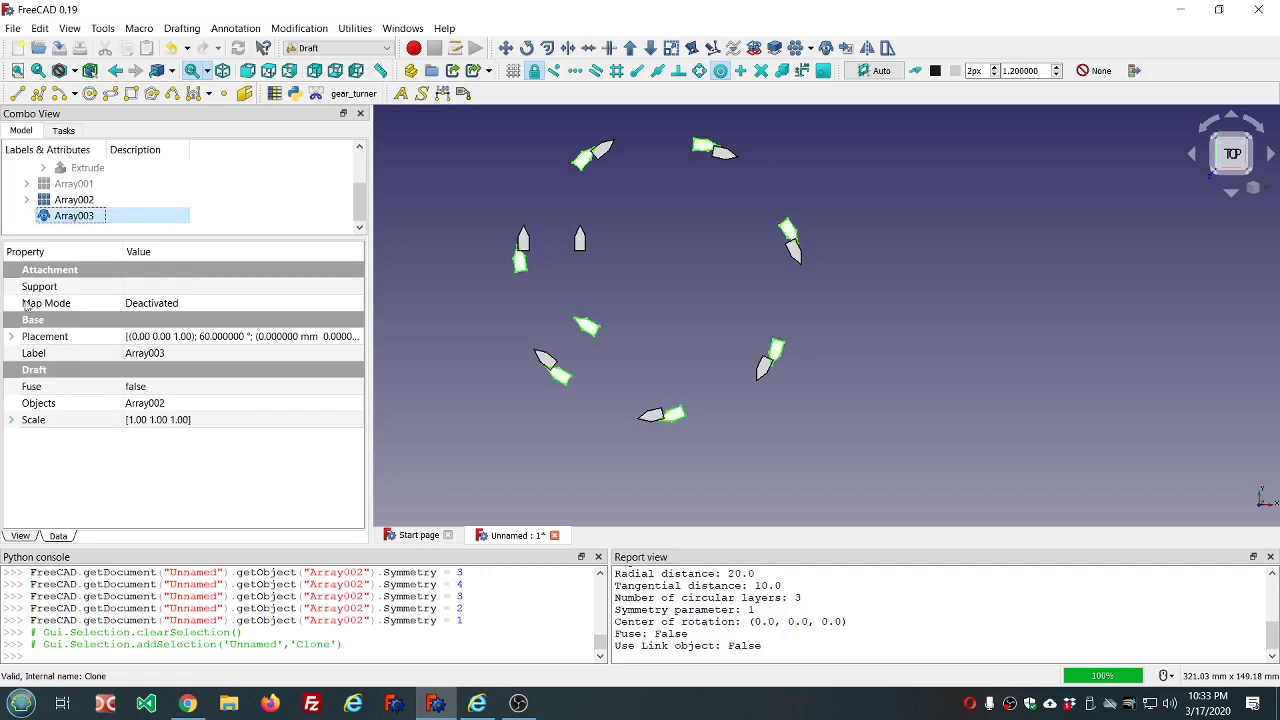
pyautogui.click(12, 337)
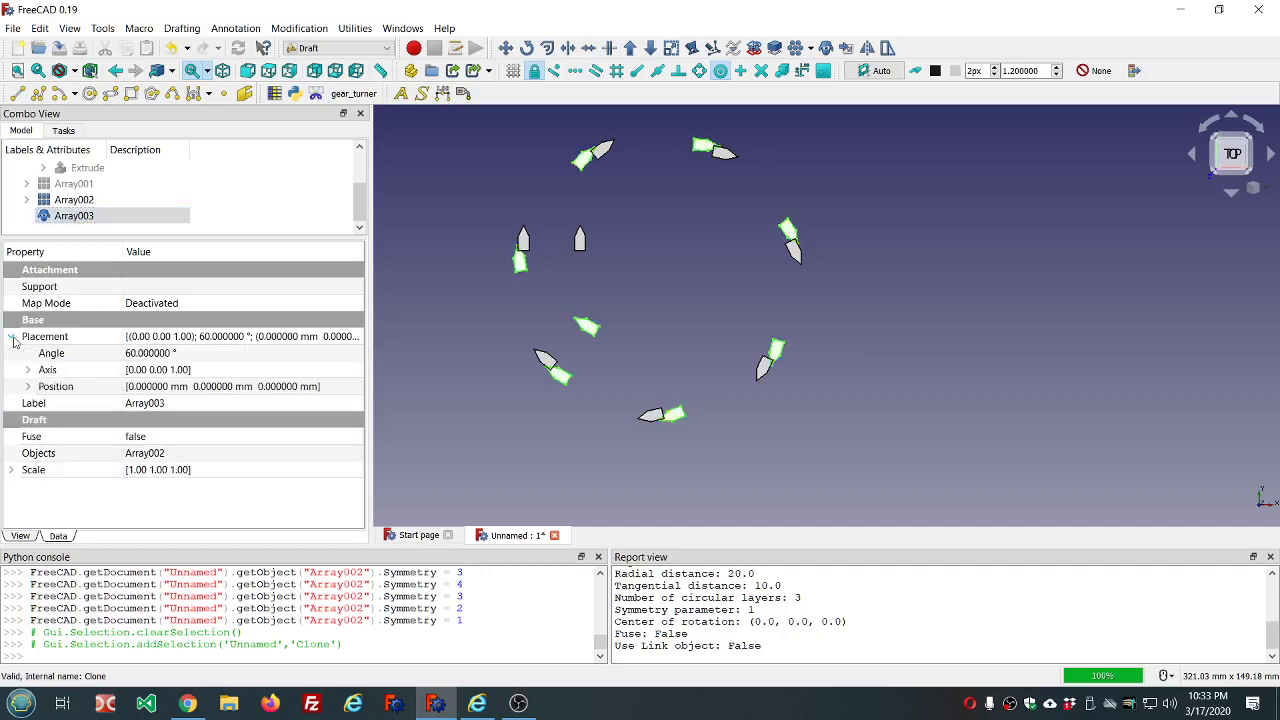
pyautogui.click(216, 354)
pyautogui.write('0')
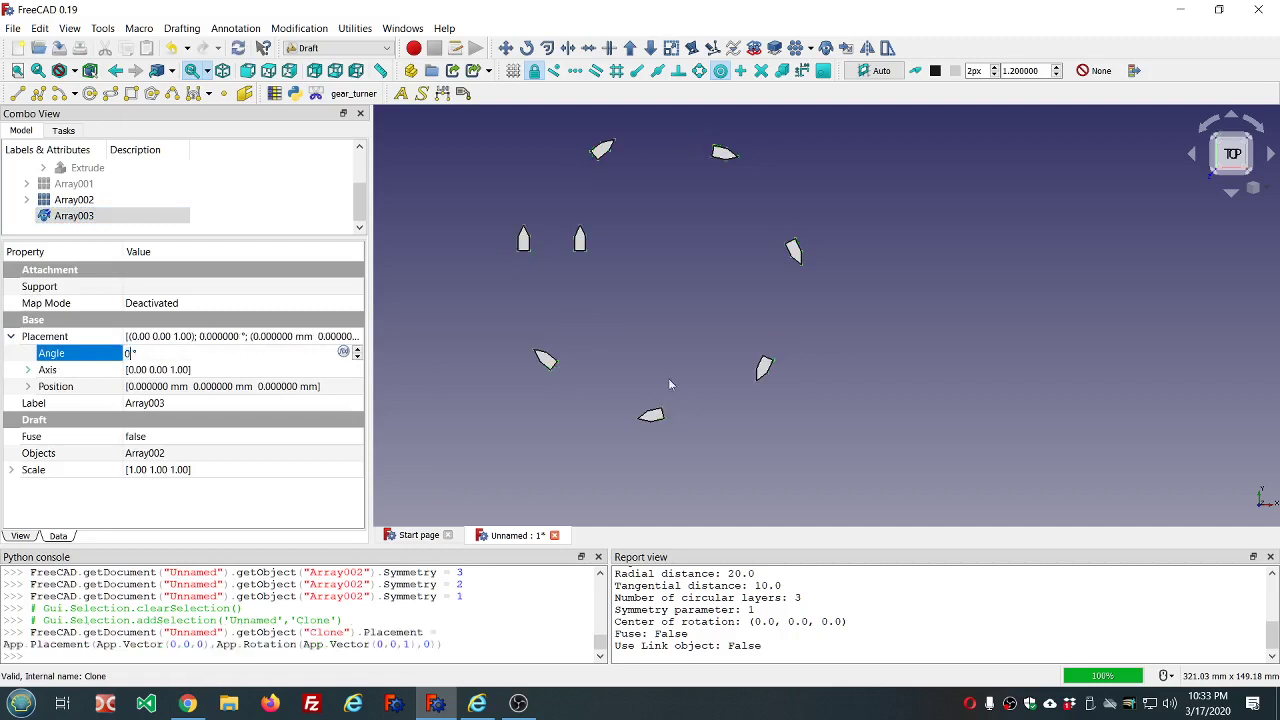
pyautogui.click(958, 373)
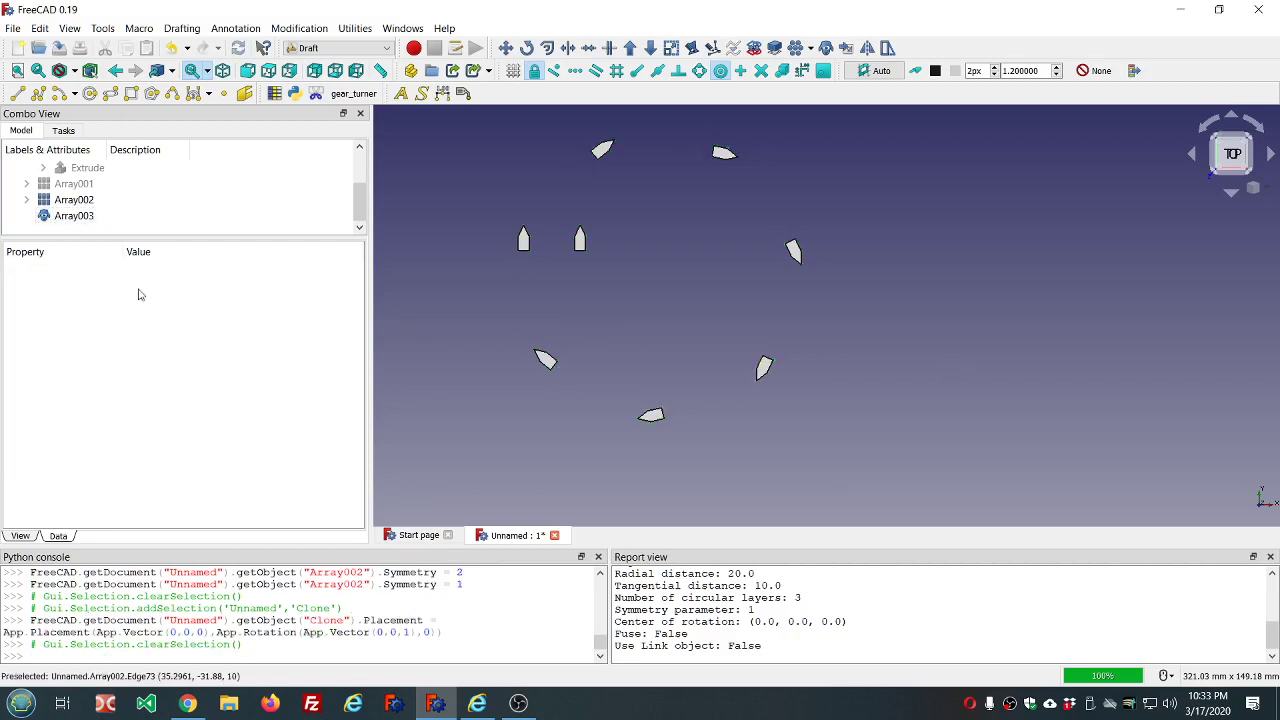
# Set the original circular array's Symmetry to 2 and deselect it to see the changed ring.
pyautogui.click(66, 205)
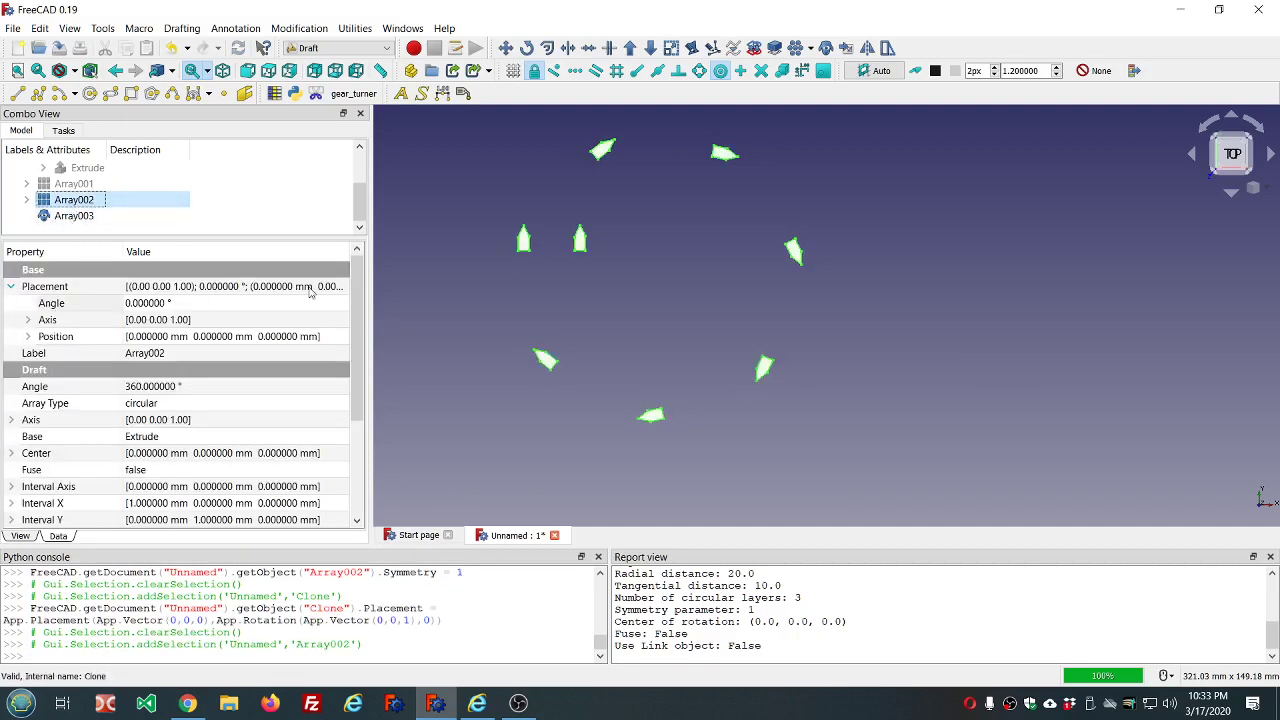
pyautogui.scroll(-3, 280, 480)
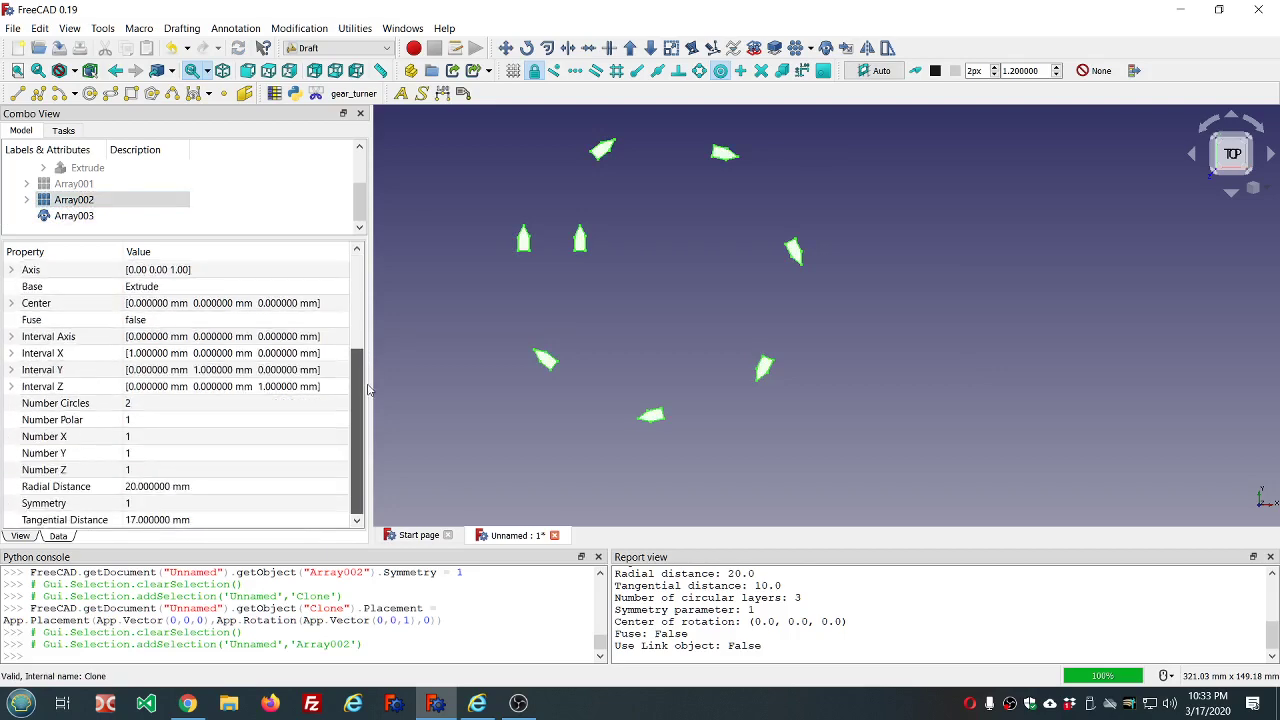
pyautogui.click(240, 504)
pyautogui.scroll(1, 240, 504)
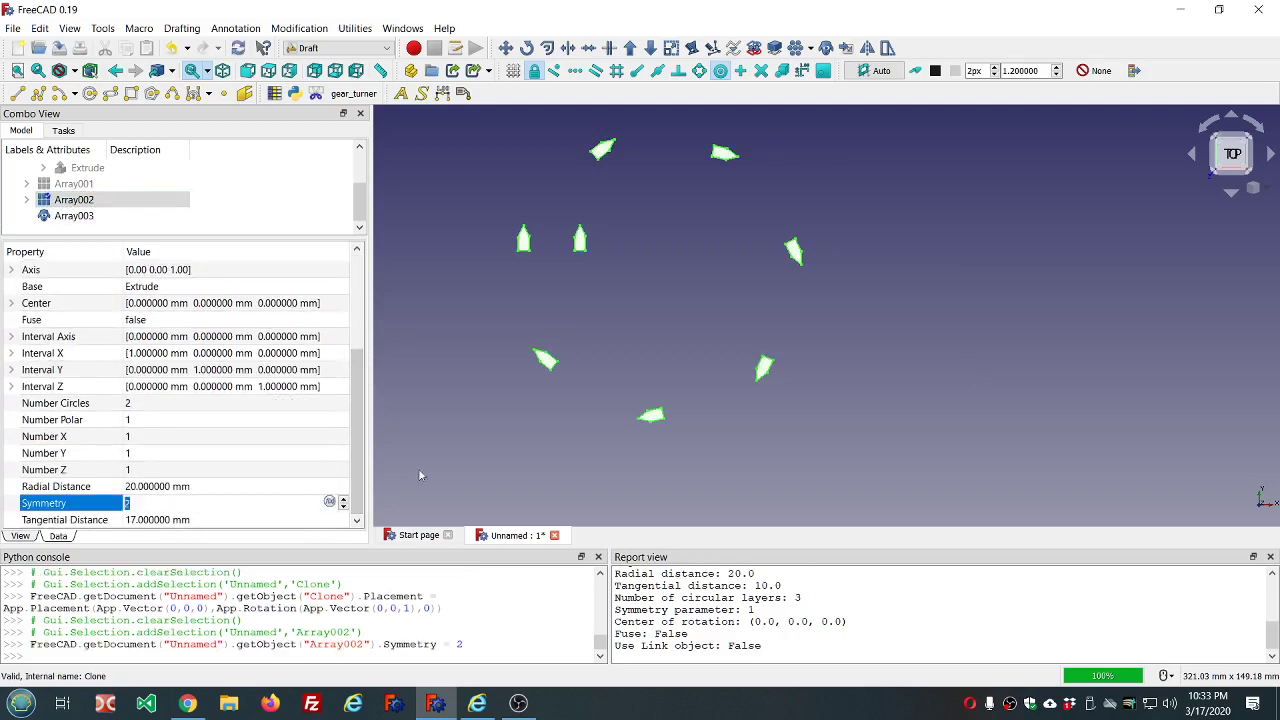
pyautogui.click(466, 462)
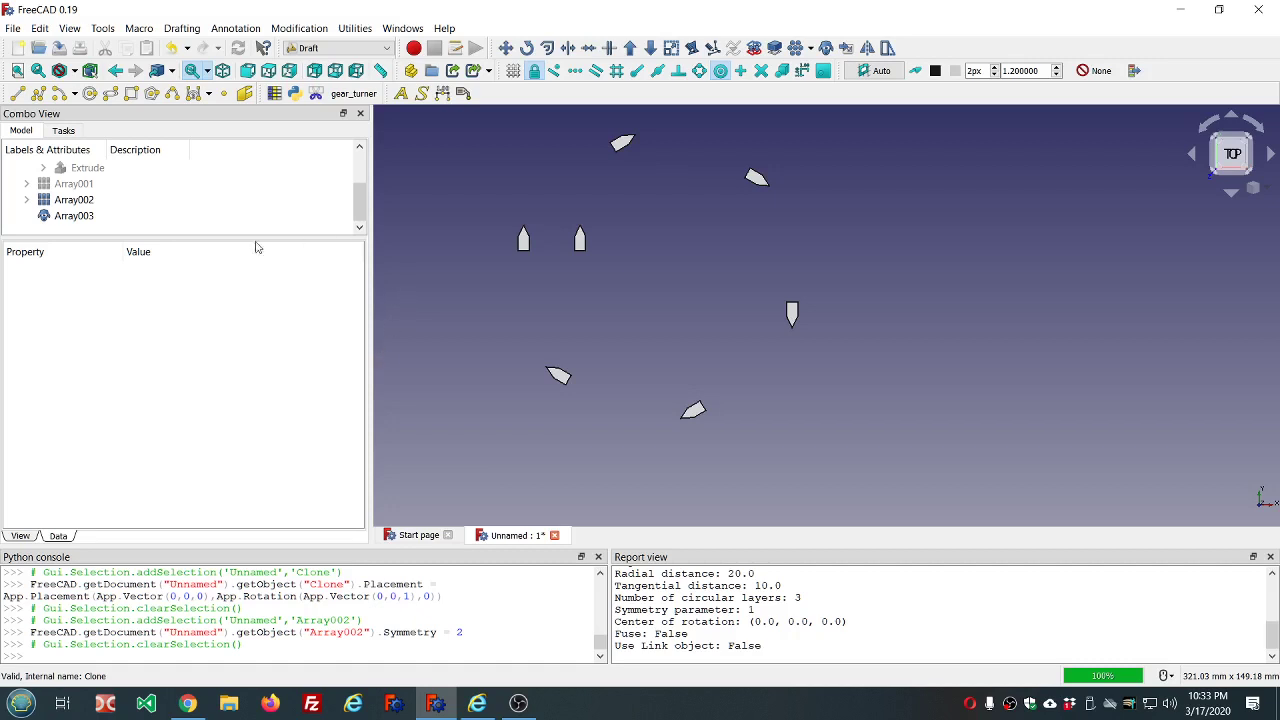
# Rotate the cloned array about the Z axis by setting its placement Angle to 180°.
pyautogui.click(96, 215)
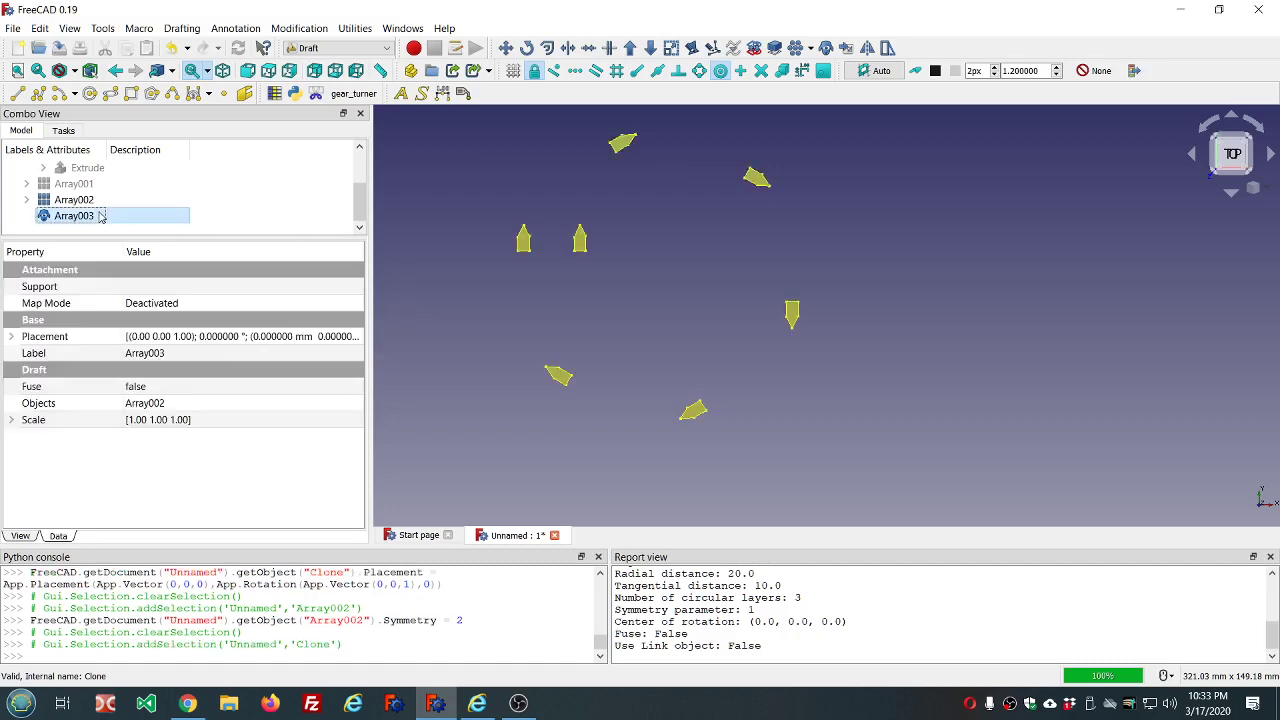
pyautogui.click(13, 337)
pyautogui.click(290, 352)
pyautogui.click(288, 350)
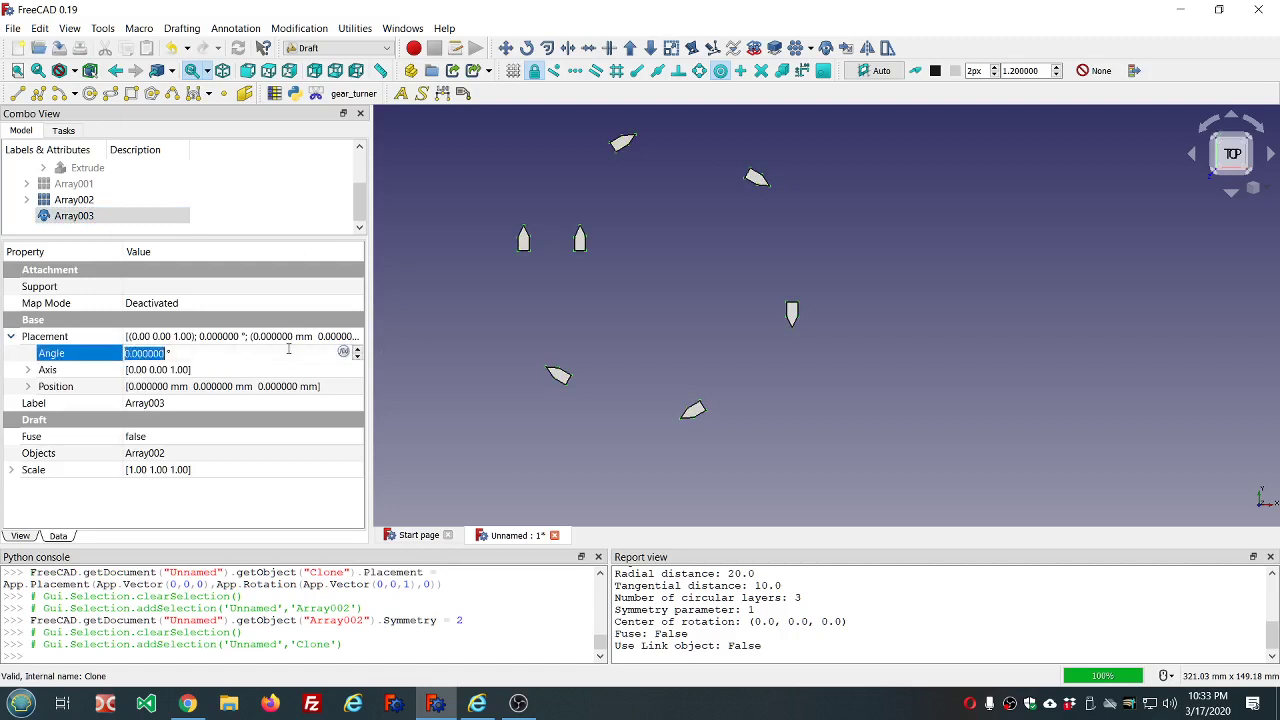
pyautogui.write('180')
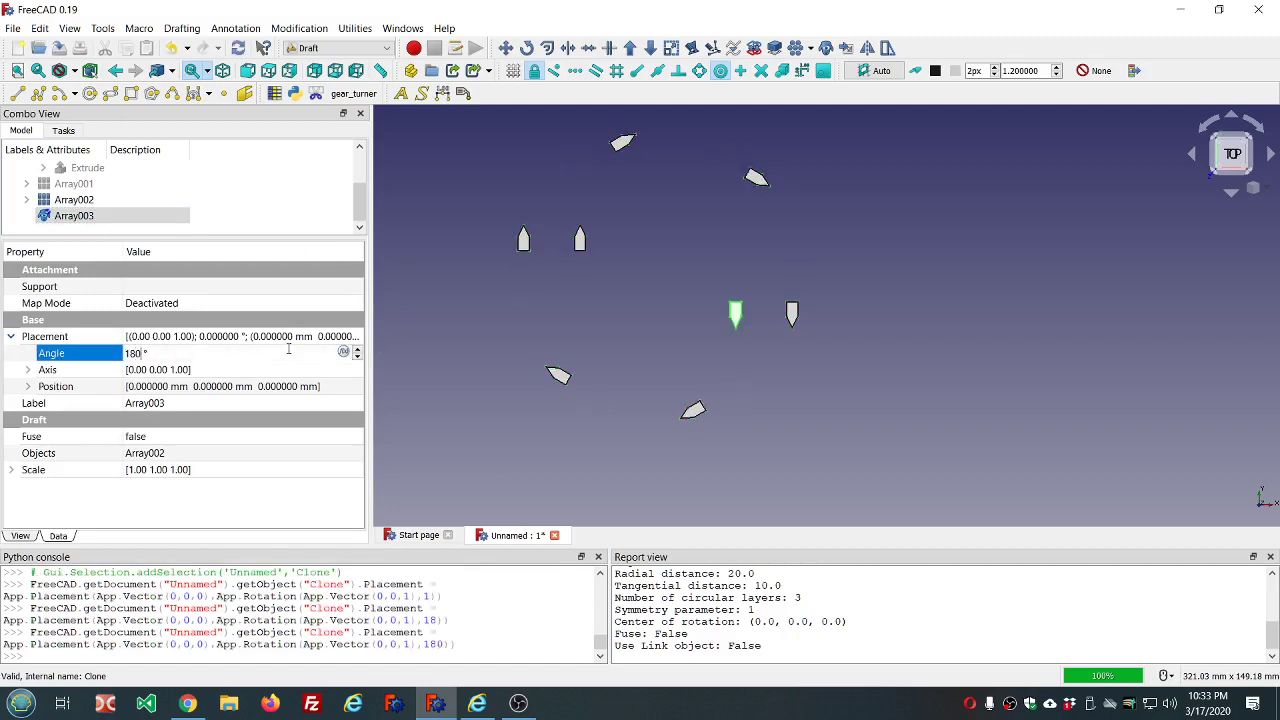
pyautogui.click(253, 202)
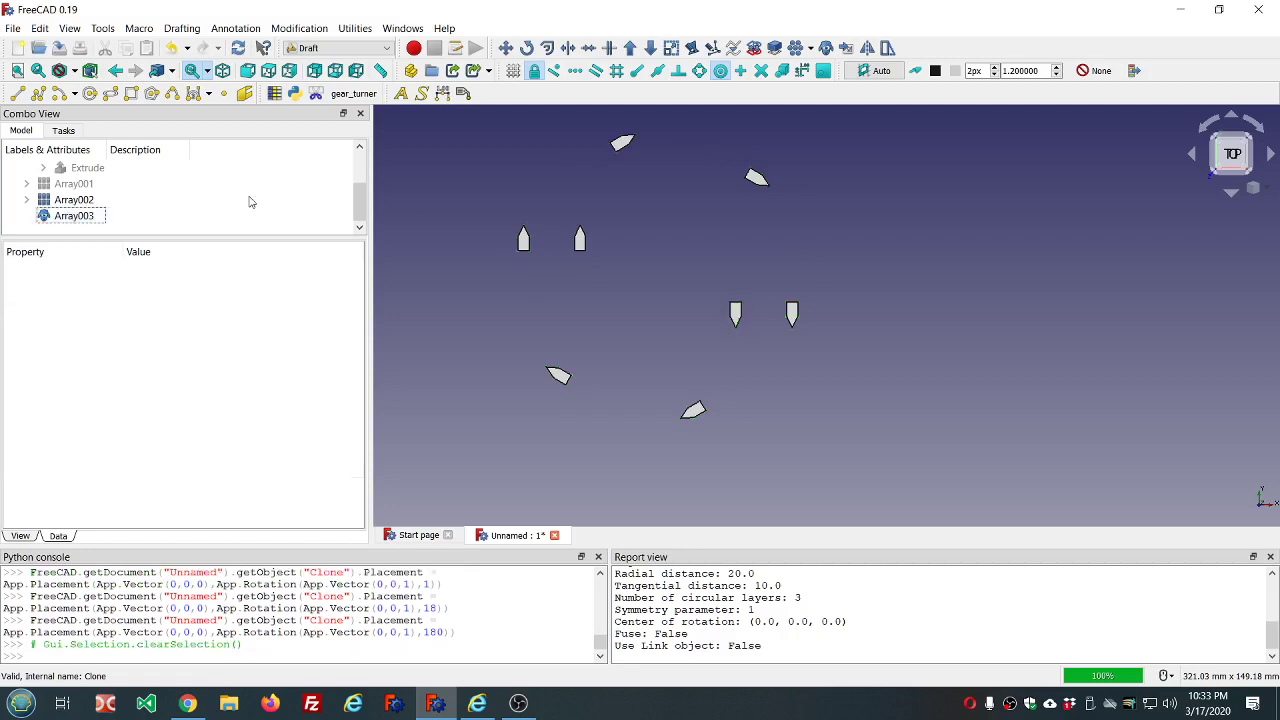
# Hide both the rotated clone and the original circular array.
pyautogui.click(74, 200)
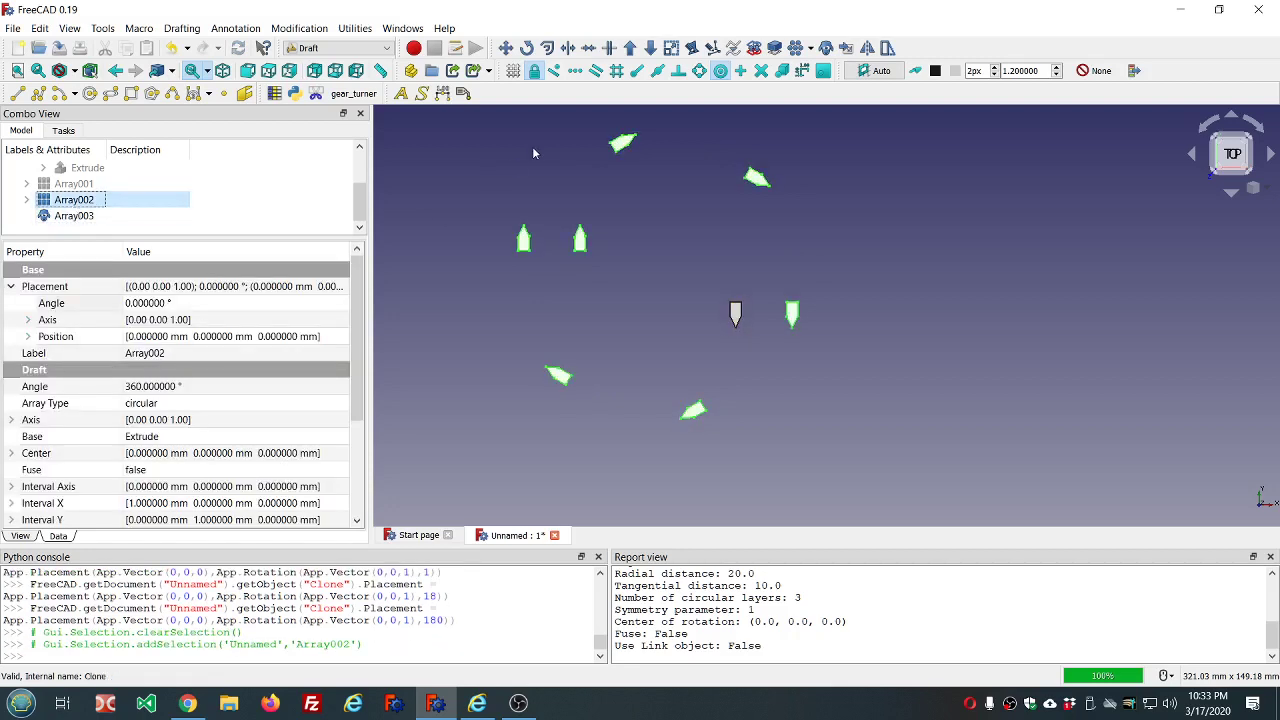
pyautogui.click(74, 215)
pyautogui.press('space')
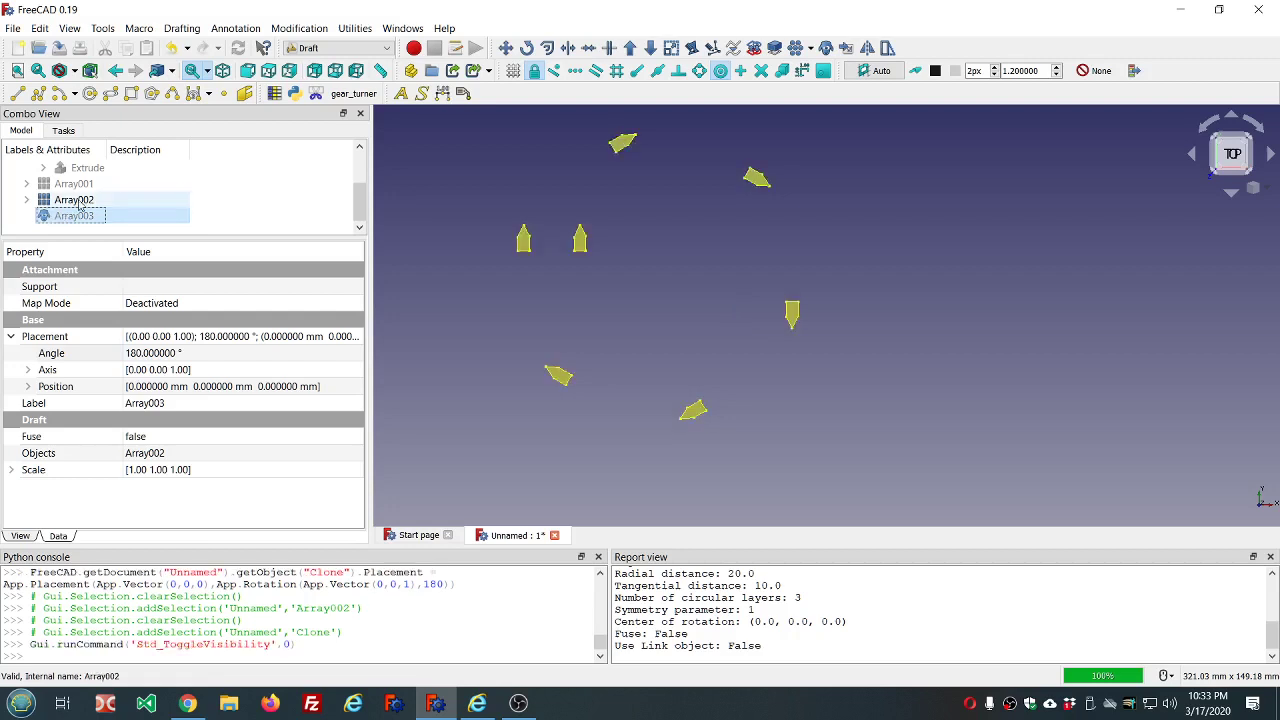
pyautogui.click(74, 200)
pyautogui.press('space')
# With the base extrusion inside the circular array selected, review the available Draft array types, including PathArray.
pyautogui.click(26, 200)
pyautogui.click(88, 215)
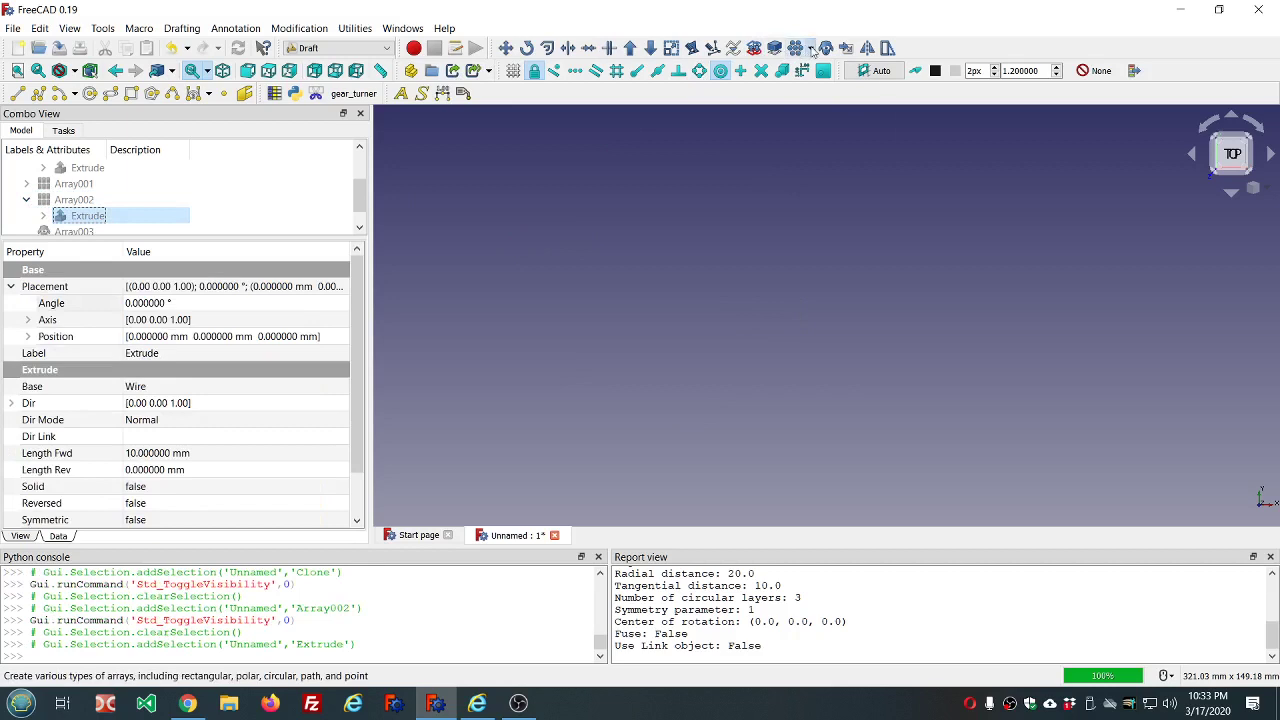
pyautogui.click(812, 50)
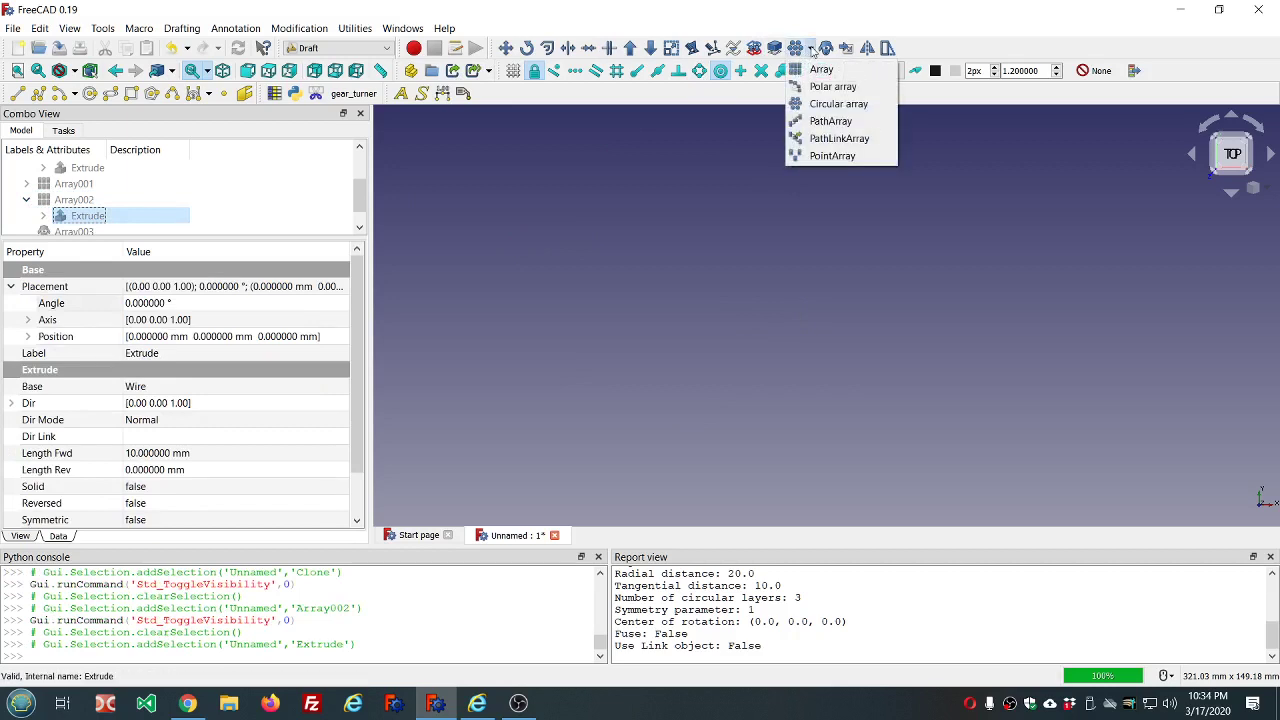
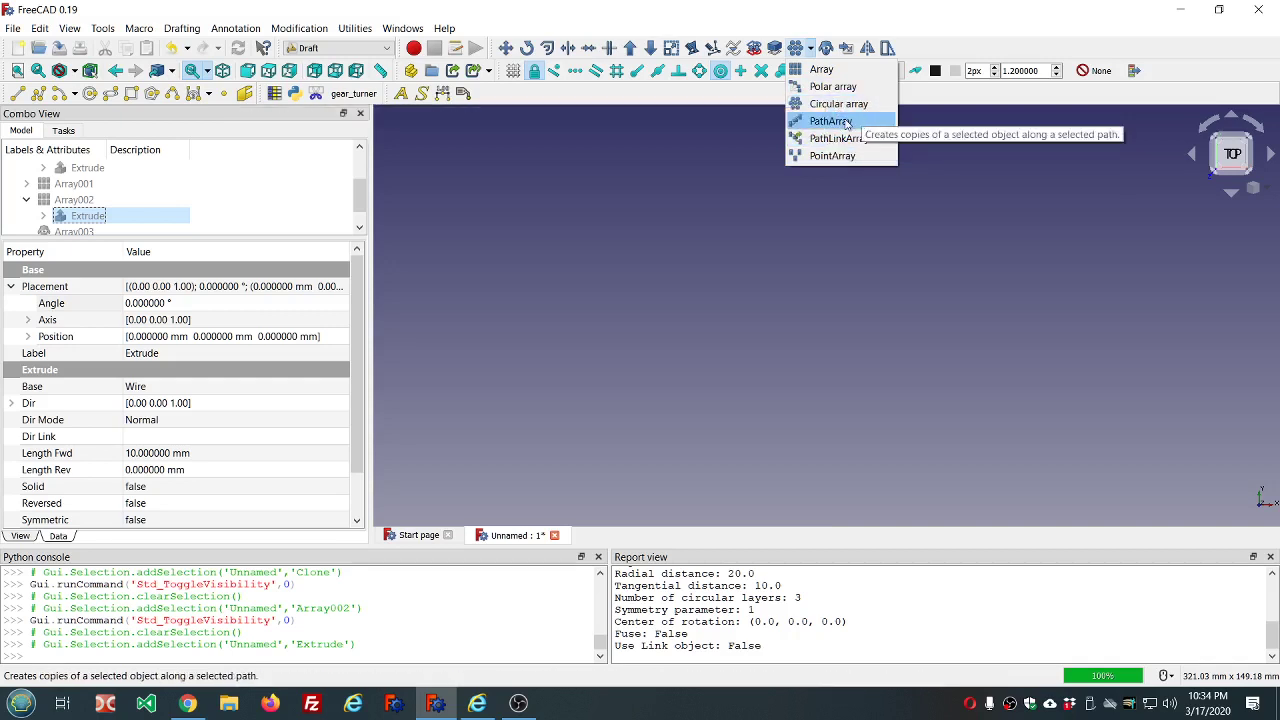
pyautogui.click(713, 147)
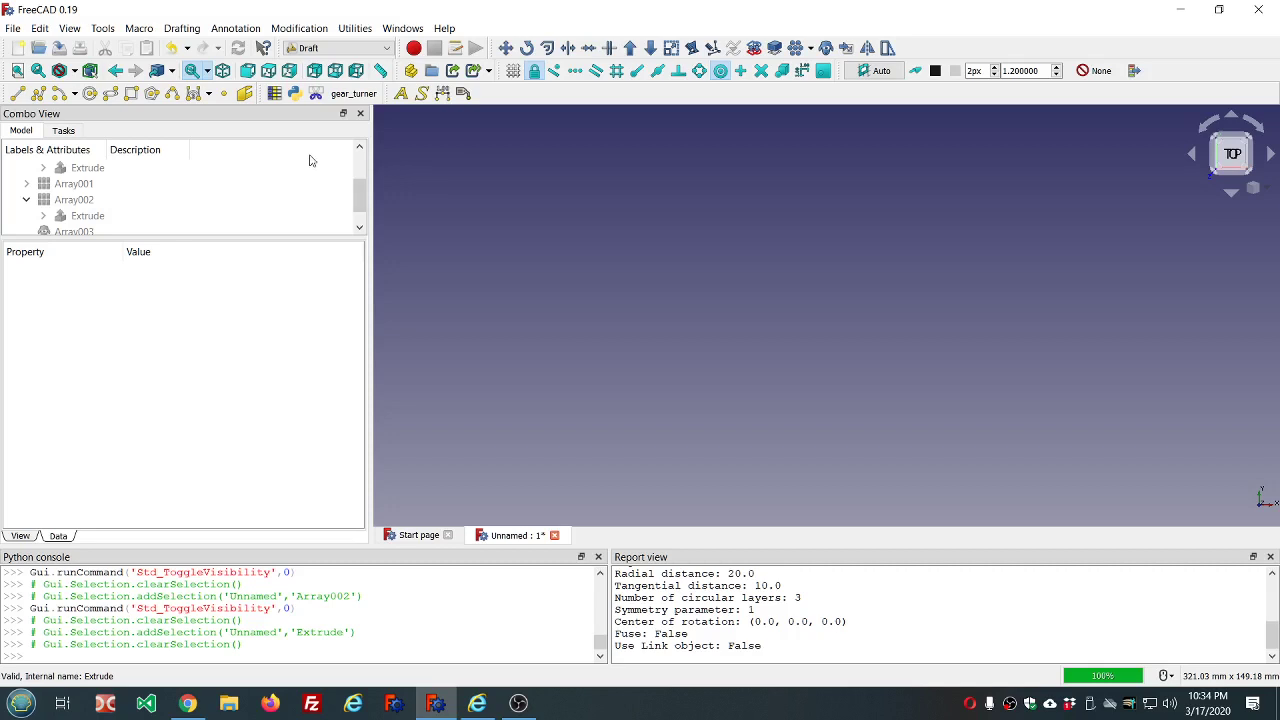
# Draw an open 12-point Draft polyline spiralling inward, starting at about X -84 mm, Y 26 mm.
pyautogui.click(39, 94)
pyautogui.click(421, 203)
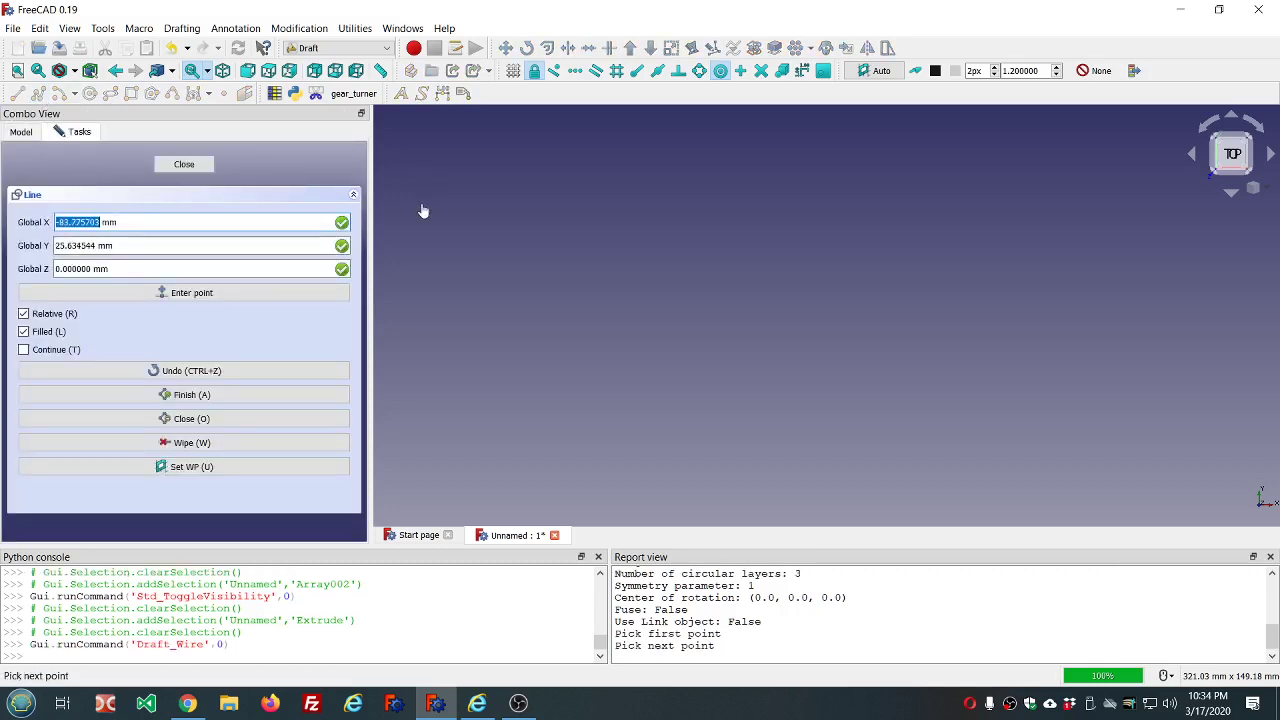
pyautogui.click(603, 181)
pyautogui.click(727, 229)
pyautogui.click(669, 338)
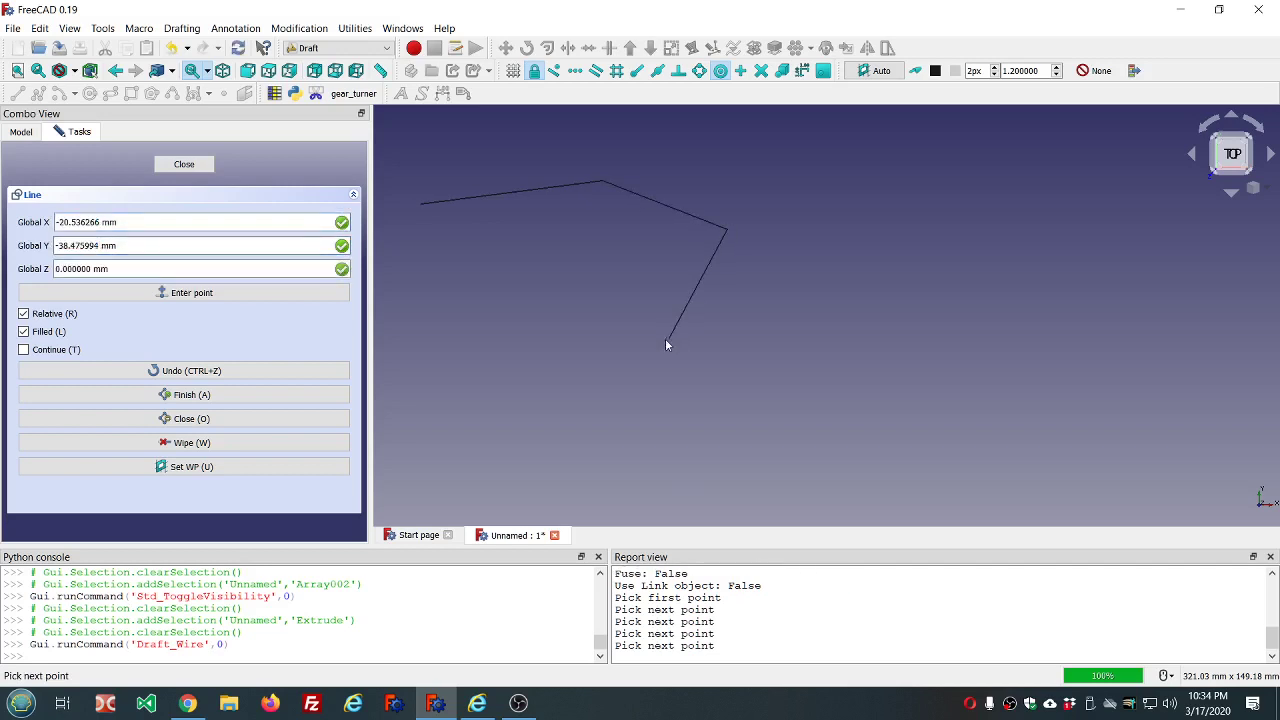
pyautogui.click(504, 343)
pyautogui.click(492, 260)
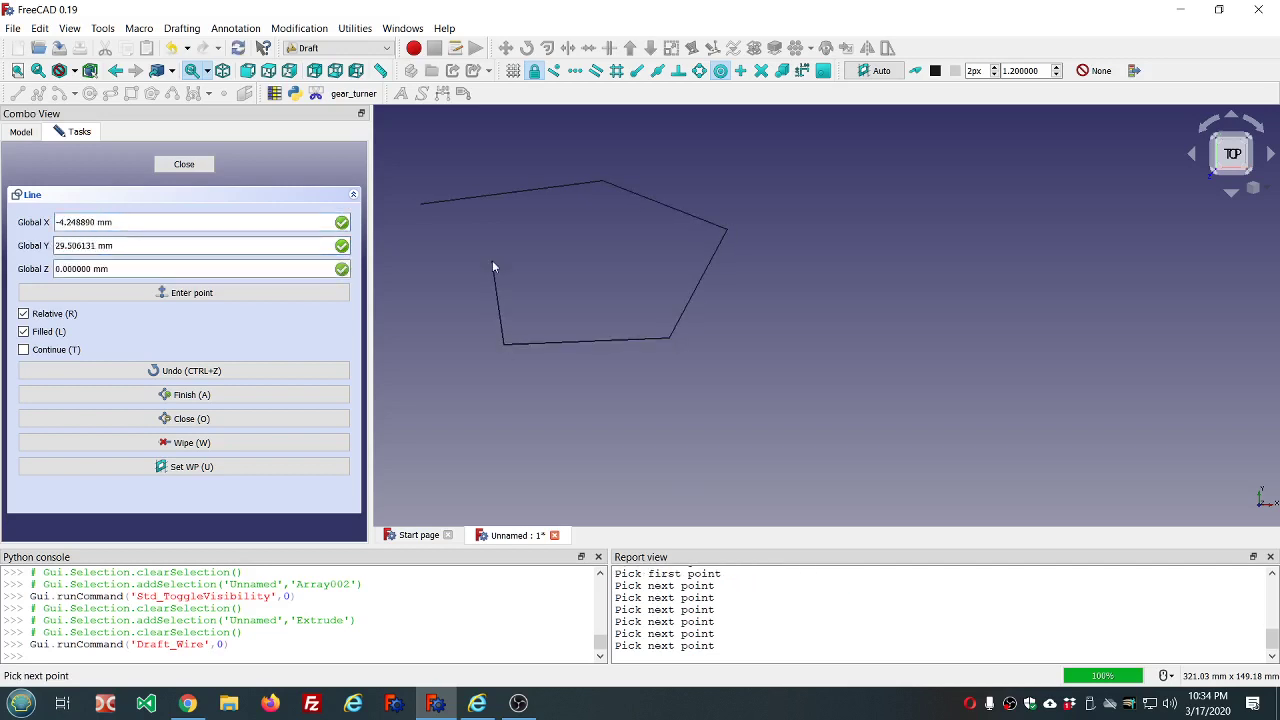
pyautogui.click(541, 223)
pyautogui.click(617, 216)
pyautogui.click(661, 263)
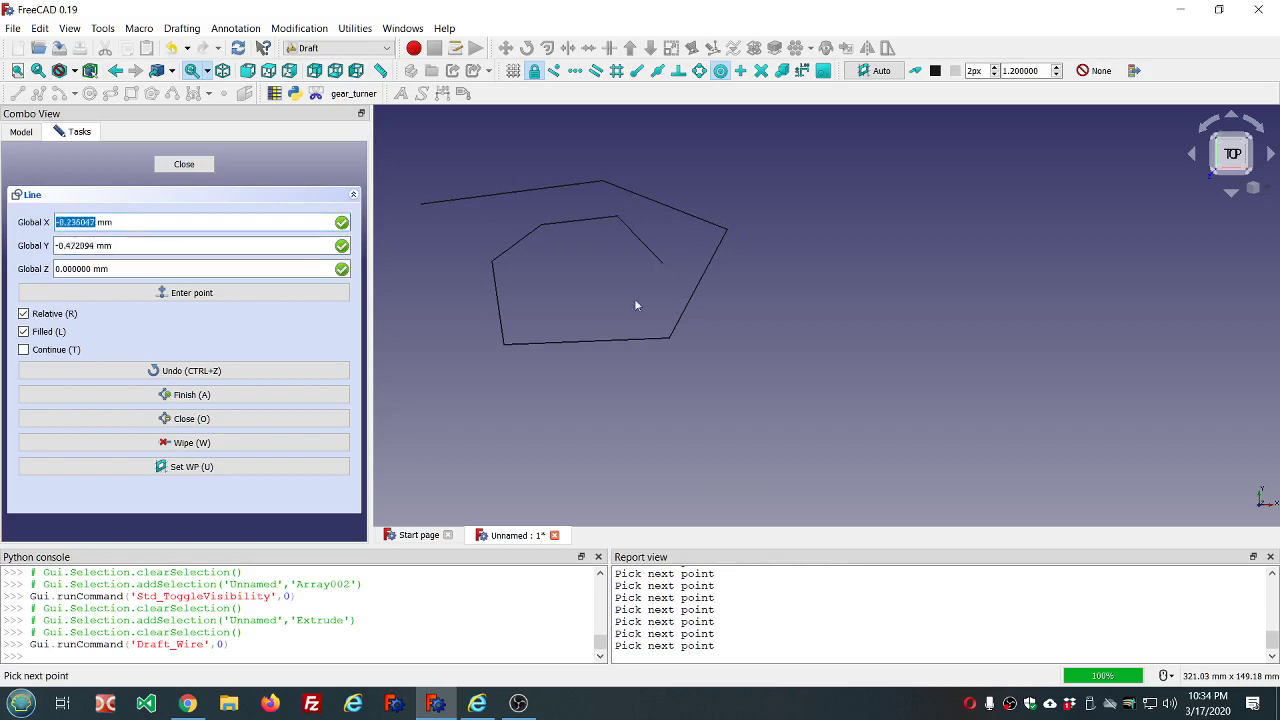
pyautogui.click(628, 307)
pyautogui.click(559, 301)
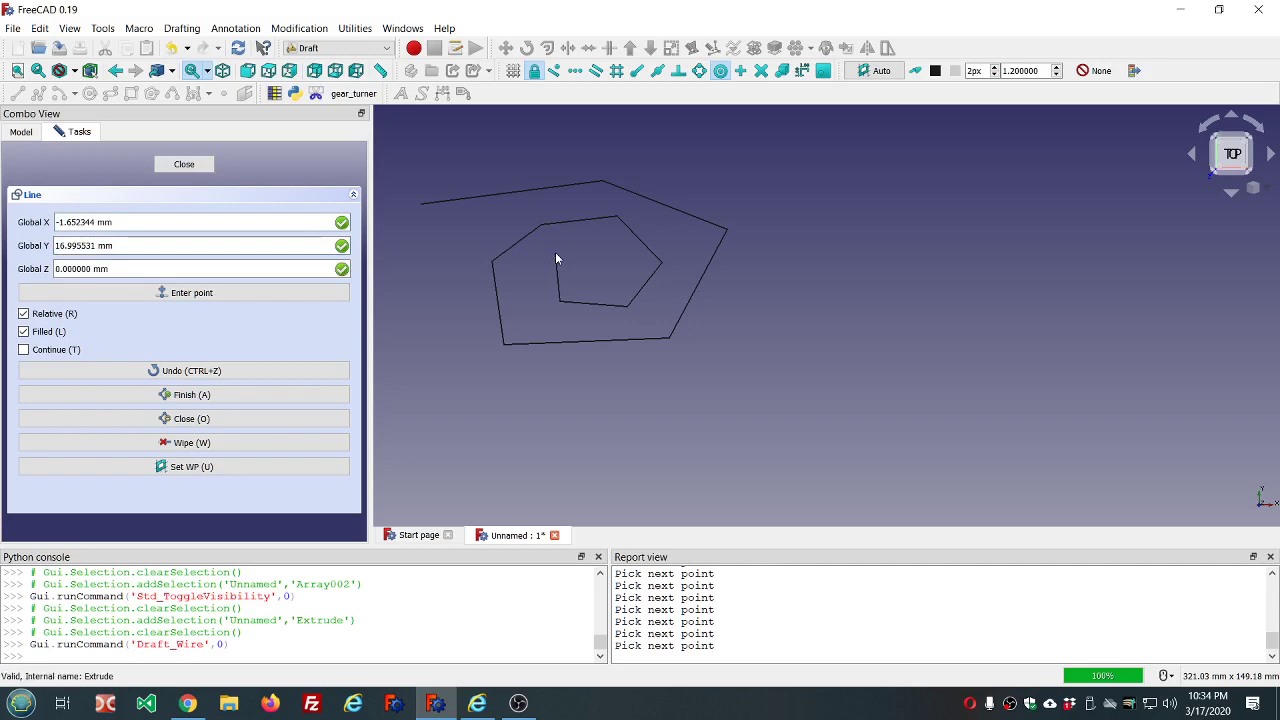
pyautogui.click(557, 259)
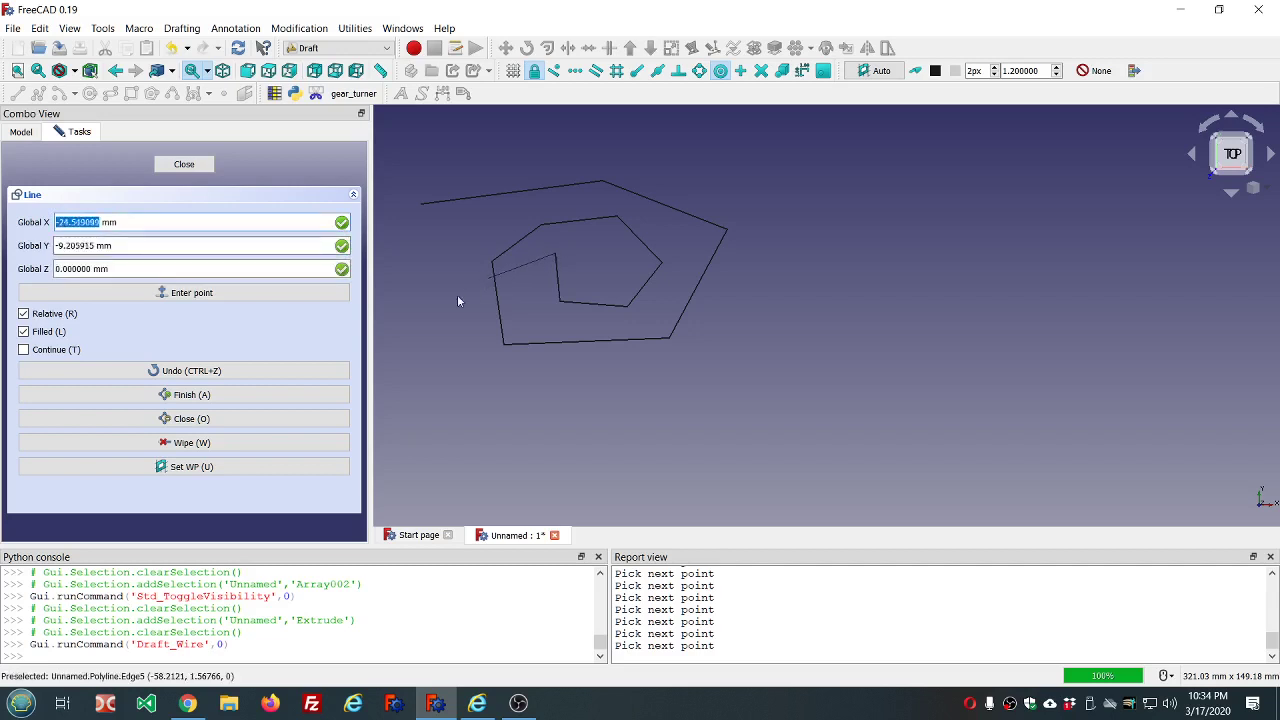
pyautogui.press('a')
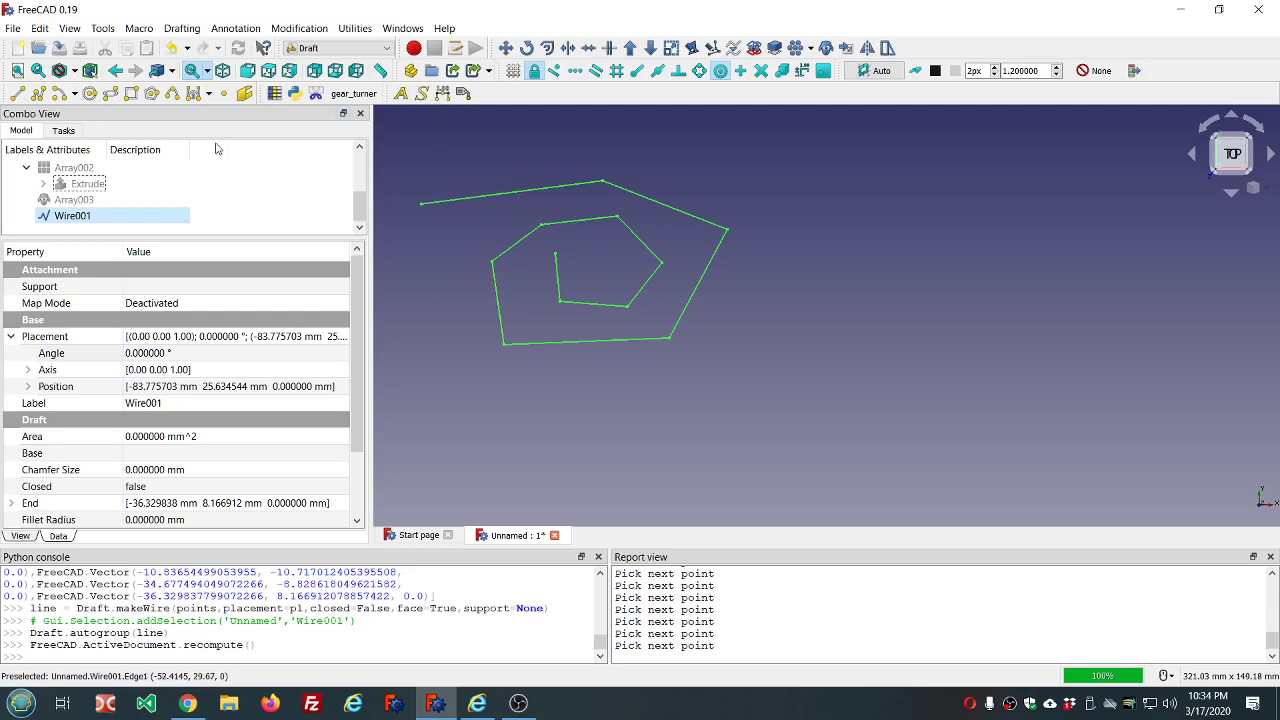
# Create a PathArray of the base extrusion along the spiral wire and inspect where the copies are placed.
pyautogui.click(86, 184)
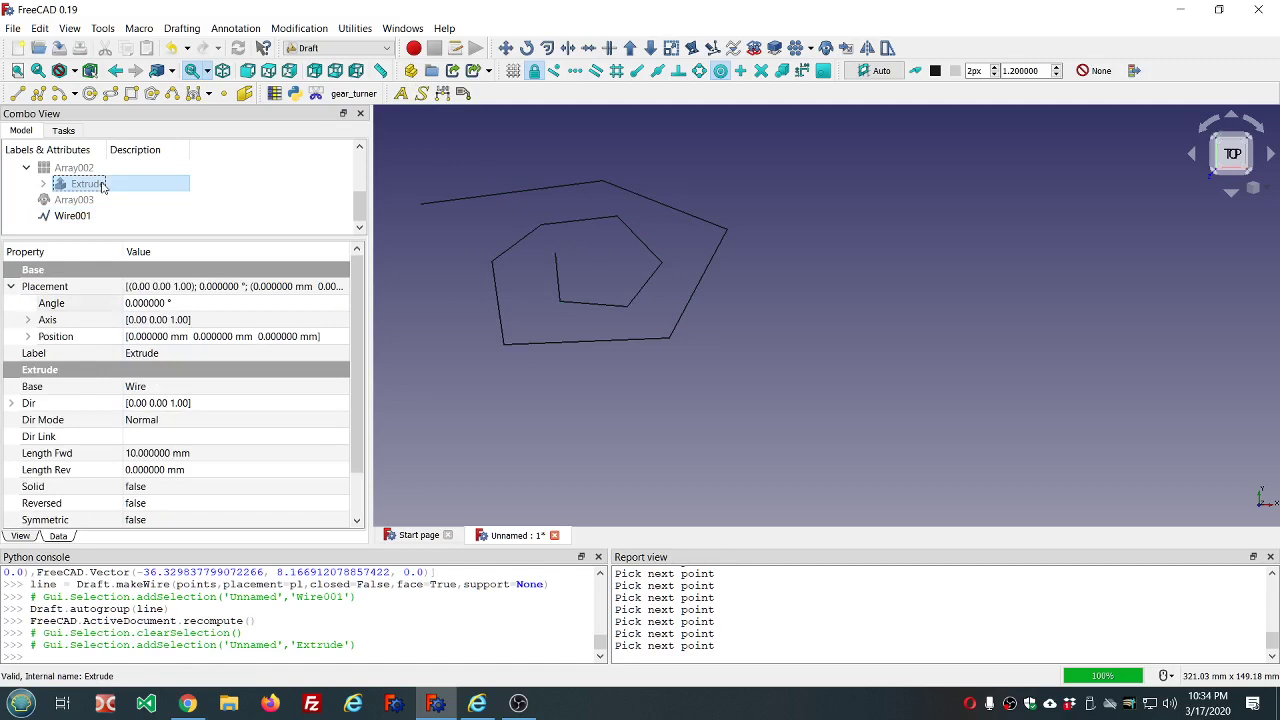
pyautogui.keyDown('ctrl'); pyautogui.click(60, 217); pyautogui.keyUp('ctrl')
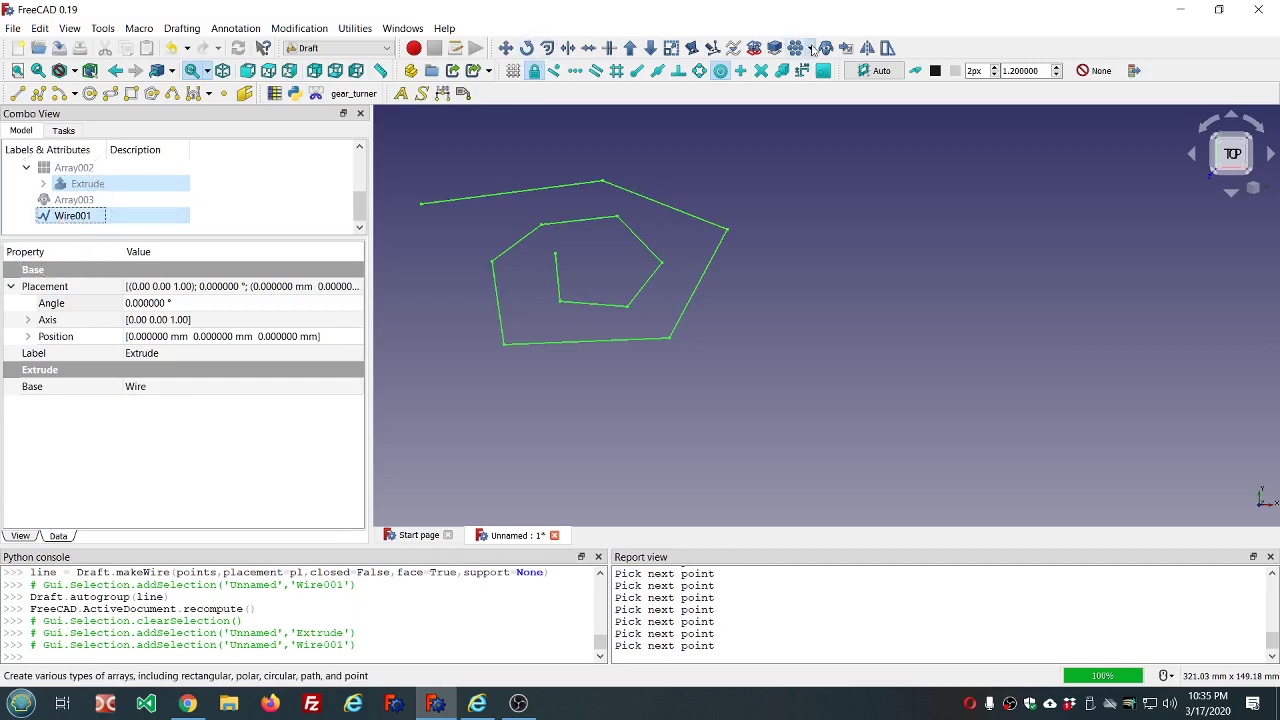
pyautogui.click(811, 48)
pyautogui.click(815, 121)
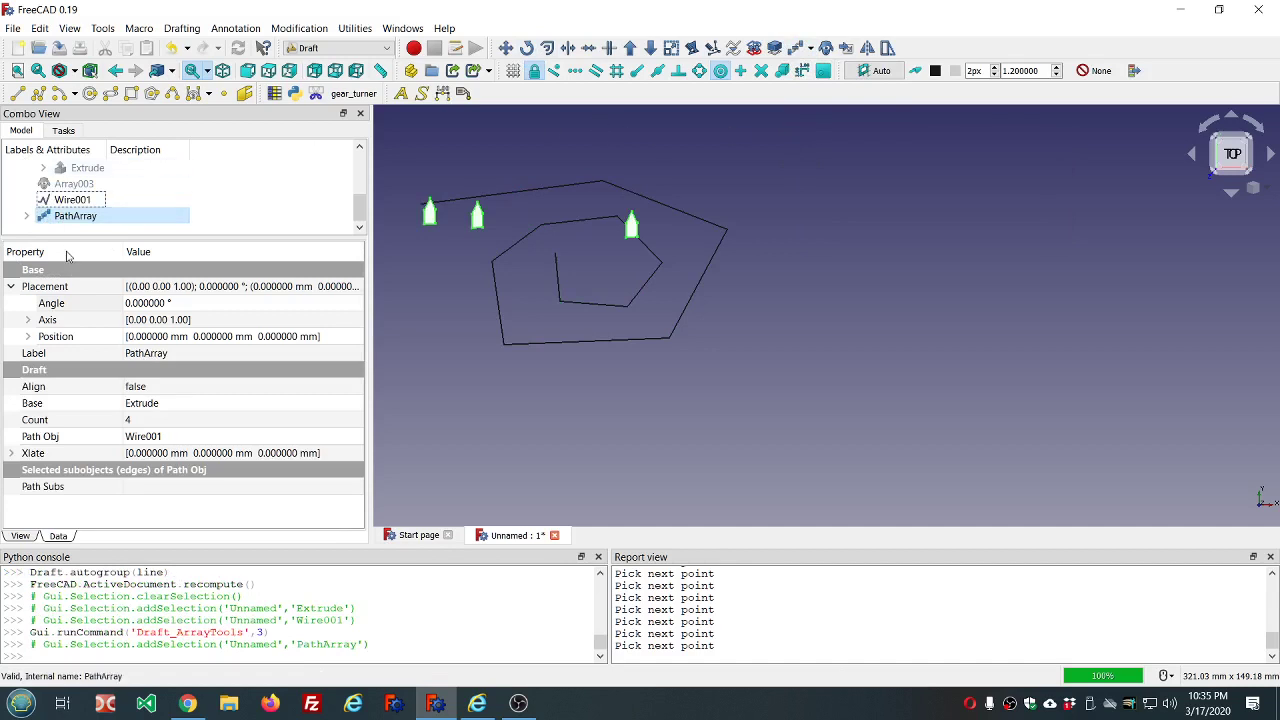
pyautogui.scroll(-5, 466, 360)
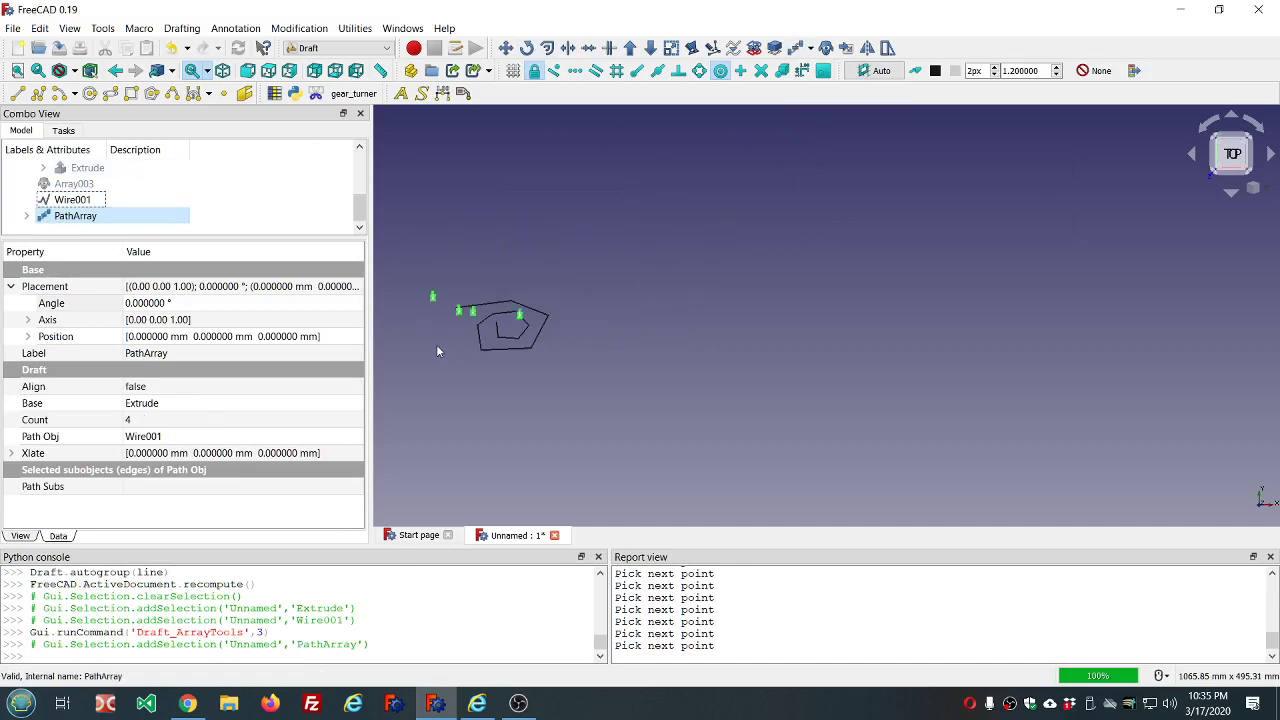
pyautogui.scroll(4, 406, 311)
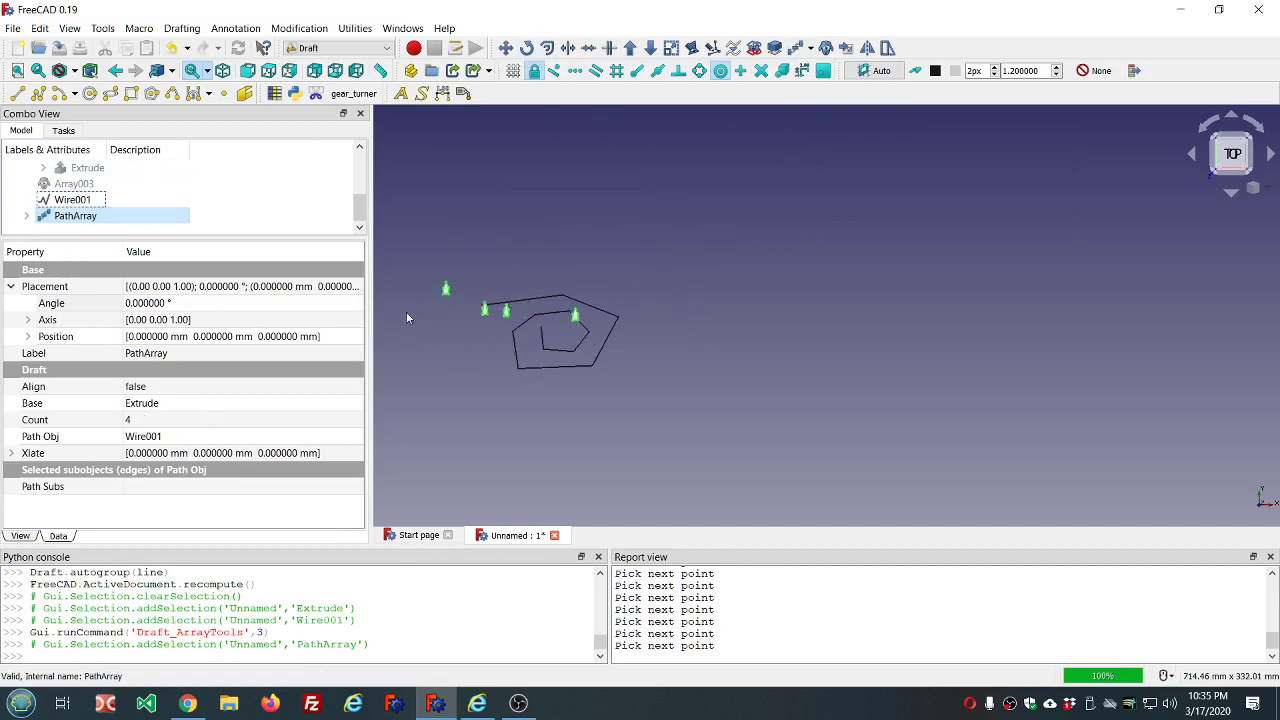
# Raise the path array's Count to 20.
pyautogui.click(207, 420)
pyautogui.scroll(7, 207, 420)
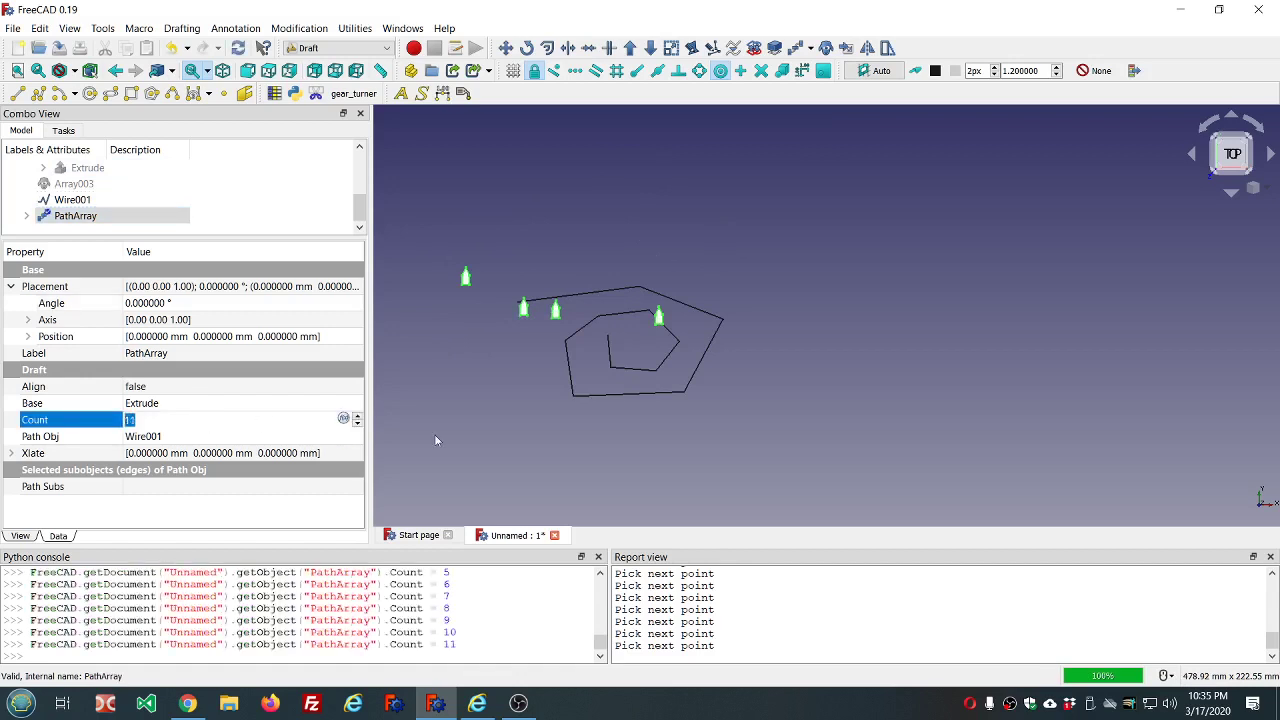
pyautogui.click(505, 429)
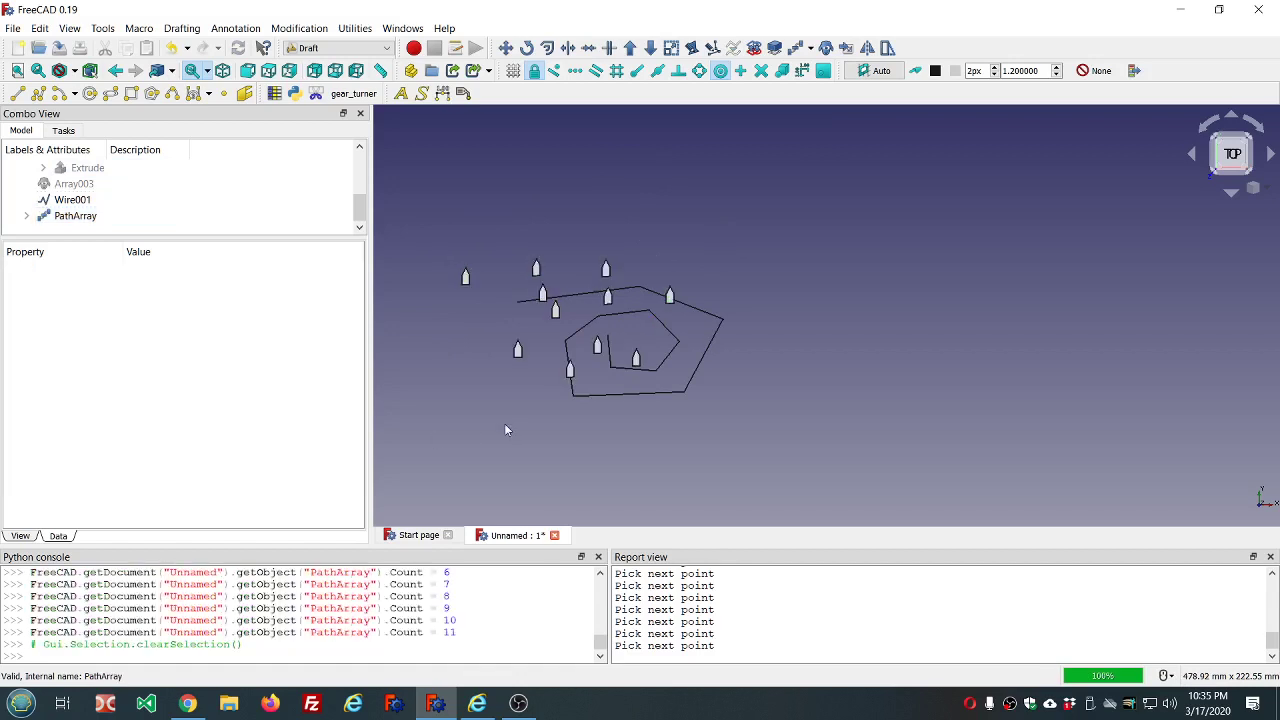
pyautogui.click(88, 216)
pyautogui.click(222, 369)
pyautogui.scroll(9, 221, 366)
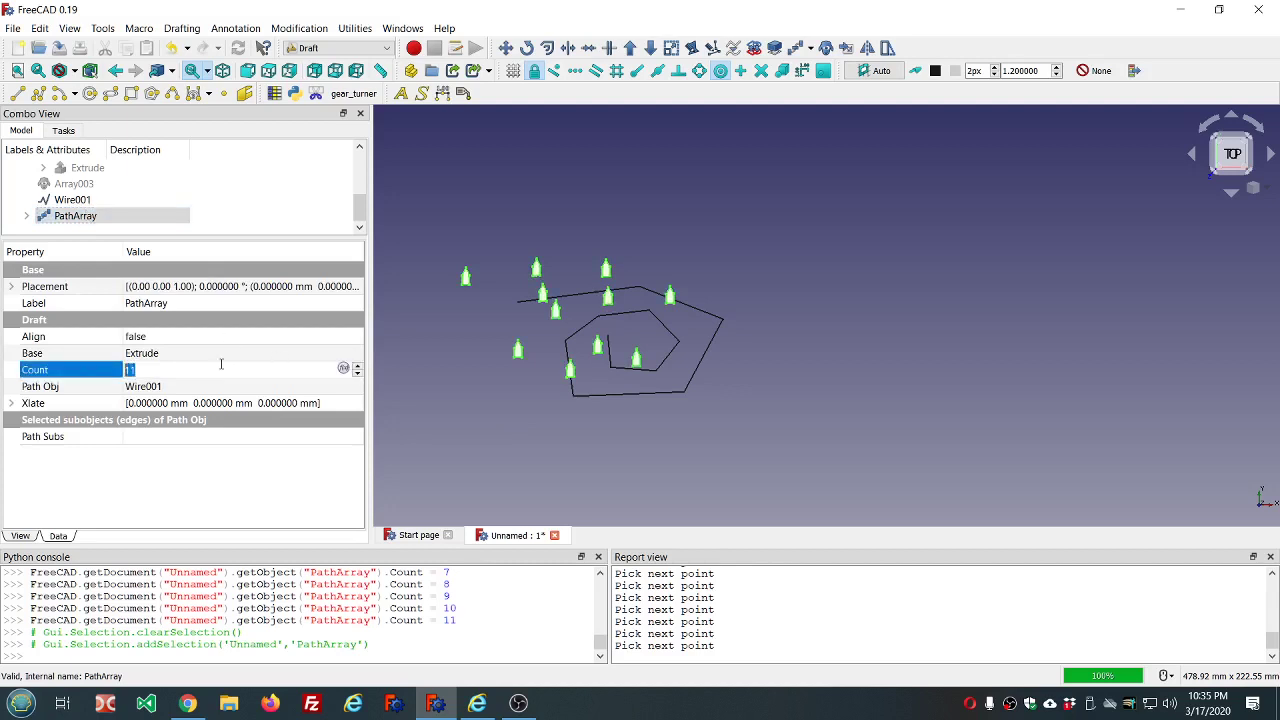
pyautogui.click(258, 201)
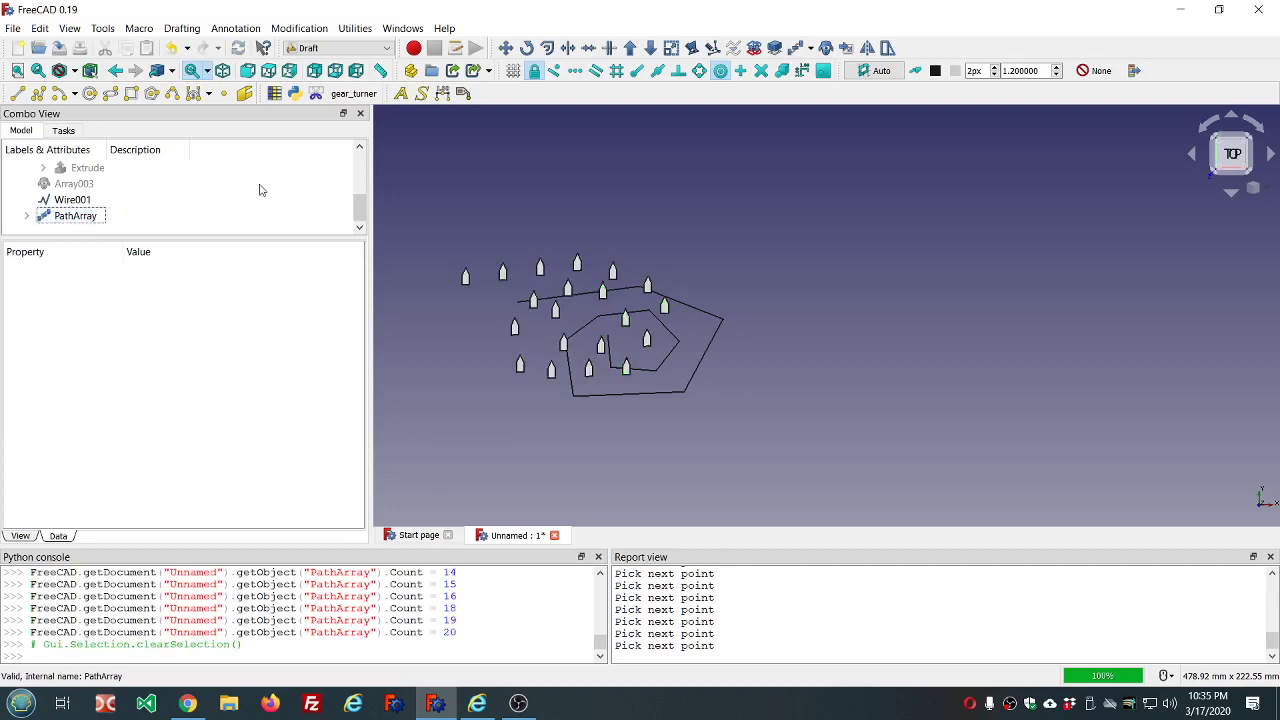
# Examine the placement of the path array's copies relative to the spiral wire from different angles.
pyautogui.moveTo(620, 210); pyautogui.dragTo(606, 243, button='middle')
pyautogui.scroll(3, 510, 316)
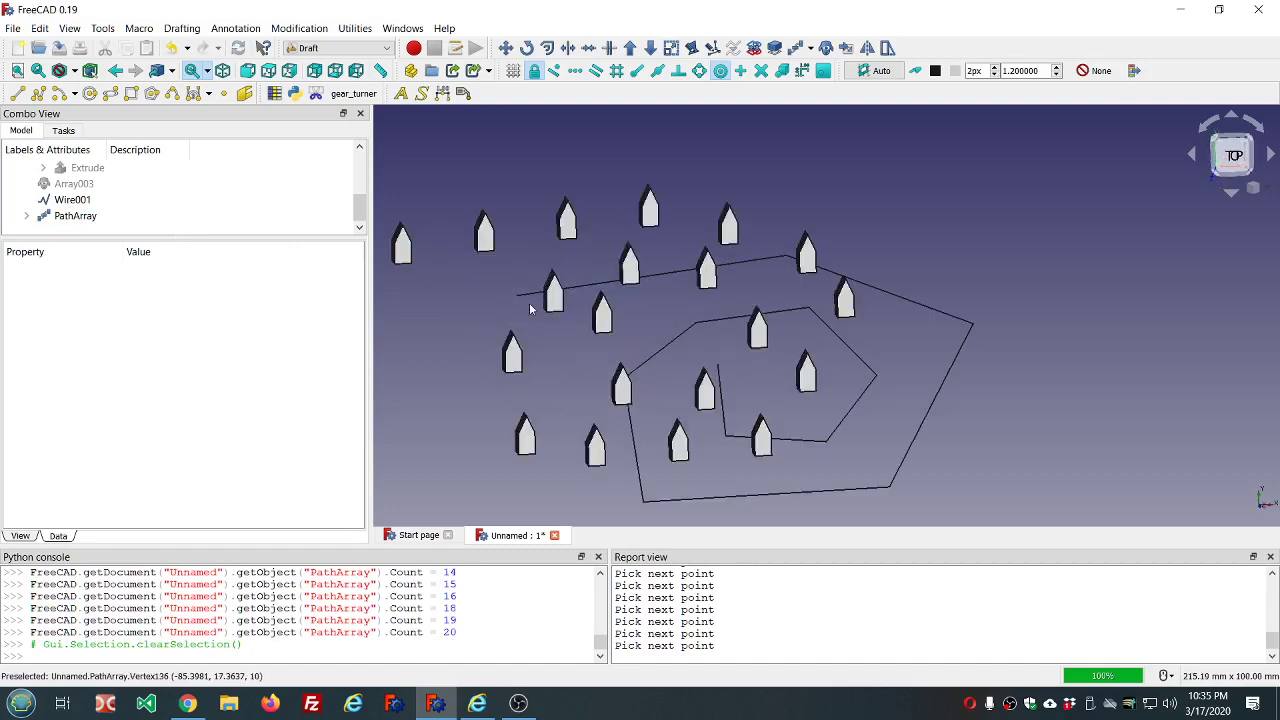
pyautogui.scroll(-3, 486, 307)
pyautogui.scroll(6, 481, 304)
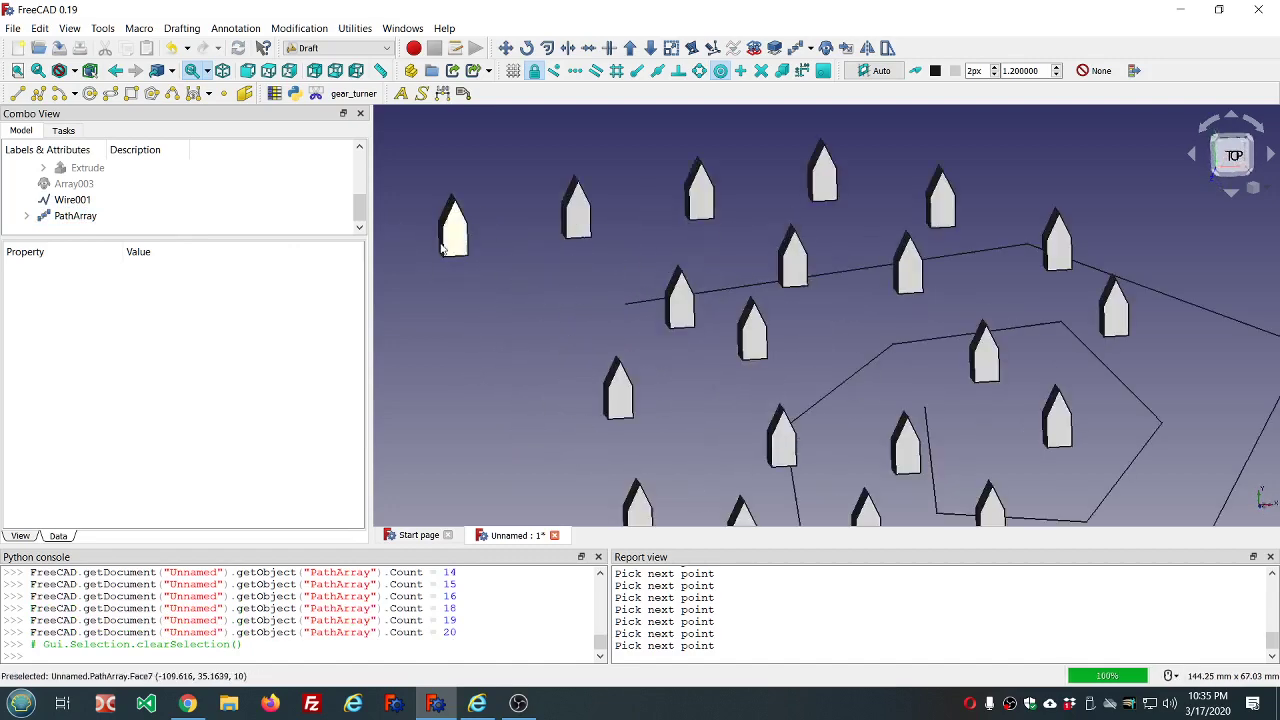
pyautogui.scroll(-4, 523, 248)
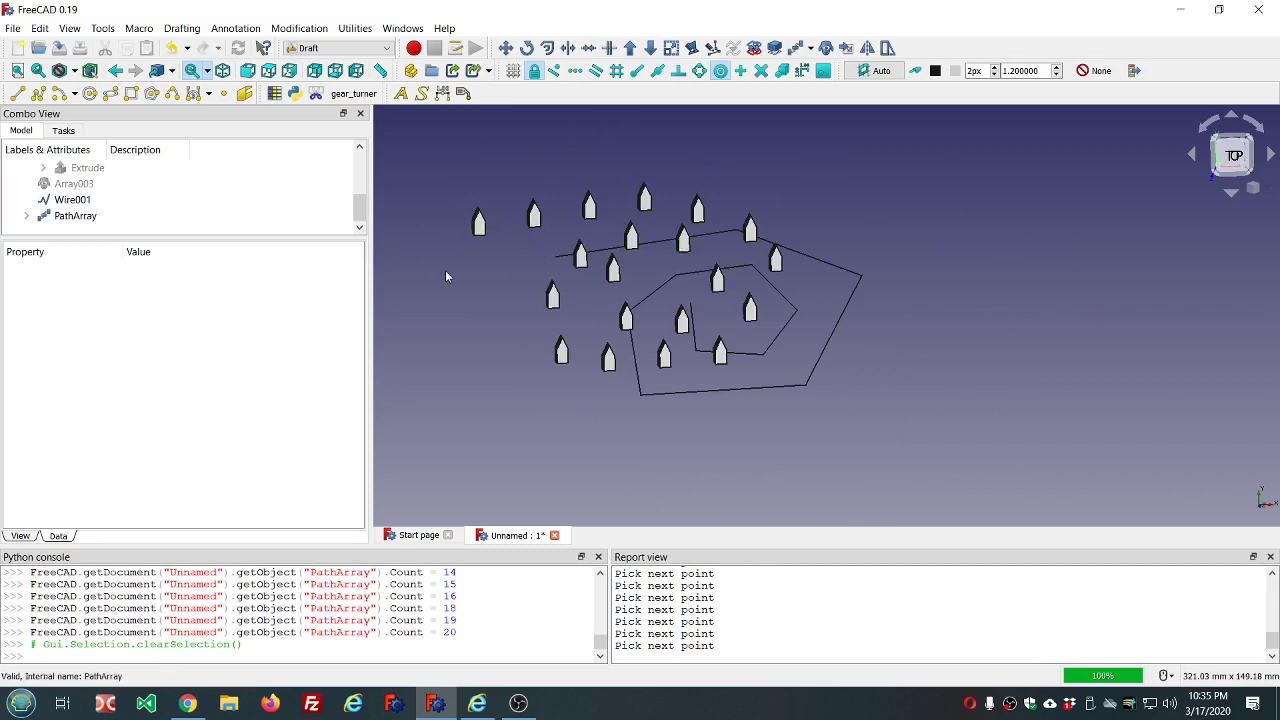
pyautogui.click(88, 218)
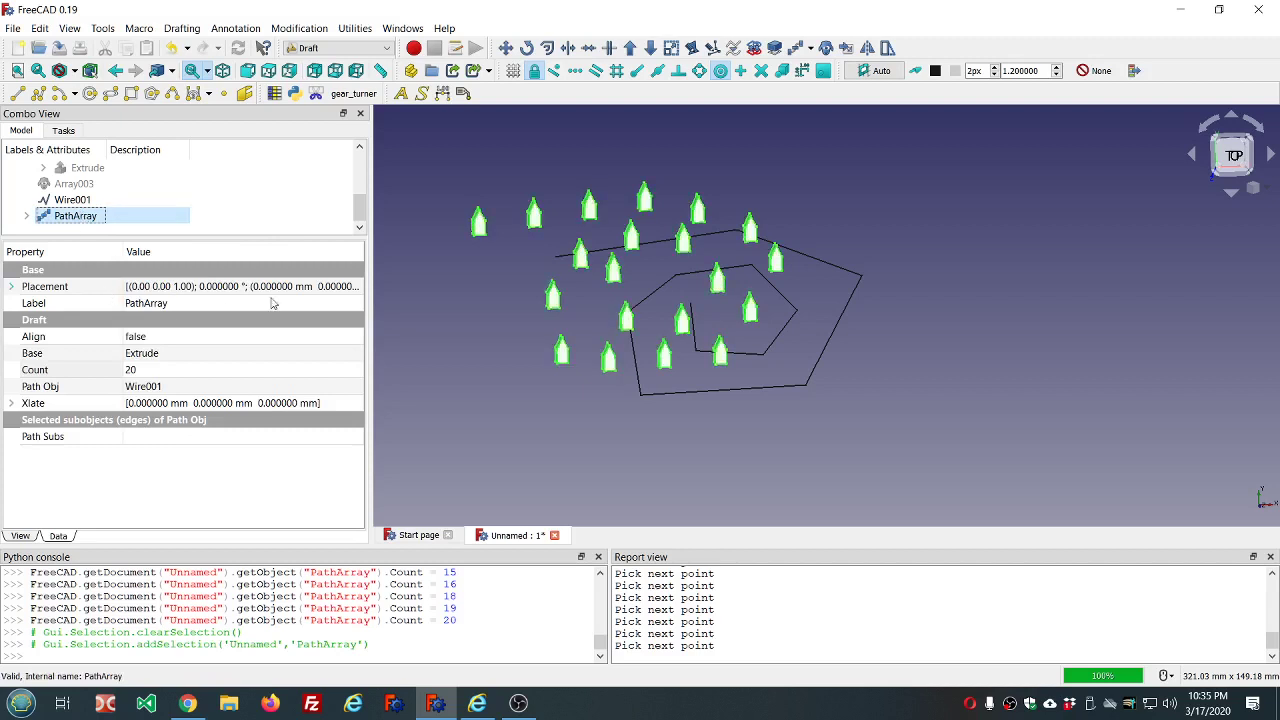
pyautogui.click(476, 250)
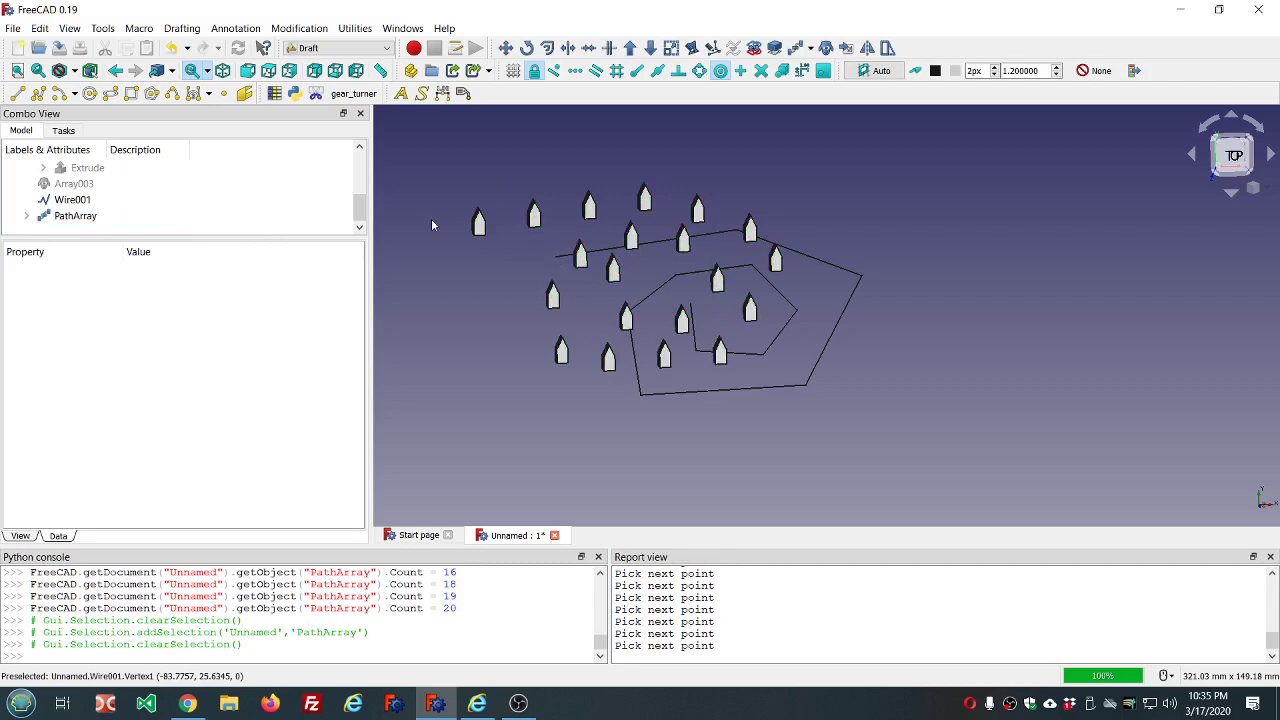
pyautogui.click(70, 215)
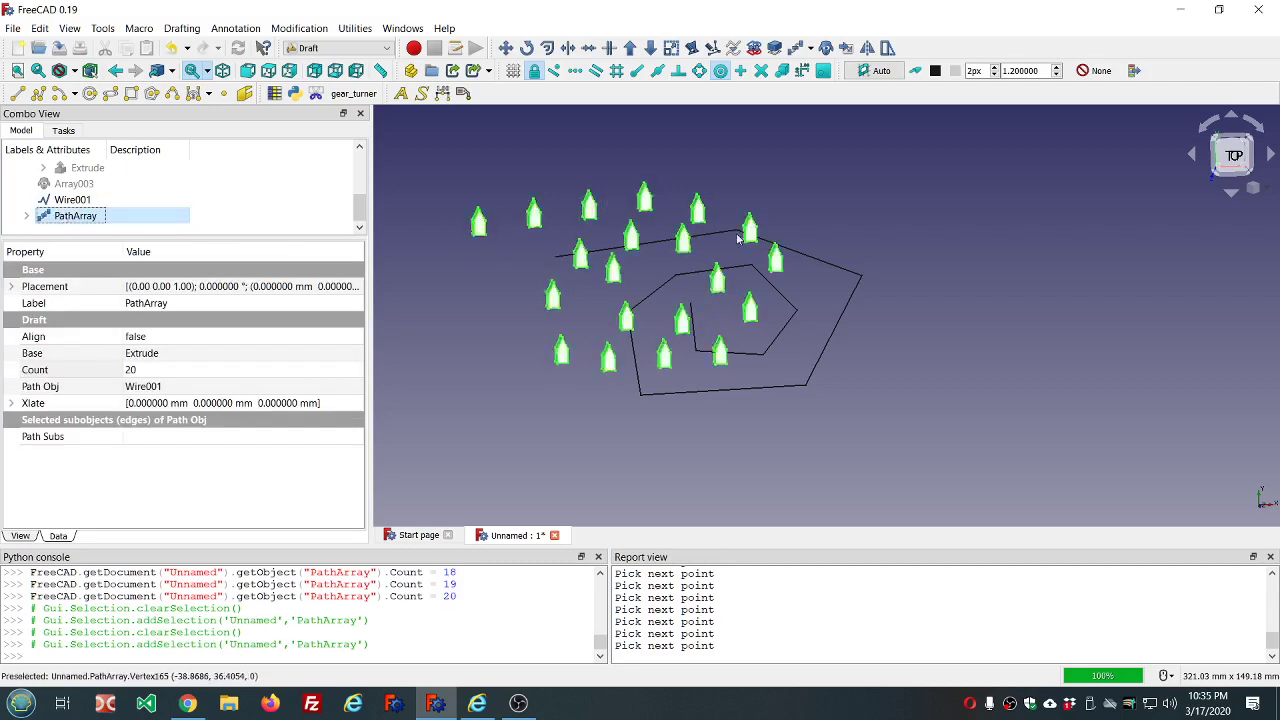
pyautogui.scroll(-3, 494, 404)
pyautogui.scroll(3, 486, 404)
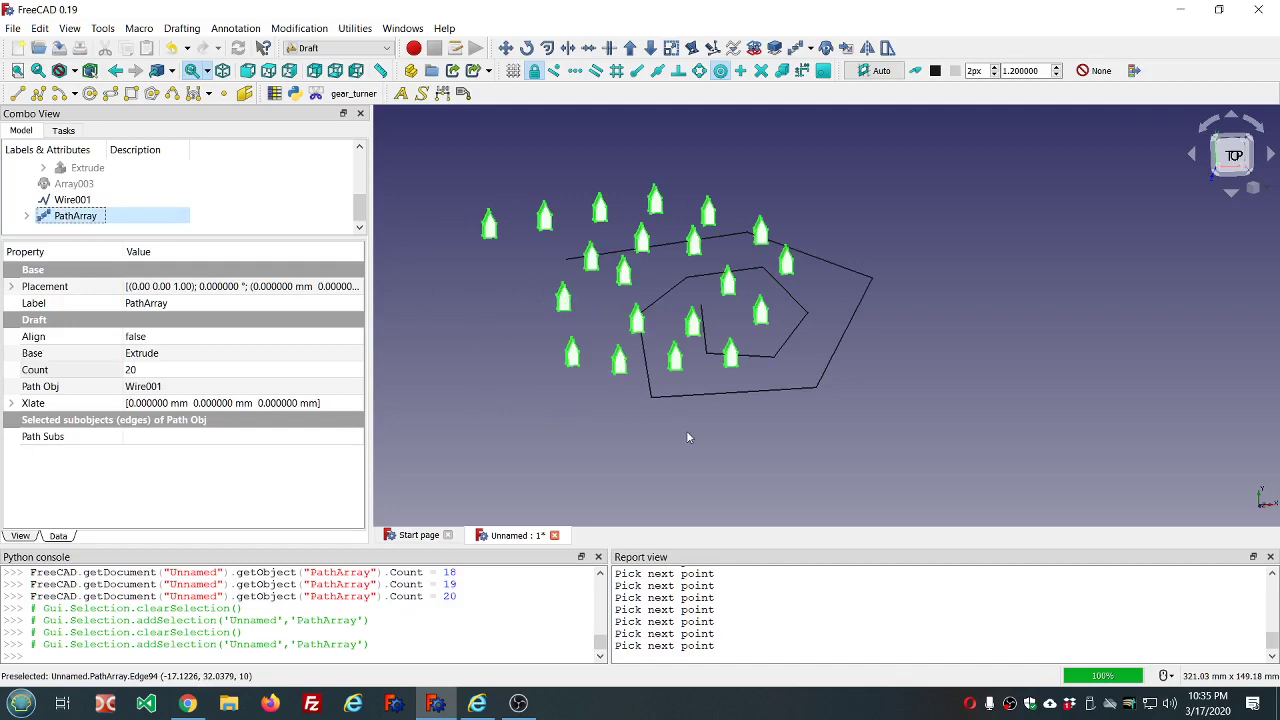
pyautogui.moveTo(687, 437); pyautogui.dragTo(693, 408, button='middle')
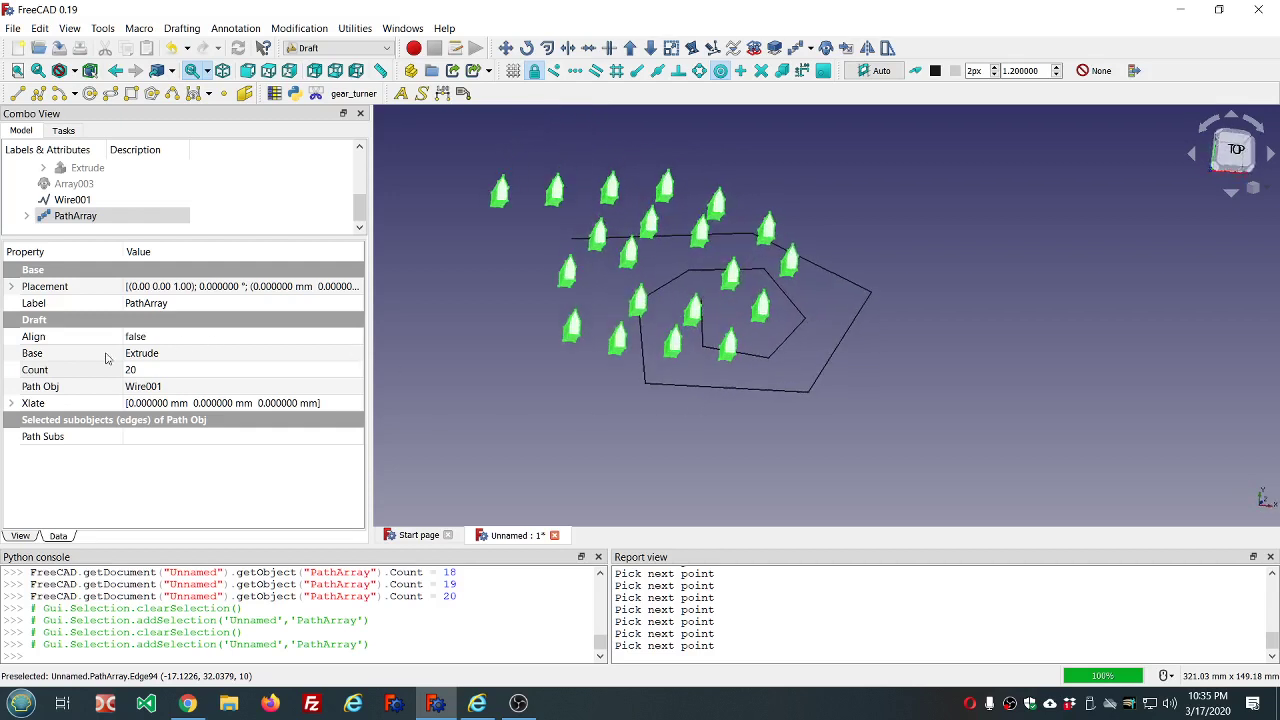
# Set the path array's Align property to true and inspect how the copies are oriented along the spiral wire.
pyautogui.click(205, 340)
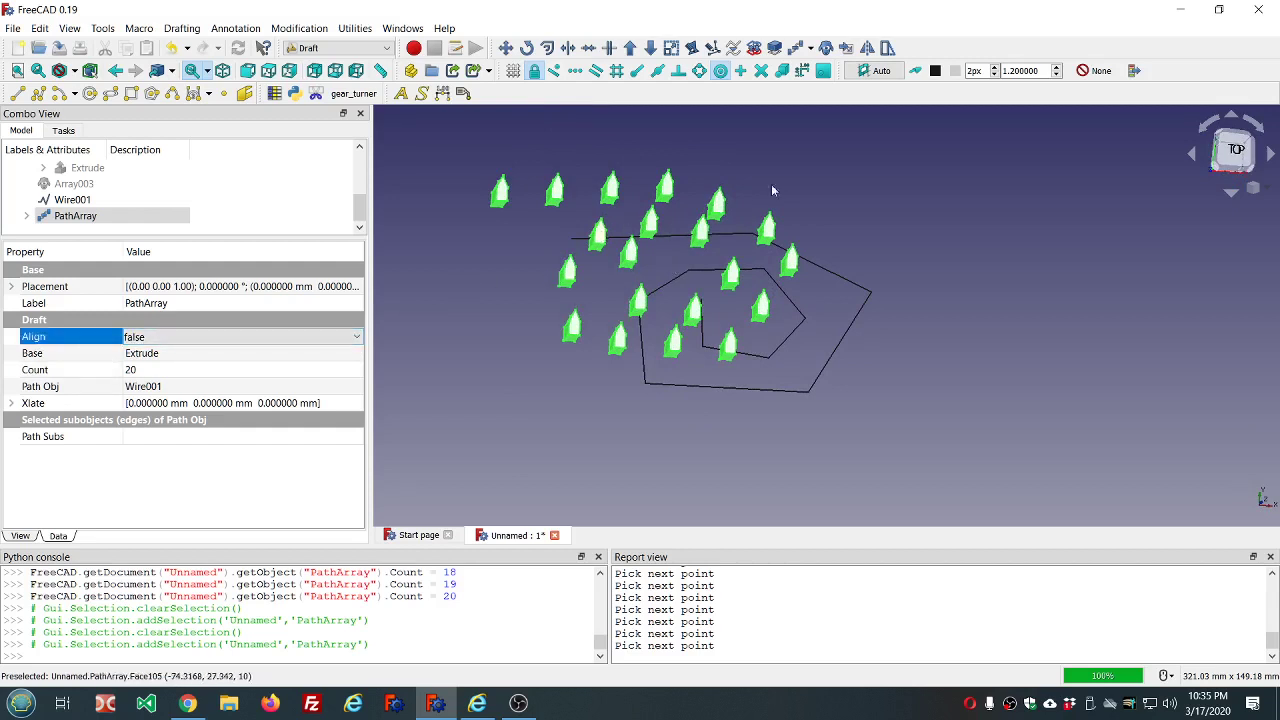
pyautogui.moveTo(773, 190)
pyautogui.mouseDown(button='middle')
pyautogui.moveTo(757, 204)
pyautogui.moveTo(741, 192)
pyautogui.moveTo(757, 195)
pyautogui.mouseUp(button='middle')
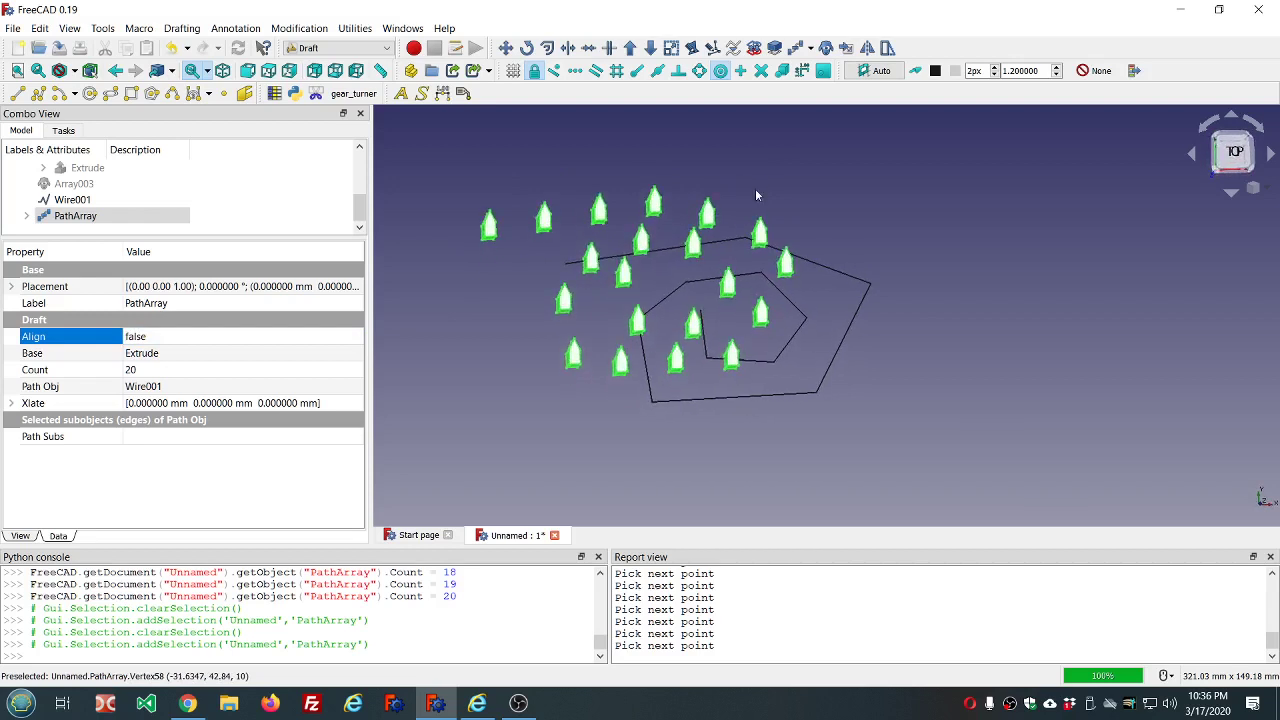
pyautogui.moveTo(488, 254); pyautogui.dragTo(479, 245, button='middle')
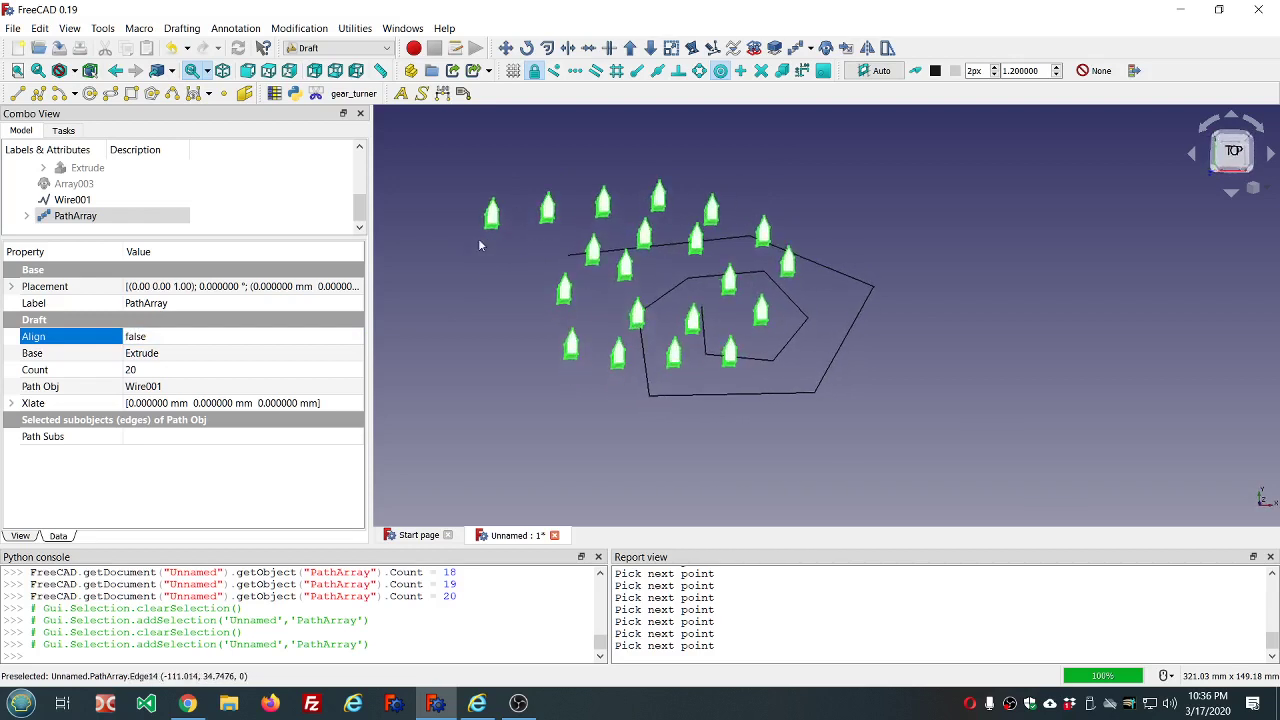
pyautogui.click(213, 342)
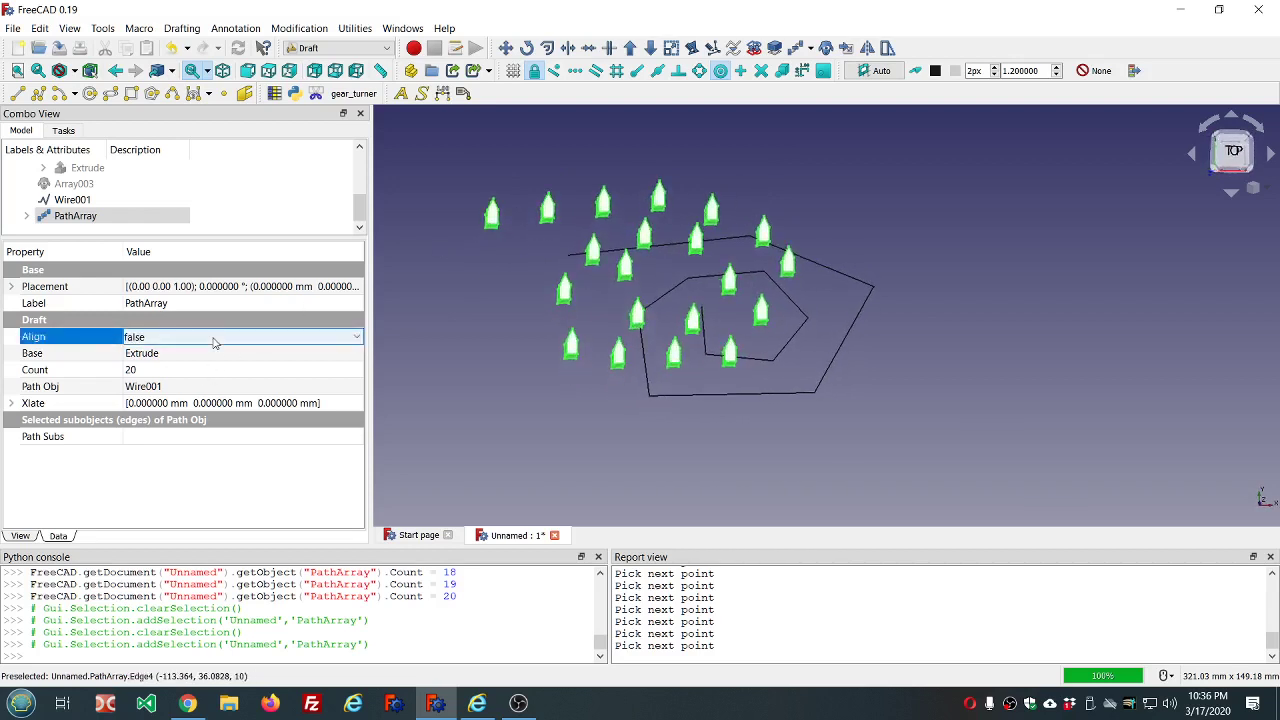
pyautogui.click(434, 350)
pyautogui.moveTo(542, 342); pyautogui.dragTo(575, 331, button='middle')
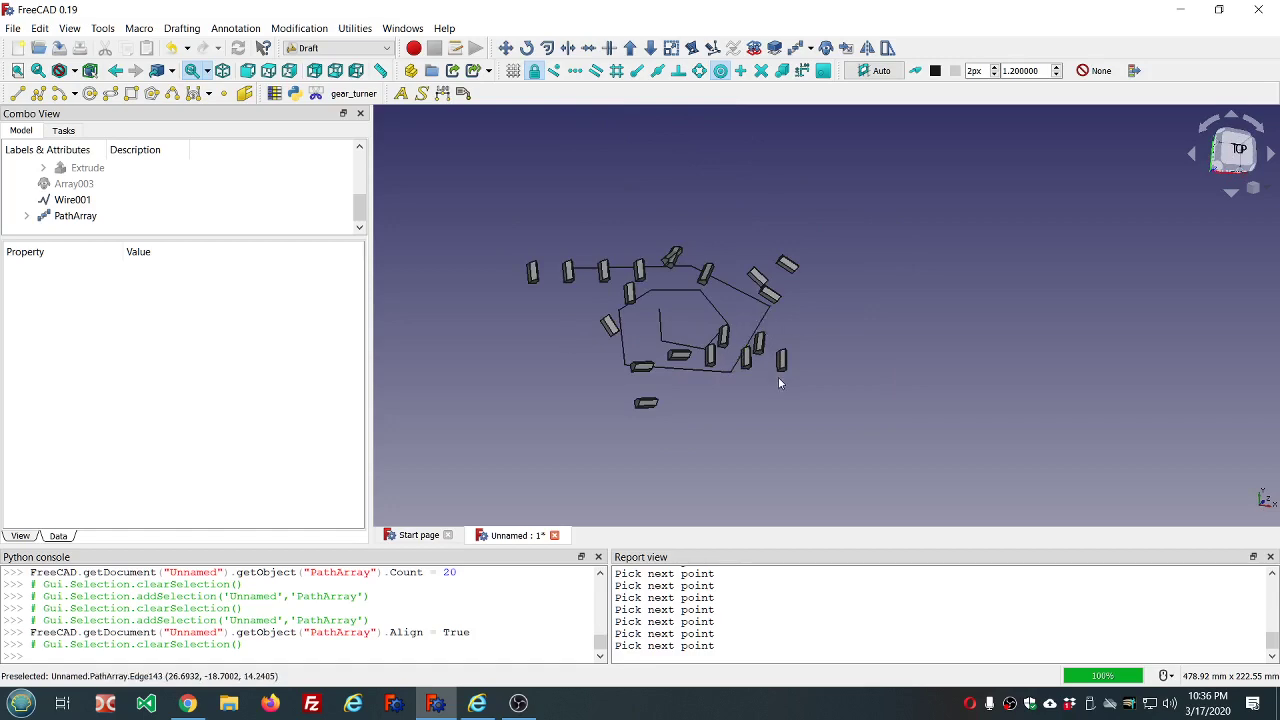
pyautogui.moveTo(778, 378); pyautogui.dragTo(685, 271, button='middle')
pyautogui.scroll(4, 682, 269)
pyautogui.scroll(2, 681, 267)
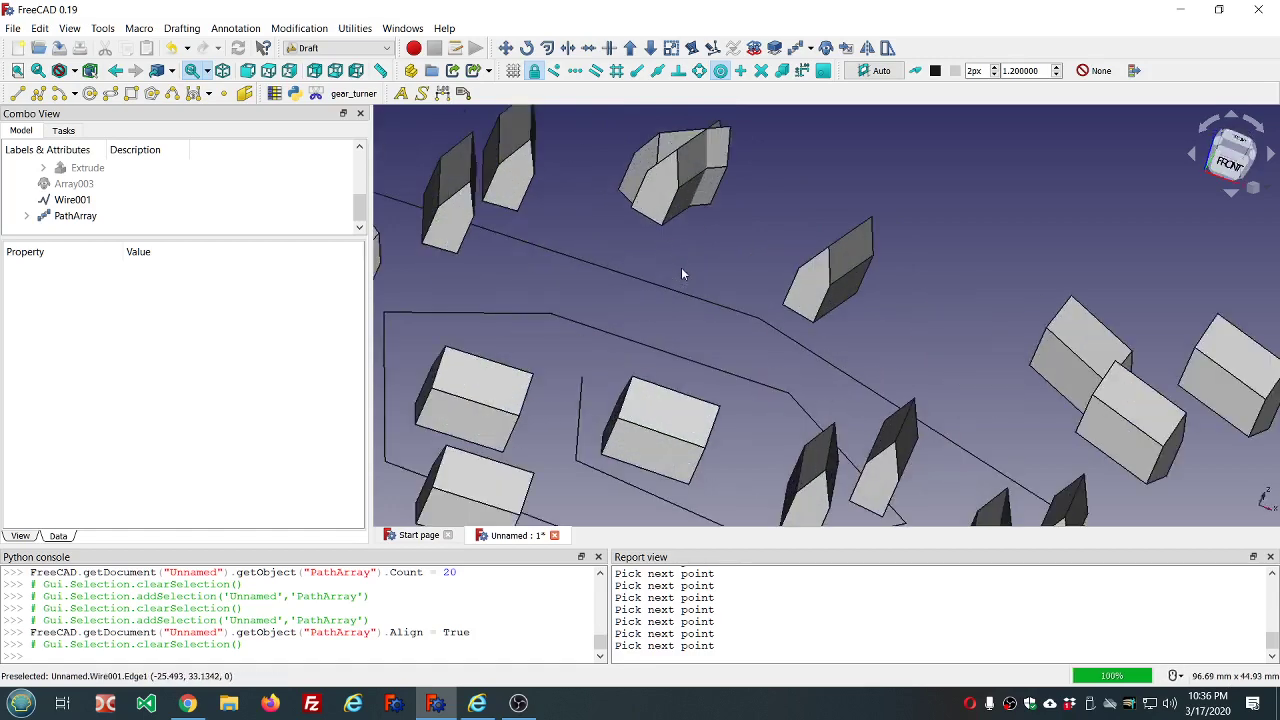
pyautogui.scroll(-6, 681, 267)
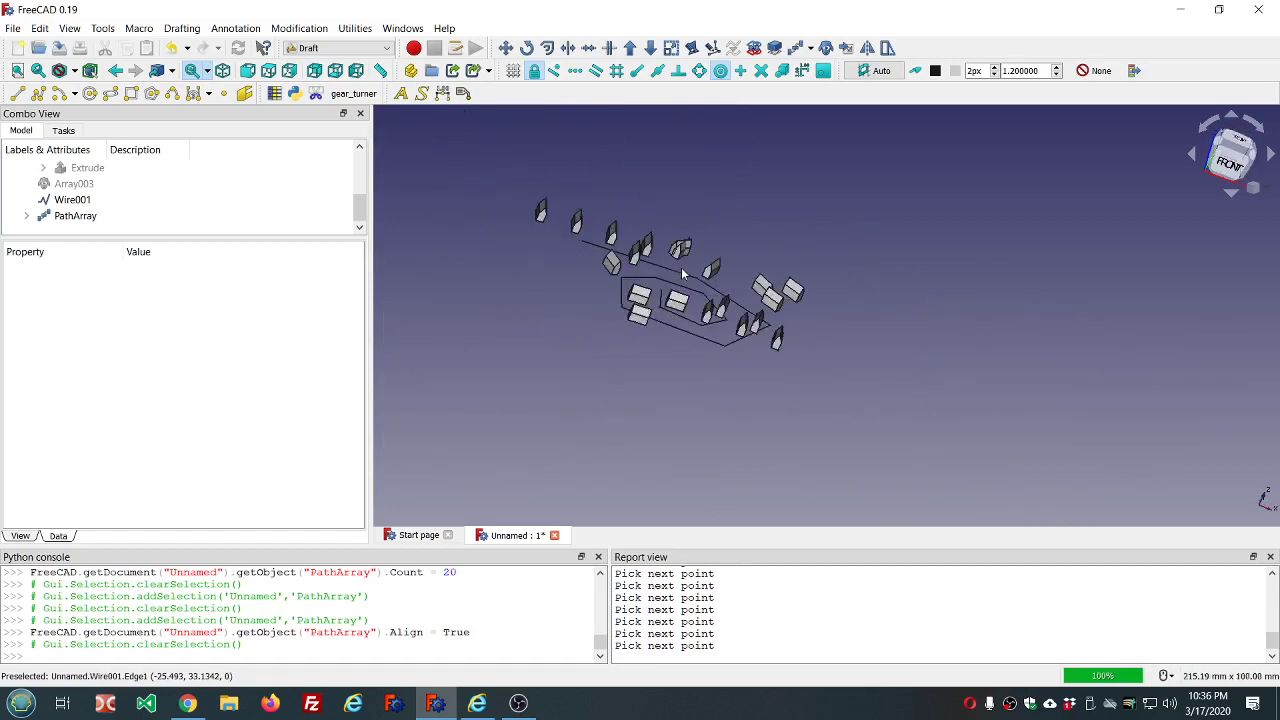
# Delete the path array while keeping the spiral wire.
pyautogui.click(72, 200)
pyautogui.click(78, 216)
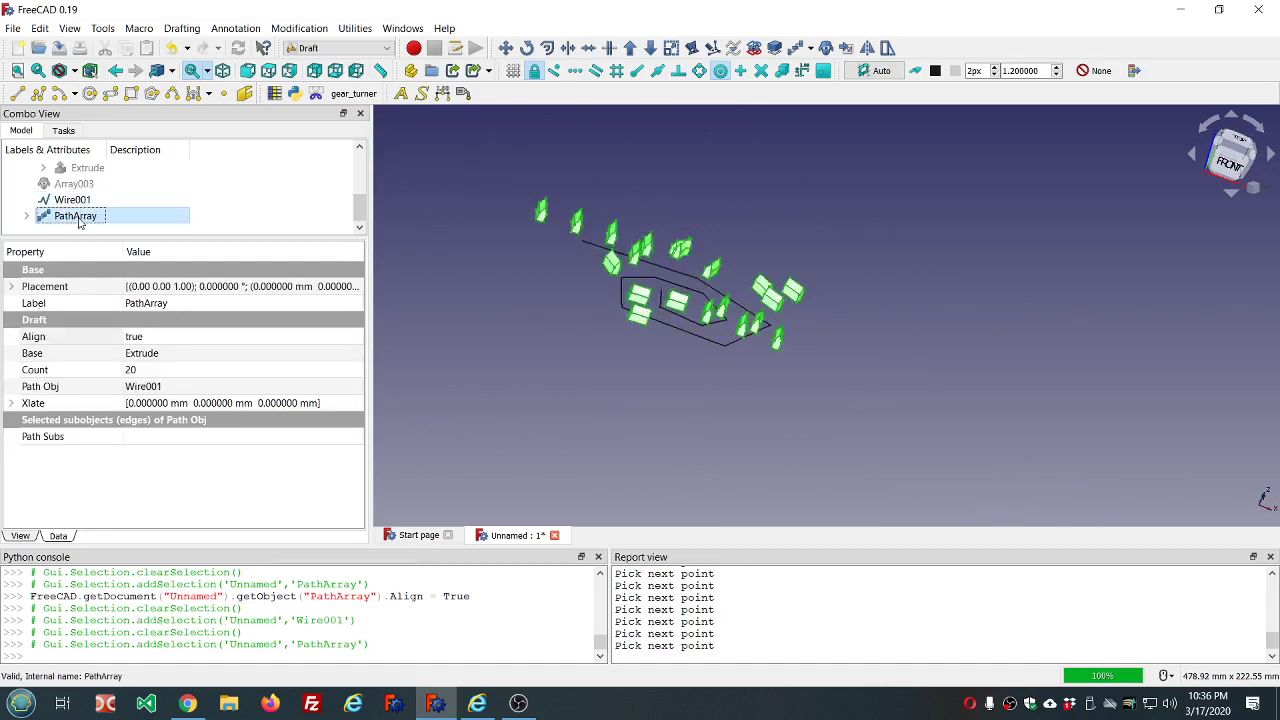
pyautogui.press('Delete')
pyautogui.click(81, 217)
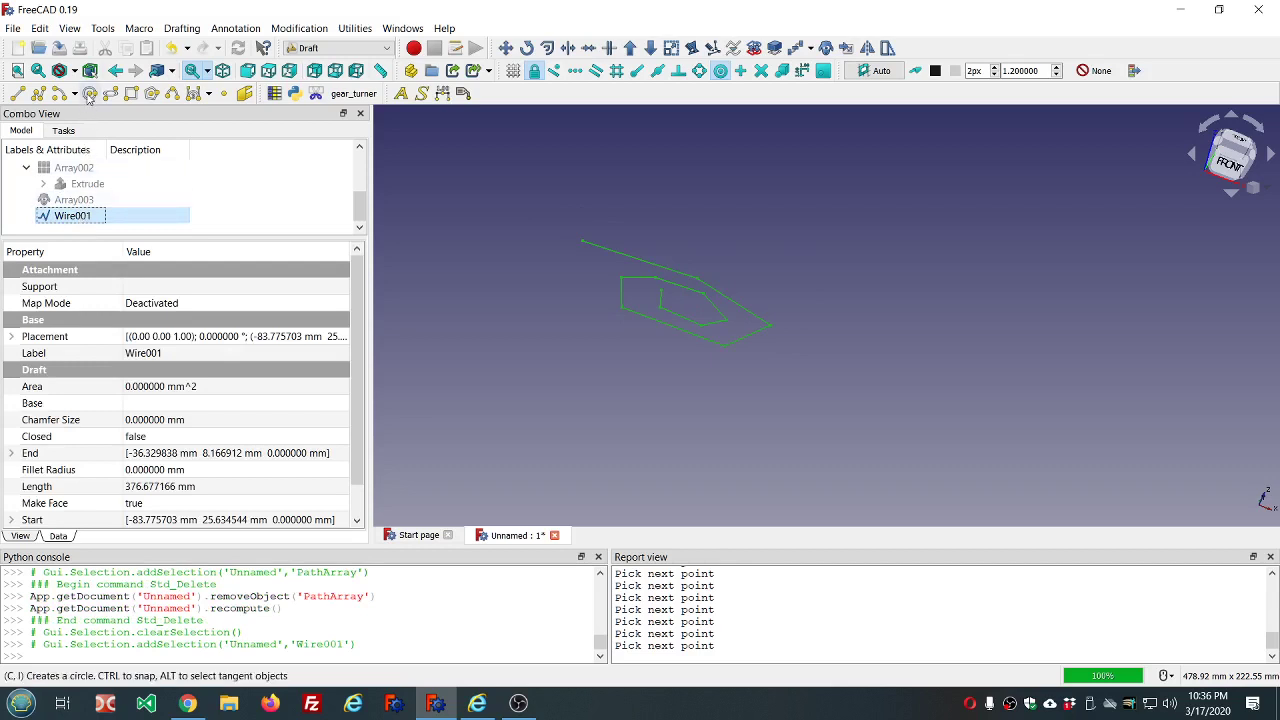
pyautogui.click(89, 95)
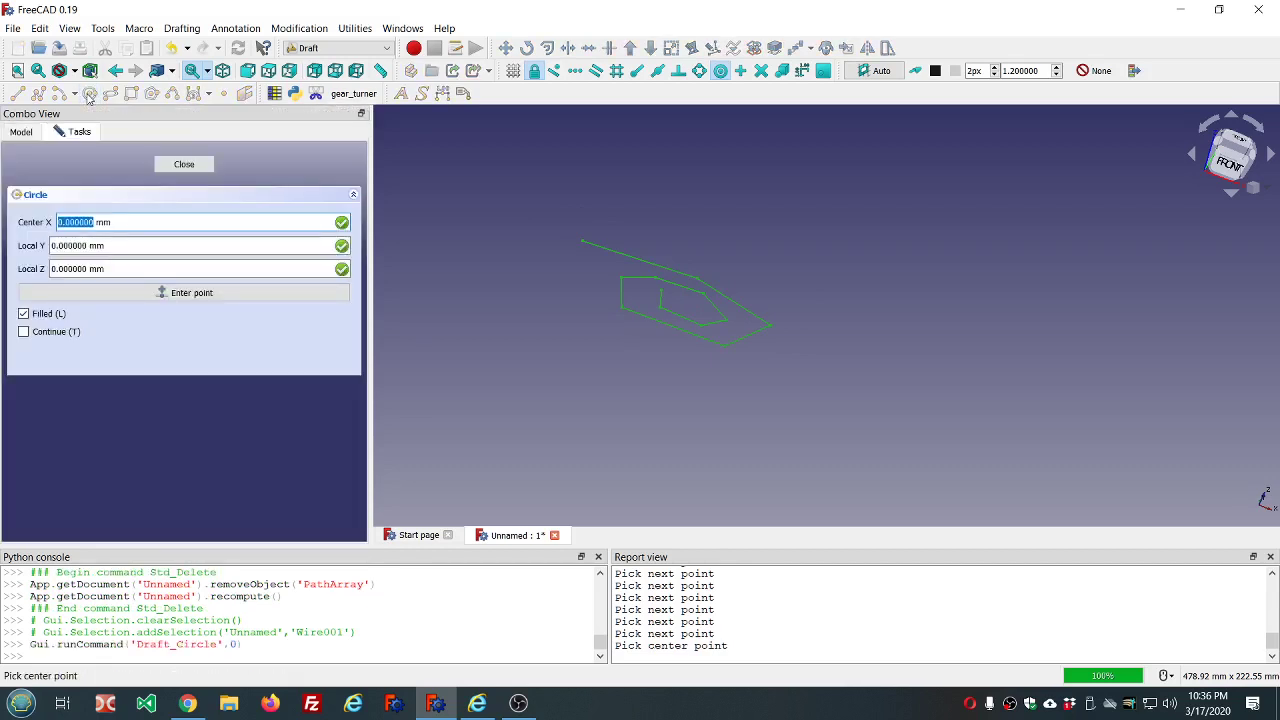
pyautogui.click(175, 165)
pyautogui.click(68, 29)
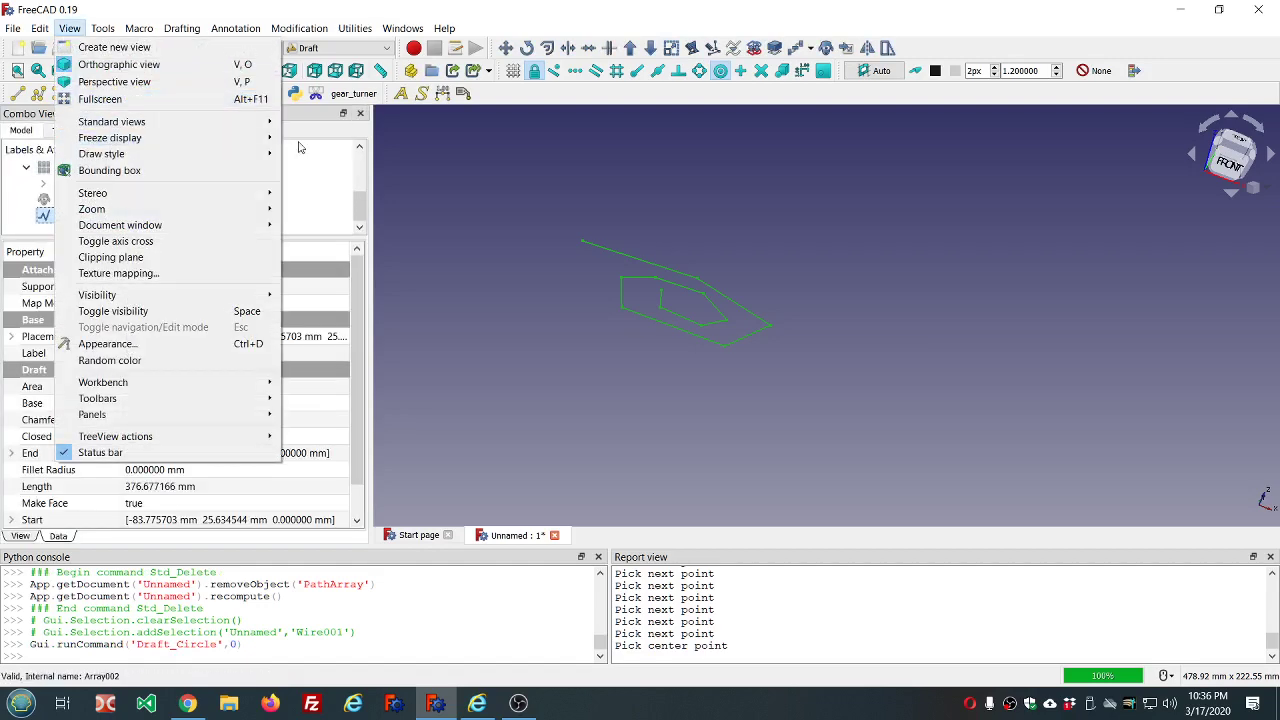
pyautogui.click(312, 169)
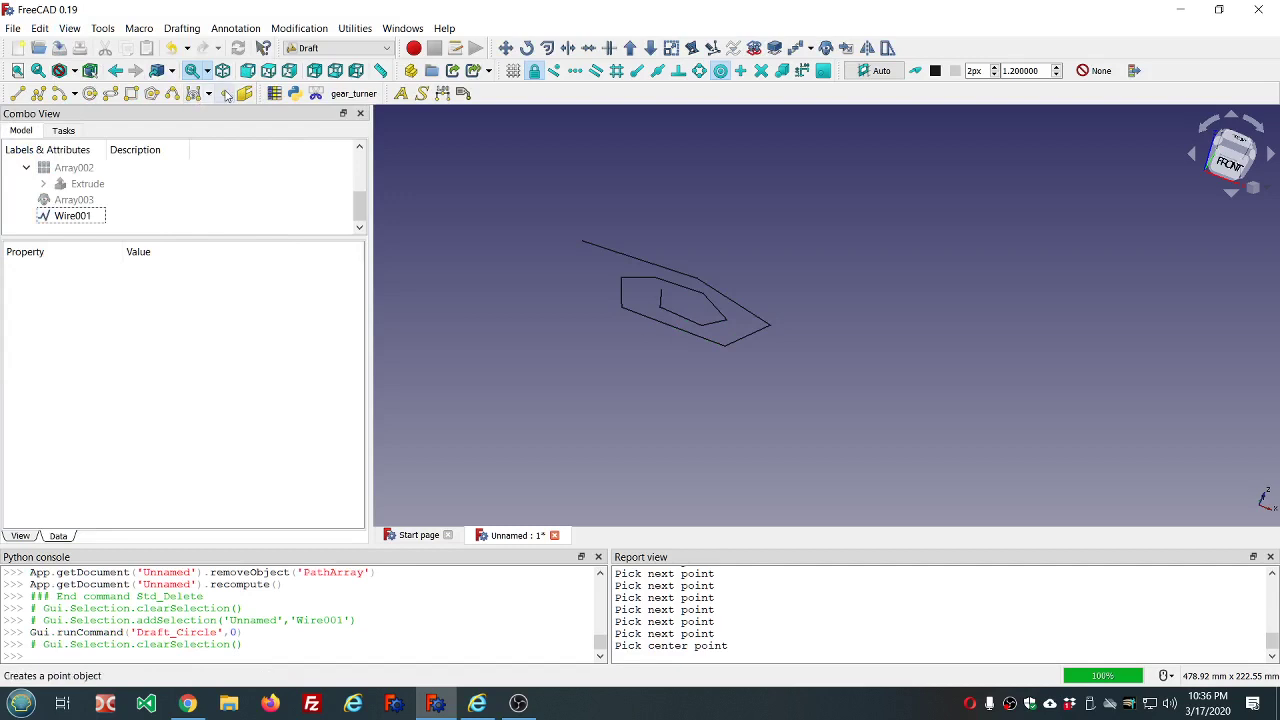
pyautogui.click(227, 94)
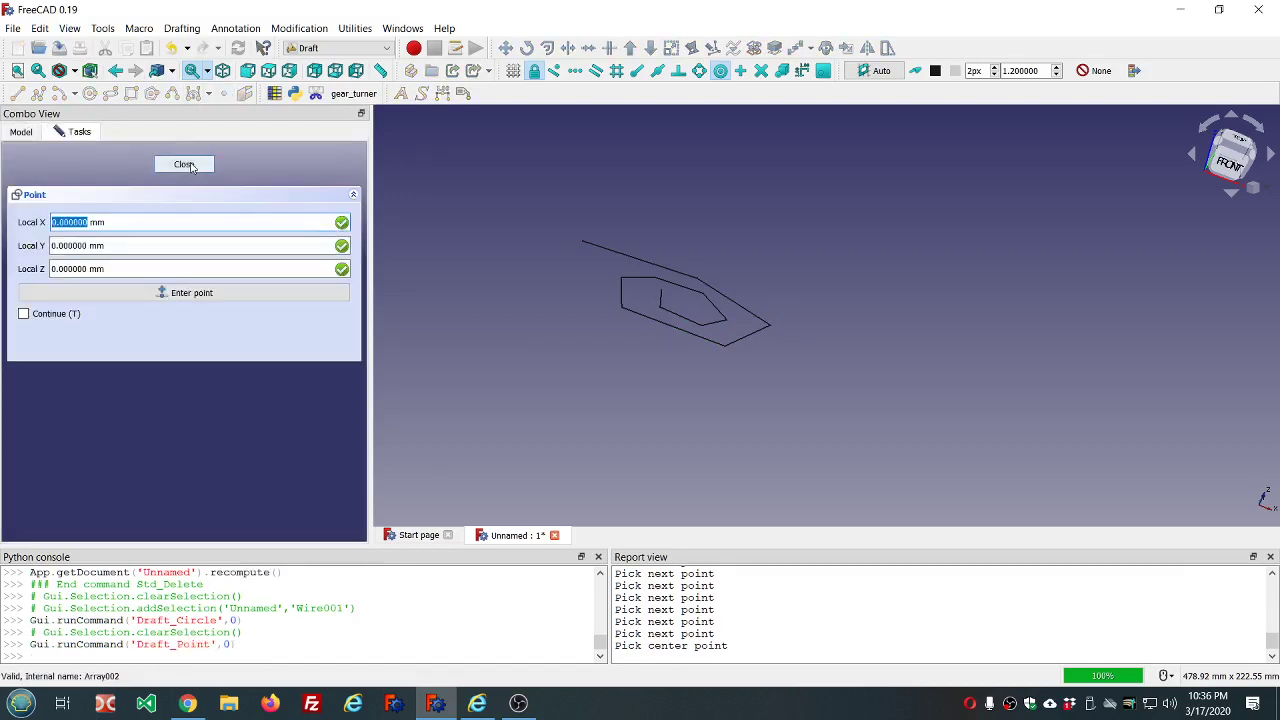
# Place a point at the origin and create a path array of it along Wire001.
pyautogui.click(164, 291)
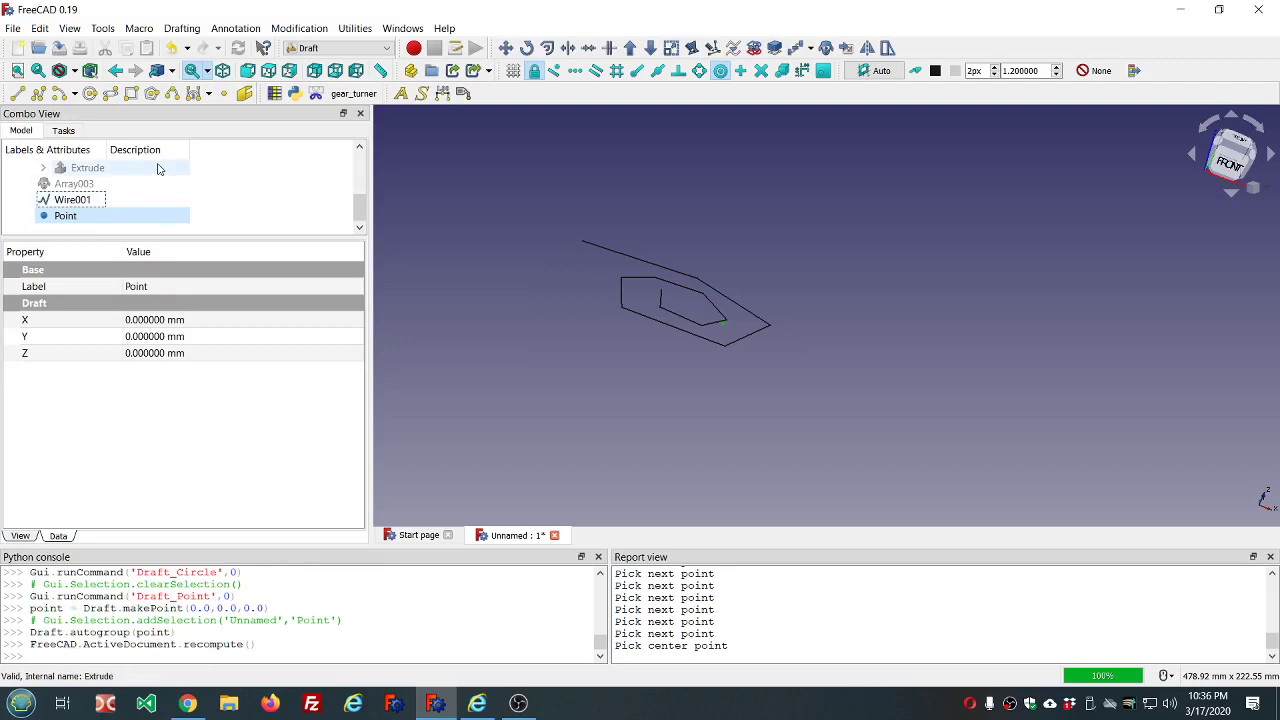
pyautogui.keyDown('ctrl'); pyautogui.click(71, 202); pyautogui.keyUp('ctrl')
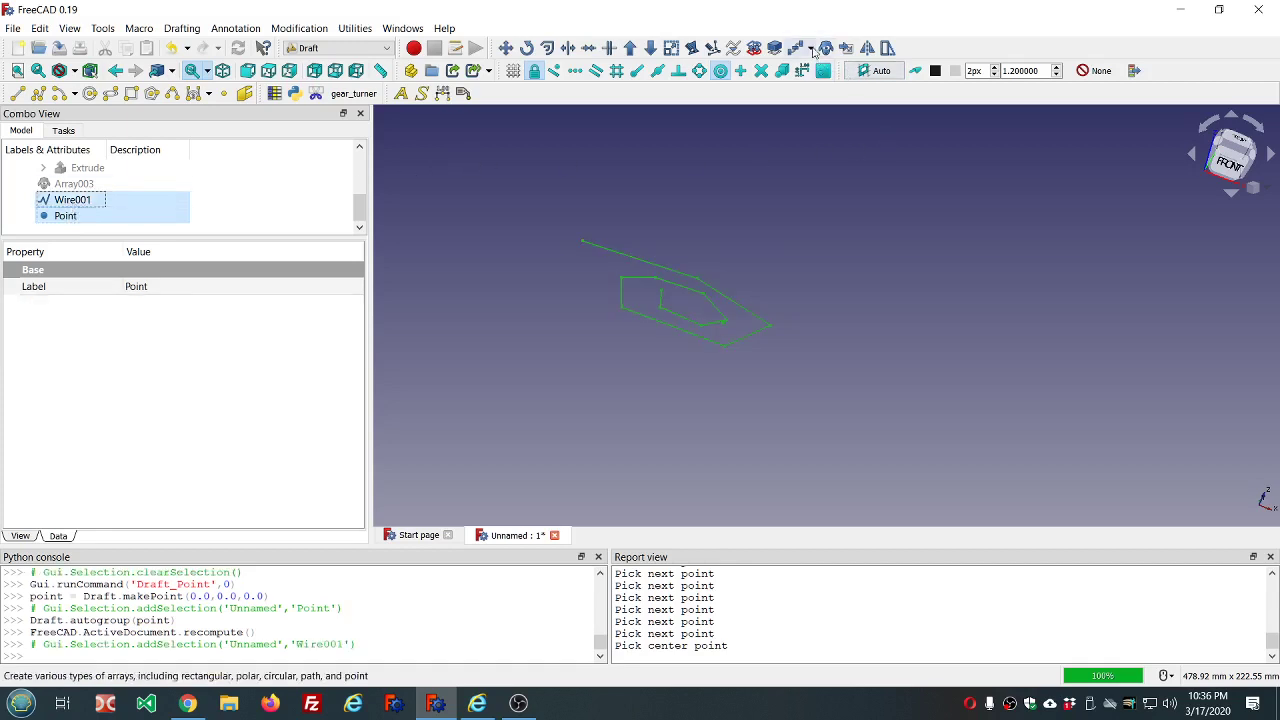
pyautogui.click(812, 50)
pyautogui.click(817, 121)
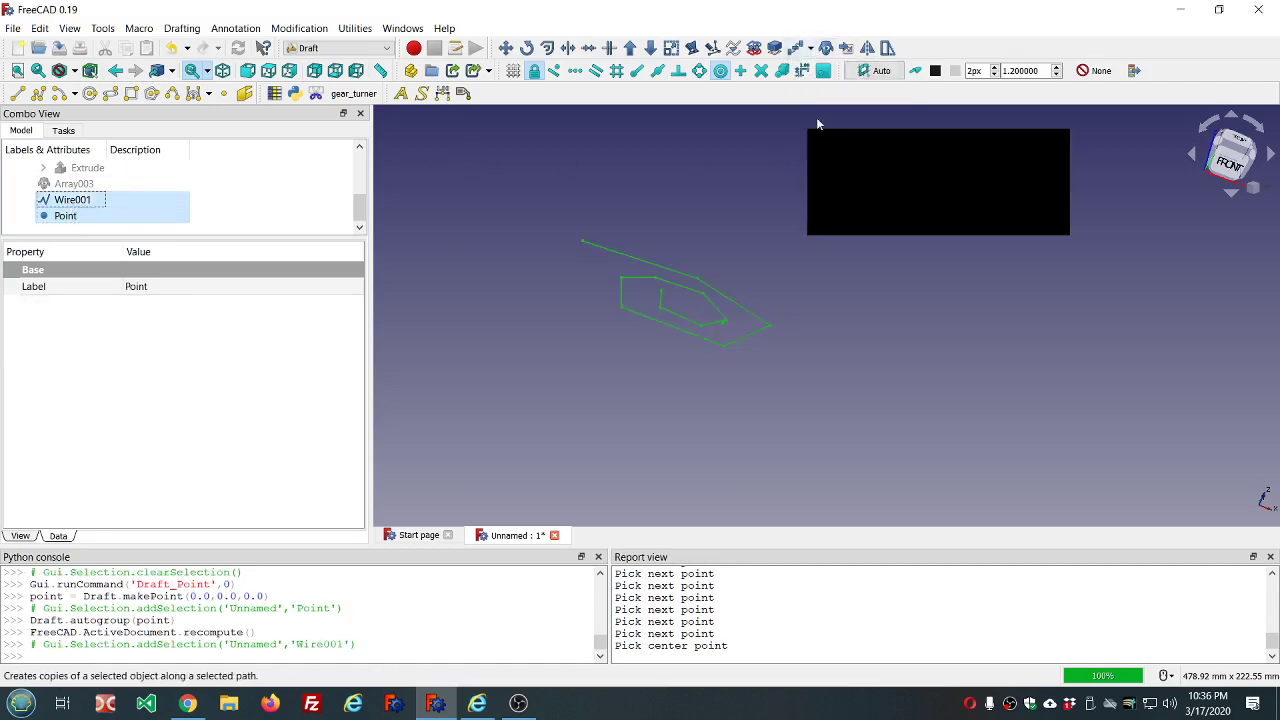
pyautogui.moveTo(720, 186); pyautogui.dragTo(694, 228, button='middle')
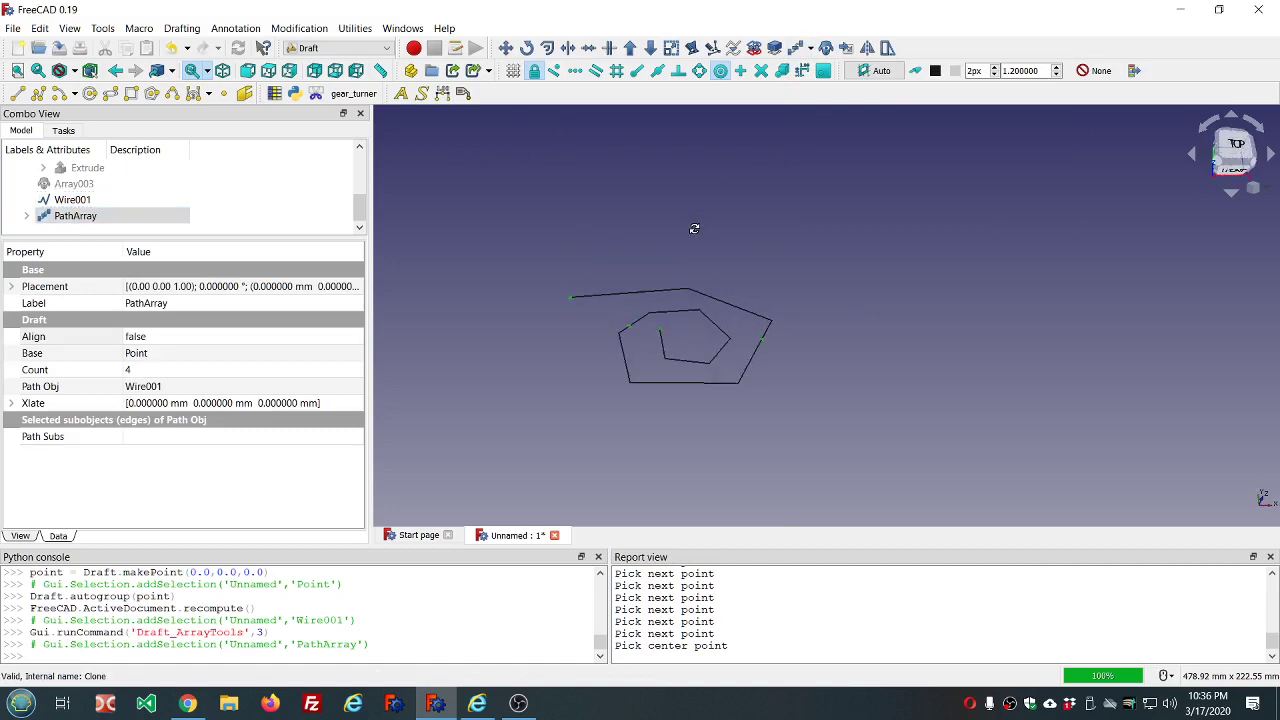
pyautogui.scroll(4, 666, 401)
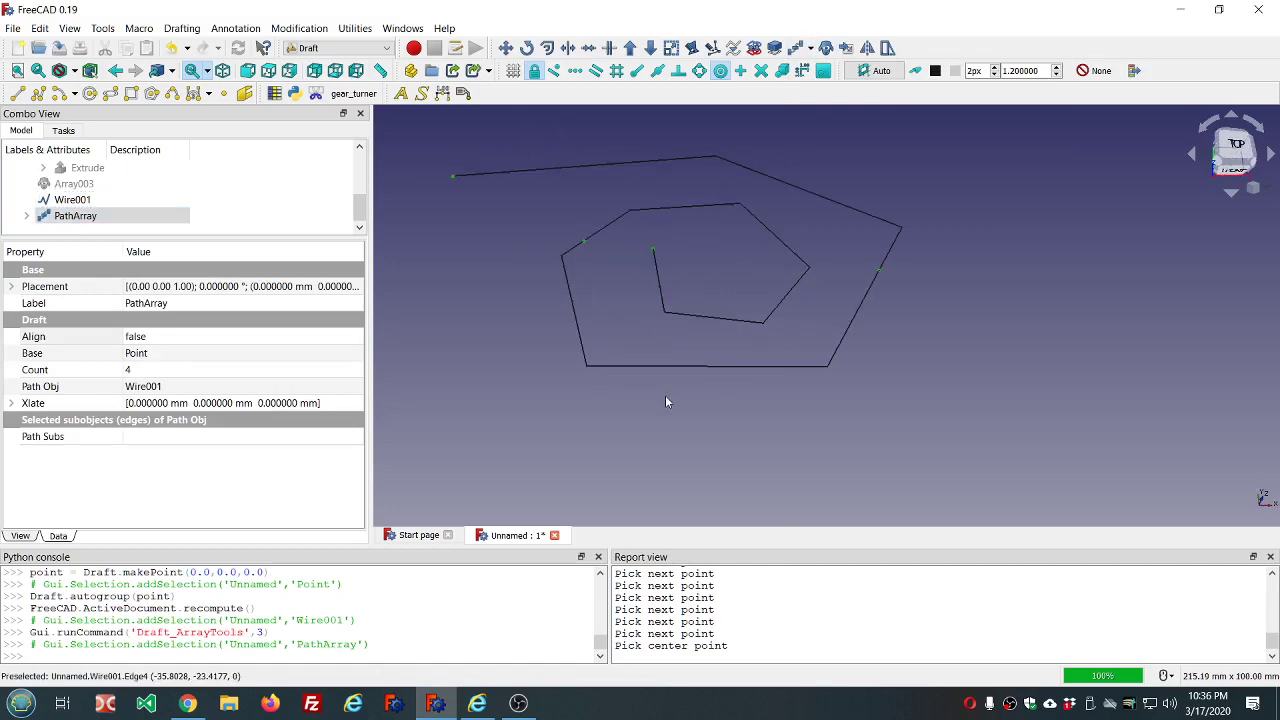
# Set the point path array's count to 15.
pyautogui.click(88, 216)
pyautogui.click(250, 370)
pyautogui.scroll(11, 250, 372)
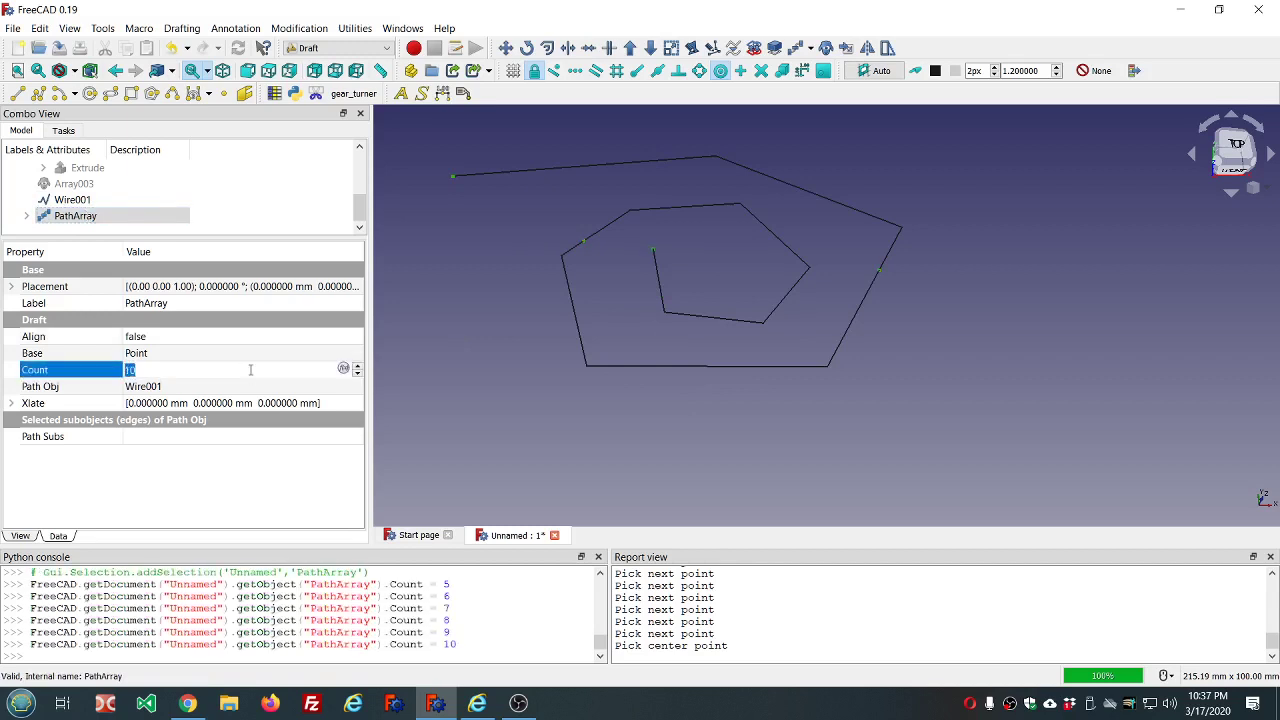
pyautogui.click(417, 392)
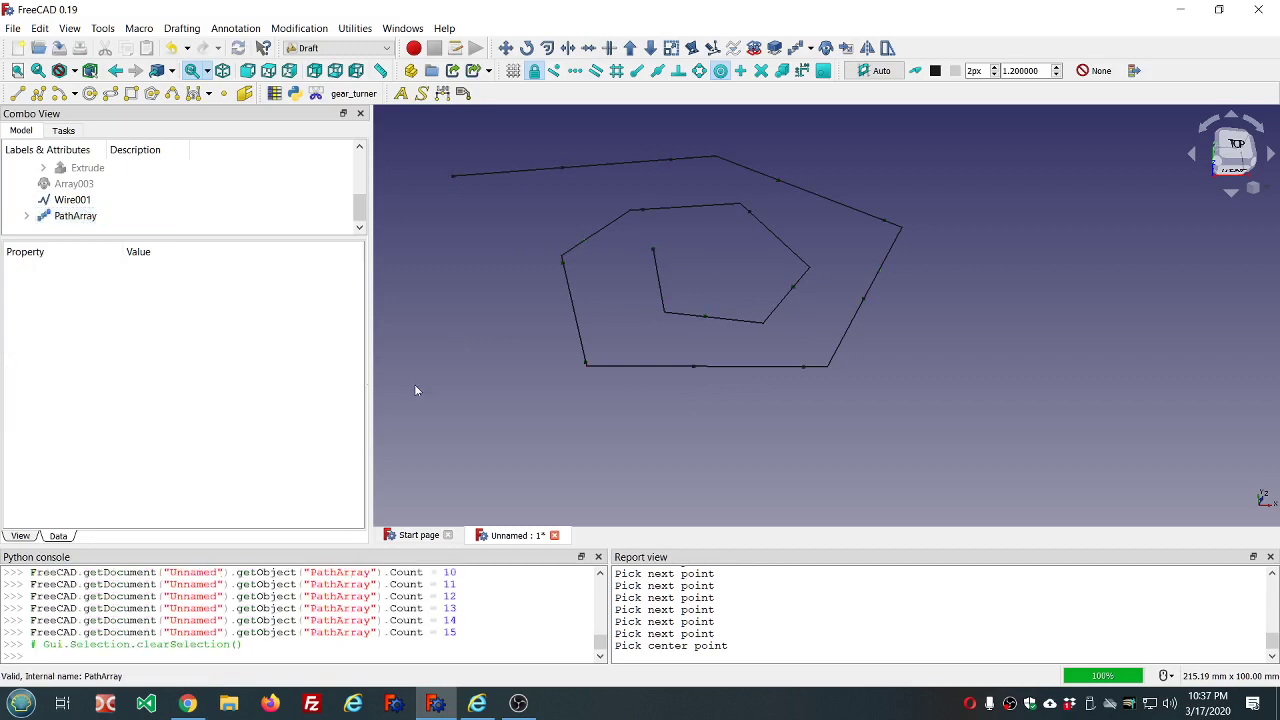
# Raise the point path array's count to 28 and view the distribution along the wire.
pyautogui.click(89, 218)
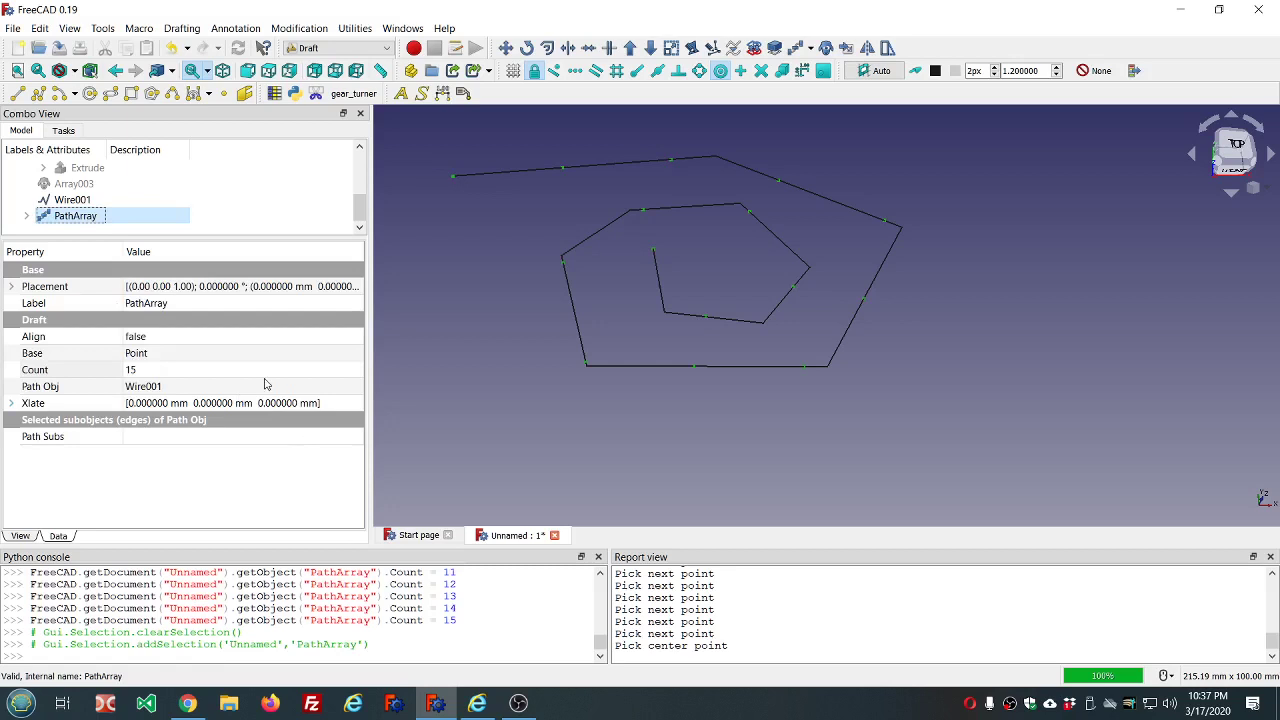
pyautogui.click(250, 370)
pyautogui.scroll(13, 249, 368)
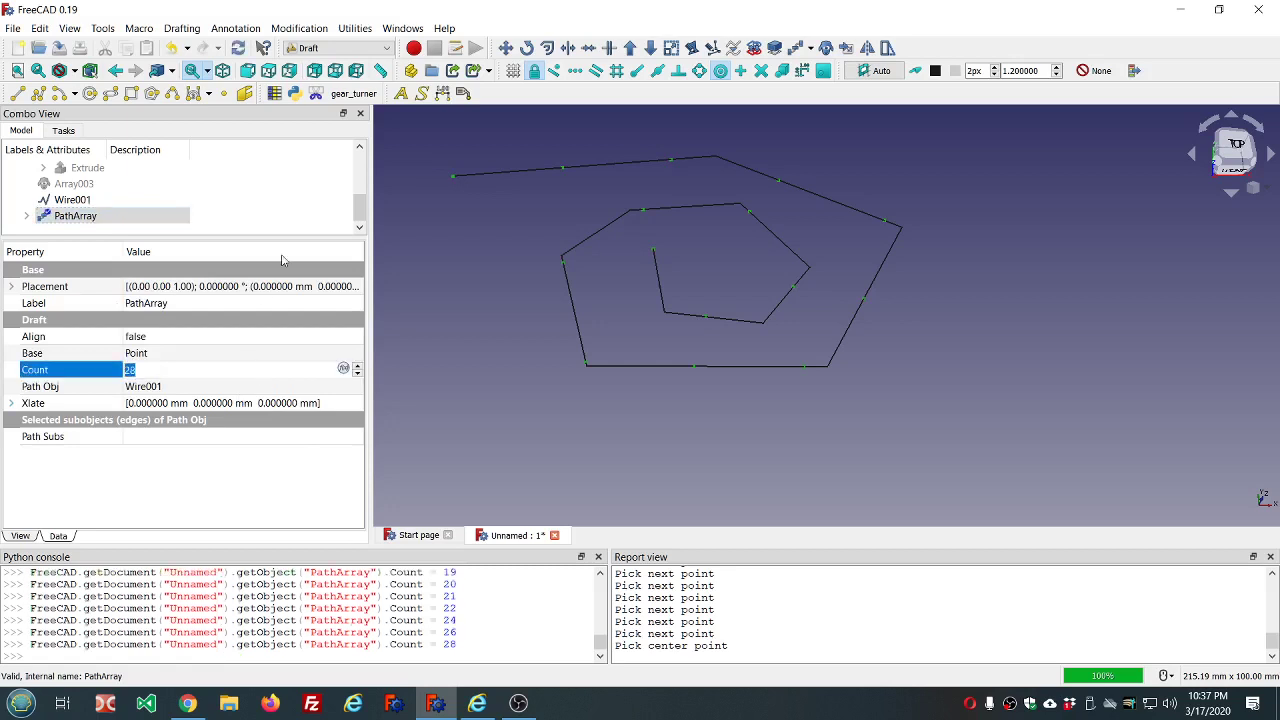
pyautogui.click(306, 212)
pyautogui.moveTo(894, 352); pyautogui.dragTo(871, 314, button='middle')
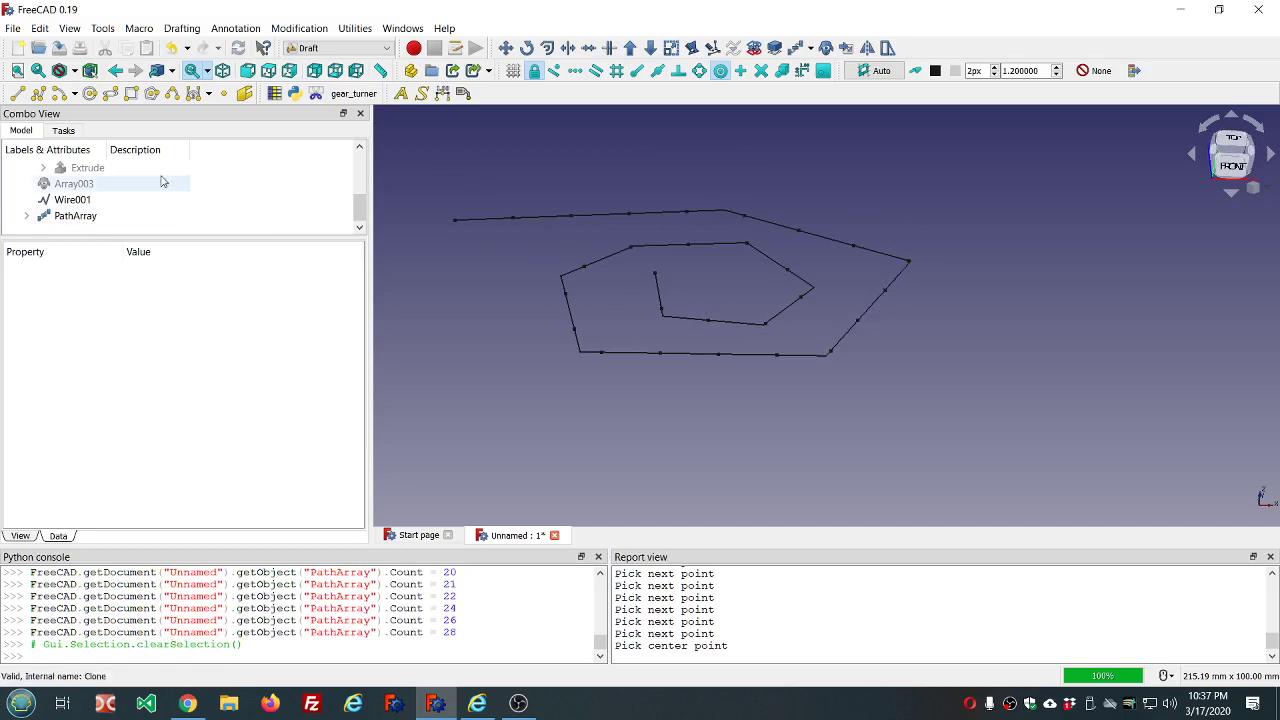
# Delete the path array of points, keeping Wire001.
pyautogui.click(75, 216)
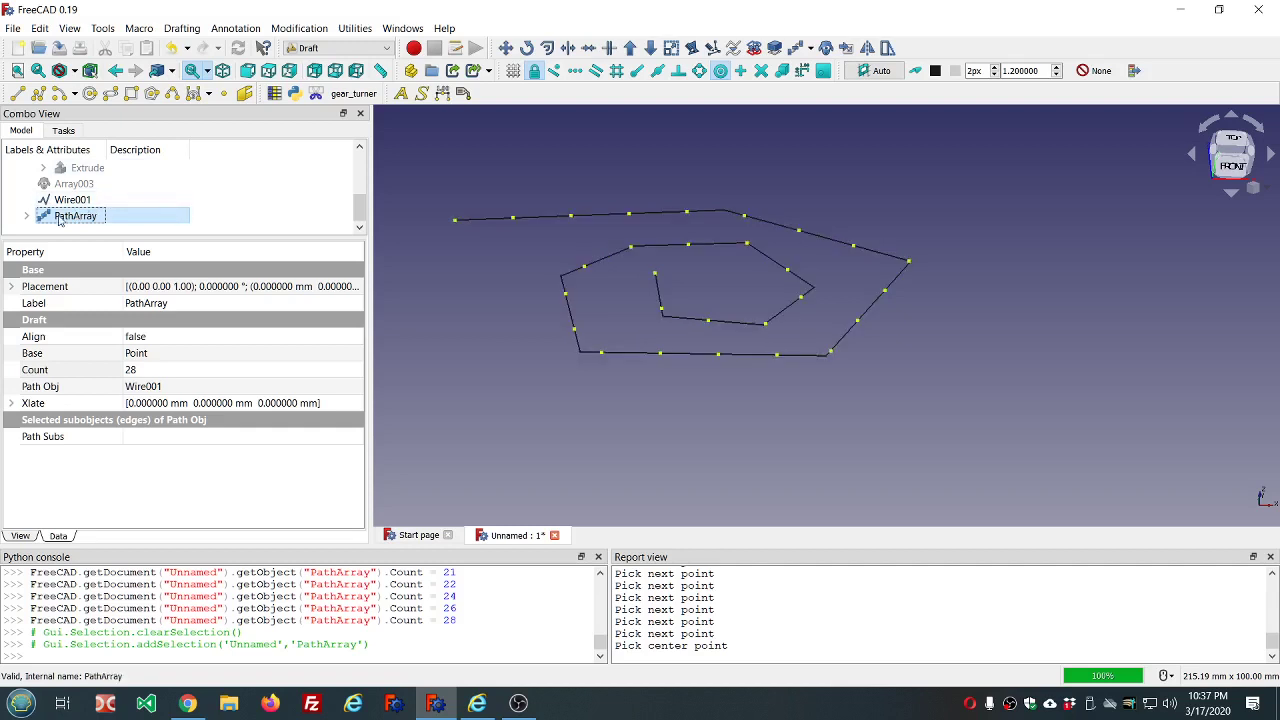
pyautogui.press('Delete')
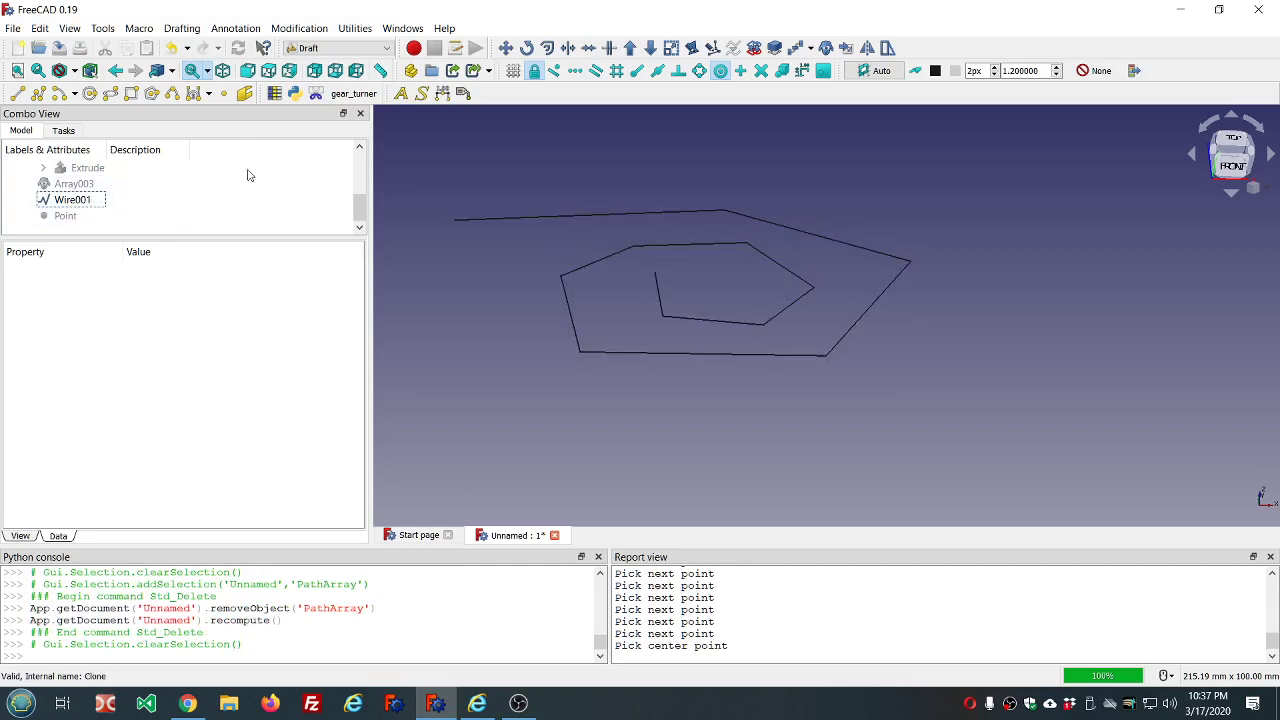
pyautogui.click(90, 93)
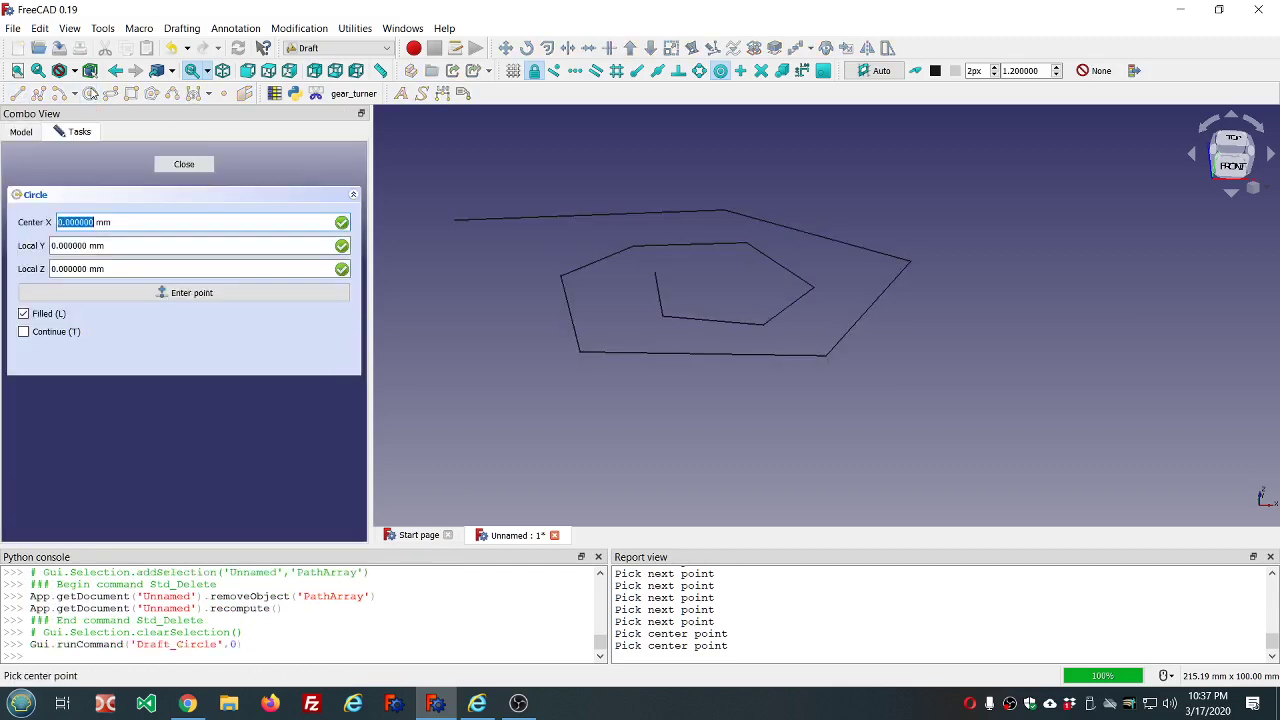
pyautogui.click(139, 296)
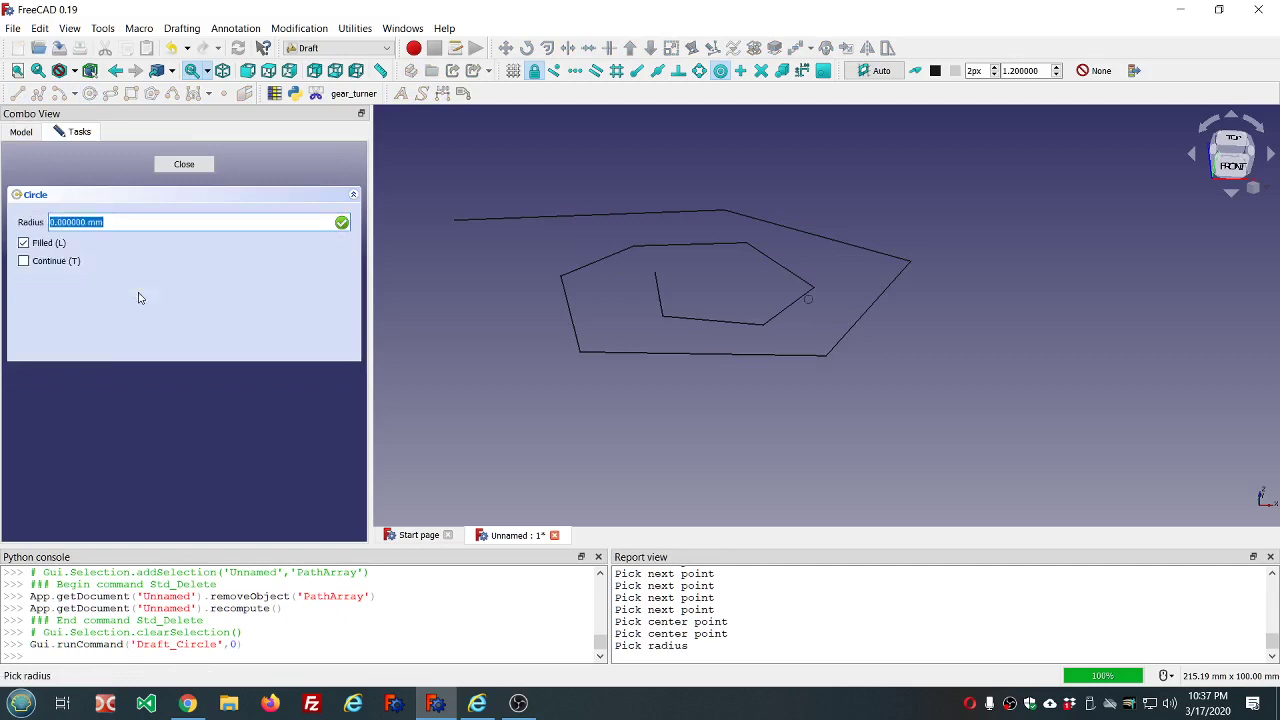
pyautogui.write('10')
pyautogui.click(178, 165)
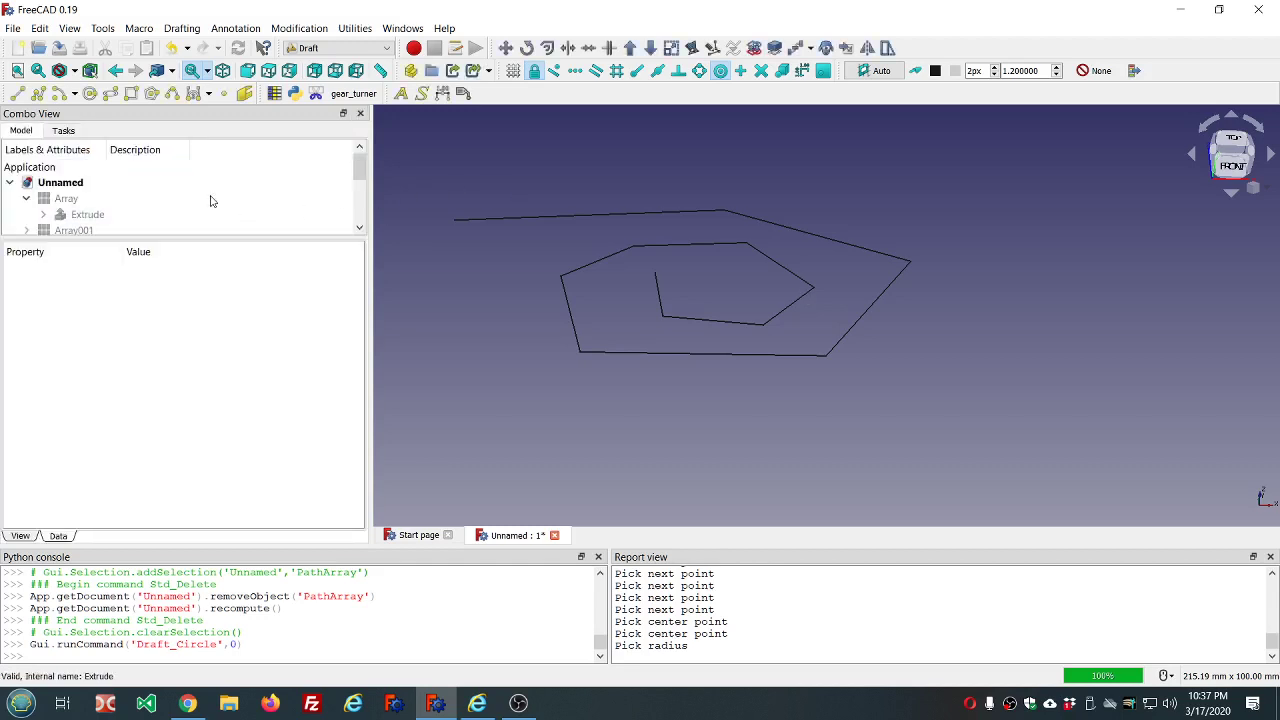
# Draw a filled circle of radius 10 mm centred on the origin in the top view plane.
pyautogui.scroll(-8, 654, 174)
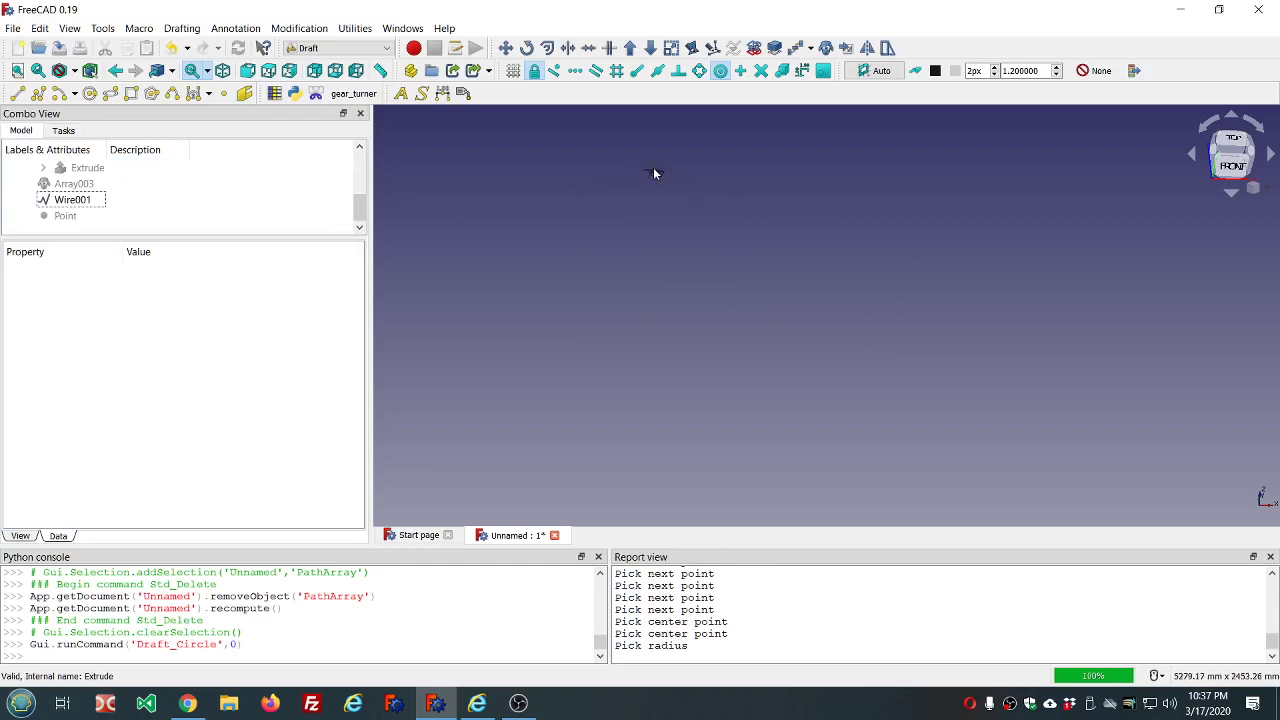
pyautogui.scroll(6, 656, 160)
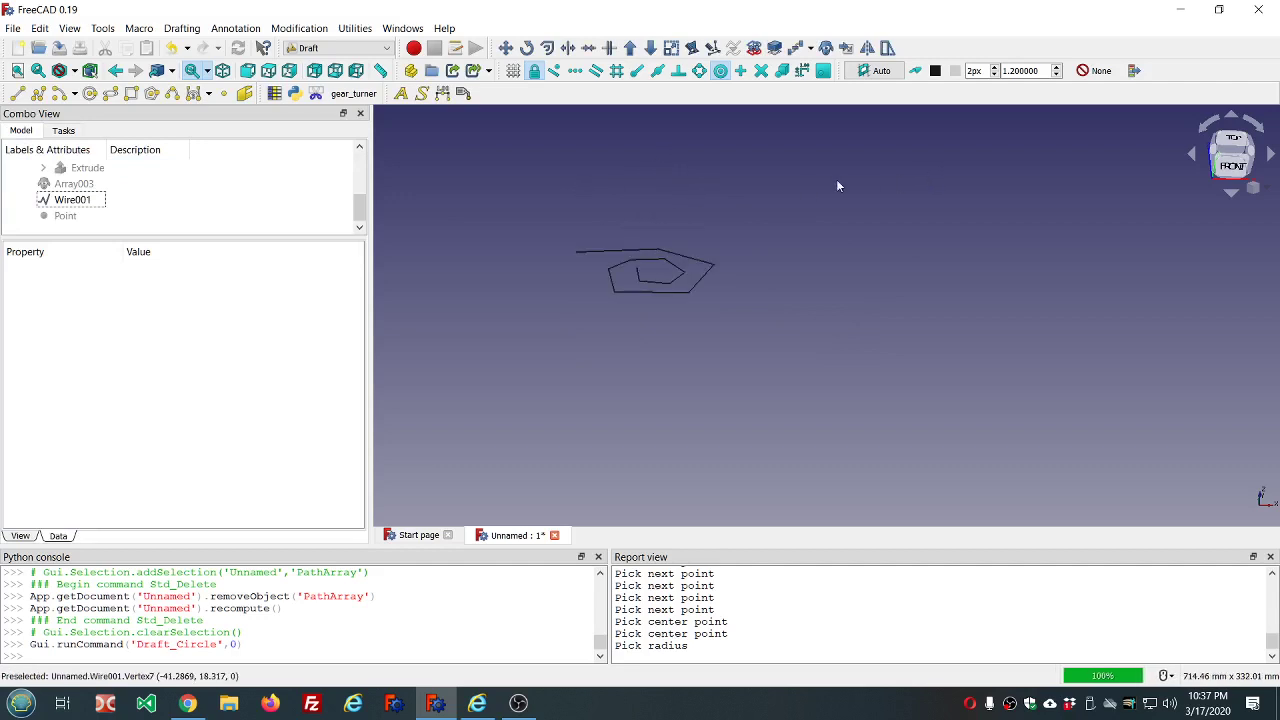
pyautogui.moveTo(749, 177); pyautogui.dragTo(749, 229, button='middle')
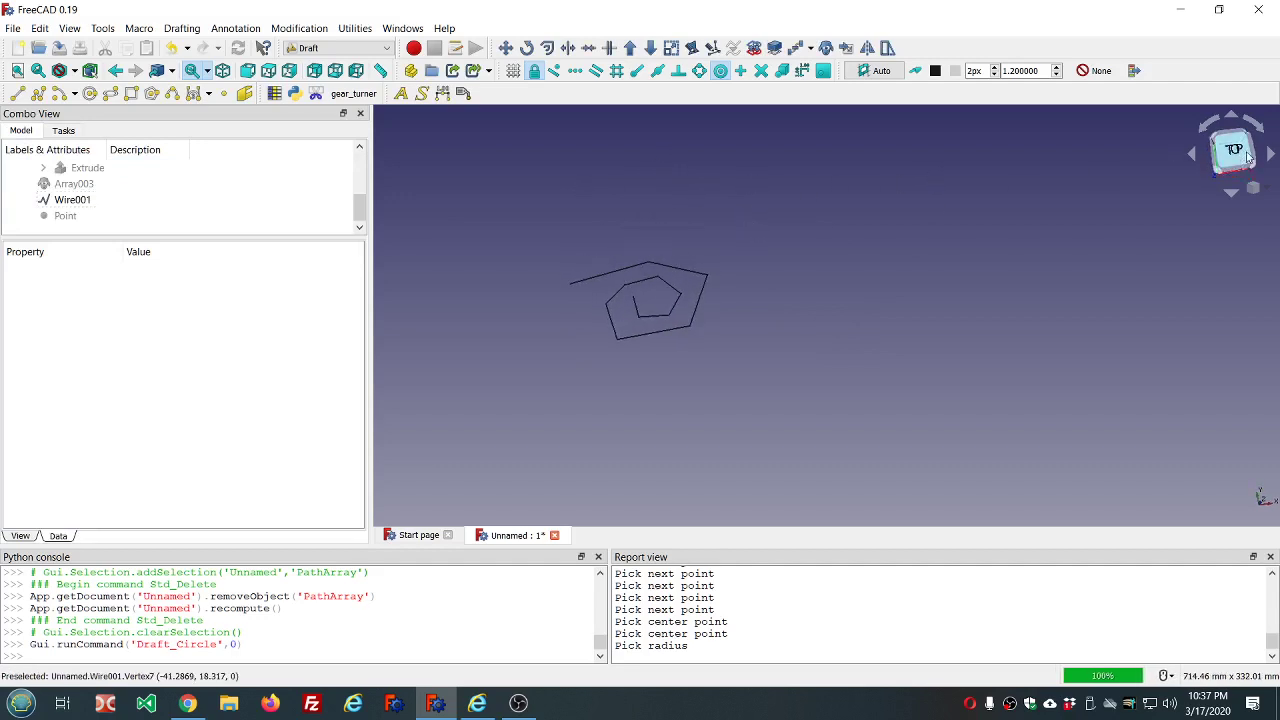
pyautogui.click(1245, 154)
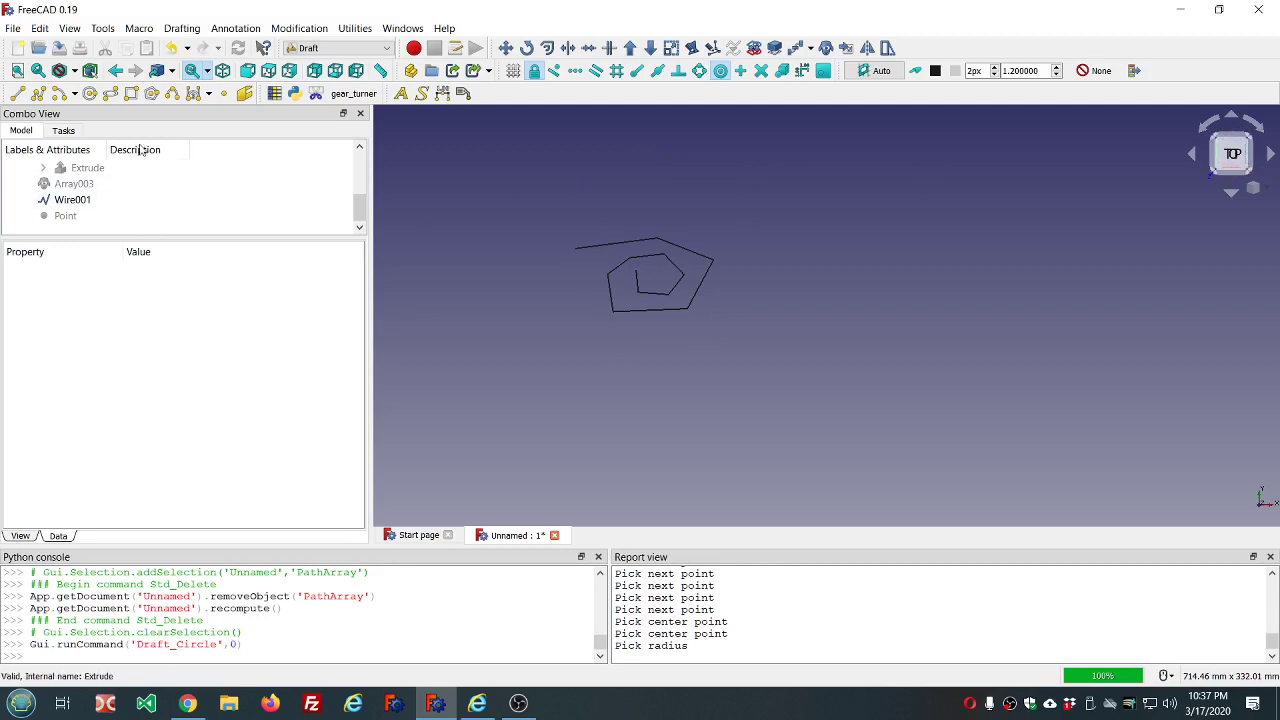
pyautogui.click(89, 94)
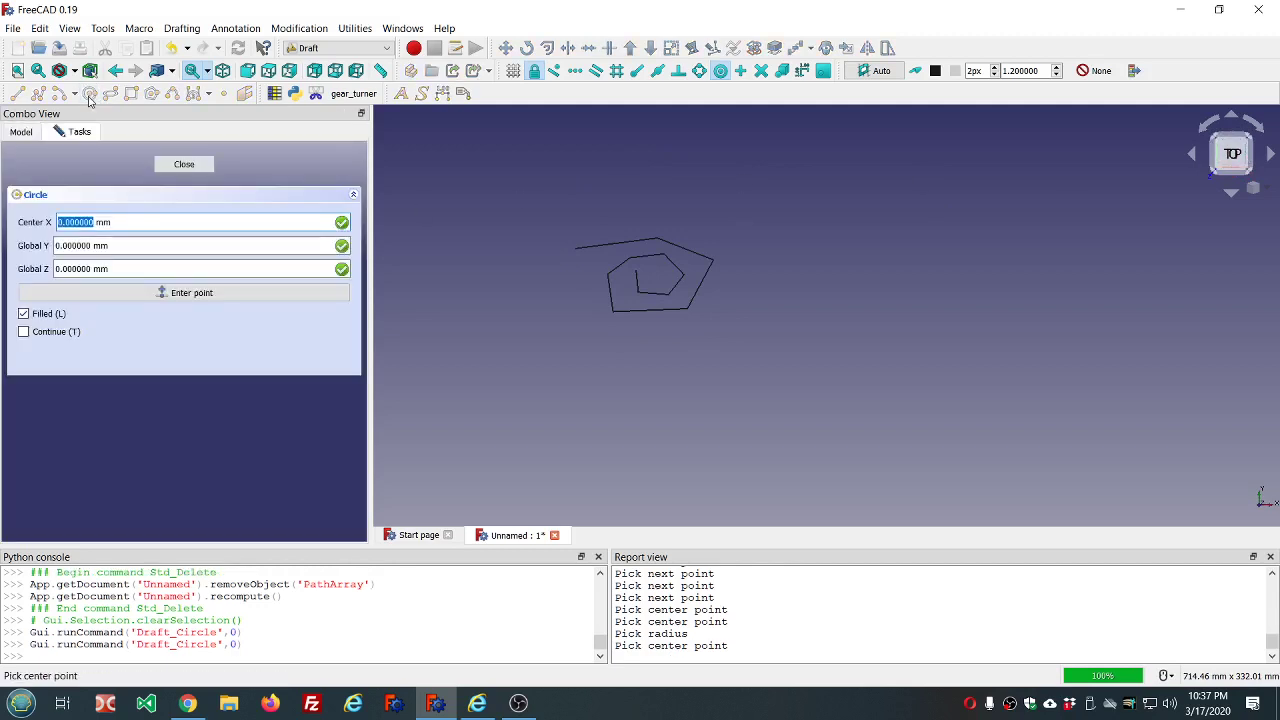
pyautogui.click(145, 291)
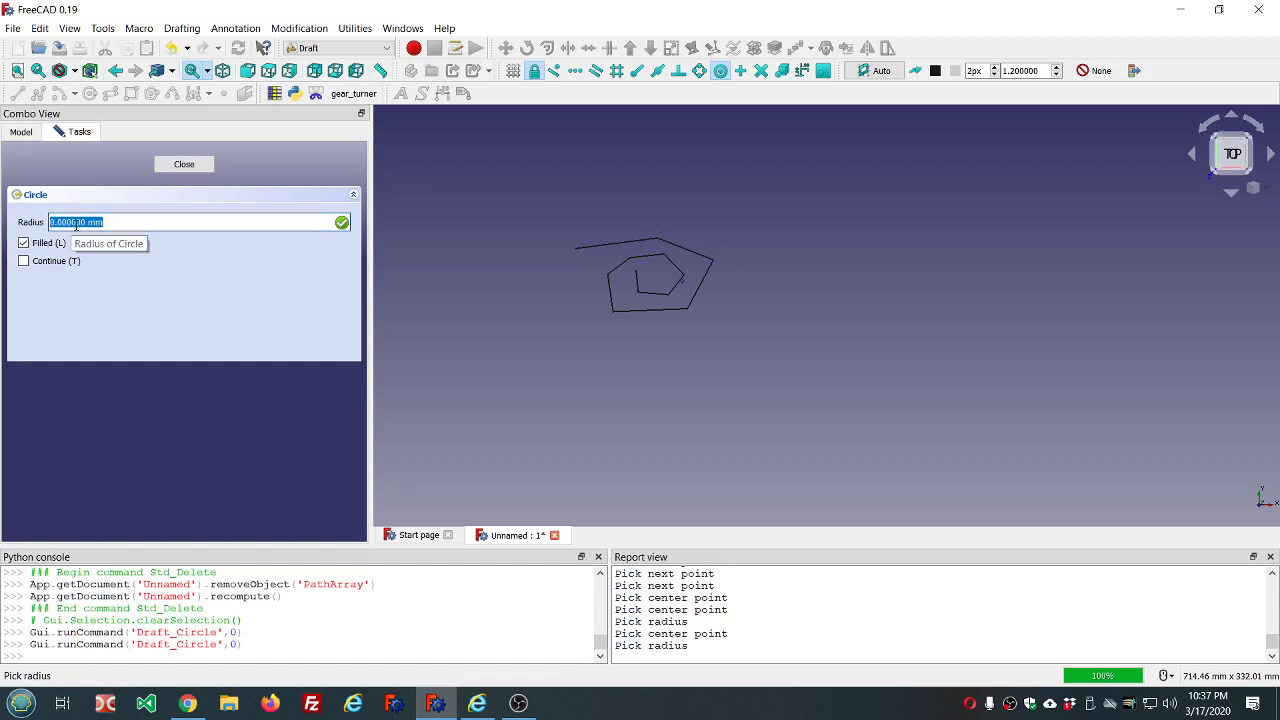
pyautogui.write('10')
pyautogui.press('Return')
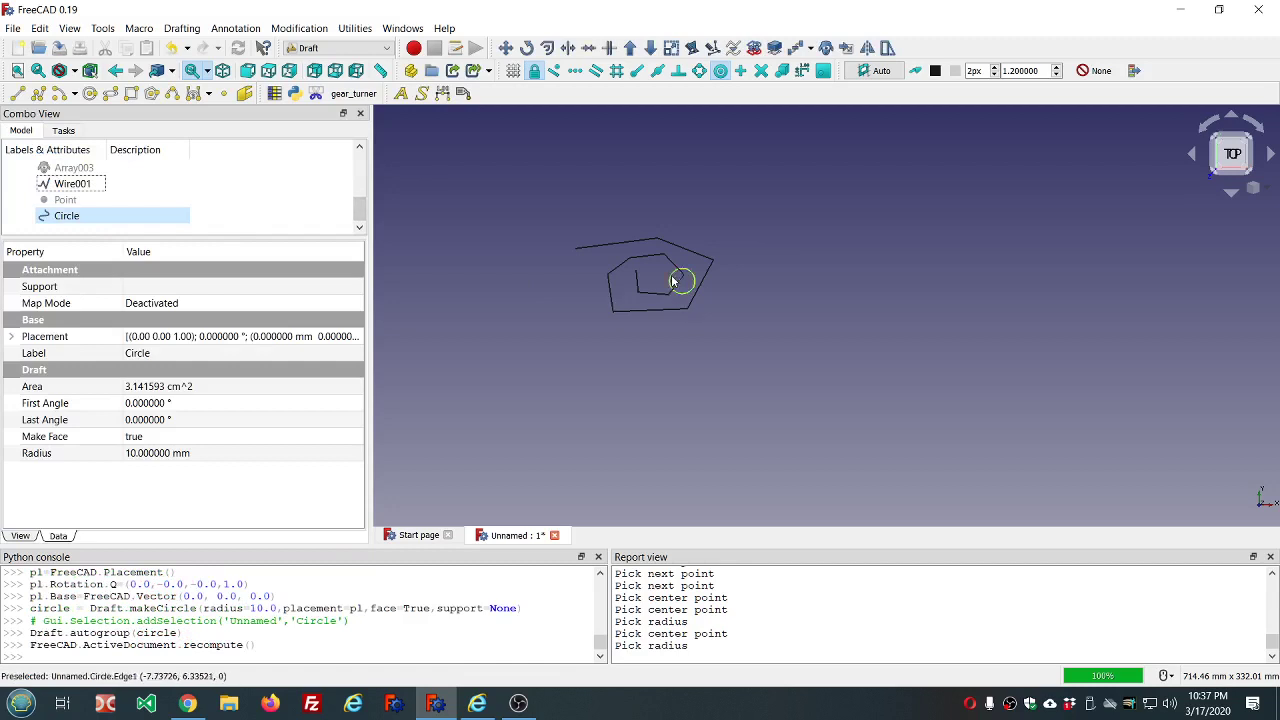
pyautogui.scroll(4, 668, 272)
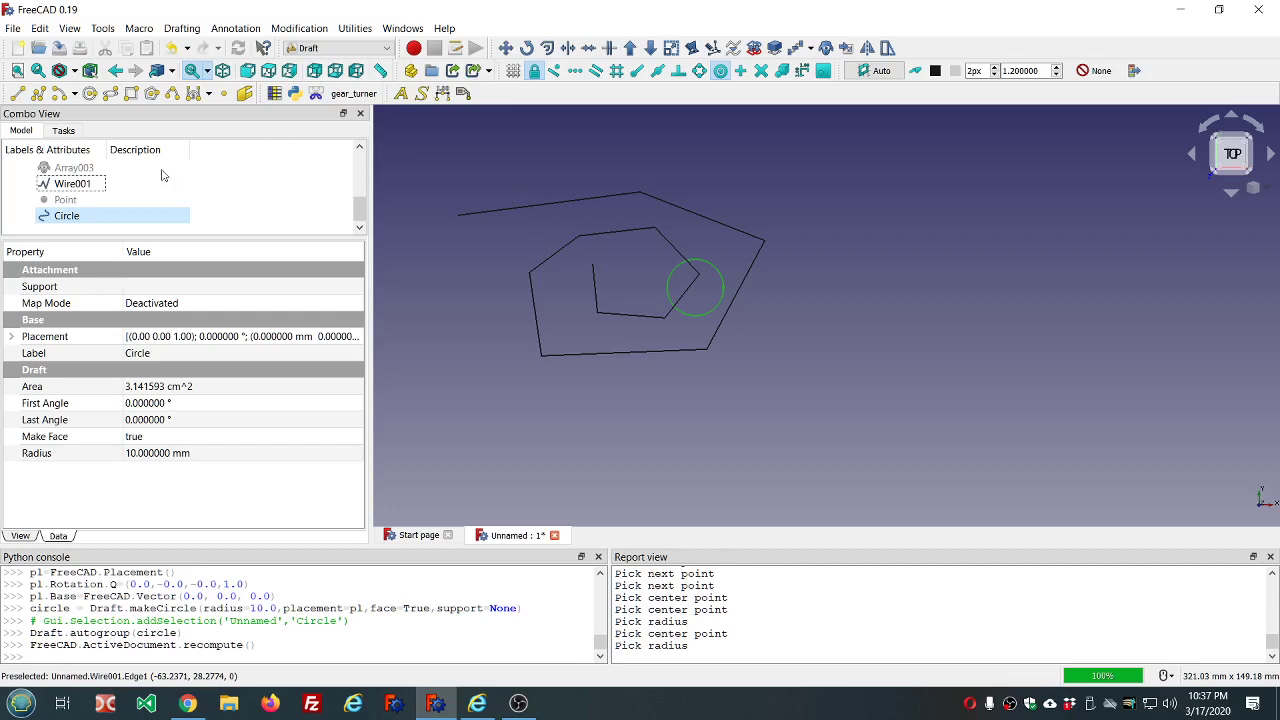
pyautogui.click(75, 218)
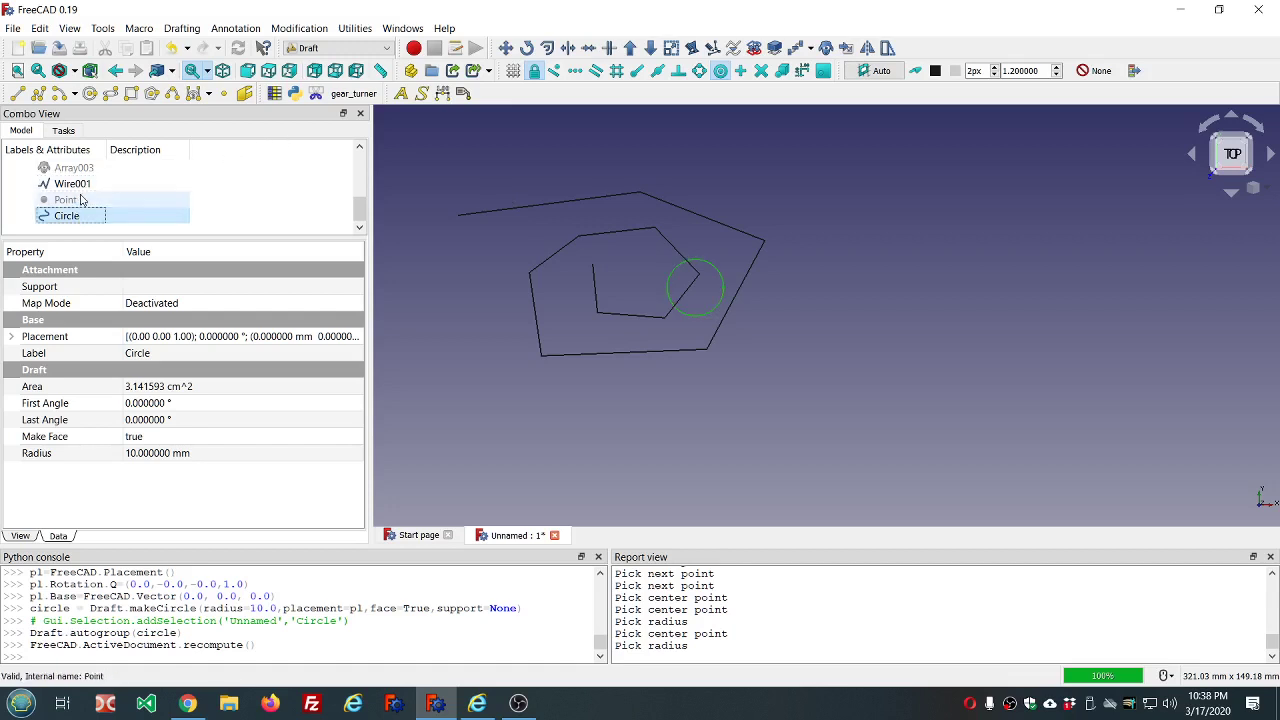
pyautogui.doubleClick(87, 184)
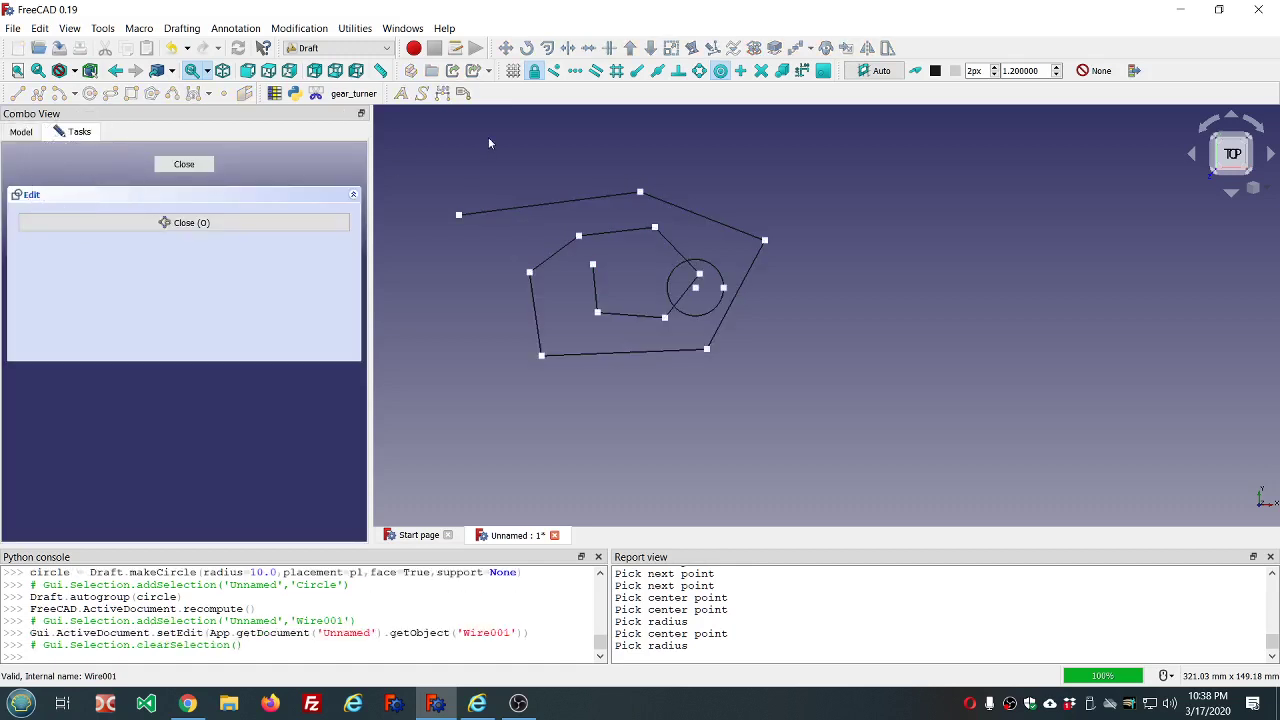
pyautogui.click(190, 164)
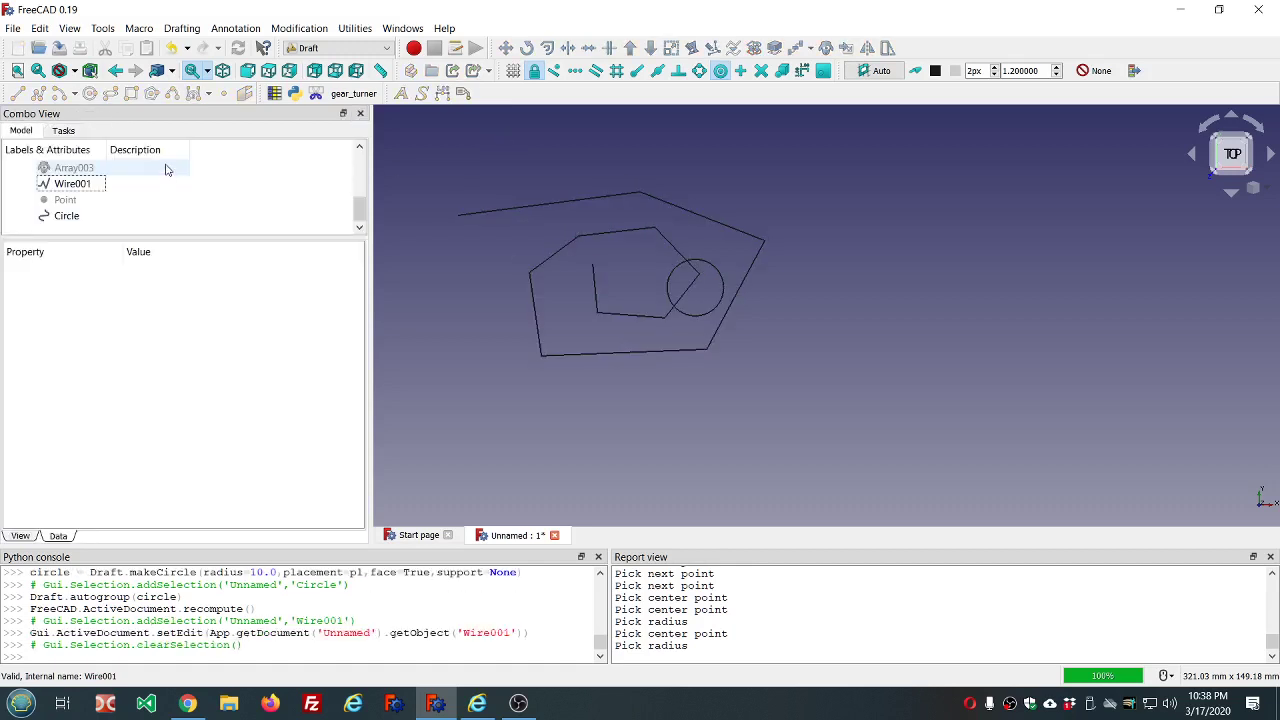
# Create a path array of the circle along Wire001.
pyautogui.click(68, 217)
pyautogui.keyDown('ctrl'); pyautogui.click(76, 186); pyautogui.keyUp('ctrl')
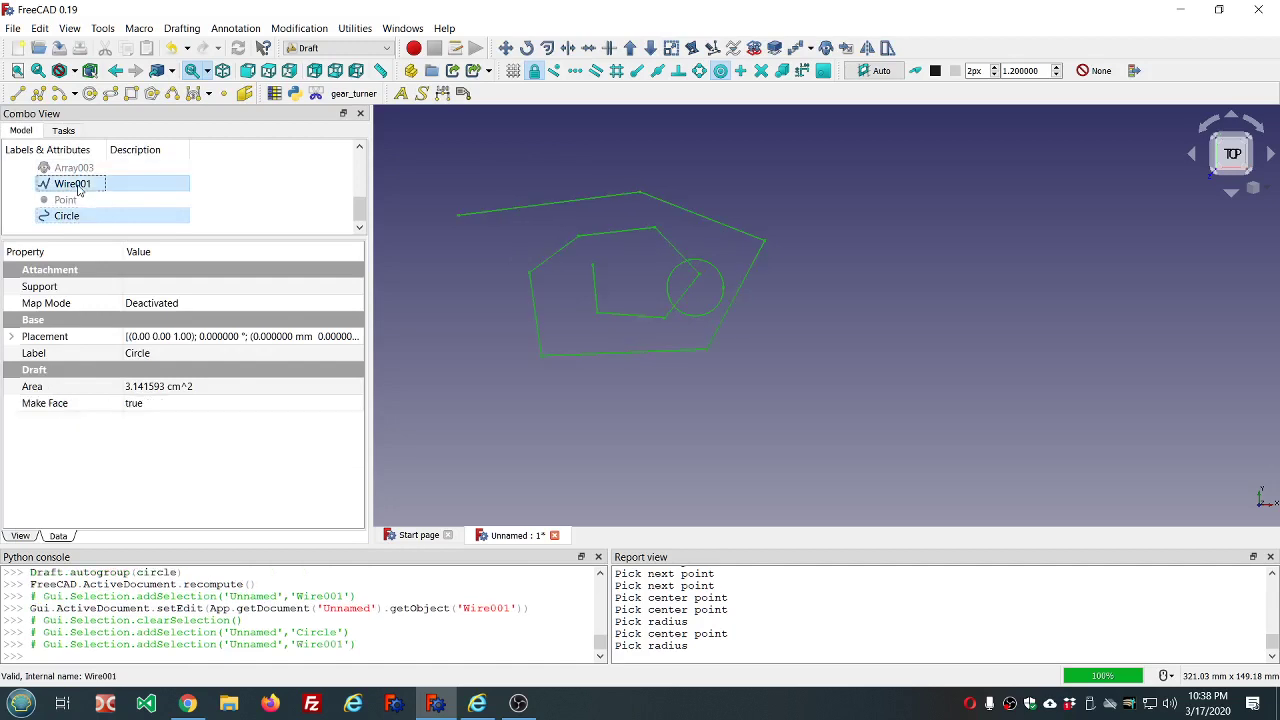
pyautogui.click(810, 48)
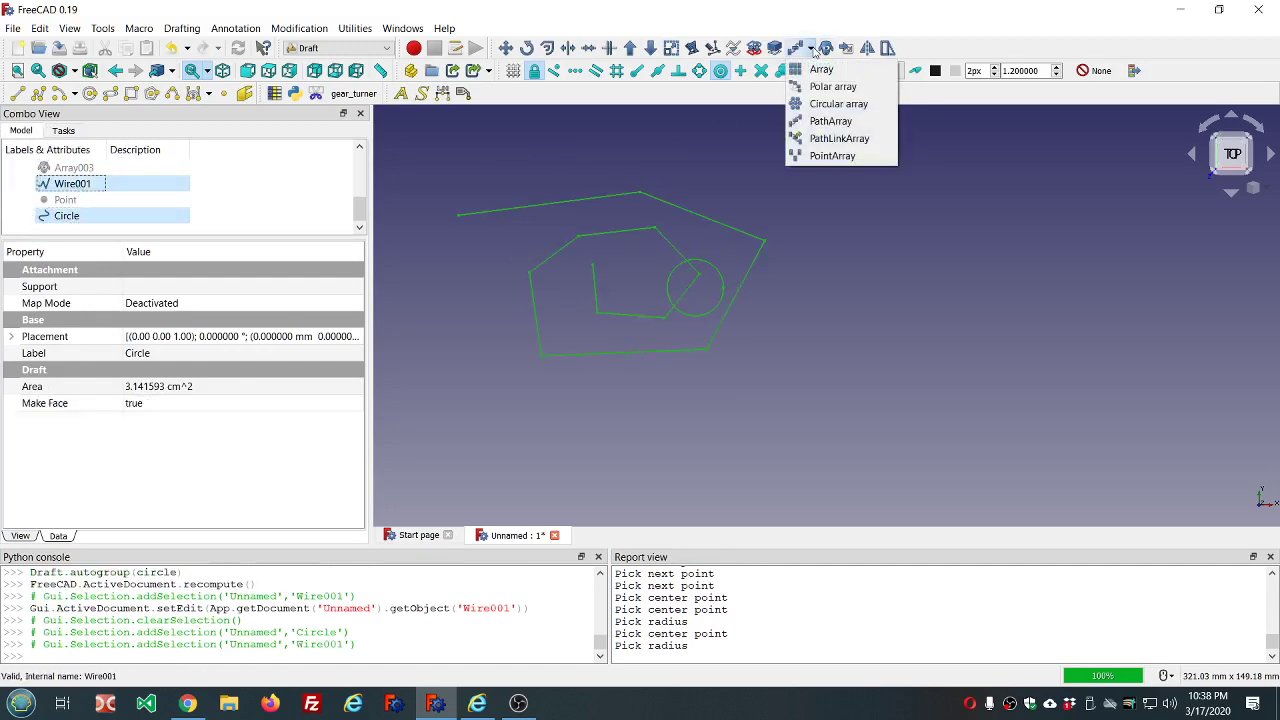
pyautogui.click(828, 121)
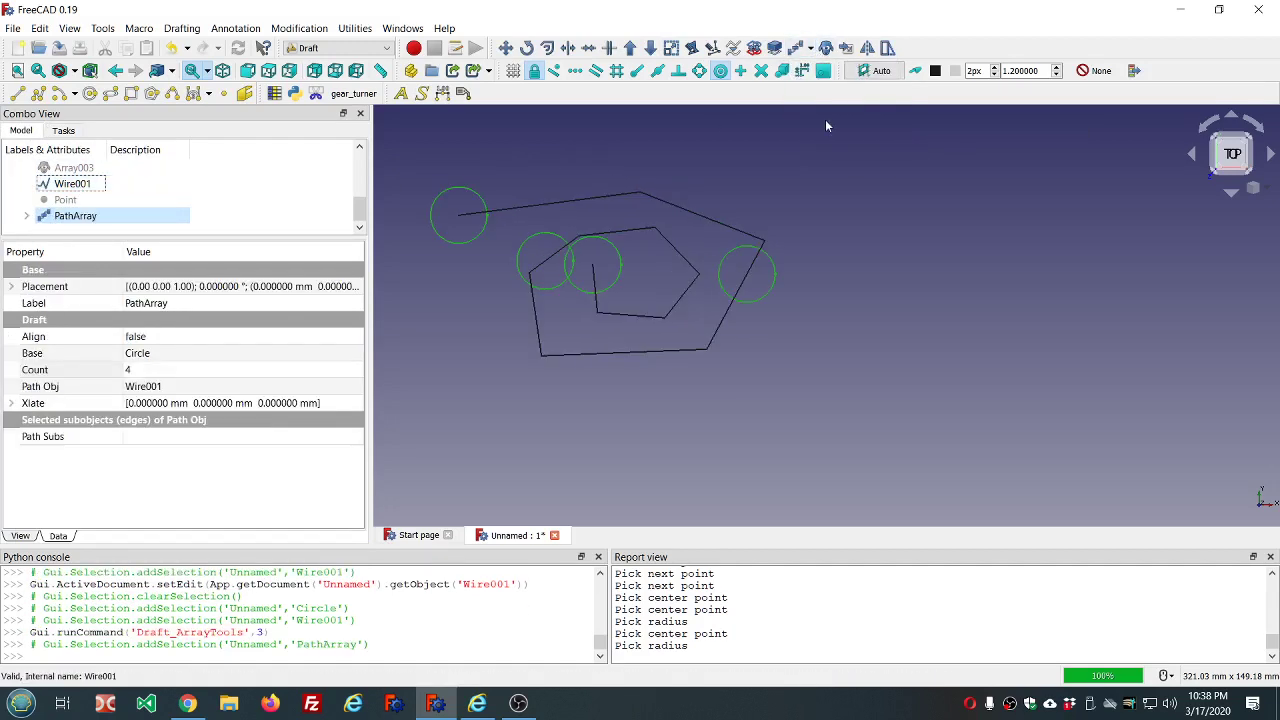
# Set the circle path array's count to 20.
pyautogui.click(158, 370)
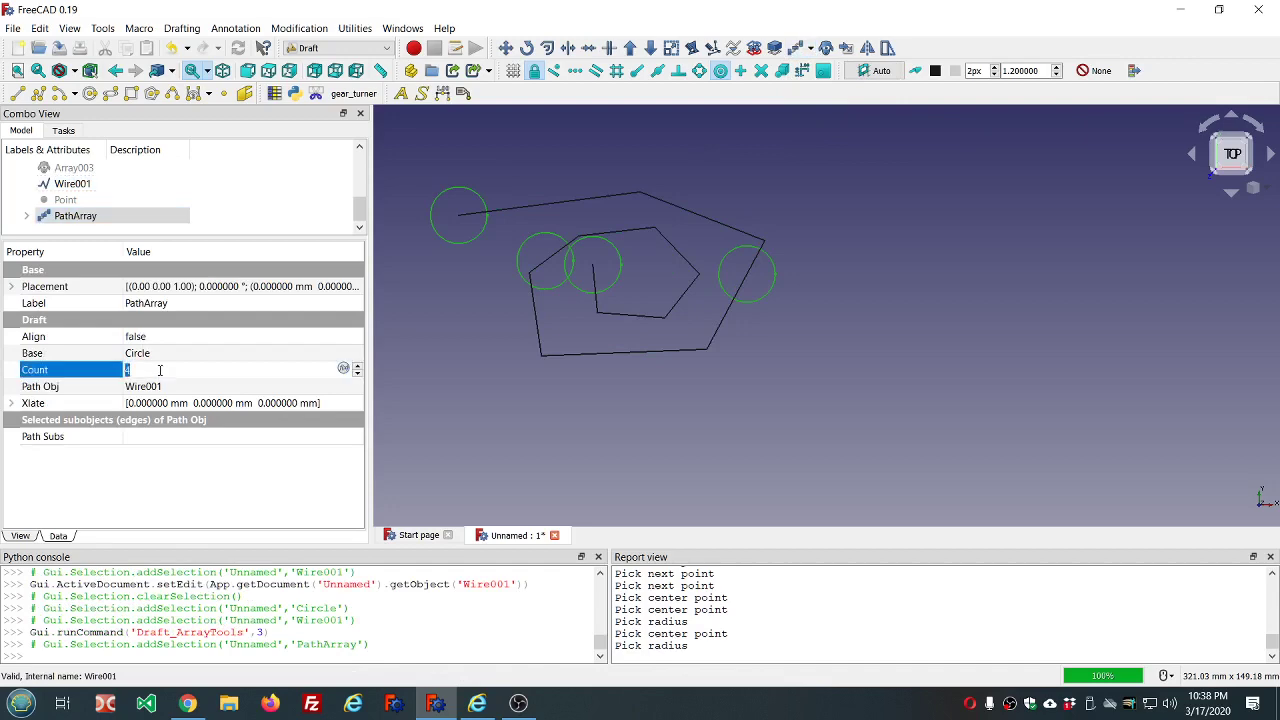
pyautogui.scroll(16, 158, 370)
pyautogui.click(544, 468)
pyautogui.click(544, 473)
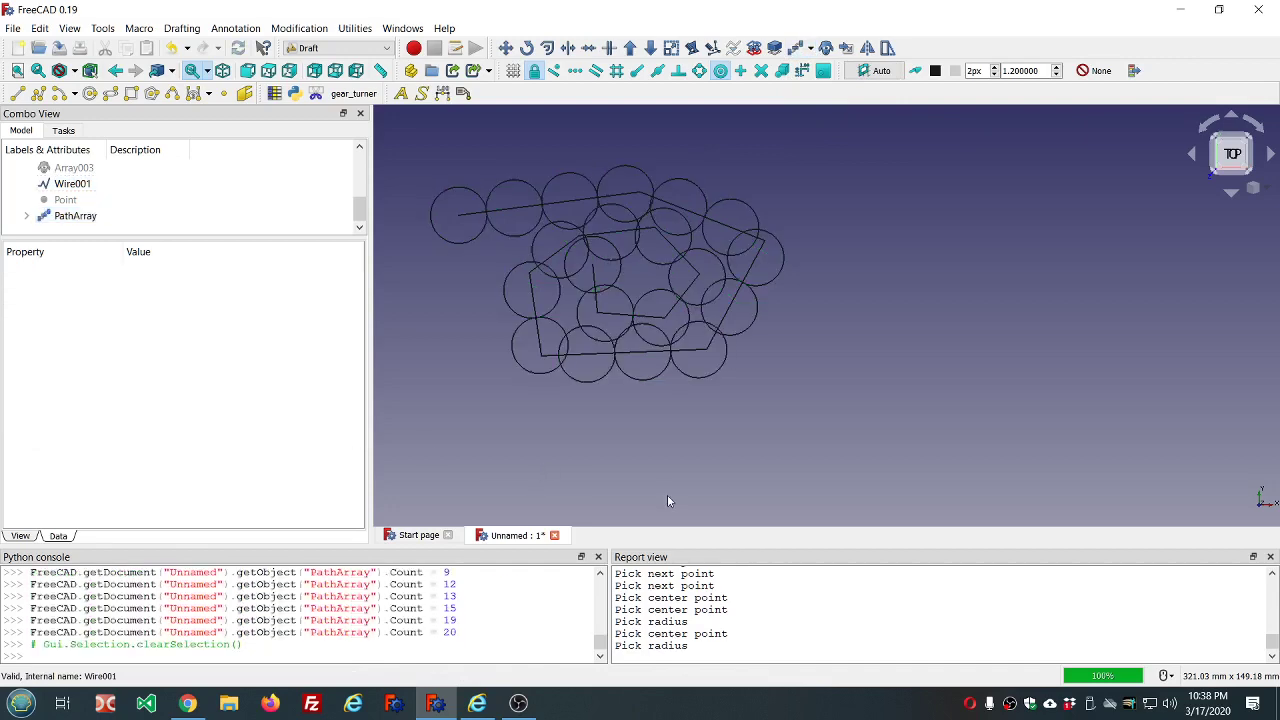
pyautogui.moveTo(667, 494); pyautogui.dragTo(642, 477, button='middle')
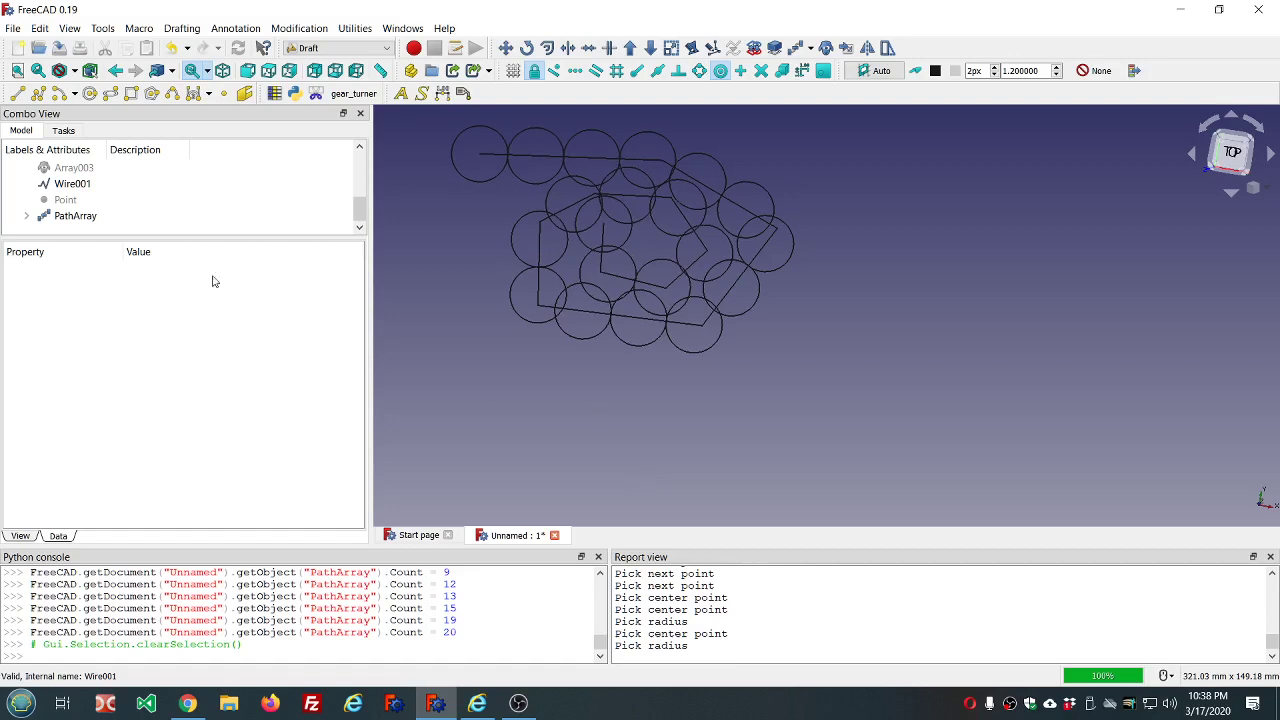
# Set the circle path array's Align property to true and inspect the circles' orientation along the wire.
pyautogui.click(58, 216)
pyautogui.doubleClick(233, 341)
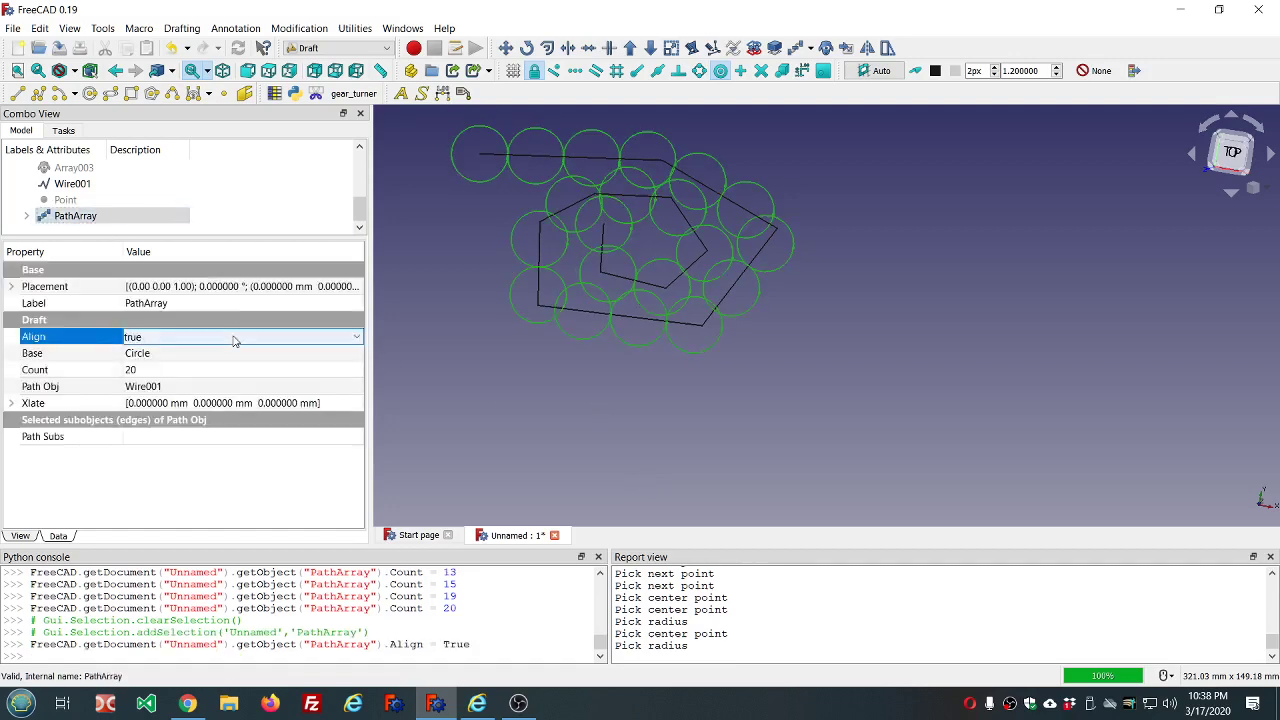
pyautogui.click(418, 389)
pyautogui.moveTo(658, 392)
pyautogui.mouseDown(button='middle')
pyautogui.moveTo(631, 277)
pyautogui.moveTo(677, 366)
pyautogui.moveTo(808, 377)
pyautogui.moveTo(877, 360)
pyautogui.moveTo(774, 366)
pyautogui.moveTo(671, 400)
pyautogui.mouseUp(button='middle')
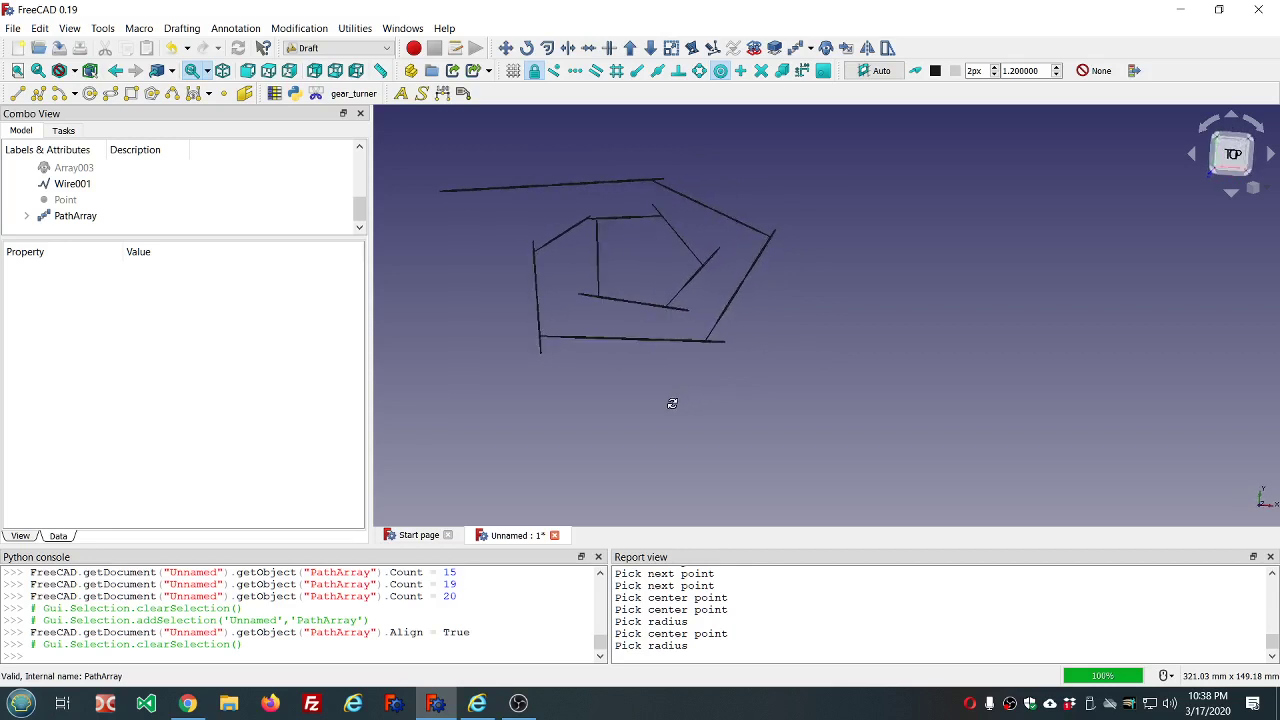
pyautogui.click(68, 216)
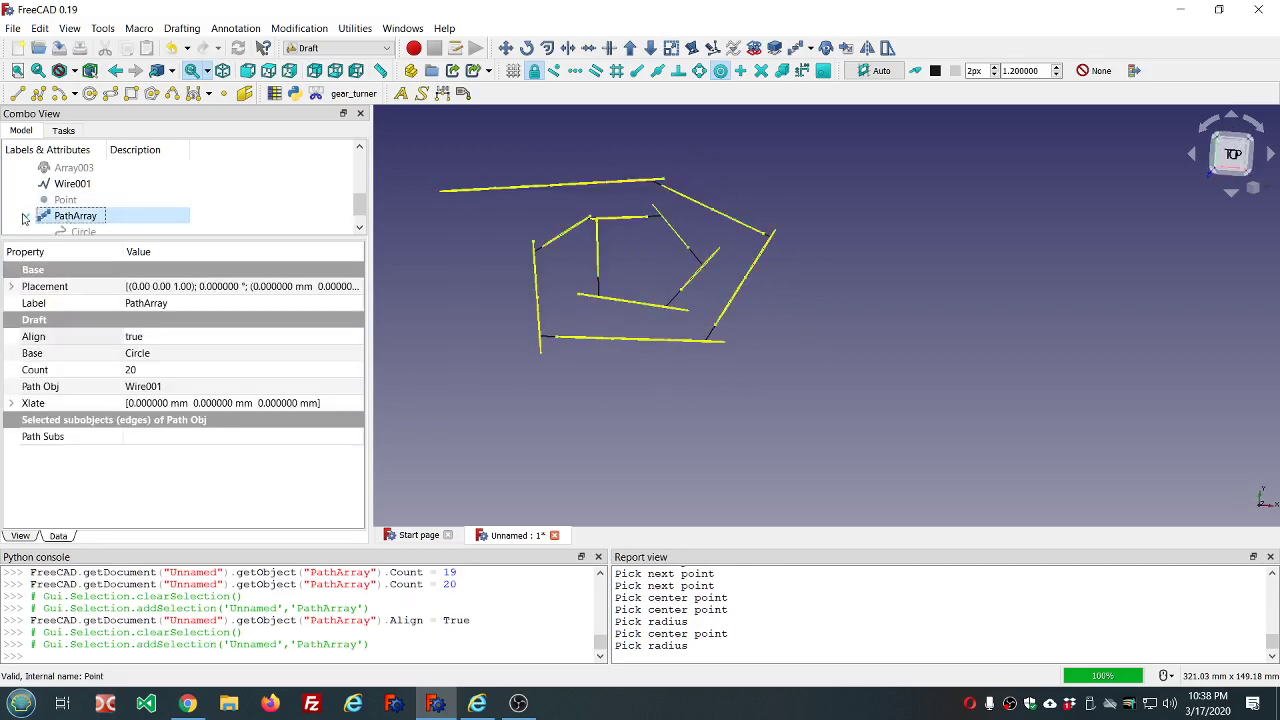
# Show the path array's base circle and set its placement axis to x 1, z 0.
pyautogui.click(26, 216)
pyautogui.click(92, 230)
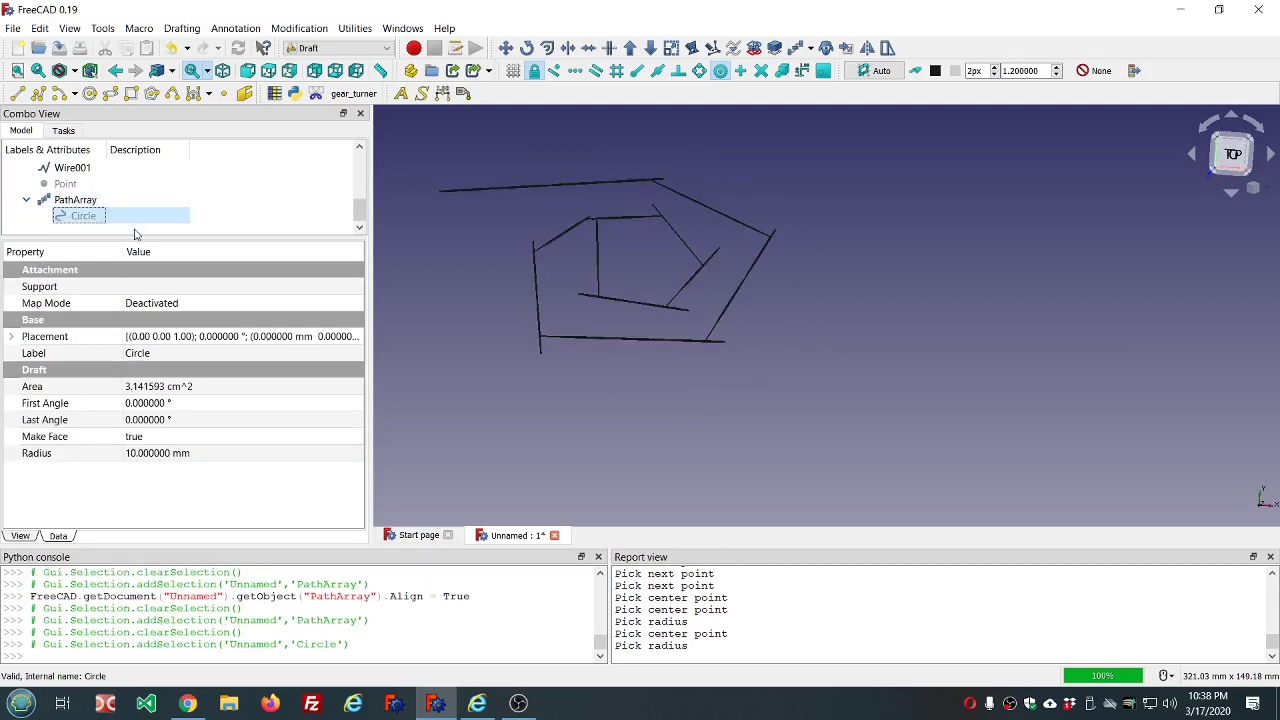
pyautogui.press('space')
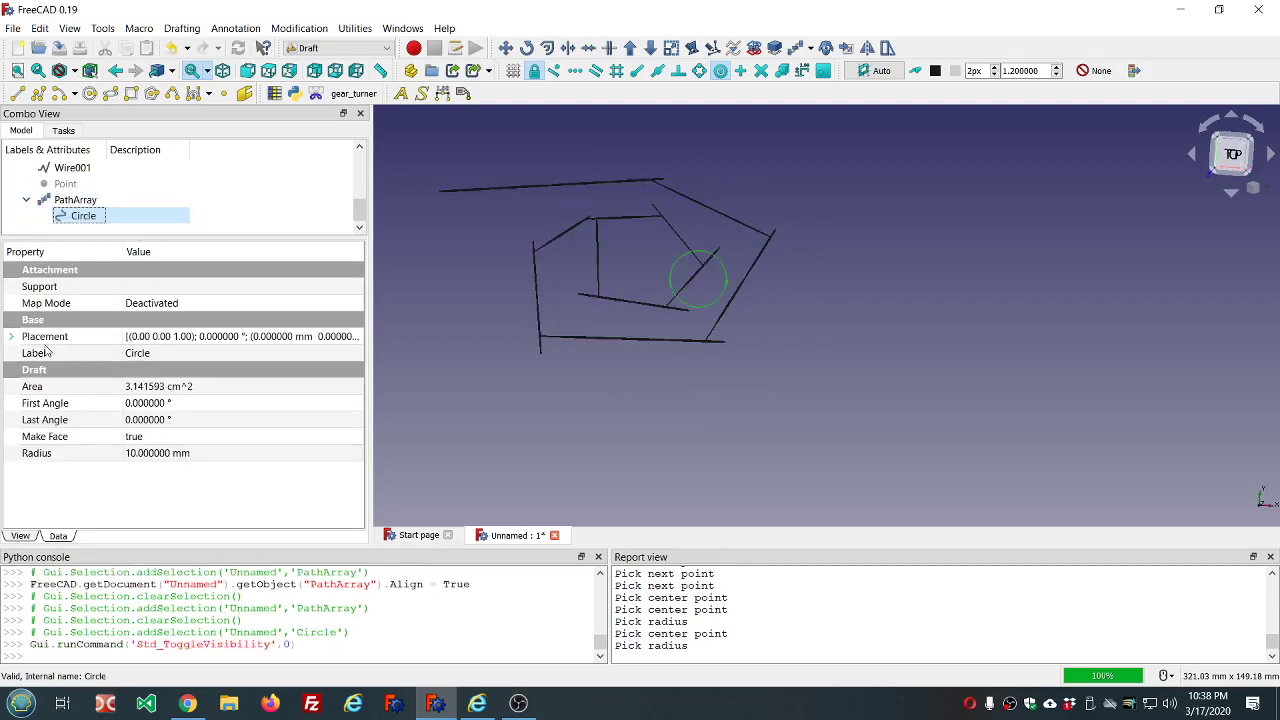
pyautogui.click(12, 337)
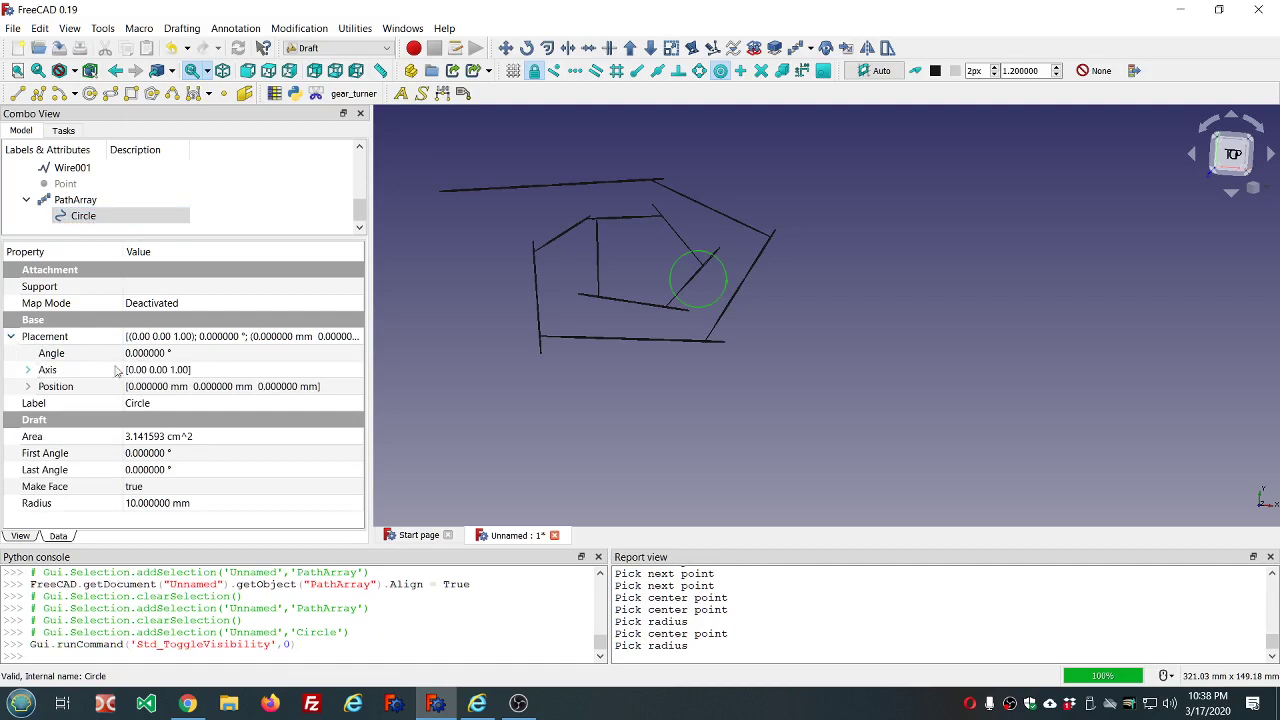
pyautogui.click(28, 370)
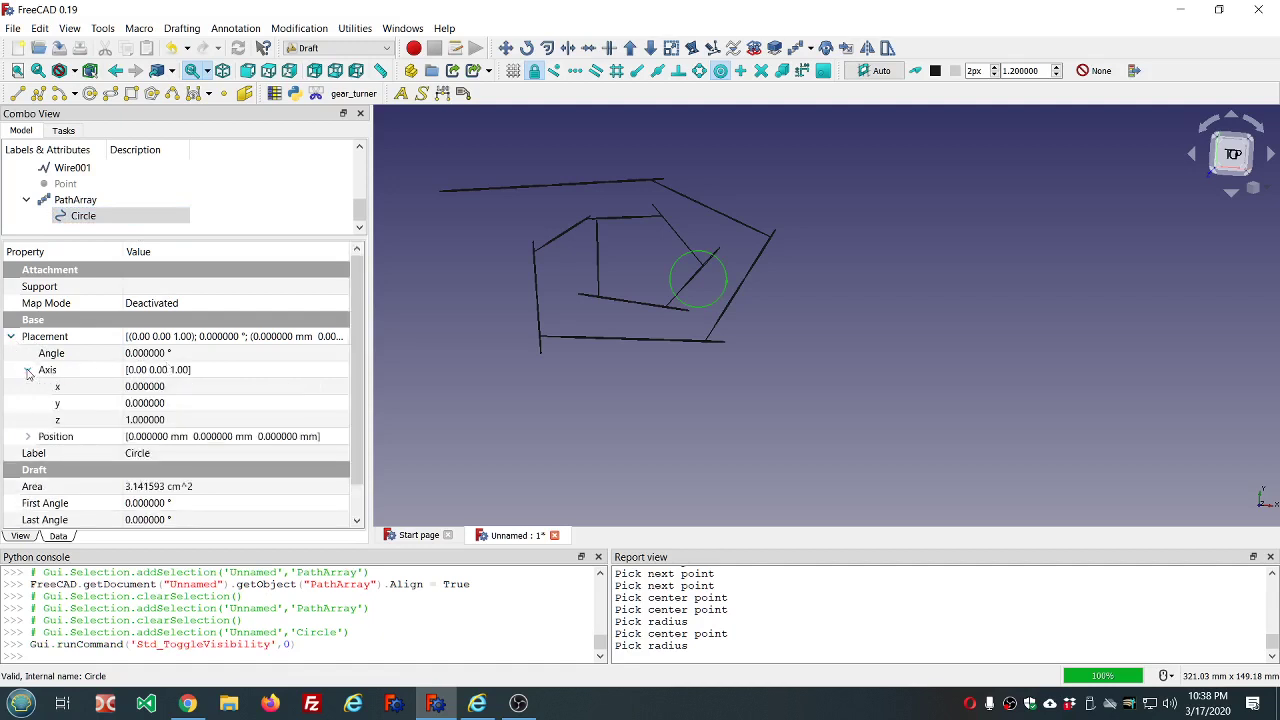
pyautogui.click(185, 389)
pyautogui.write('1')
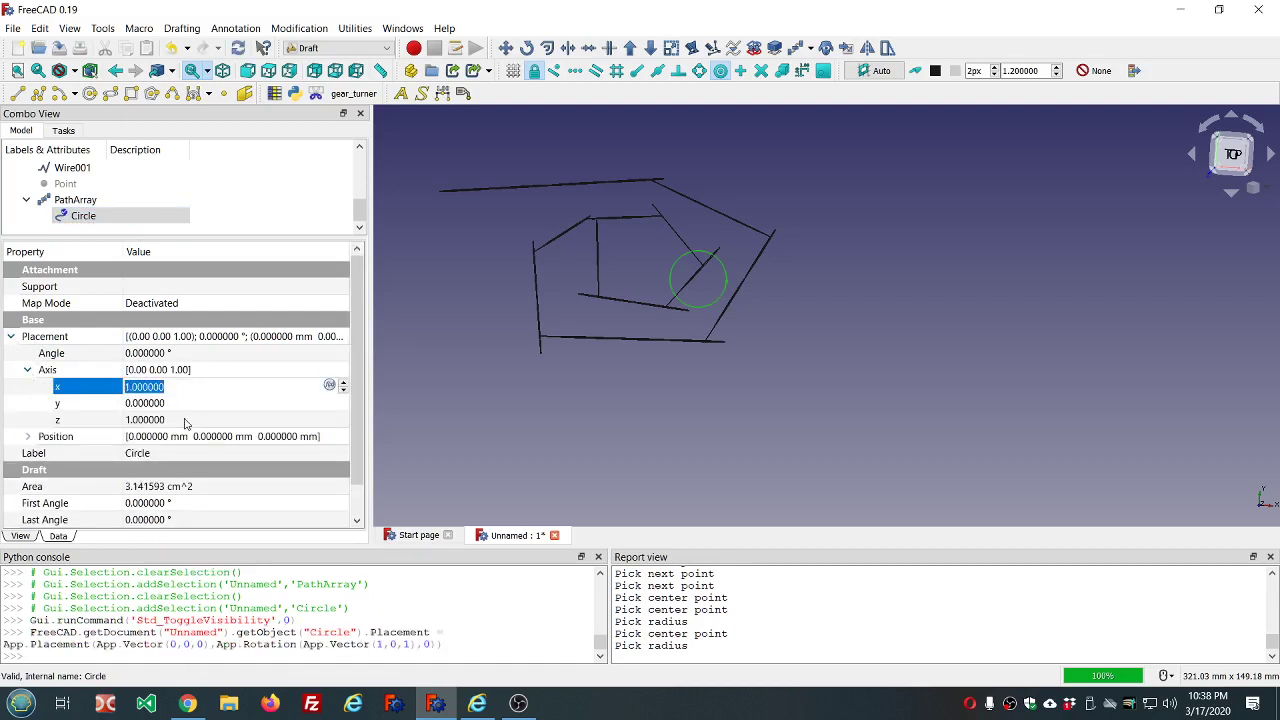
pyautogui.click(185, 419)
pyautogui.scroll(-1, 185, 419)
# Set the base circle's placement angle to 45° and inspect the tilted circles along the wire.
pyautogui.click(198, 355)
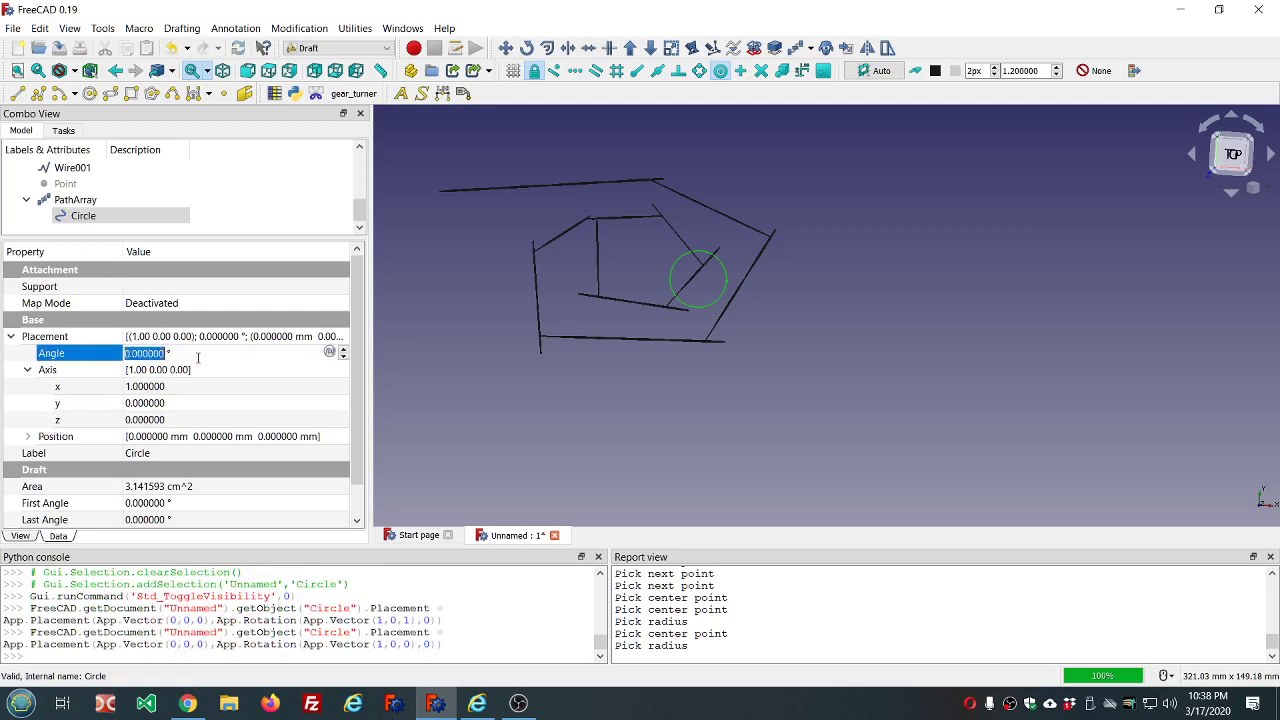
pyautogui.scroll(20, 198, 356)
pyautogui.scroll(5, 198, 357)
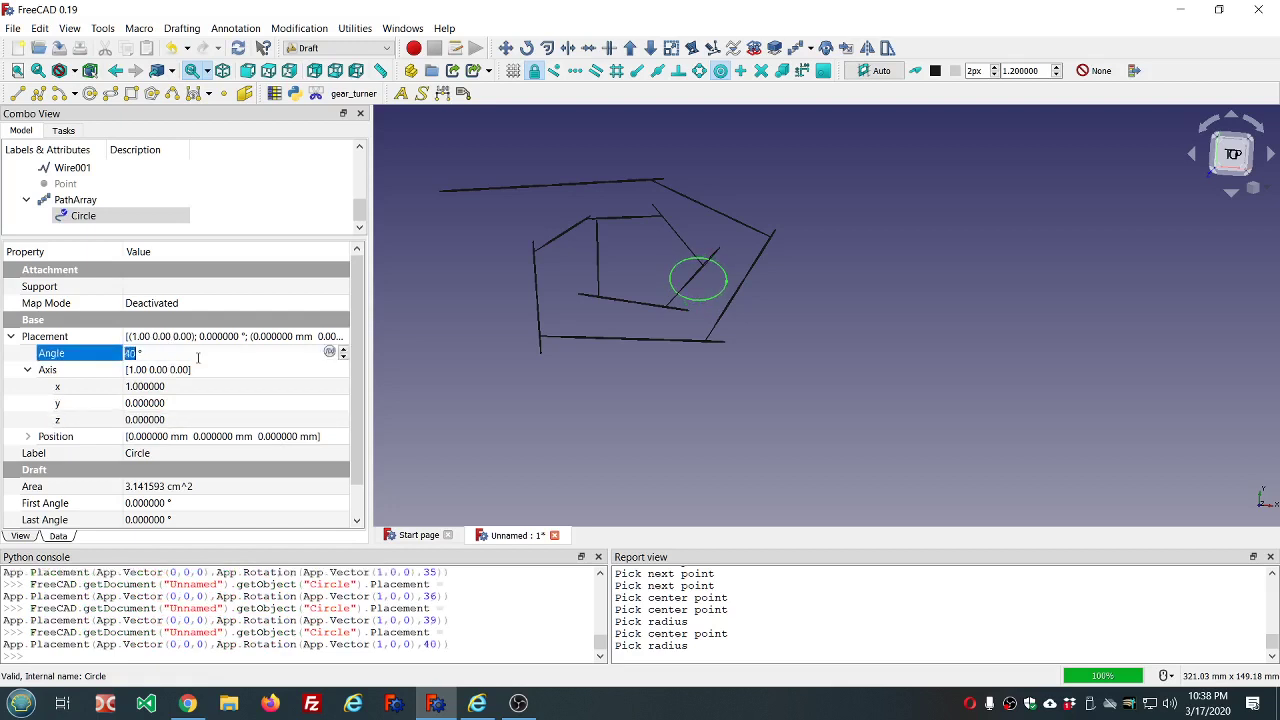
pyautogui.scroll(4, 198, 357)
pyautogui.click(583, 380)
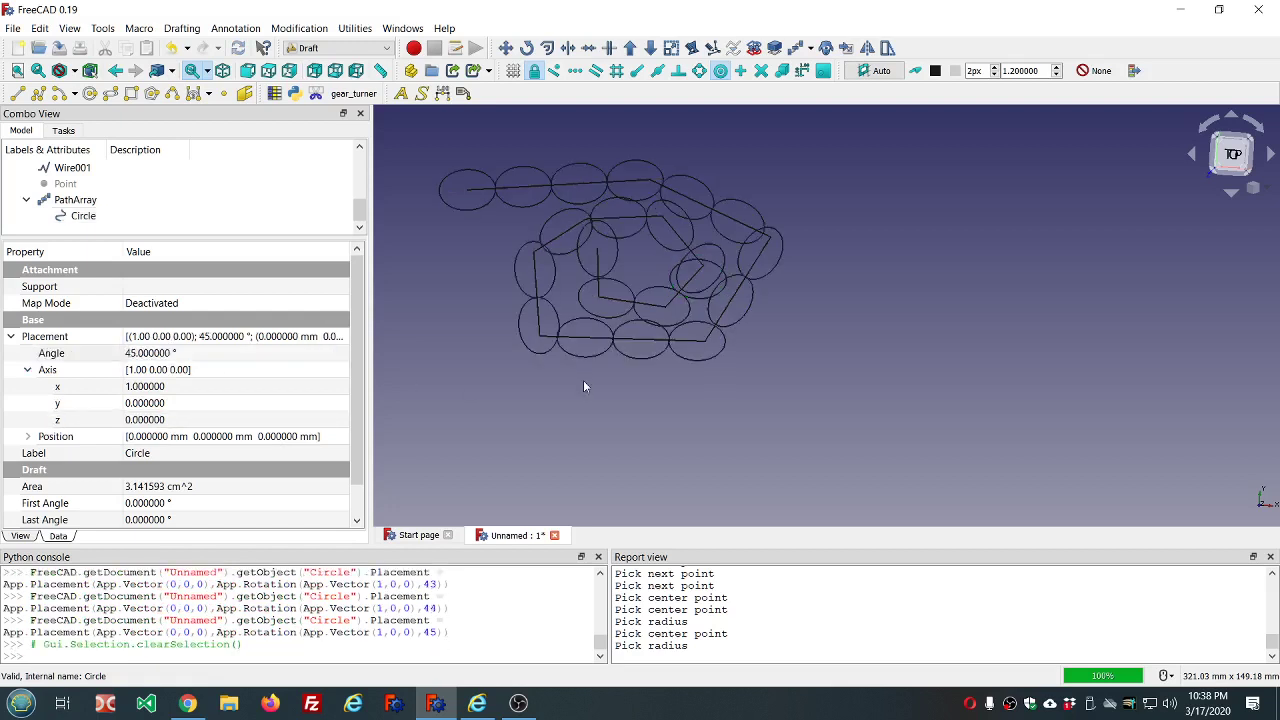
pyautogui.moveTo(696, 401)
pyautogui.mouseDown(button='middle')
pyautogui.moveTo(699, 327)
pyautogui.moveTo(680, 311)
pyautogui.moveTo(491, 257)
pyautogui.moveTo(614, 337)
pyautogui.moveTo(725, 380)
pyautogui.moveTo(831, 417)
pyautogui.moveTo(903, 404)
pyautogui.moveTo(703, 386)
pyautogui.moveTo(680, 406)
pyautogui.mouseUp(button='middle')
# Extrude the base circle 3 mm along its normal using the Part workbench.
pyautogui.click(83, 216)
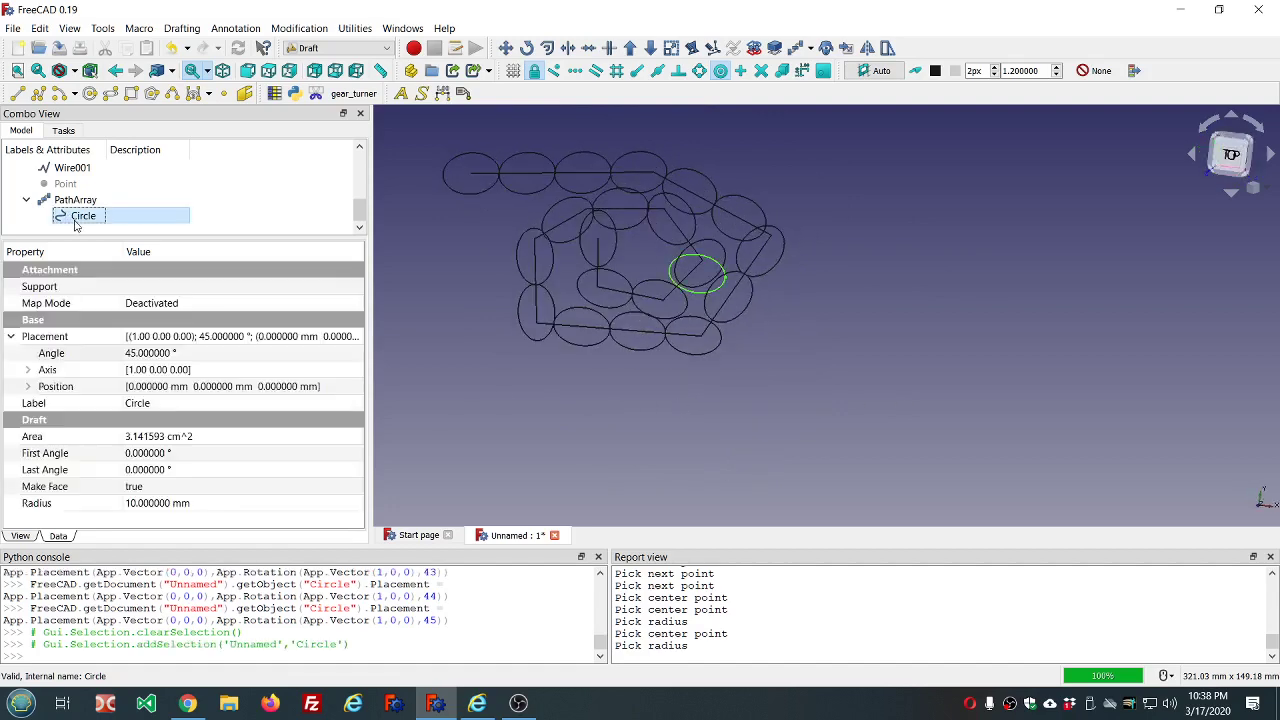
pyautogui.click(330, 48)
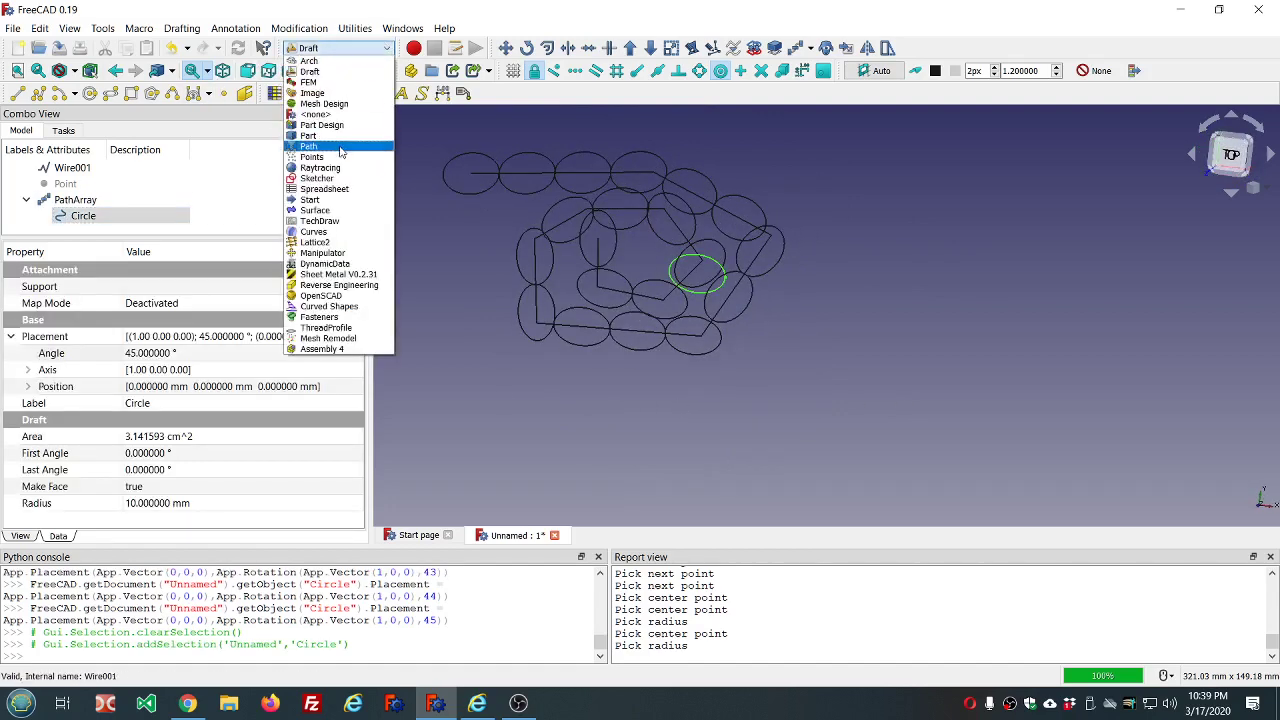
pyautogui.click(340, 142)
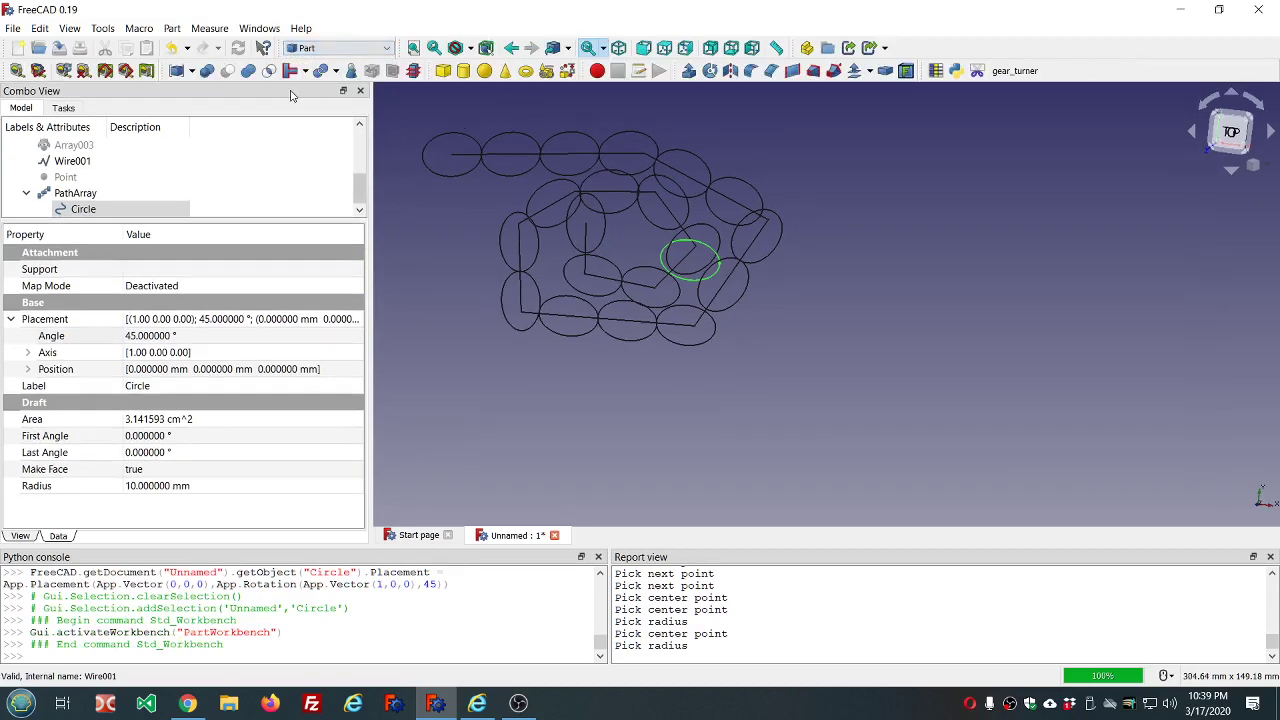
pyautogui.click(688, 71)
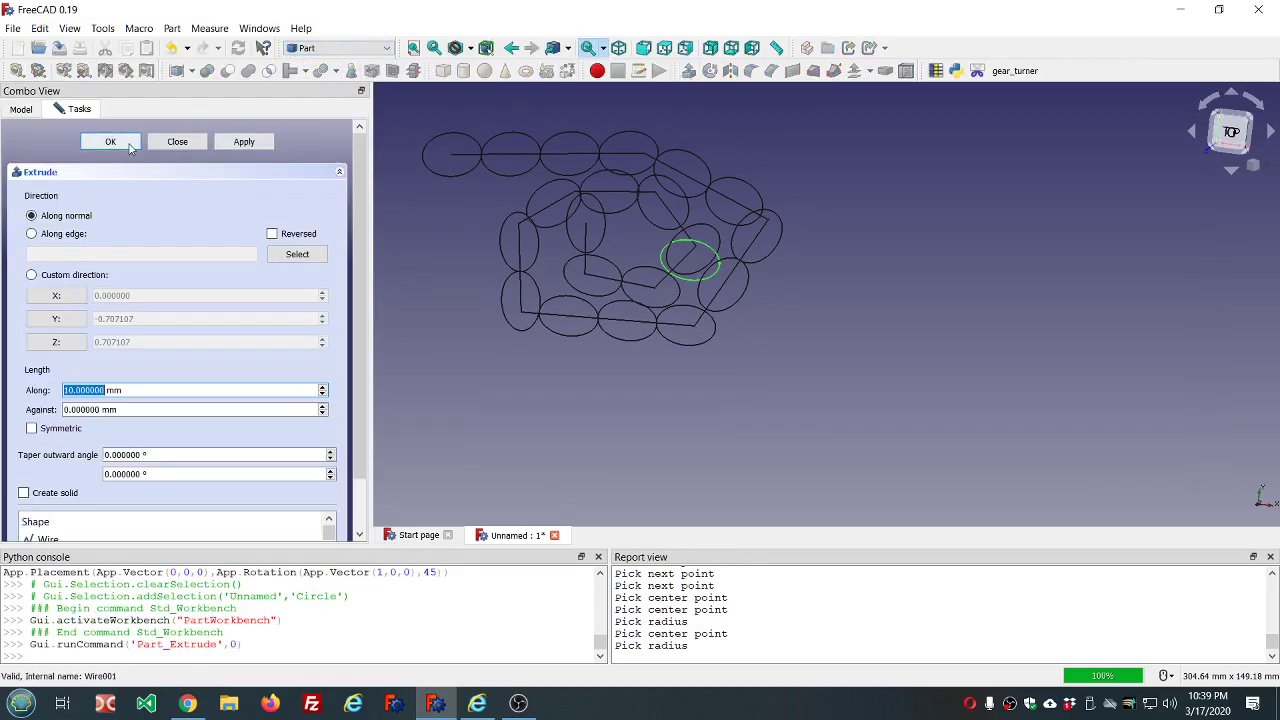
pyautogui.write('3')
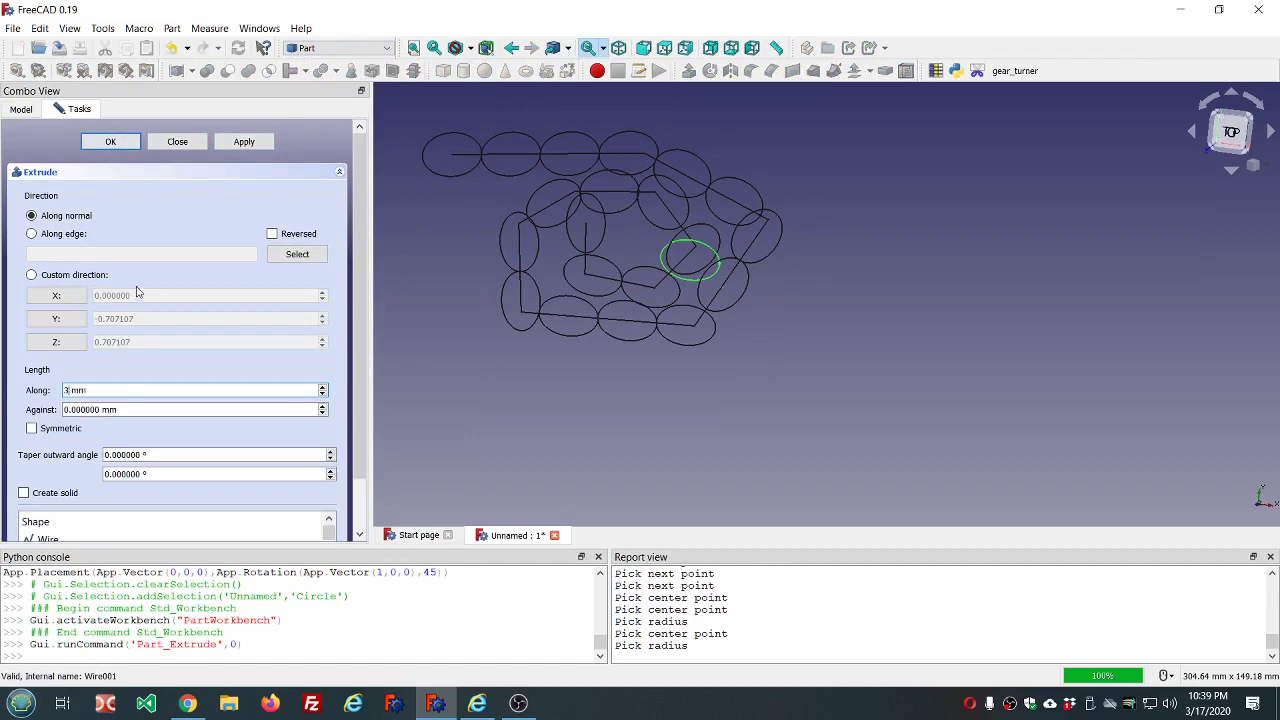
pyautogui.click(108, 142)
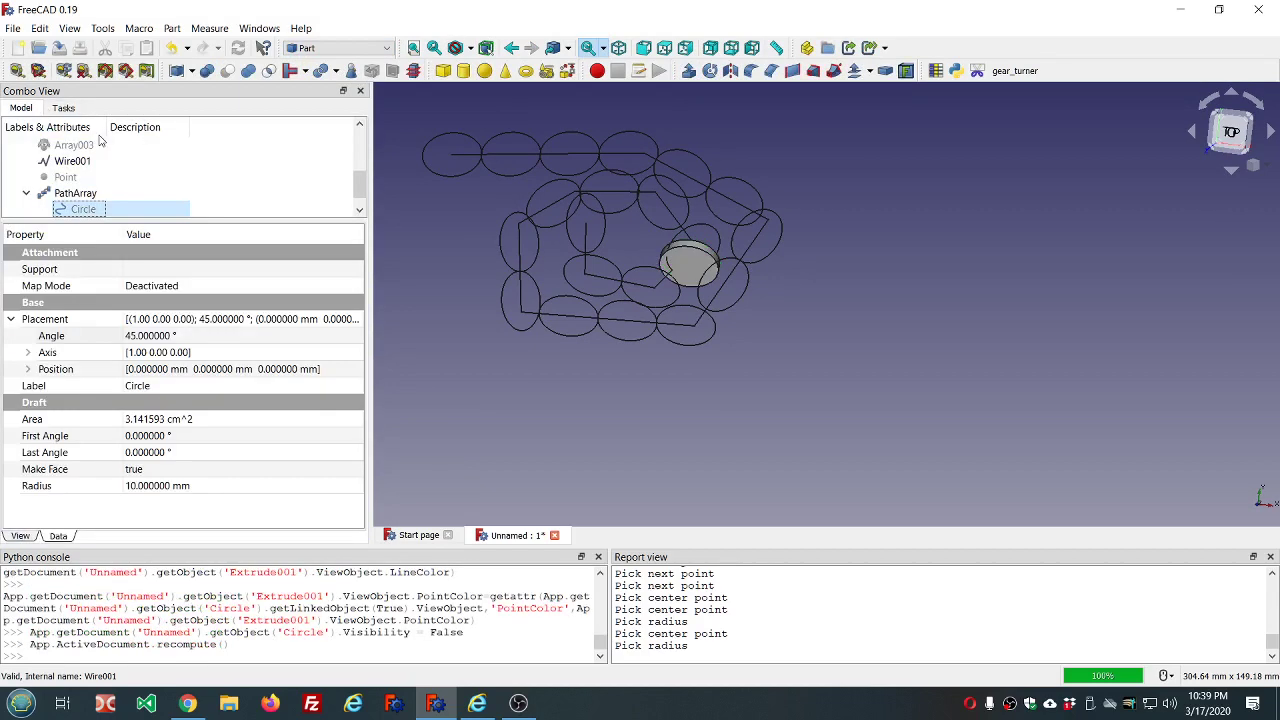
# Change the path array's Base from the circle to Extrude001 and inspect the array.
pyautogui.click(80, 193)
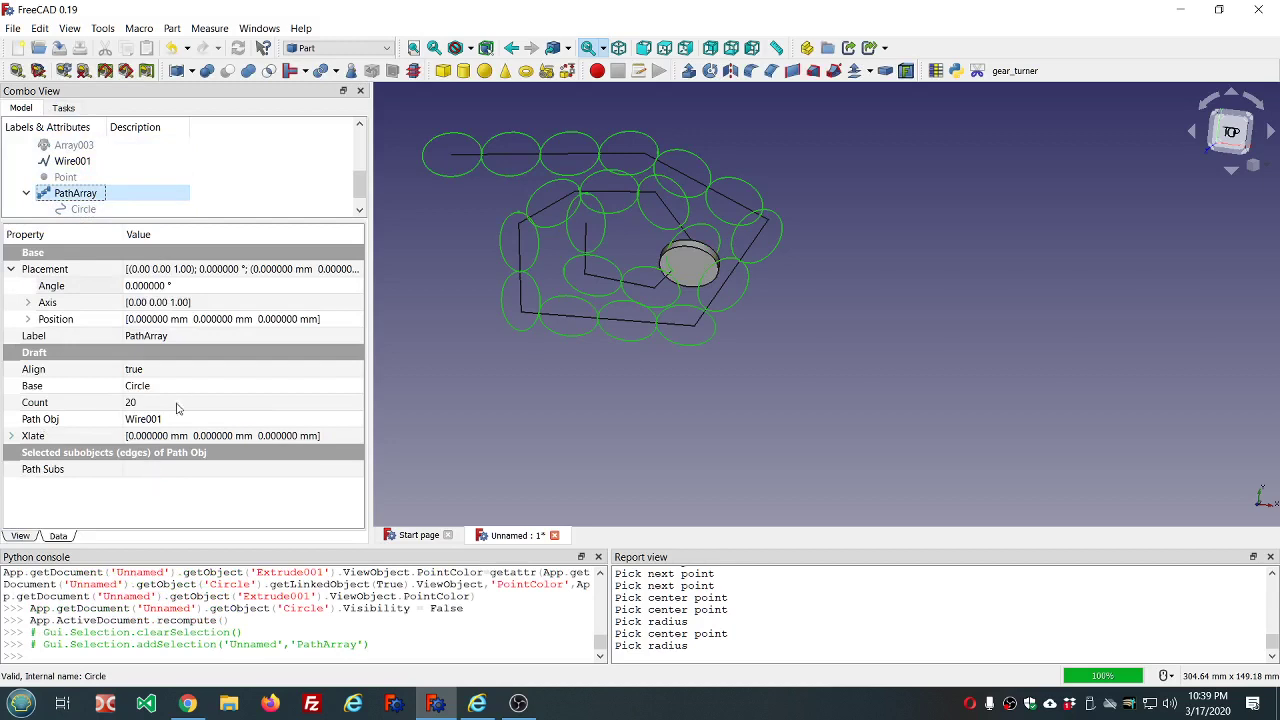
pyautogui.click(225, 390)
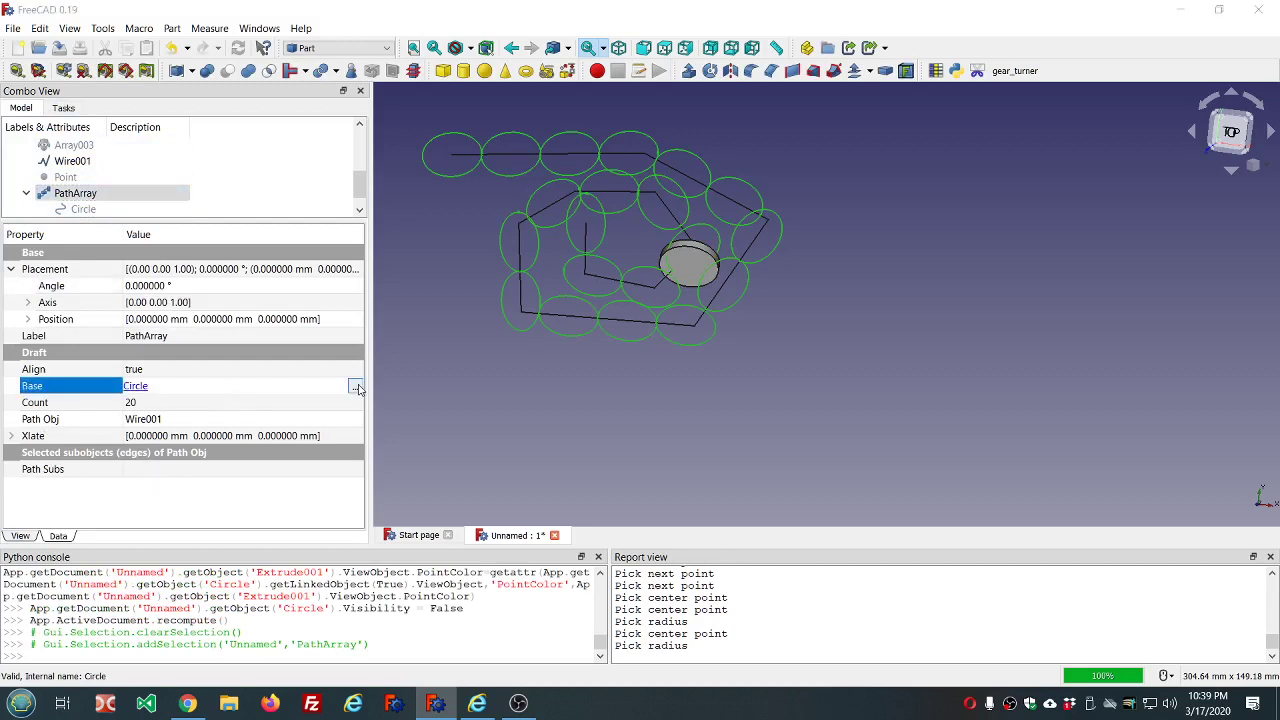
pyautogui.click(355, 386)
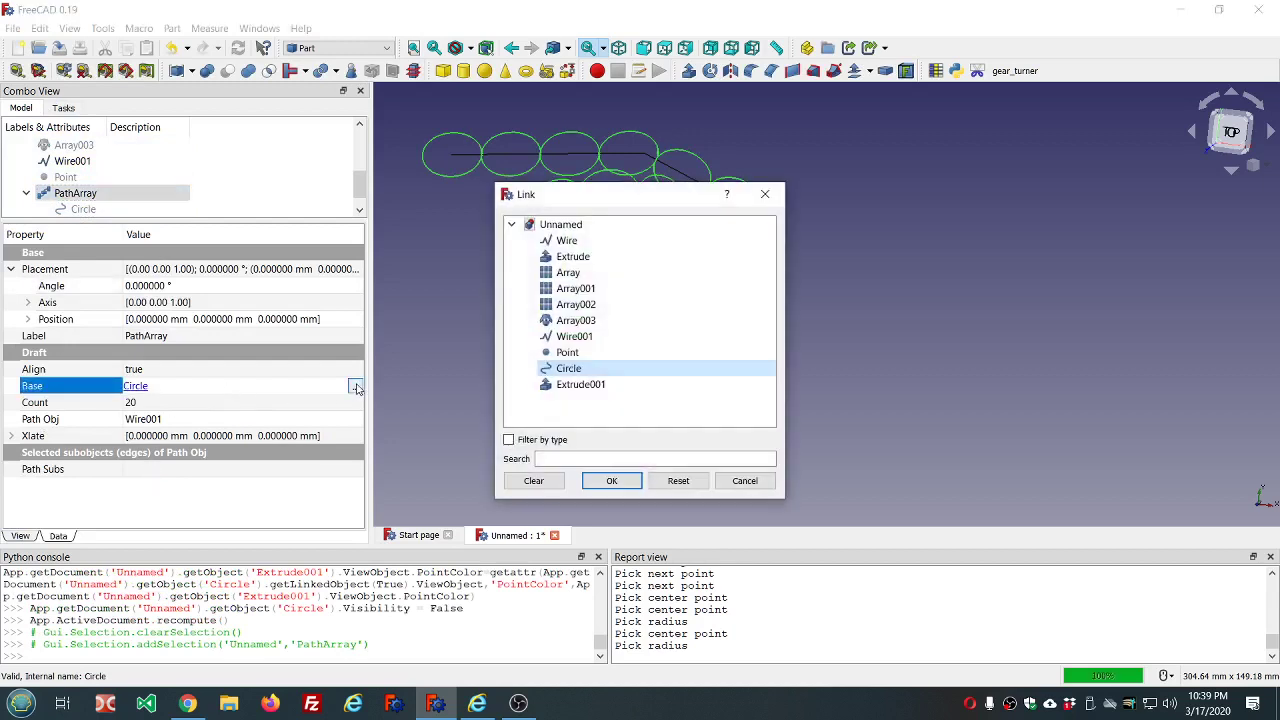
pyautogui.click(580, 384)
pyautogui.click(611, 480)
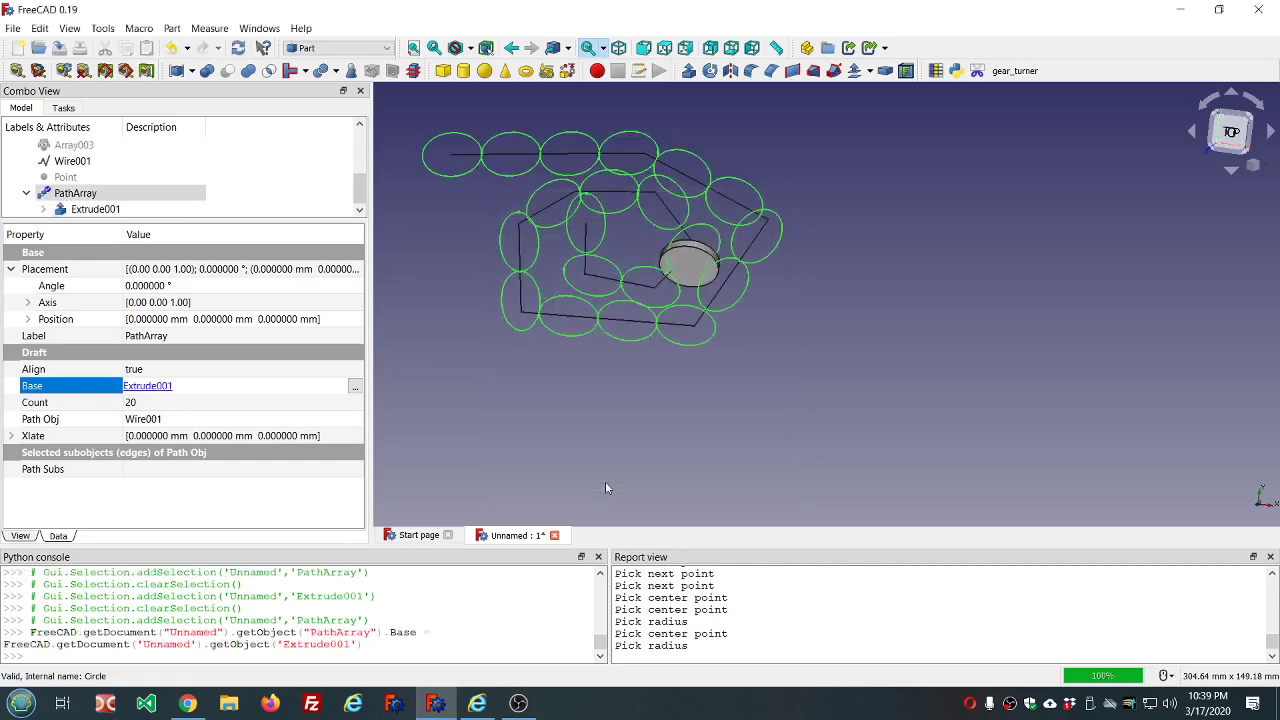
pyautogui.click(652, 434)
pyautogui.moveTo(651, 426); pyautogui.dragTo(650, 392, button='middle')
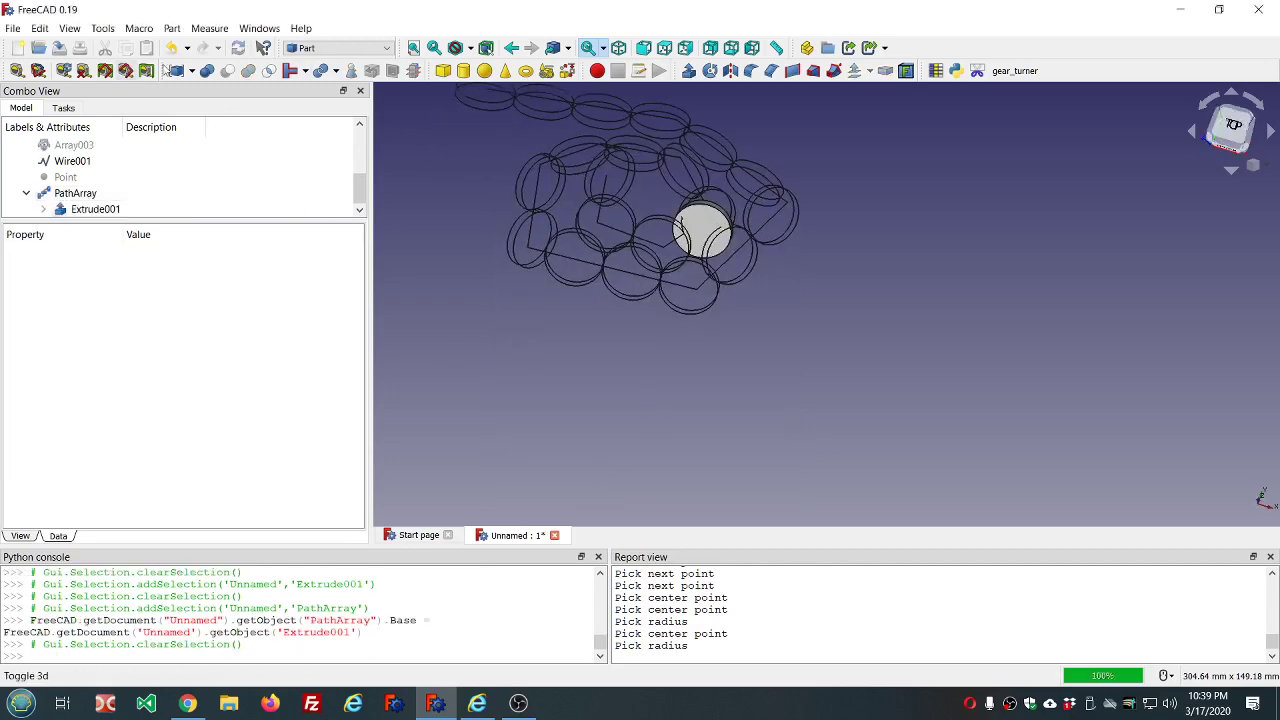
# Compare the array in the Wireframe and As is draw styles and view it from another angle.
pyautogui.click(472, 49)
pyautogui.click(478, 69)
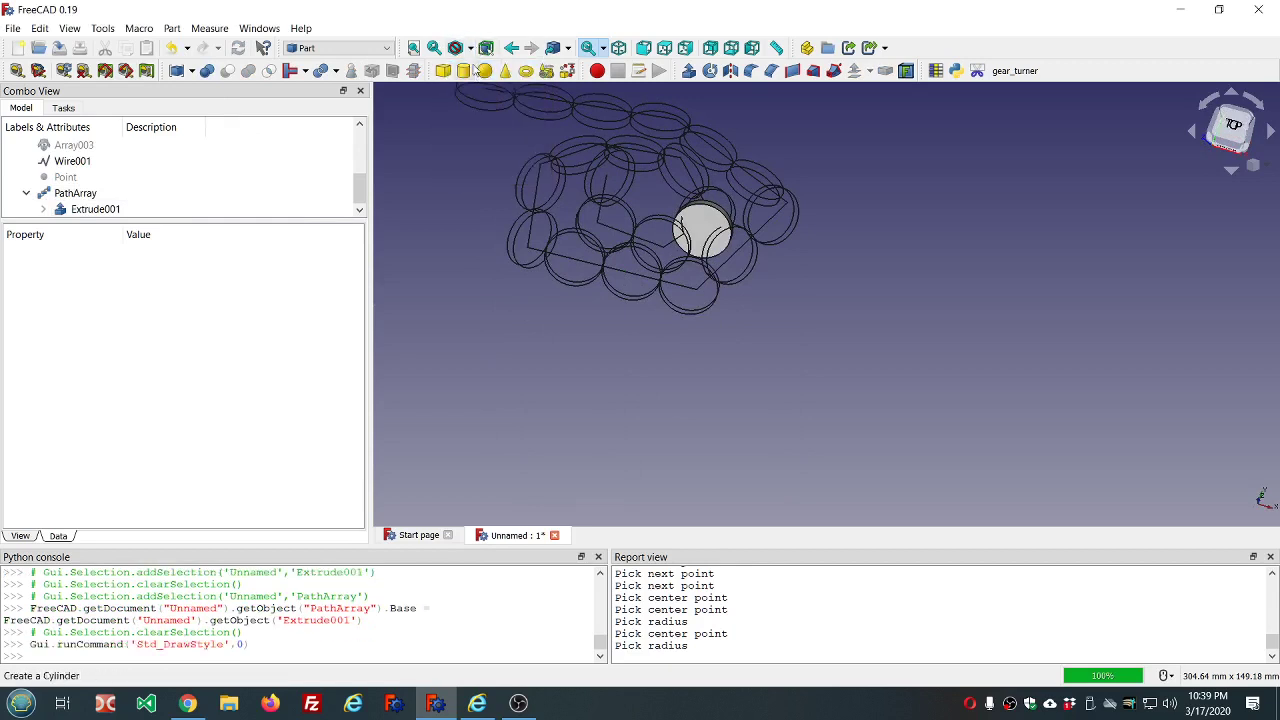
pyautogui.click(472, 49)
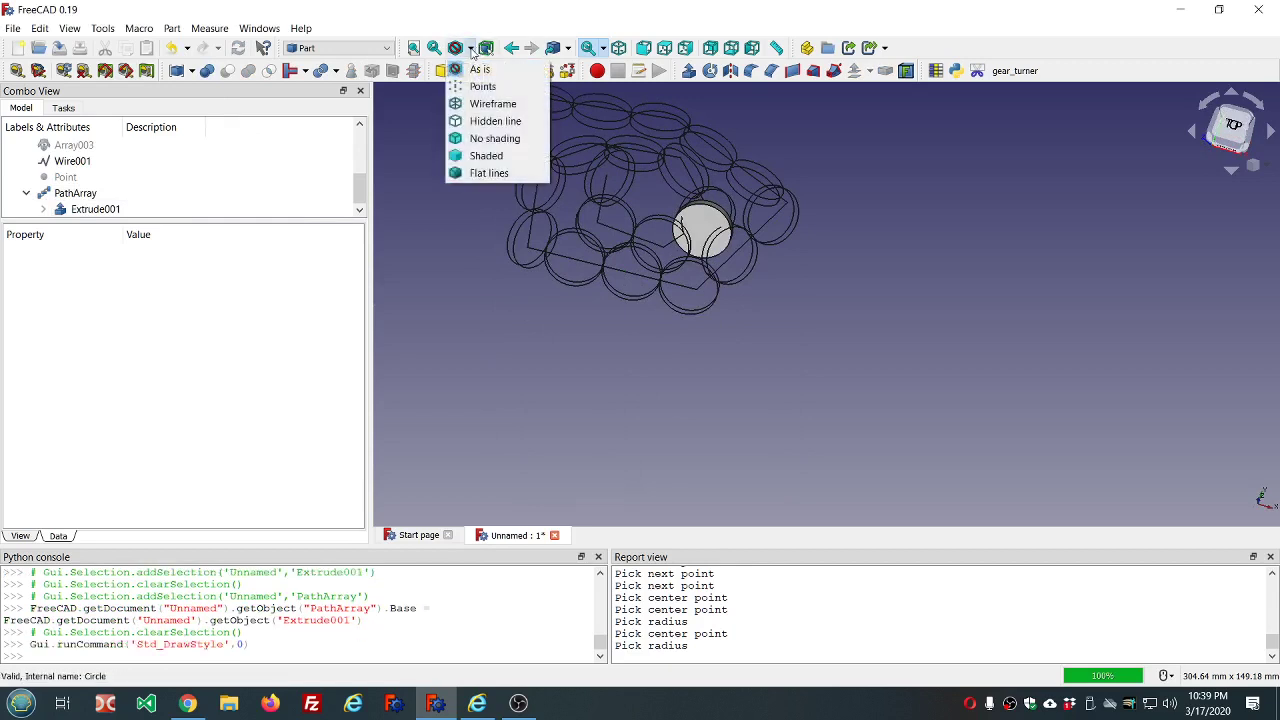
pyautogui.click(481, 102)
pyautogui.click(472, 49)
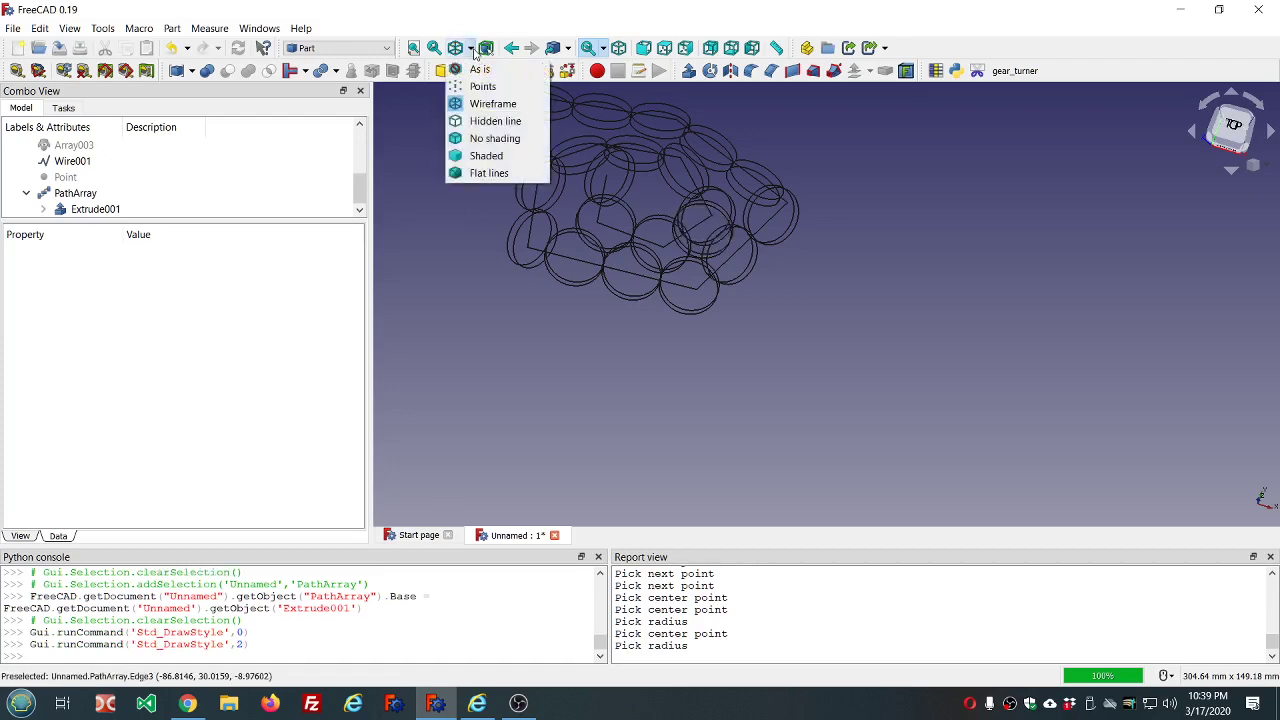
pyautogui.click(479, 70)
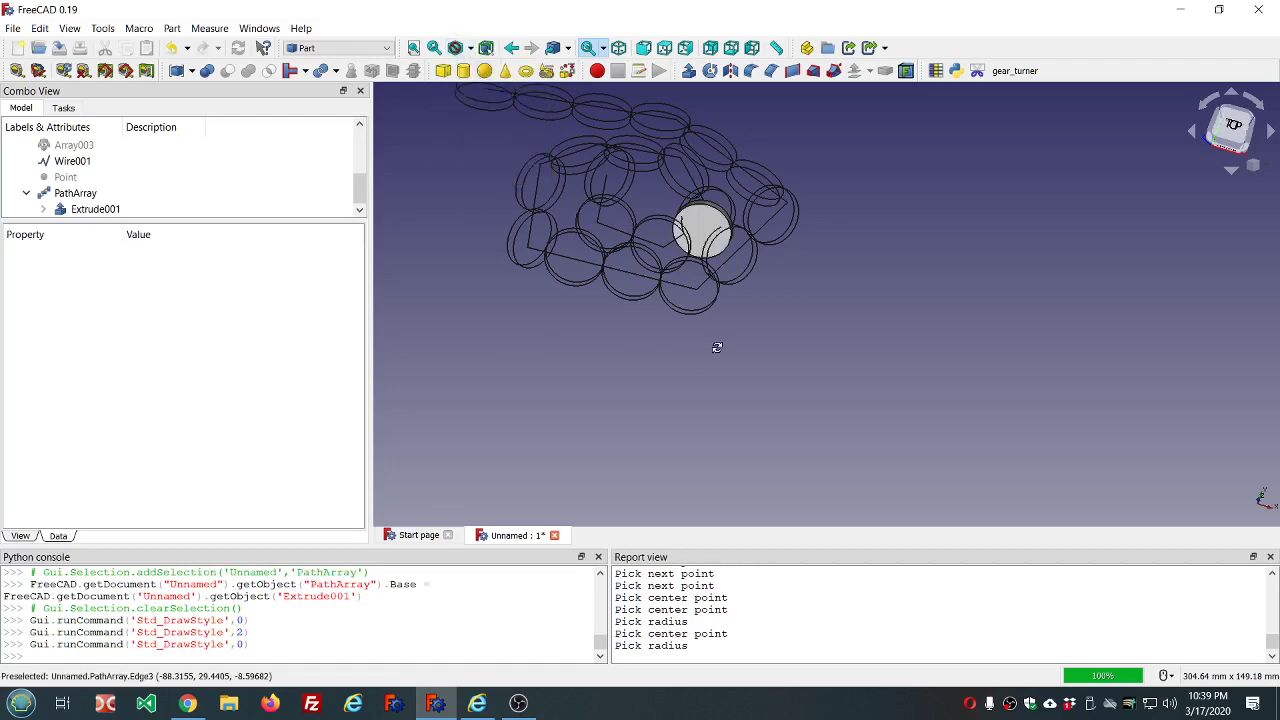
pyautogui.moveTo(717, 349); pyautogui.dragTo(782, 305, button='middle')
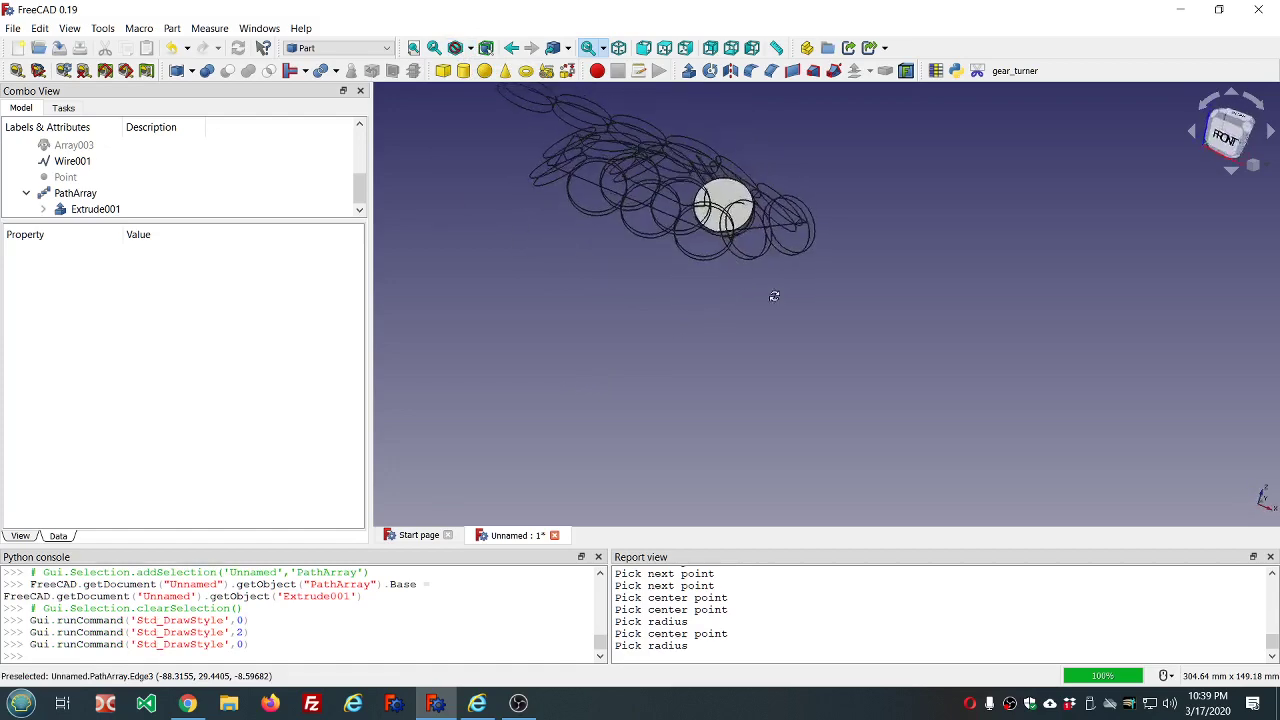
# Delete the path array while keeping Extrude001 and Wire001.
pyautogui.click(83, 195)
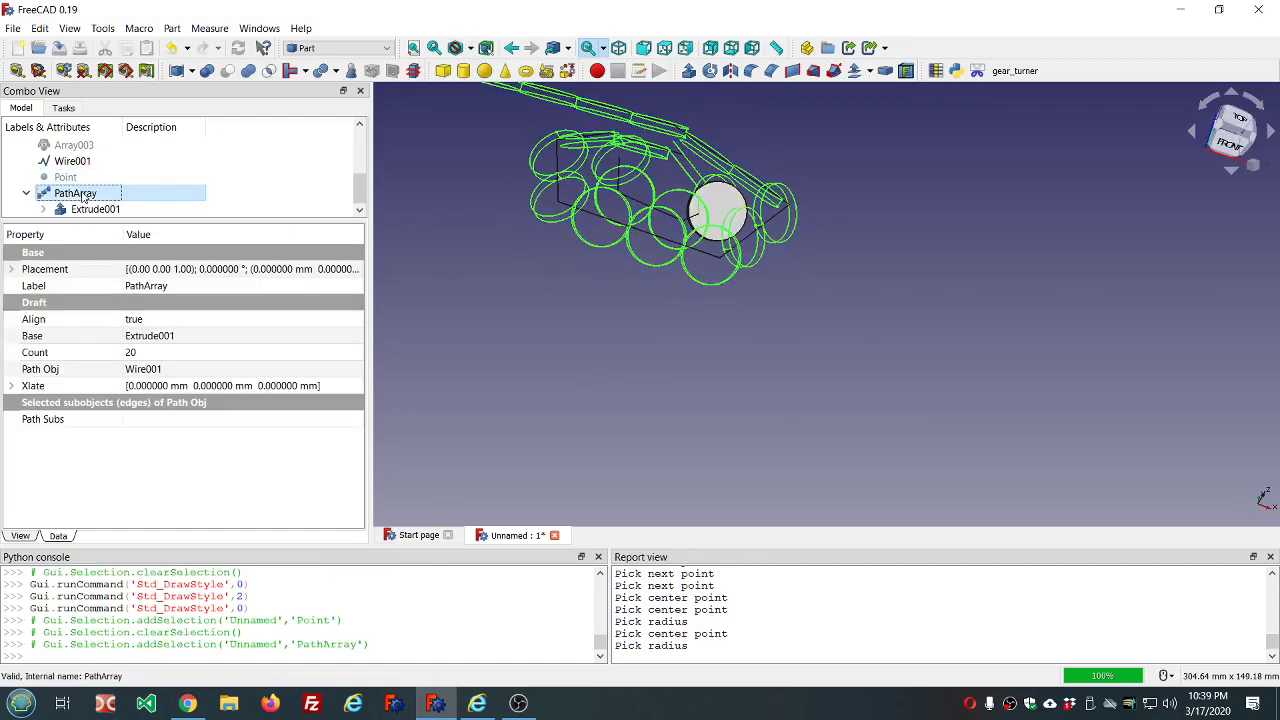
pyautogui.press('Delete')
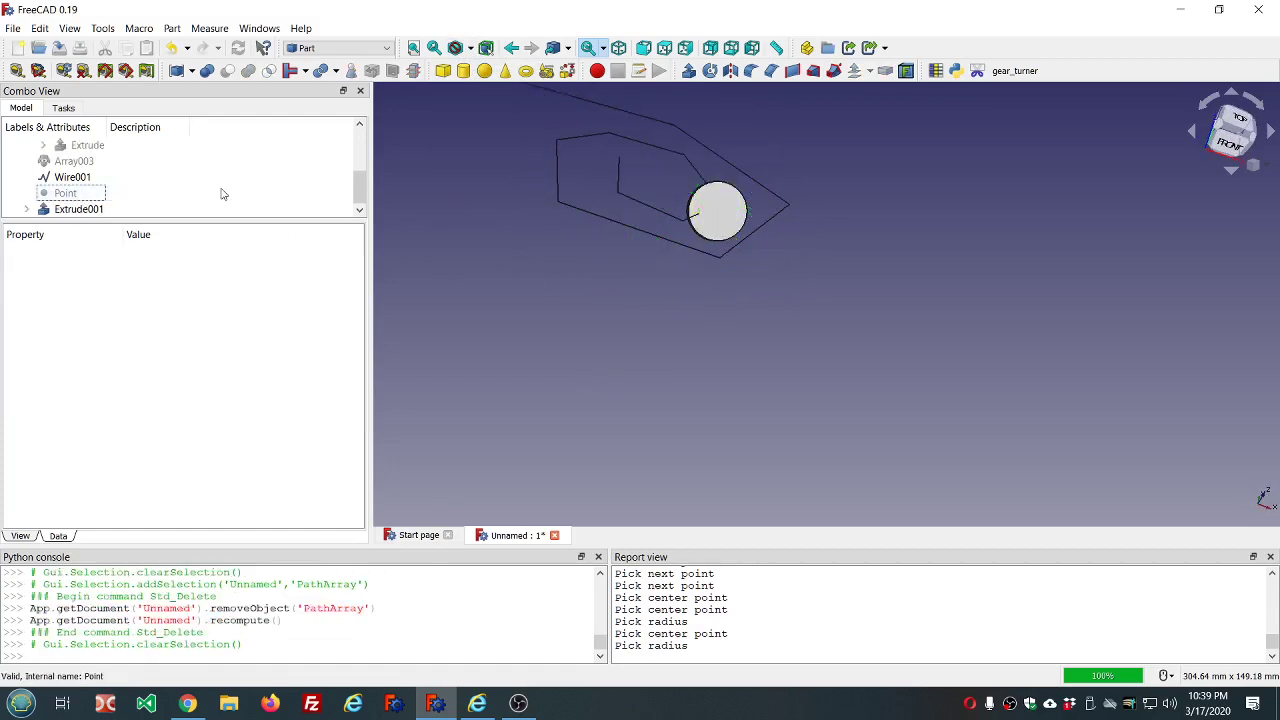
pyautogui.scroll(-5, 491, 207)
pyautogui.scroll(3, 423, 186)
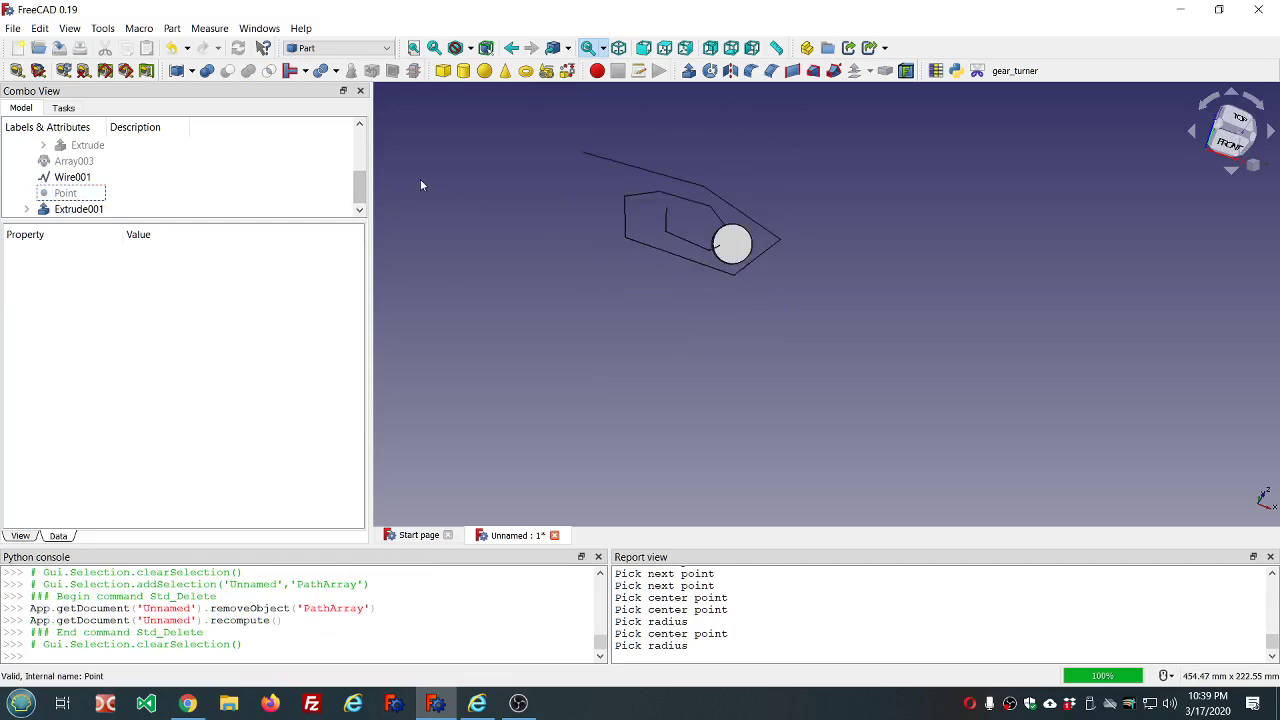
# Create a new Draft path array of Extrude001 along Wire001.
pyautogui.click(340, 48)
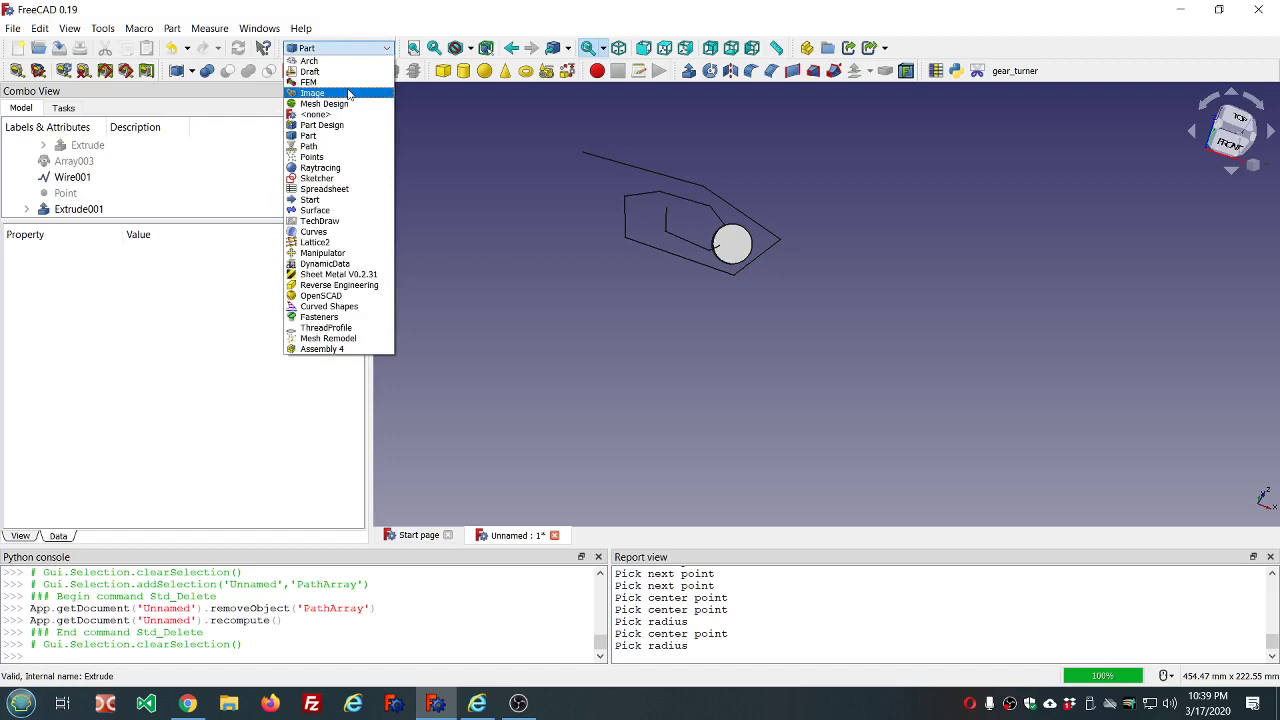
pyautogui.click(320, 72)
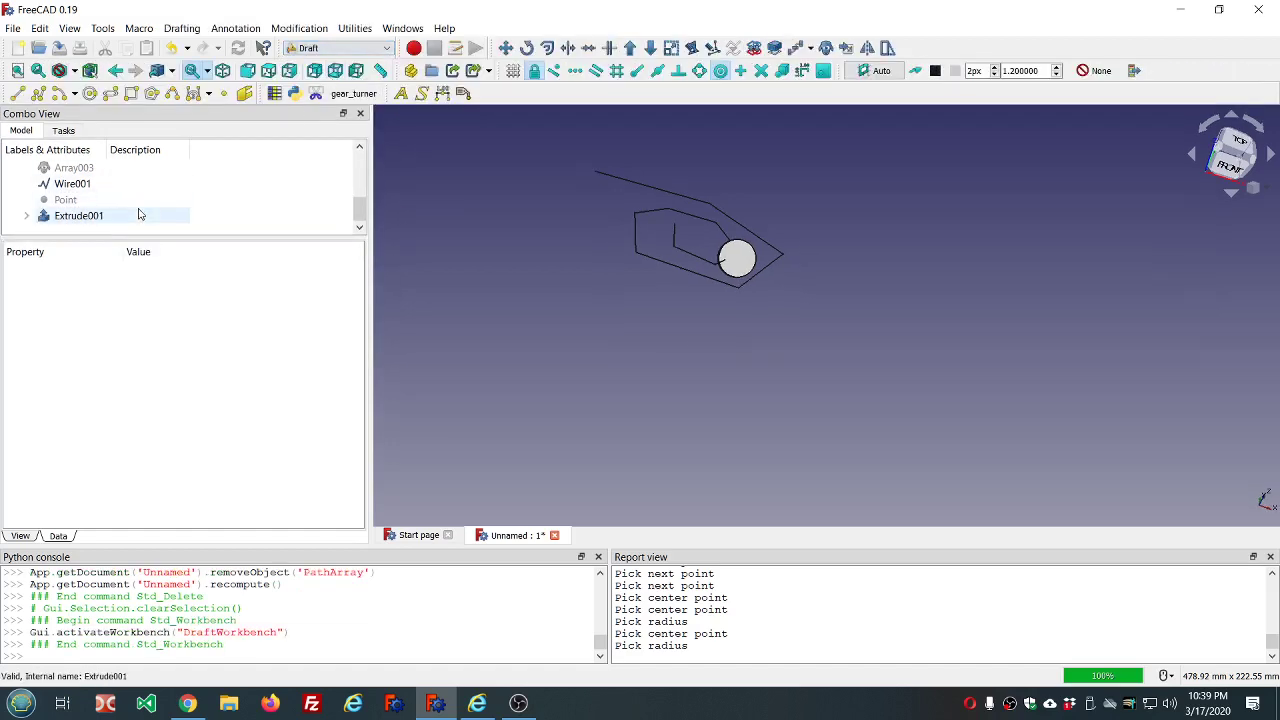
pyautogui.click(92, 215)
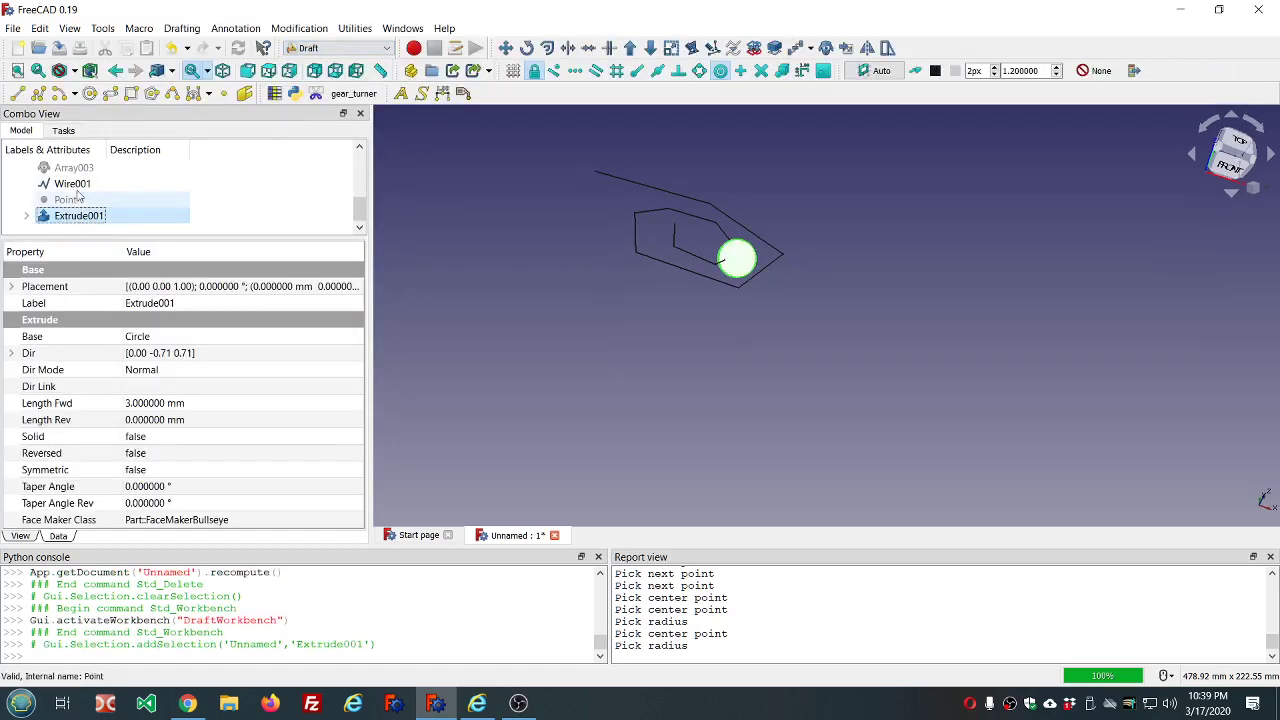
pyautogui.keyDown('ctrl'); pyautogui.click(72, 184); pyautogui.keyUp('ctrl')
pyautogui.click(814, 49)
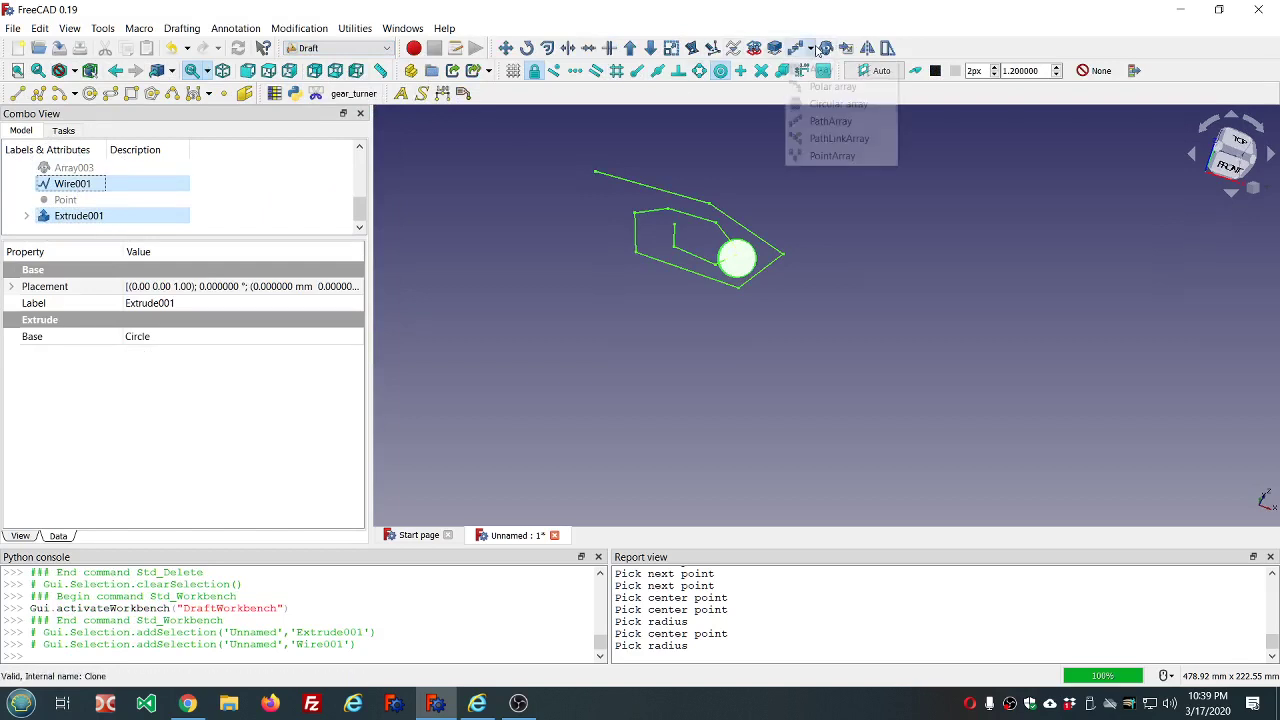
pyautogui.click(822, 121)
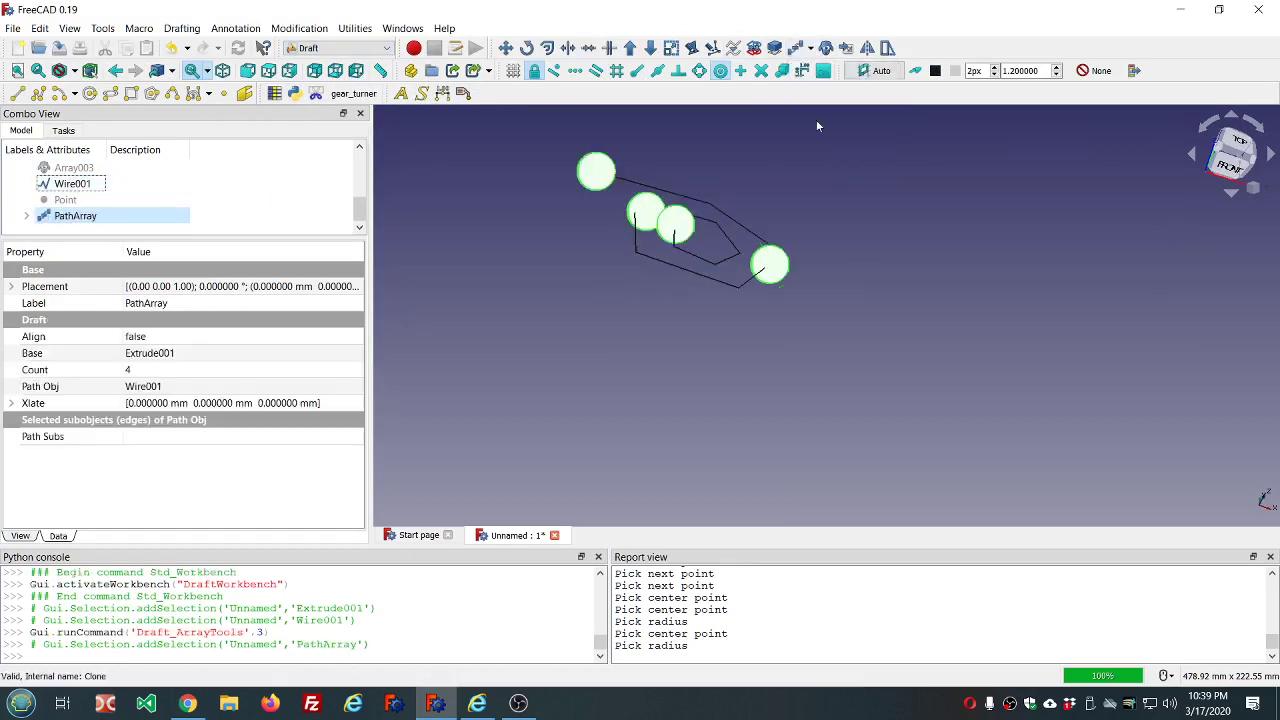
# Set the disc path array's Count to 25 and its Align property to true.
pyautogui.click(165, 370)
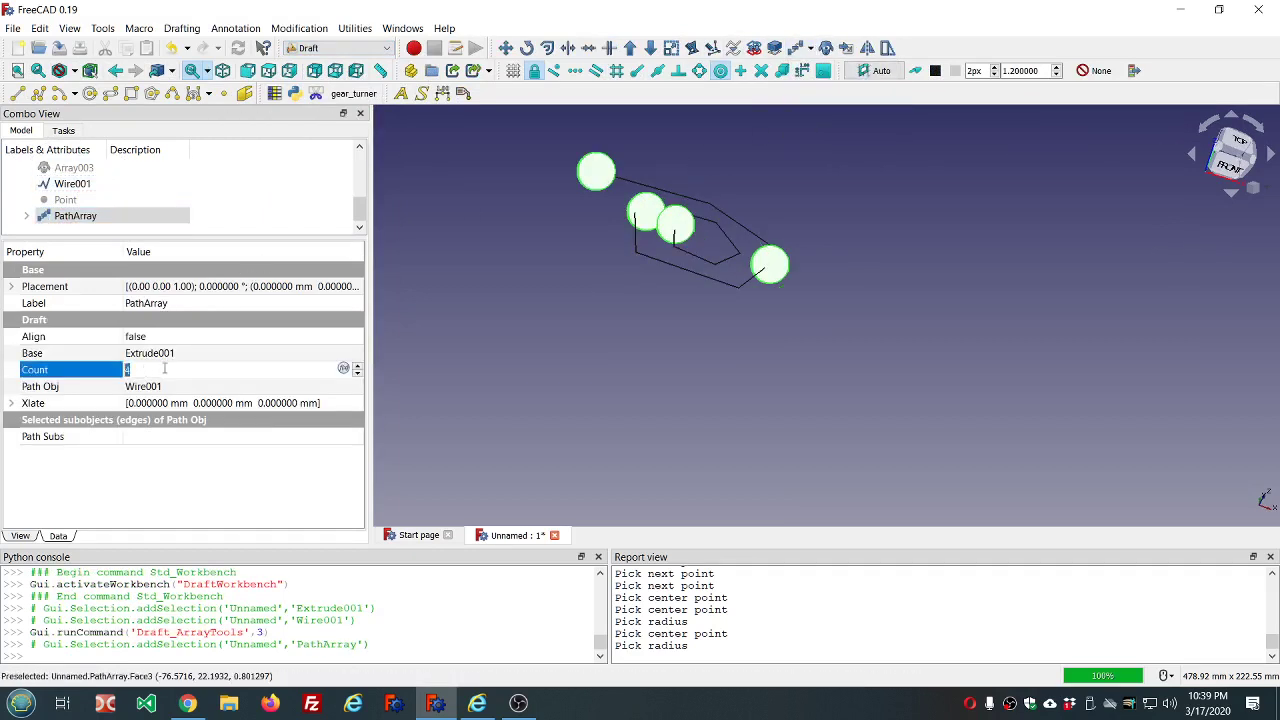
pyautogui.scroll(20, 165, 369)
pyautogui.click(130, 477)
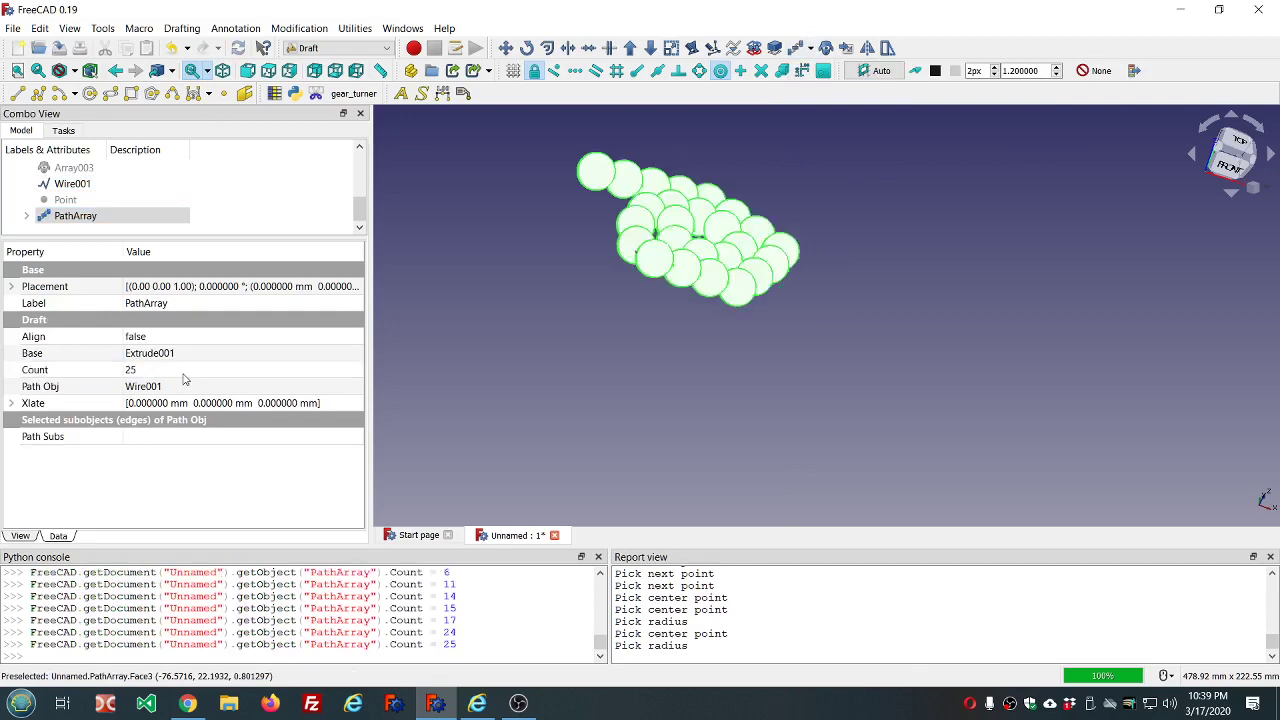
pyautogui.click(203, 337)
pyautogui.scroll(-1, 203, 343)
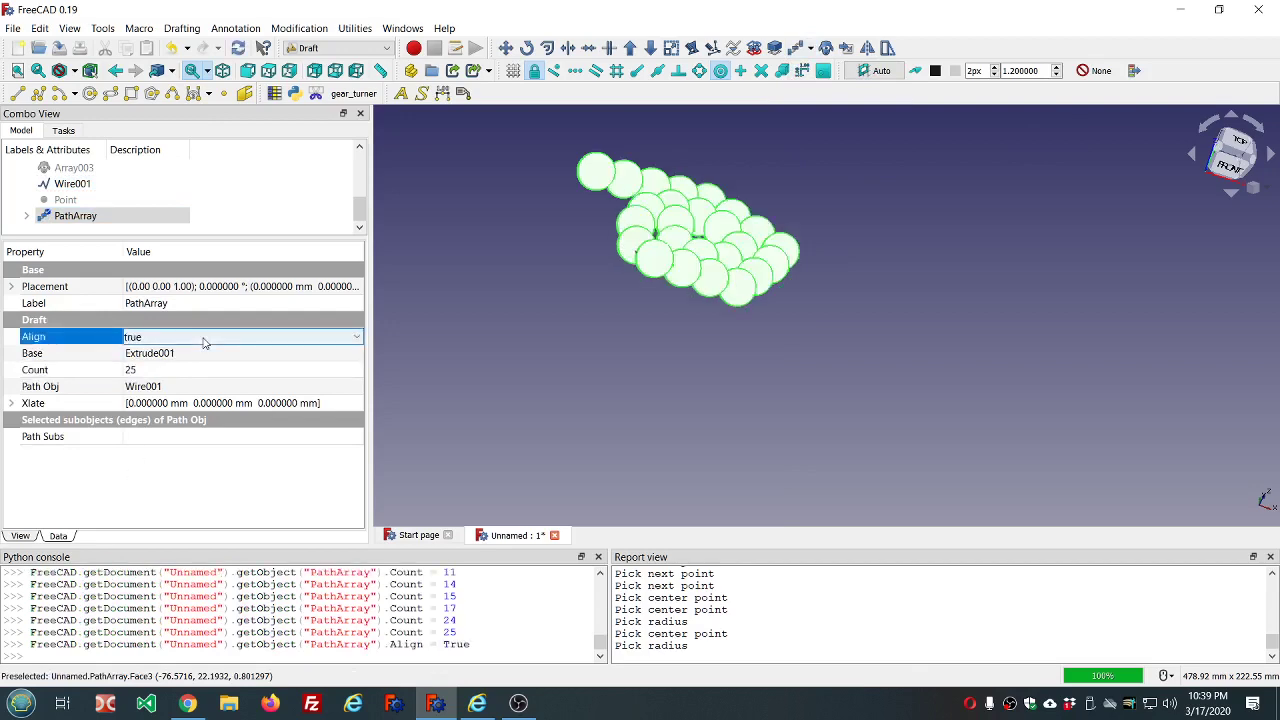
# Set the disc path array's Count to 15 and inspect the spacing and alignment of the discs.
pyautogui.click(477, 348)
pyautogui.moveTo(540, 278); pyautogui.dragTo(496, 343, button='middle')
pyautogui.click(92, 216)
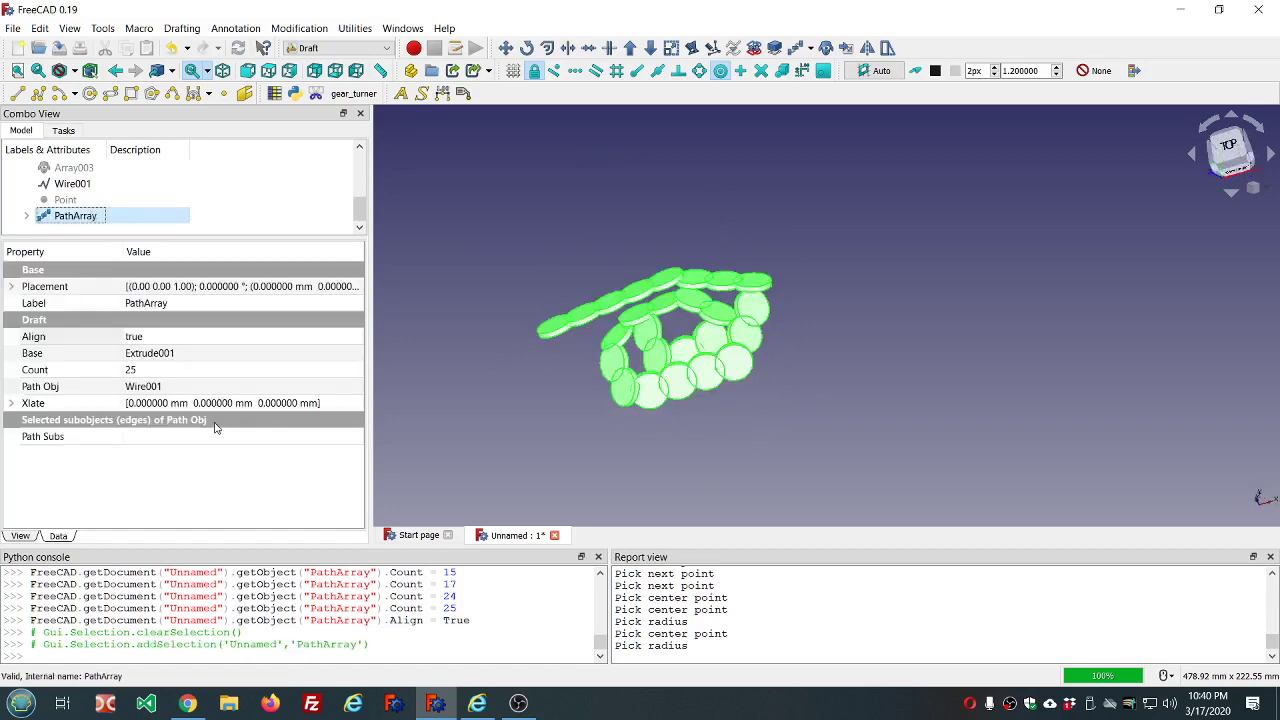
pyautogui.click(209, 368)
pyautogui.write('15')
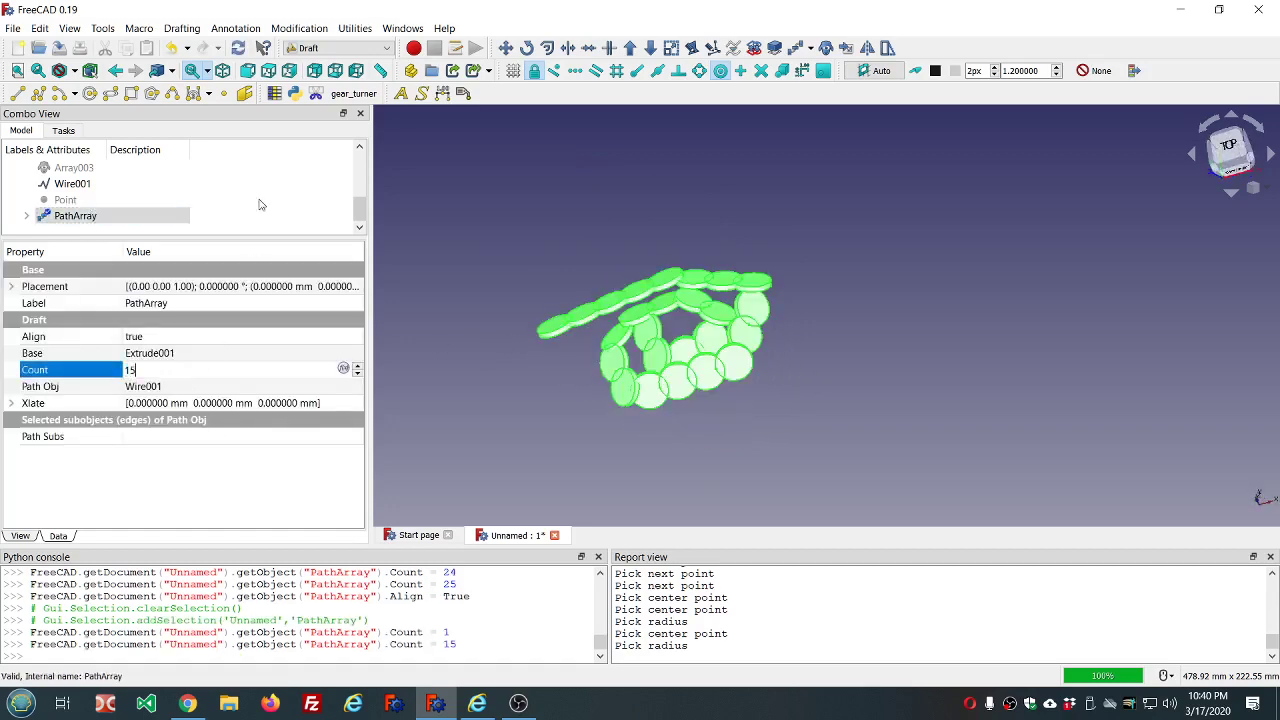
pyautogui.click(434, 256)
pyautogui.moveTo(434, 256); pyautogui.dragTo(414, 197, button='middle')
pyautogui.scroll(-2, 414, 197)
pyautogui.press('2')
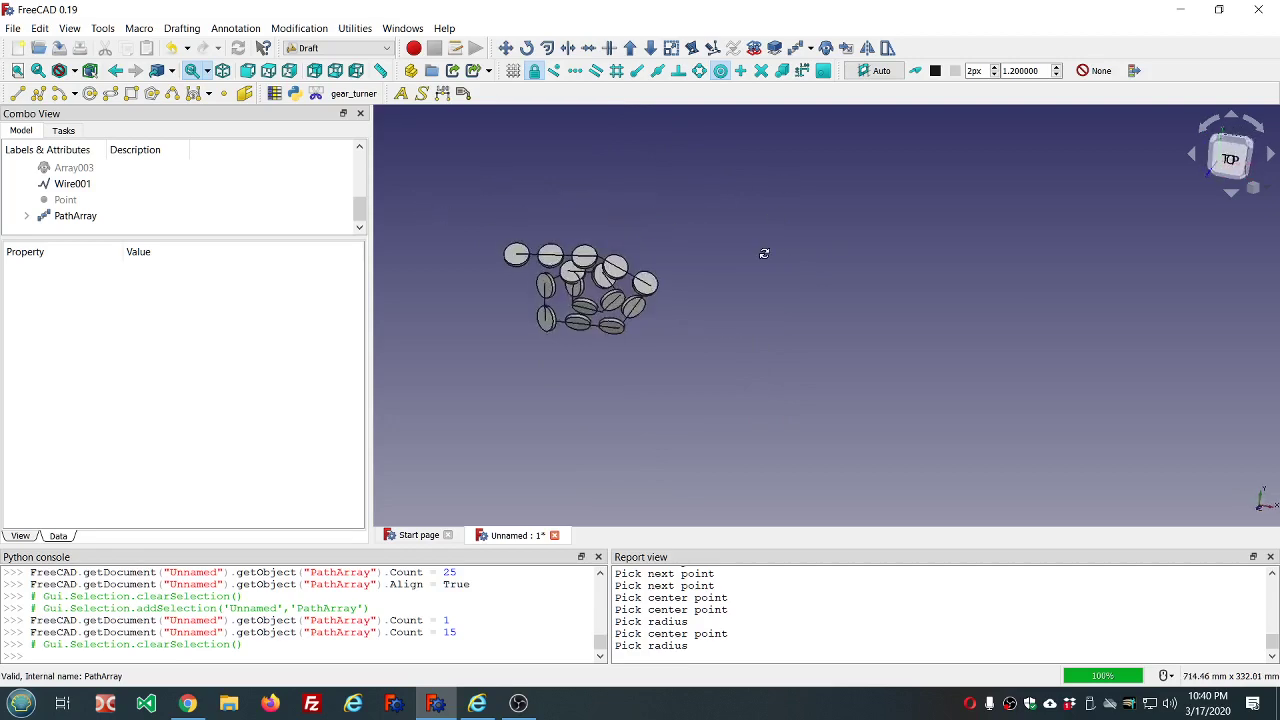
pyautogui.scroll(5, 574, 288)
pyautogui.moveTo(643, 279); pyautogui.dragTo(676, 231, button='middle')
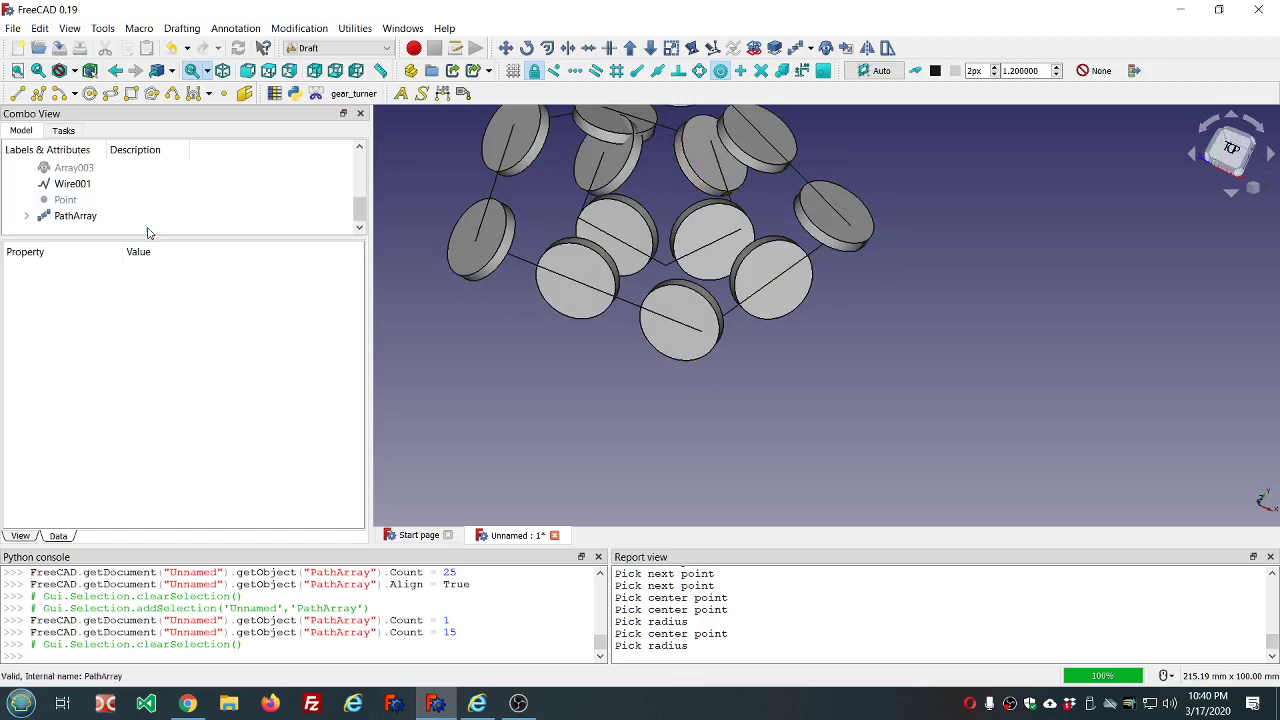
# Set the disc path array's Align property to false and look over the disc orientations.
pyautogui.click(78, 217)
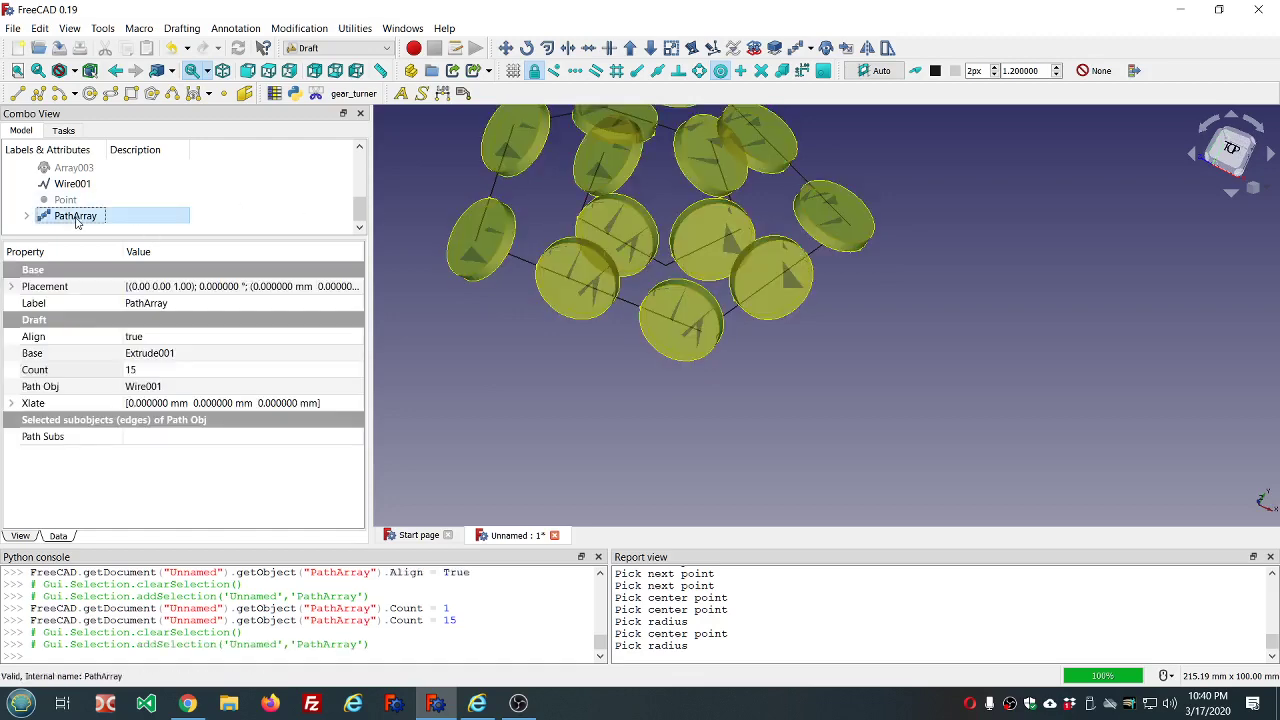
pyautogui.click(228, 340)
pyautogui.scroll(-1, 228, 343)
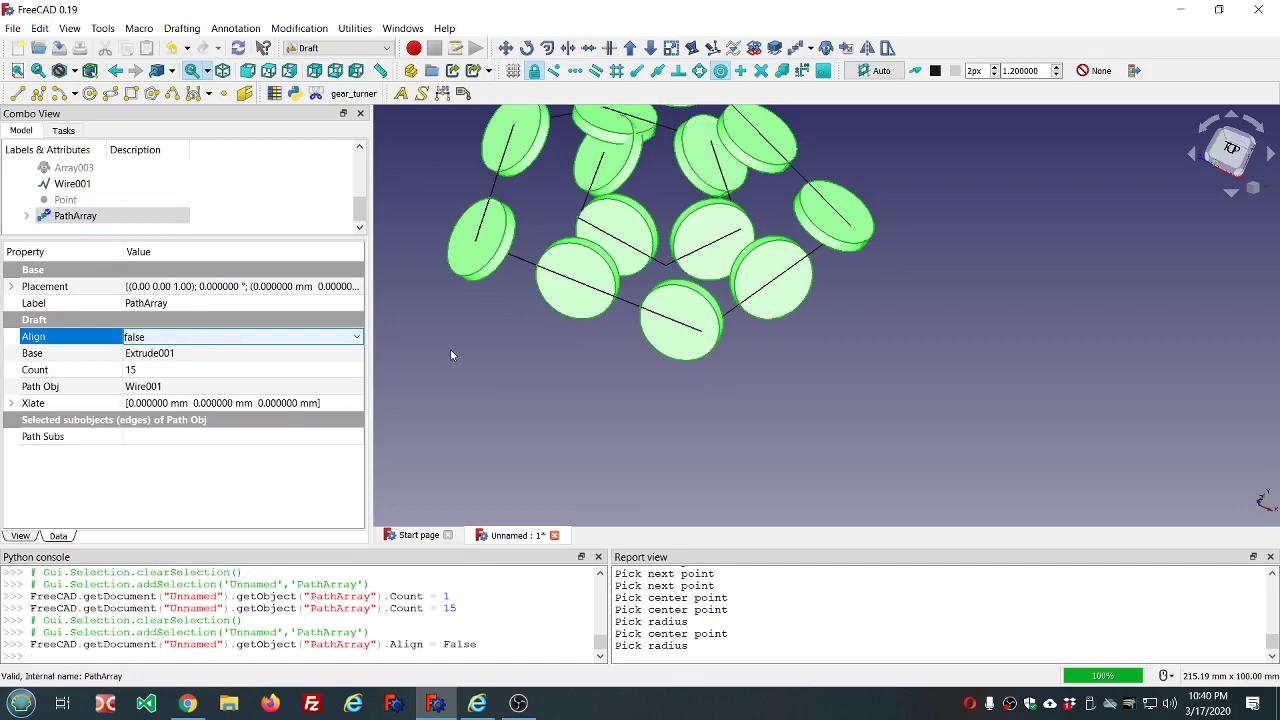
pyautogui.click(470, 348)
pyautogui.scroll(-5, 470, 348)
pyautogui.scroll(4, 471, 306)
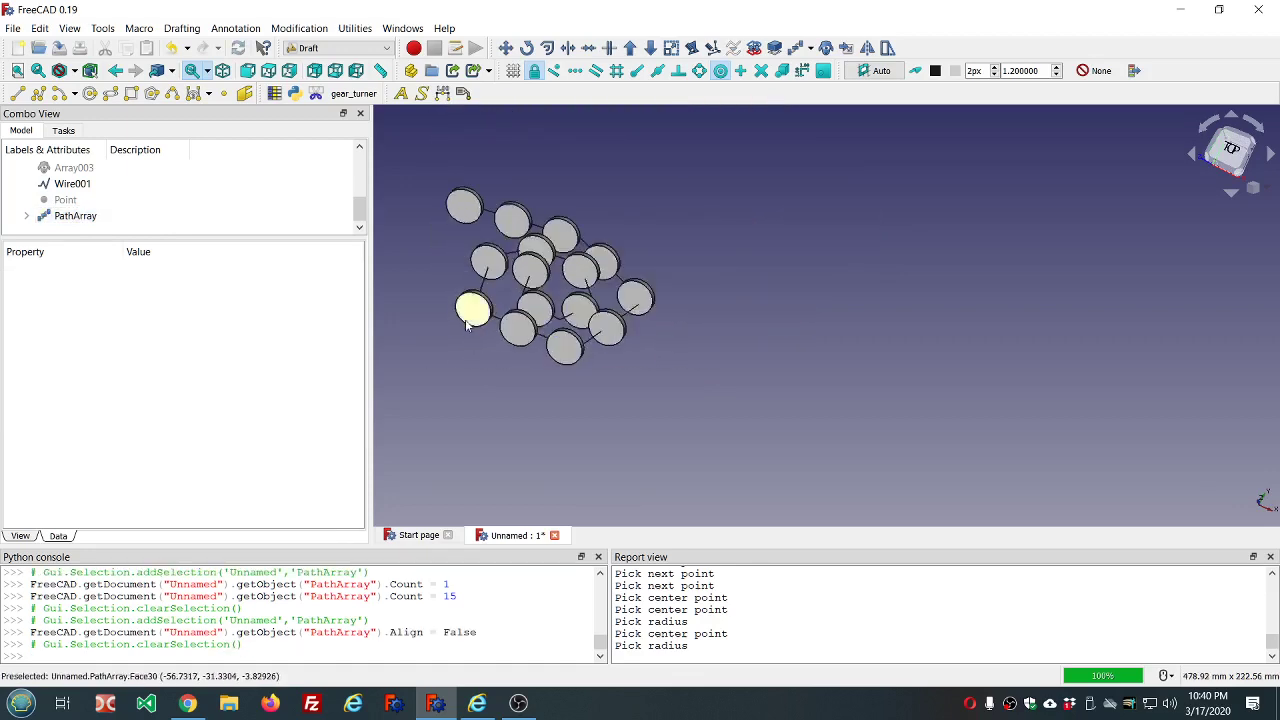
# Delete the disc path array while keeping Extrude001 and Wire001.
pyautogui.click(68, 218)
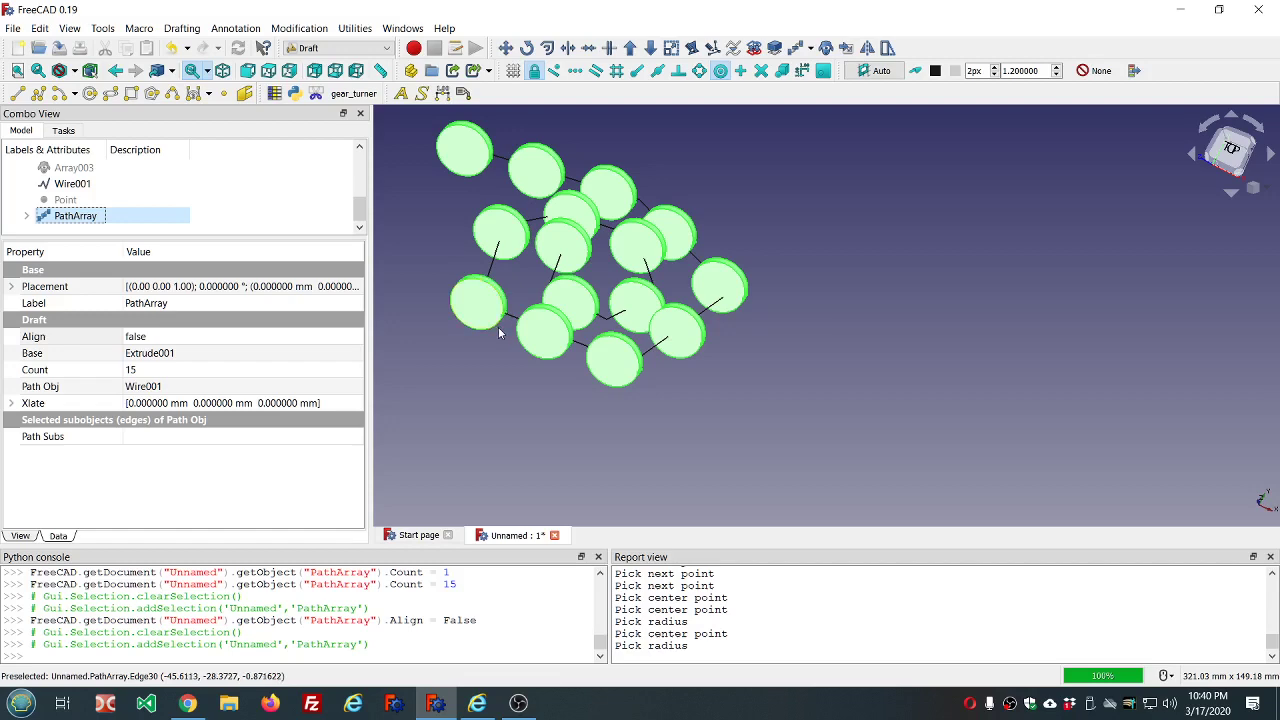
pyautogui.moveTo(506, 370); pyautogui.dragTo(568, 374, button='middle')
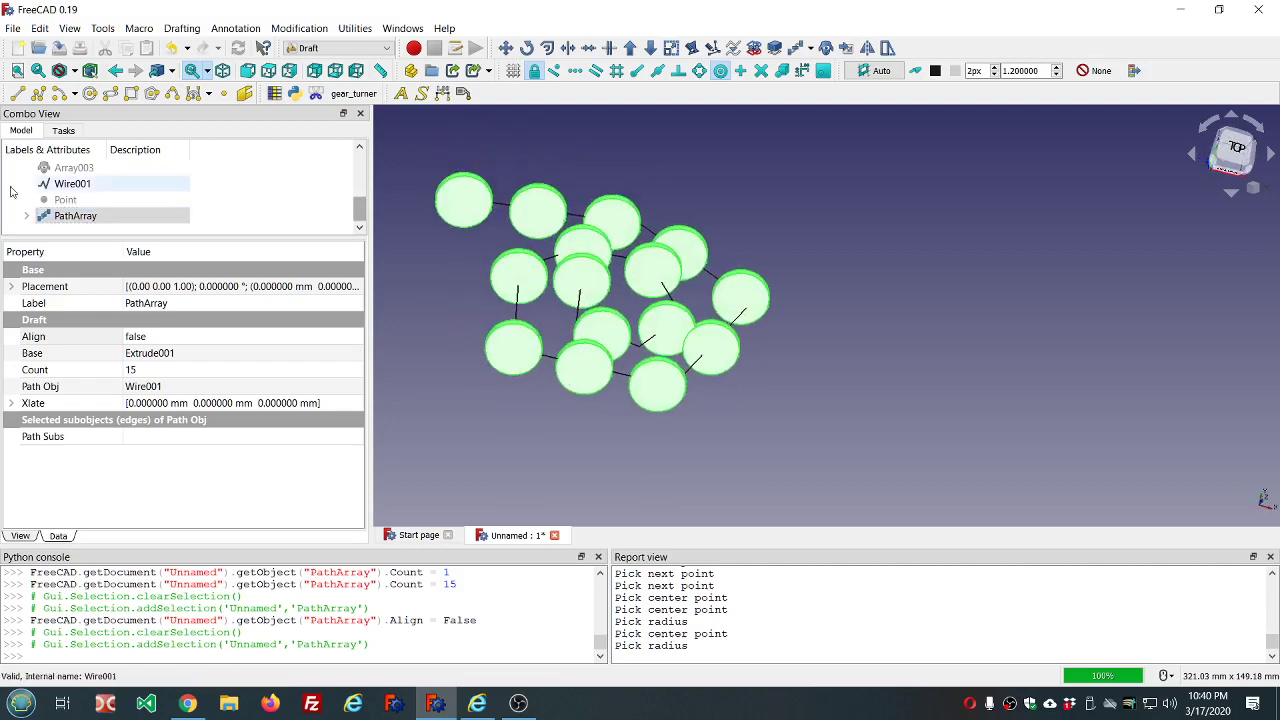
pyautogui.click(26, 216)
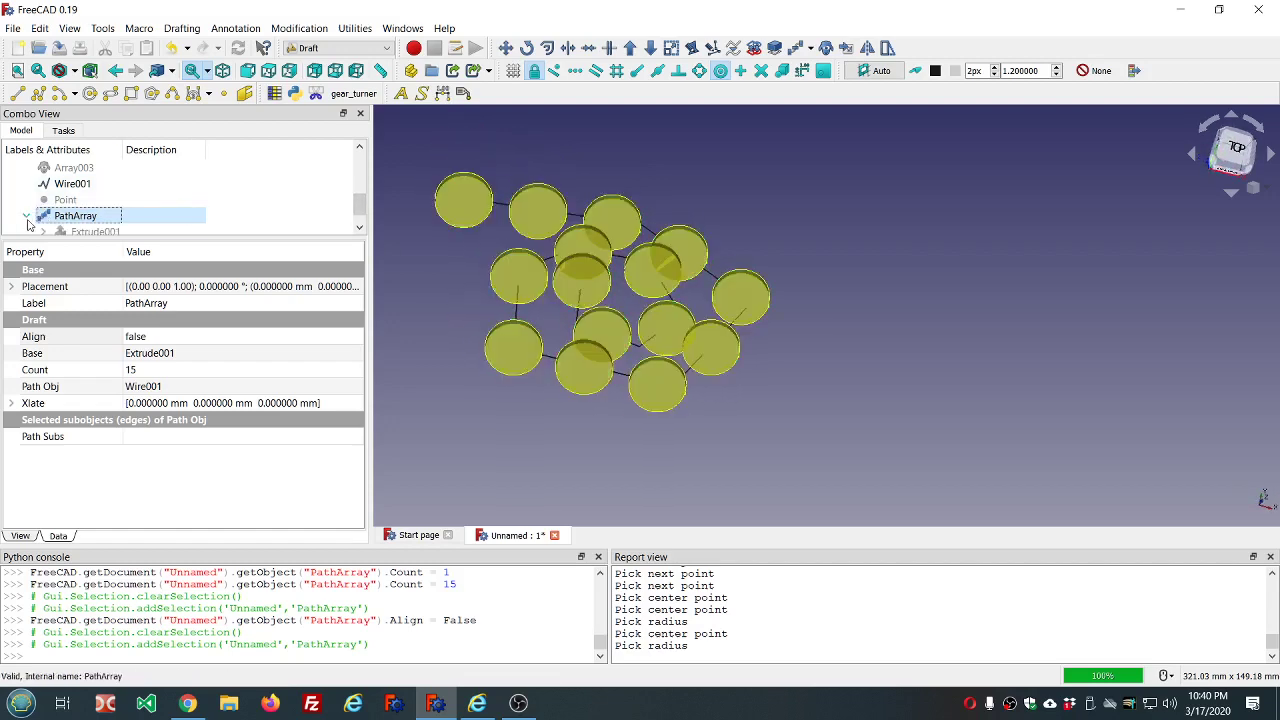
pyautogui.click(86, 230)
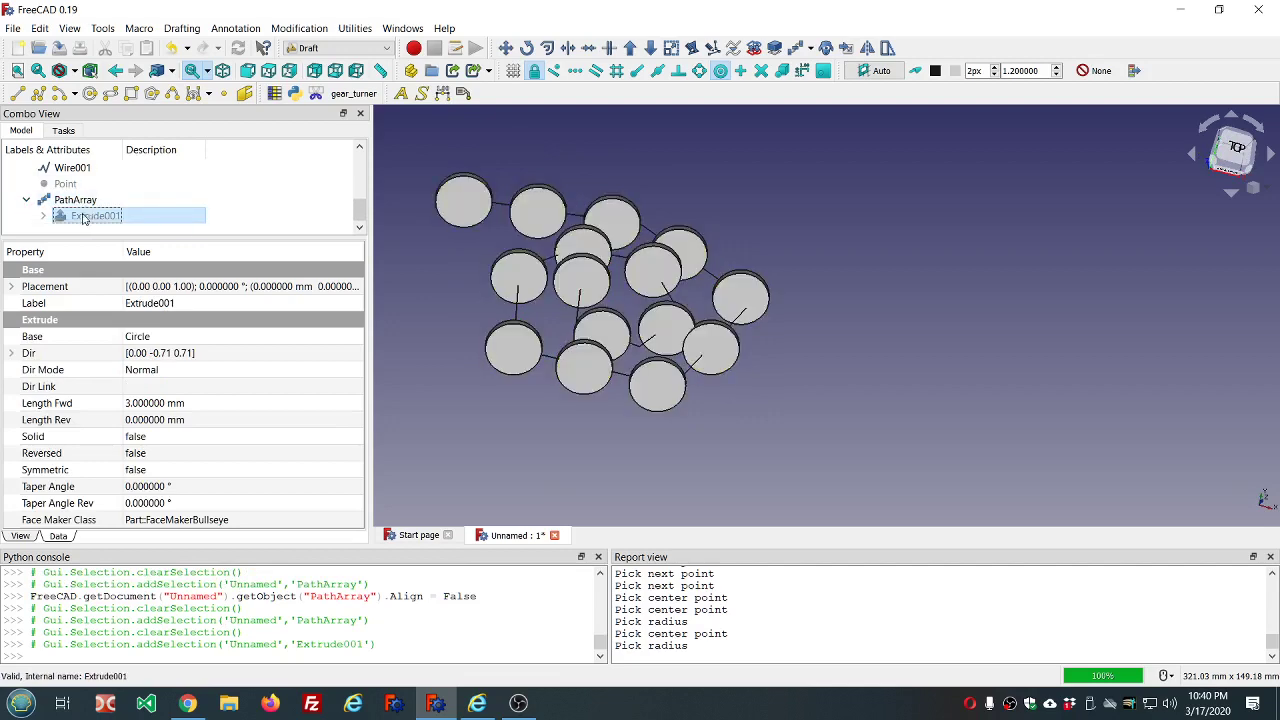
pyautogui.click(80, 200)
pyautogui.press('Delete')
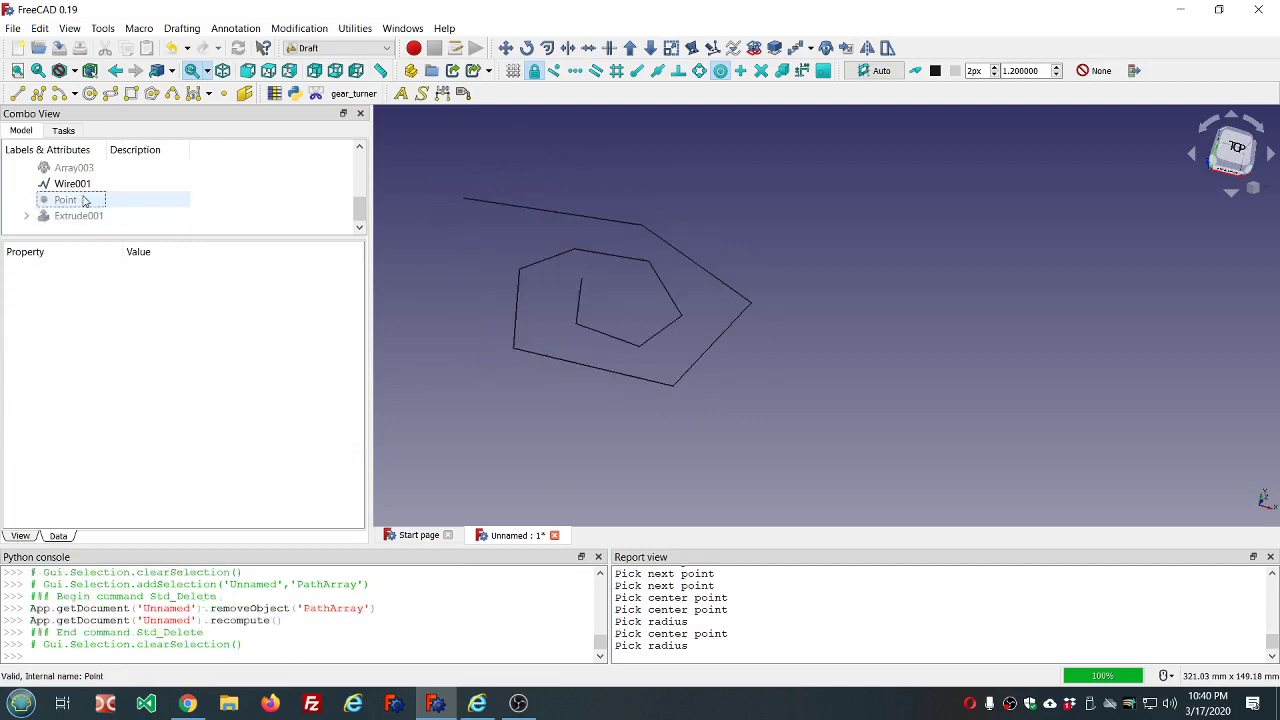
# Switch to the Sketcher workbench and create a new sketch in the default orientation.
pyautogui.click(387, 50)
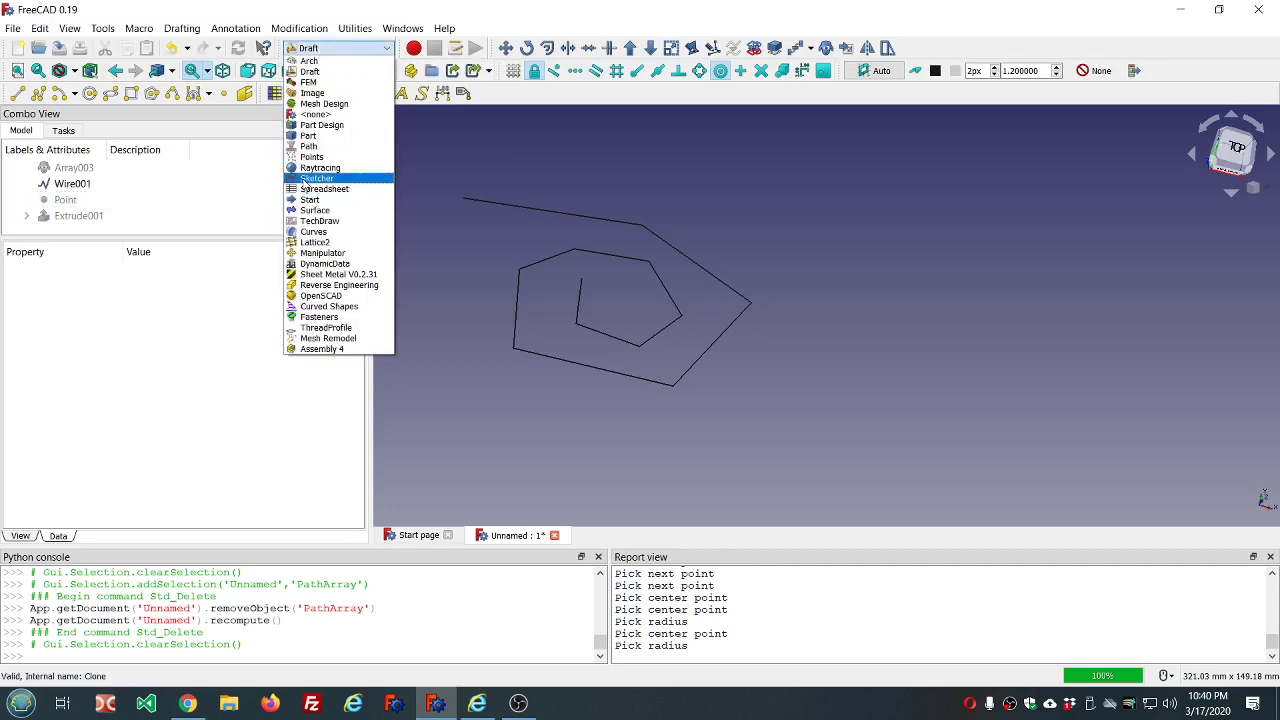
pyautogui.click(316, 178)
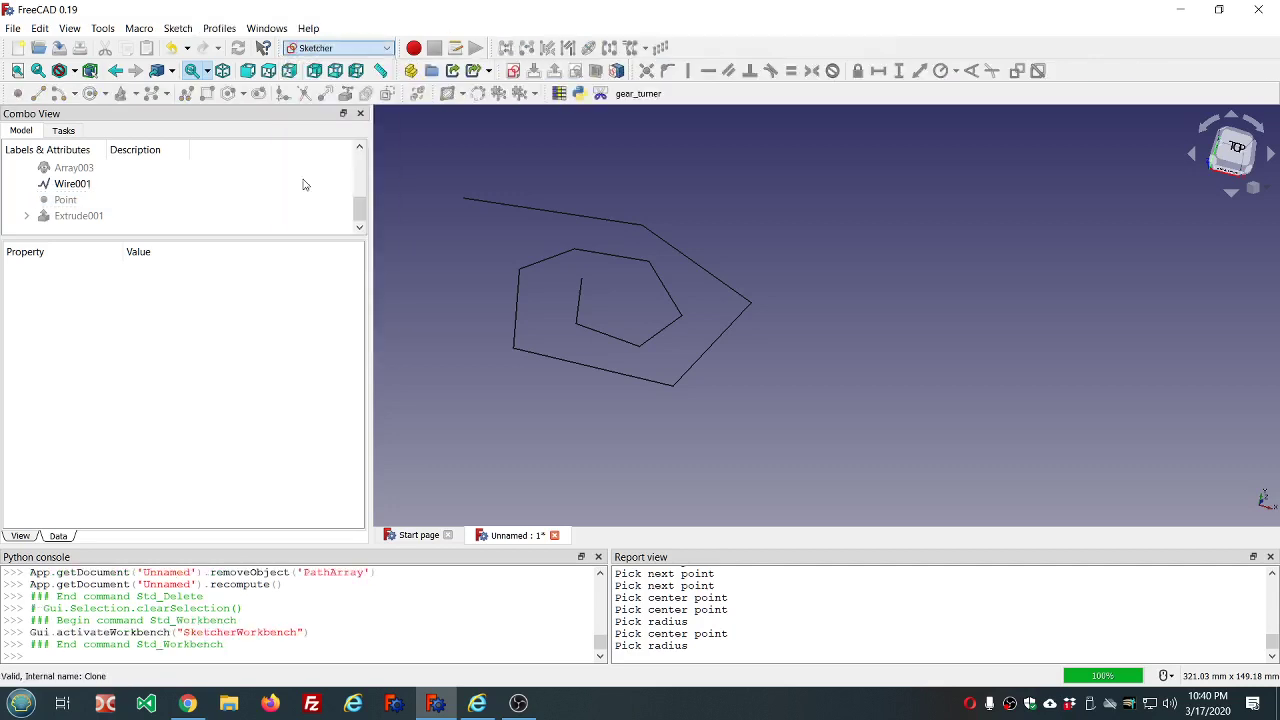
pyautogui.click(512, 71)
pyautogui.click(603, 408)
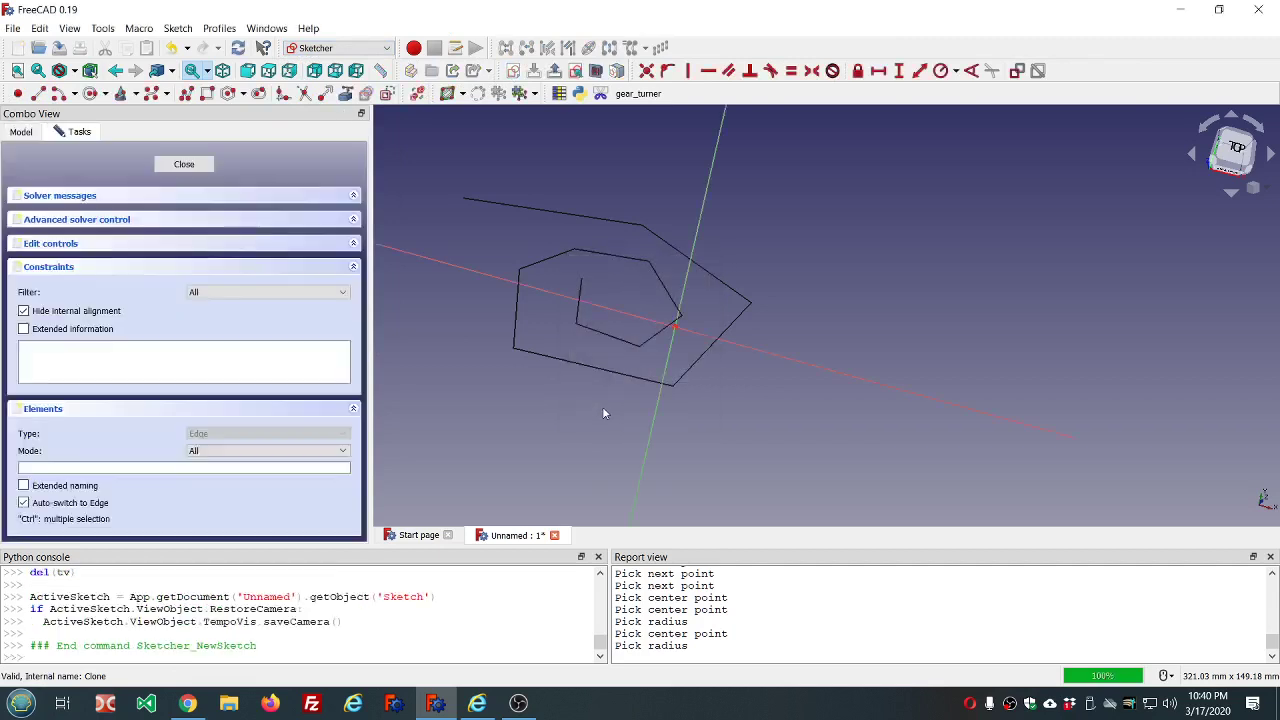
# Sketch a closed house-shaped pentagon about 16 mm wide and 29 mm tall, base on the horizontal axis and peak on the vertical axis; close the sketch.
pyautogui.click(186, 93)
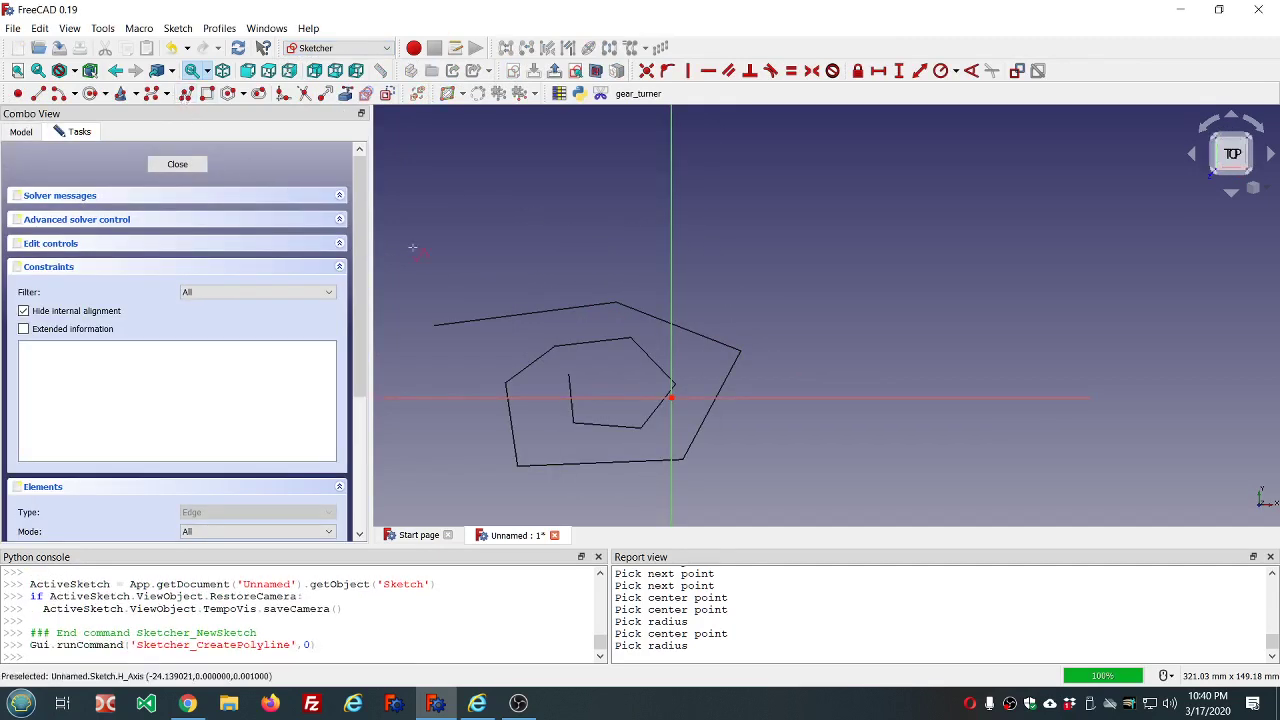
pyautogui.click(651, 396)
pyautogui.click(648, 357)
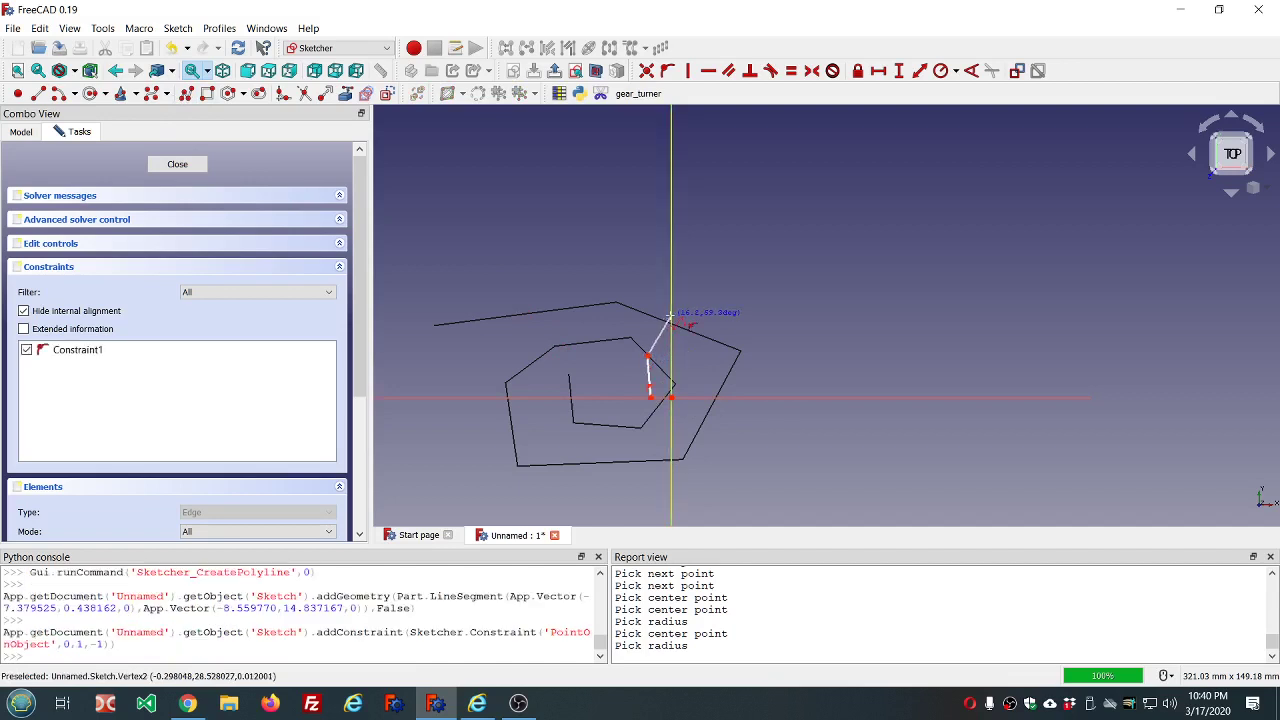
pyautogui.click(671, 319)
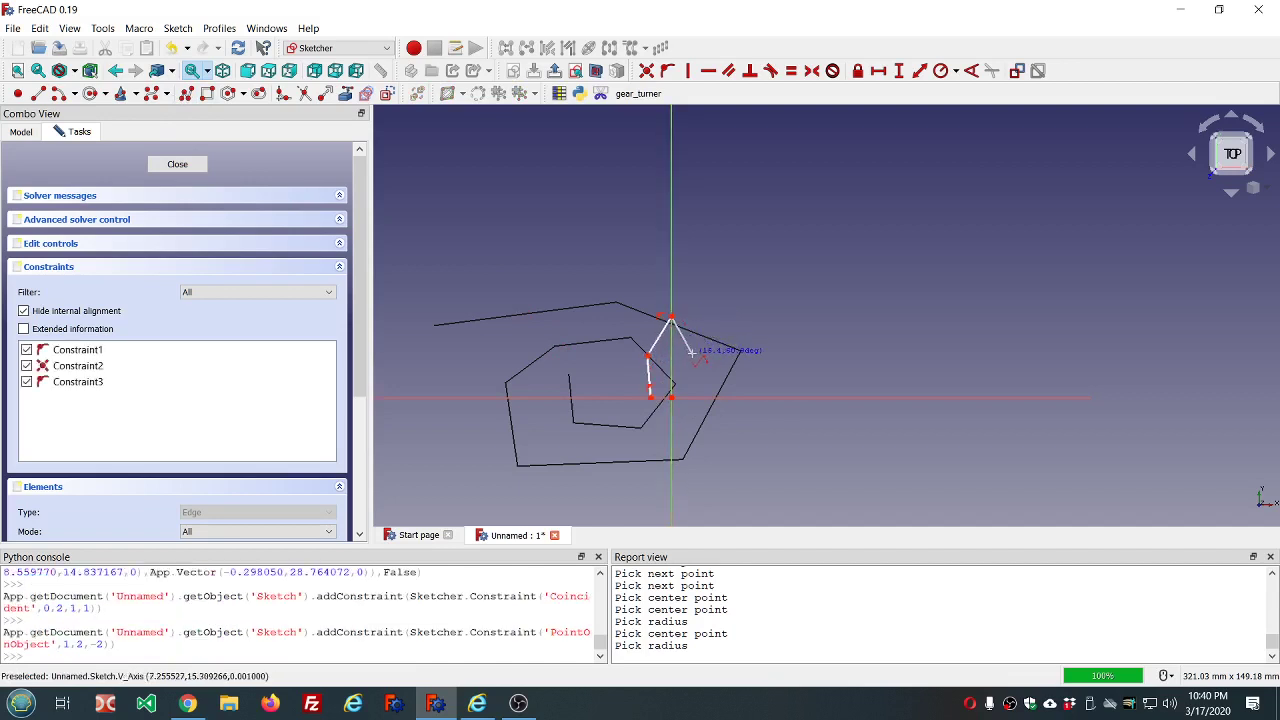
pyautogui.click(693, 396)
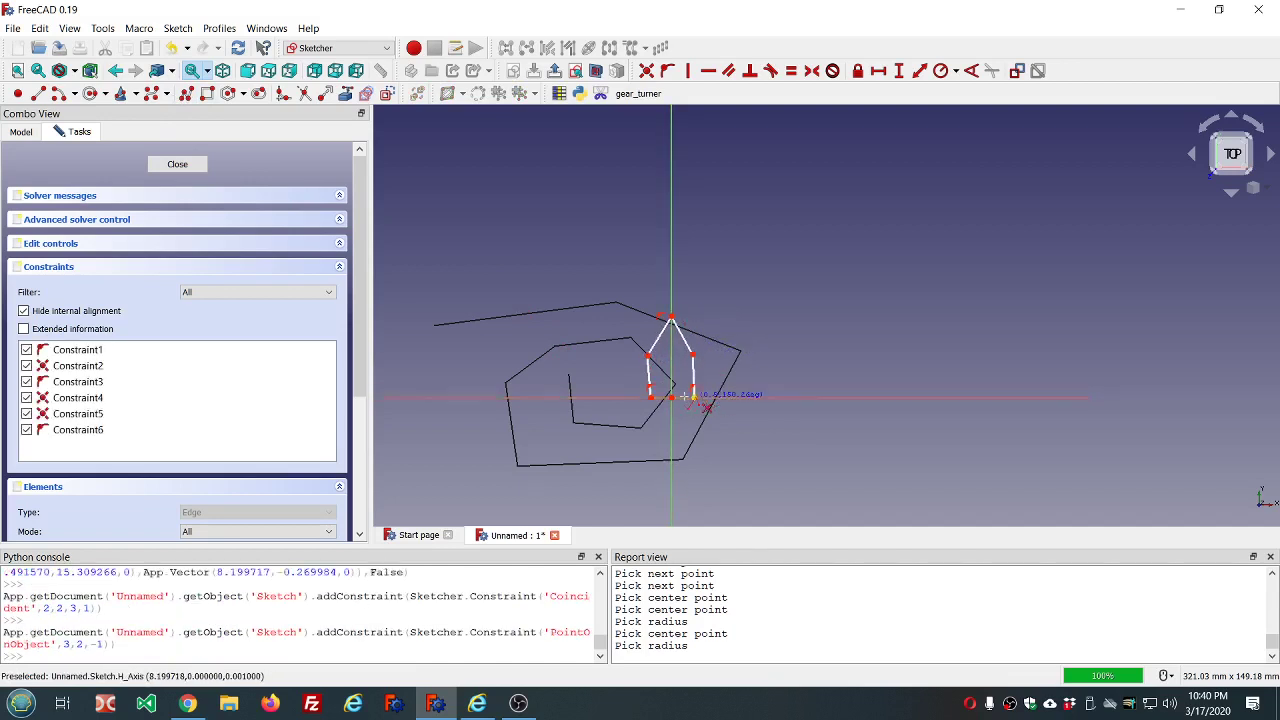
pyautogui.click(672, 397)
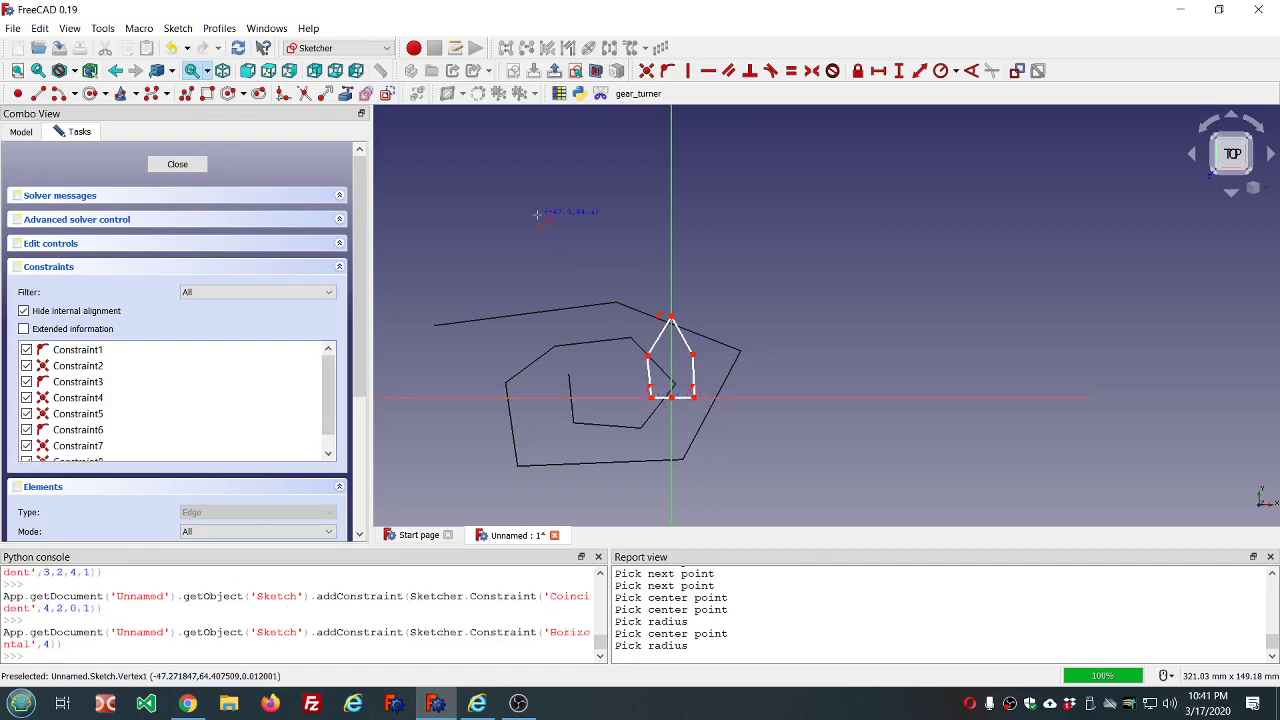
pyautogui.click(177, 164)
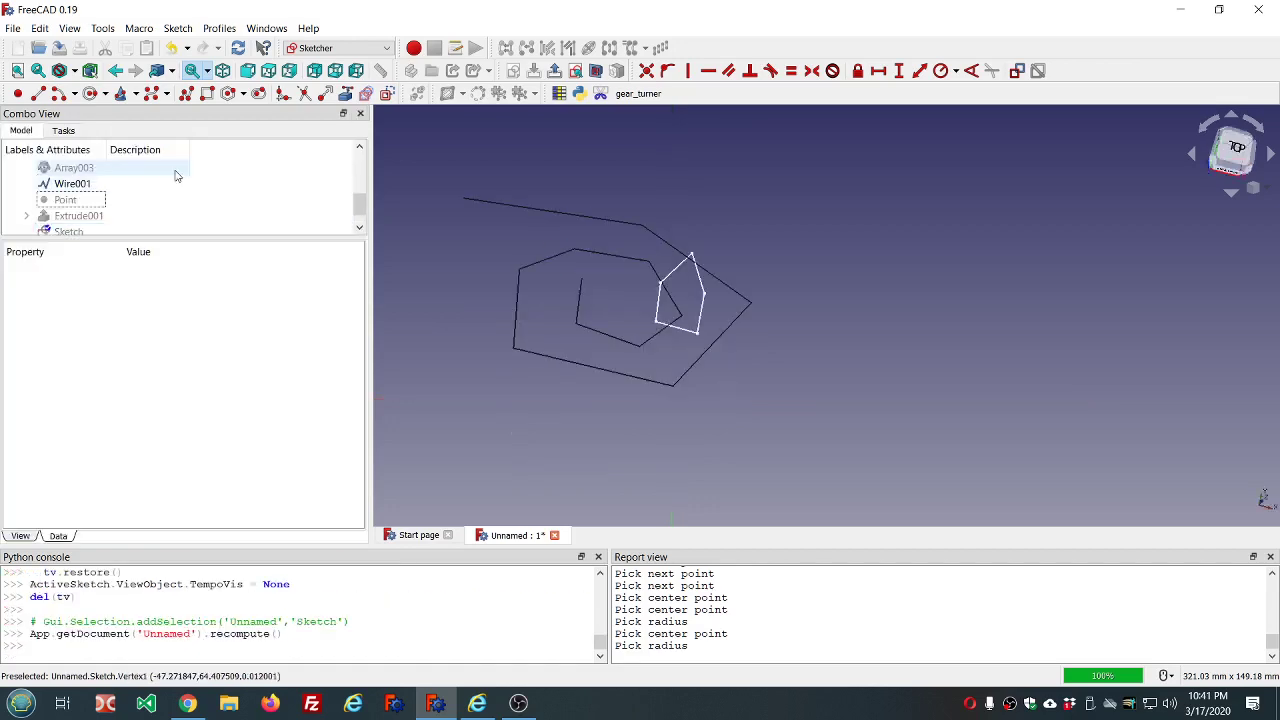
# Extrude the pentagon sketch 2 mm along its normal as a solid in the Part workbench.
pyautogui.click(335, 48)
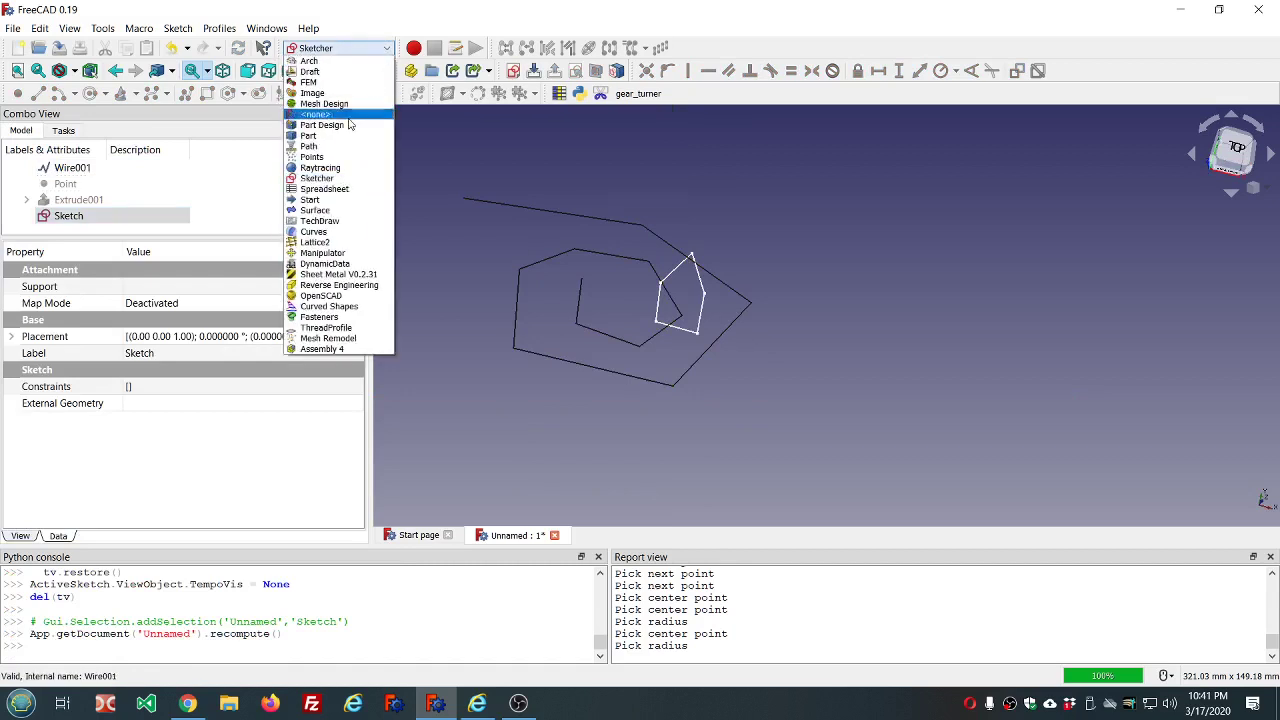
pyautogui.click(340, 143)
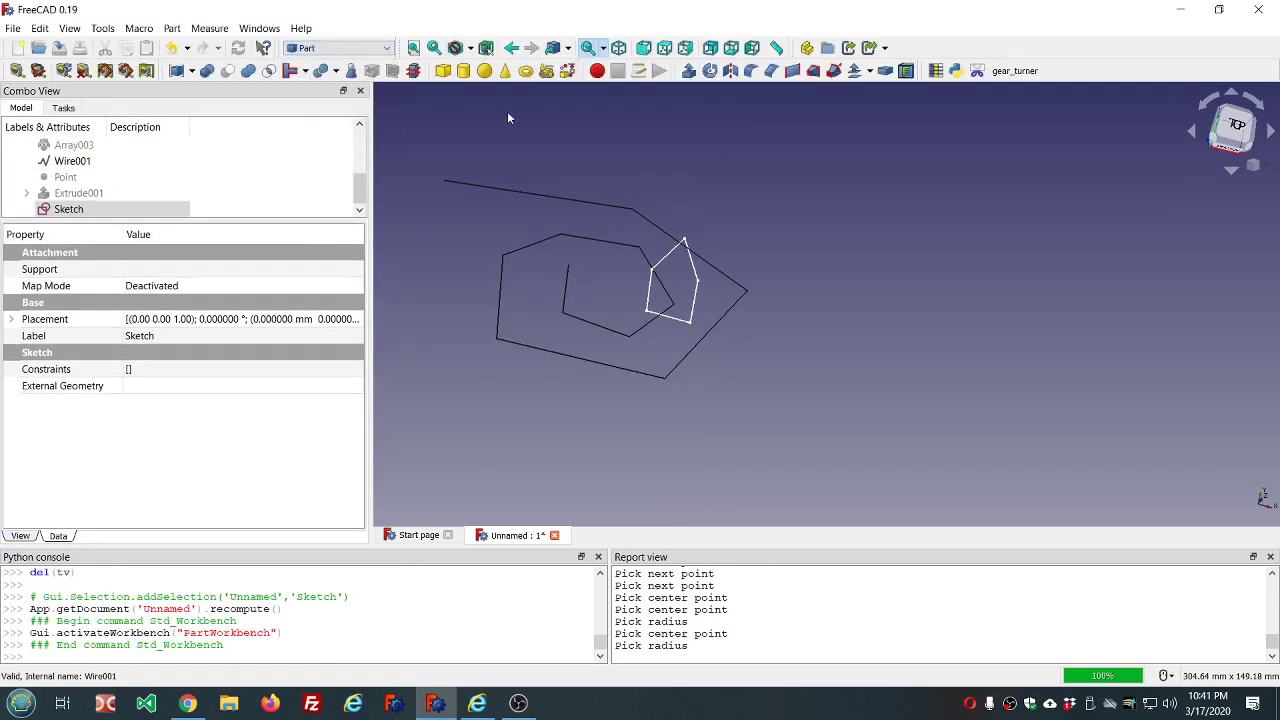
pyautogui.click(690, 70)
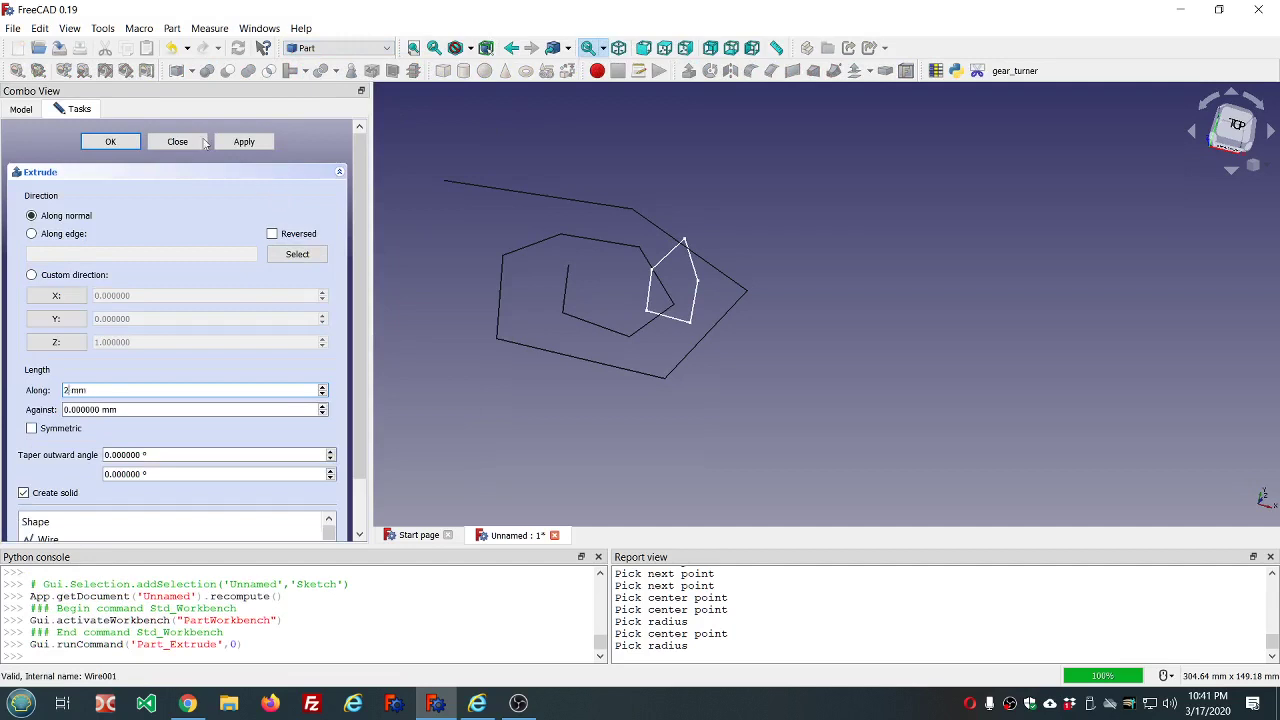
pyautogui.click(130, 144)
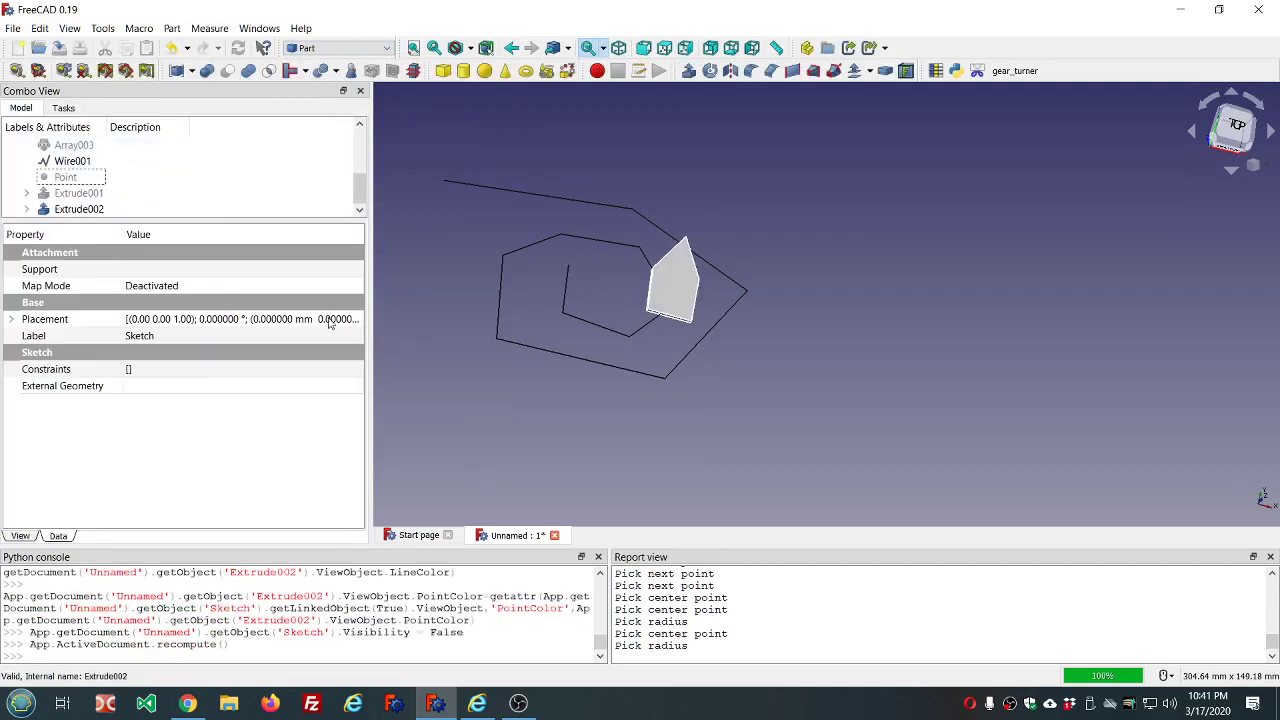
# Create a Draft path array of the extruded pentagon Extrude002 along Wire001.
pyautogui.click(82, 209)
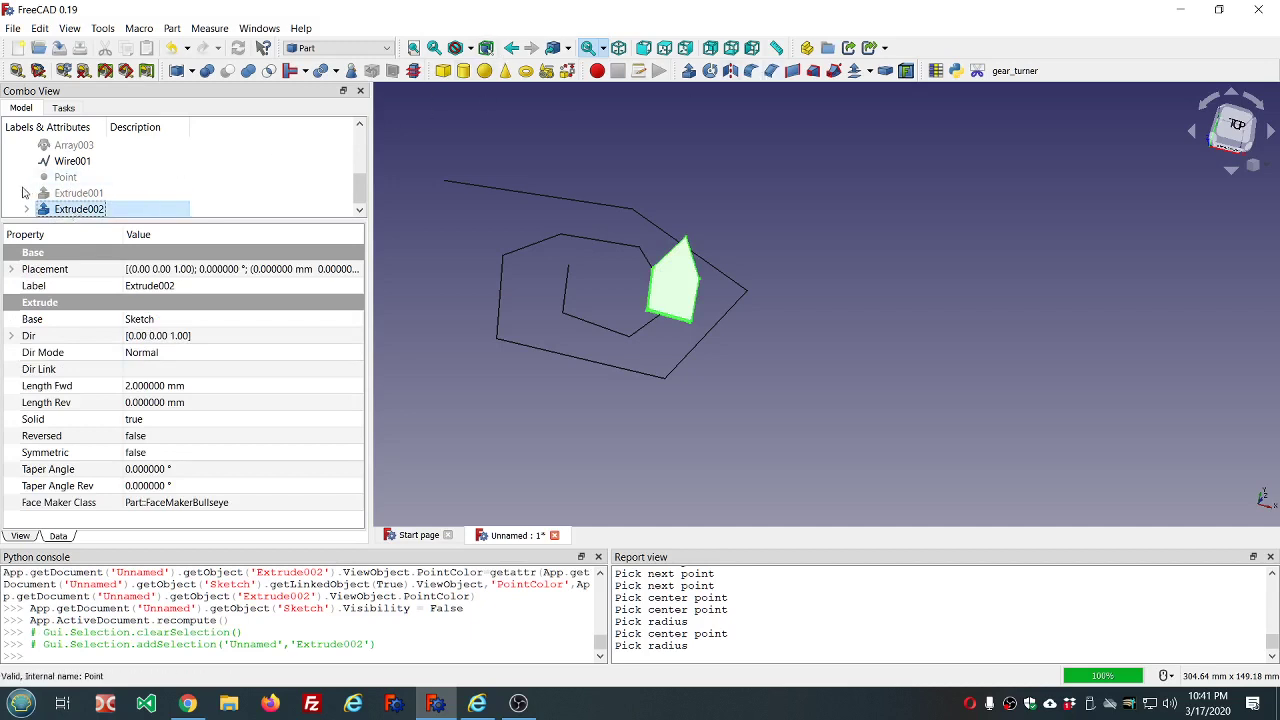
pyautogui.keyDown('ctrl'); pyautogui.click(72, 161); pyautogui.keyUp('ctrl')
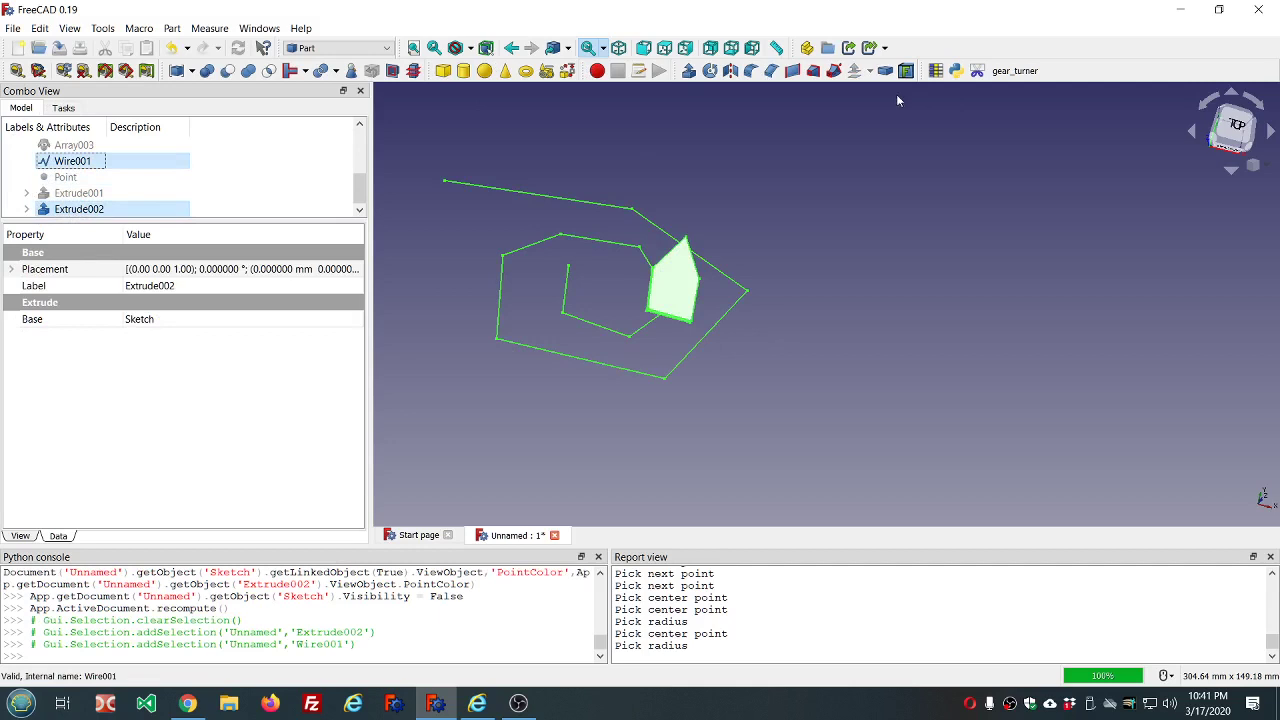
pyautogui.click(350, 50)
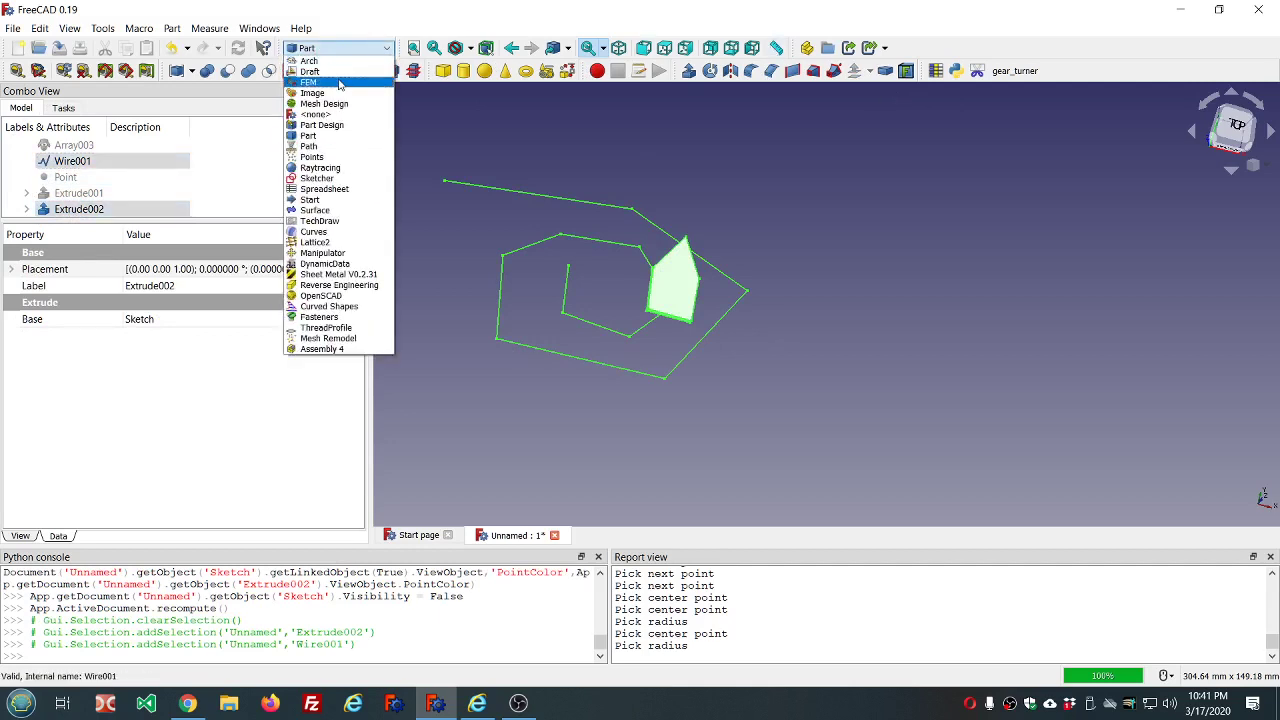
pyautogui.click(339, 77)
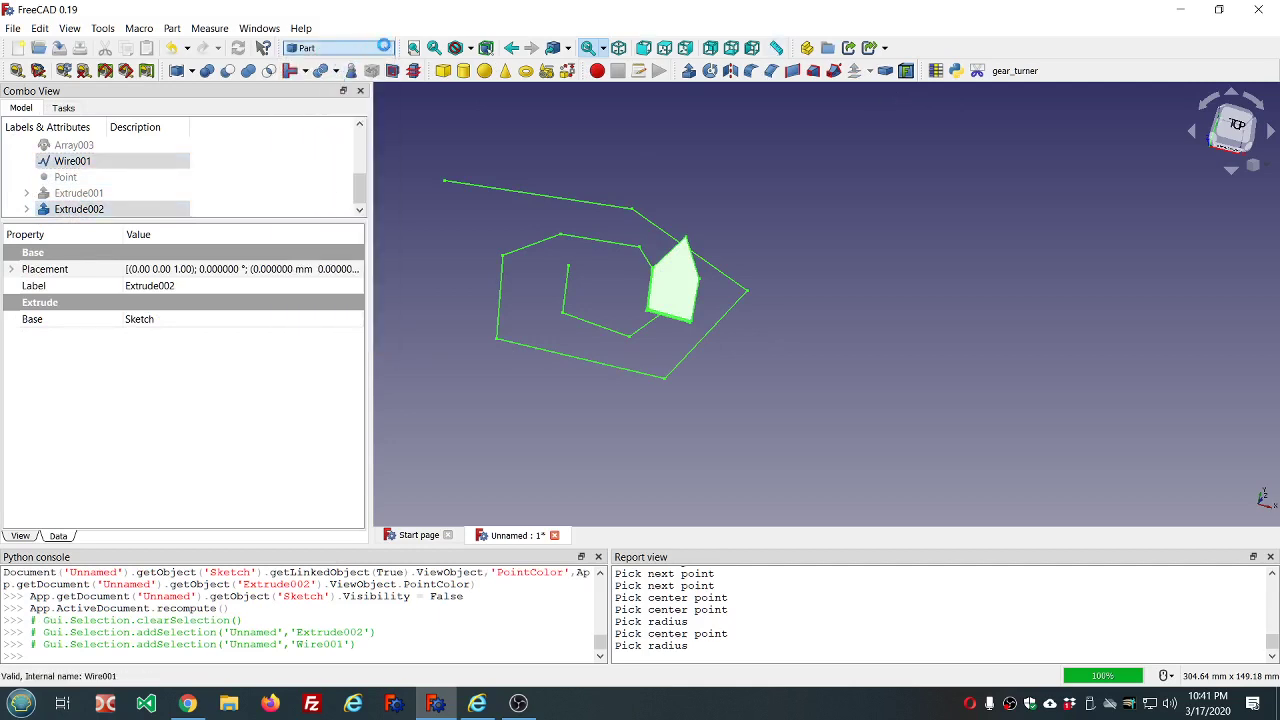
pyautogui.click(345, 47)
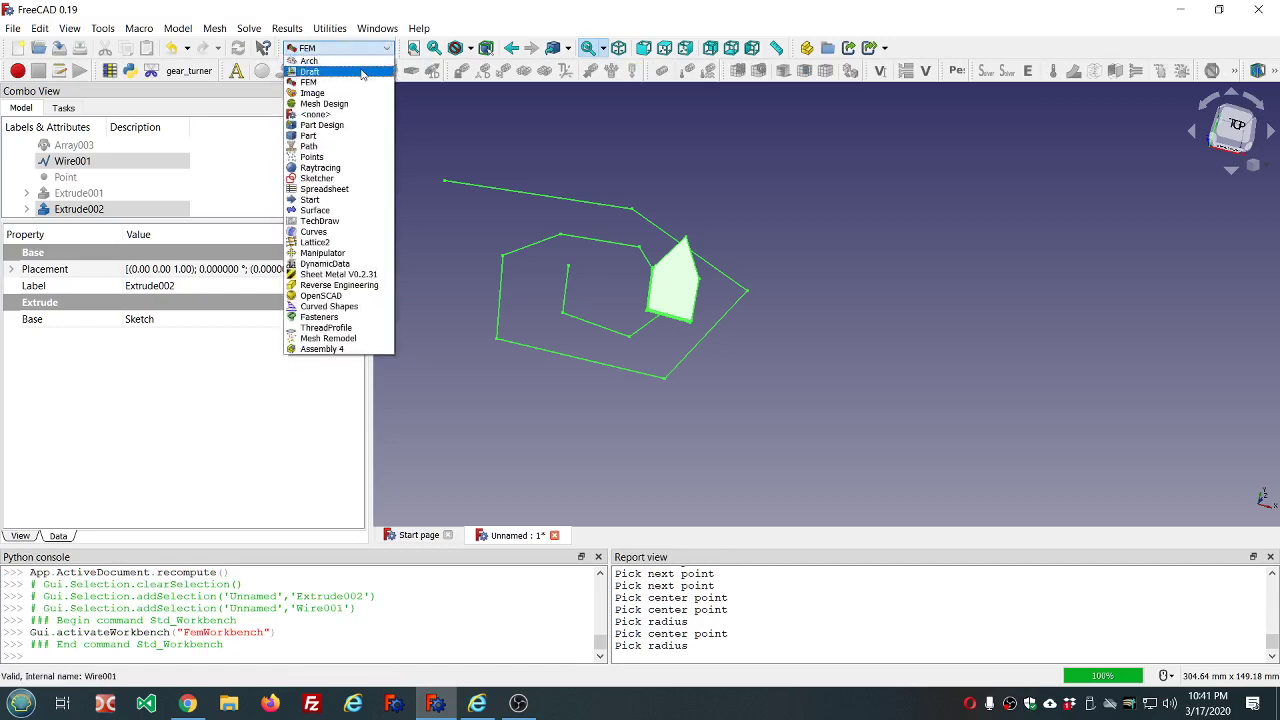
pyautogui.click(320, 73)
pyautogui.click(810, 48)
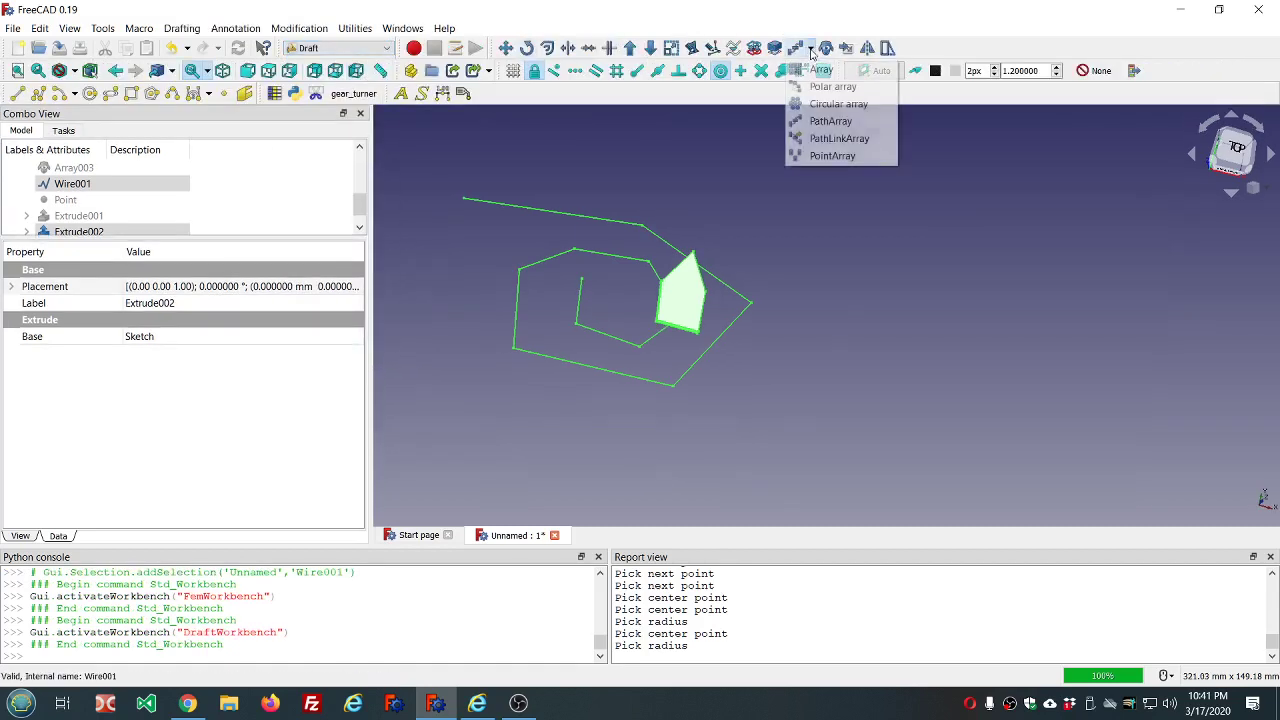
pyautogui.click(822, 124)
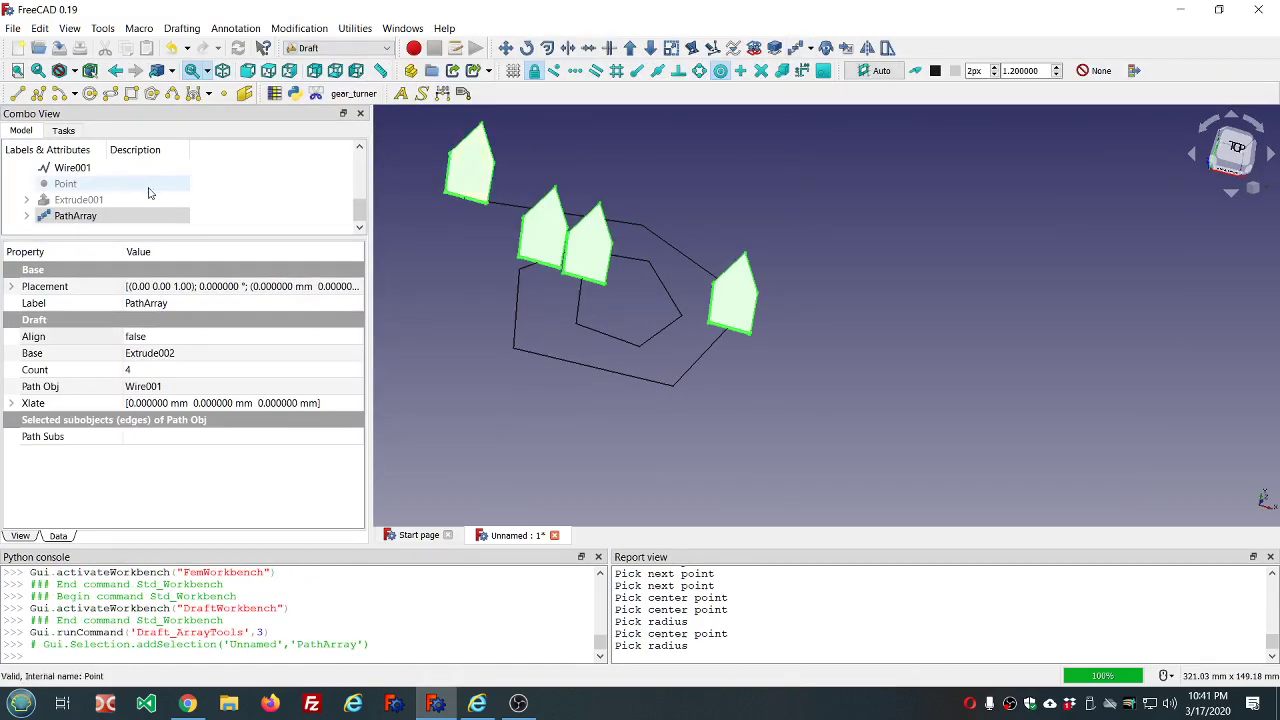
# Set the pentagon path array's Count to 16 and its Align property to true.
pyautogui.click(180, 370)
pyautogui.scroll(9, 180, 370)
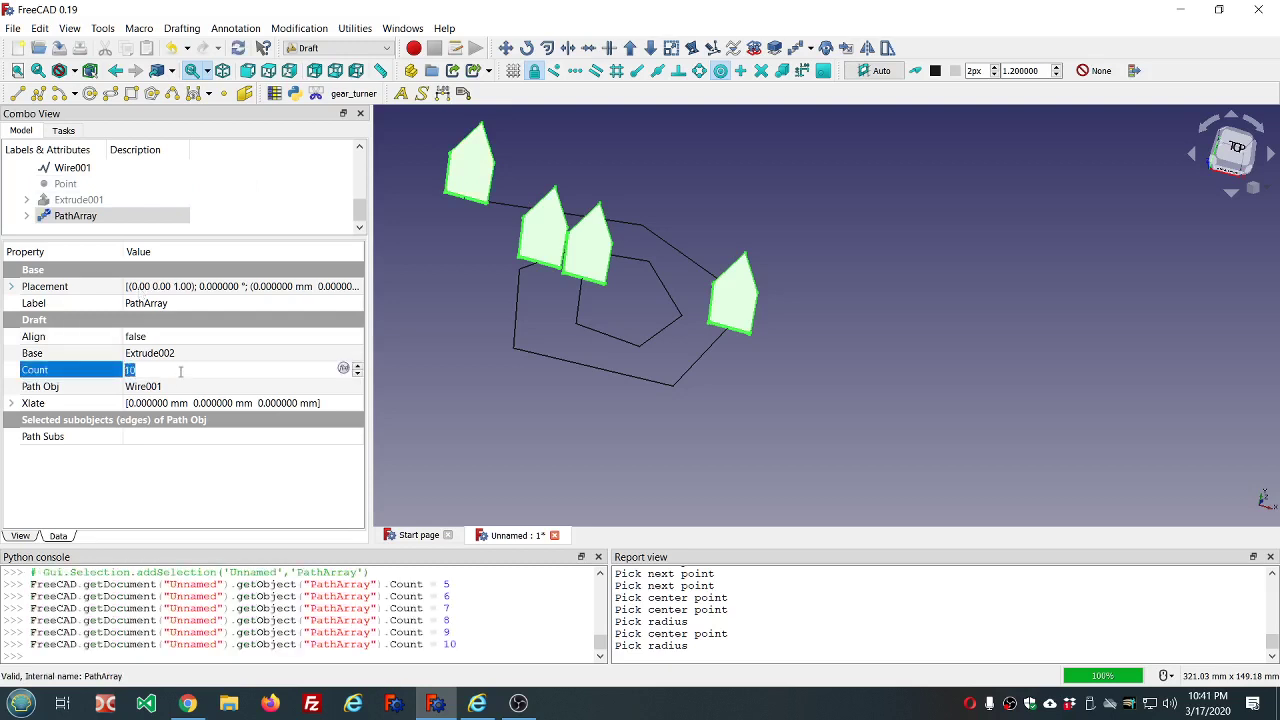
pyautogui.click(157, 476)
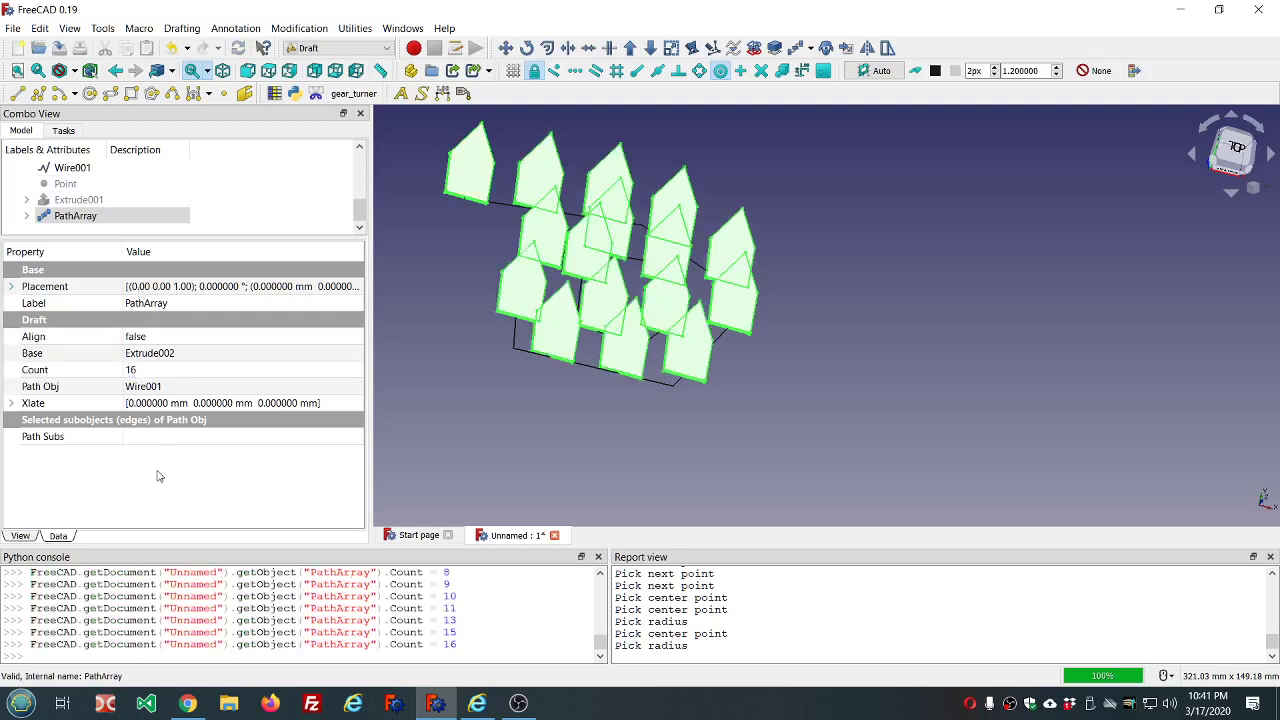
pyautogui.click(183, 340)
pyautogui.scroll(-1, 183, 340)
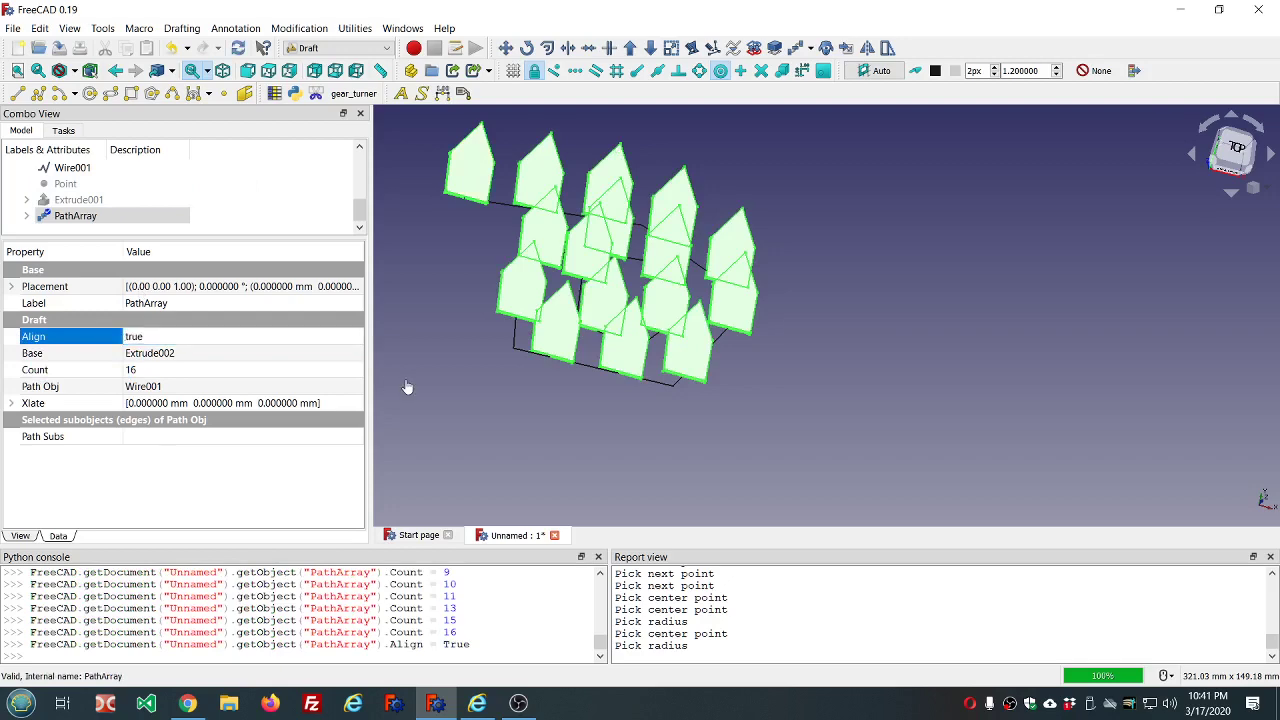
# Set the Placement axis of Extrude002 inside the pentagon path array to x 1, z 0.
pyautogui.click(413, 350)
pyautogui.moveTo(413, 350); pyautogui.dragTo(463, 310, button='middle')
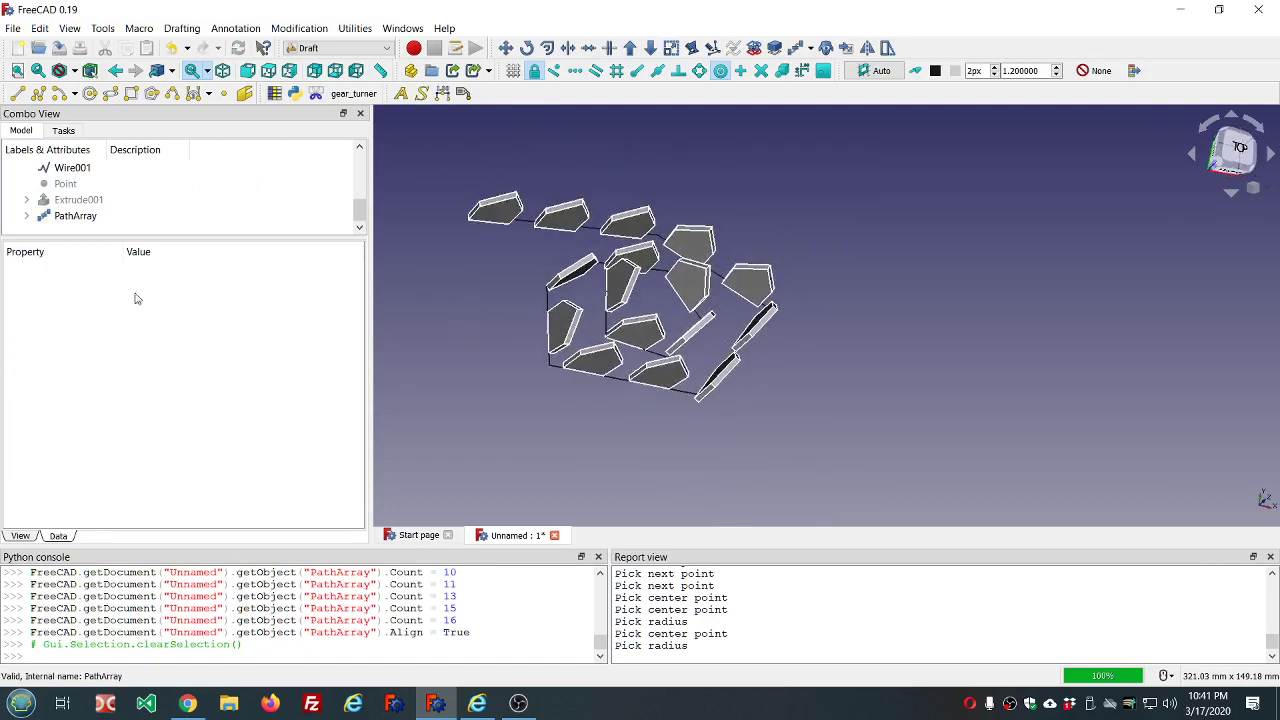
pyautogui.click(76, 216)
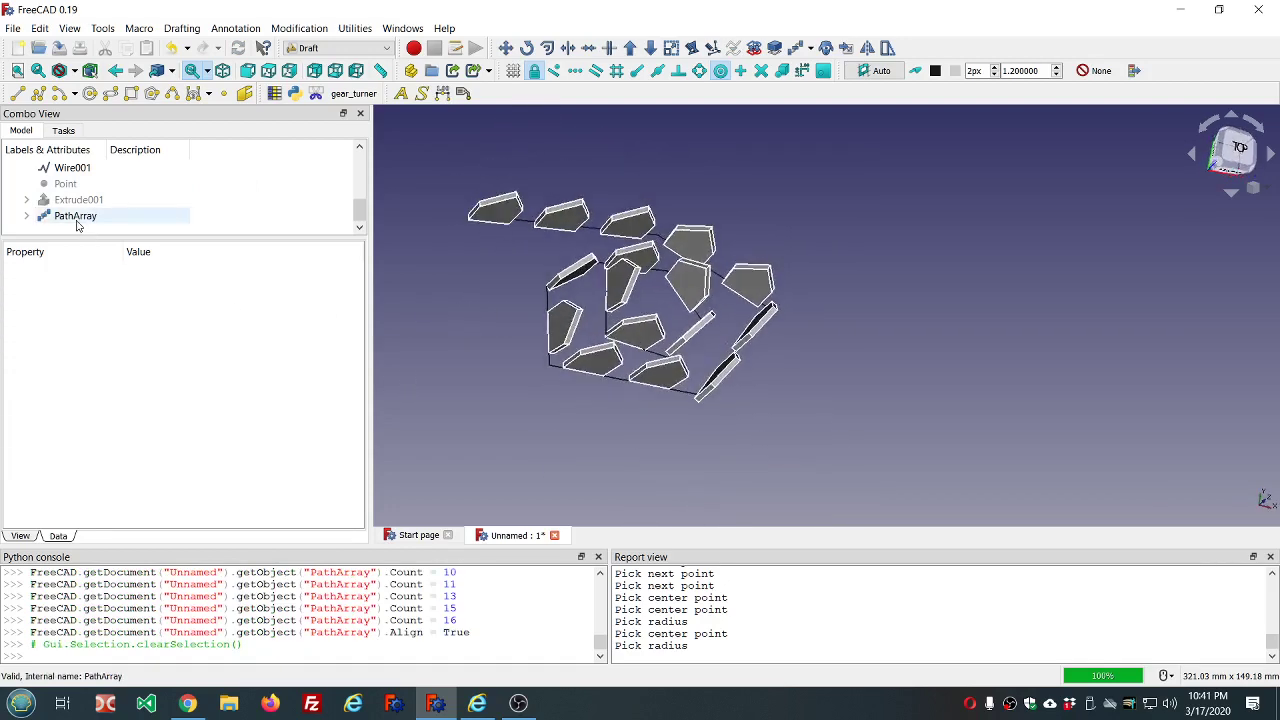
pyautogui.click(26, 216)
pyautogui.click(95, 232)
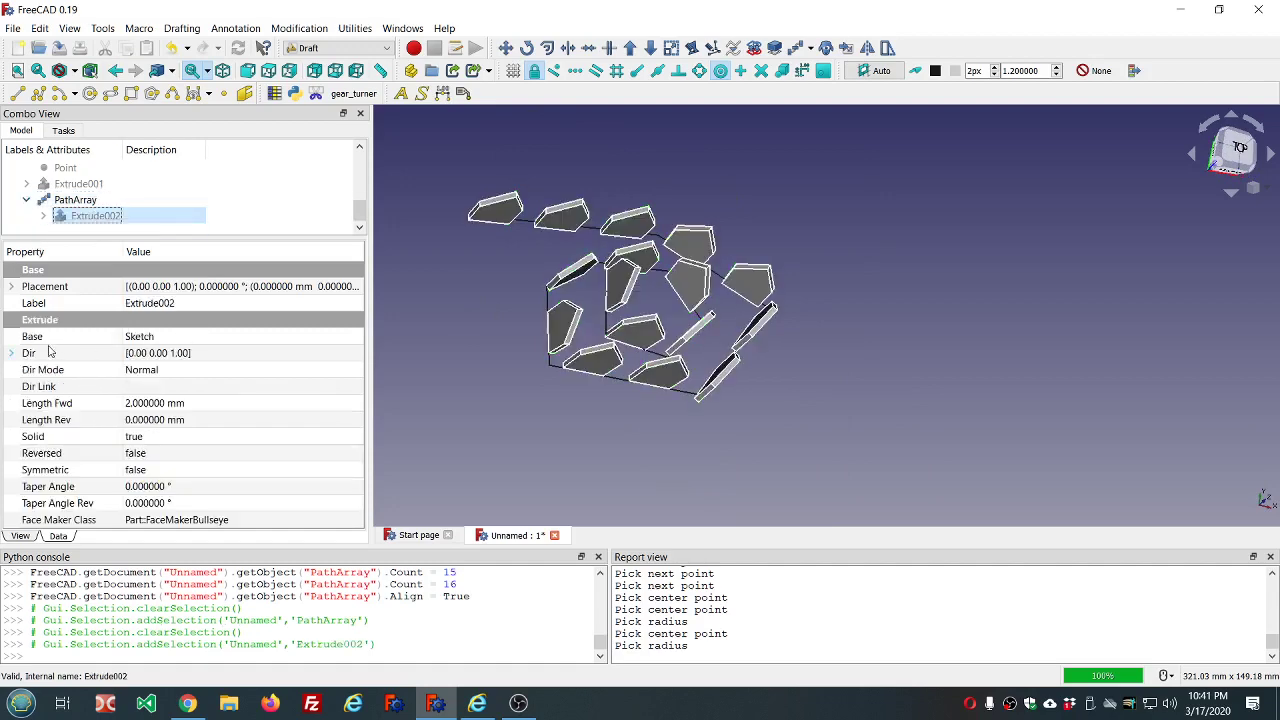
pyautogui.click(11, 287)
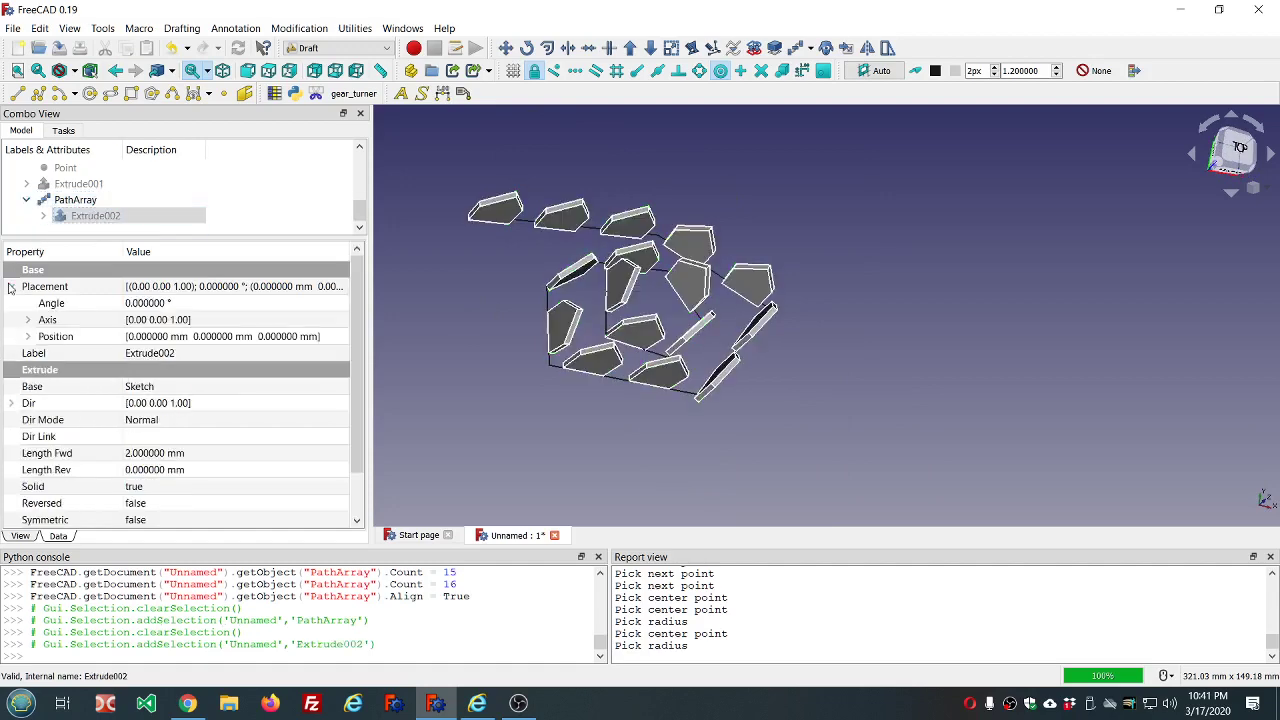
pyautogui.click(200, 320)
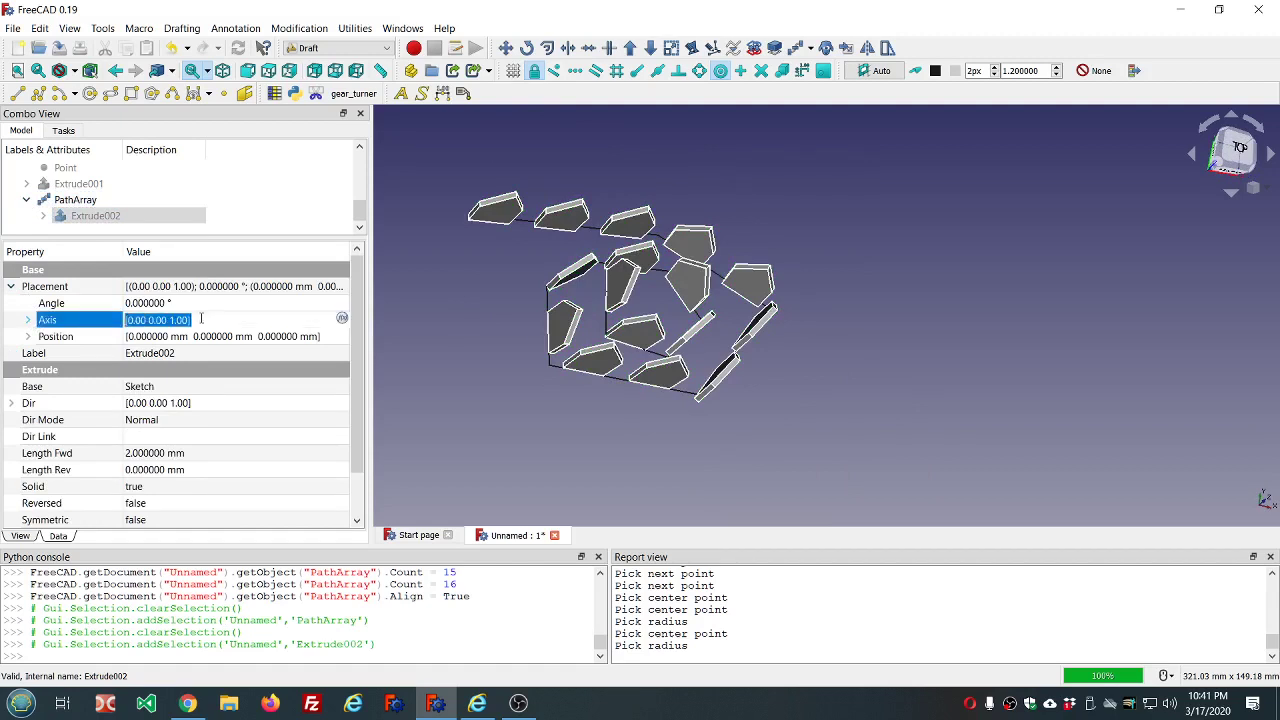
pyautogui.click(29, 320)
pyautogui.click(198, 337)
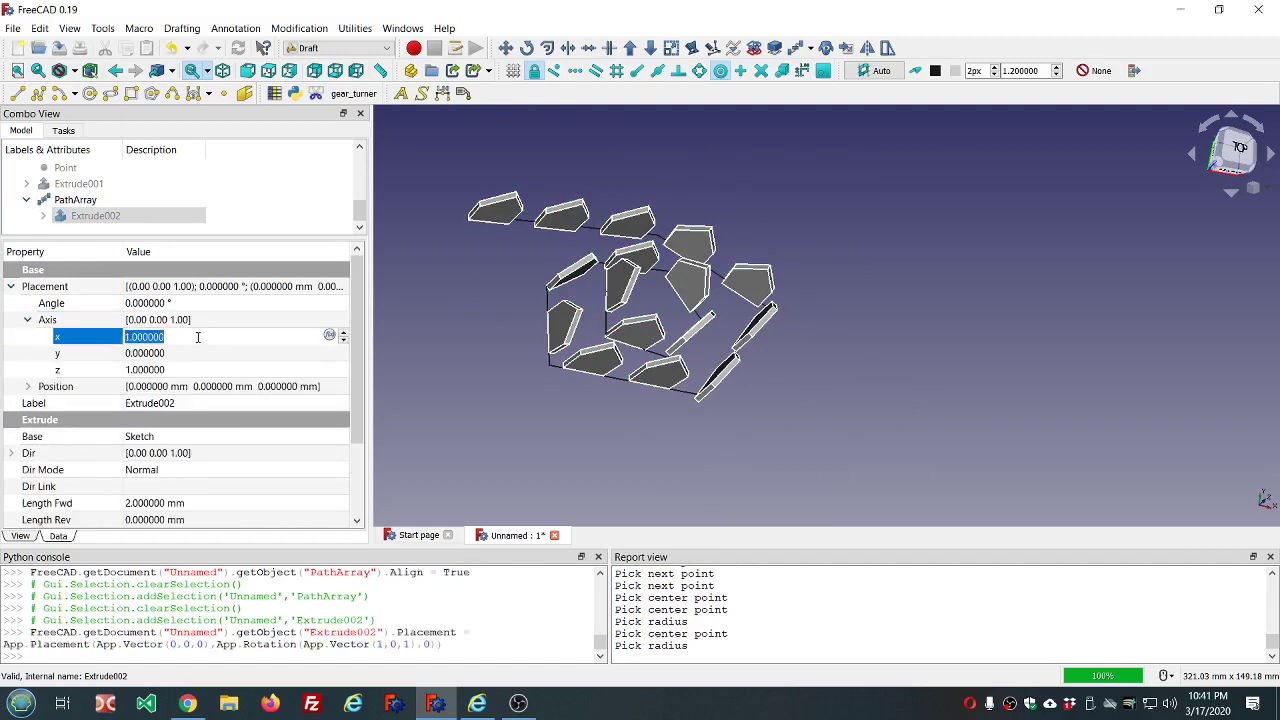
pyautogui.click(195, 371)
pyautogui.write('0')
# Set the Placement angle of Extrude002 to 90°.
pyautogui.click(200, 303)
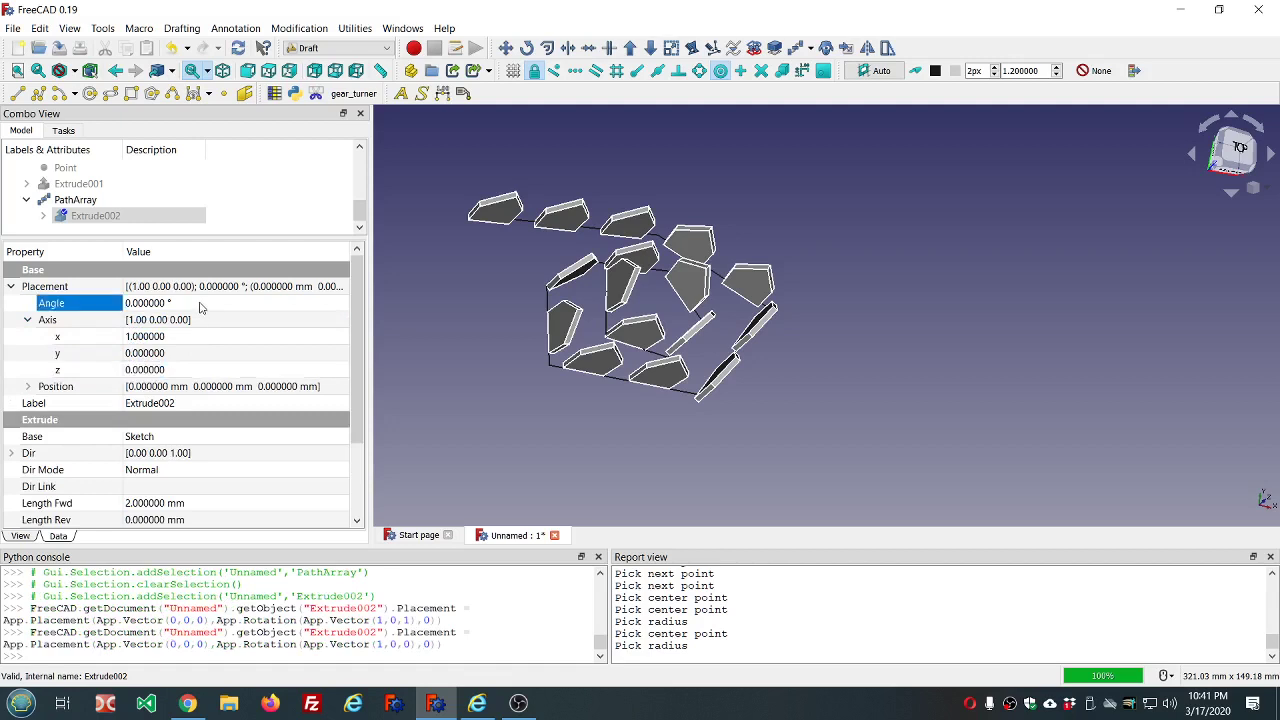
pyautogui.write('90')
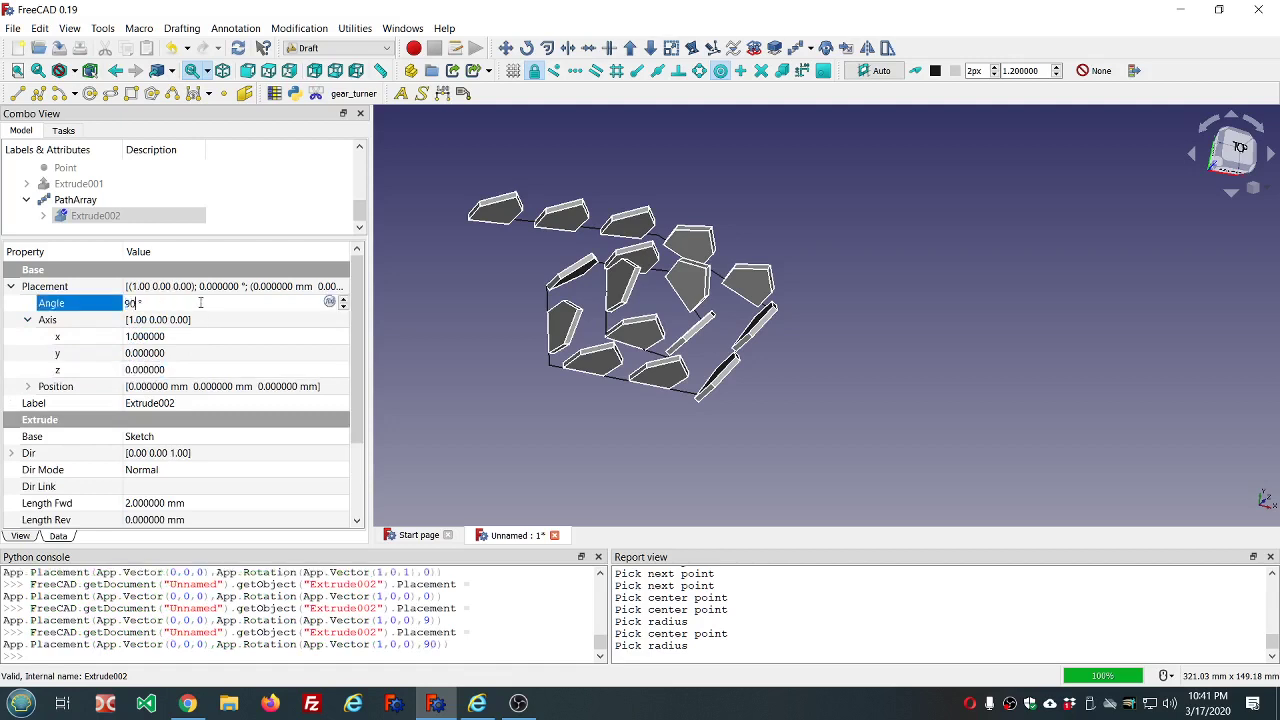
pyautogui.click(239, 231)
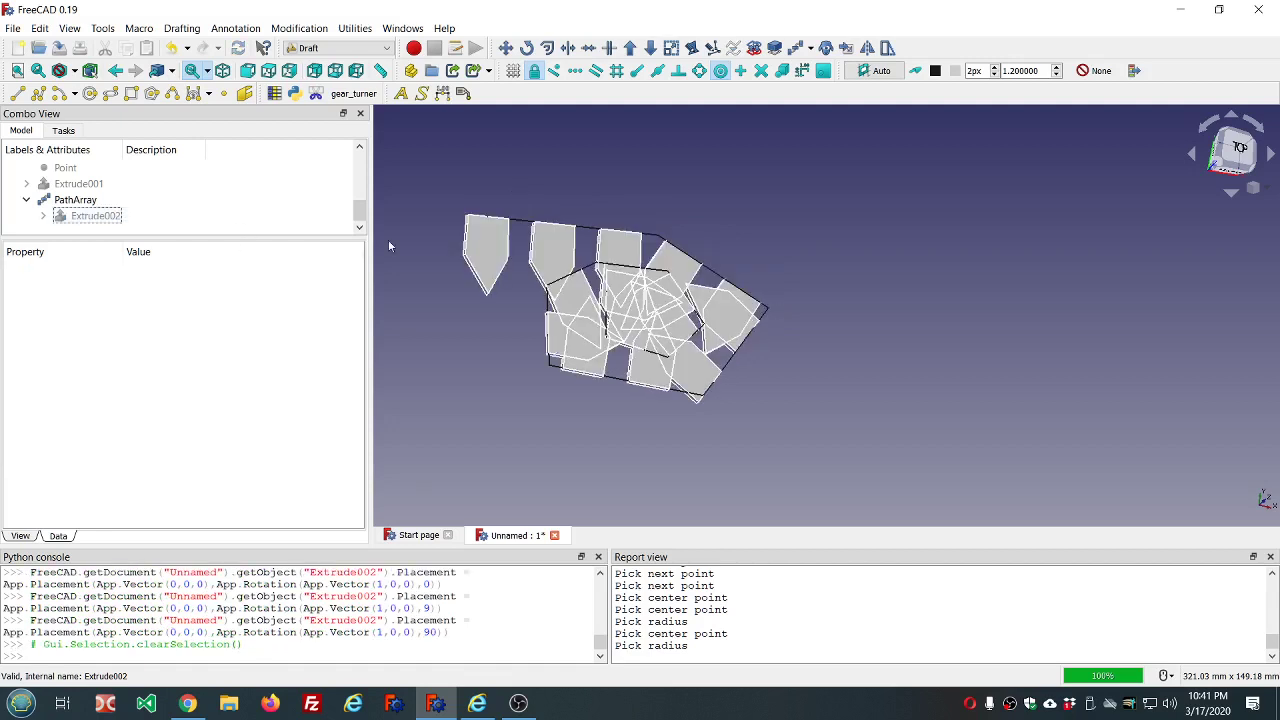
# Reverse the rotation of Extrude002 by setting its Placement angle to -90°, and inspect the reoriented copies from above.
pyautogui.click(107, 217)
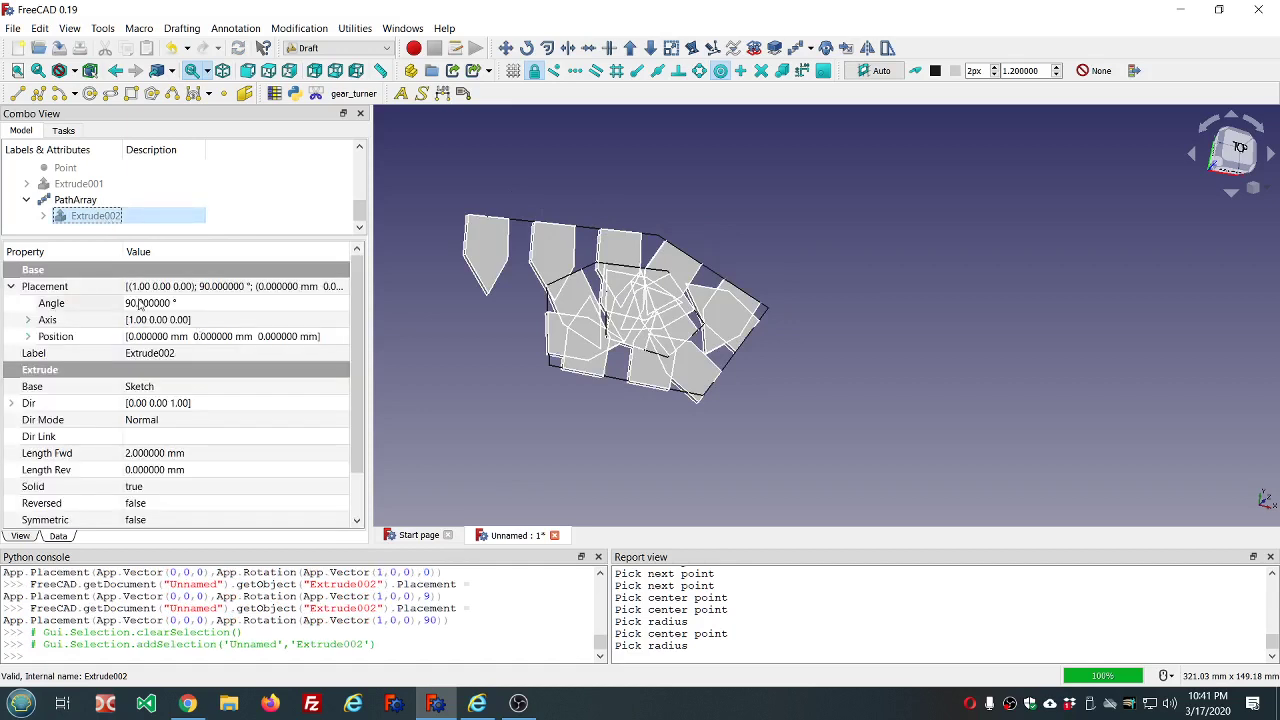
pyautogui.click(128, 305)
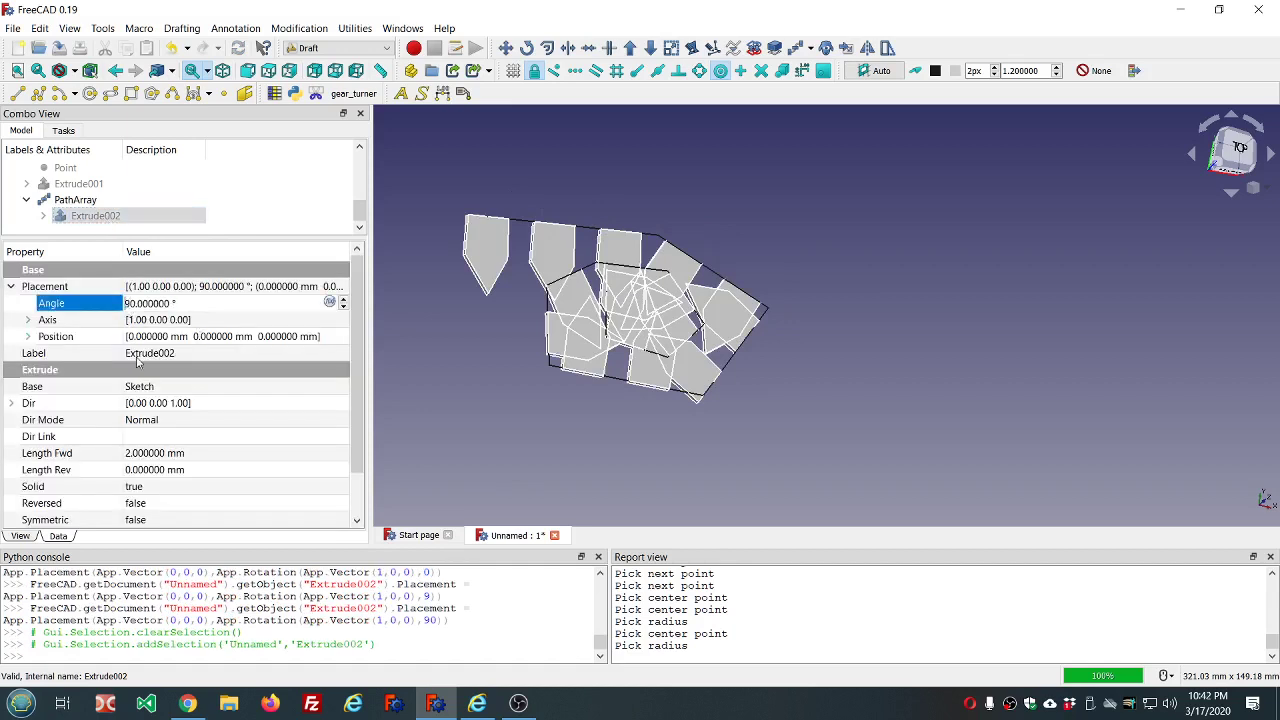
pyautogui.write('-')
pyautogui.click(469, 392)
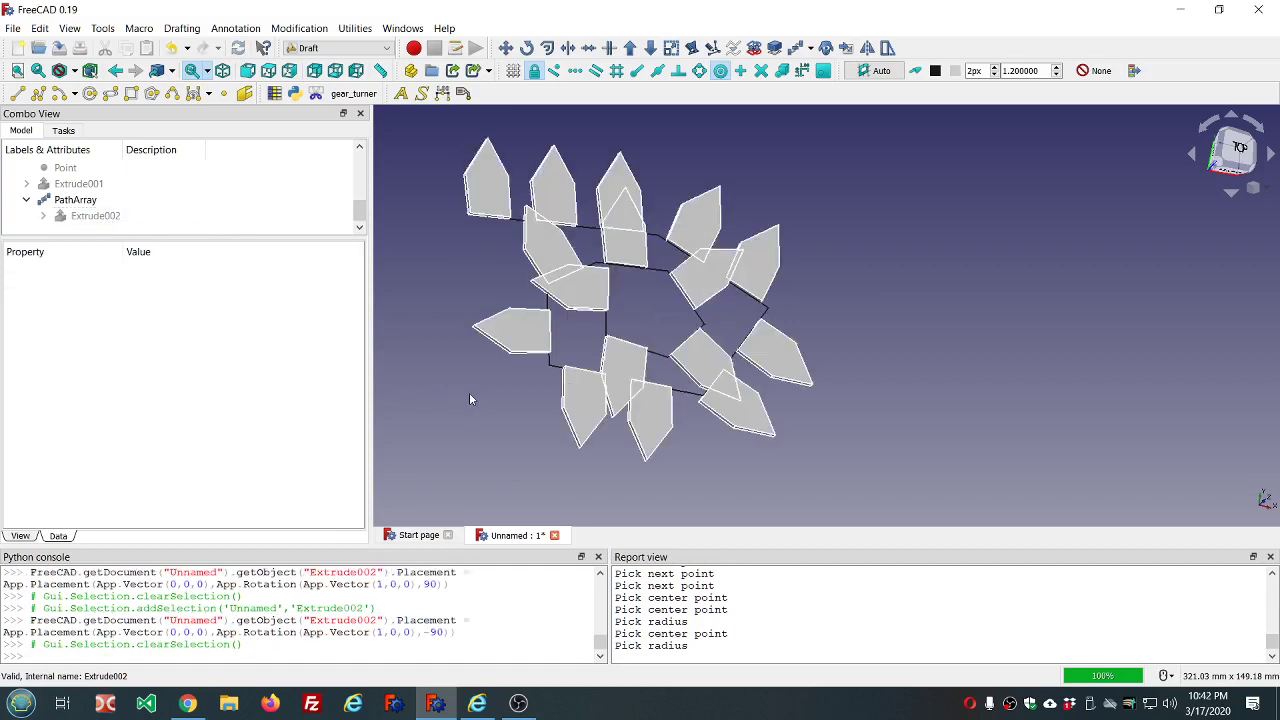
pyautogui.moveTo(867, 236); pyautogui.dragTo(806, 278, button='middle')
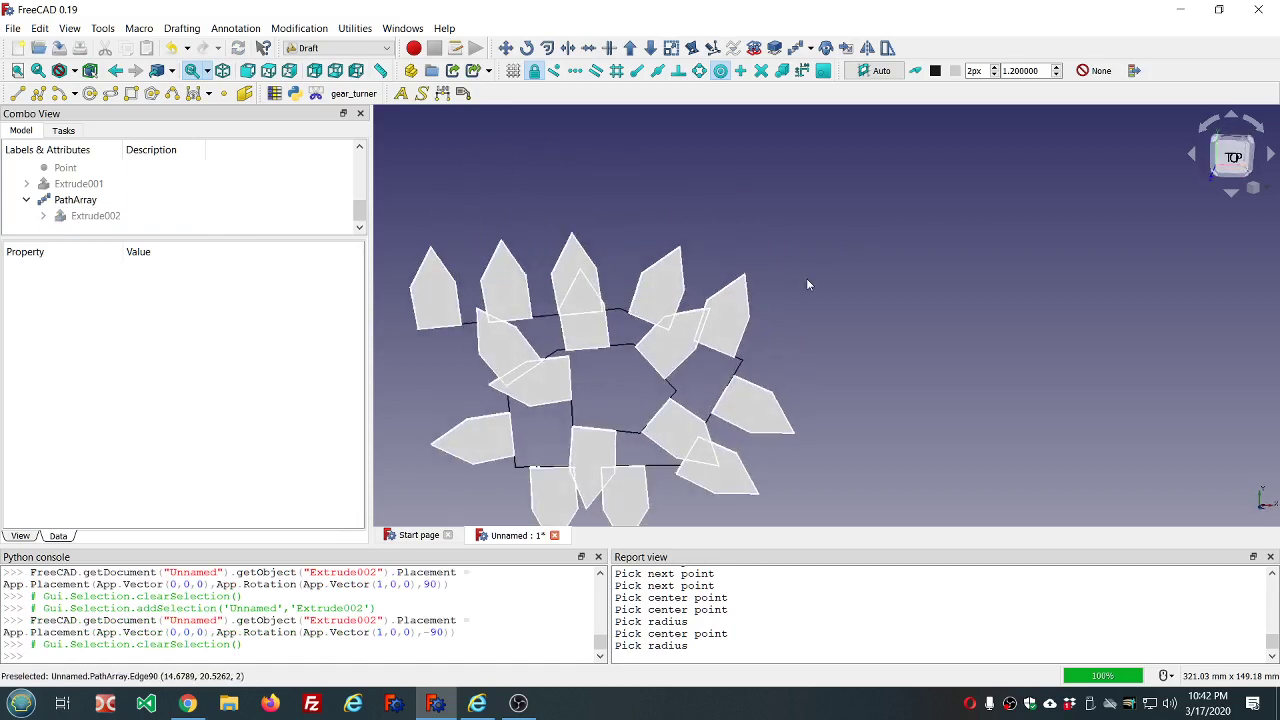
pyautogui.scroll(-4, 806, 278)
pyautogui.scroll(8, 637, 379)
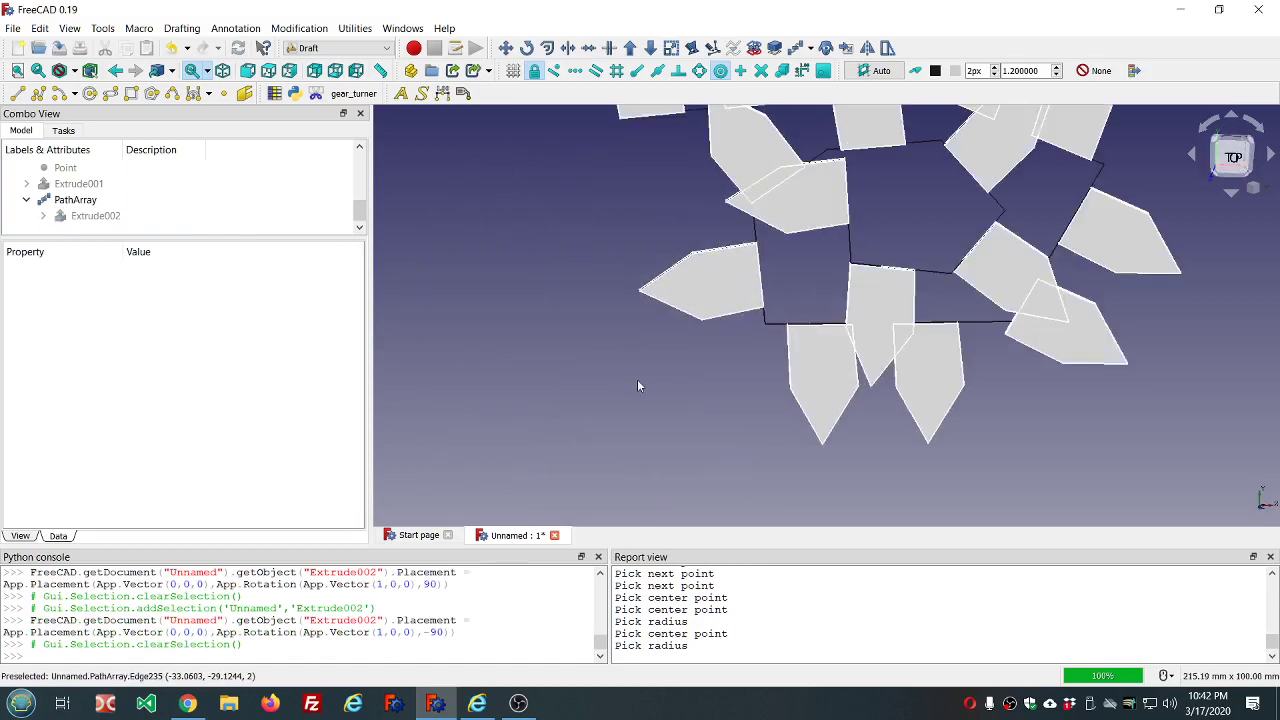
pyautogui.scroll(-4, 638, 384)
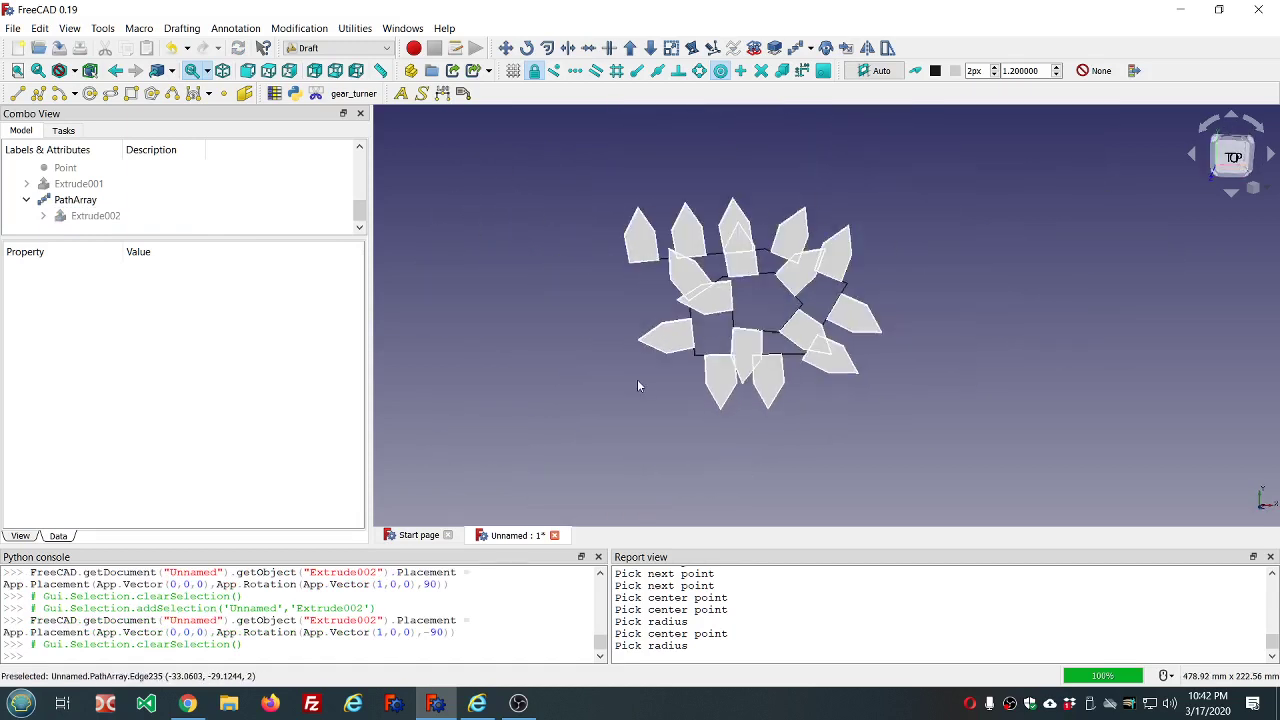
# Raise the Count of the pentagon path array to 35 and inspect the denser arrangement.
pyautogui.click(79, 203)
pyautogui.click(187, 426)
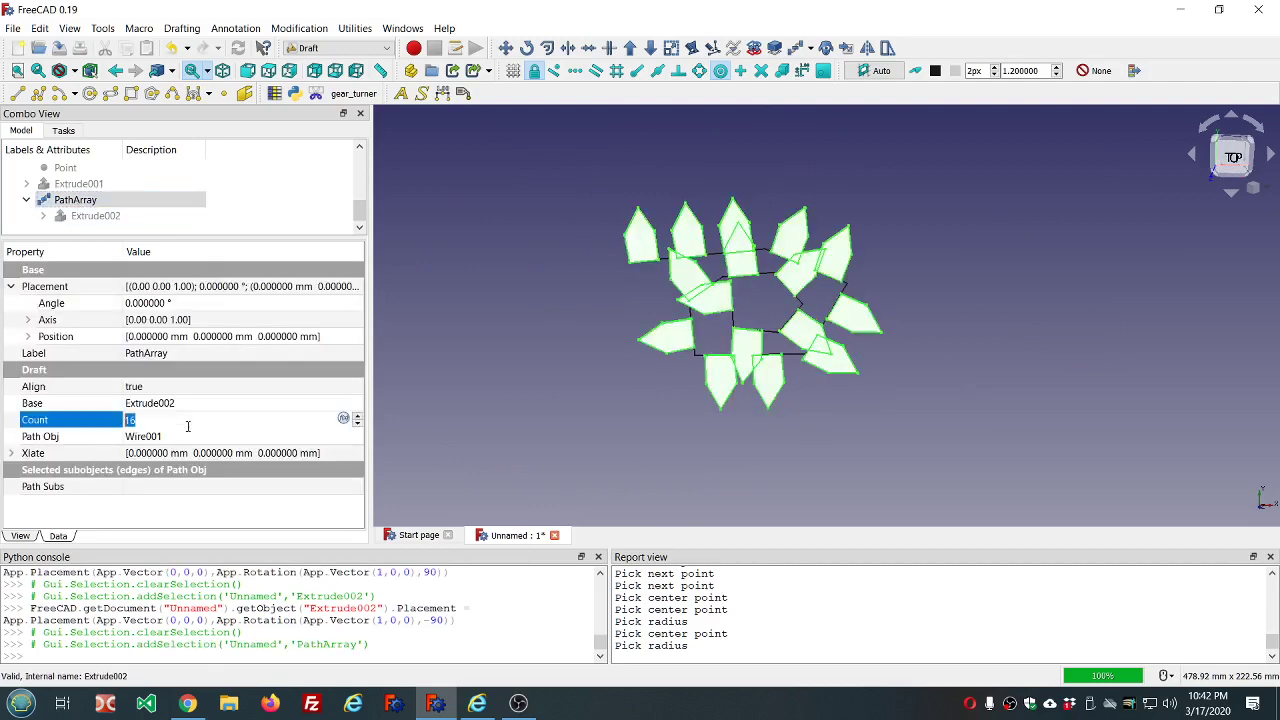
pyautogui.scroll(11, 187, 426)
pyautogui.click(526, 434)
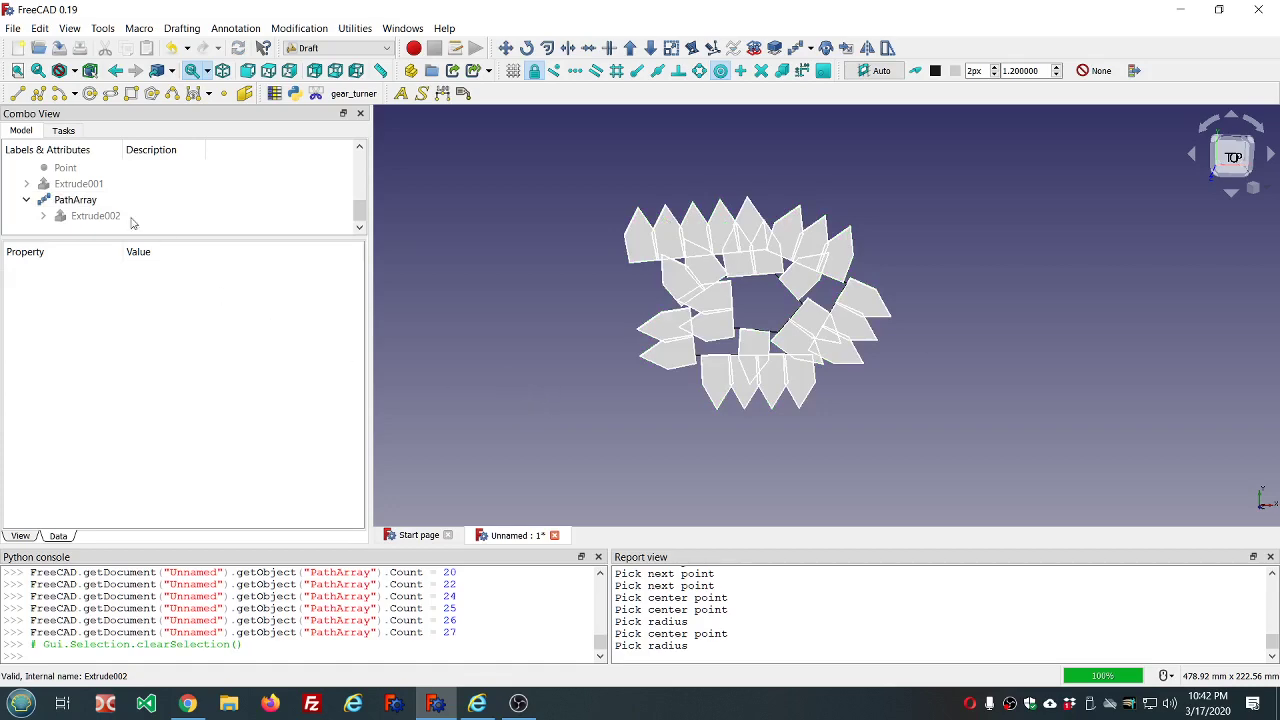
pyautogui.click(102, 200)
pyautogui.click(254, 371)
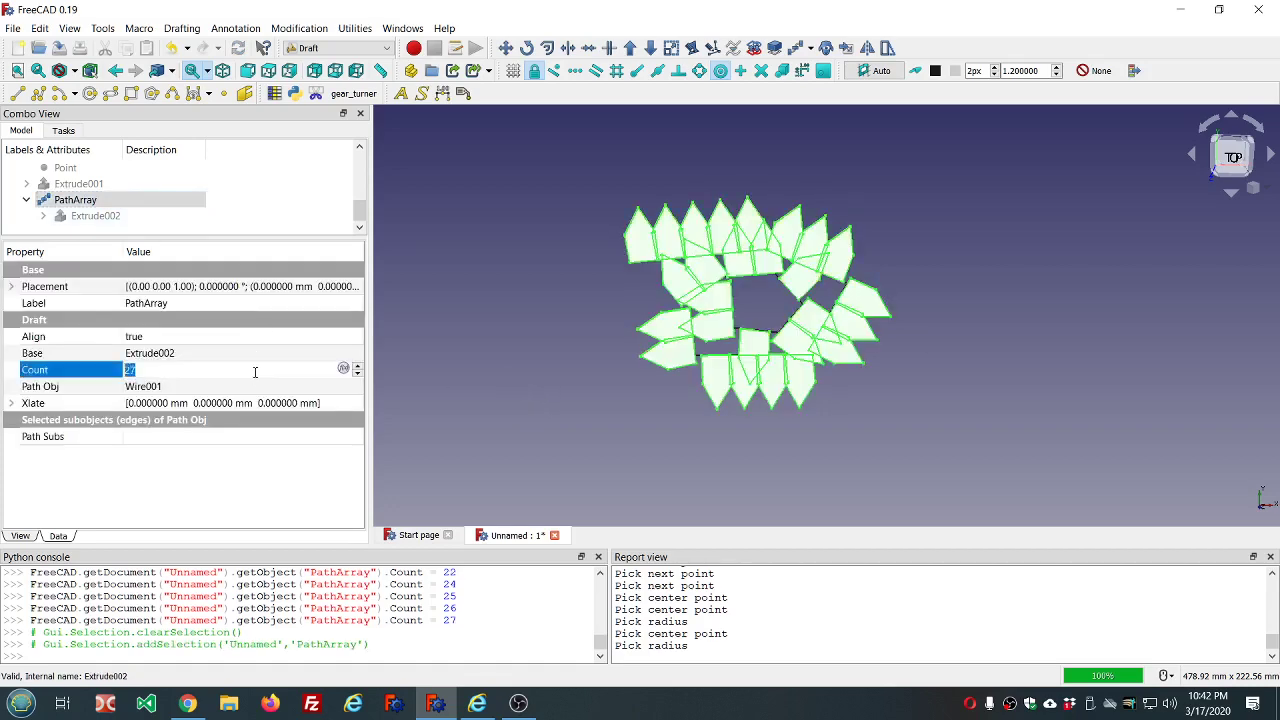
pyautogui.scroll(8, 254, 371)
pyautogui.click(483, 366)
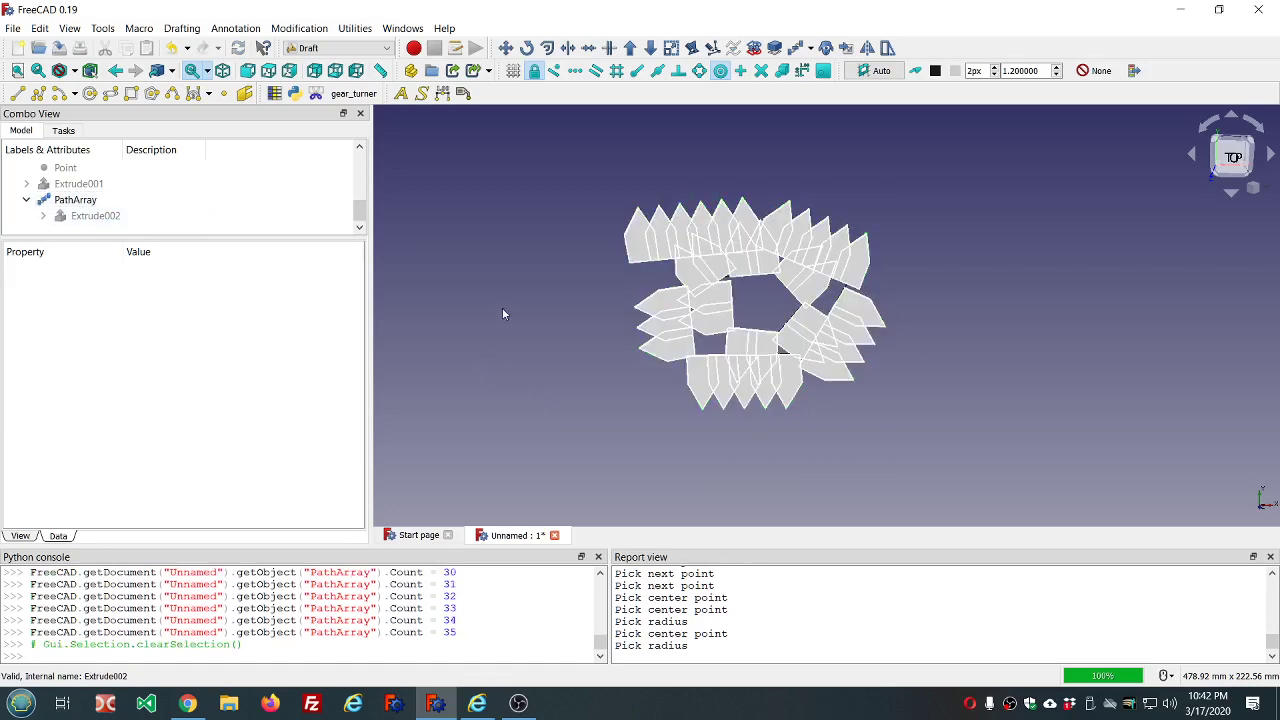
pyautogui.moveTo(503, 314); pyautogui.dragTo(539, 295, button='middle')
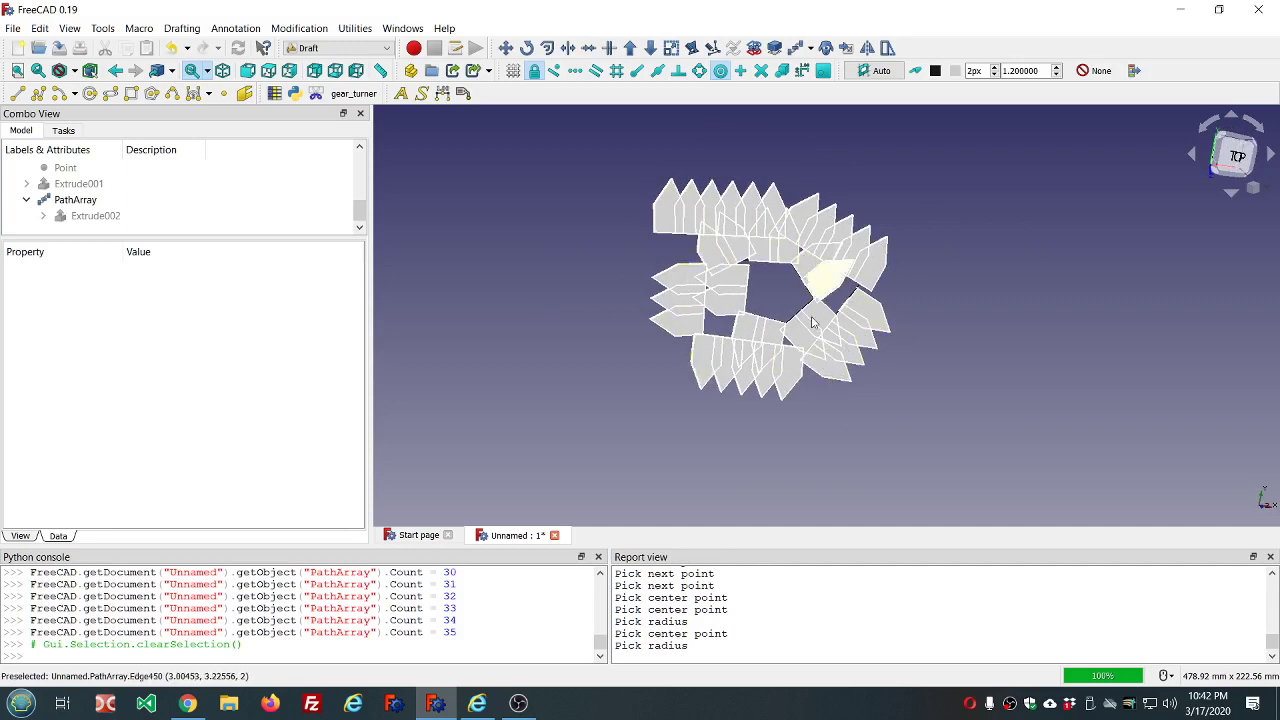
# Offset the pentagon path array from its wire by setting the Xlate z value to 20 mm, and inspect it.
pyautogui.click(93, 202)
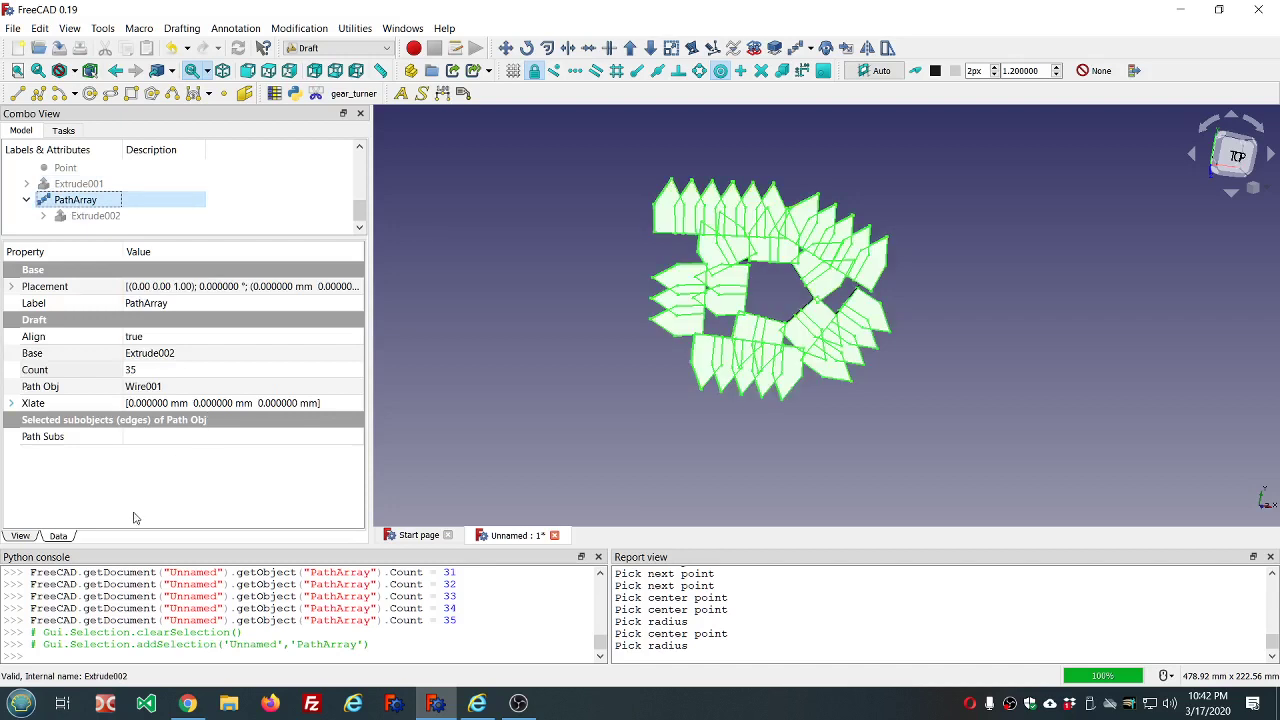
pyautogui.click(12, 403)
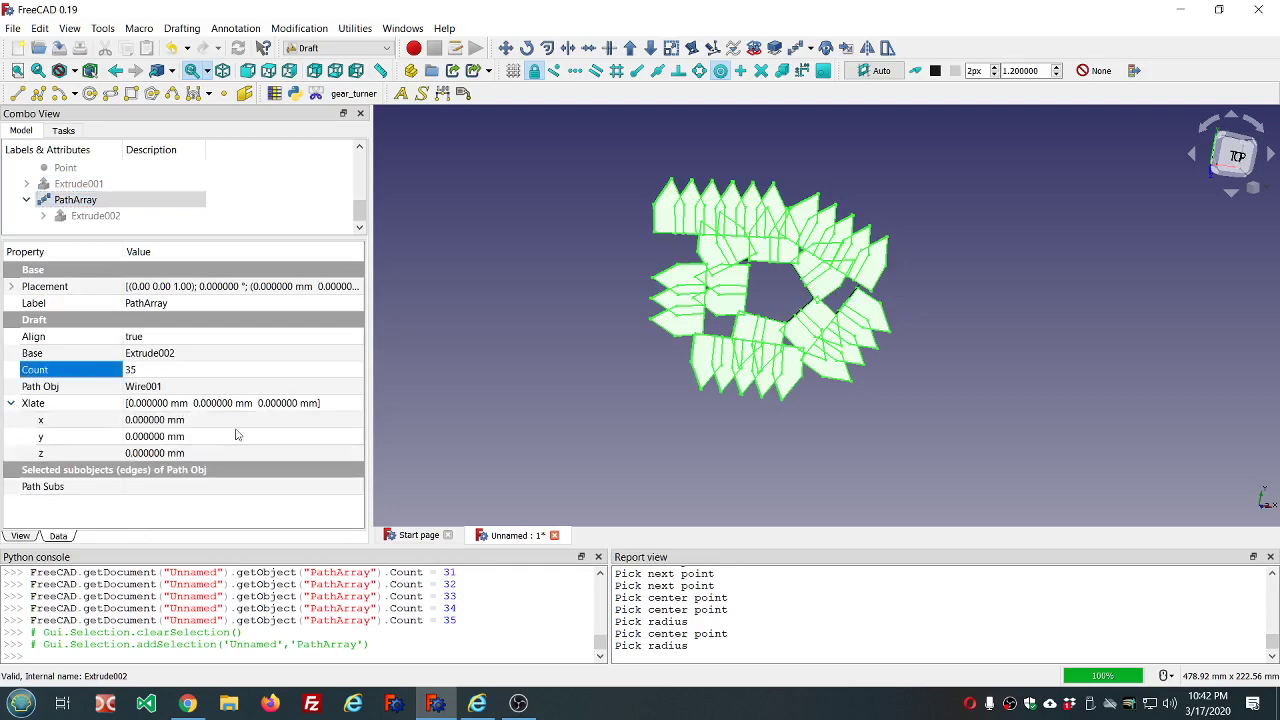
pyautogui.moveTo(1005, 450); pyautogui.dragTo(740, 410, button='middle')
pyautogui.moveTo(603, 374); pyautogui.dragTo(600, 335, button='middle')
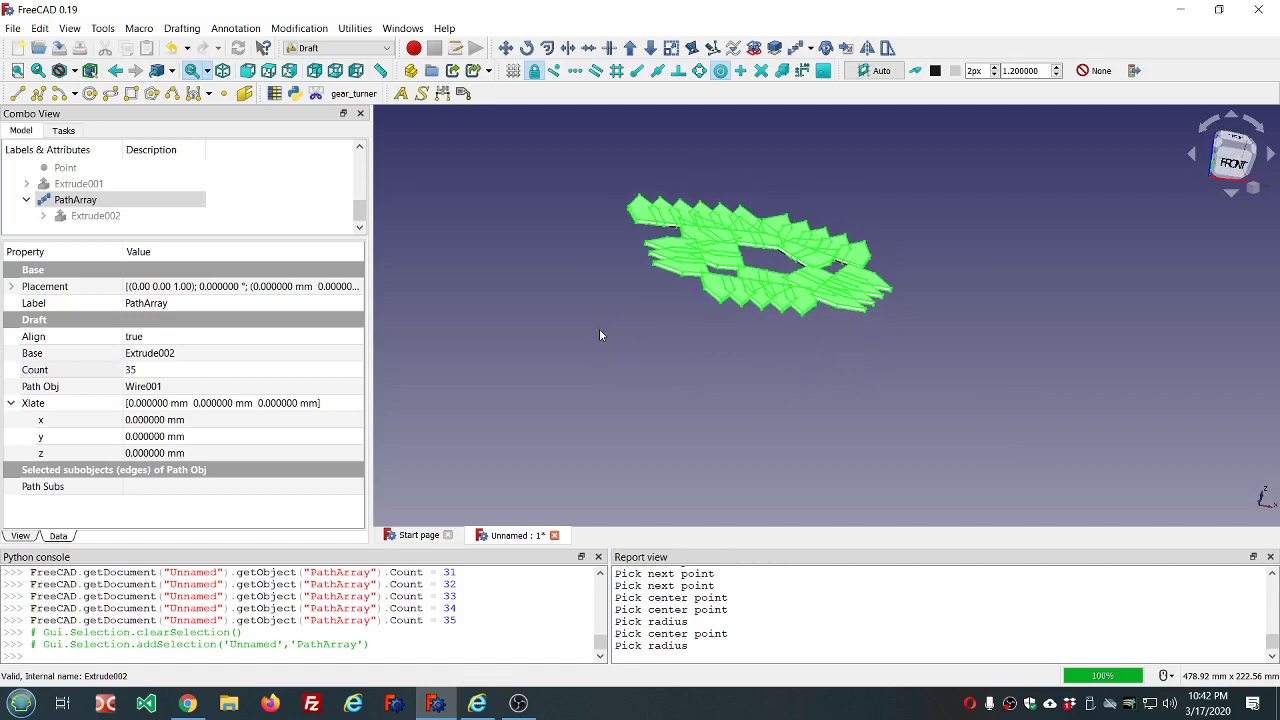
pyautogui.click(236, 453)
pyautogui.scroll(17, 237, 453)
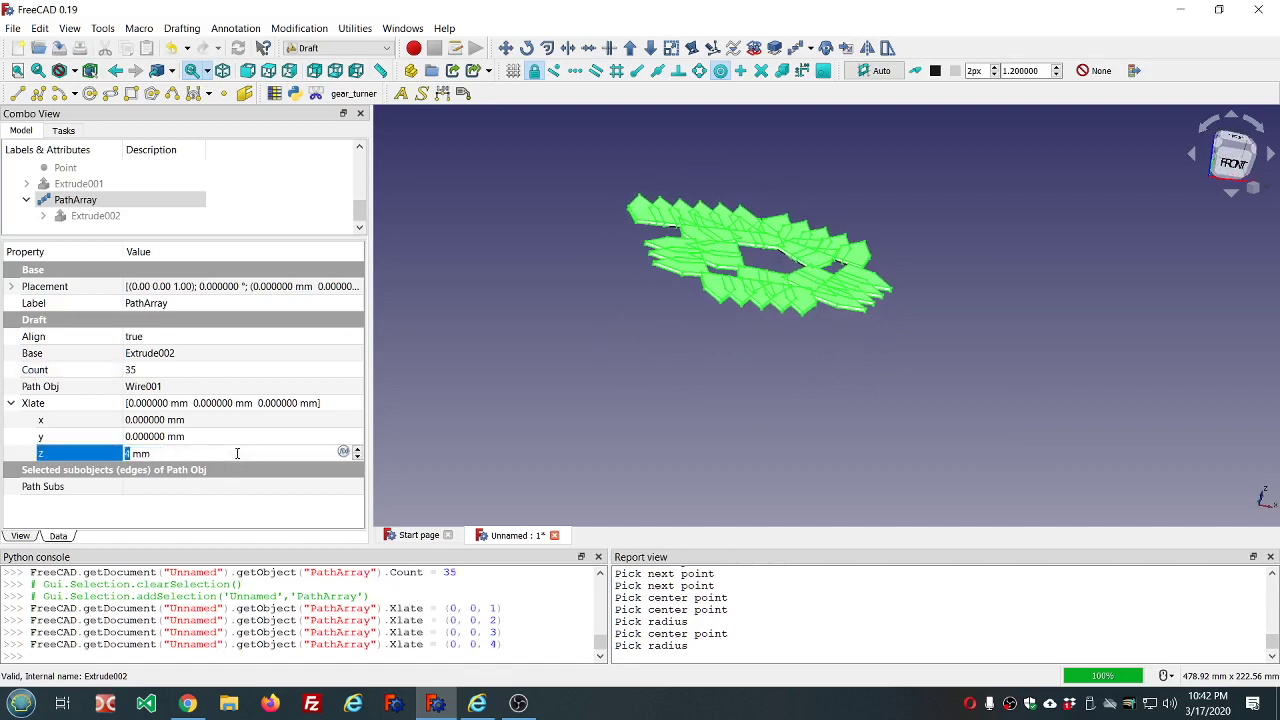
pyautogui.scroll(1, 237, 453)
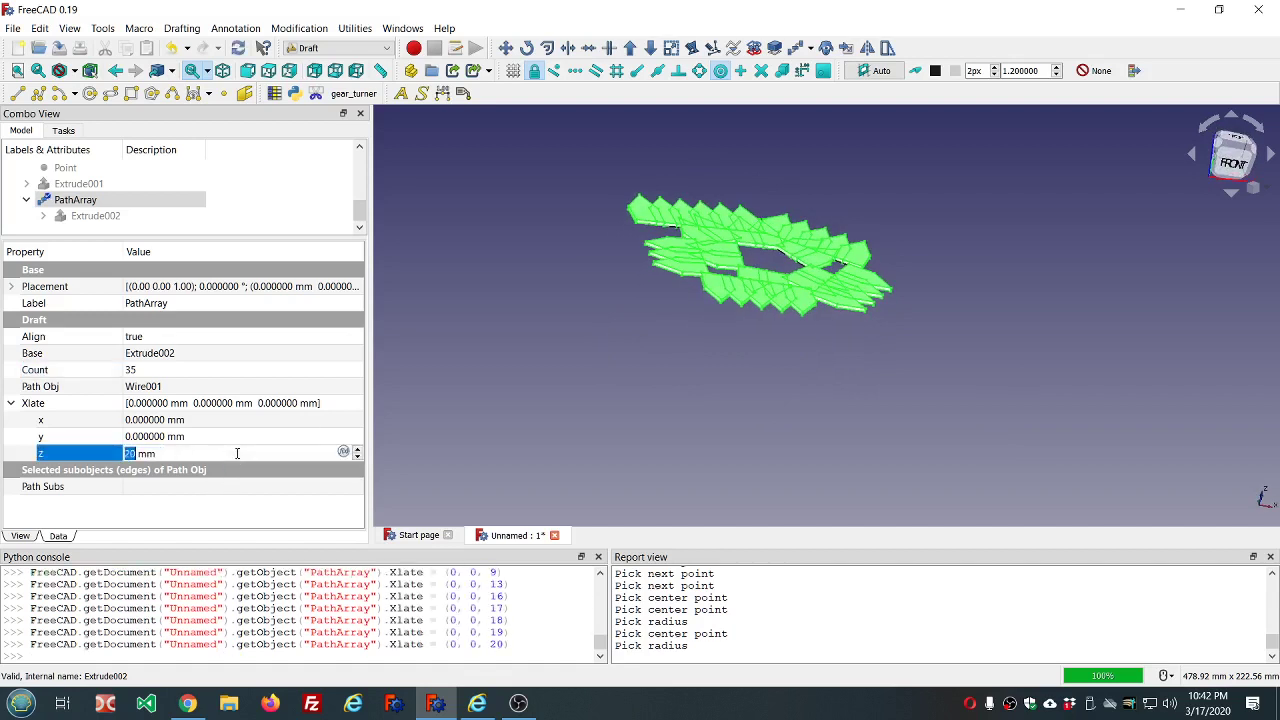
pyautogui.click(524, 420)
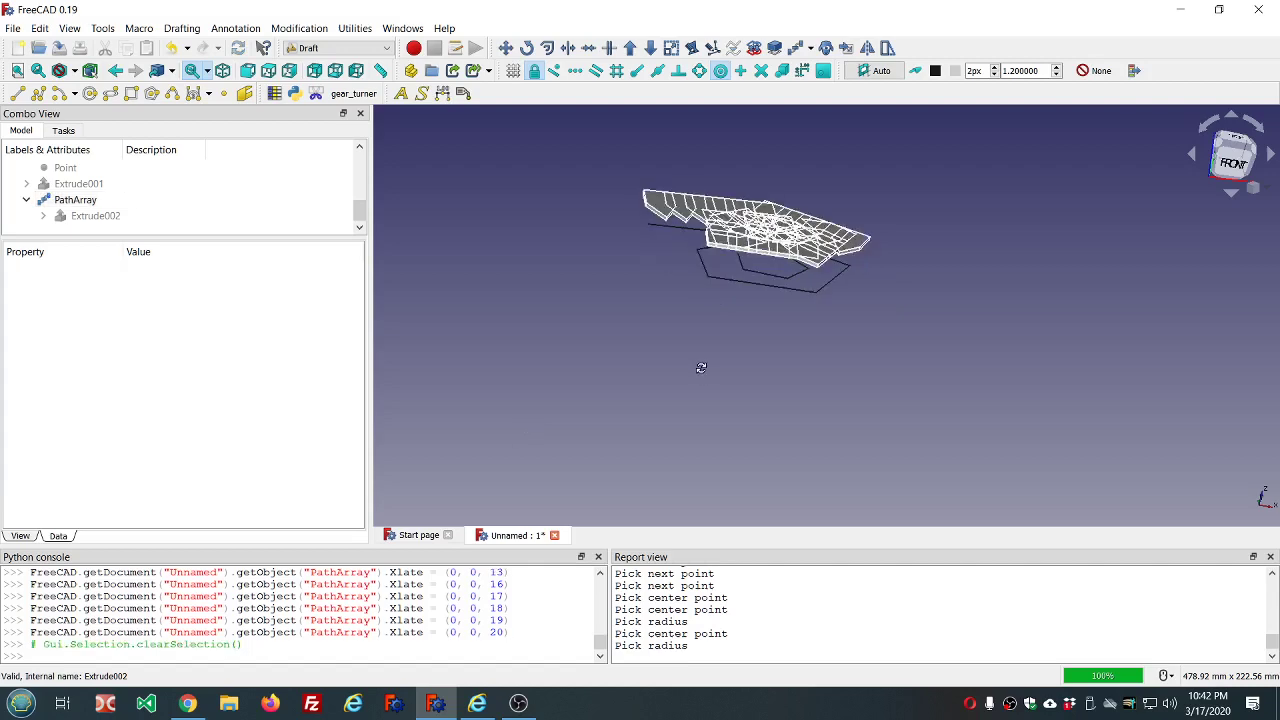
pyautogui.moveTo(702, 375); pyautogui.dragTo(697, 334, button='middle')
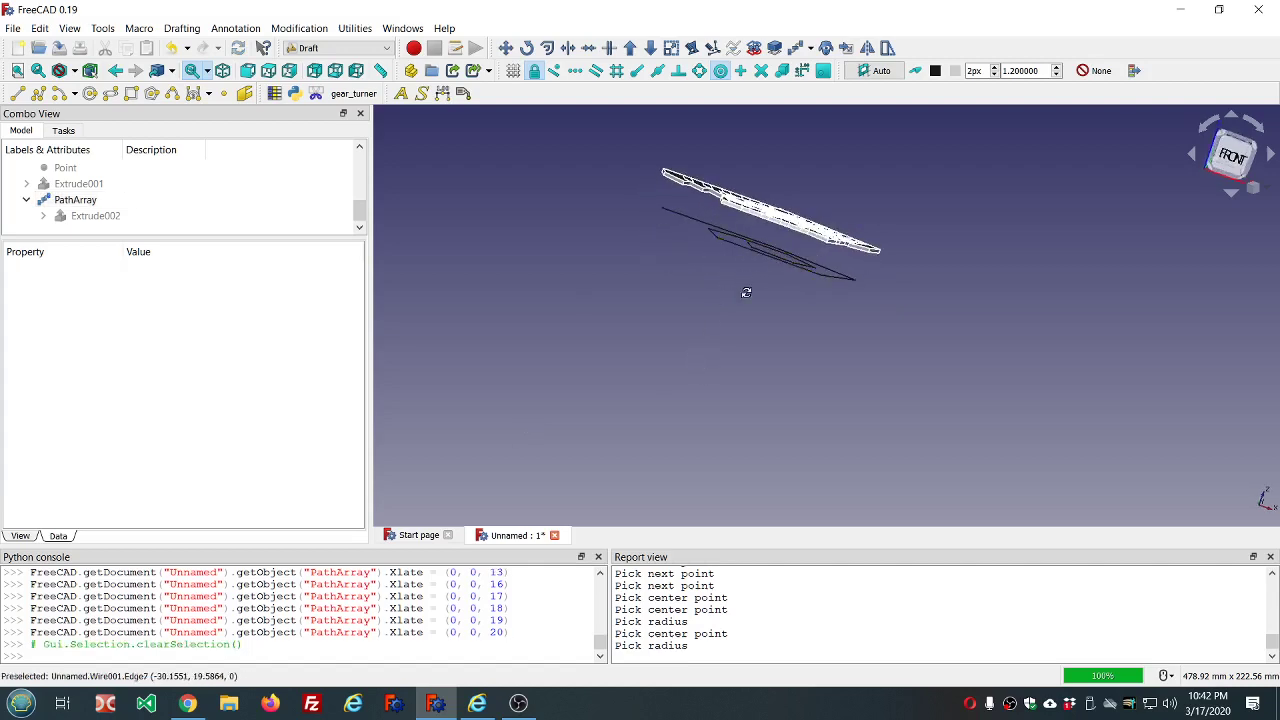
pyautogui.moveTo(746, 282); pyautogui.dragTo(722, 358, button='middle')
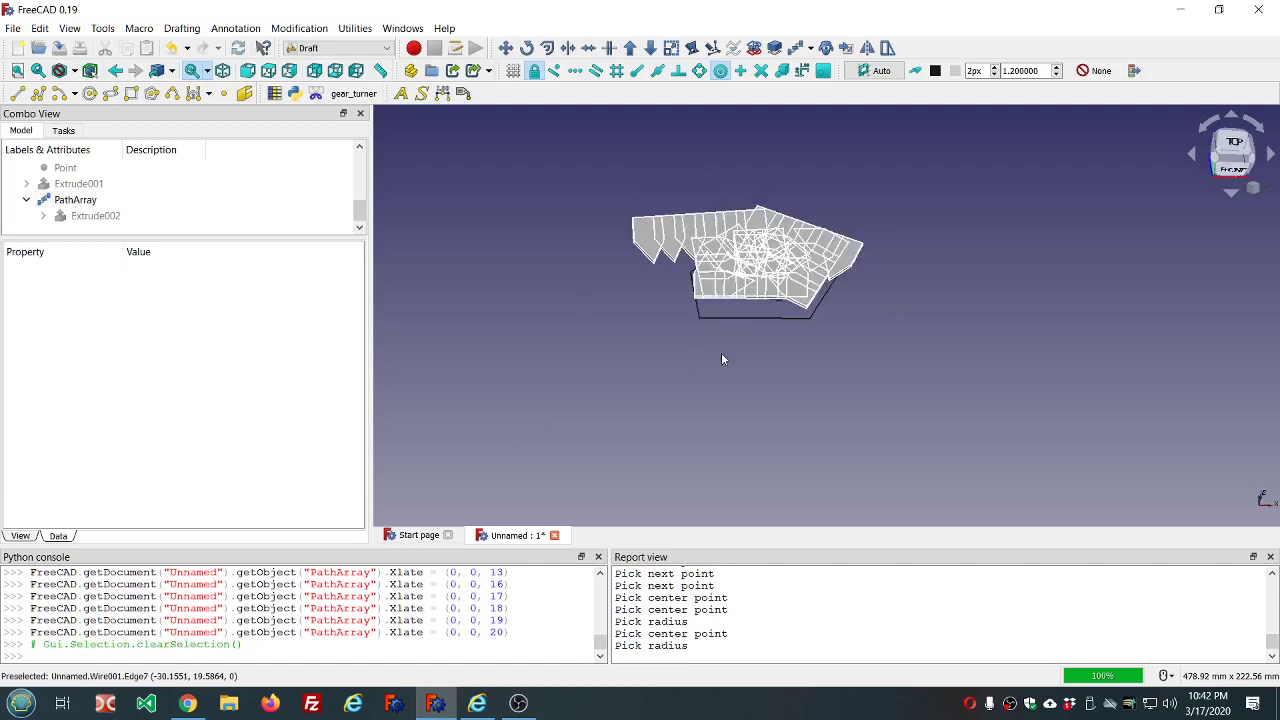
# Reset the Xlate z value of the pentagon path array to 0 mm.
pyautogui.click(75, 200)
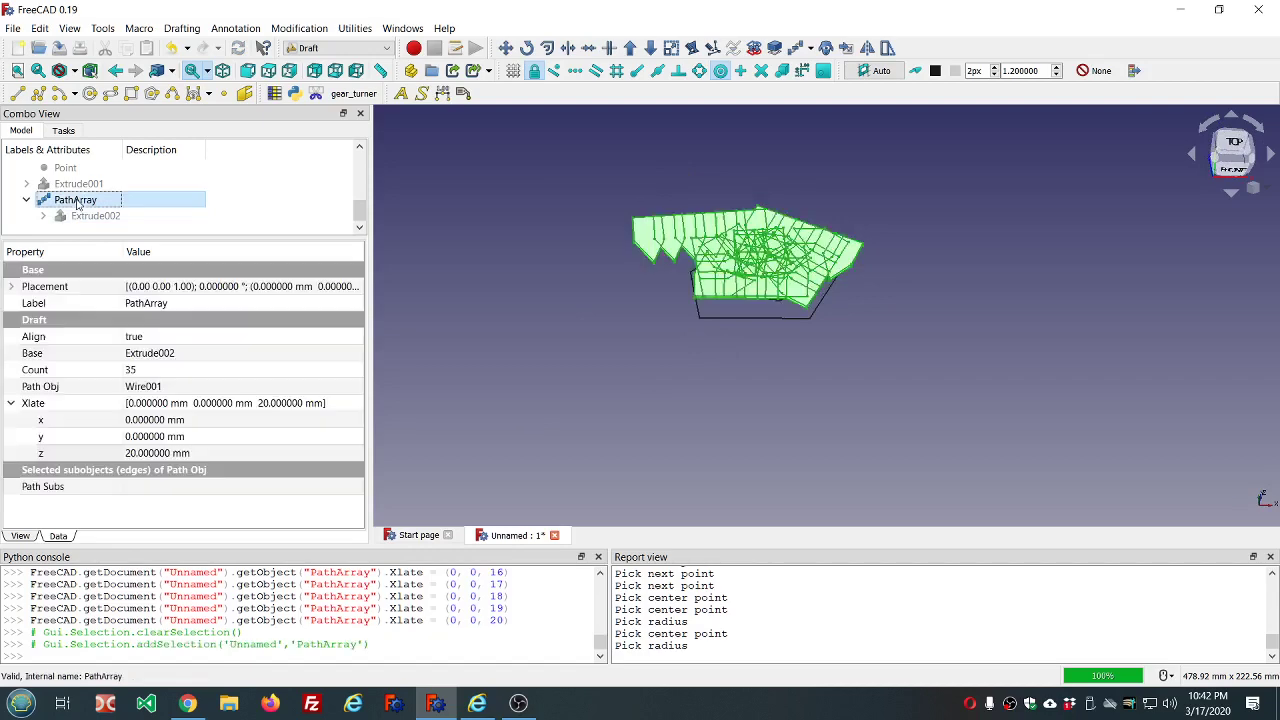
pyautogui.click(200, 453)
pyautogui.write('0')
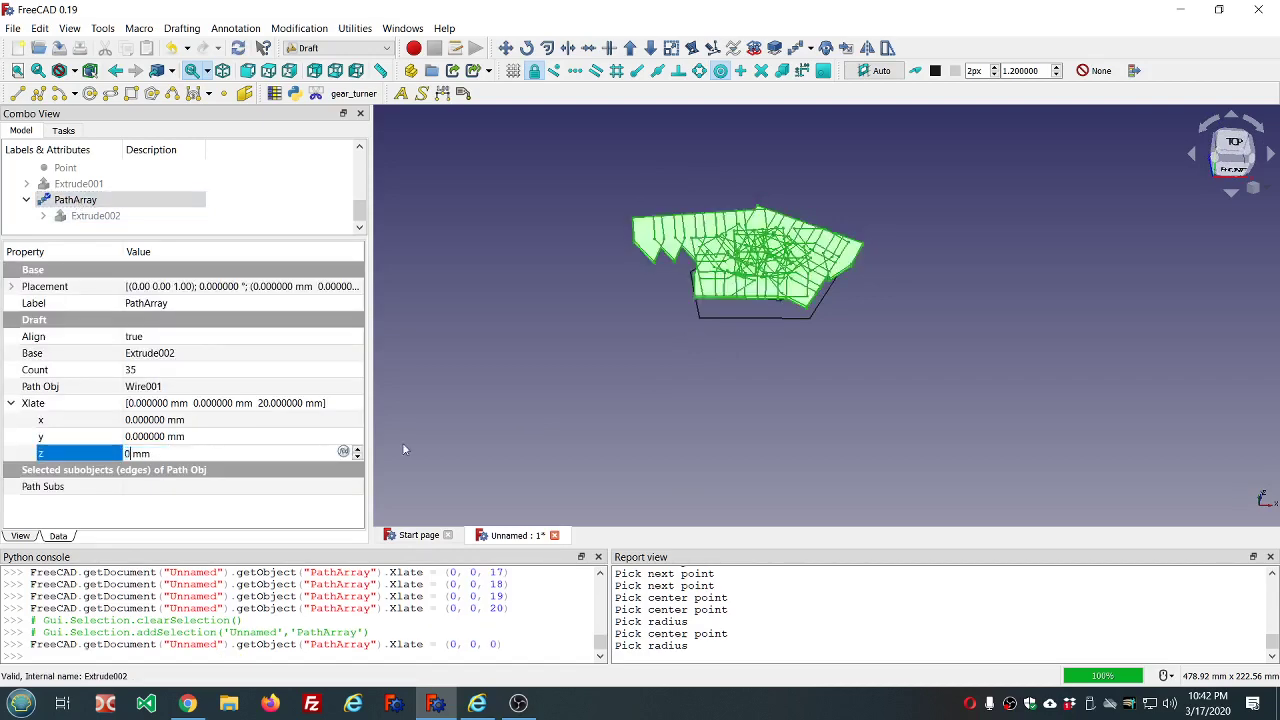
pyautogui.click(436, 434)
# Delete the pentagon path array, keeping Wire001 and Extrude002.
pyautogui.click(80, 200)
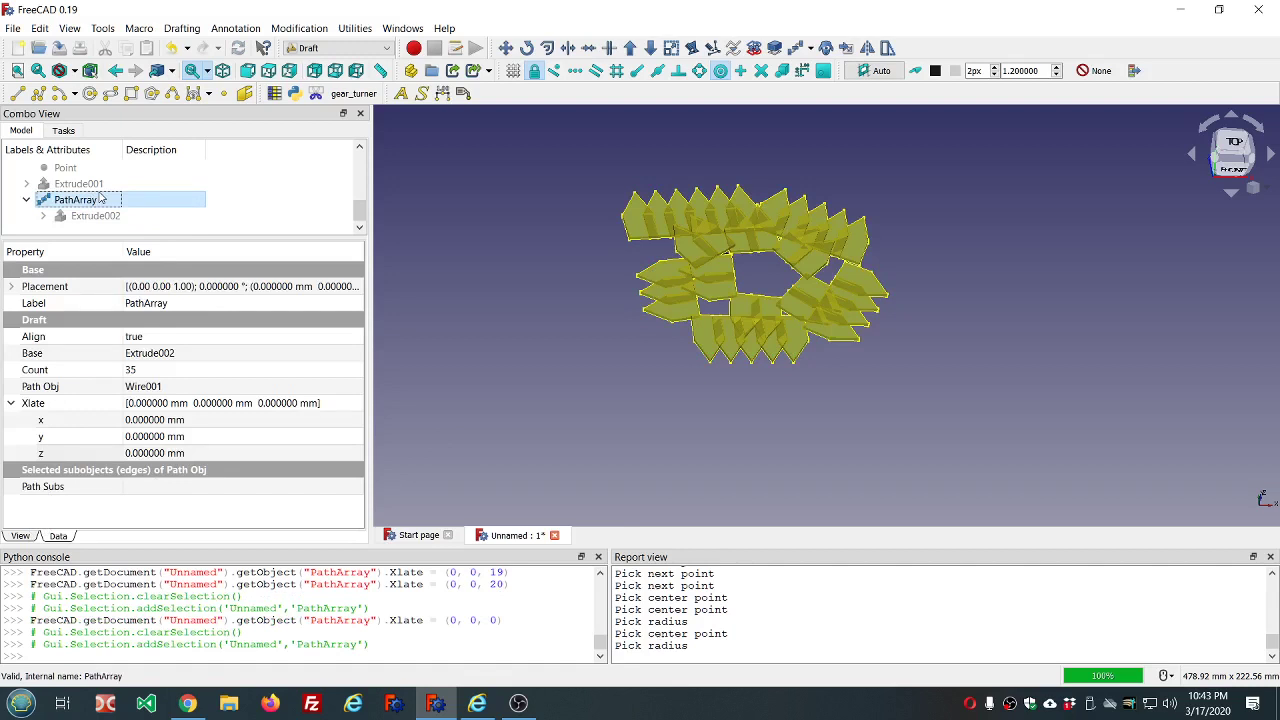
pyautogui.press('Delete')
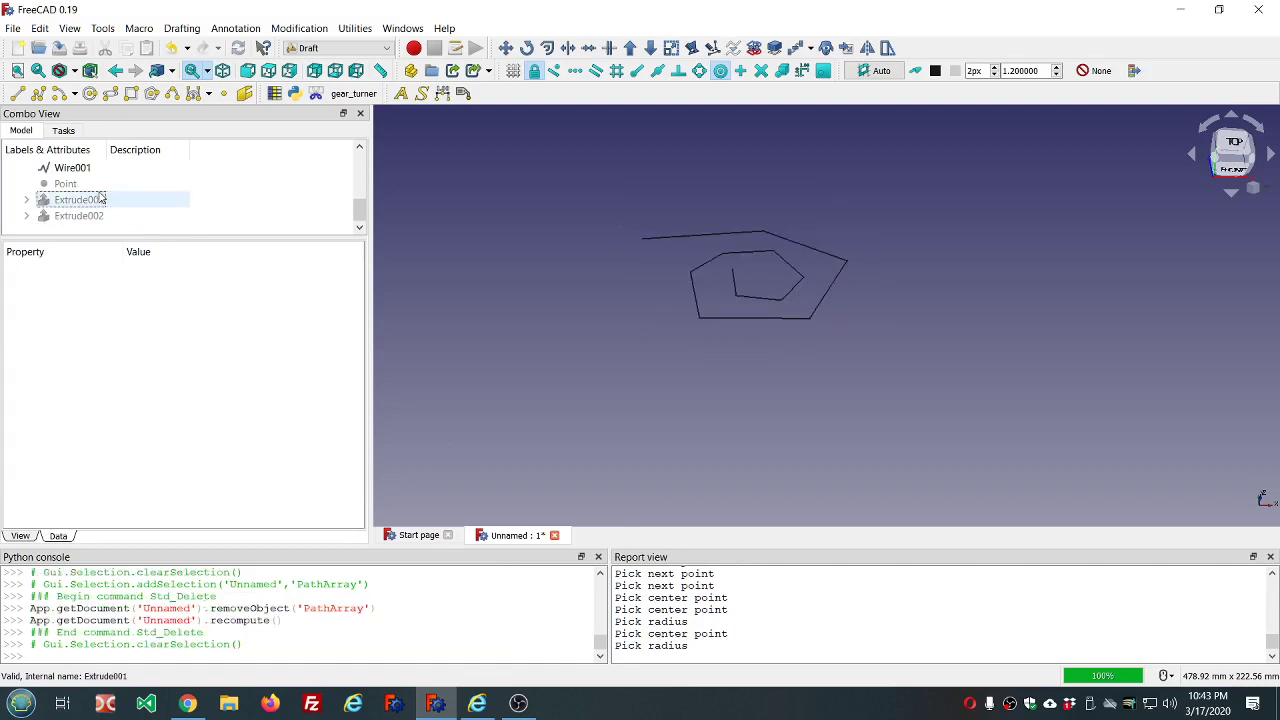
# Create a path array of Extrude002 along the first four outer edges of Wire001.
pyautogui.click(84, 216)
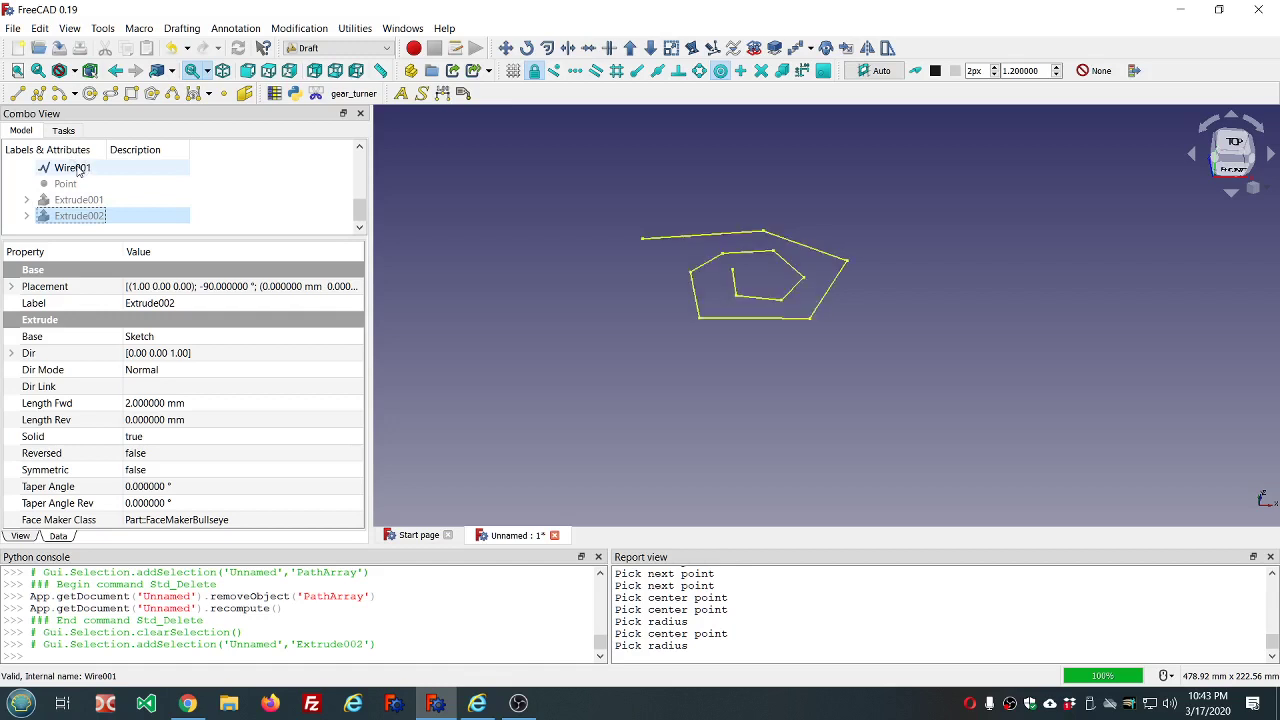
pyautogui.scroll(2, 669, 242)
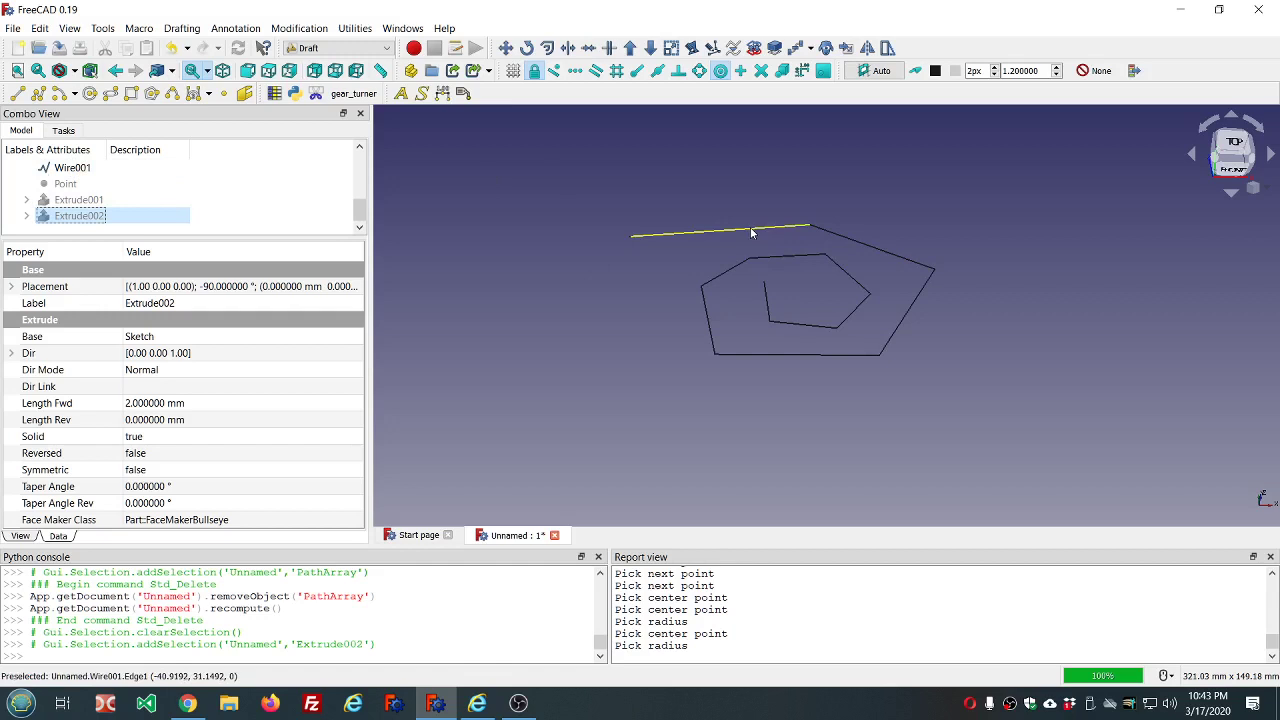
pyautogui.click(752, 232)
pyautogui.keyDown('ctrl'); pyautogui.click(860, 241); pyautogui.keyUp('ctrl')
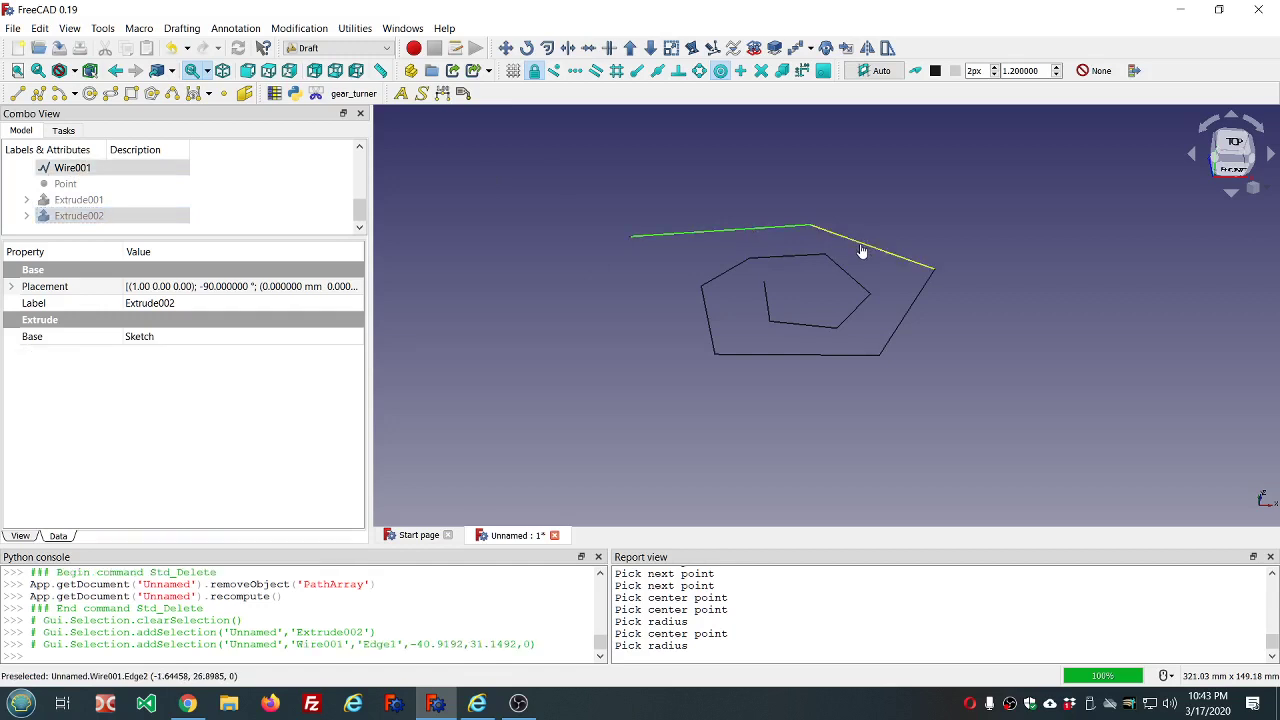
pyautogui.keyDown('ctrl'); pyautogui.click(897, 336); pyautogui.keyUp('ctrl')
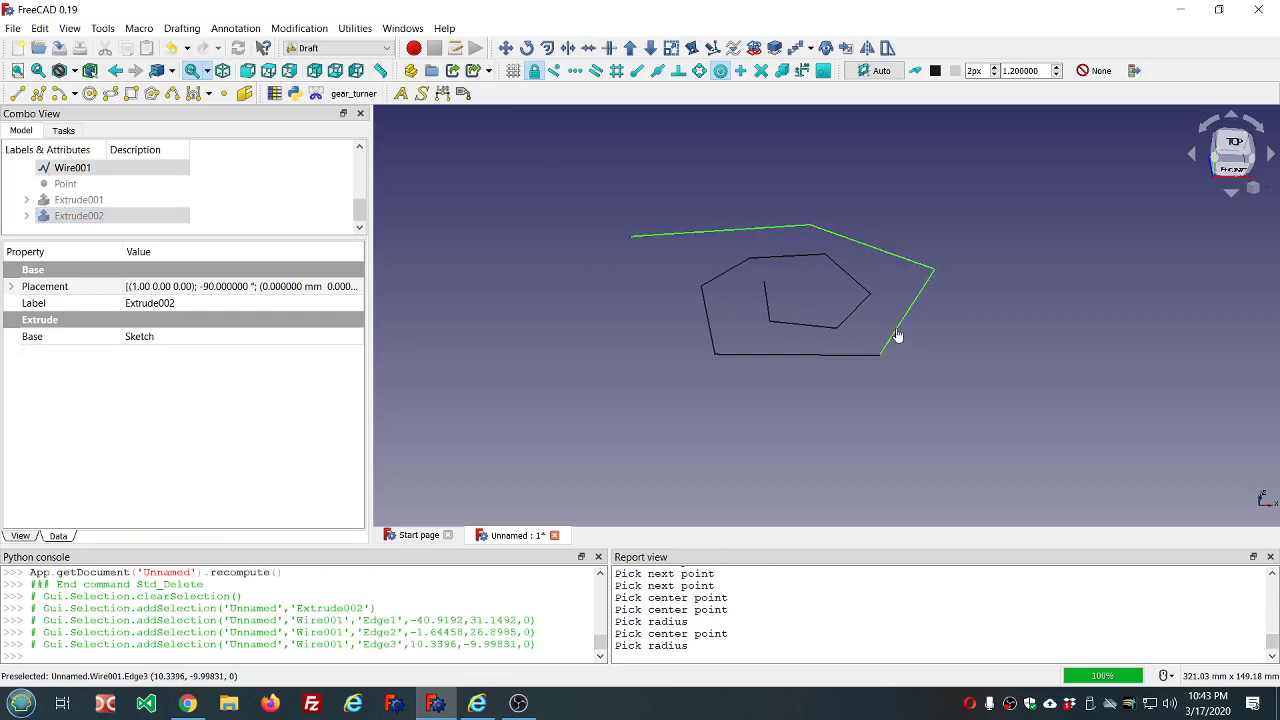
pyautogui.keyDown('ctrl'); pyautogui.click(817, 356); pyautogui.keyUp('ctrl')
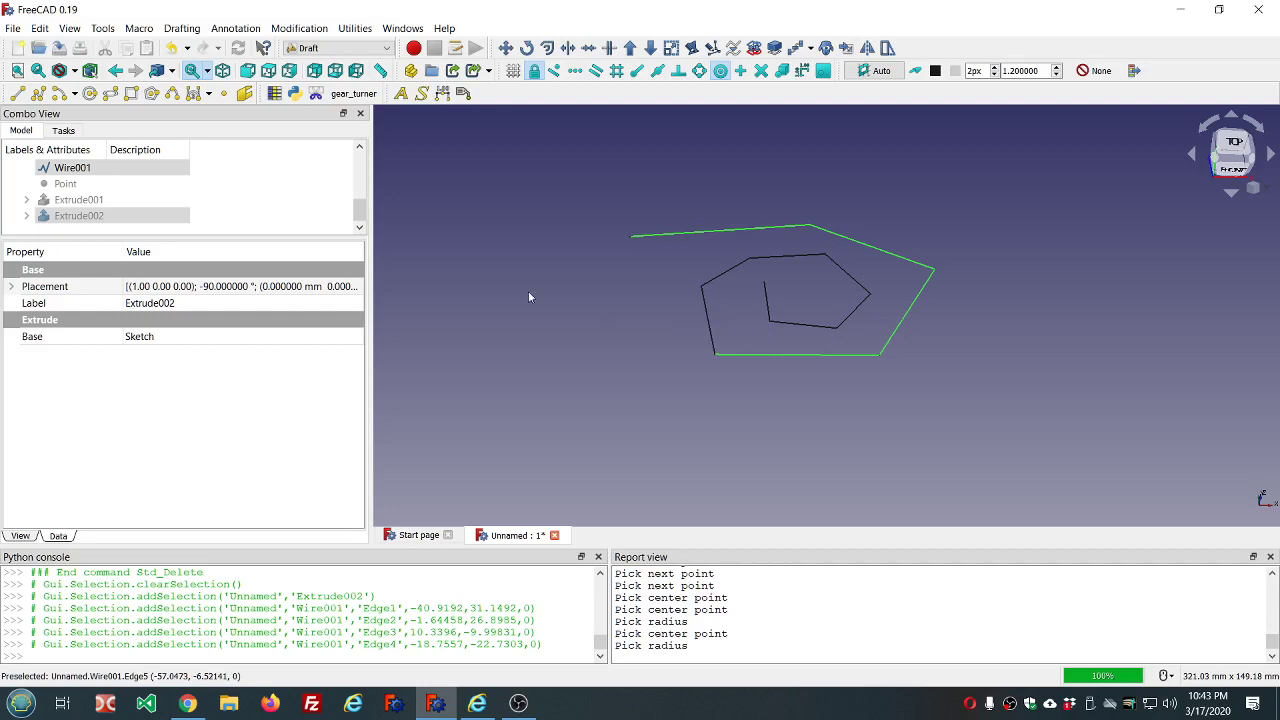
pyautogui.click(810, 50)
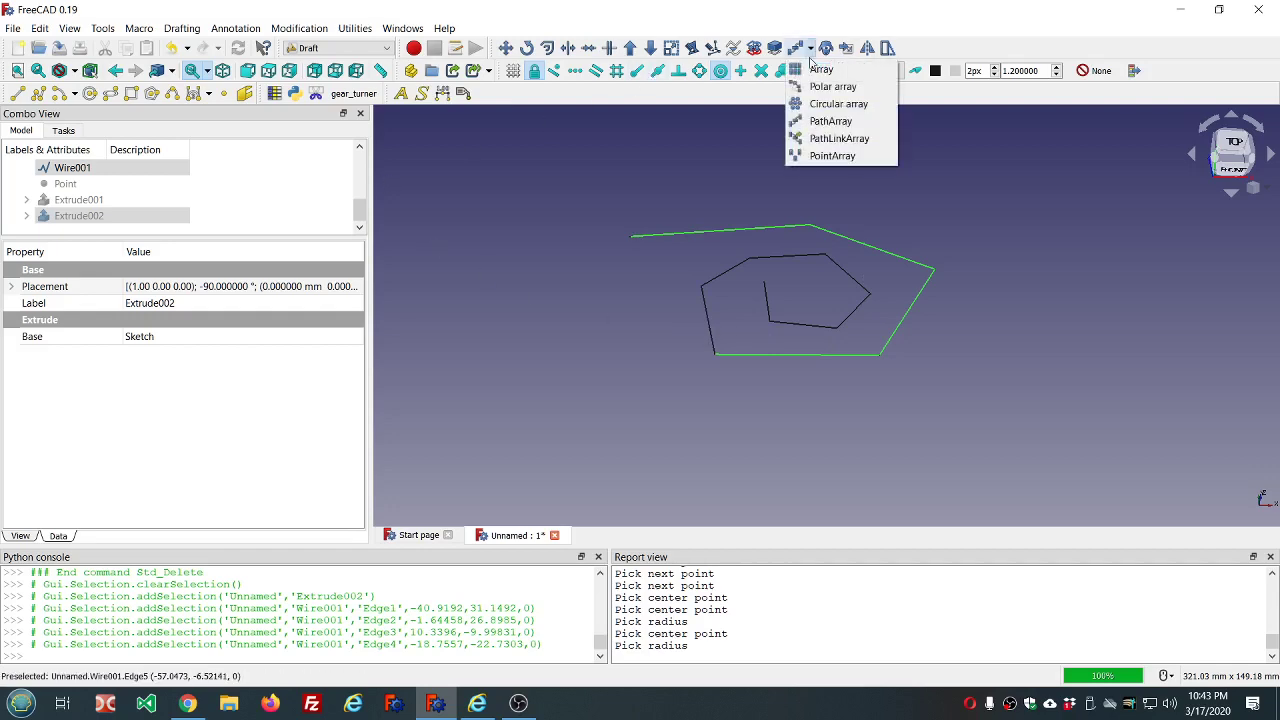
pyautogui.click(830, 121)
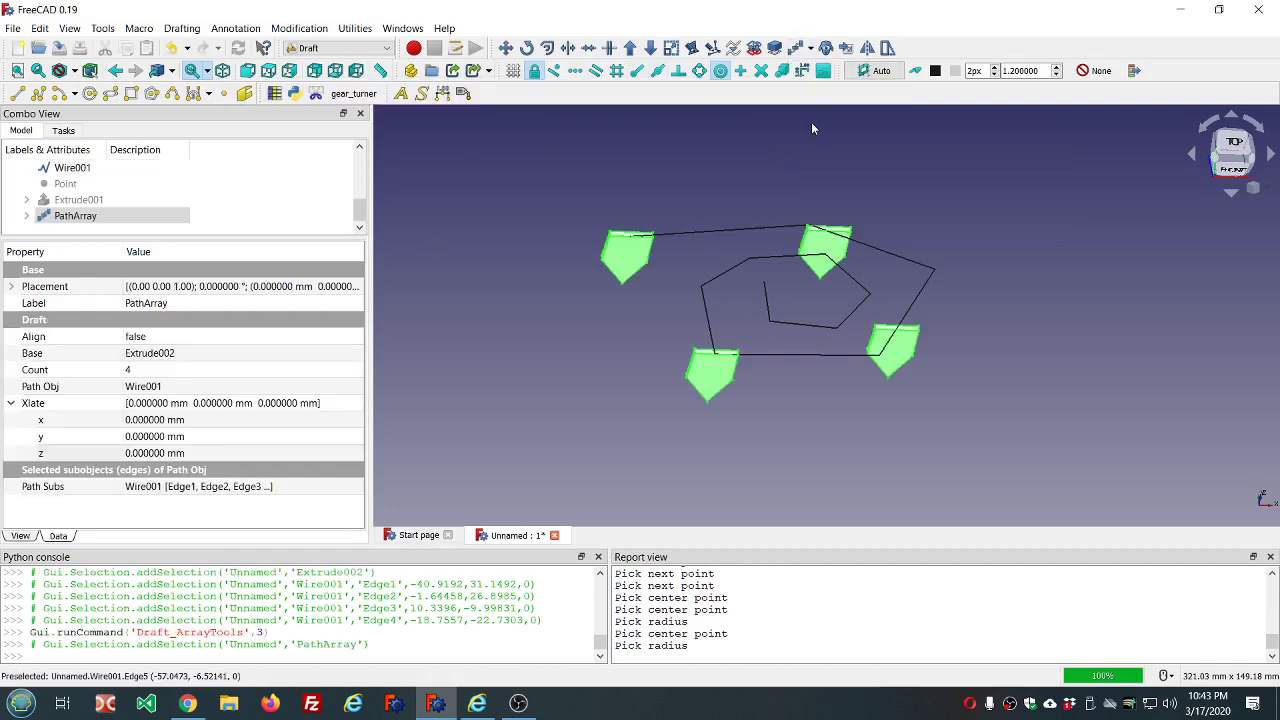
# Raise the Count of the edge-based path array to 15 and inspect it from below.
pyautogui.click(280, 372)
pyautogui.scroll(7, 280, 372)
pyautogui.scroll(4, 280, 372)
pyautogui.click(491, 400)
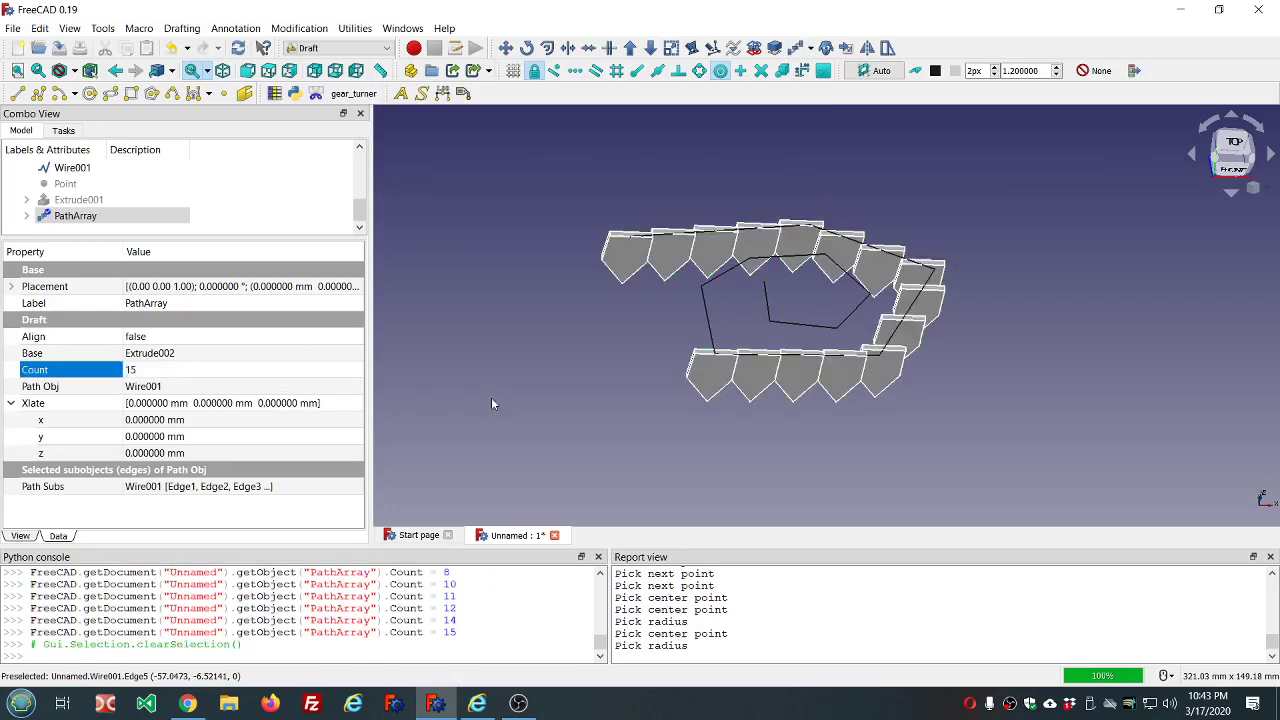
pyautogui.moveTo(842, 471); pyautogui.dragTo(866, 256, button='middle')
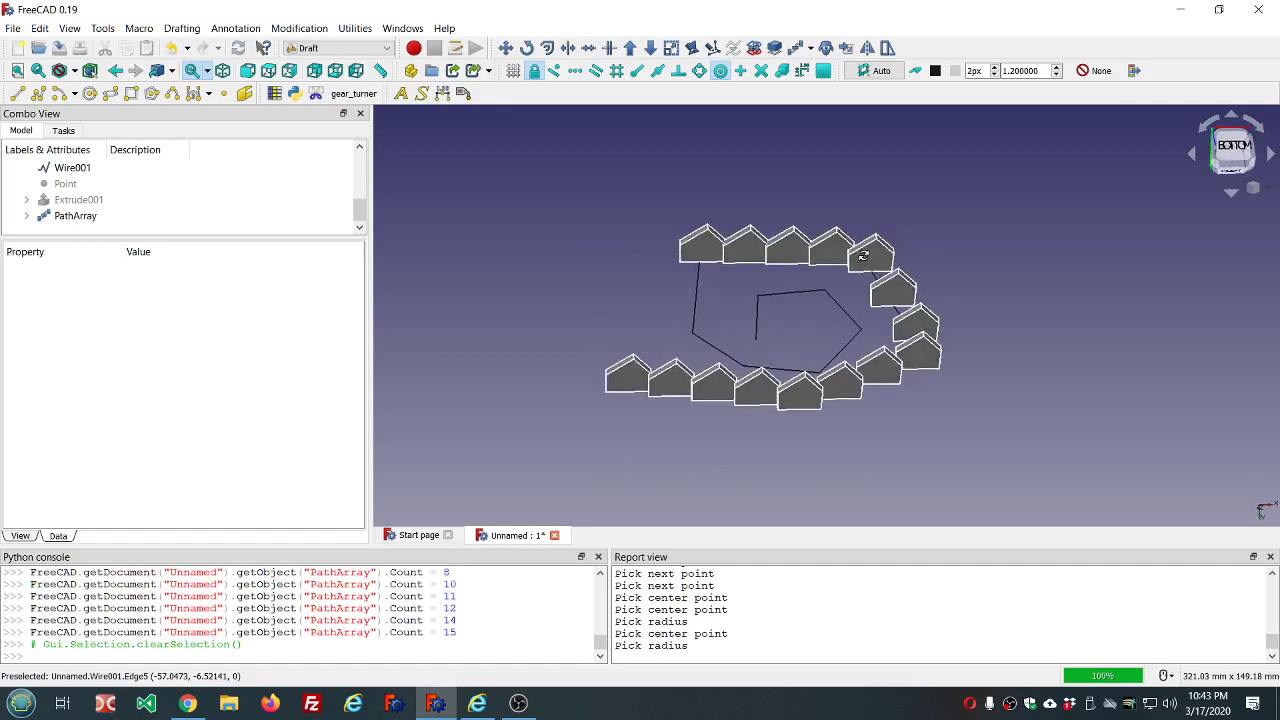
# Set Align to true for the 15-element path array and inspect the orientation of its copies.
pyautogui.click(75, 216)
pyautogui.click(220, 340)
pyautogui.scroll(-1, 220, 340)
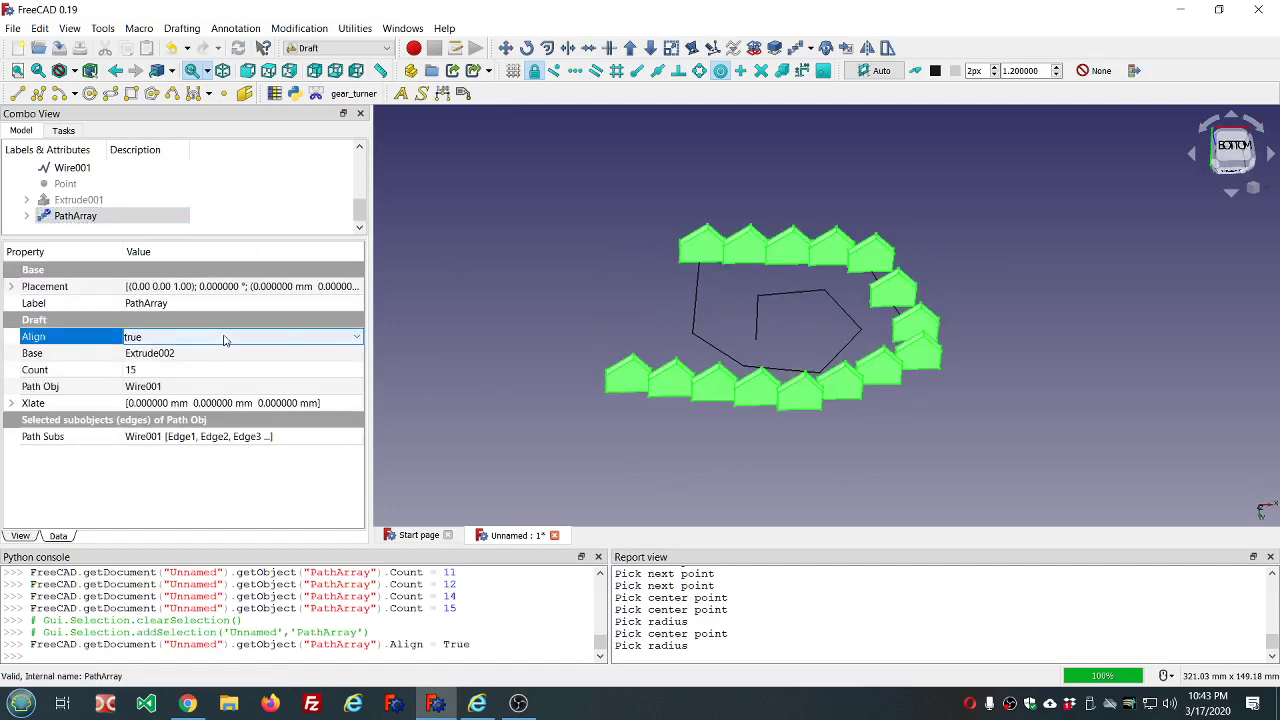
pyautogui.click(540, 268)
pyautogui.moveTo(578, 249); pyautogui.dragTo(634, 228, button='middle')
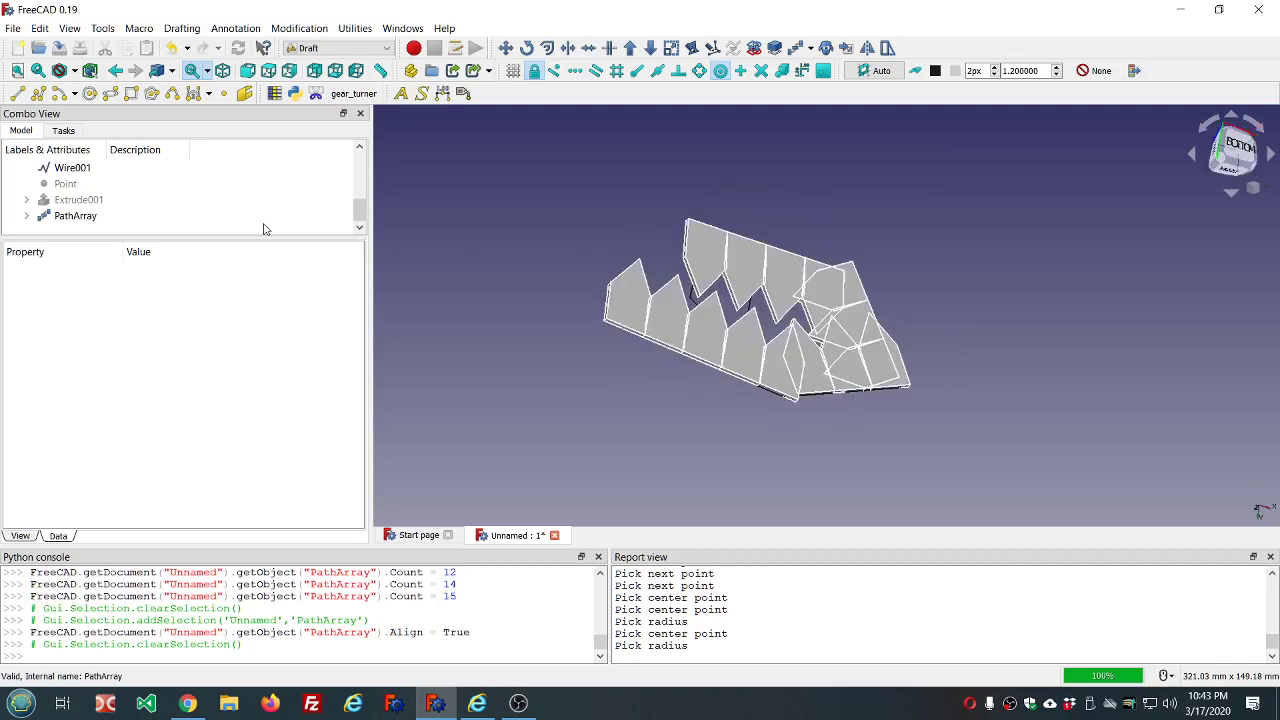
# Set the placement angle of the array's base object Extrude002 to 0° and inspect the array.
pyautogui.click(85, 216)
pyautogui.click(26, 216)
pyautogui.click(93, 230)
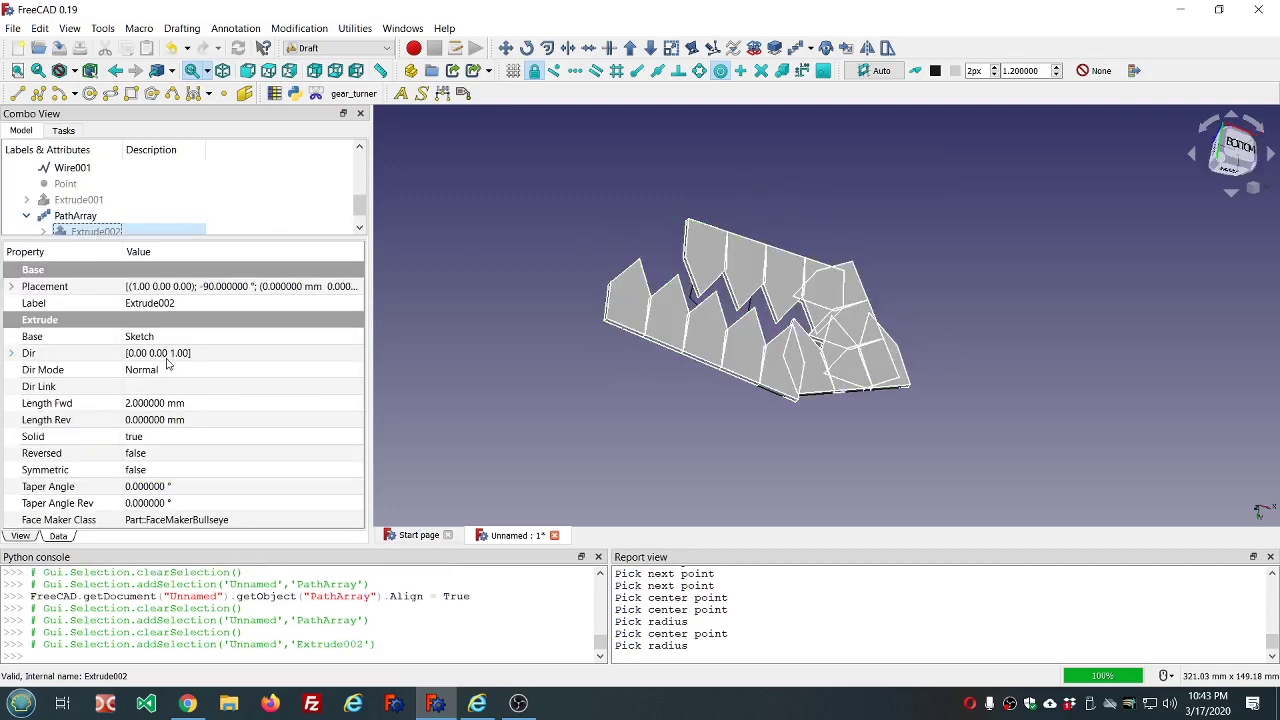
pyautogui.click(12, 287)
pyautogui.click(213, 303)
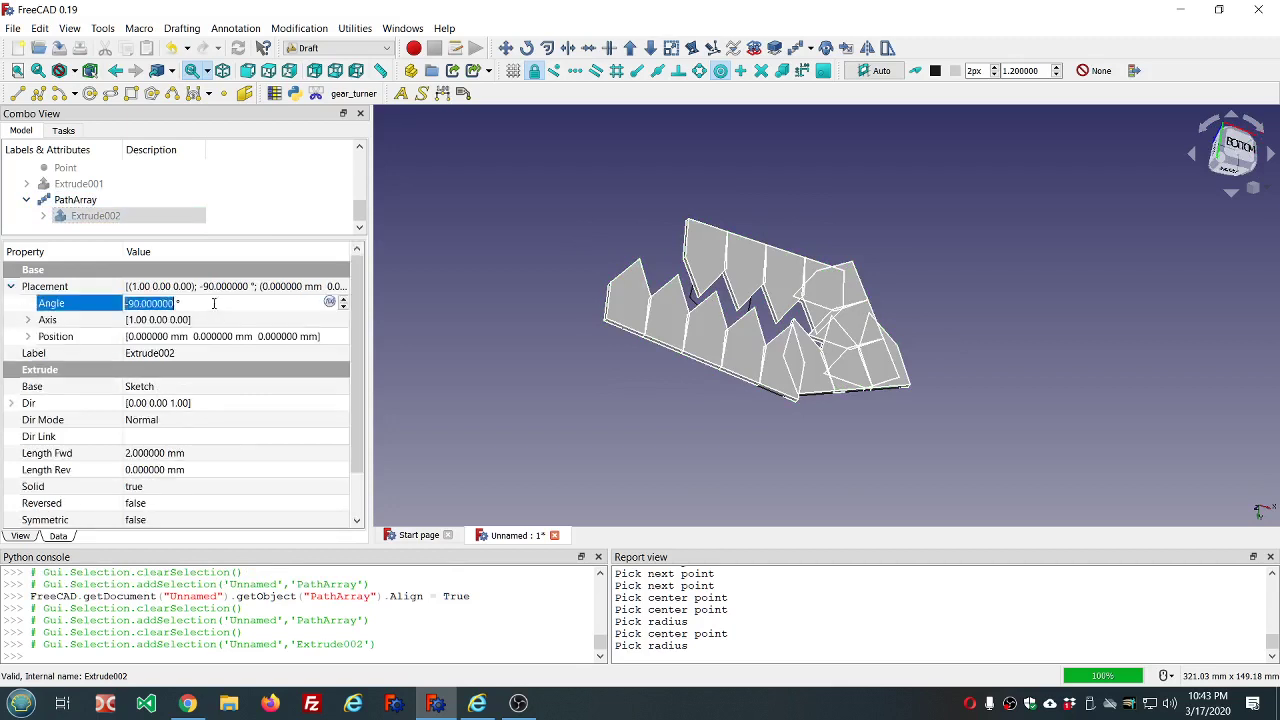
pyautogui.write('0')
pyautogui.press('Return')
pyautogui.click(571, 331)
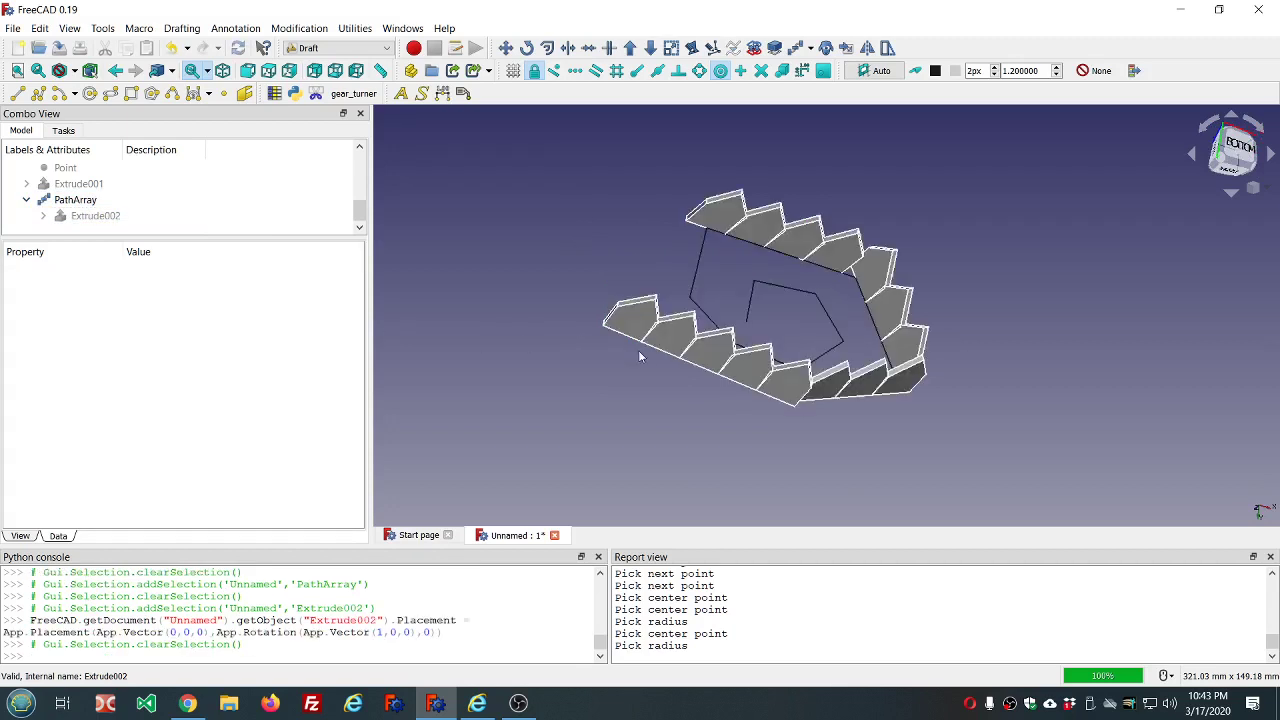
pyautogui.moveTo(638, 350)
pyautogui.mouseDown(button='middle')
pyautogui.moveTo(738, 415)
pyautogui.moveTo(642, 340)
pyautogui.moveTo(641, 358)
pyautogui.mouseUp(button='middle')
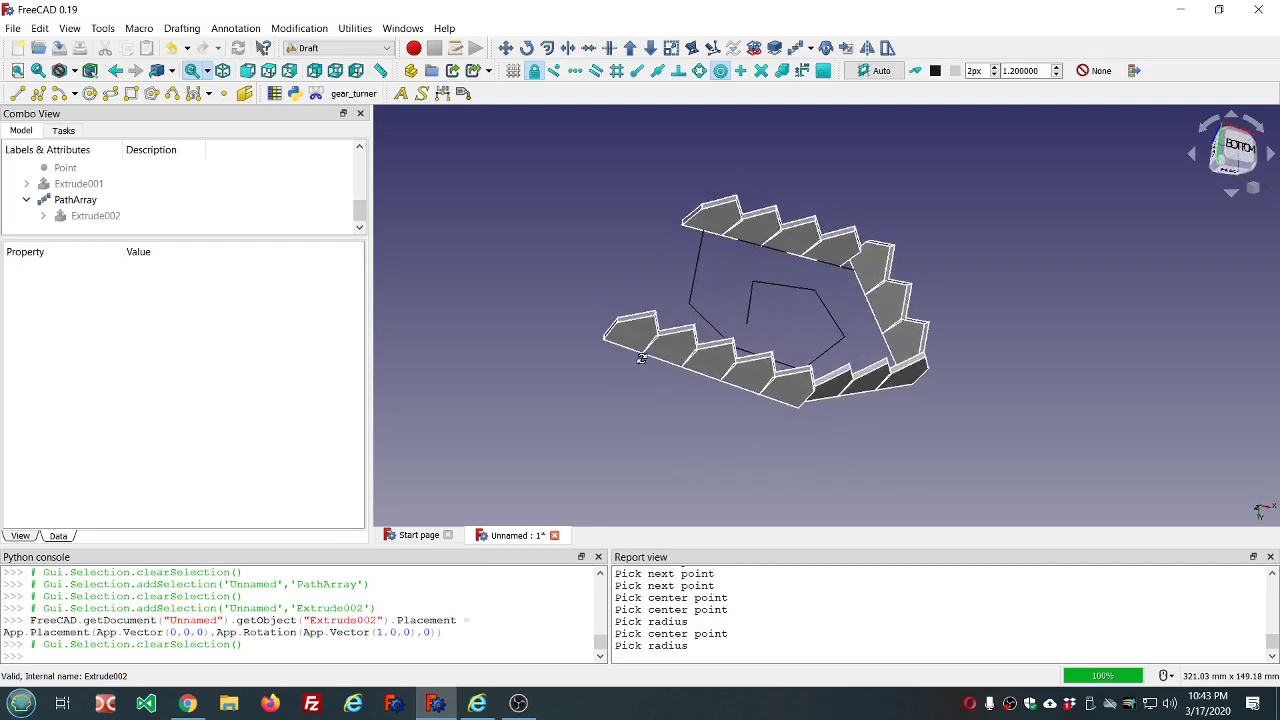
# Examine the Path Subs property of the path array for the wire edges it uses.
pyautogui.click(75, 200)
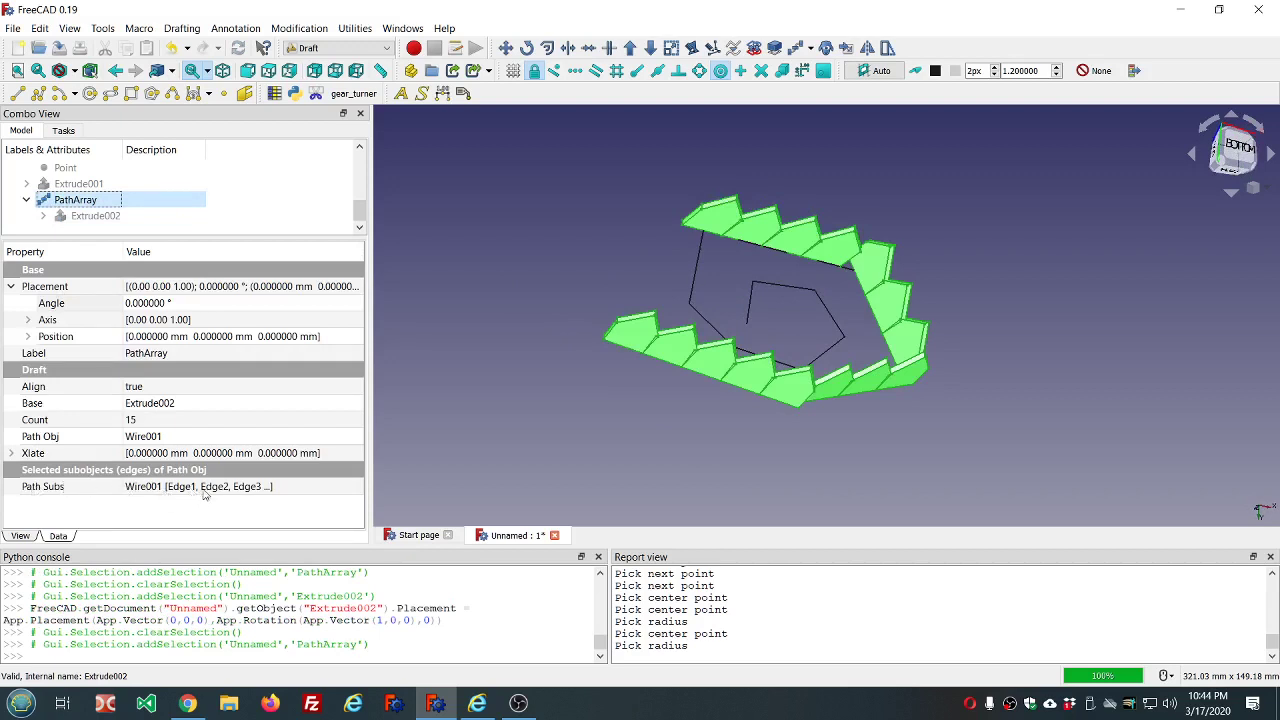
pyautogui.click(258, 487)
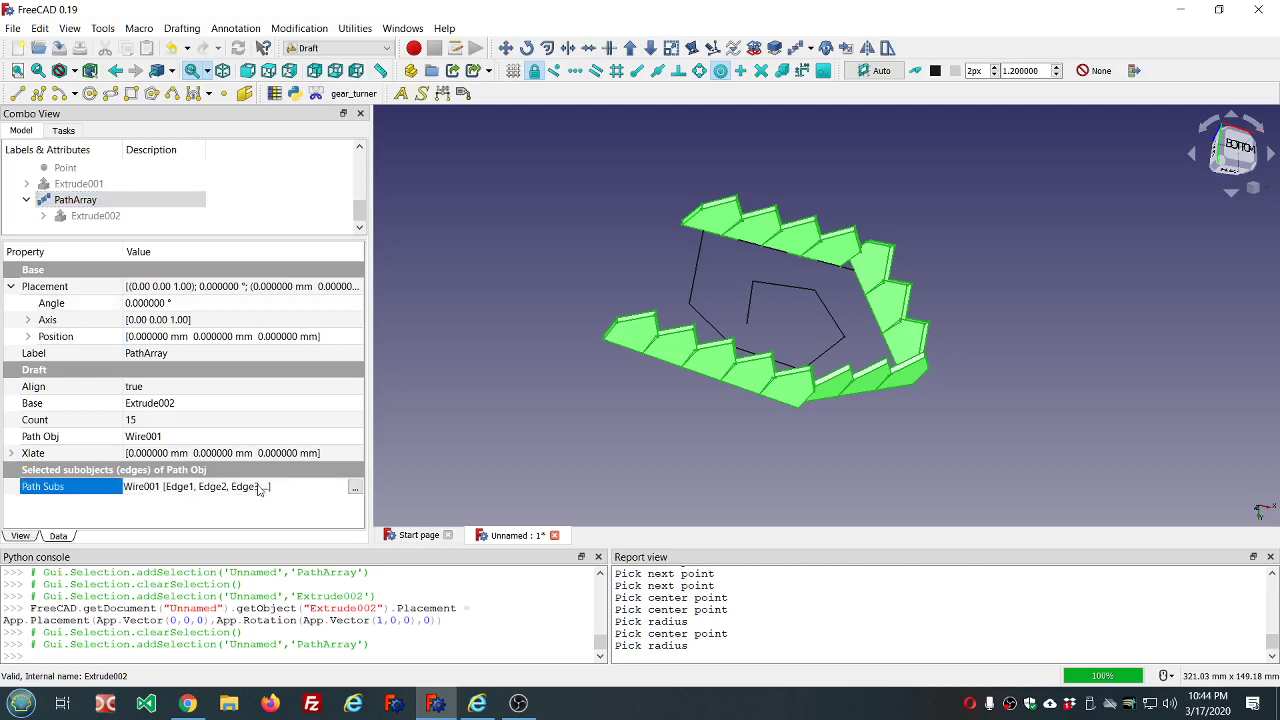
pyautogui.click(277, 520)
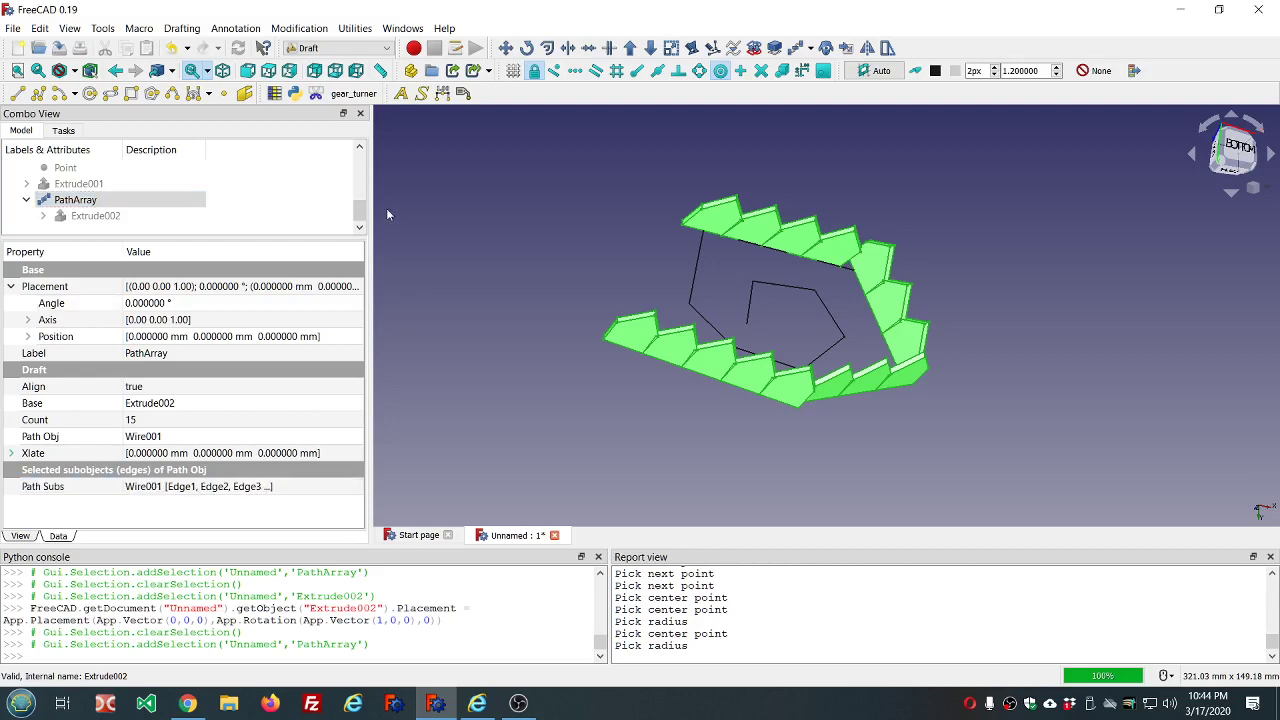
# Check the description of the PathLinkArray command among the array tools.
pyautogui.click(811, 50)
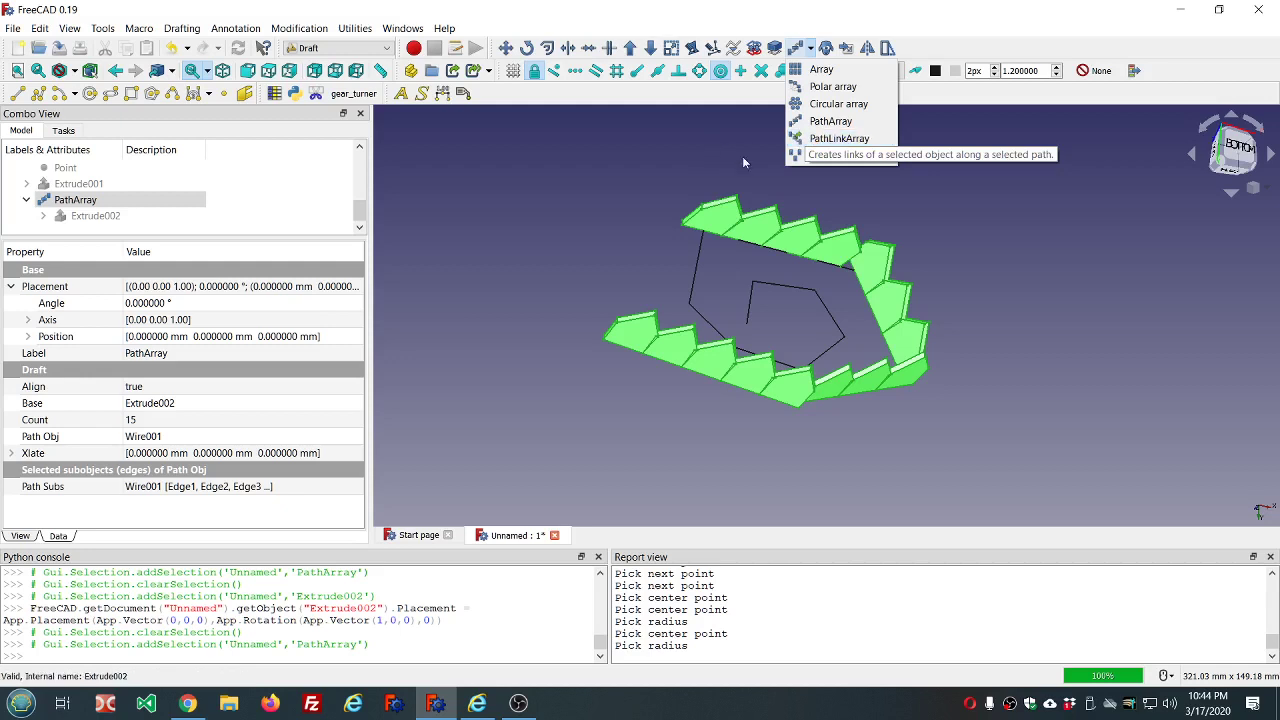
pyautogui.click(516, 163)
pyautogui.click(516, 163)
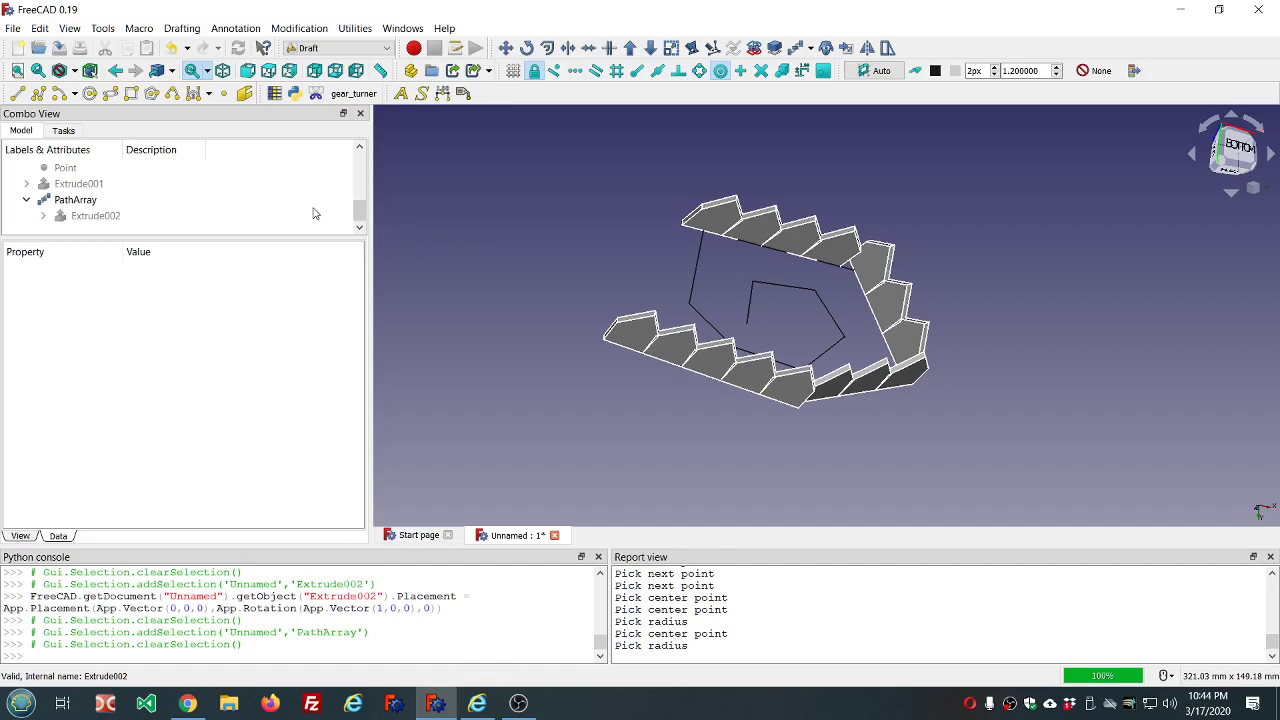
# Inspect the aligned path array along the wire's edges and hide it, leaving Wire001 displayed.
pyautogui.scroll(-4, 606, 228)
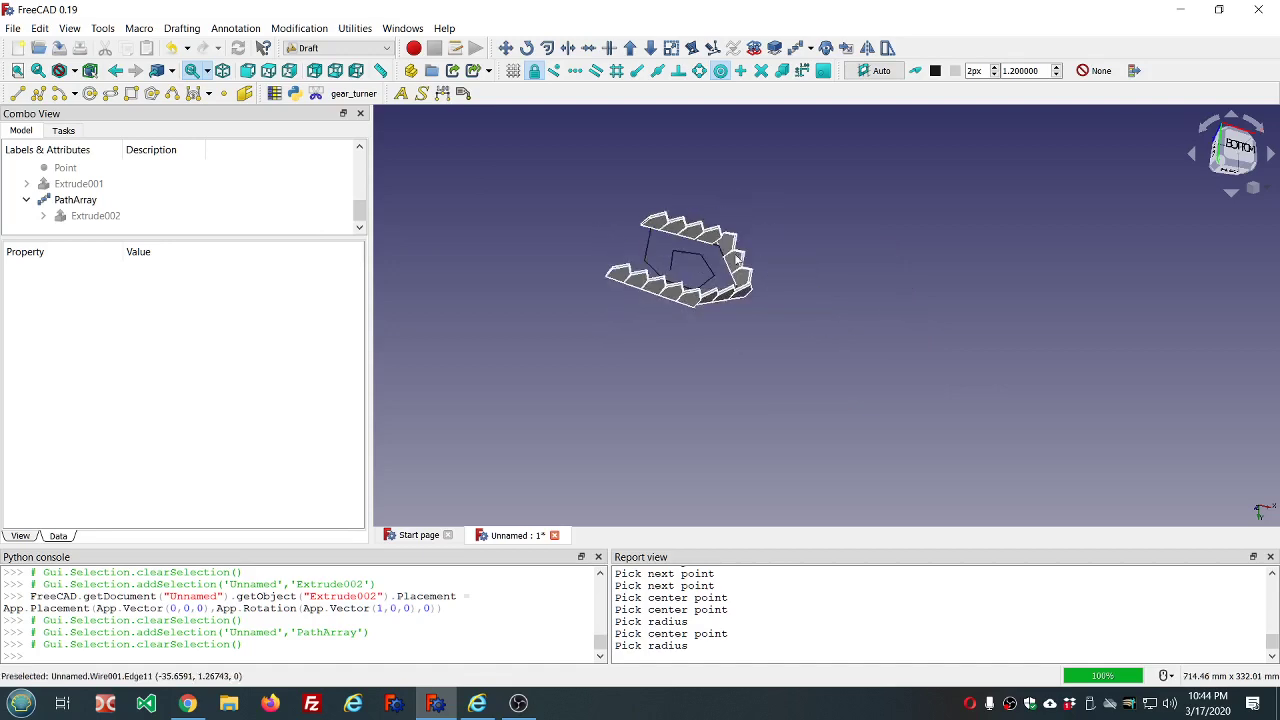
pyautogui.scroll(4, 737, 258)
pyautogui.moveTo(803, 229); pyautogui.dragTo(755, 251, button='middle')
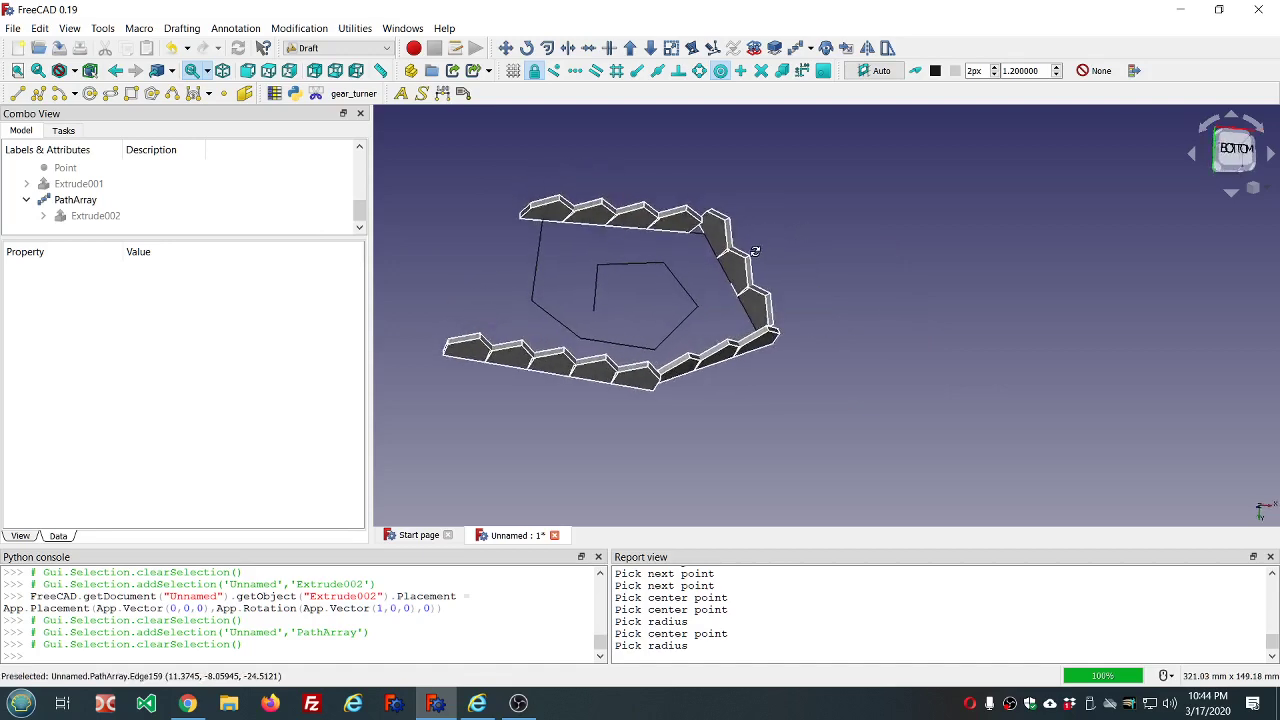
pyautogui.scroll(-4, 572, 275)
pyautogui.scroll(6, 495, 265)
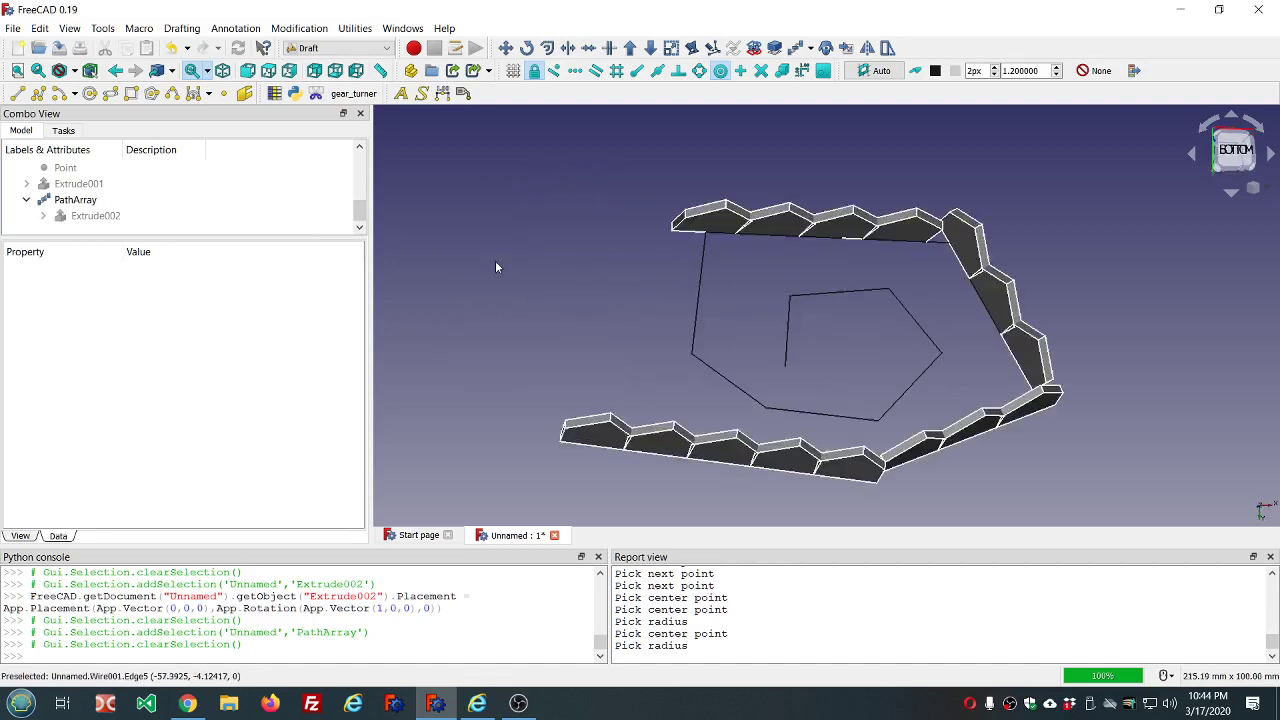
pyautogui.click(86, 202)
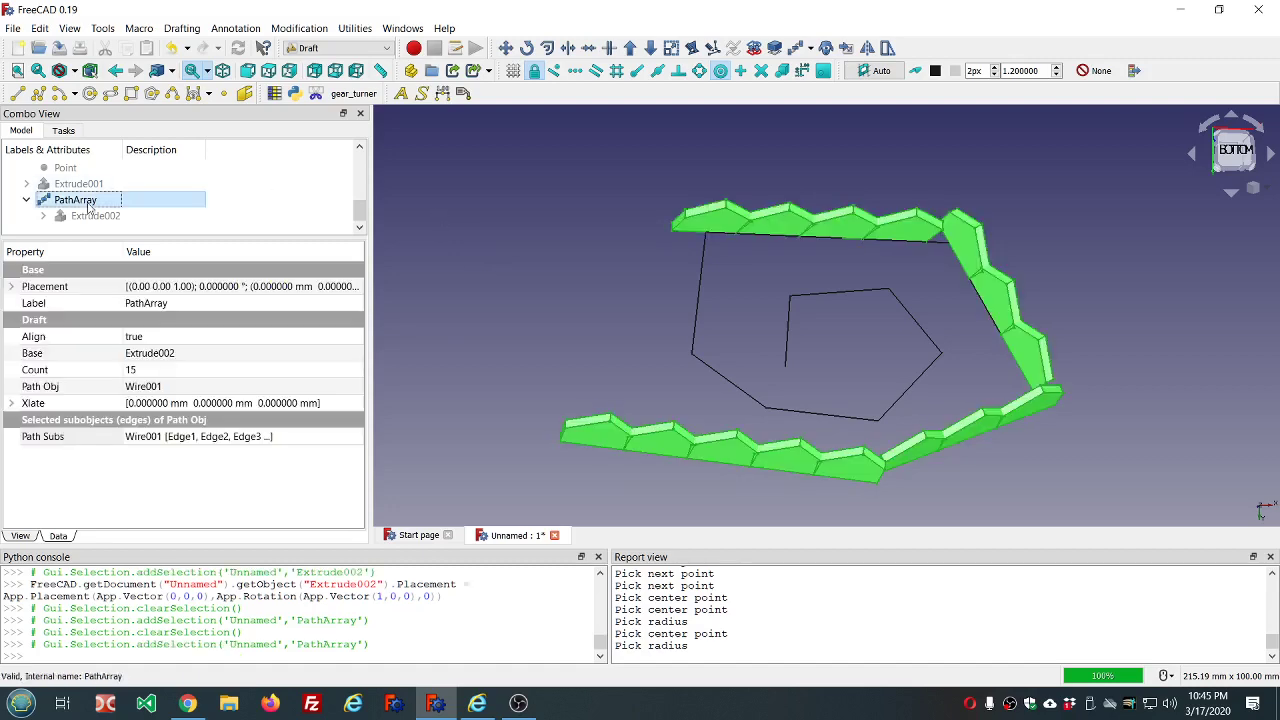
pyautogui.press('space')
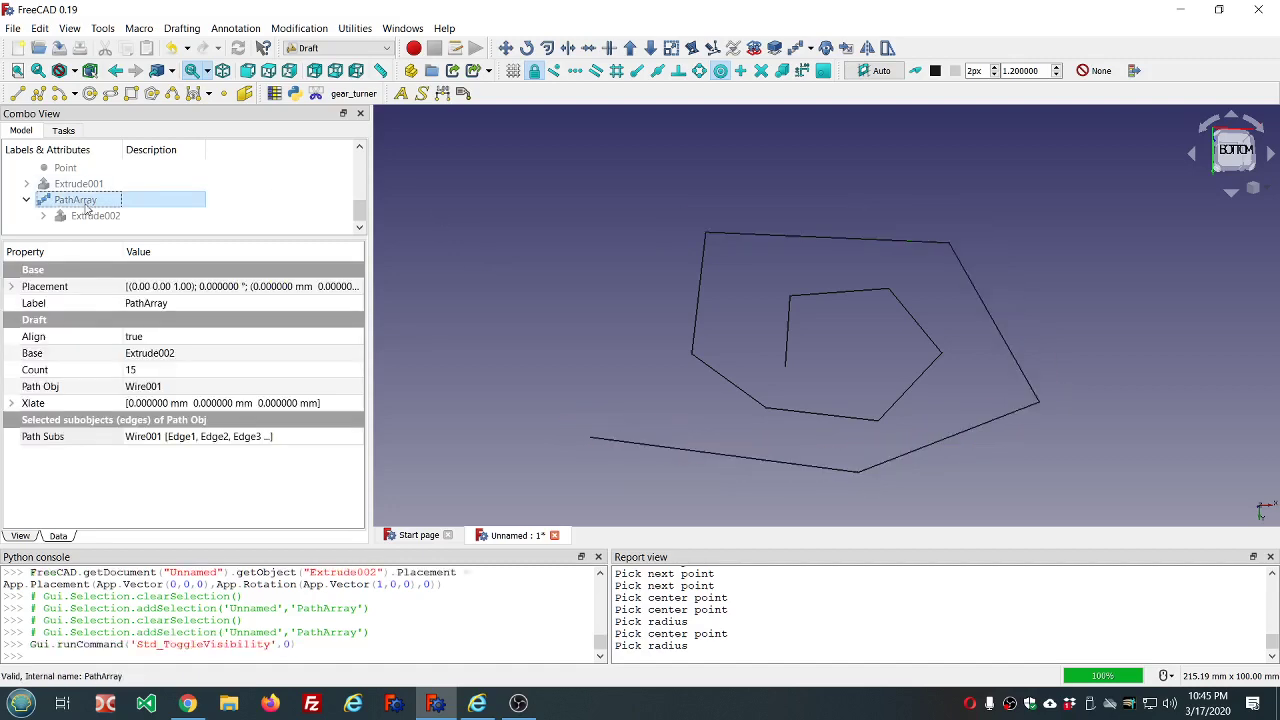
pyautogui.scroll(1, 96, 205)
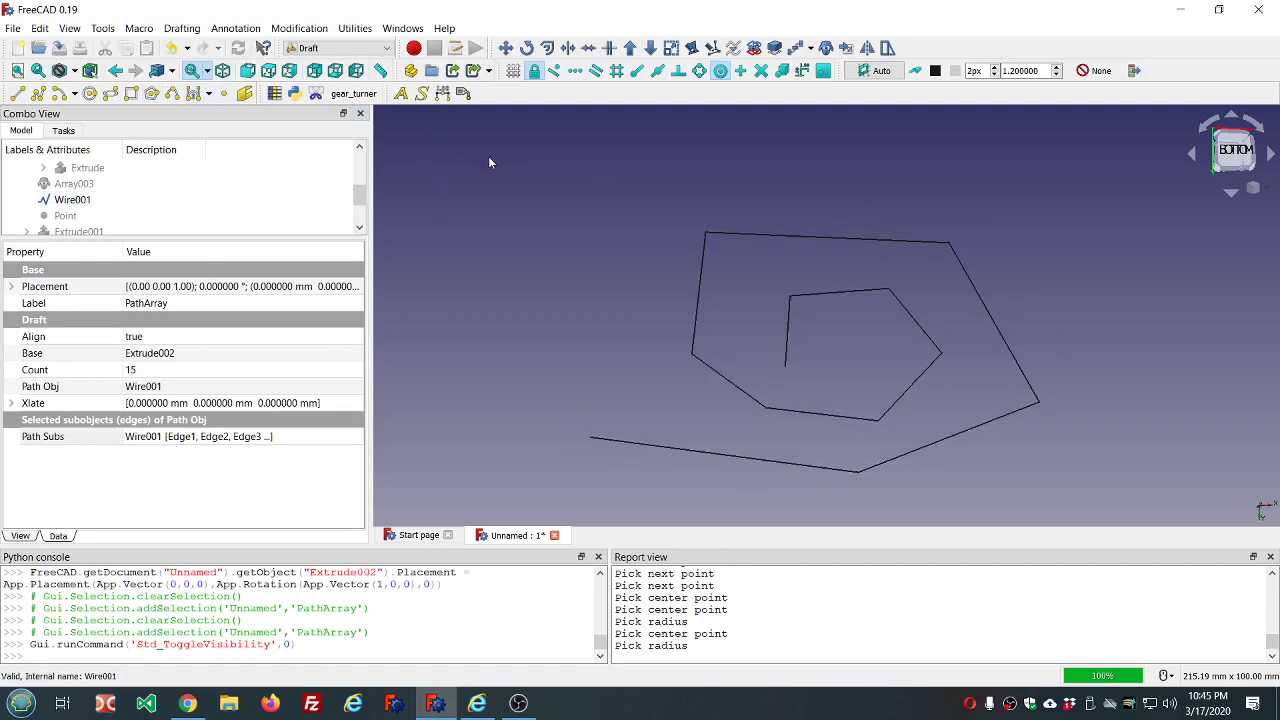
pyautogui.scroll(-5, 488, 156)
pyautogui.scroll(4, 509, 174)
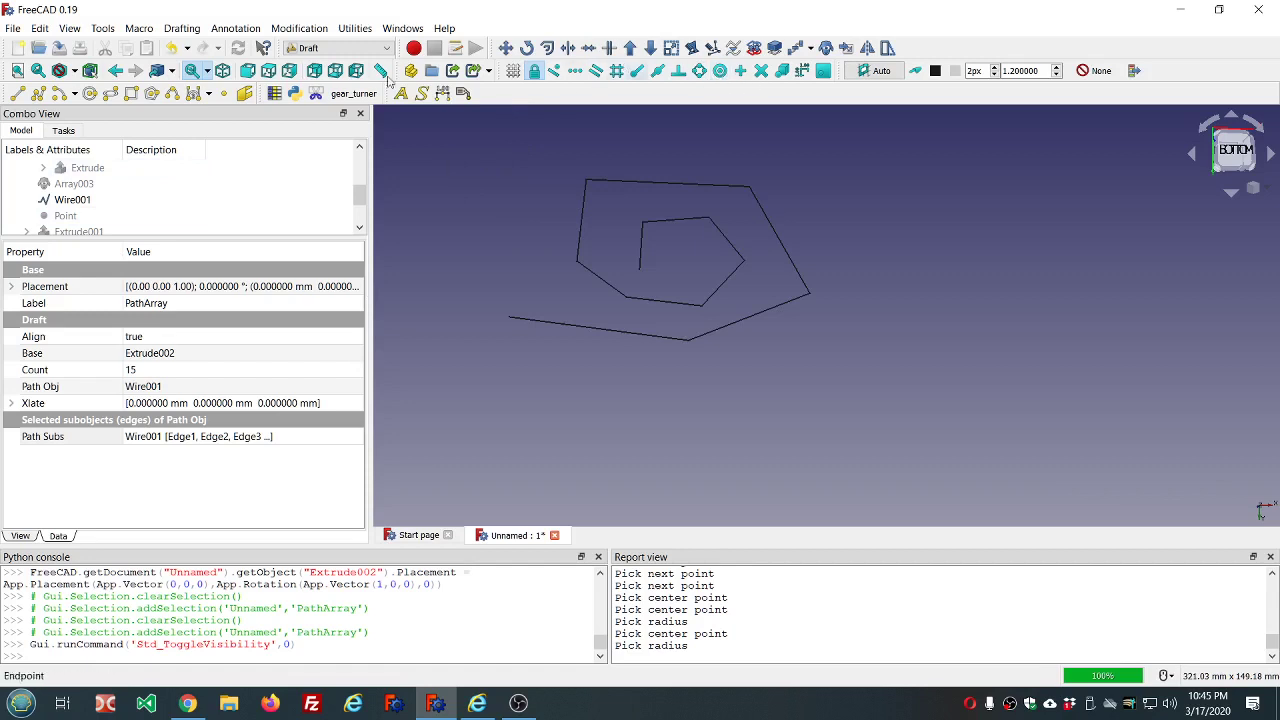
# Draw a filled circle of 10 mm radius centred on the global origin in the top view.
pyautogui.click(90, 95)
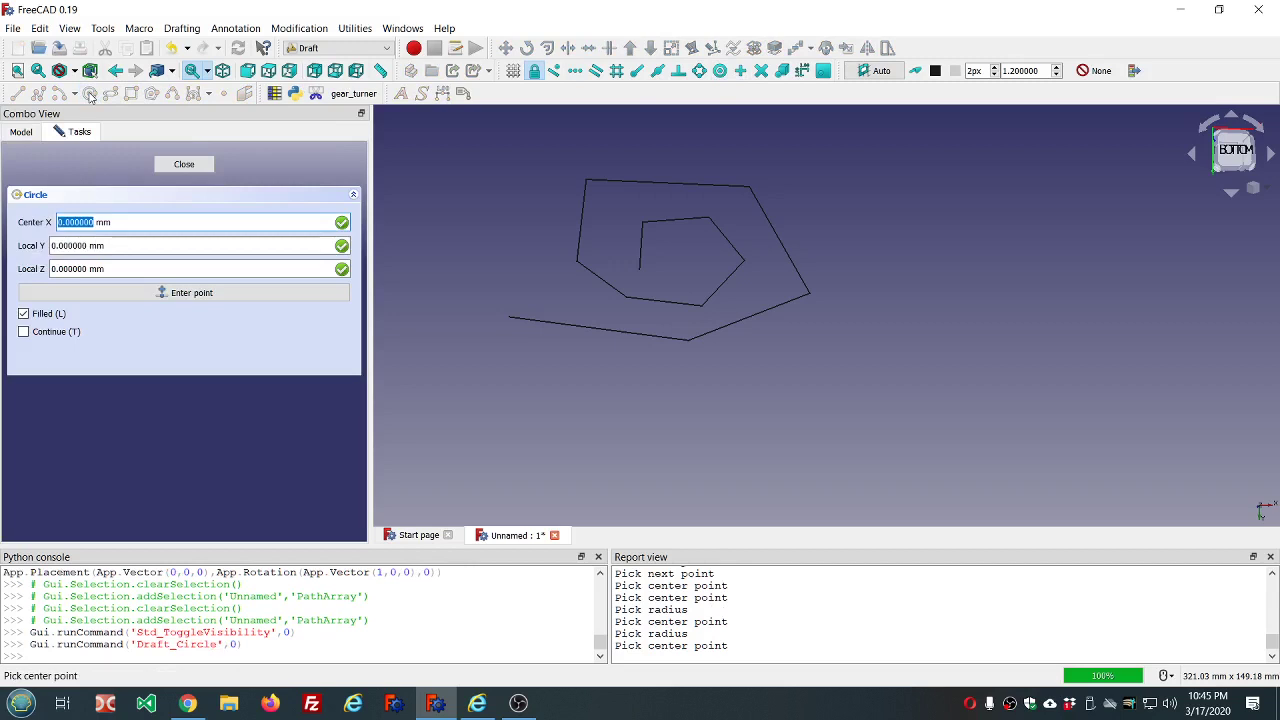
pyautogui.press('Escape')
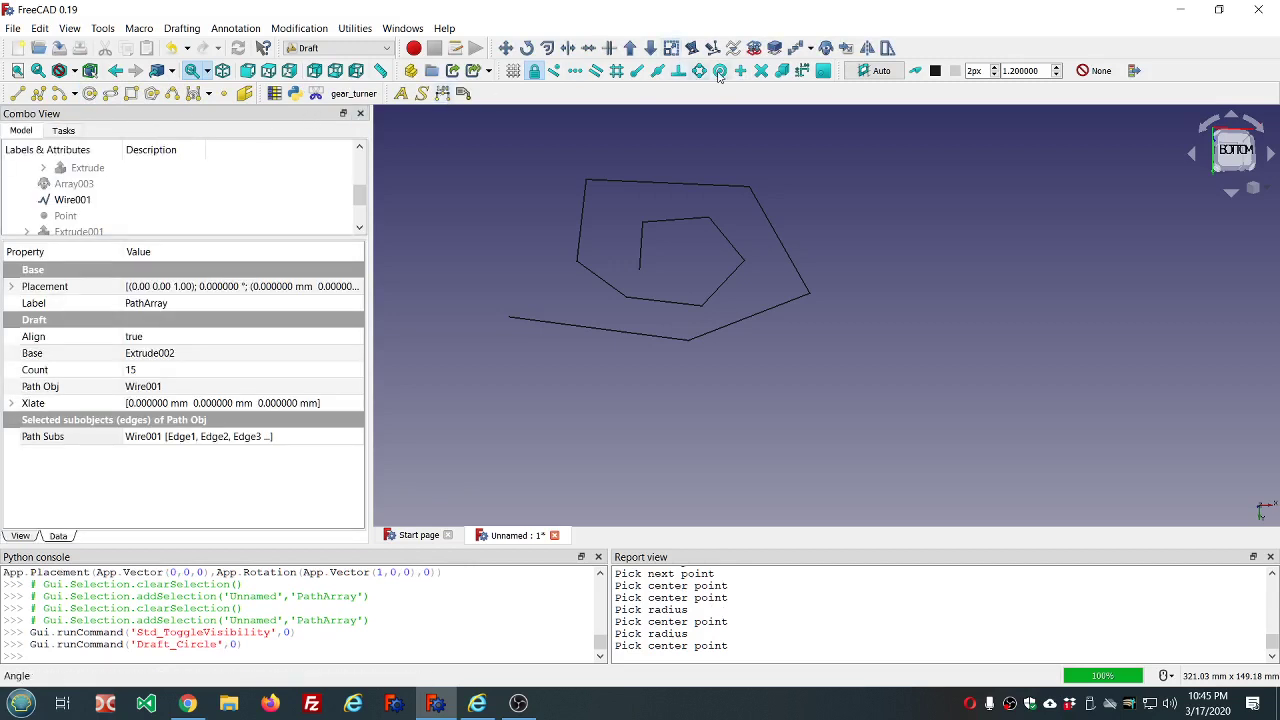
pyautogui.click(268, 71)
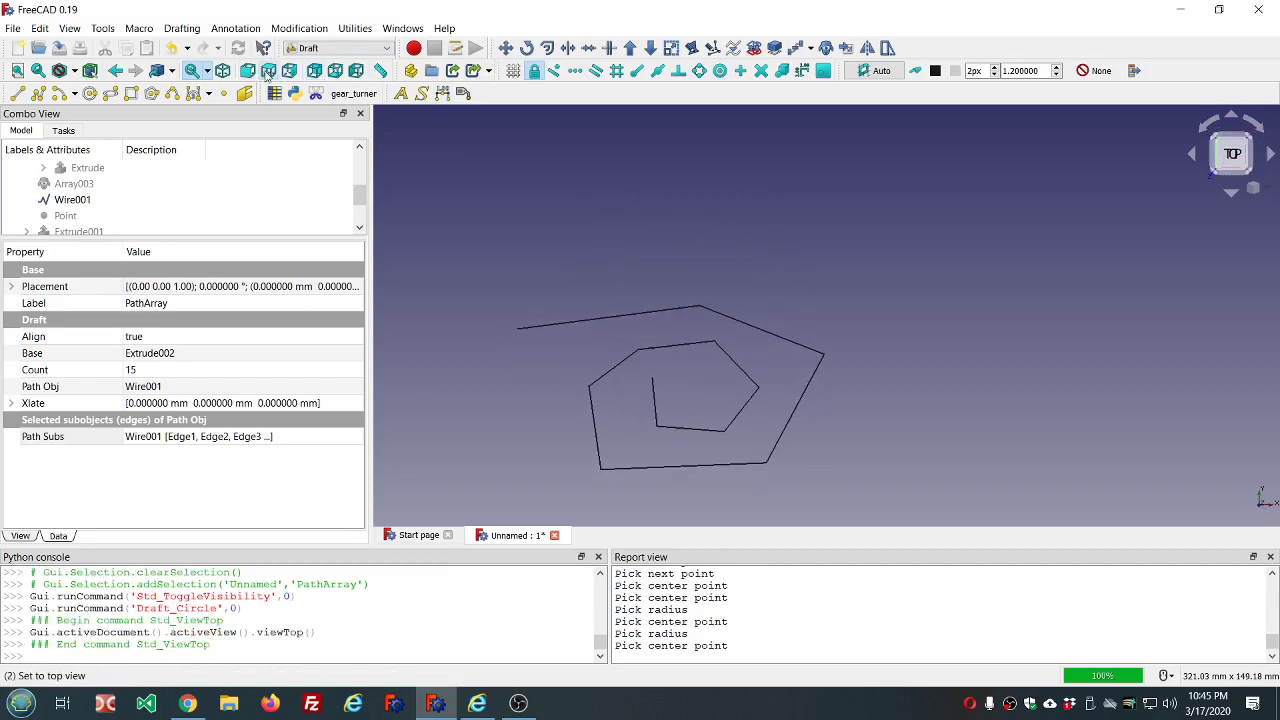
pyautogui.click(89, 95)
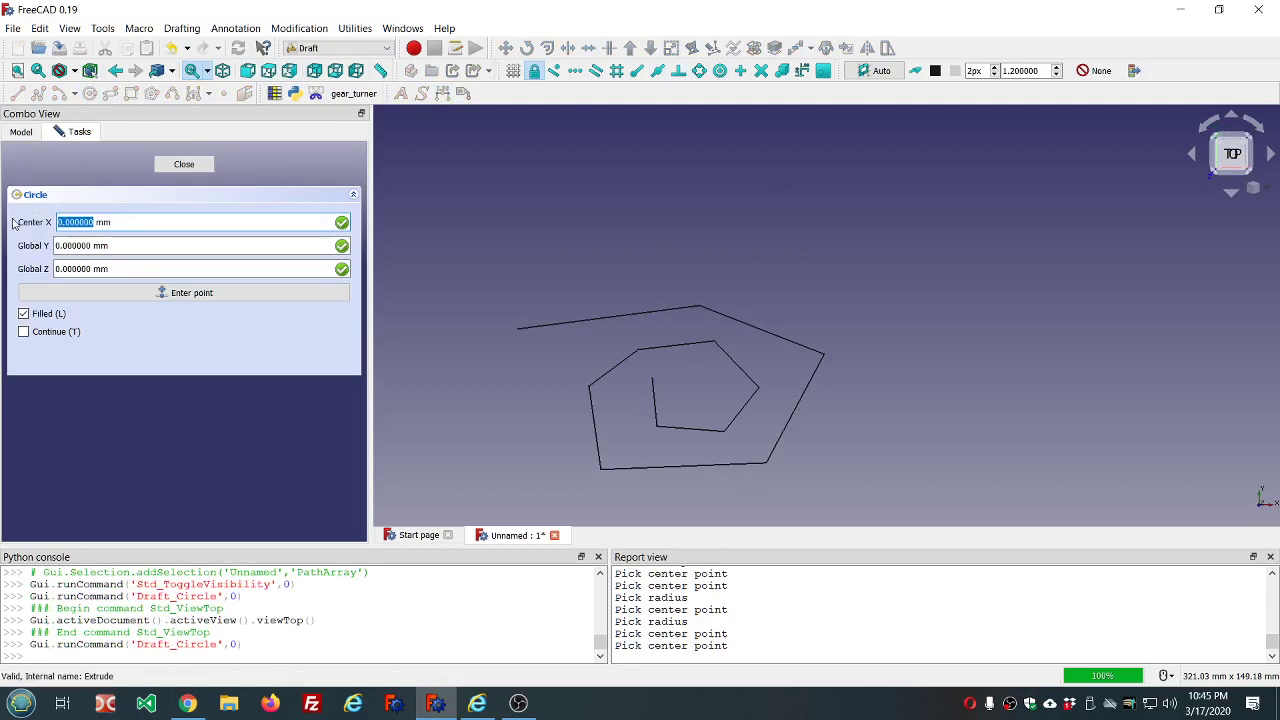
pyautogui.click(130, 293)
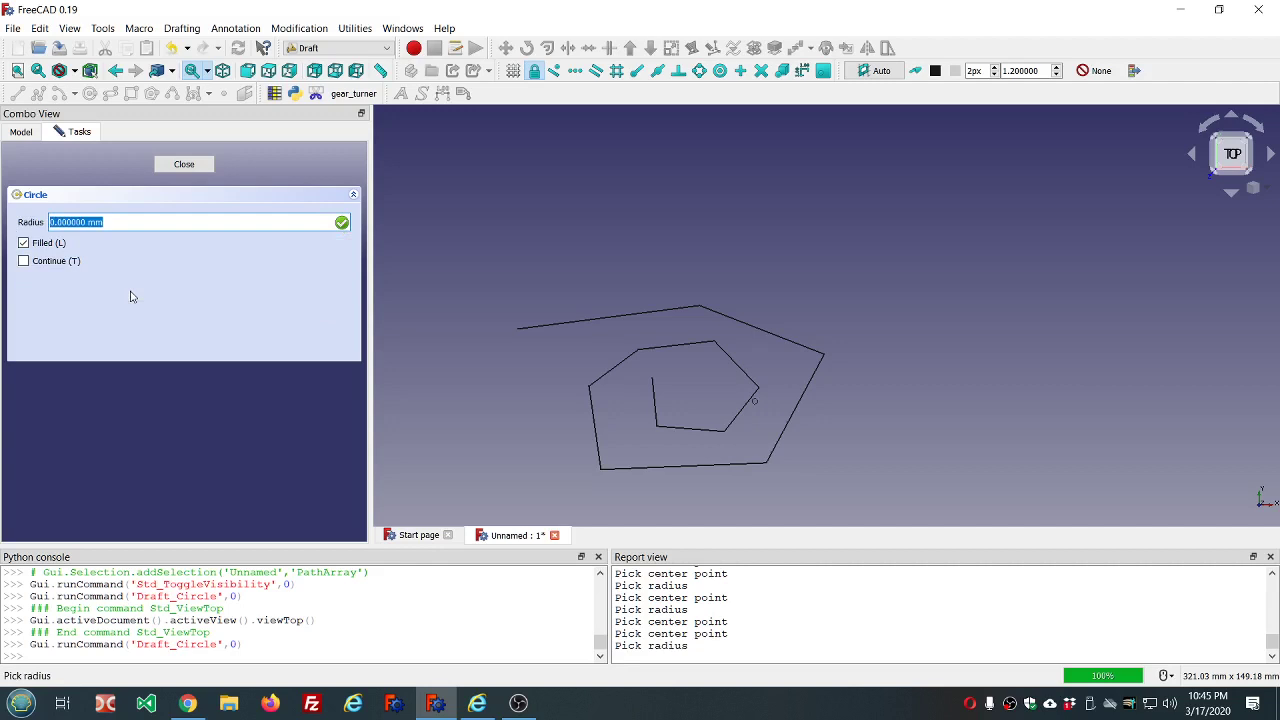
pyautogui.write('10')
pyautogui.press('Return')
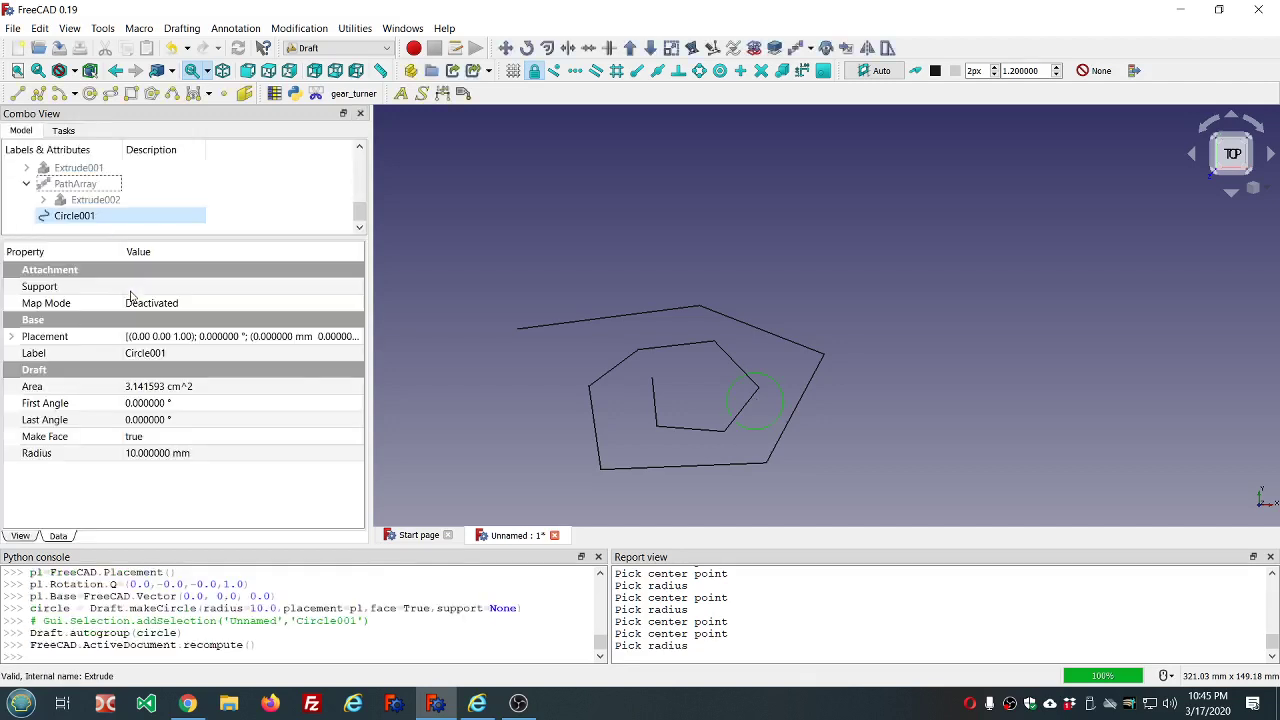
pyautogui.scroll(-5, 565, 250)
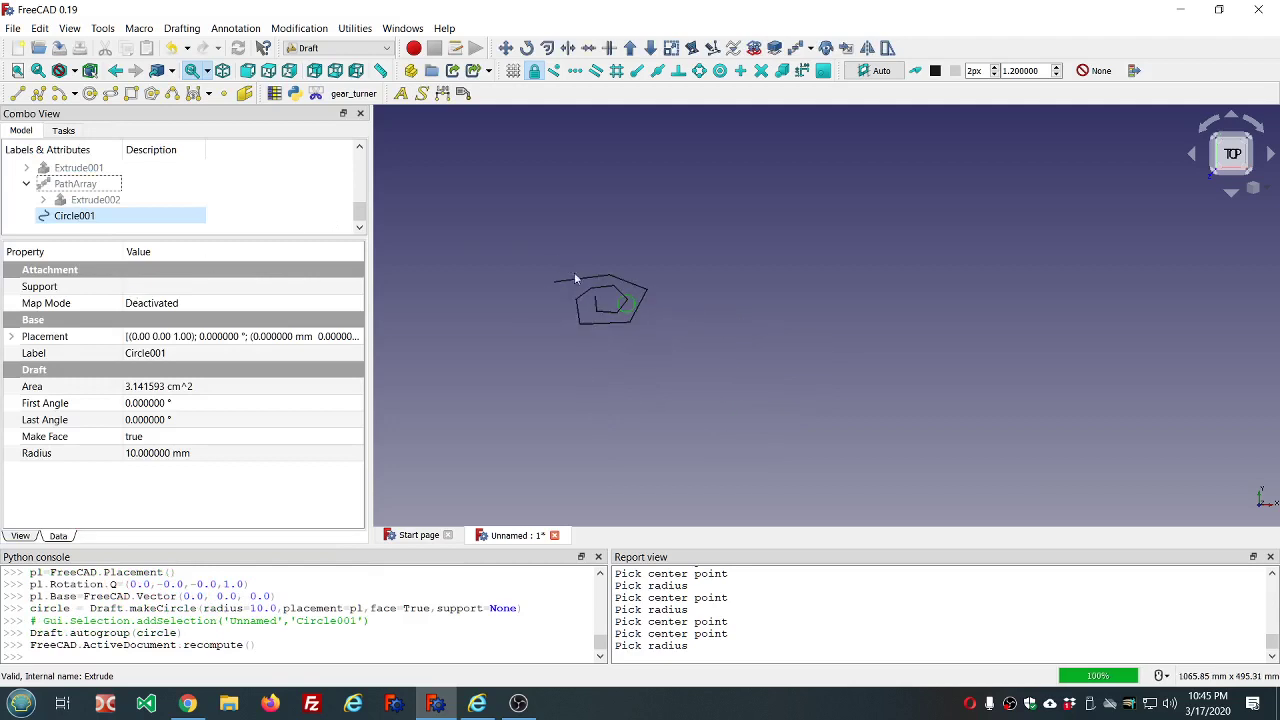
pyautogui.scroll(5, 606, 308)
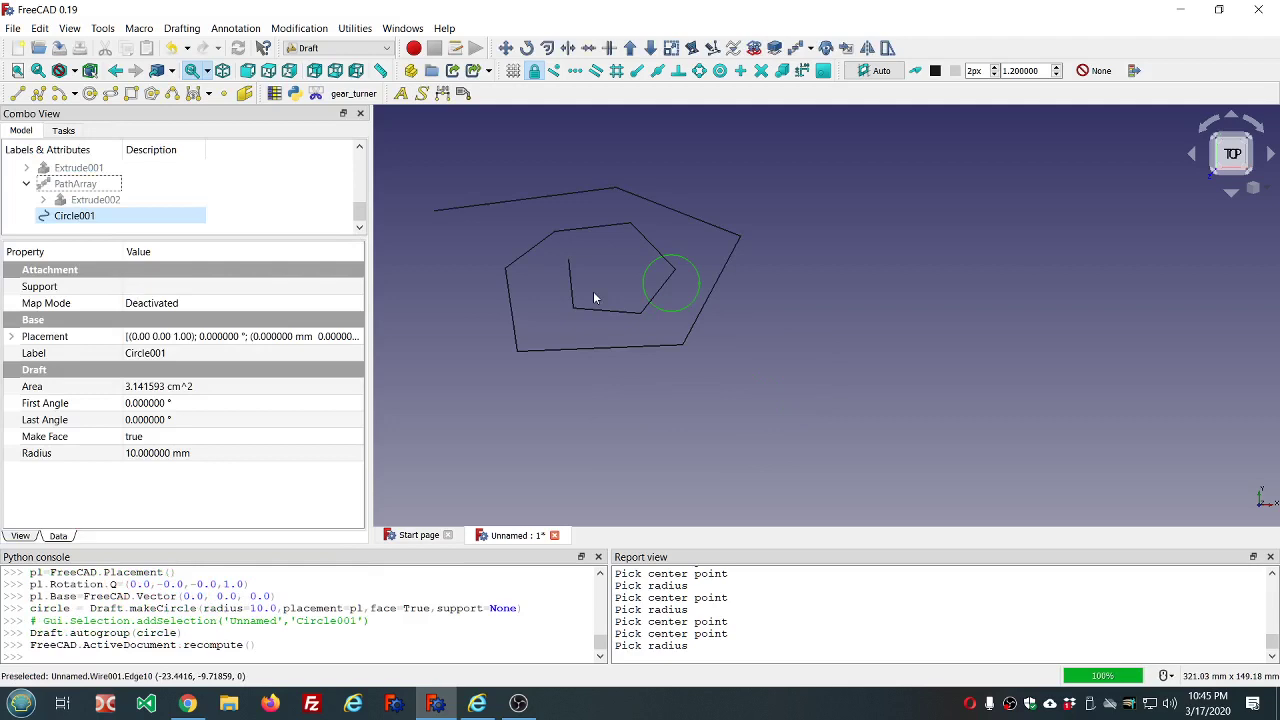
# Place a Draft point at the centre of the 10 mm circle using centre snapping only.
pyautogui.click(226, 95)
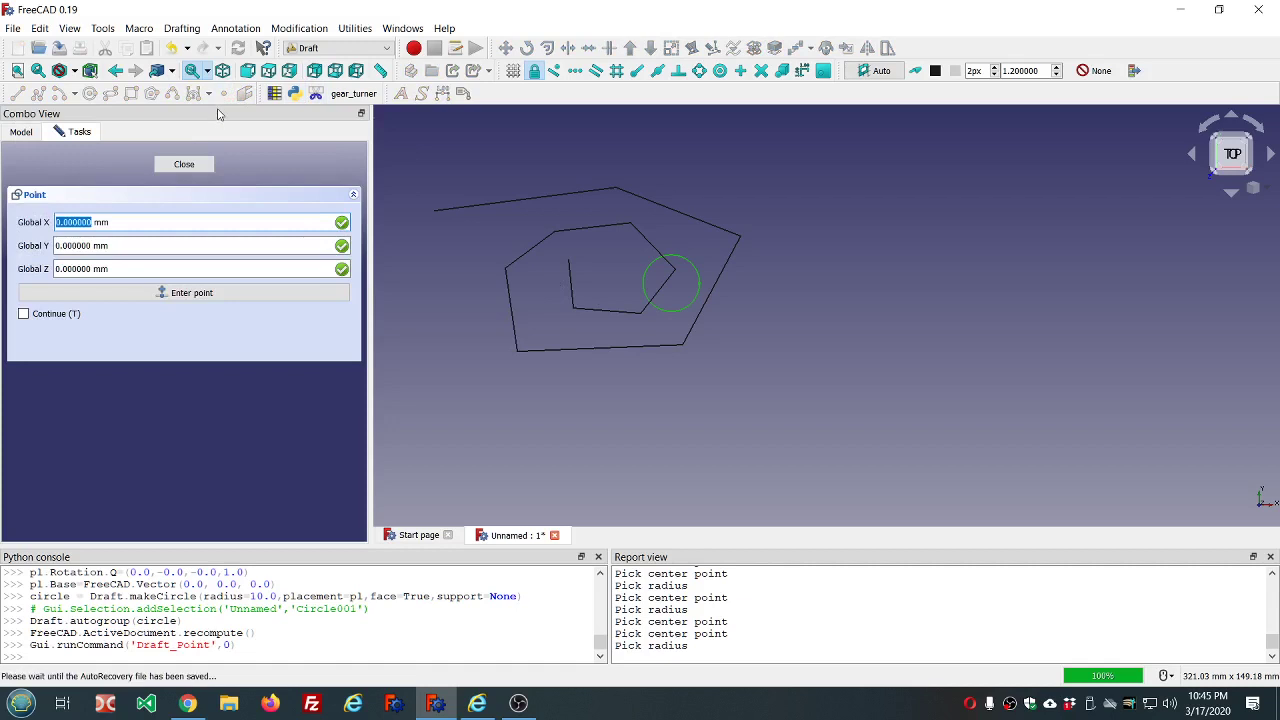
pyautogui.press('Escape')
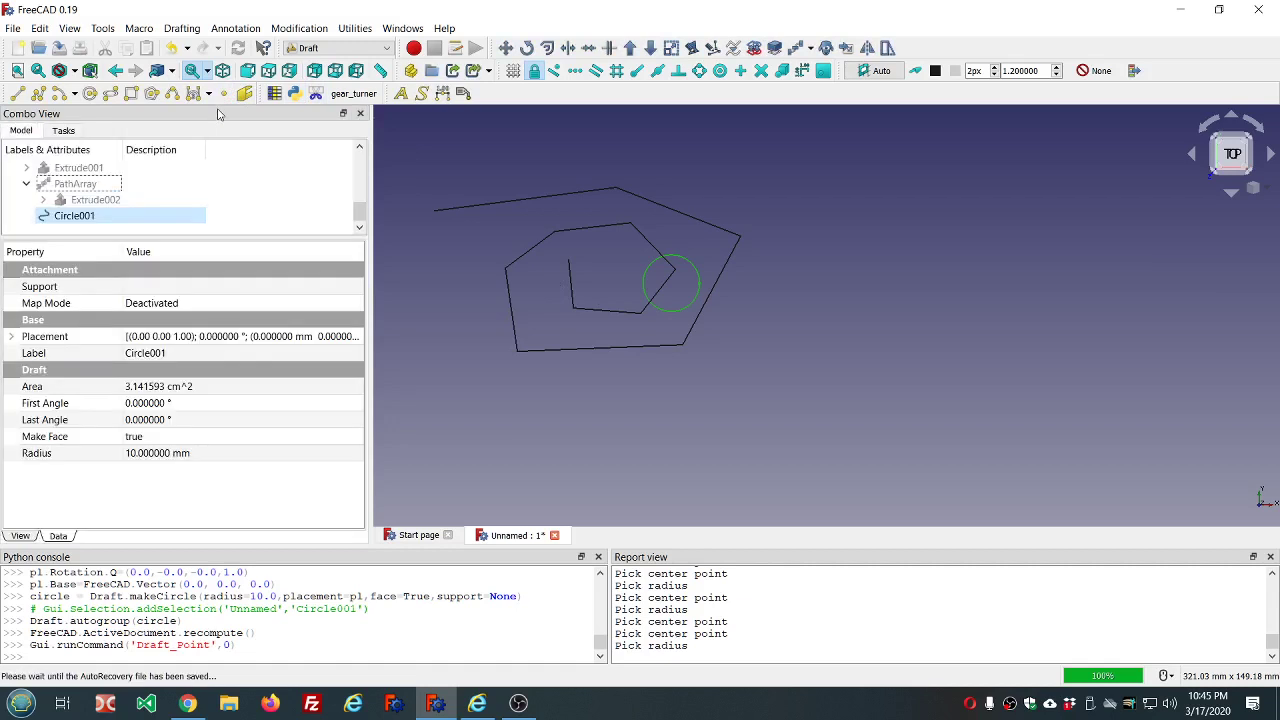
pyautogui.click(535, 74)
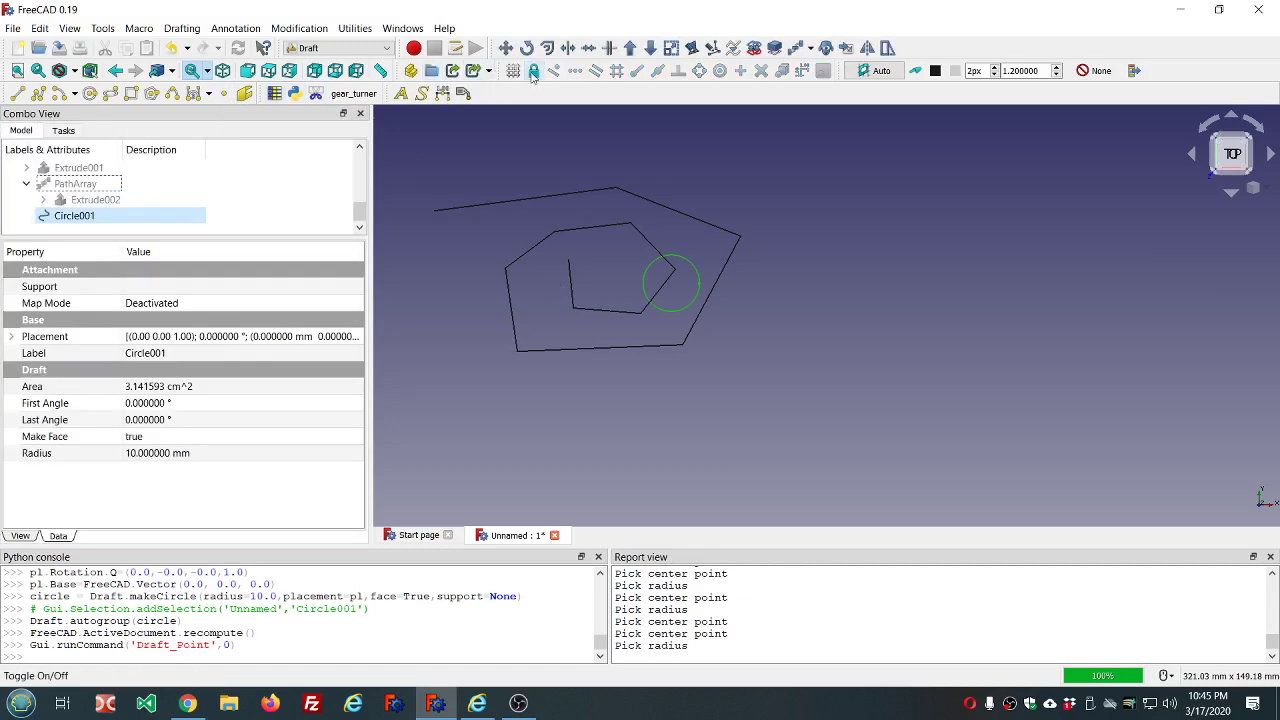
pyautogui.click(534, 73)
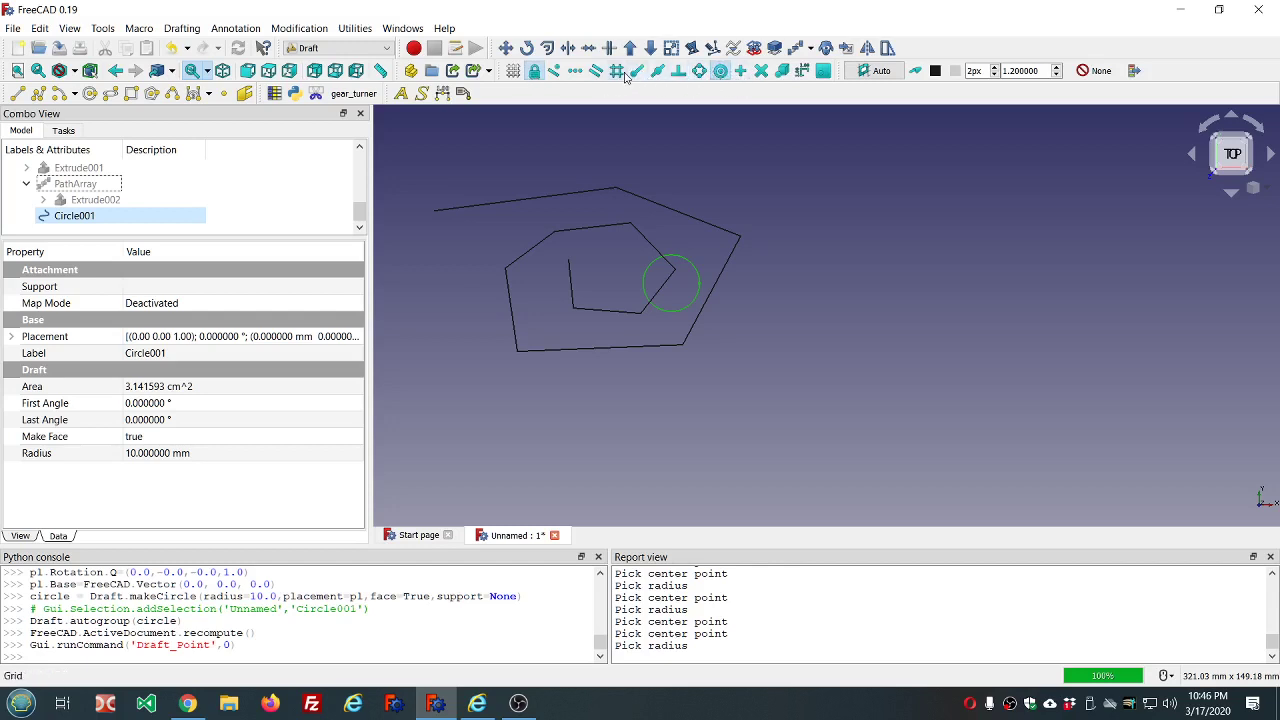
pyautogui.click(223, 93)
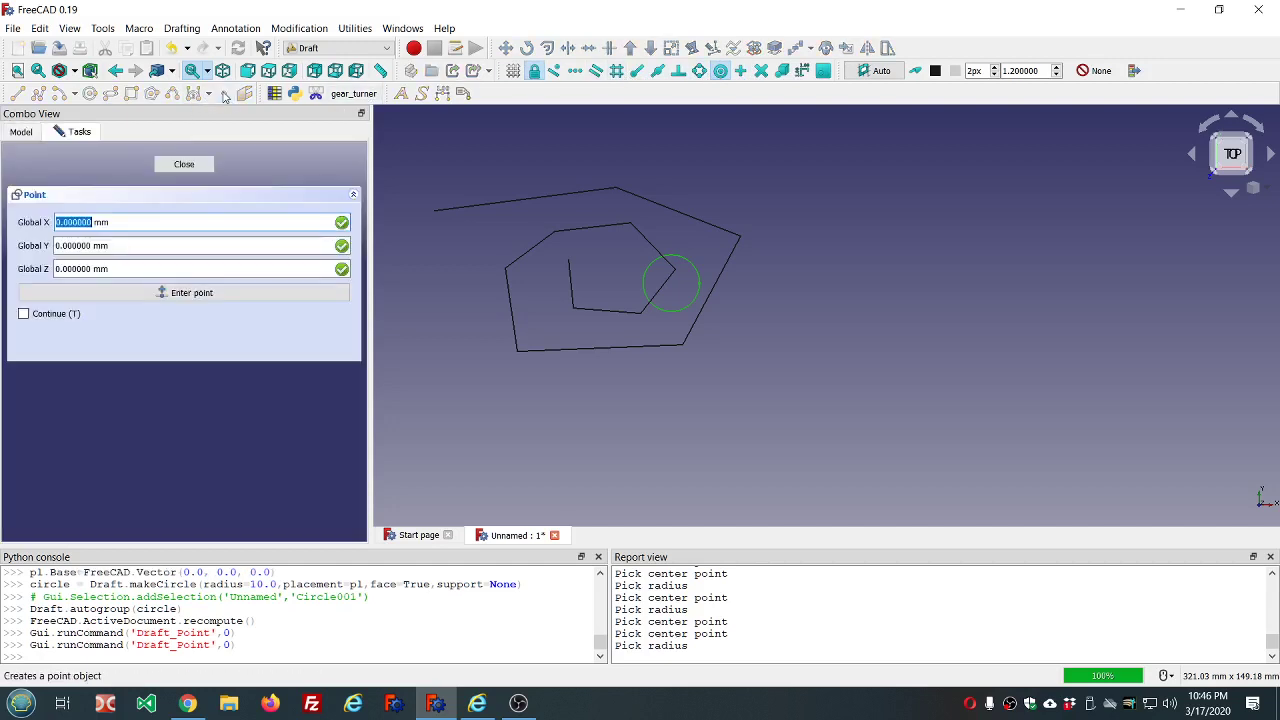
pyautogui.click(678, 253)
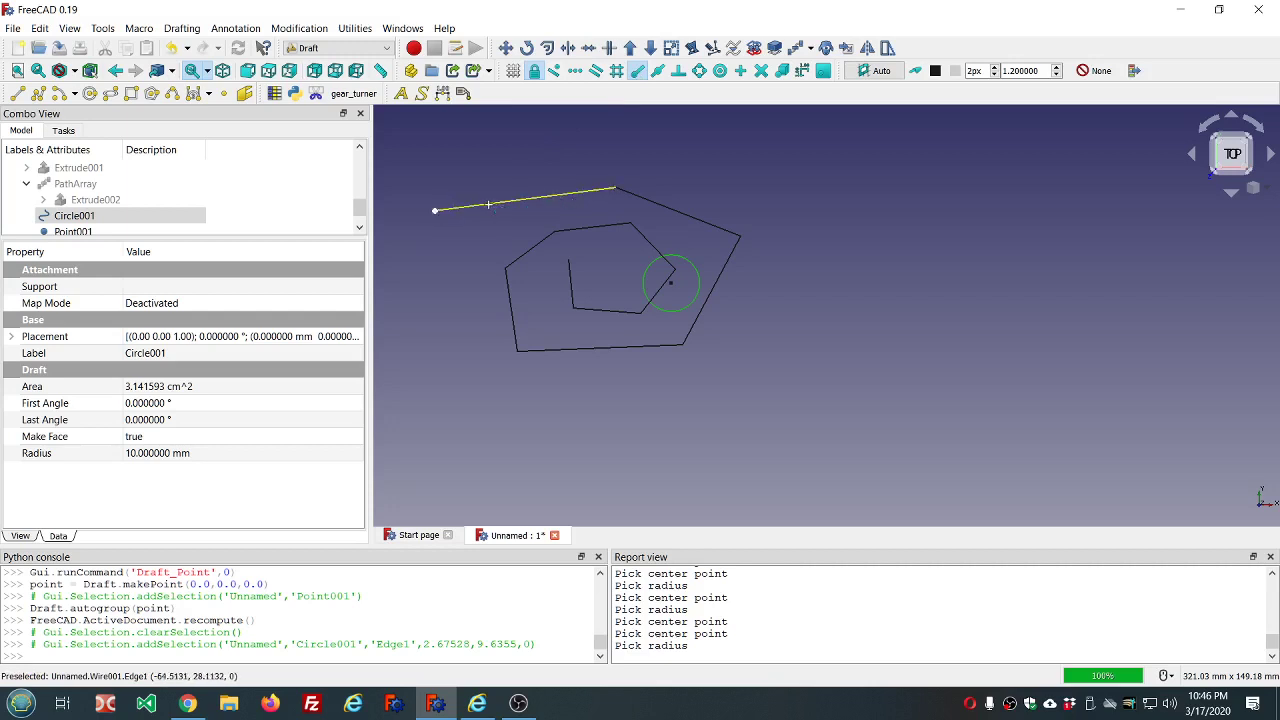
# Place a point with endpoint snapping at the corner between the wire's first and second edges.
pyautogui.click(594, 188)
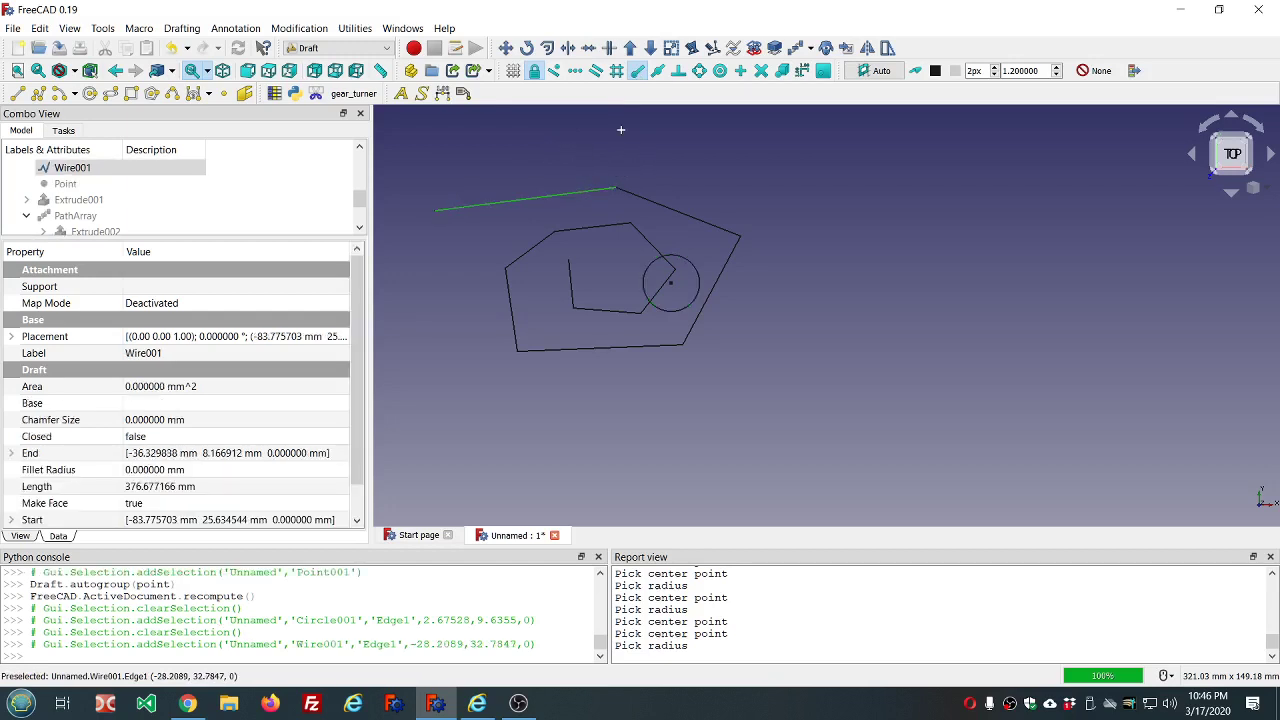
pyautogui.click(449, 159)
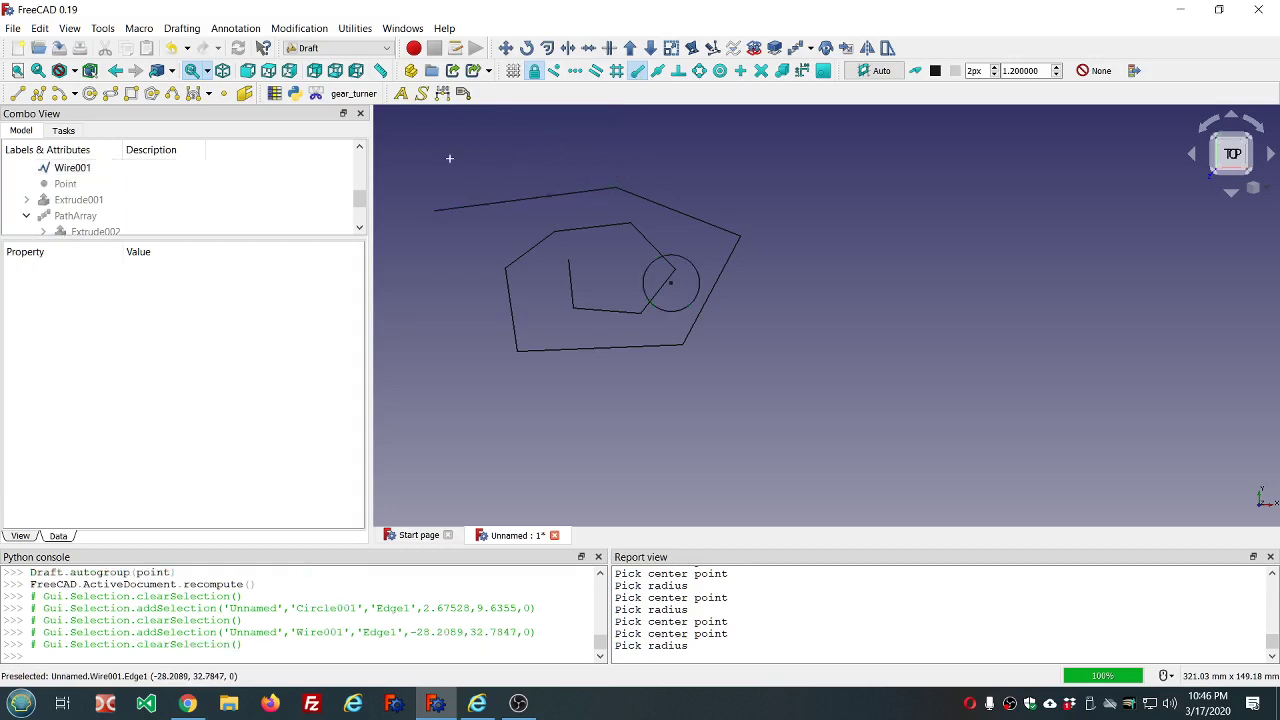
pyautogui.click(223, 94)
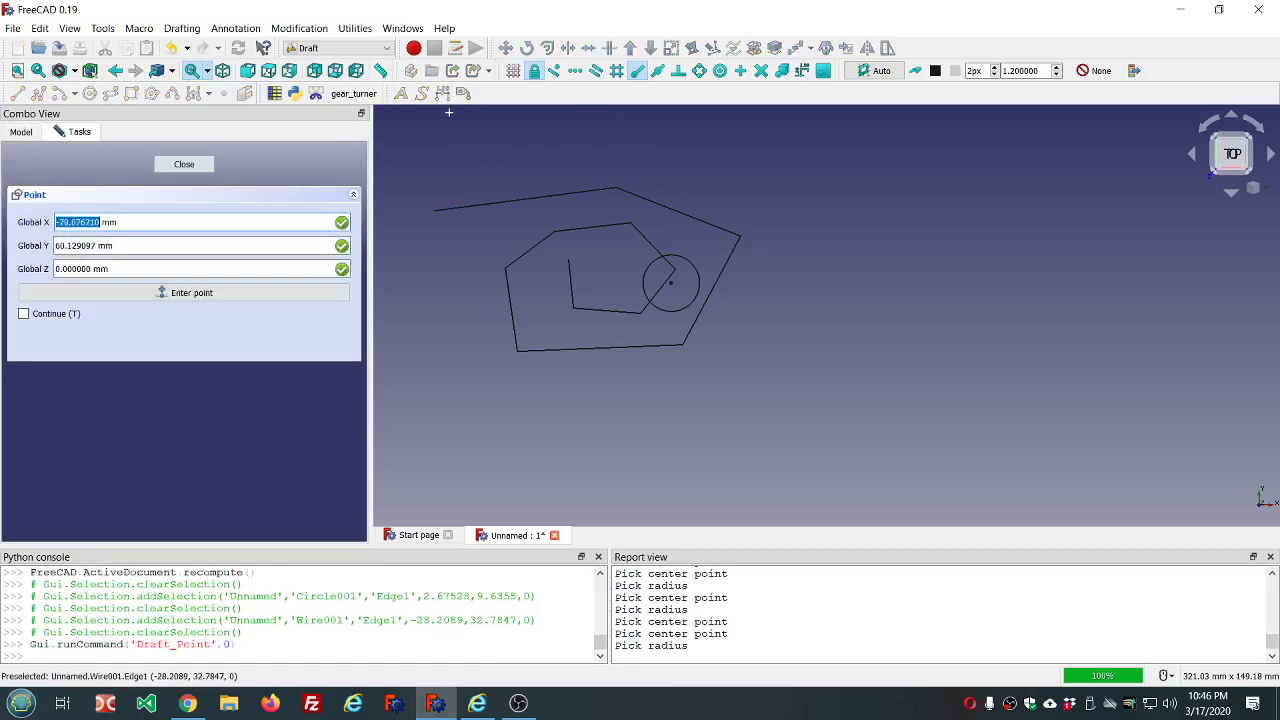
pyautogui.click(556, 192)
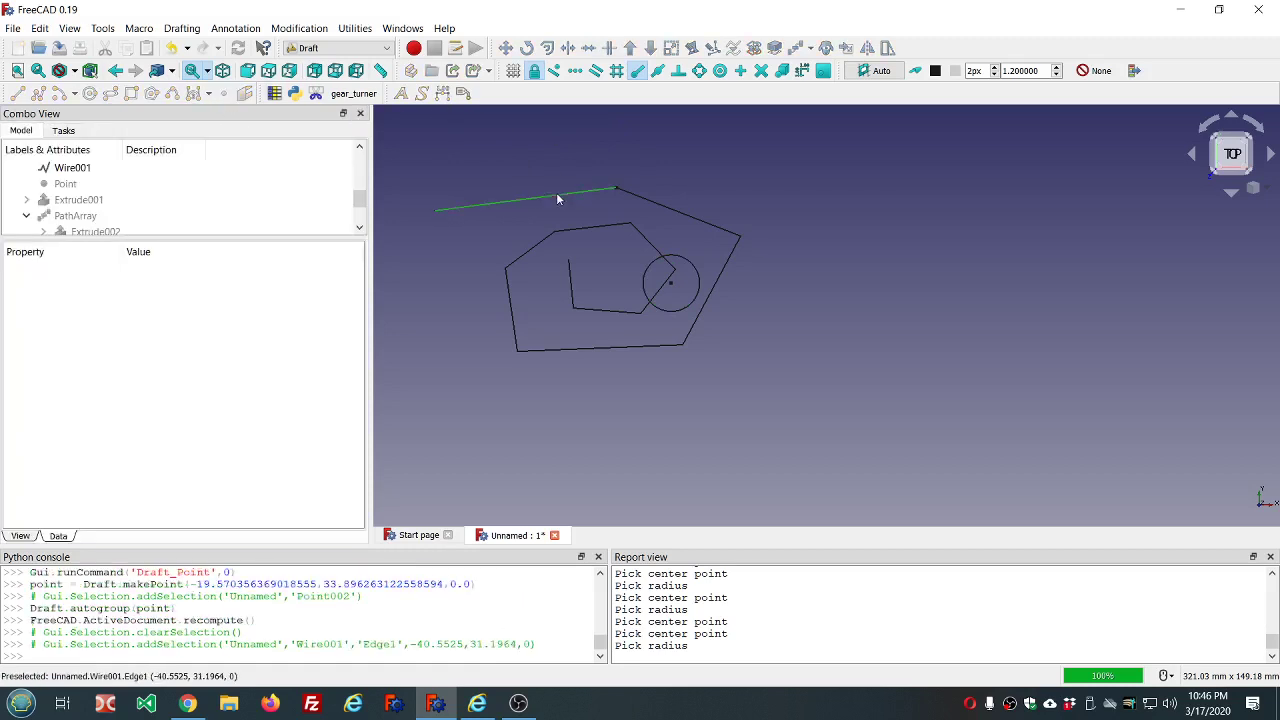
pyautogui.click(557, 192)
pyautogui.click(631, 166)
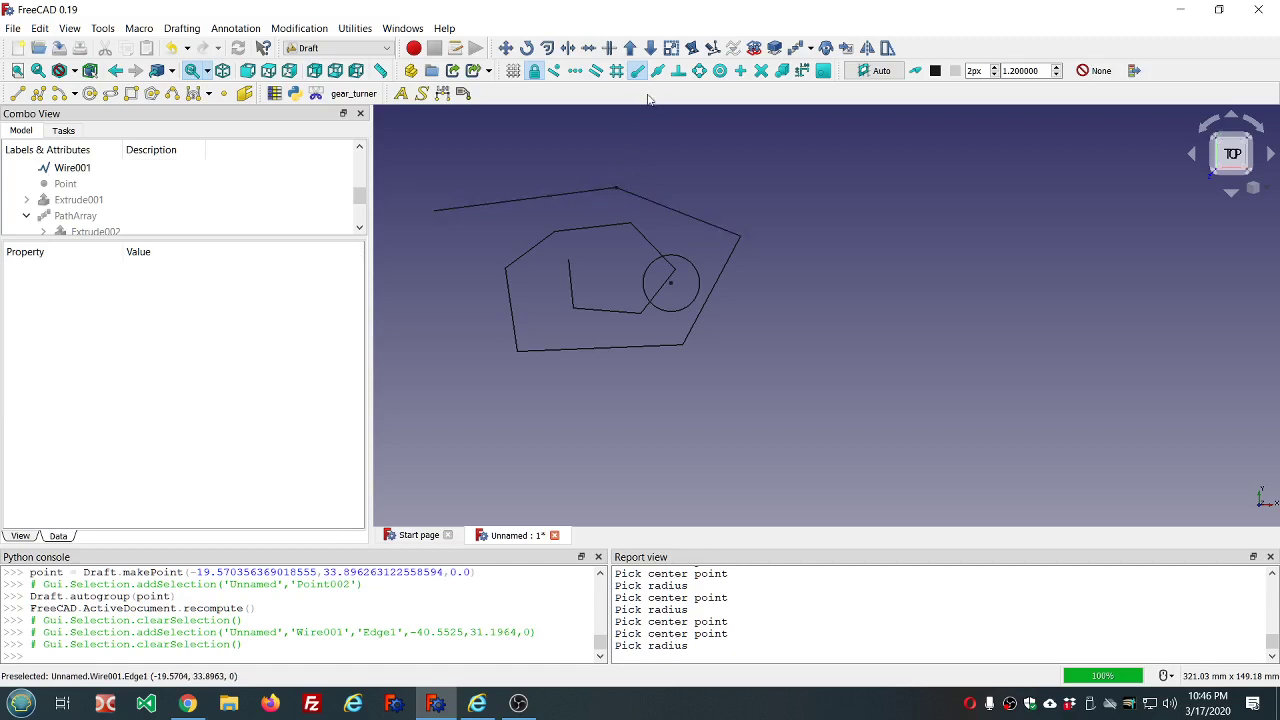
# Place a point with endpoint snapping at the inner free end of the spiral wire.
pyautogui.click(570, 280)
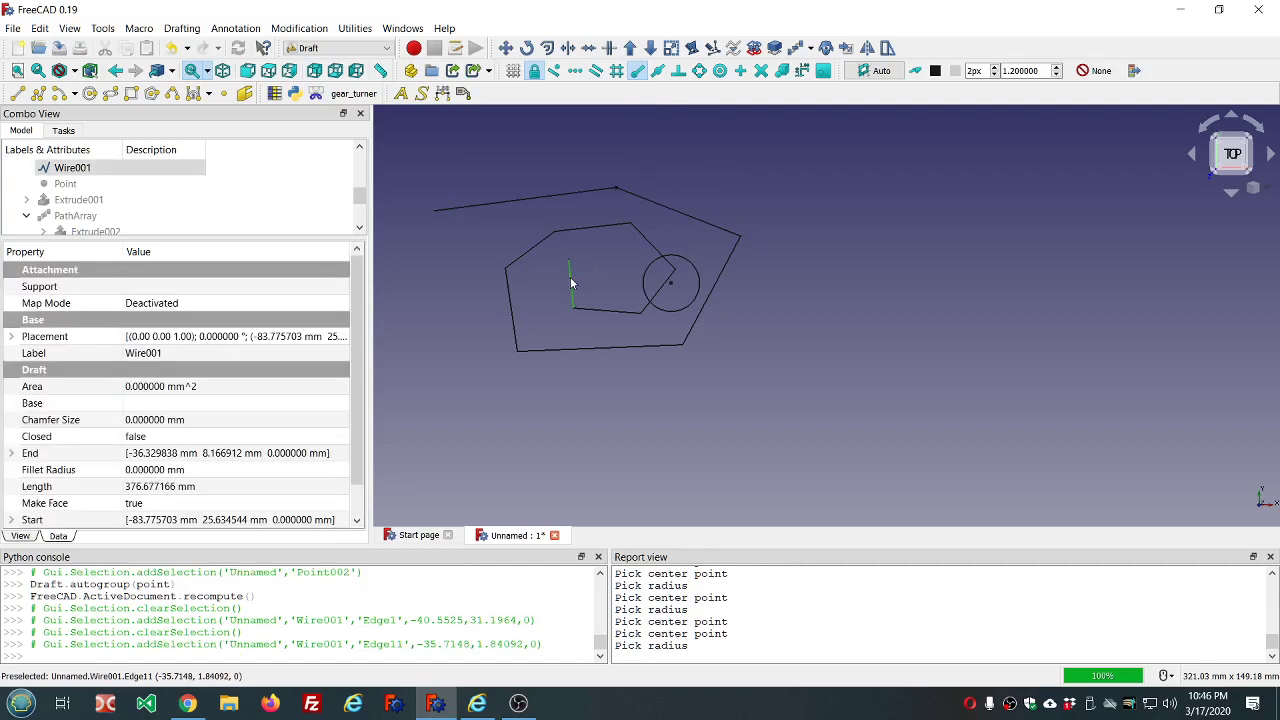
pyautogui.click(510, 163)
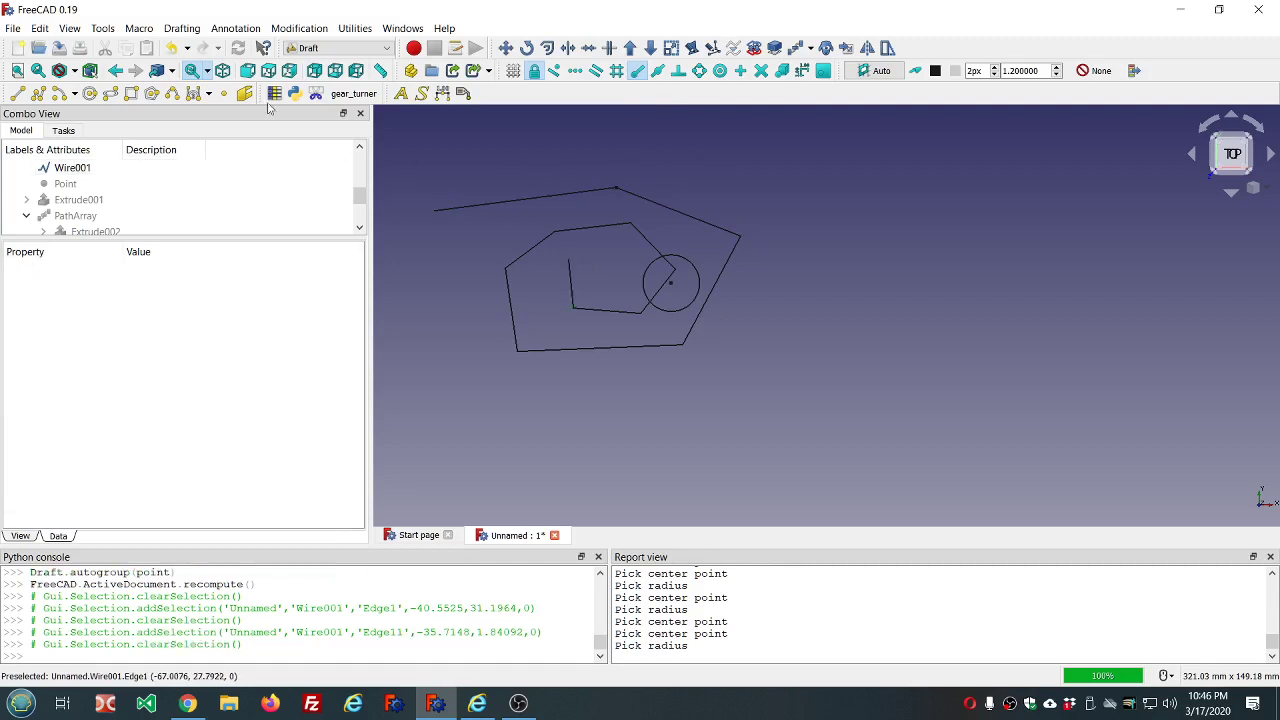
pyautogui.click(223, 93)
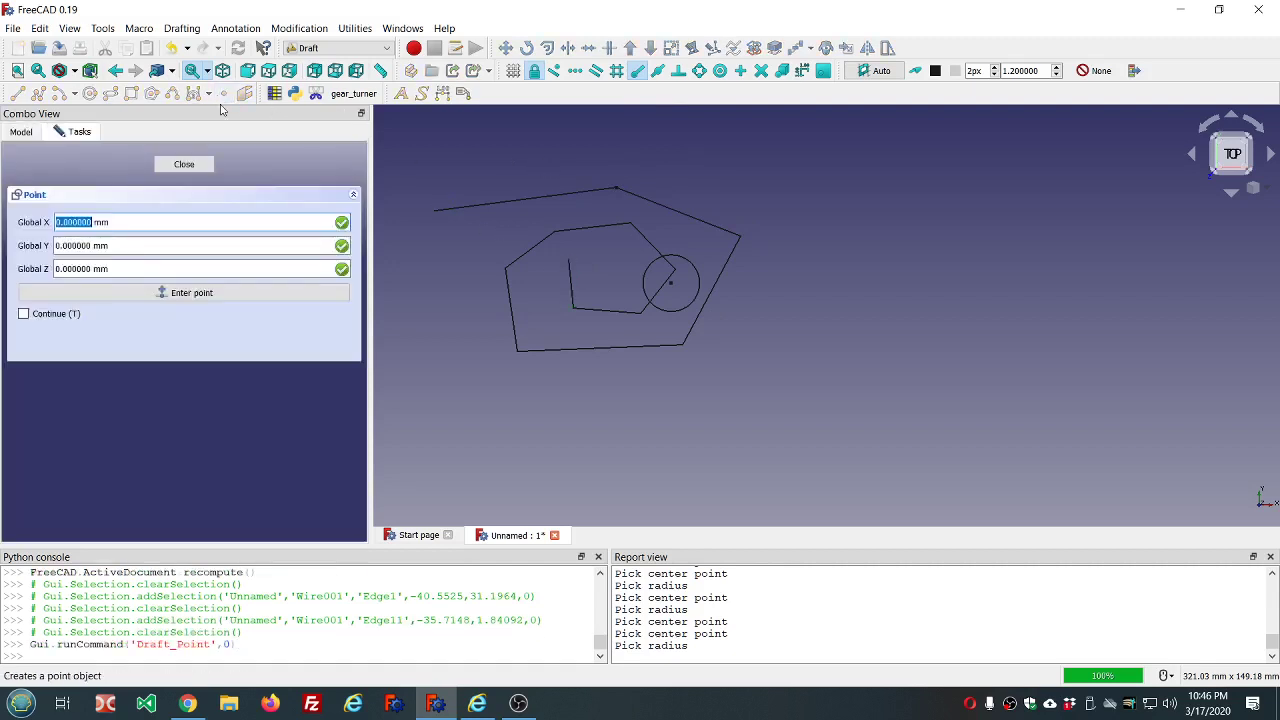
pyautogui.click(569, 280)
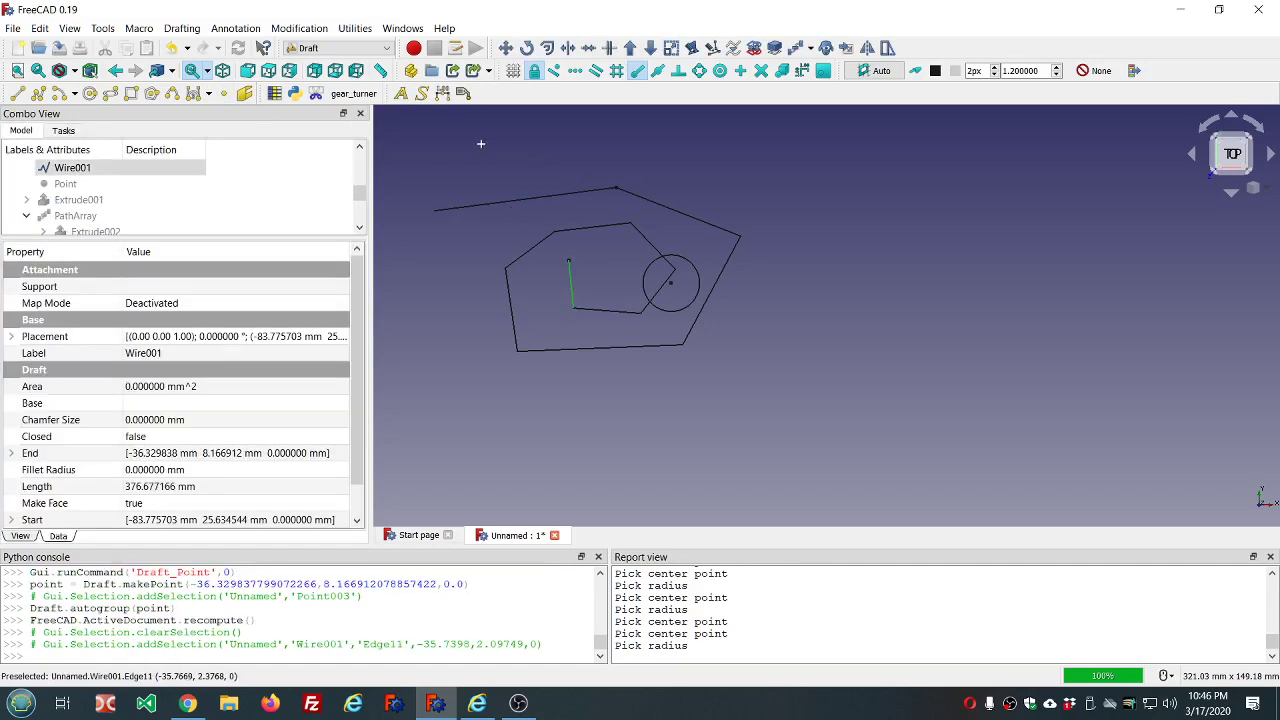
pyautogui.rightClick(480, 143)
pyautogui.click(445, 139)
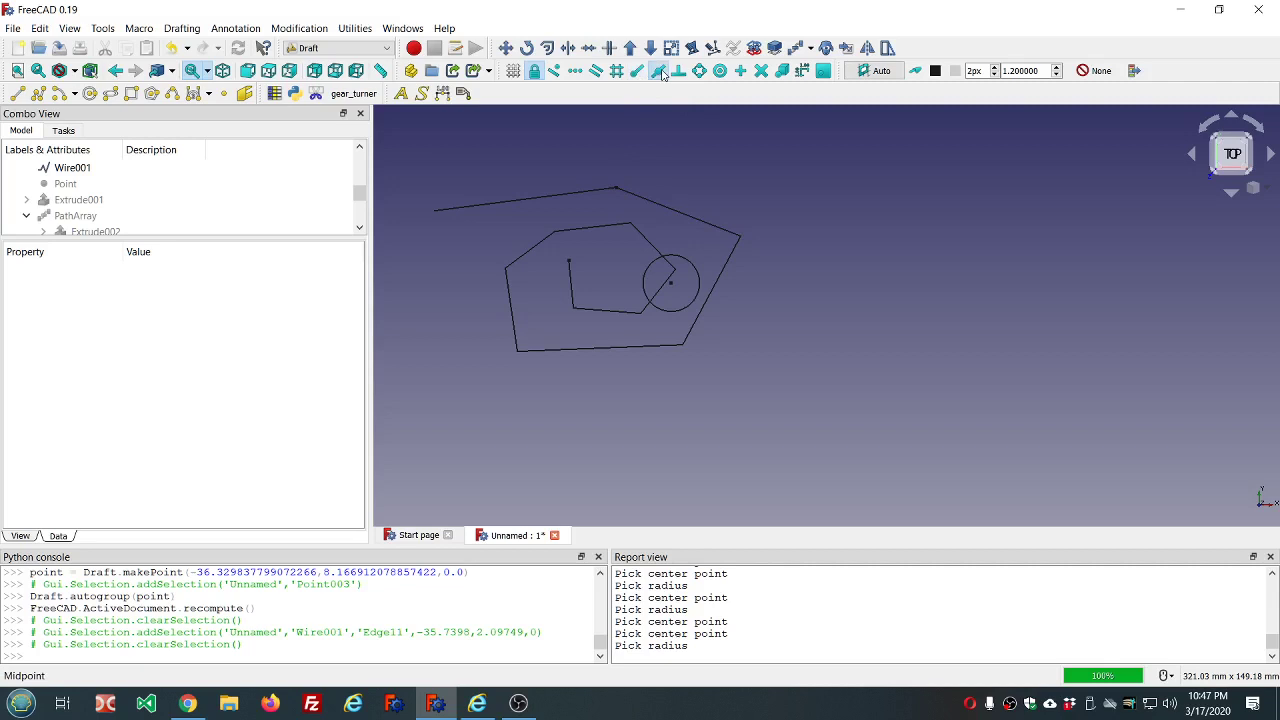
# Place a point at the middle of the wire's second edge using midpoint snapping.
pyautogui.click(224, 93)
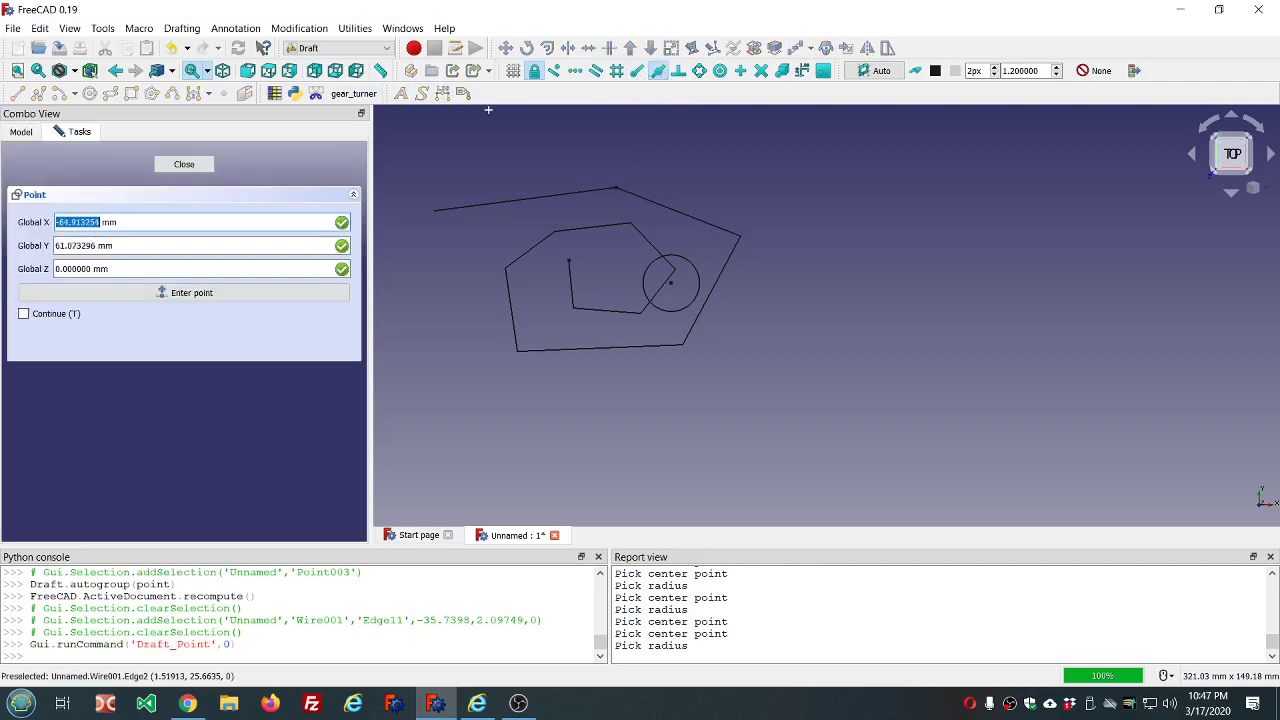
pyautogui.click(690, 214)
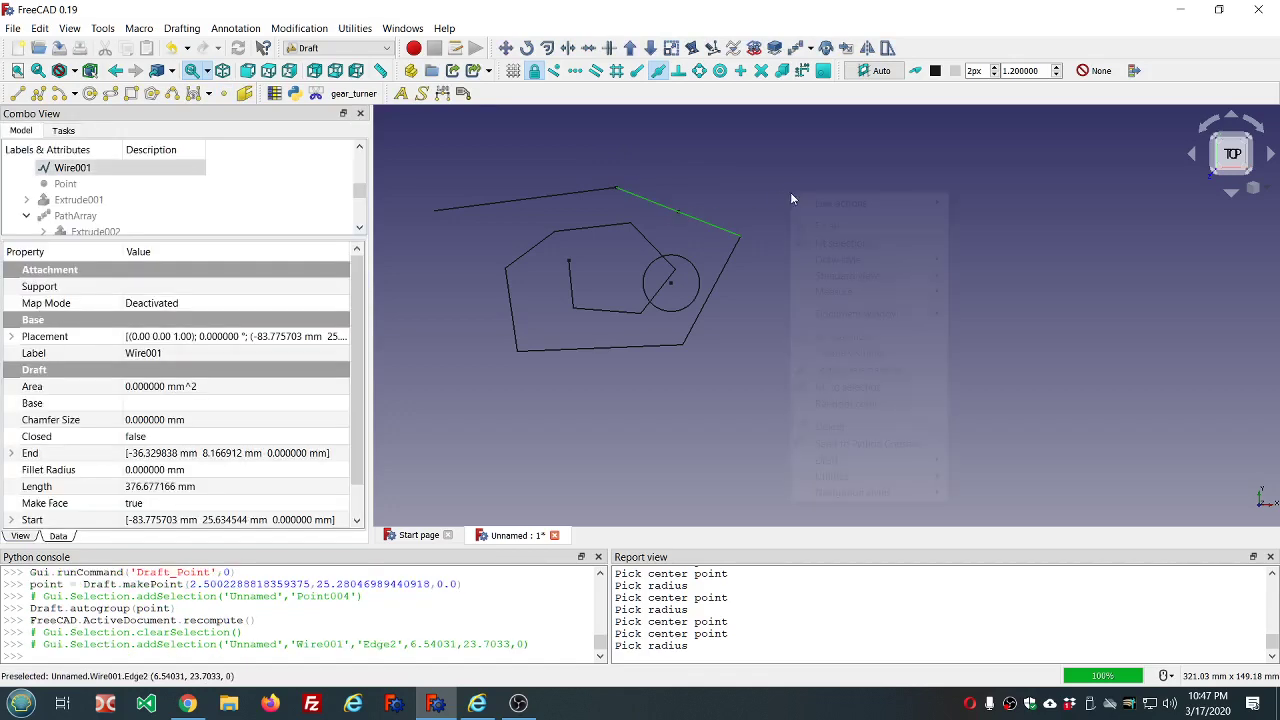
pyautogui.click(763, 176)
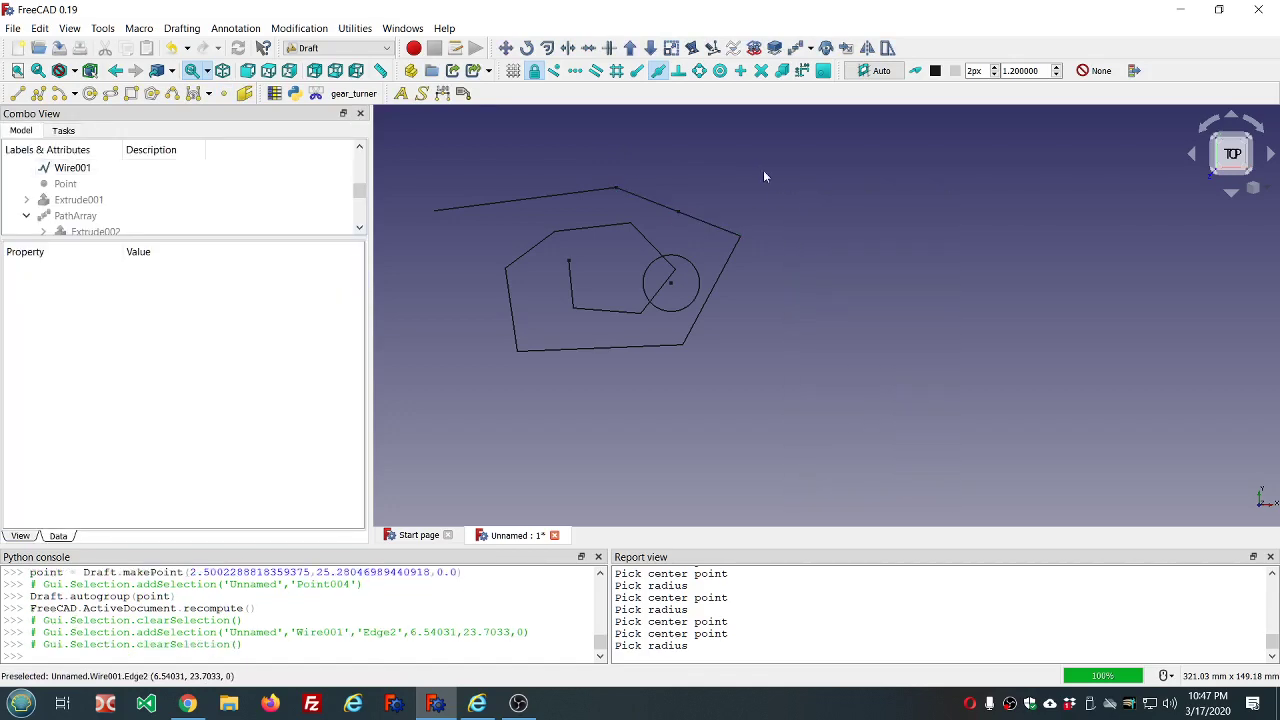
# Switch to the Part workbench with snapping still on and check how the wire's edges react to the pointer.
pyautogui.click(387, 48)
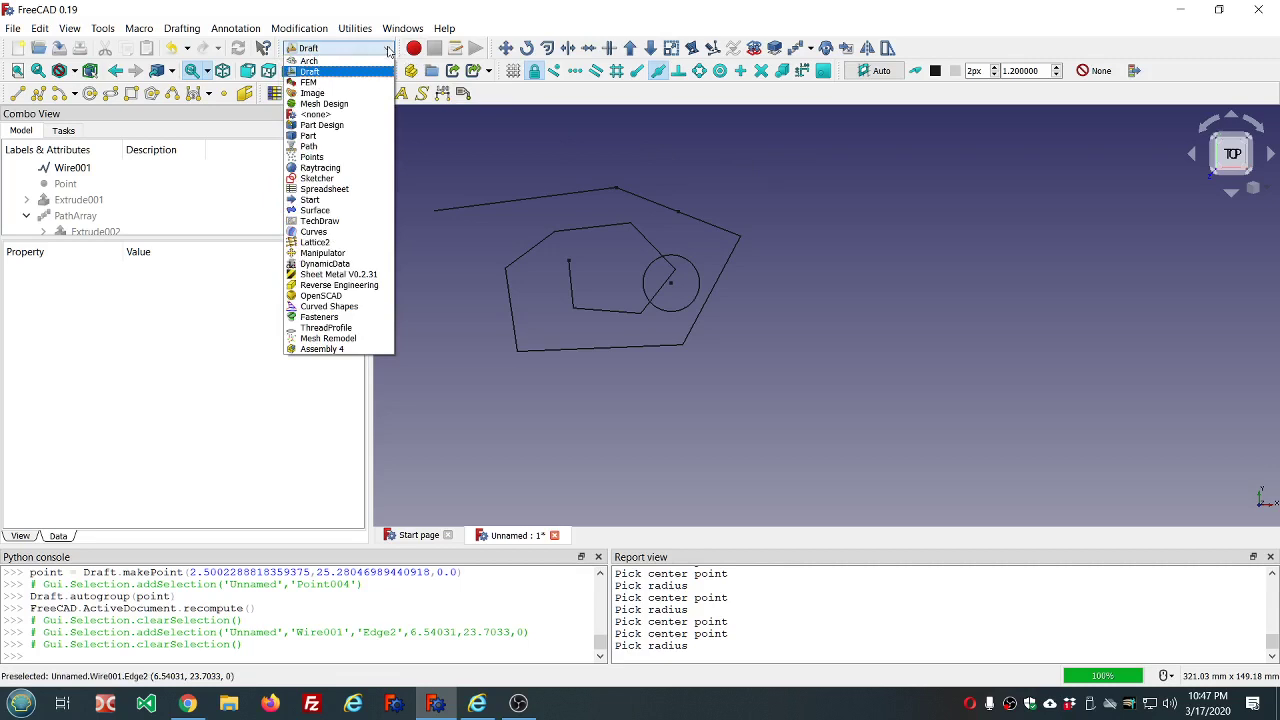
pyautogui.click(320, 136)
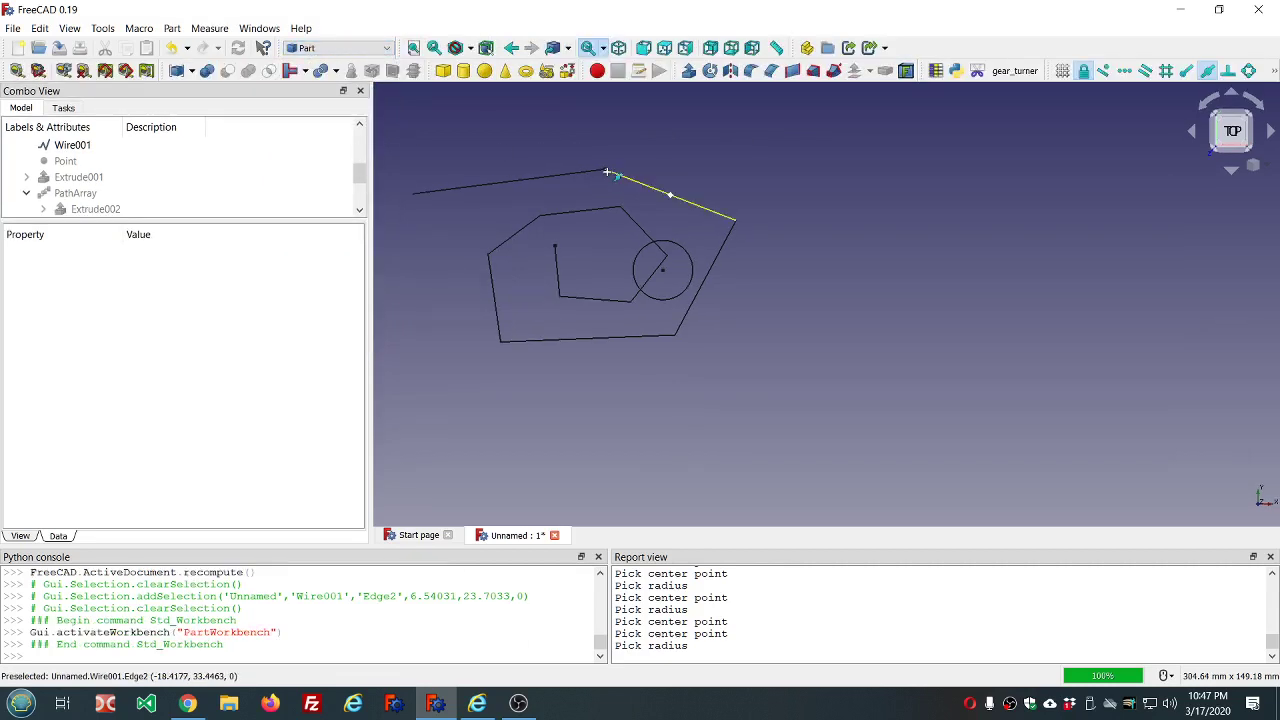
pyautogui.rightClick(686, 140)
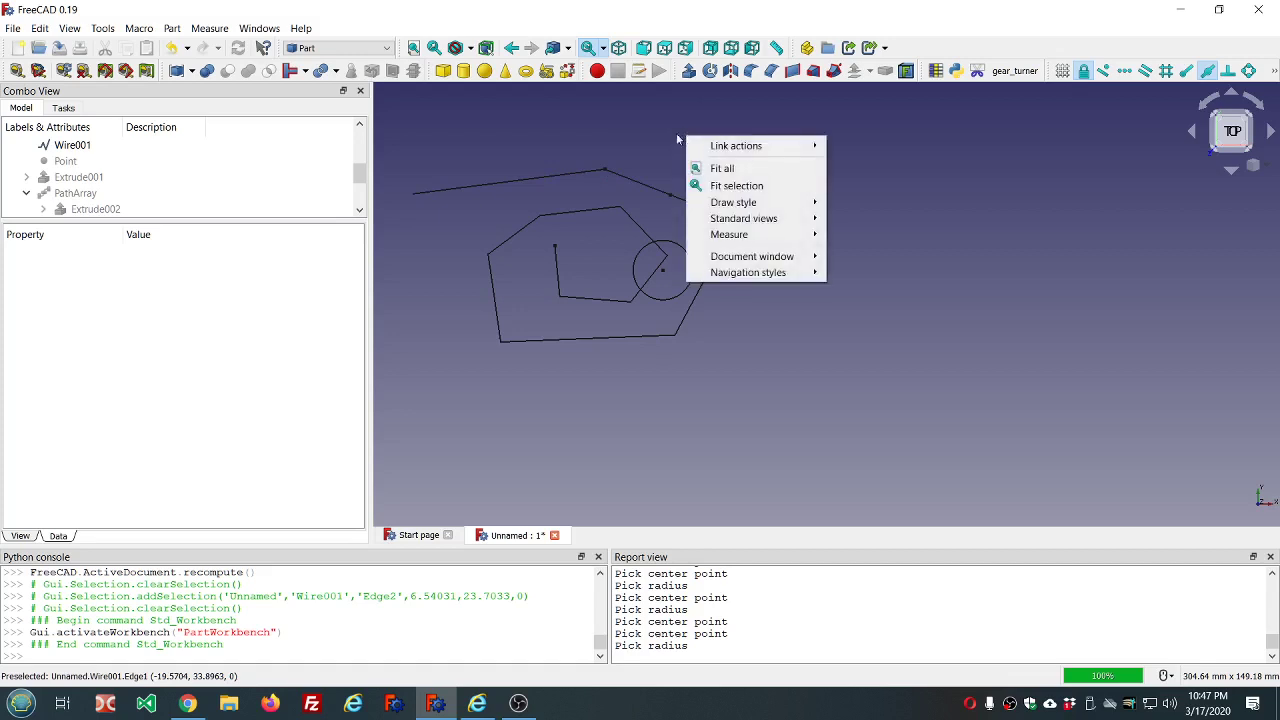
pyautogui.click(667, 127)
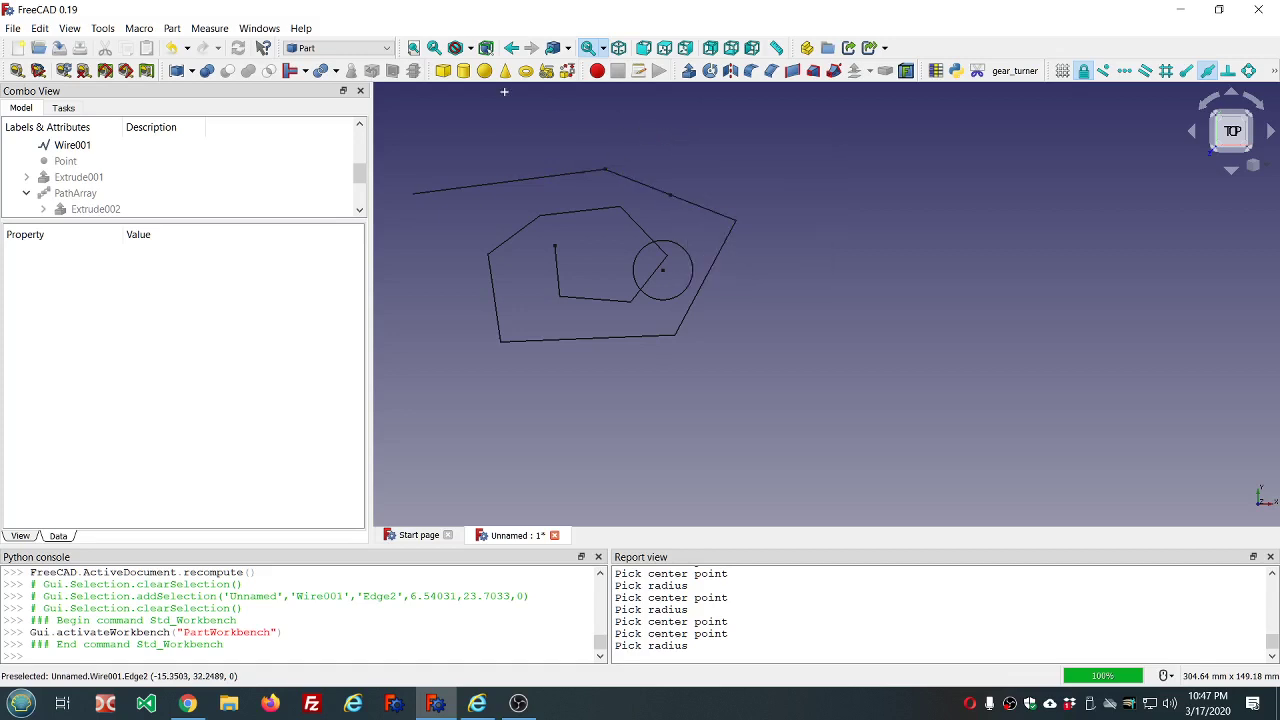
# Turn snapping off in the Draft workbench and check the wire's edges again in the Part workbench.
pyautogui.click(345, 48)
pyautogui.click(315, 71)
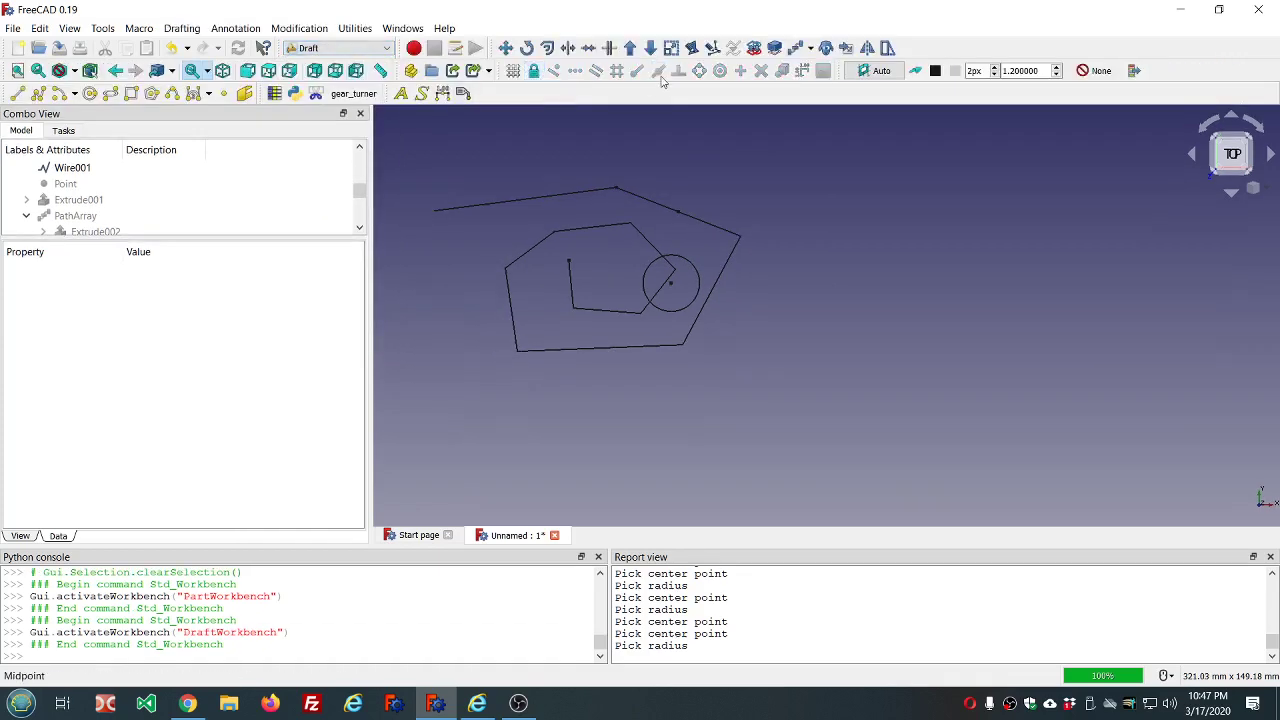
pyautogui.click(394, 50)
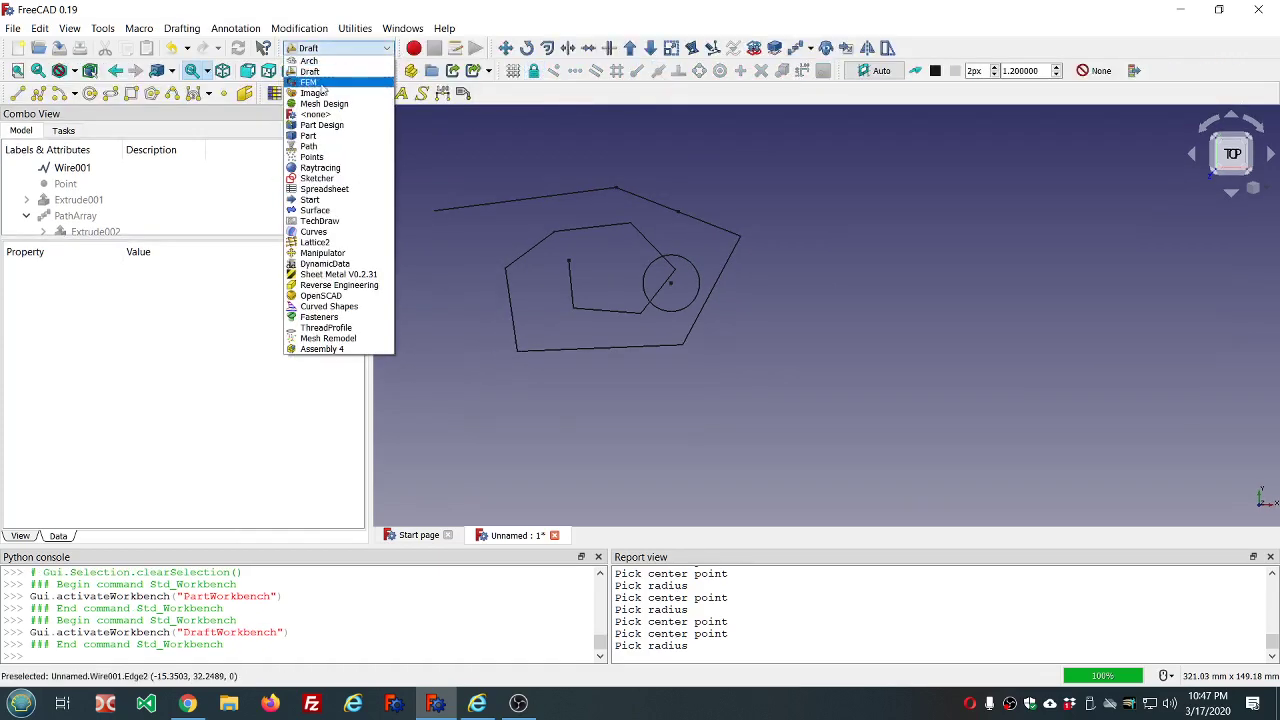
pyautogui.click(316, 136)
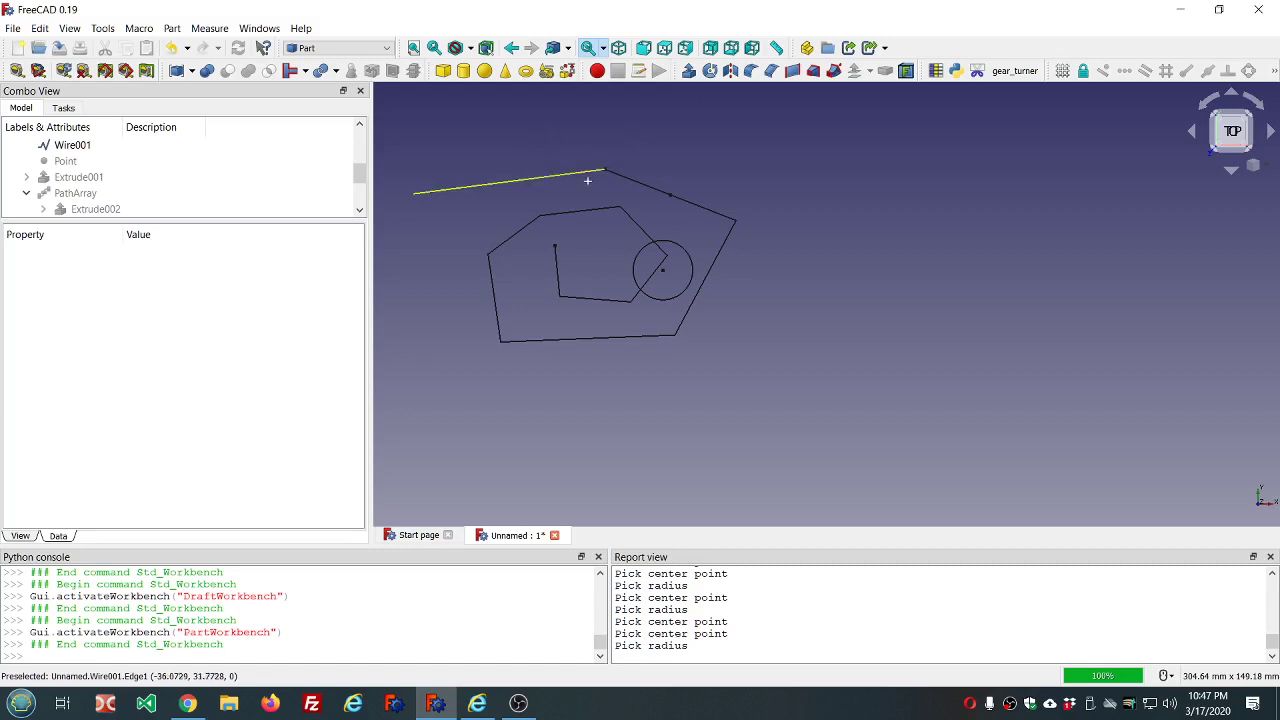
pyautogui.scroll(-2, 689, 170)
pyautogui.scroll(-2, 689, 170)
pyautogui.scroll(3, 609, 162)
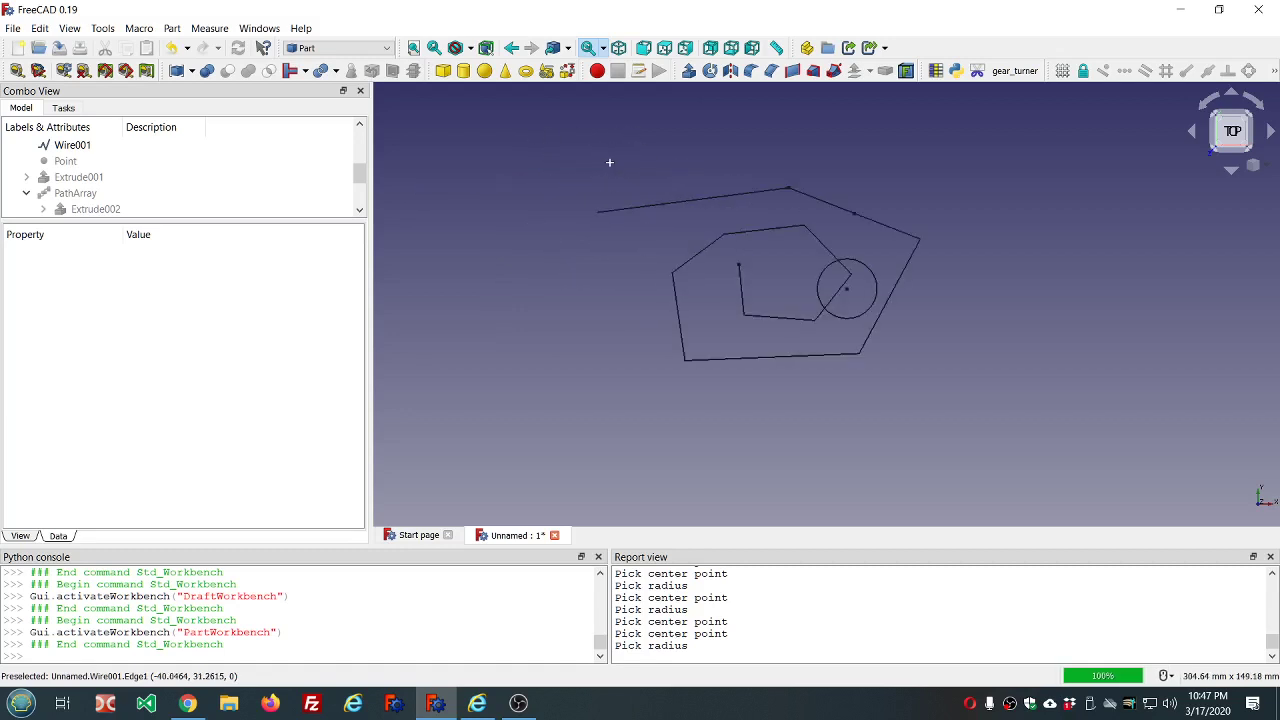
# Return to the Draft workbench and test the Point tool with snapping switched off.
pyautogui.click(389, 48)
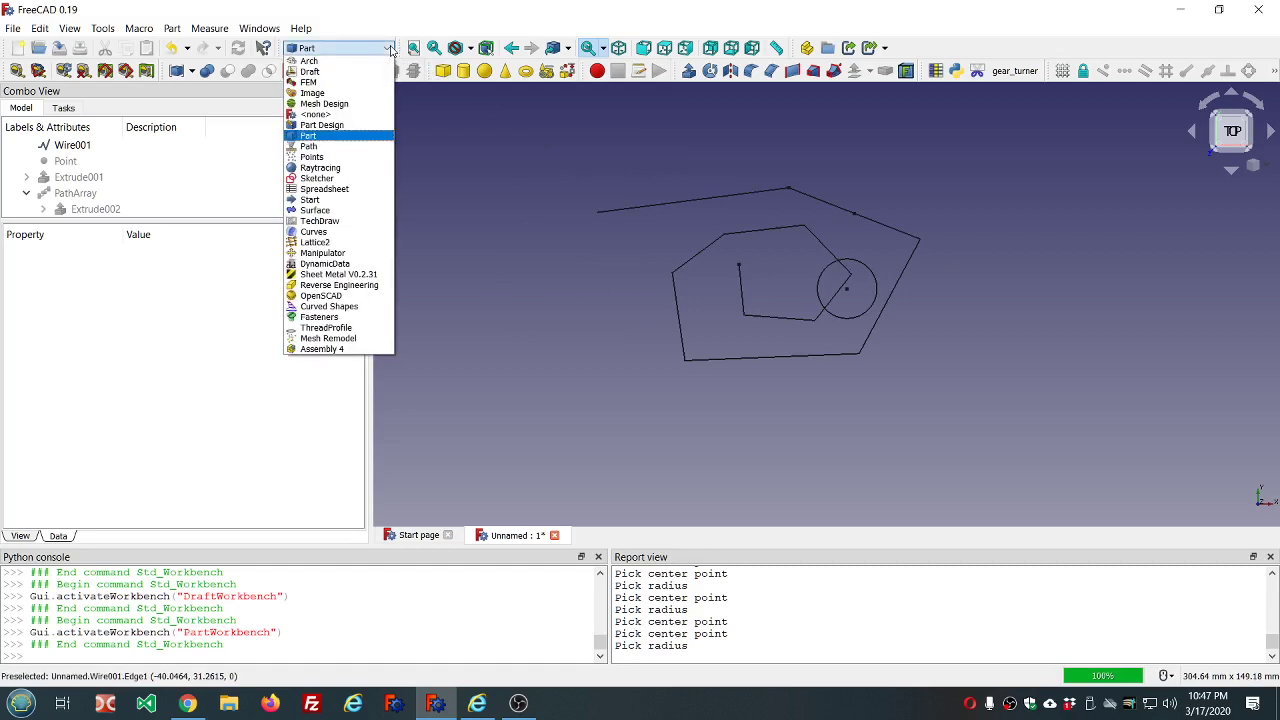
pyautogui.click(333, 72)
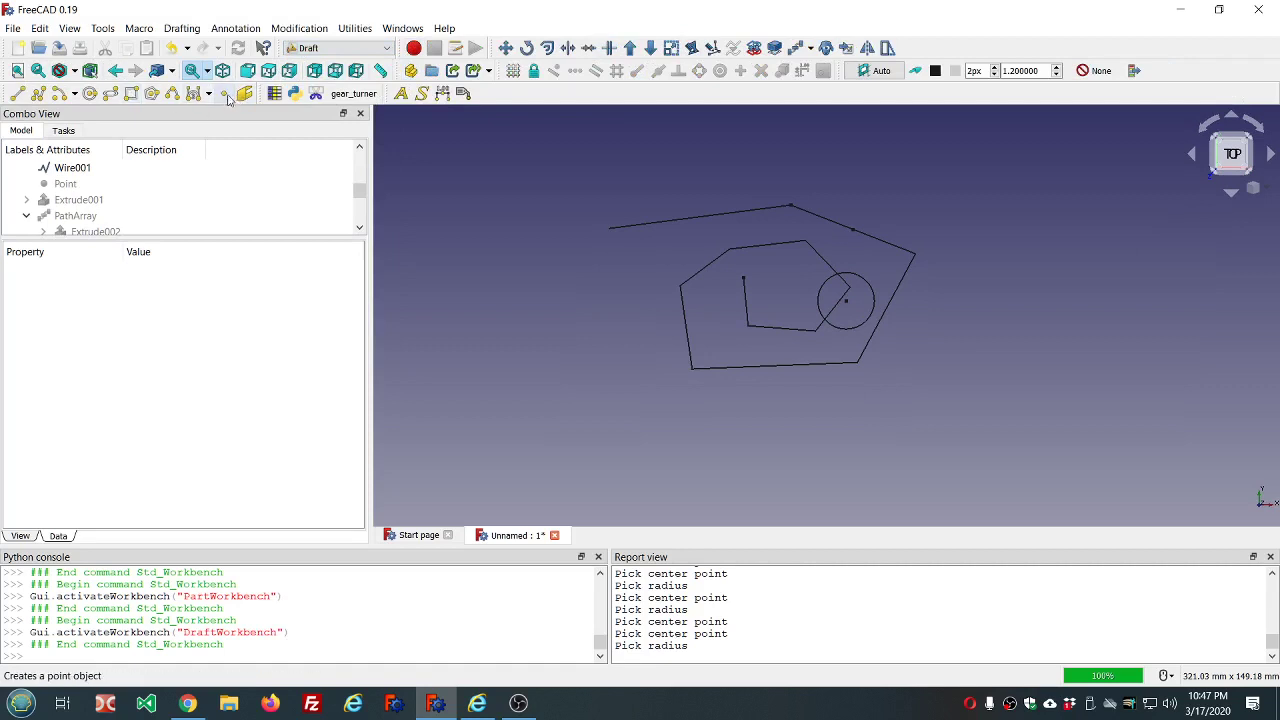
pyautogui.click(536, 72)
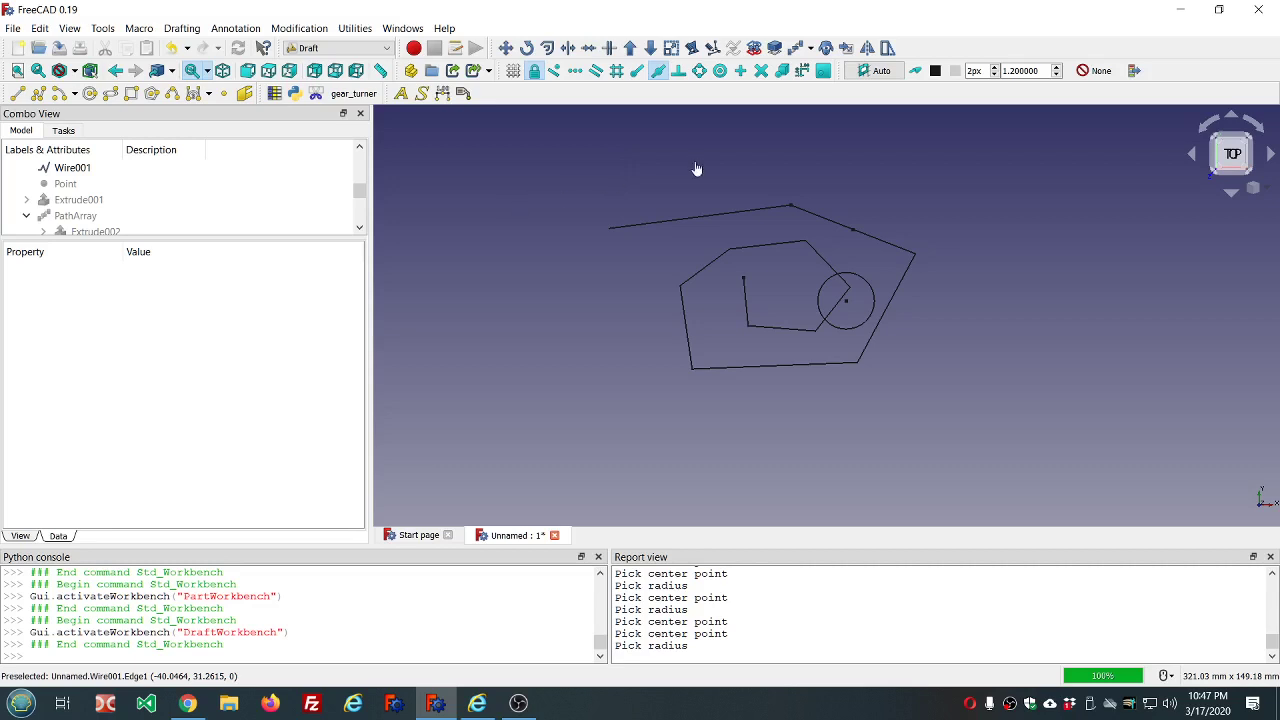
pyautogui.click(534, 70)
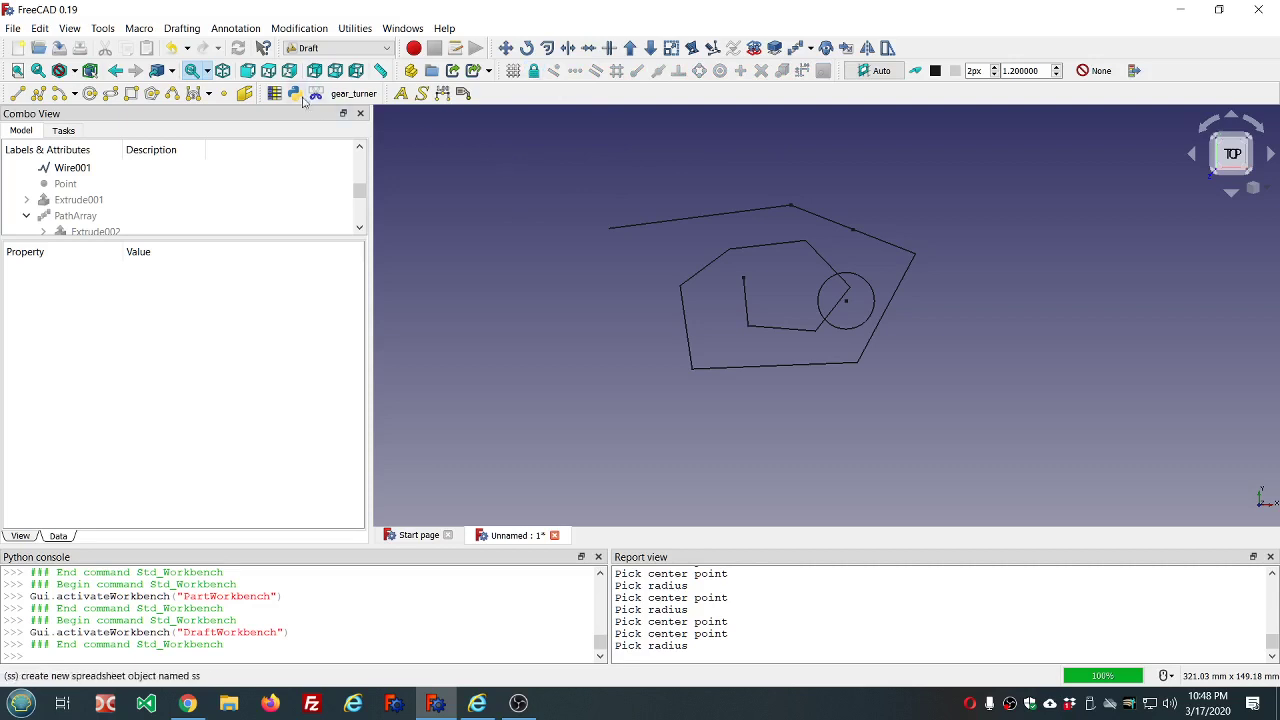
pyautogui.click(223, 93)
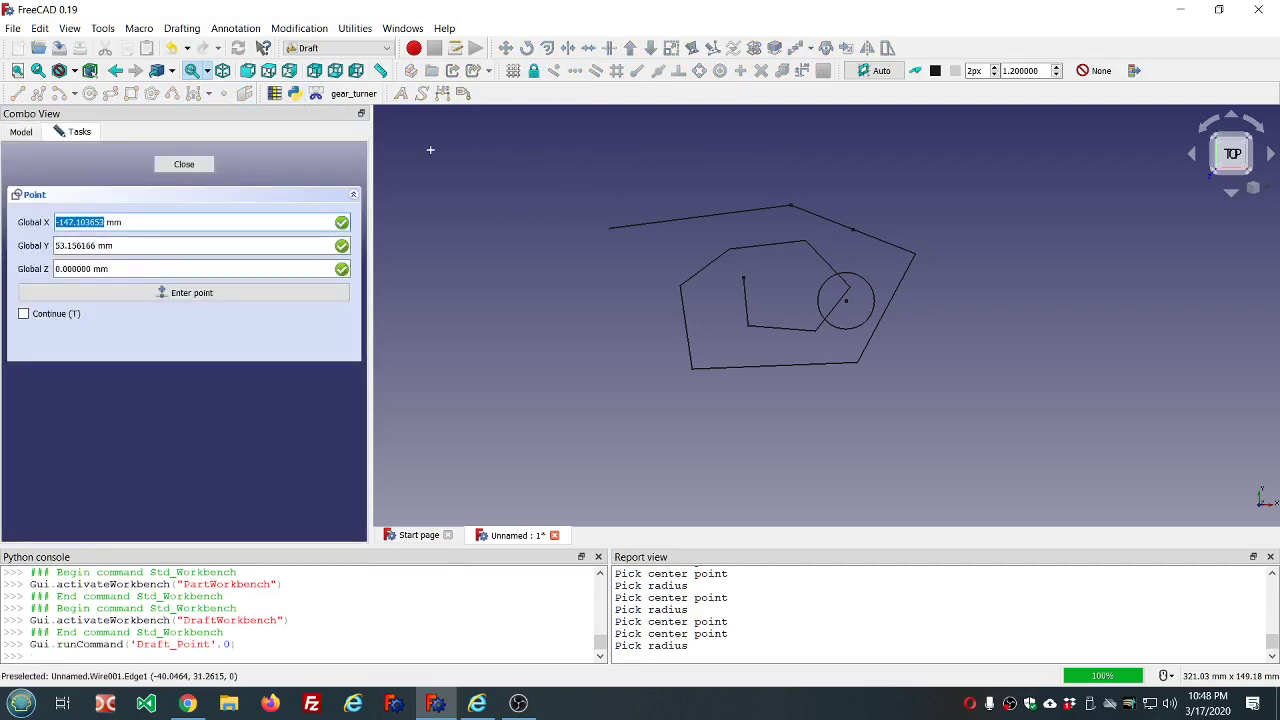
pyautogui.press('Escape')
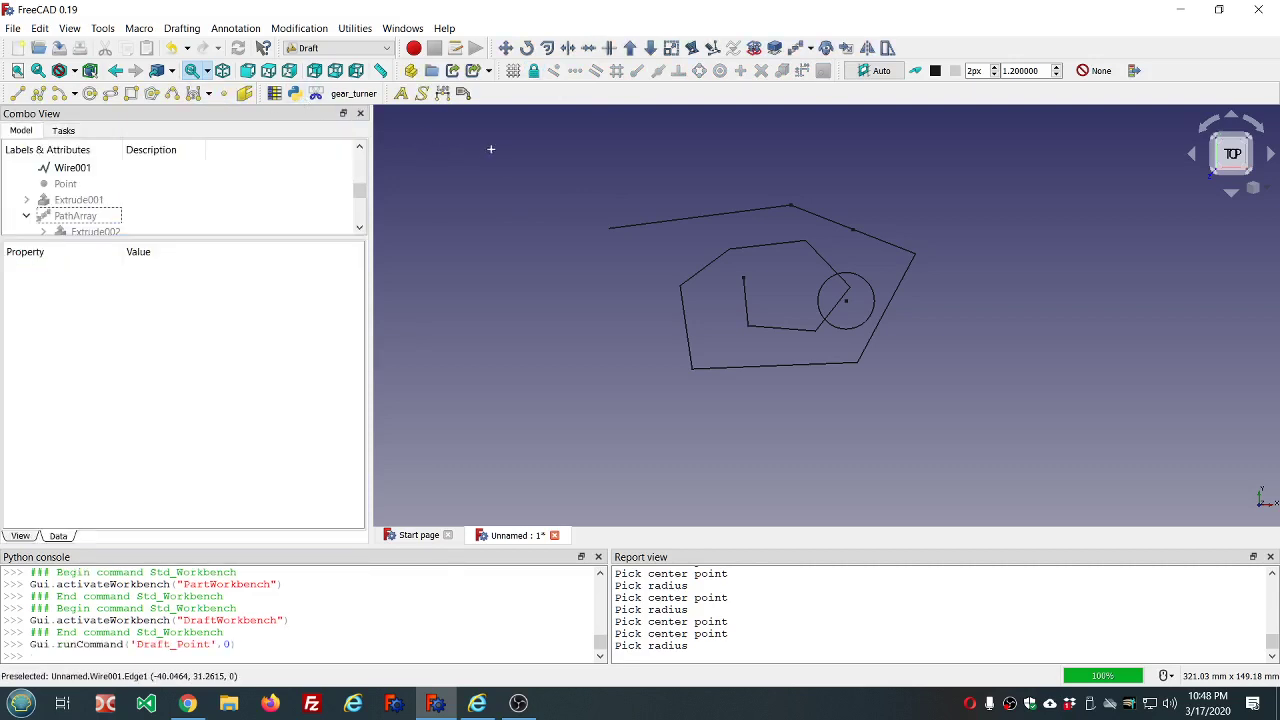
# Turn snapping on with the midpoint mode and check the snap settings in the Part workbench.
pyautogui.click(658, 70)
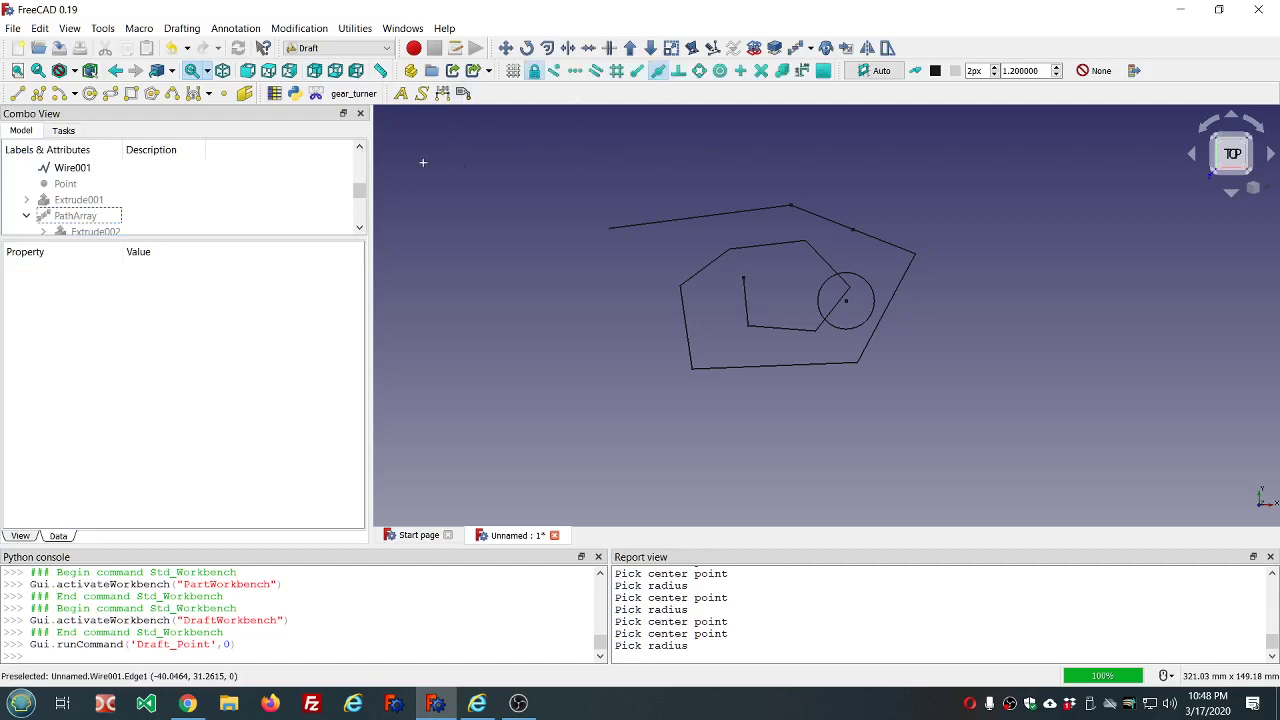
pyautogui.click(338, 48)
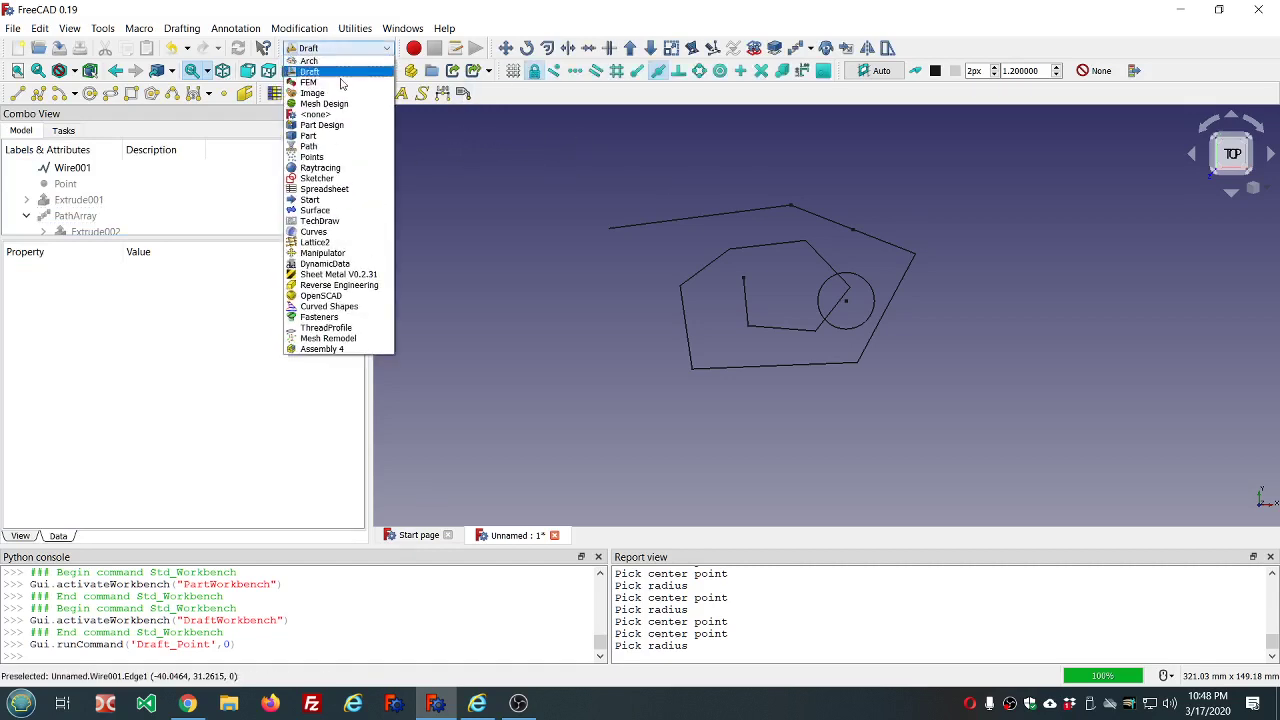
pyautogui.click(340, 136)
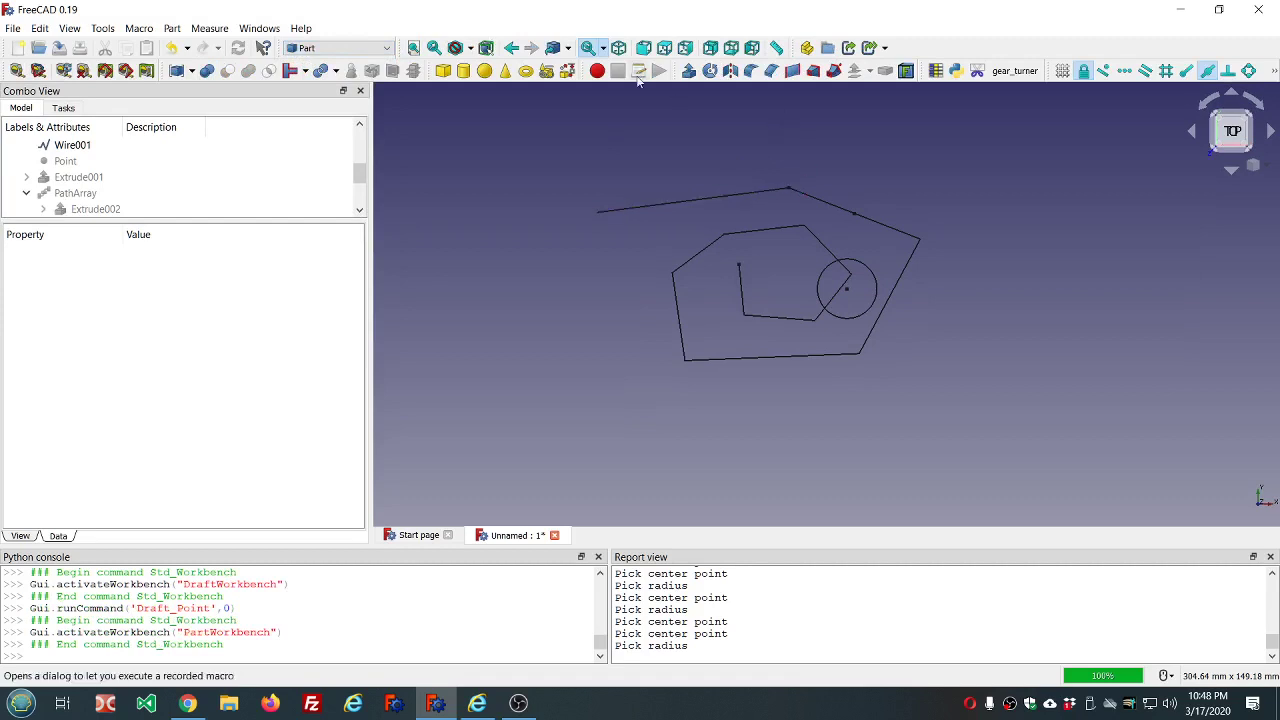
# Return to the Draft workbench to turn snapping off, and check the wire's vertex in the Part workbench.
pyautogui.click(345, 48)
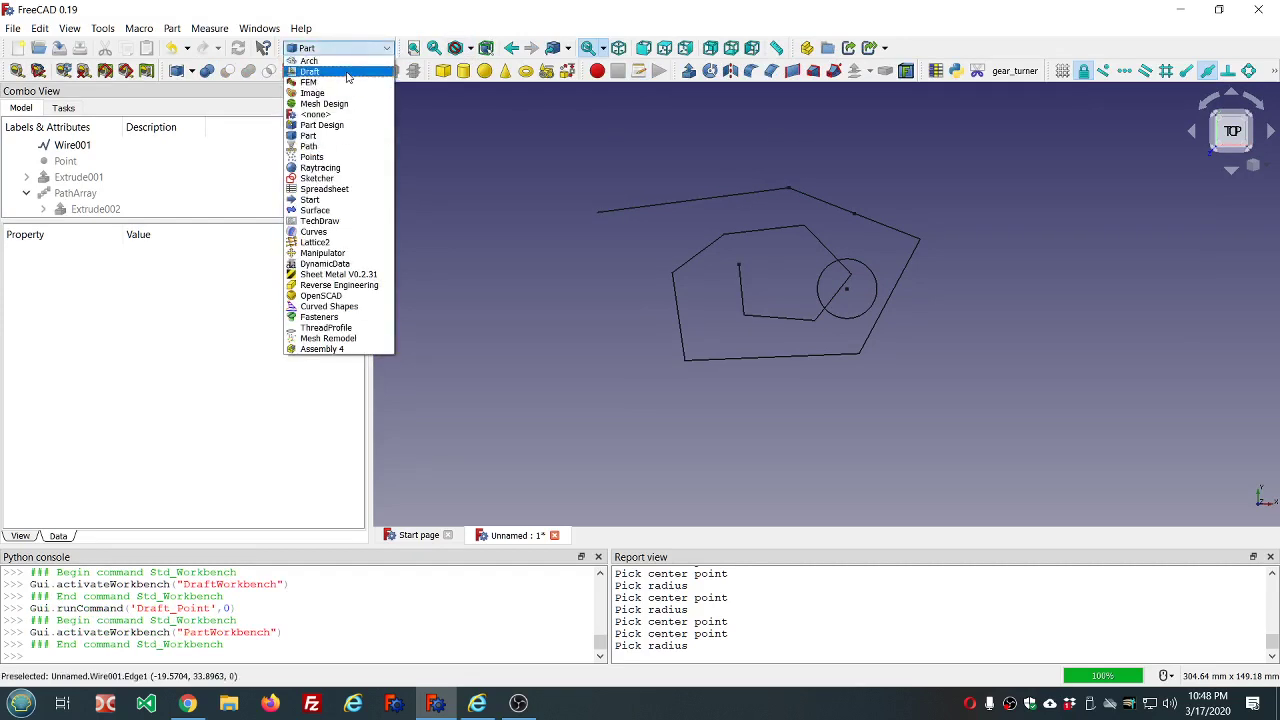
pyautogui.click(338, 71)
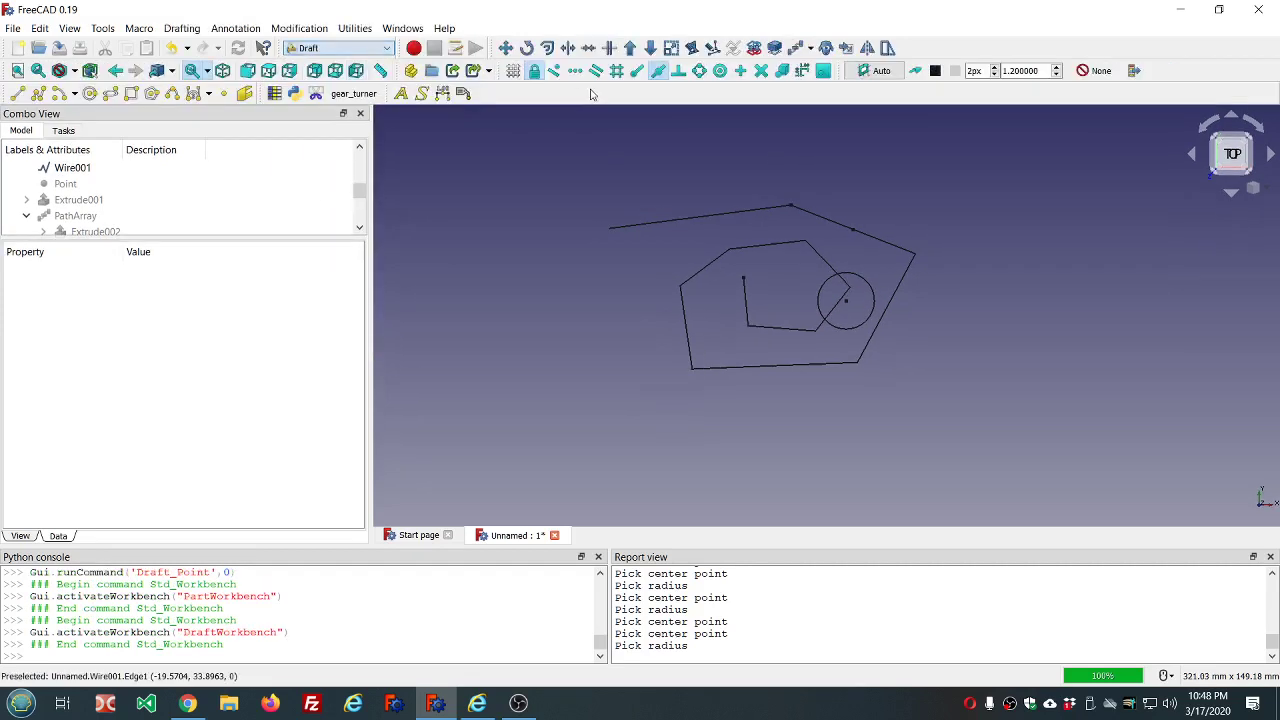
pyautogui.click(370, 48)
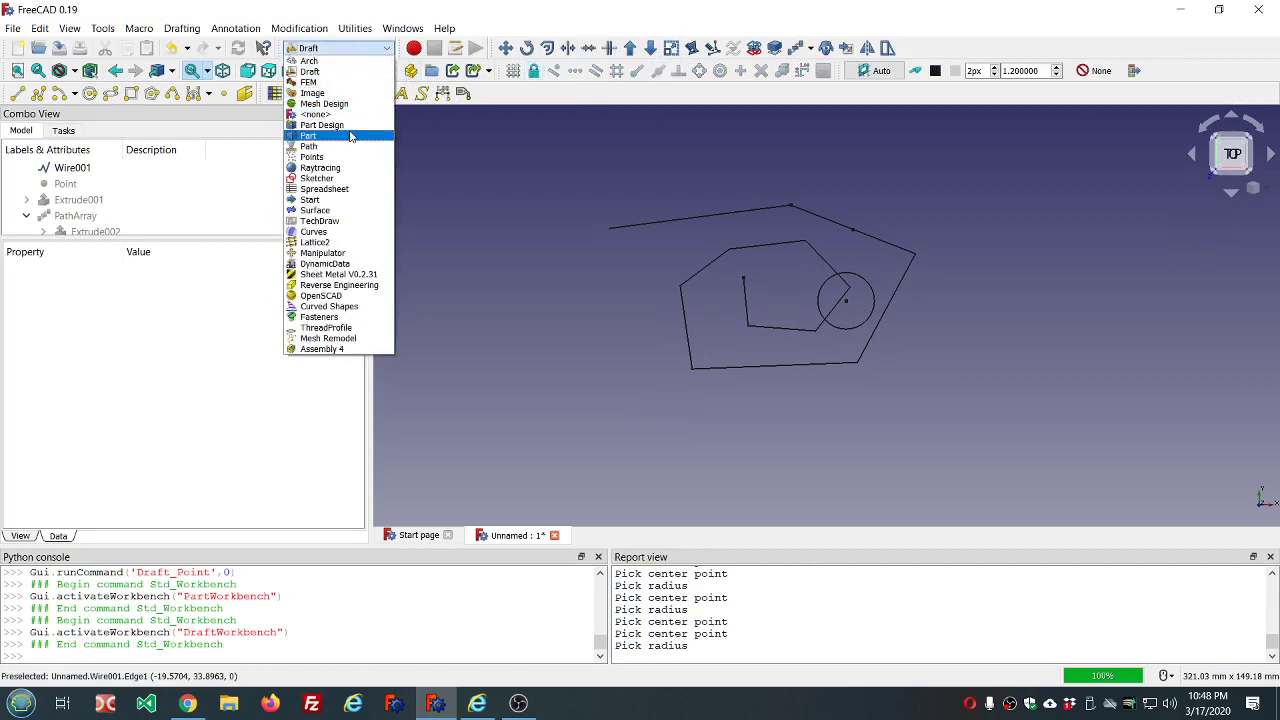
pyautogui.click(335, 135)
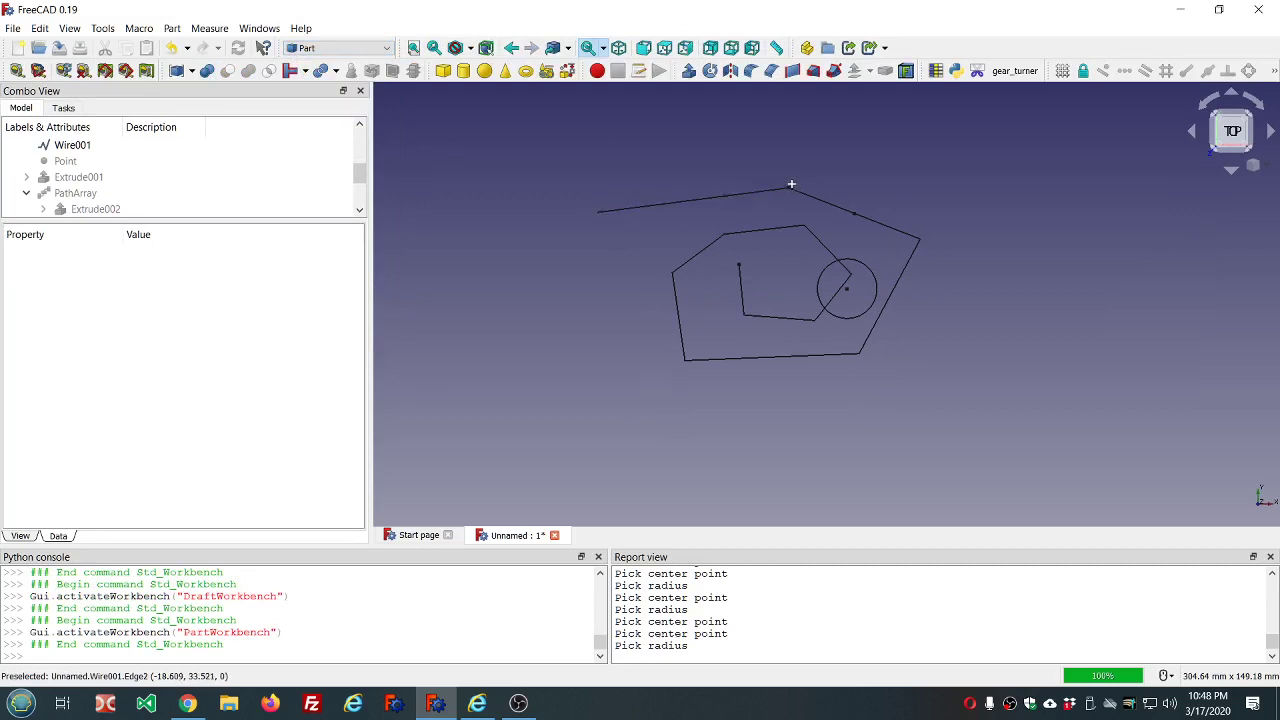
pyautogui.scroll(5, 793, 186)
pyautogui.scroll(-4, 689, 181)
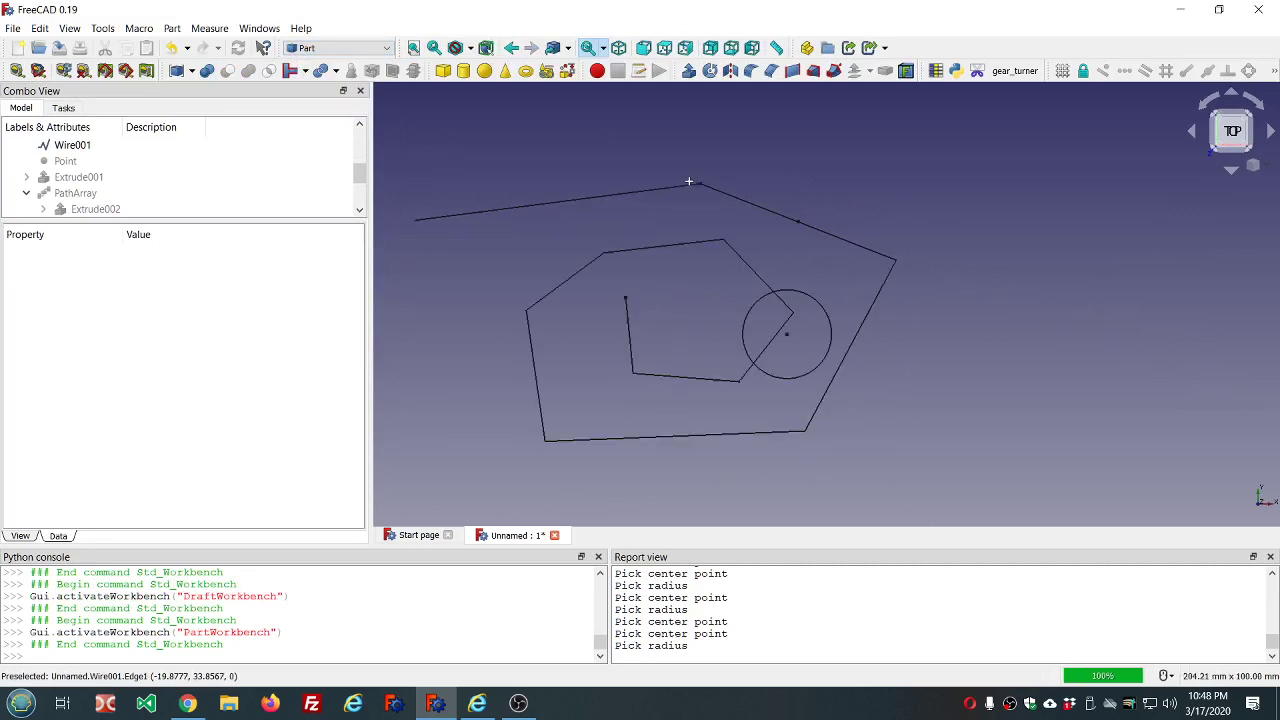
# Make a compound of Point001, Point002, Point003 and Point004.
pyautogui.scroll(-5, 157, 163)
pyautogui.click(91, 162)
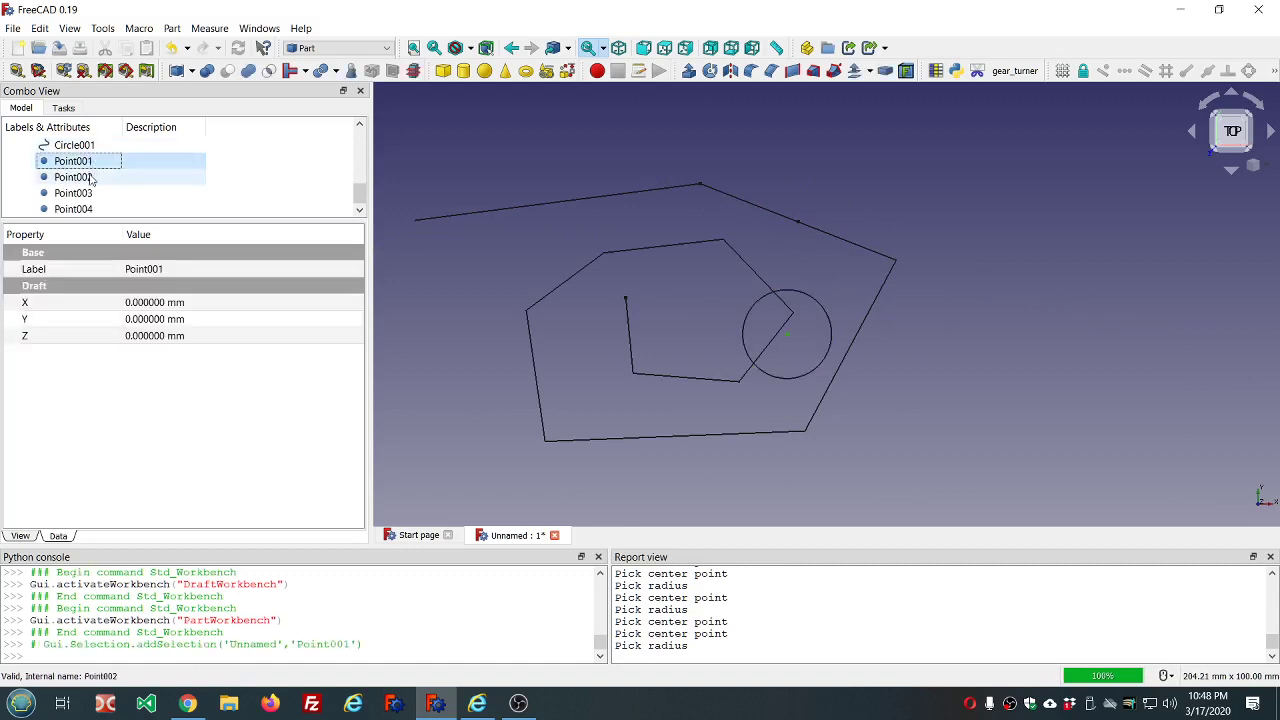
pyautogui.keyDown('ctrl'); pyautogui.click(90, 177); pyautogui.keyUp('ctrl')
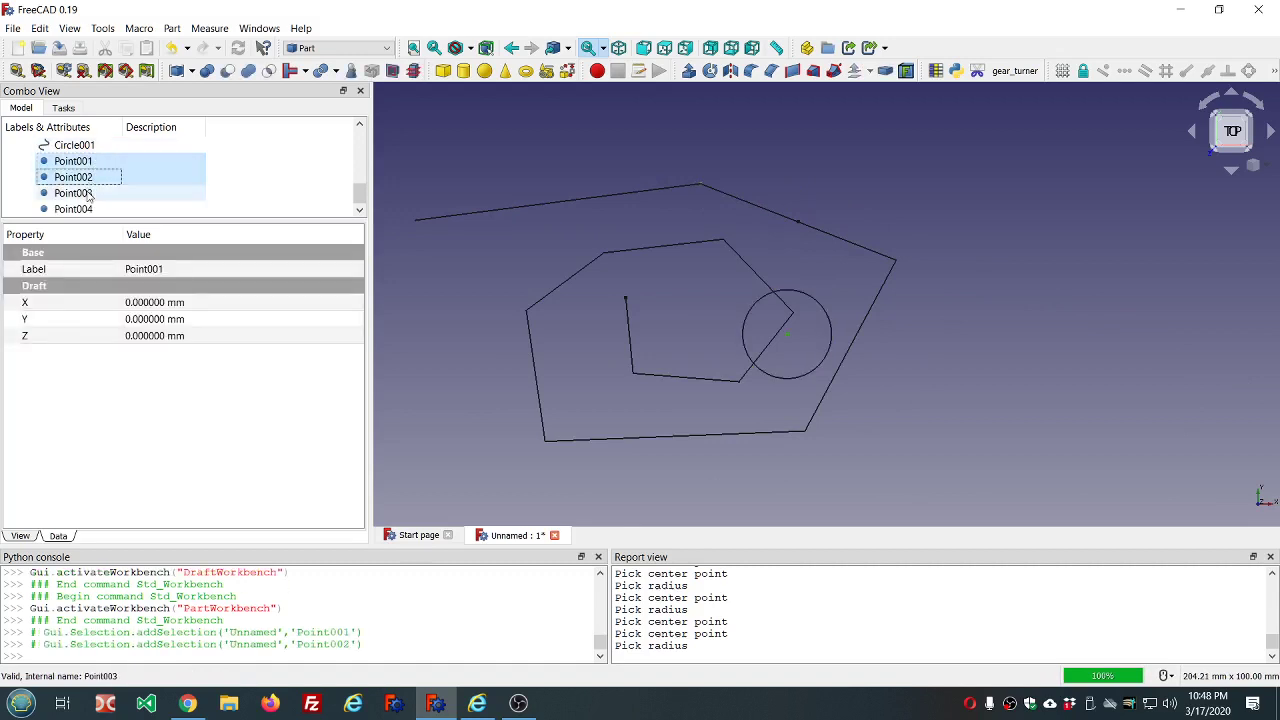
pyautogui.keyDown('ctrl'); pyautogui.click(84, 193); pyautogui.keyUp('ctrl')
pyautogui.keyDown('ctrl'); pyautogui.click(80, 209); pyautogui.keyUp('ctrl')
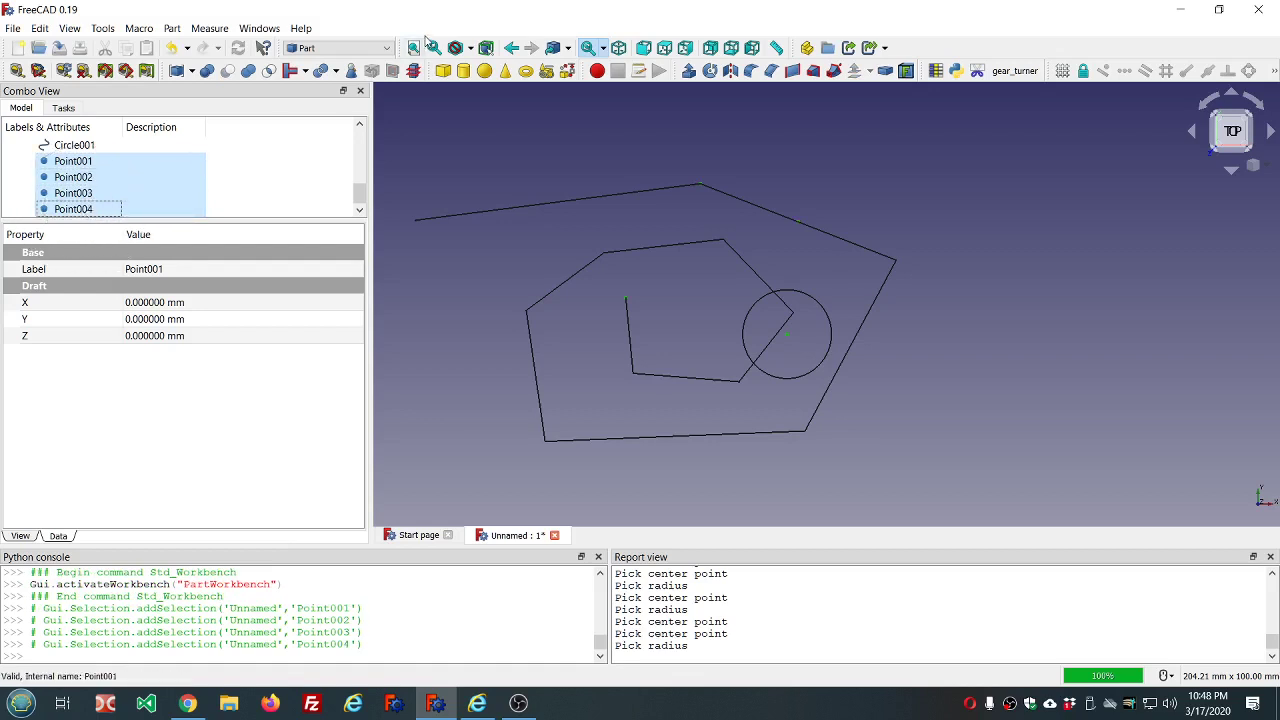
pyautogui.click(191, 70)
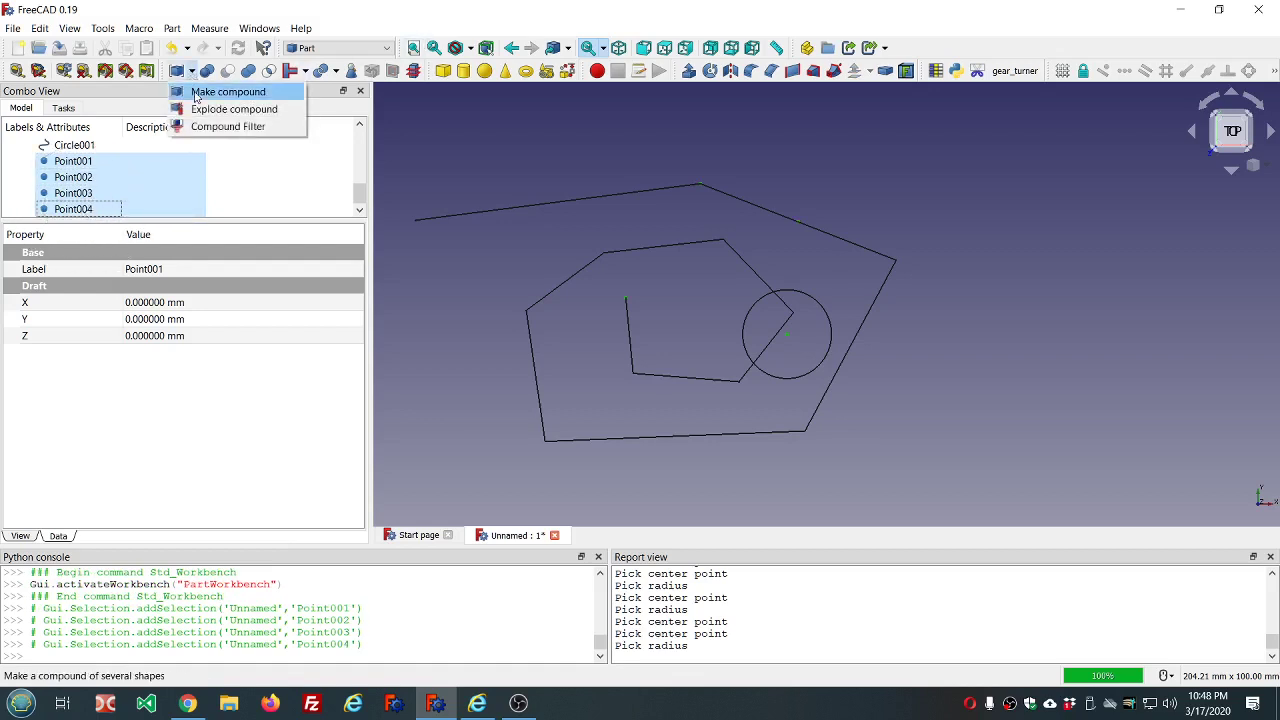
pyautogui.click(196, 92)
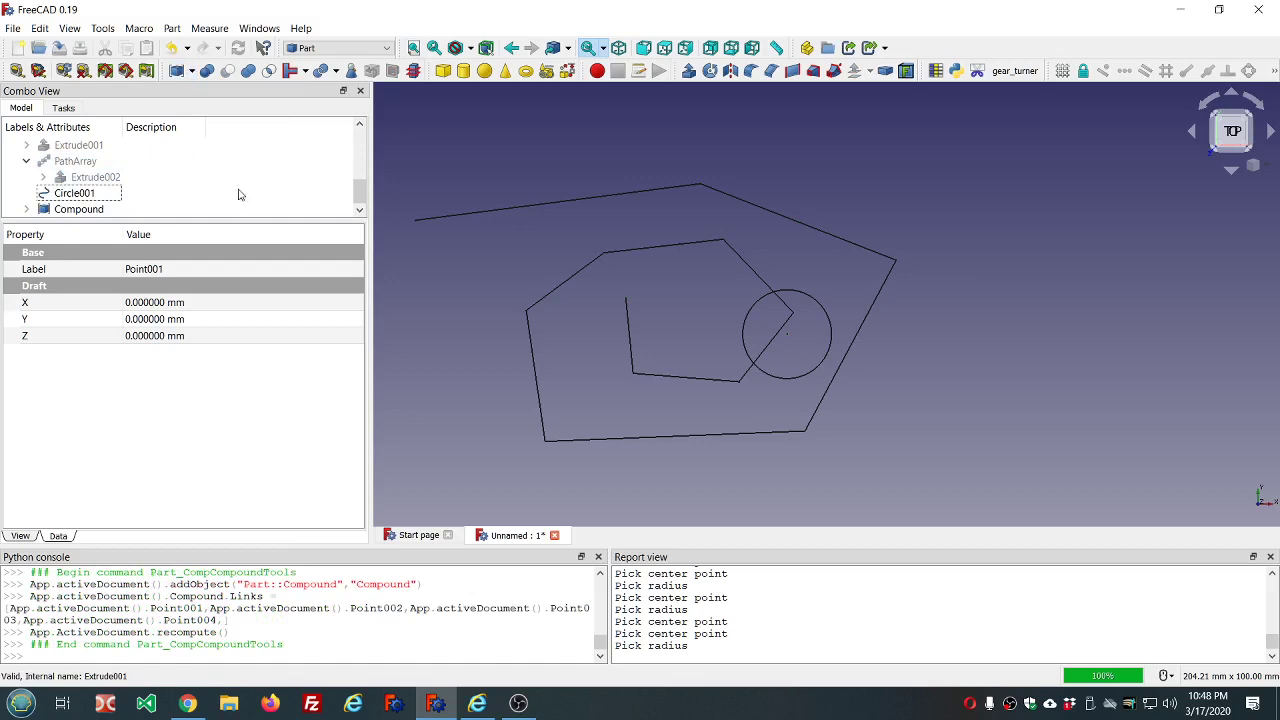
pyautogui.scroll(3, 238, 194)
pyautogui.scroll(-3, 238, 194)
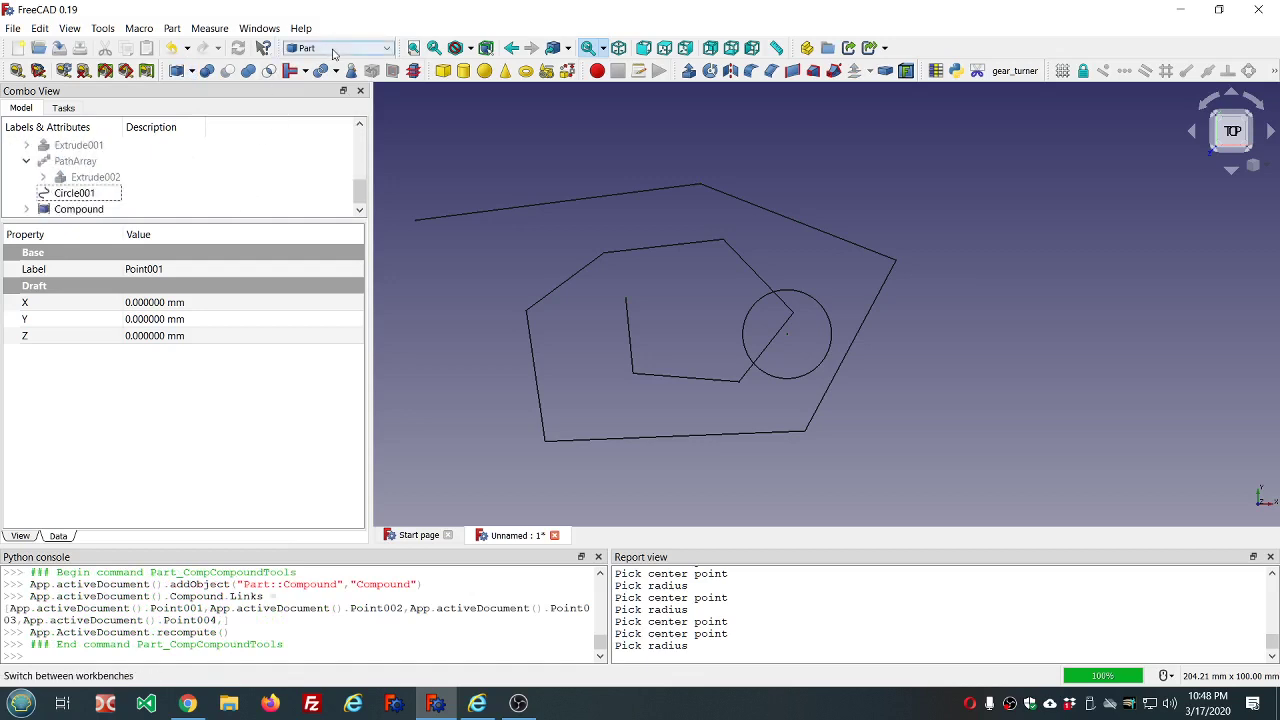
# In the Draft workbench, create a PointArray of Extrude002 on the point compound and inspect its Count property.
pyautogui.click(334, 53)
pyautogui.click(310, 71)
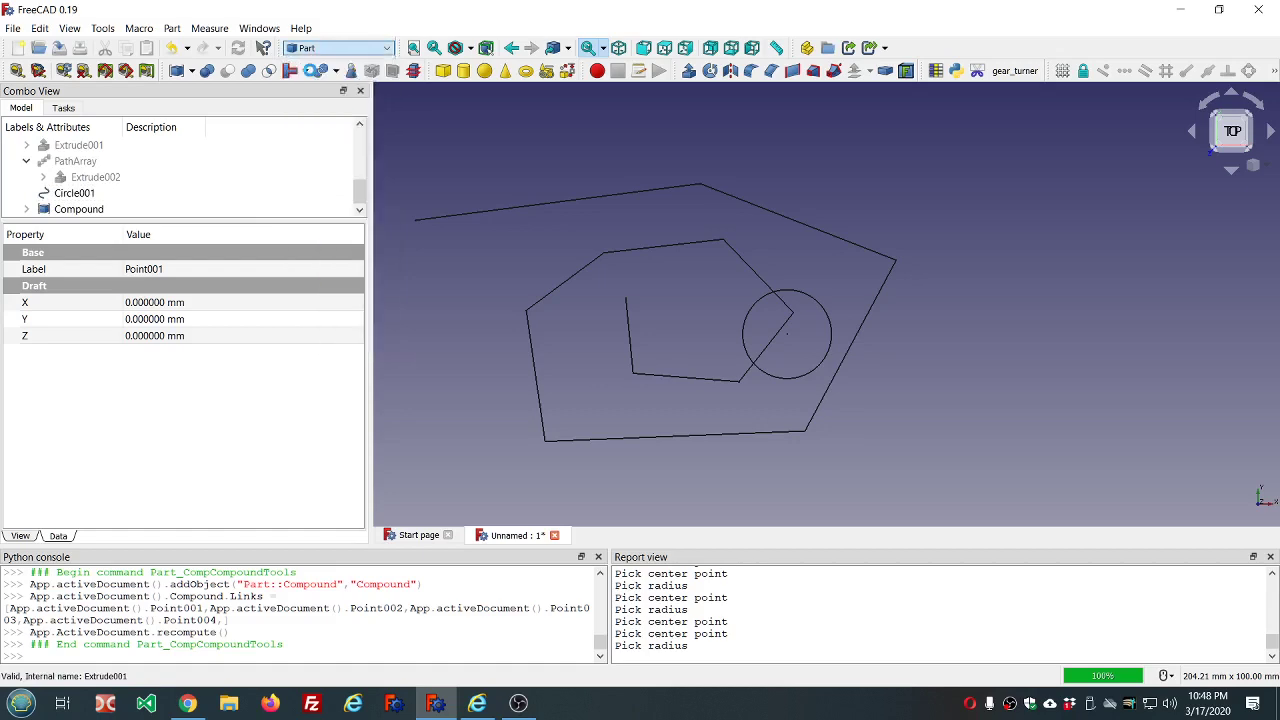
pyautogui.scroll(-4, 693, 149)
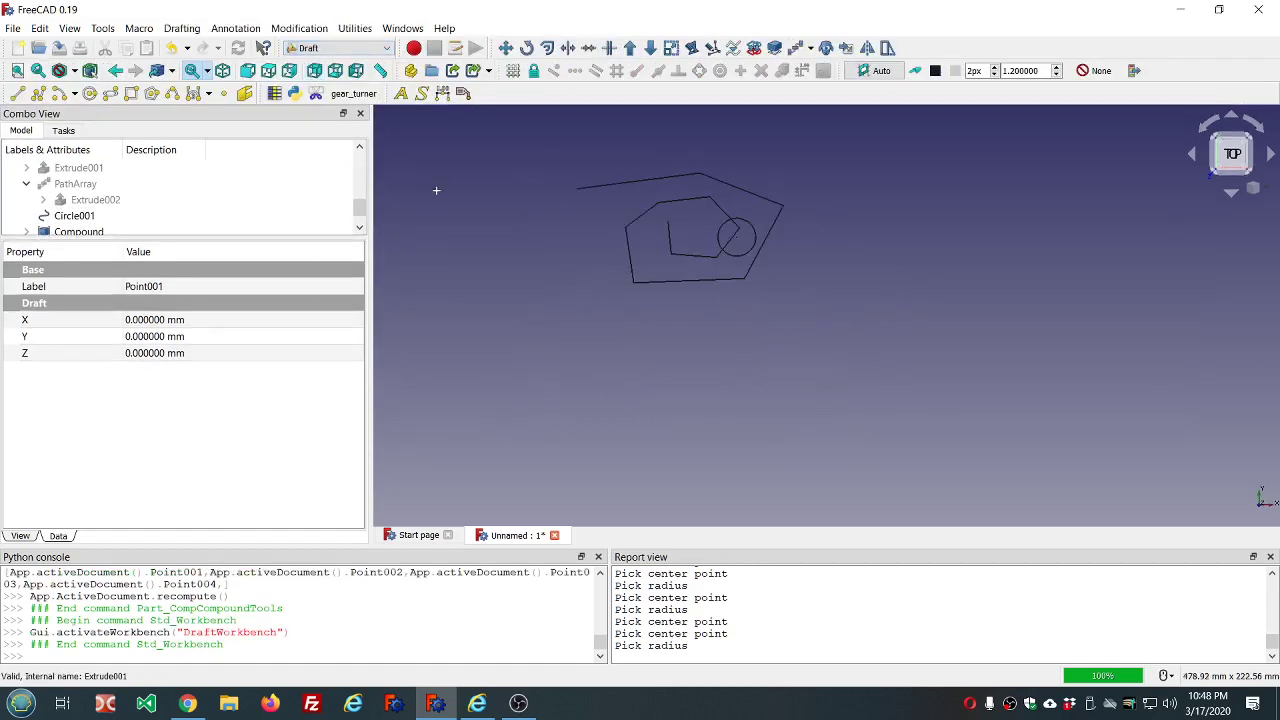
pyautogui.scroll(-1, 238, 169)
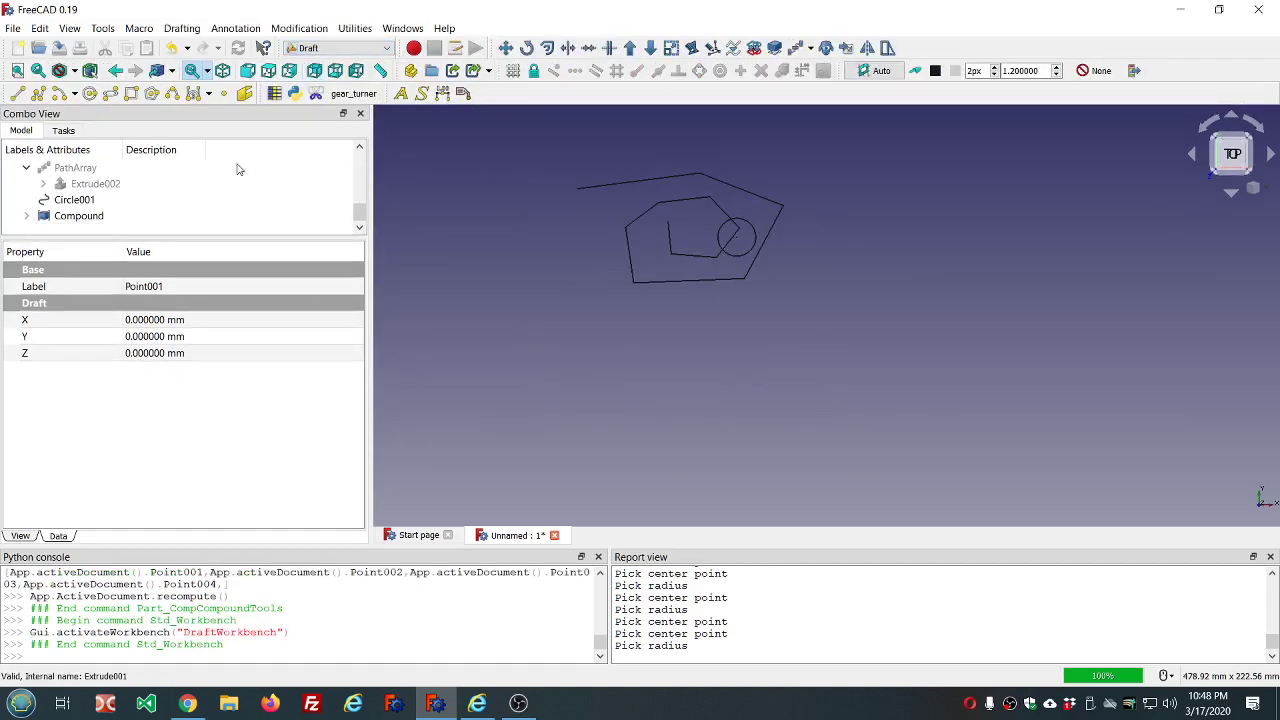
pyautogui.scroll(3, 190, 172)
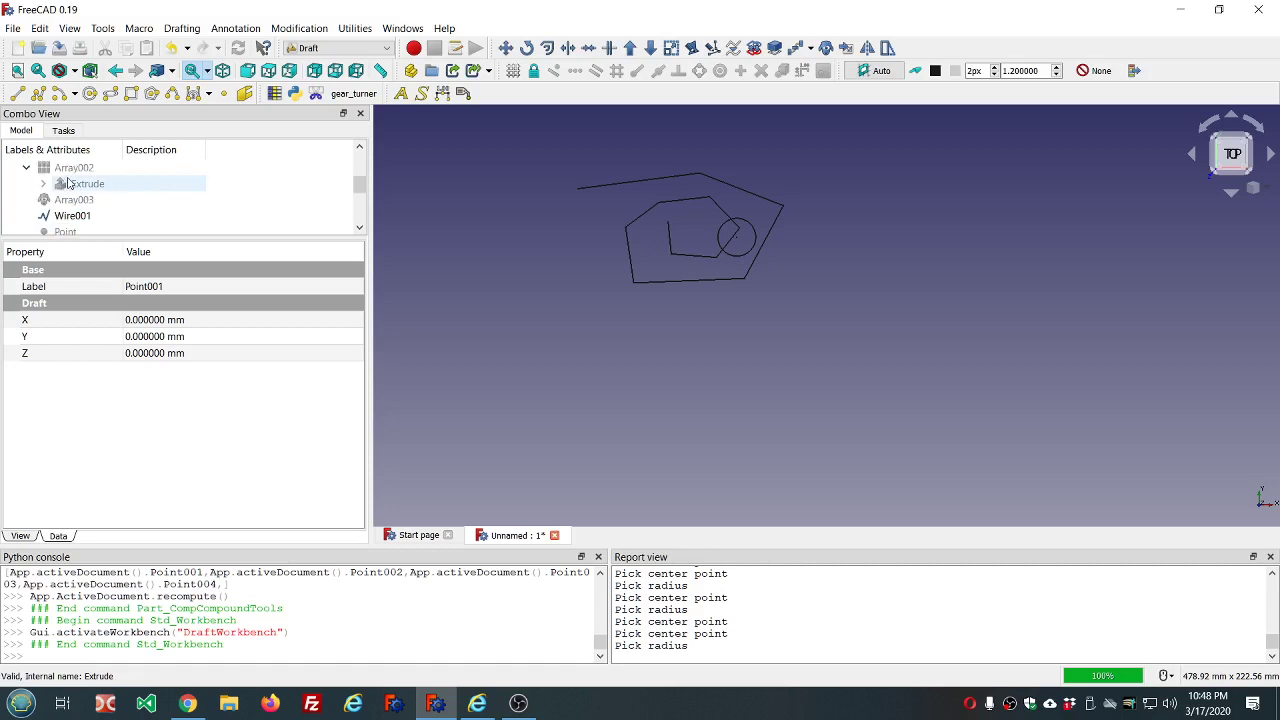
pyautogui.scroll(-3, 68, 183)
pyautogui.click(97, 185)
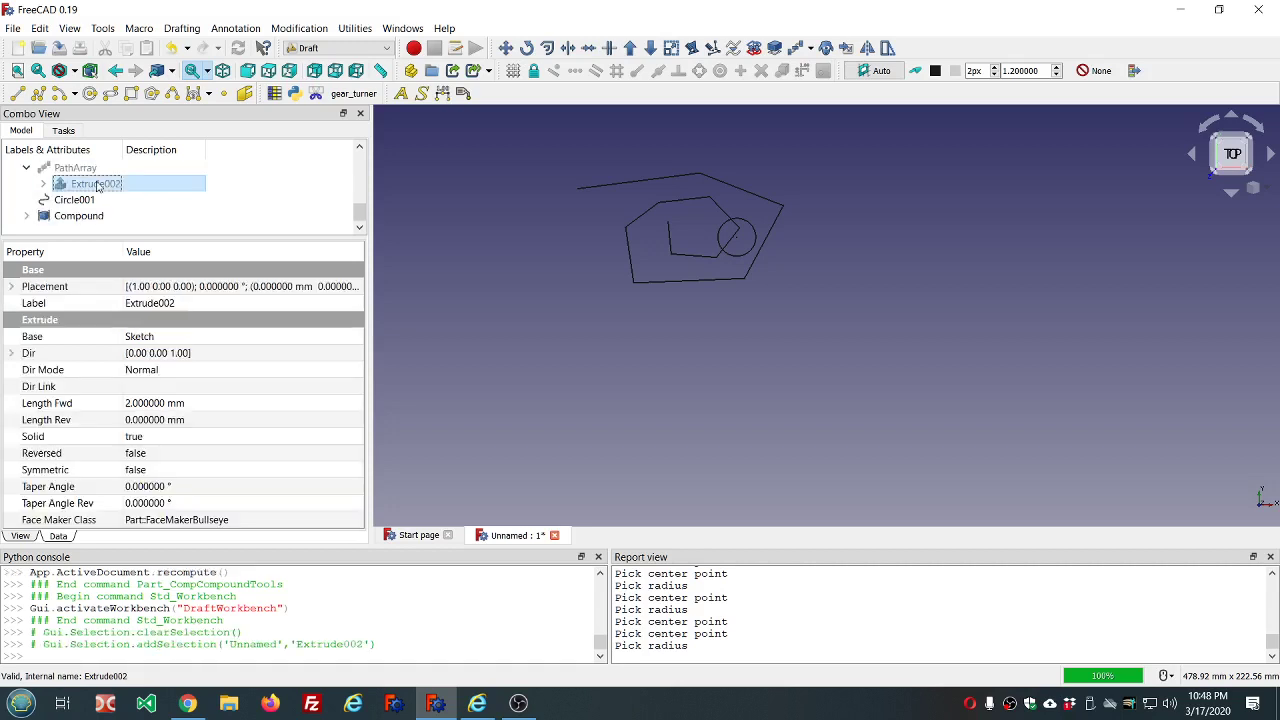
pyautogui.keyDown('ctrl'); pyautogui.click(87, 218); pyautogui.keyUp('ctrl')
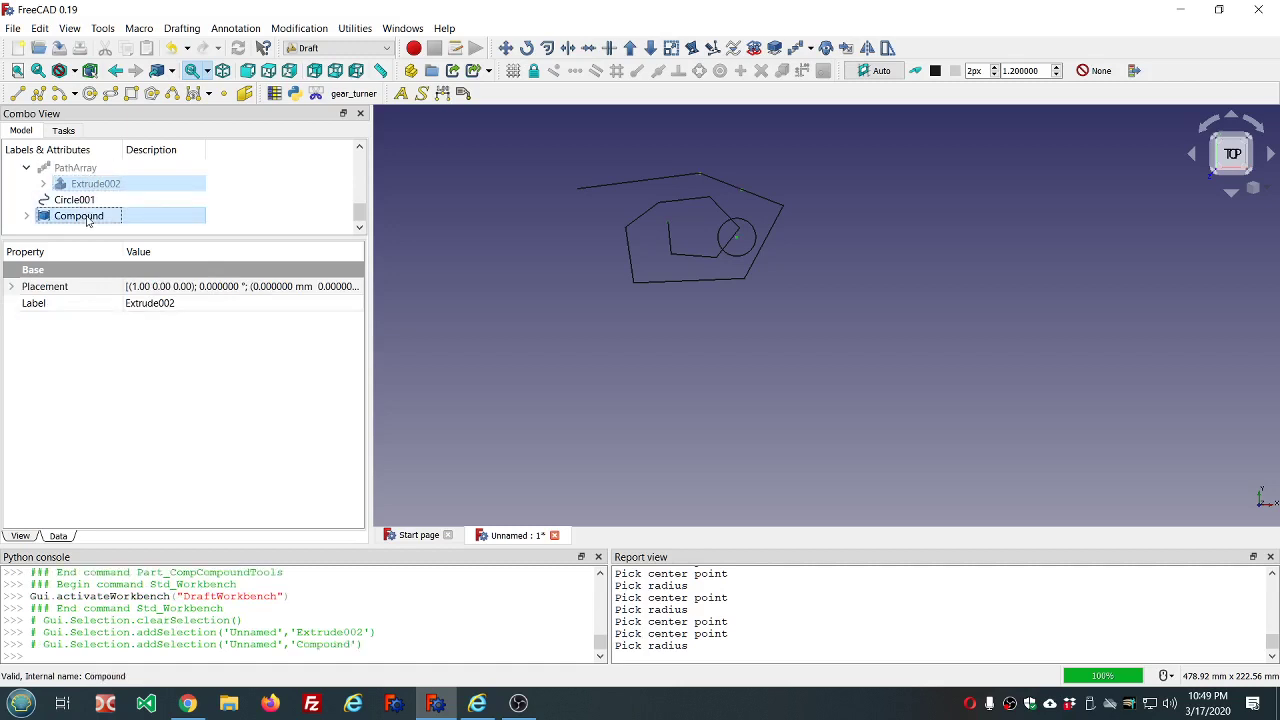
pyautogui.click(810, 48)
pyautogui.click(838, 155)
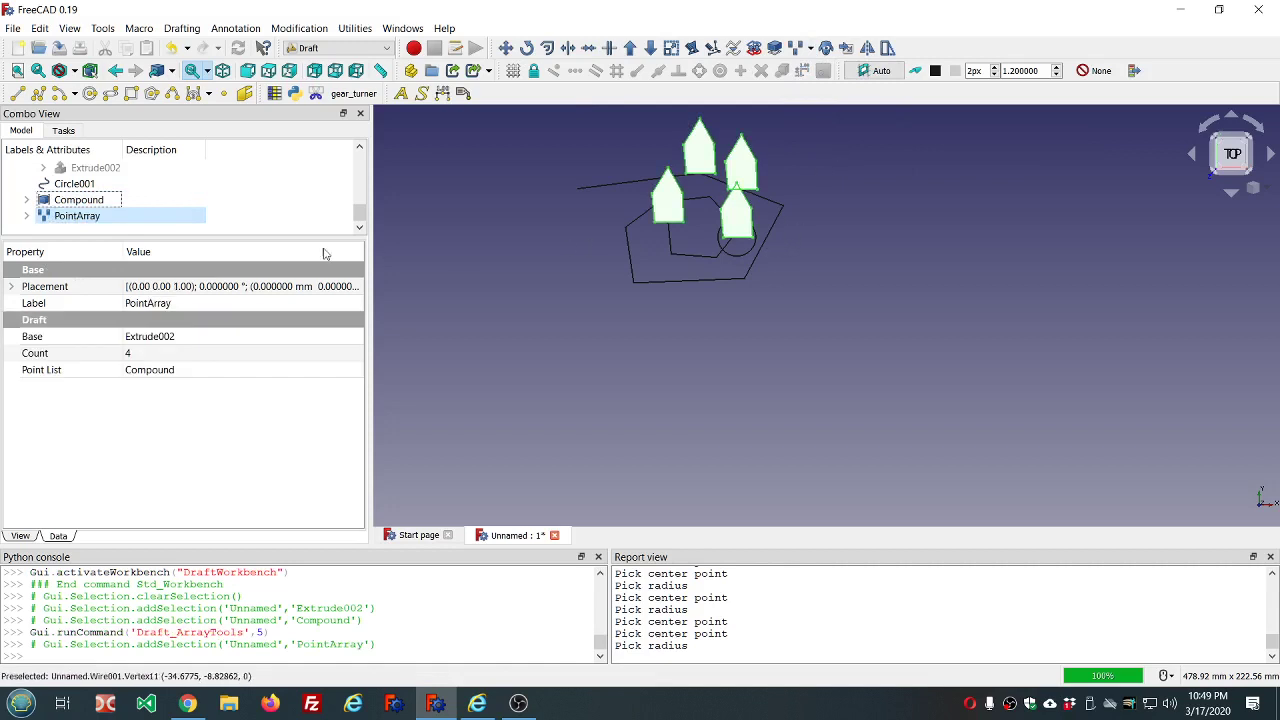
pyautogui.click(73, 218)
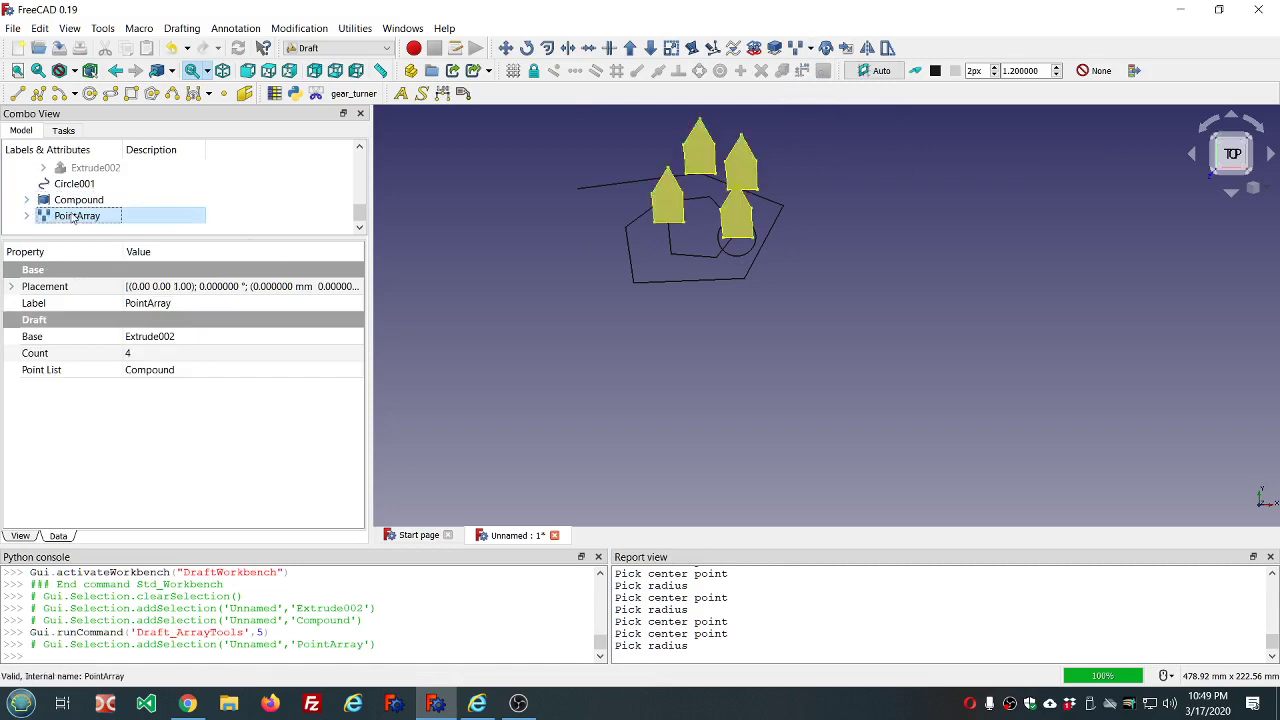
pyautogui.click(250, 358)
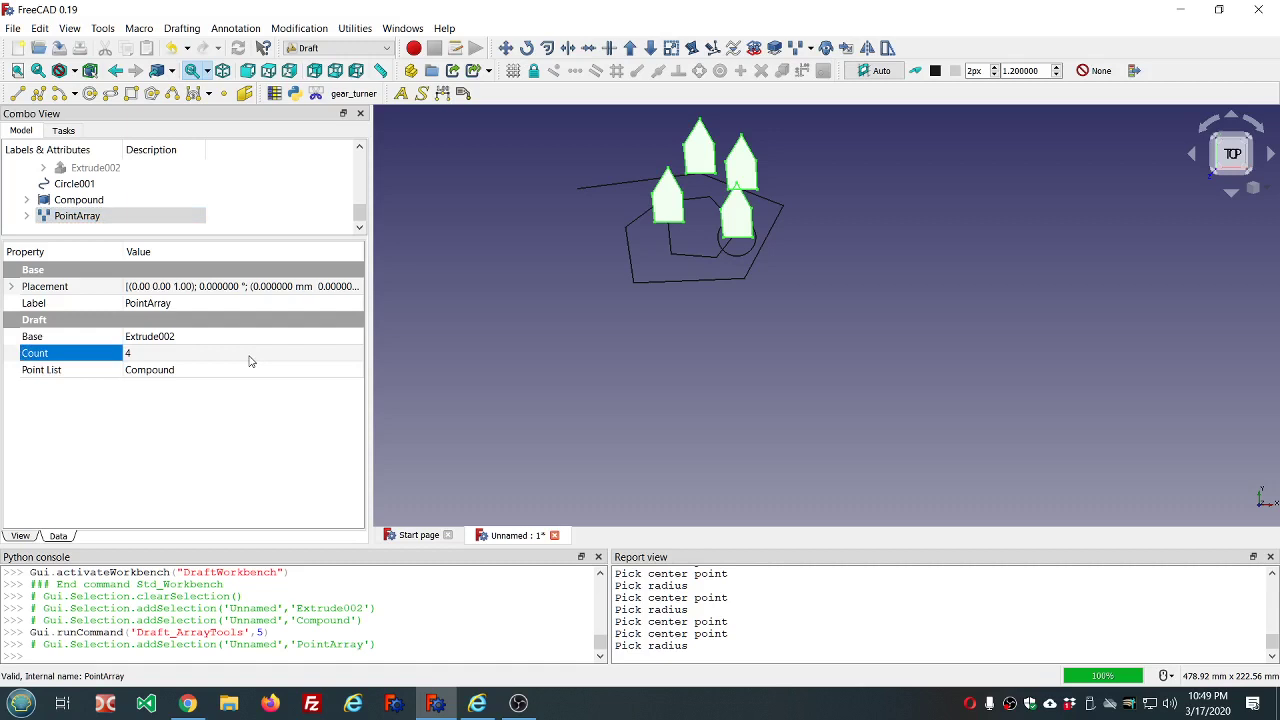
# Place a free point outside the wire at about X -91.3 mm, Y -28.2 mm.
pyautogui.press('p')
pyautogui.press('t')
pyautogui.click(564, 291)
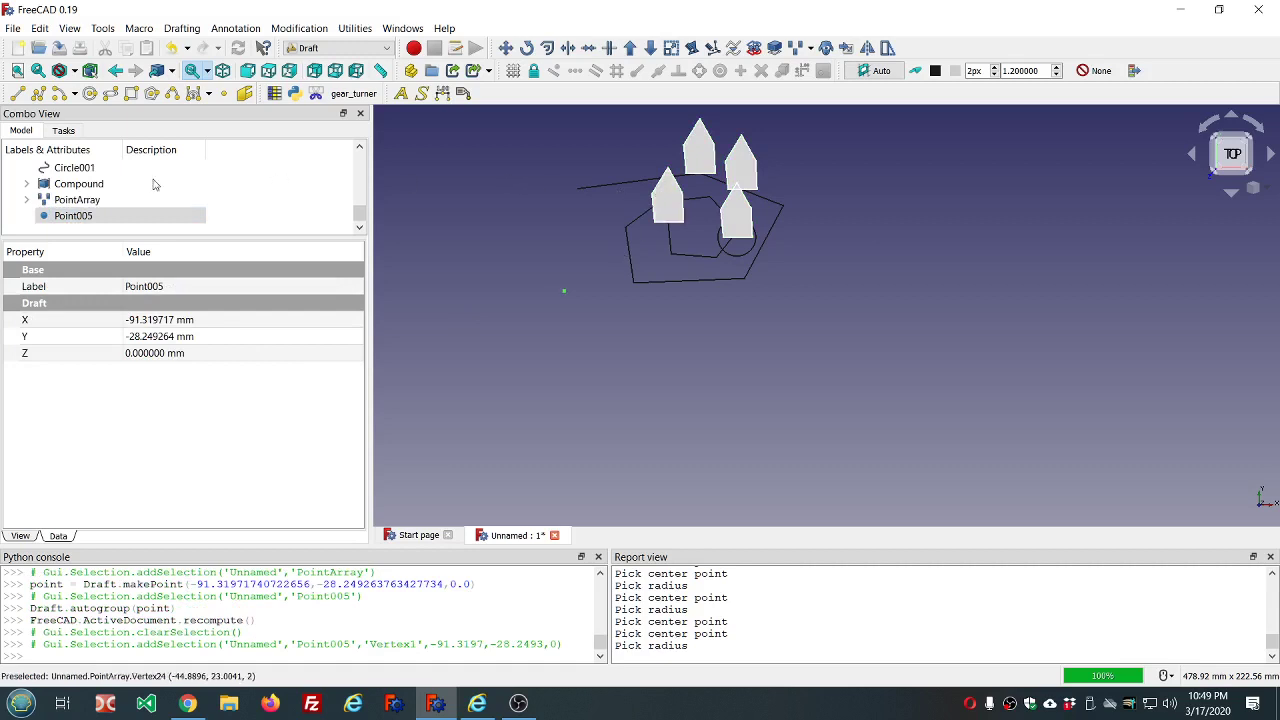
# Delete Point003 from the compound that the point array uses, accepting the dependency warning.
pyautogui.click(26, 184)
pyautogui.click(116, 200)
pyautogui.scroll(-1, 114, 200)
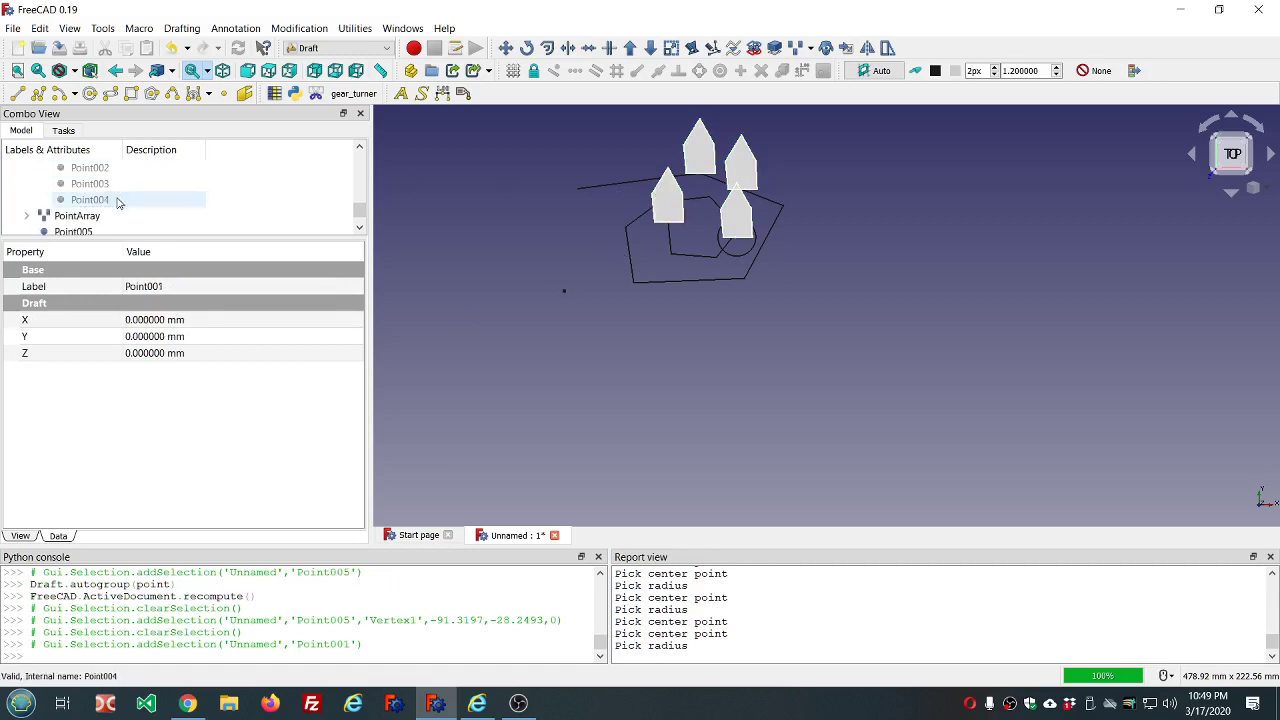
pyautogui.click(102, 200)
pyautogui.click(106, 184)
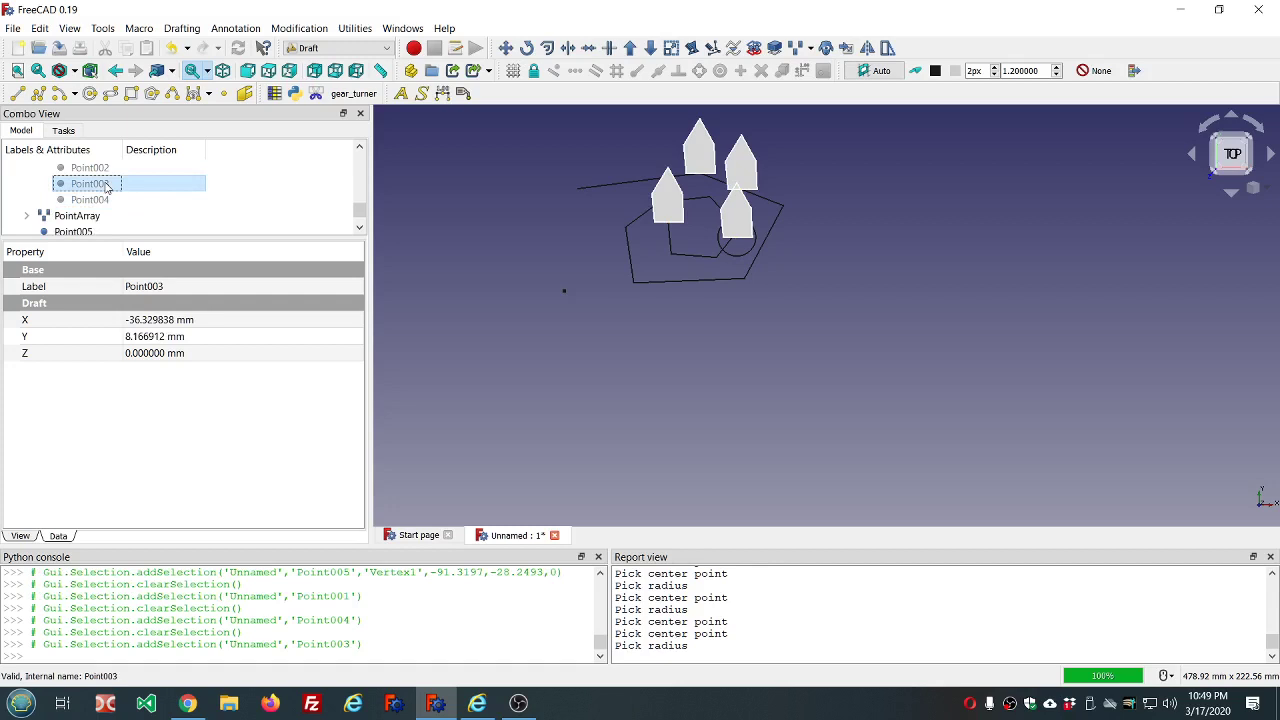
pyautogui.press('Delete')
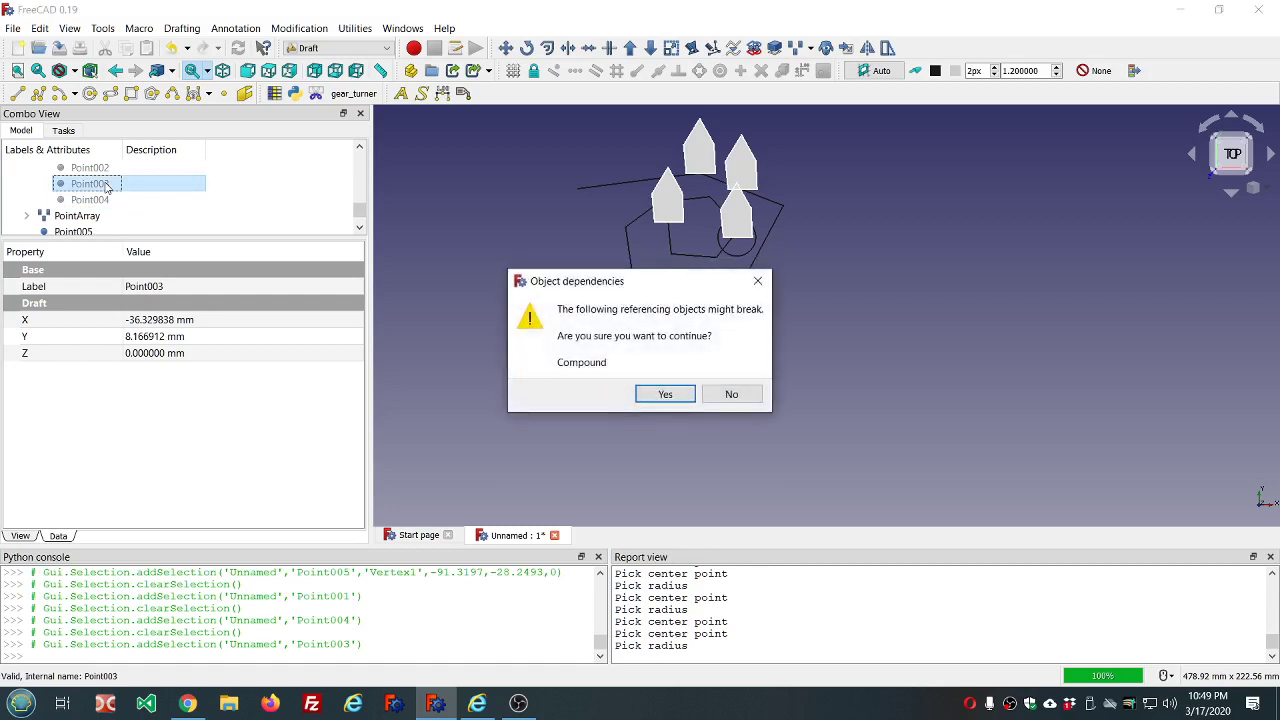
pyautogui.click(665, 394)
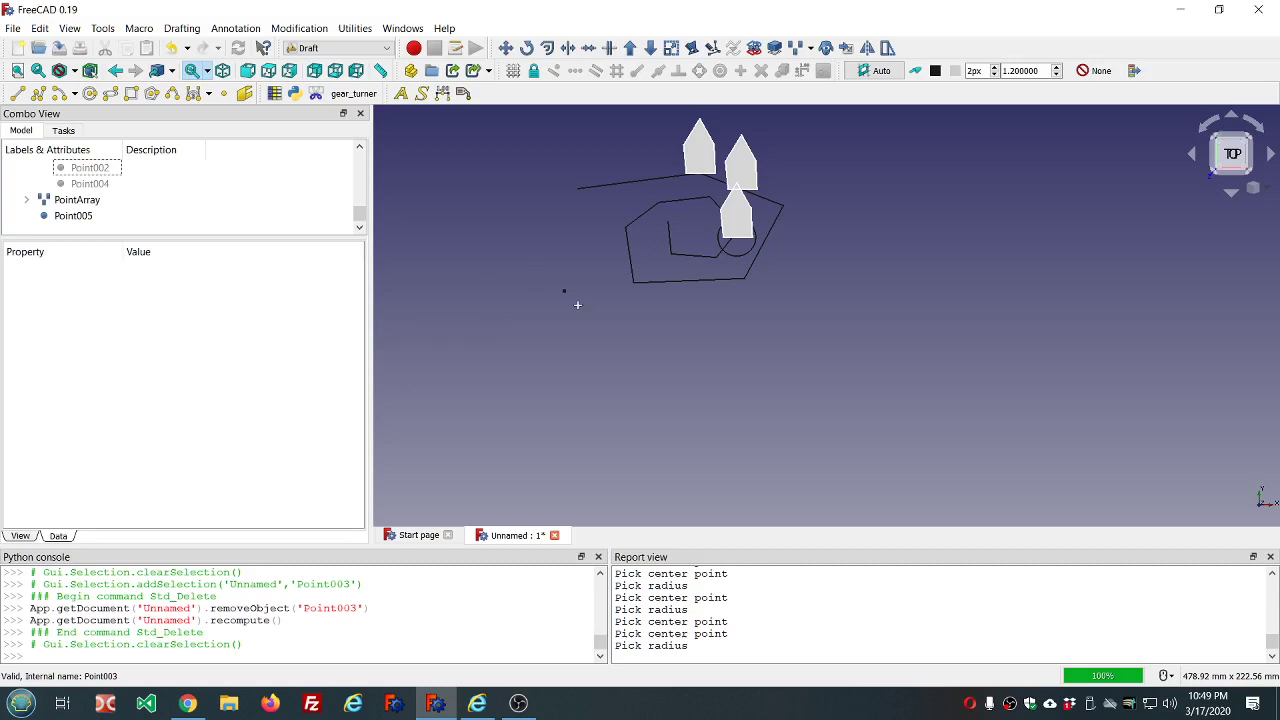
# Inspect the free point outside the wire and look over the available array types.
pyautogui.scroll(5, 560, 291)
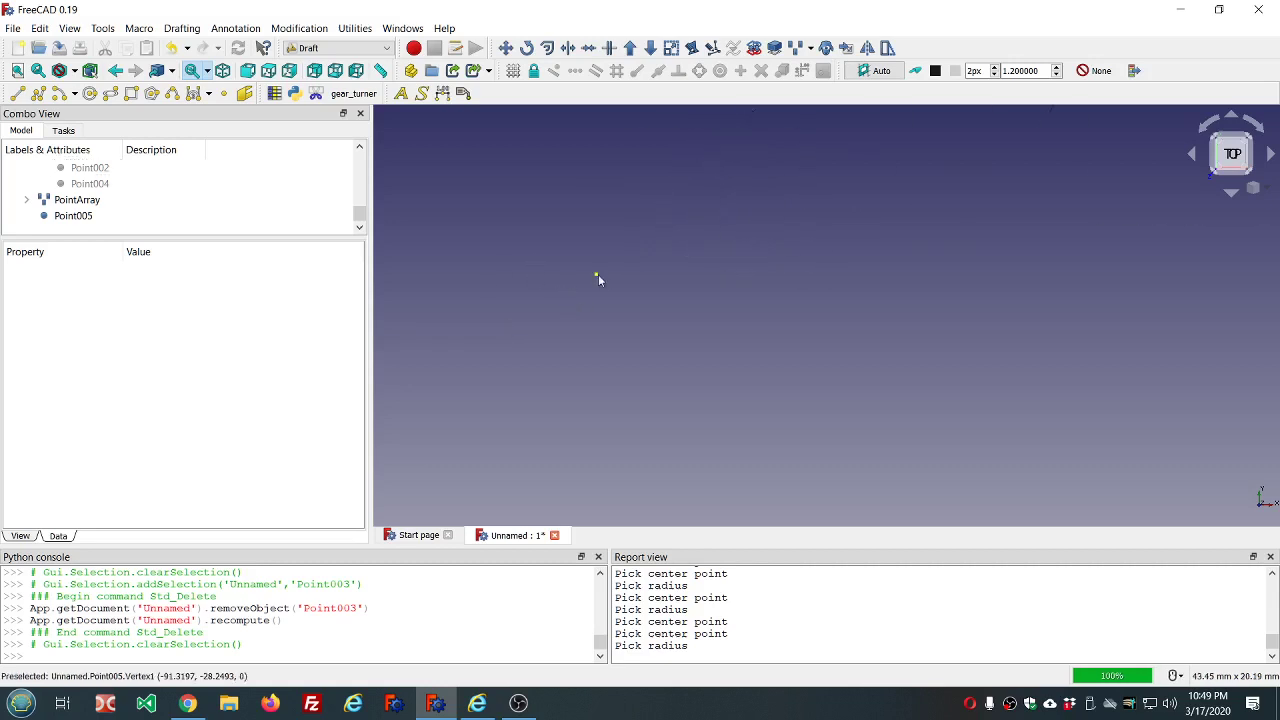
pyautogui.click(557, 290)
pyautogui.scroll(-5, 558, 291)
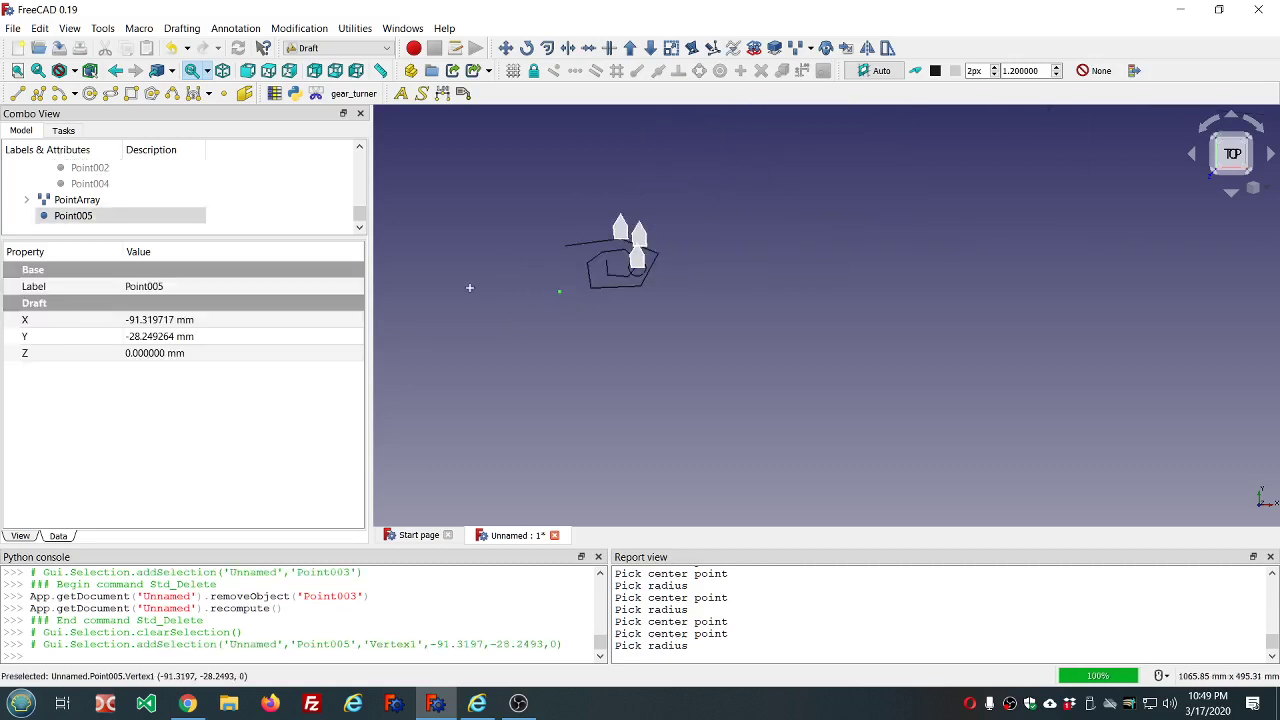
pyautogui.click(275, 191)
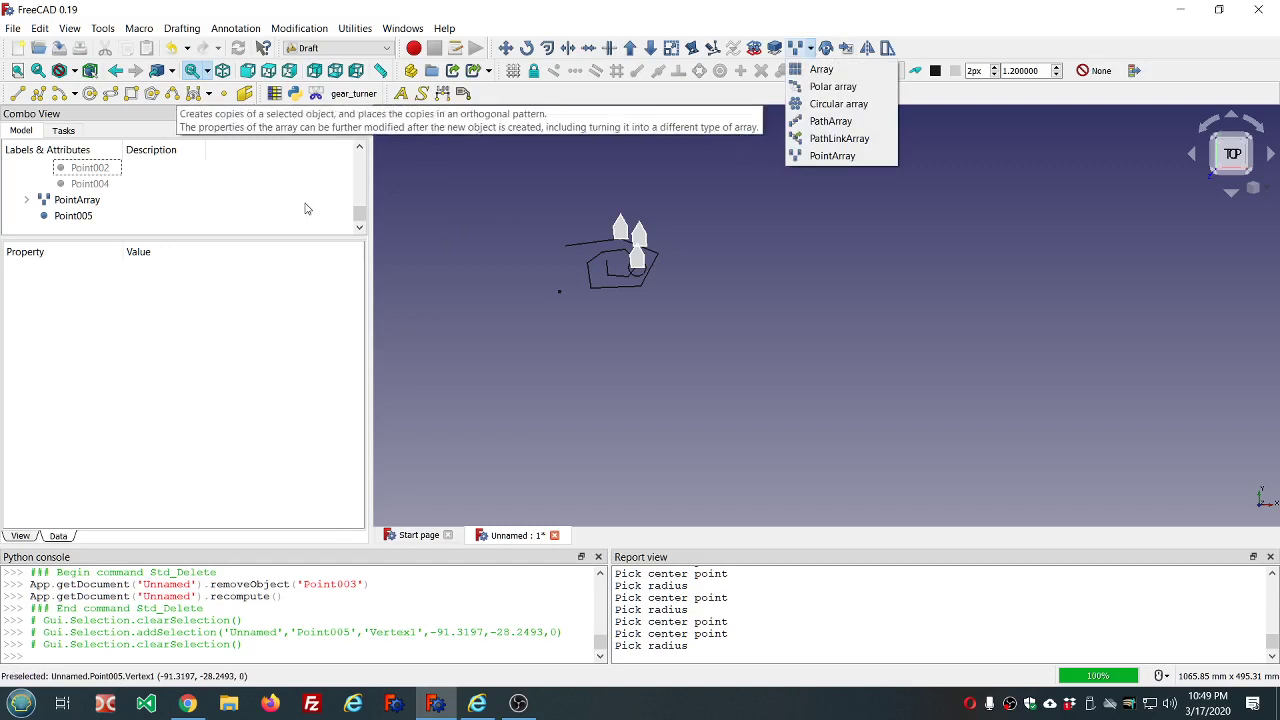
pyautogui.click(545, 210)
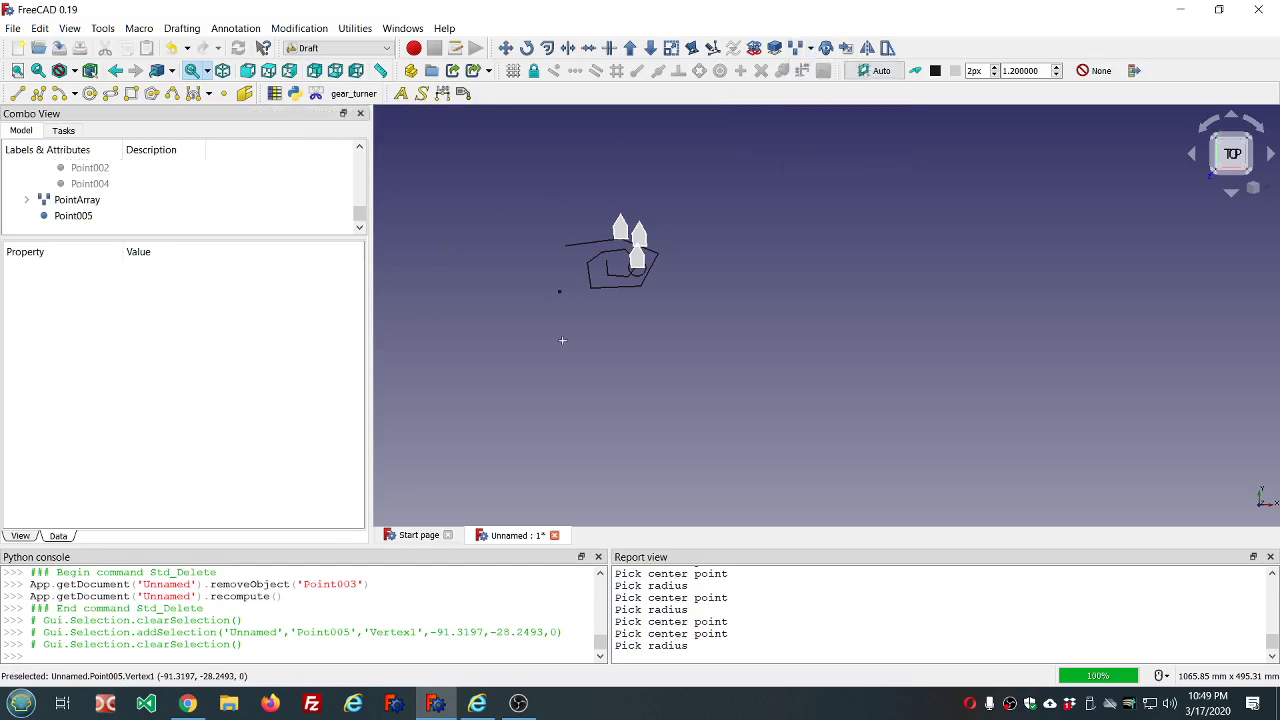
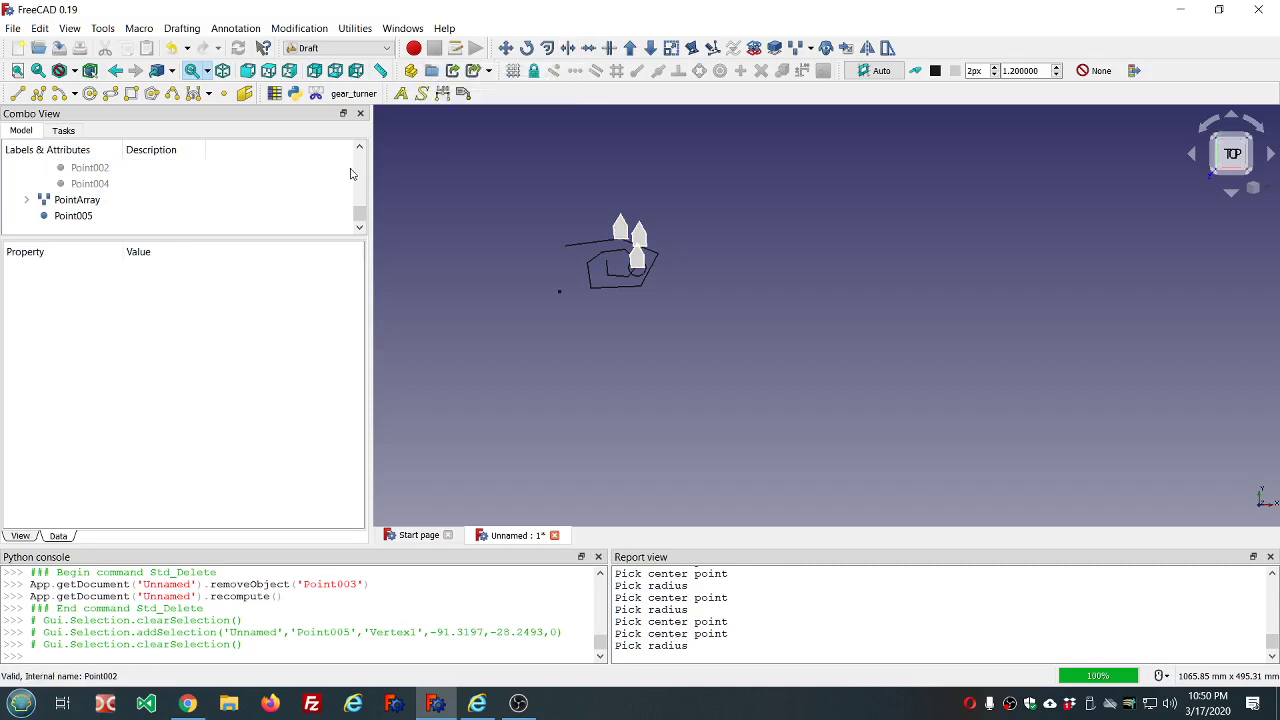
pyautogui.scroll(5, 605, 261)
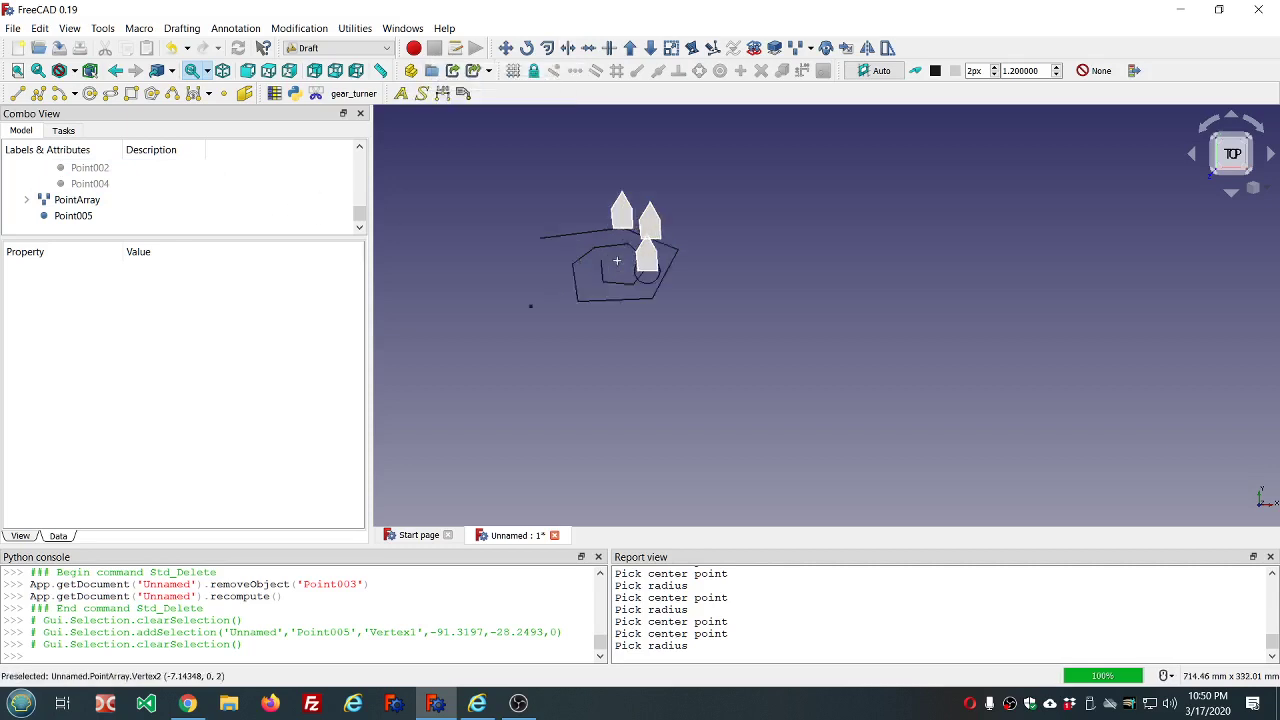
pyautogui.scroll(-2, 612, 258)
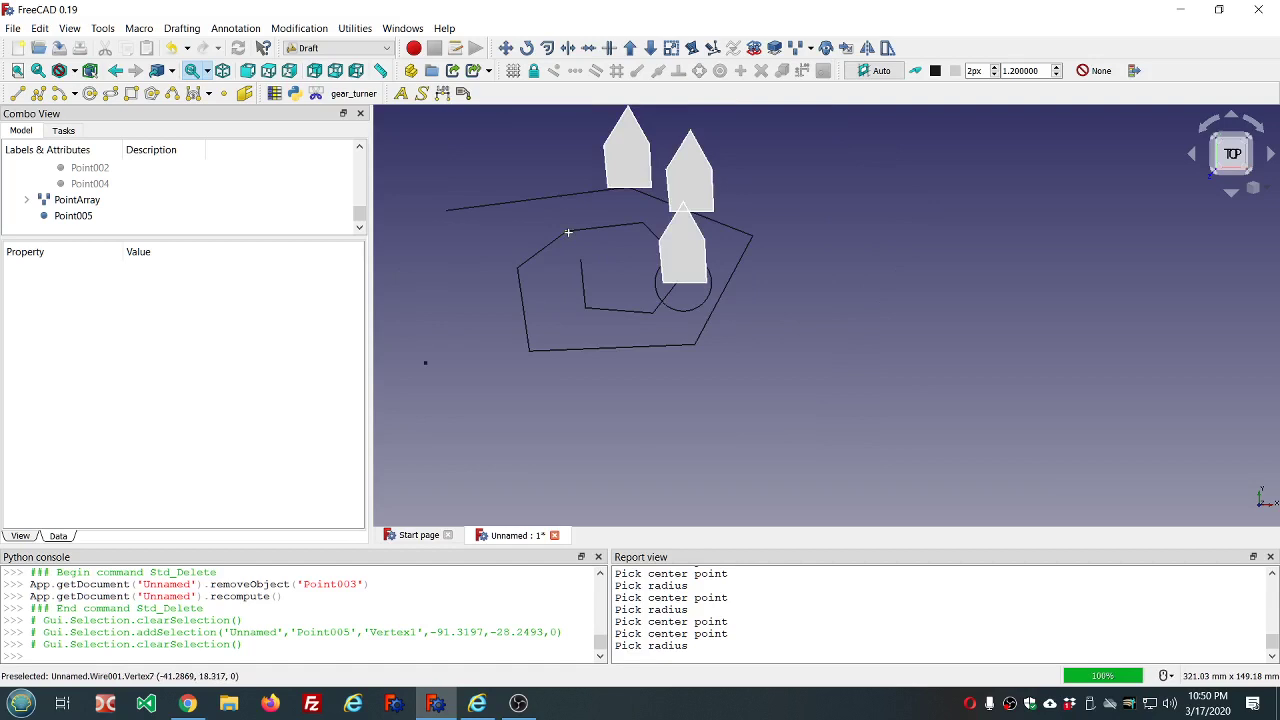
# Create shape element copies of five Wire001 vertices (Vertex7, Vertex6, Vertex1, Vertex11 and Vertex5) in the Part workbench.
pyautogui.click(568, 232)
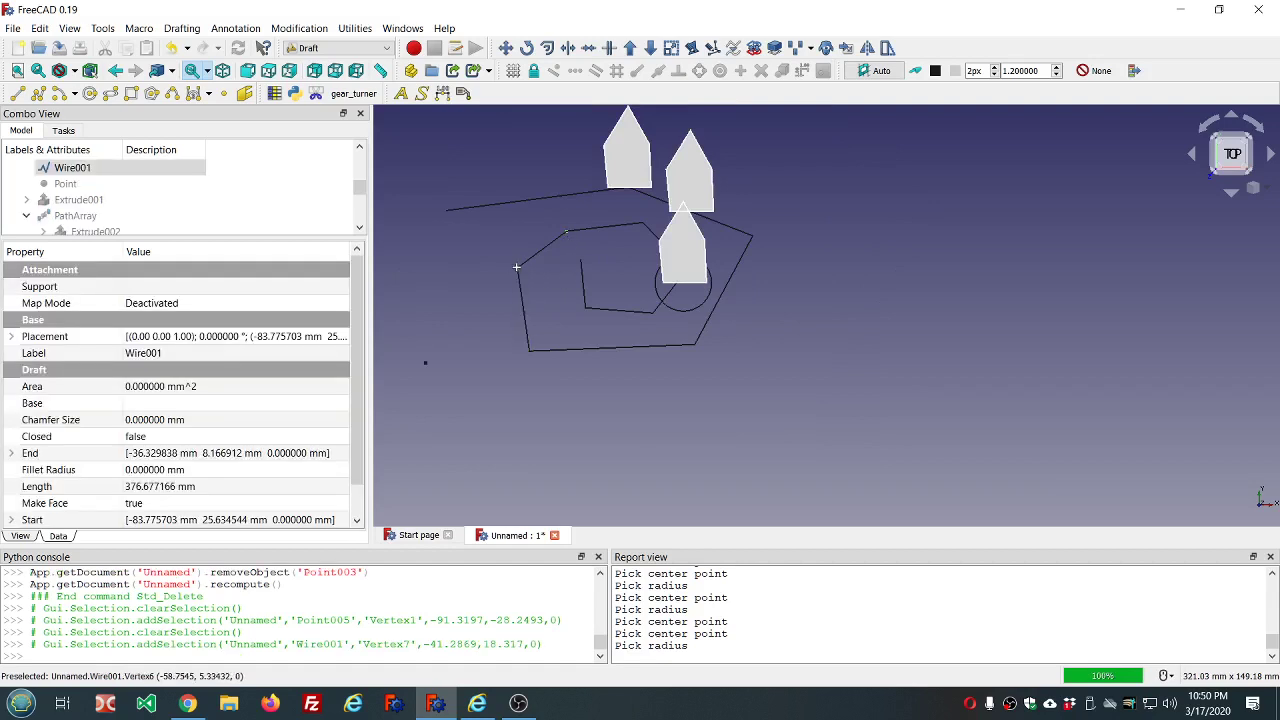
pyautogui.keyDown('ctrl'); pyautogui.click(516, 267); pyautogui.keyUp('ctrl')
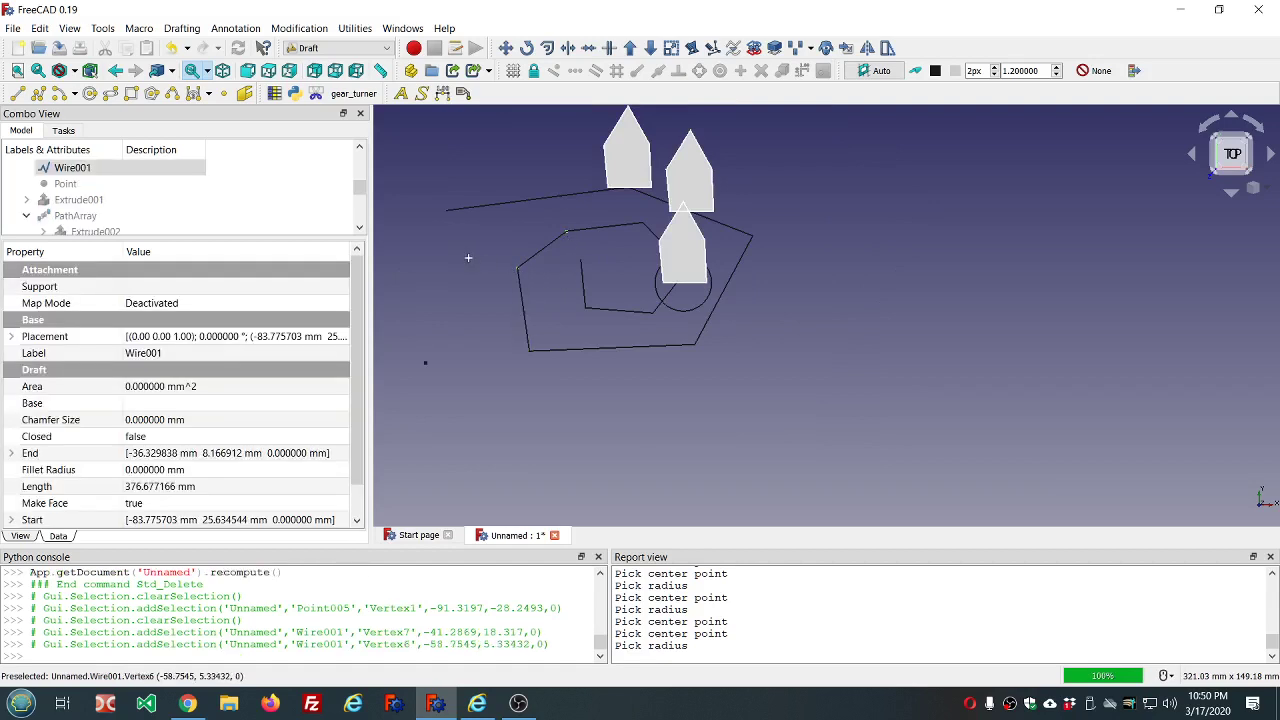
pyautogui.keyDown('ctrl'); pyautogui.click(446, 212); pyautogui.keyUp('ctrl')
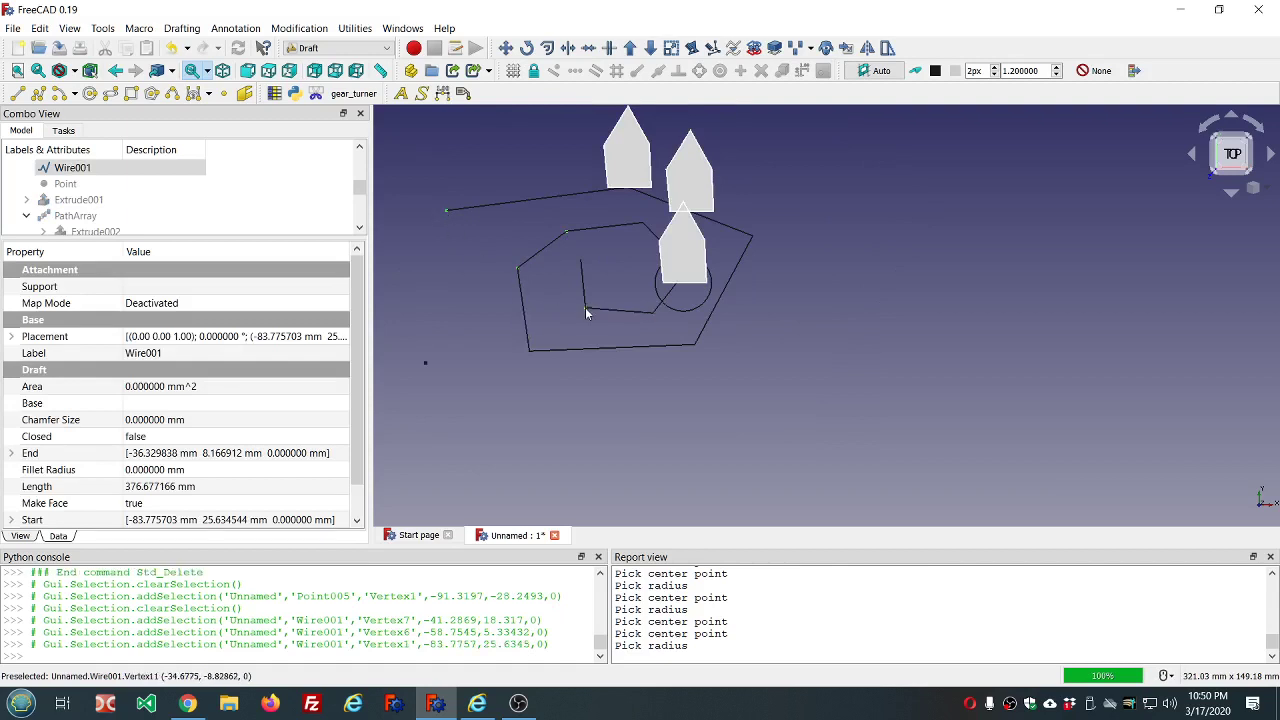
pyautogui.keyDown('ctrl'); pyautogui.click(586, 313); pyautogui.keyUp('ctrl')
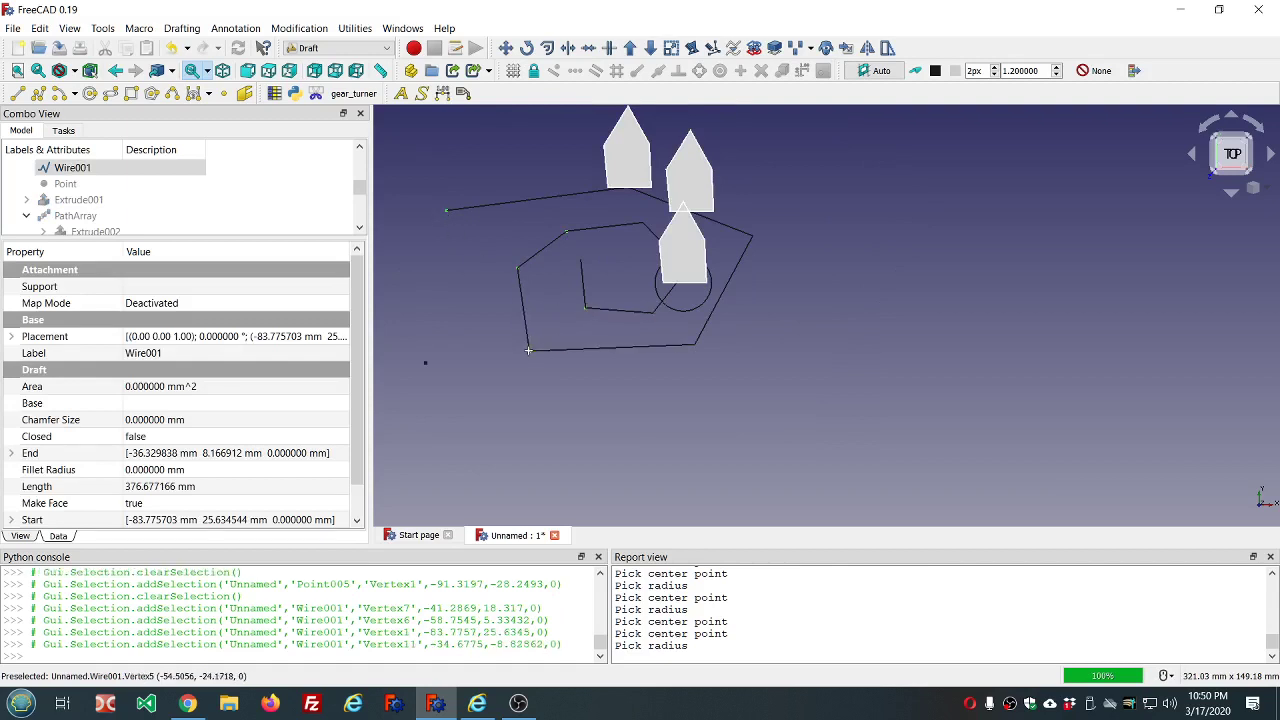
pyautogui.keyDown('ctrl'); pyautogui.click(529, 350); pyautogui.keyUp('ctrl')
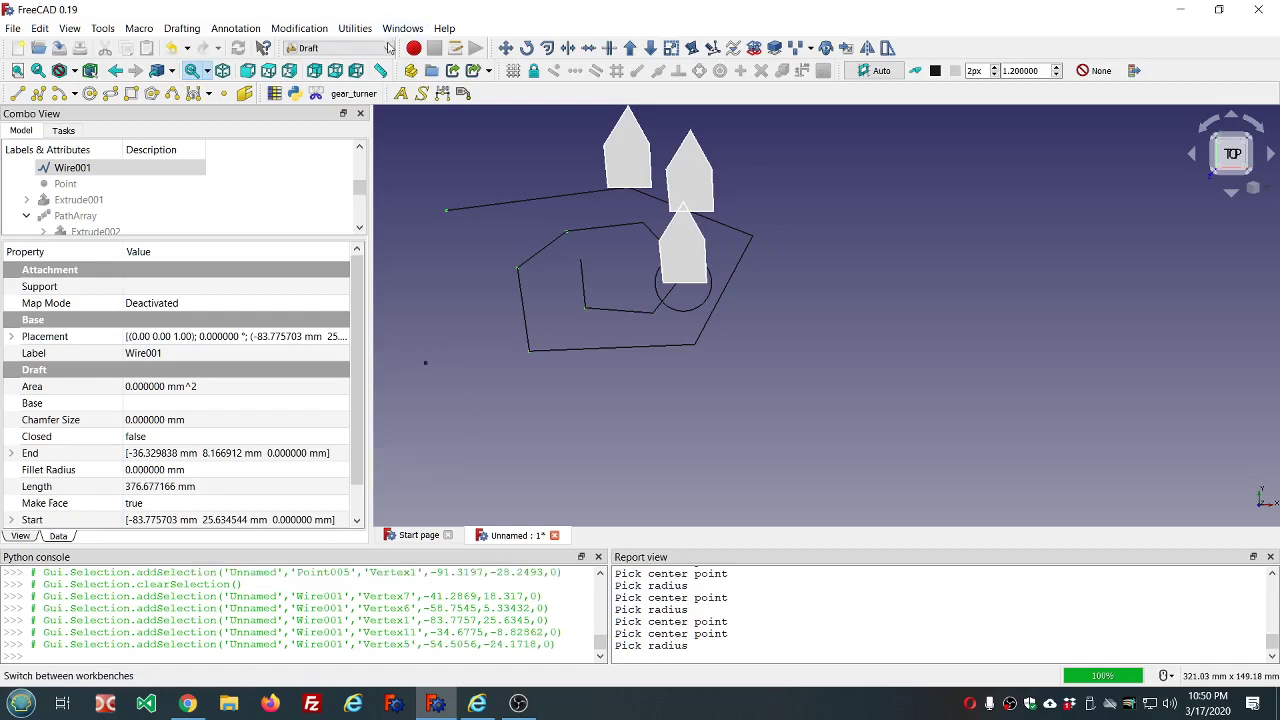
pyautogui.click(340, 48)
pyautogui.click(333, 136)
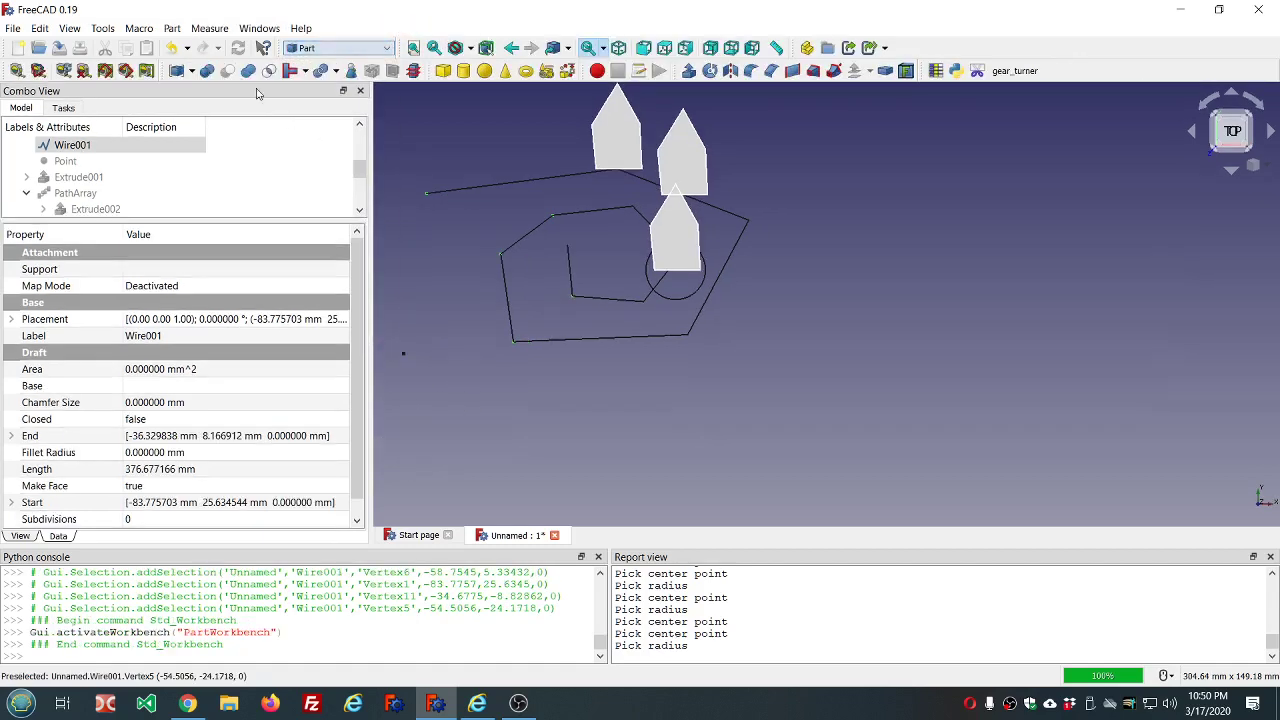
pyautogui.click(172, 28)
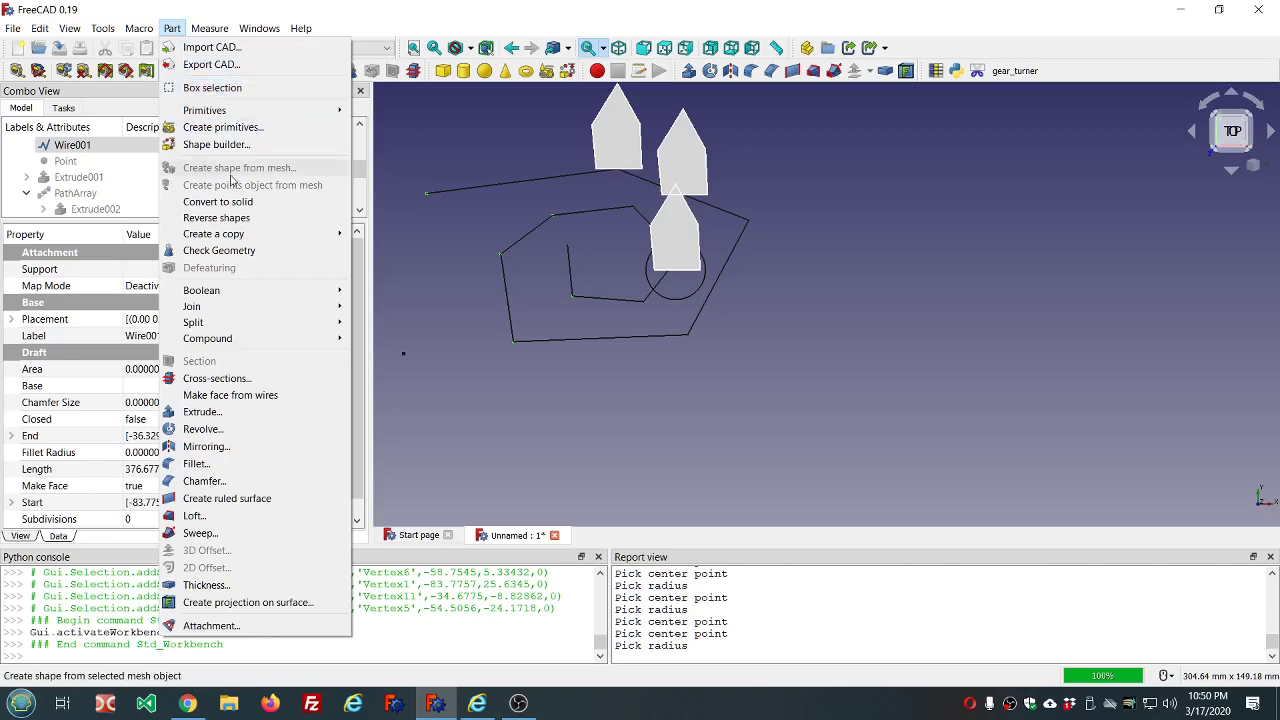
pyautogui.moveTo(290, 236)
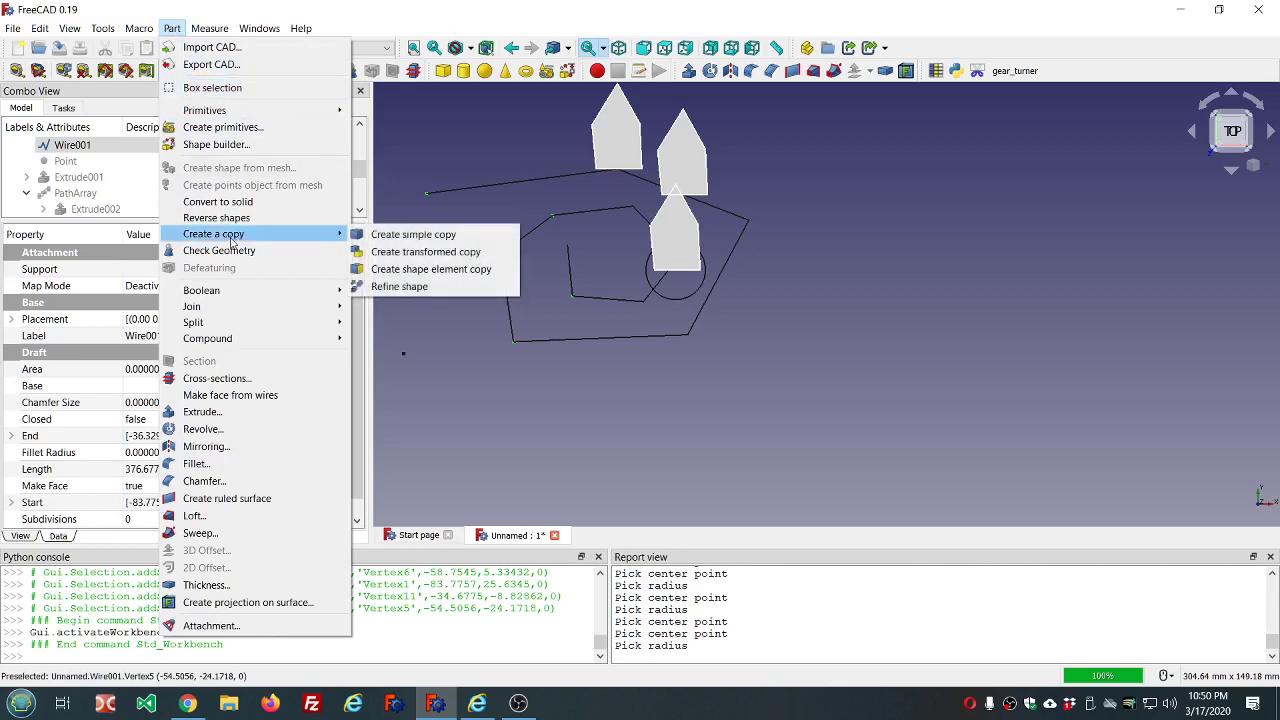
pyautogui.click(406, 270)
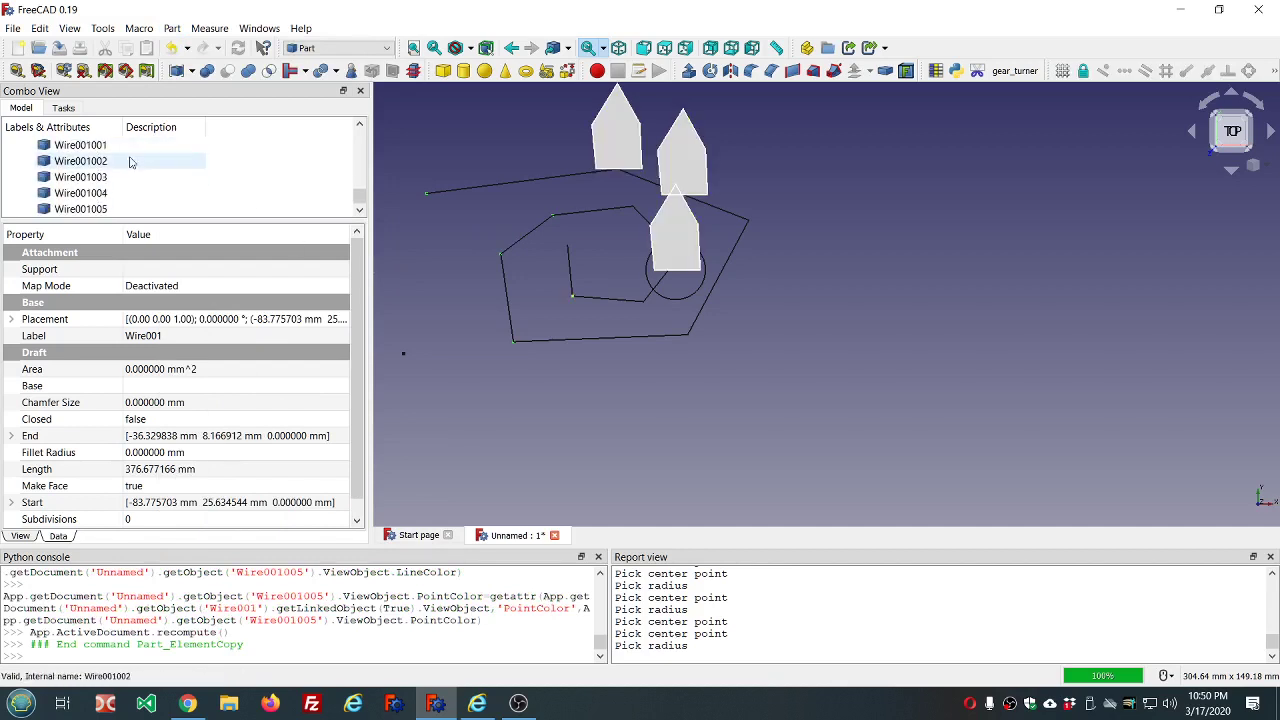
# Combine the vertex copies Wire001001 through Wire001005 into a compound and select that compound.
pyautogui.click(98, 147)
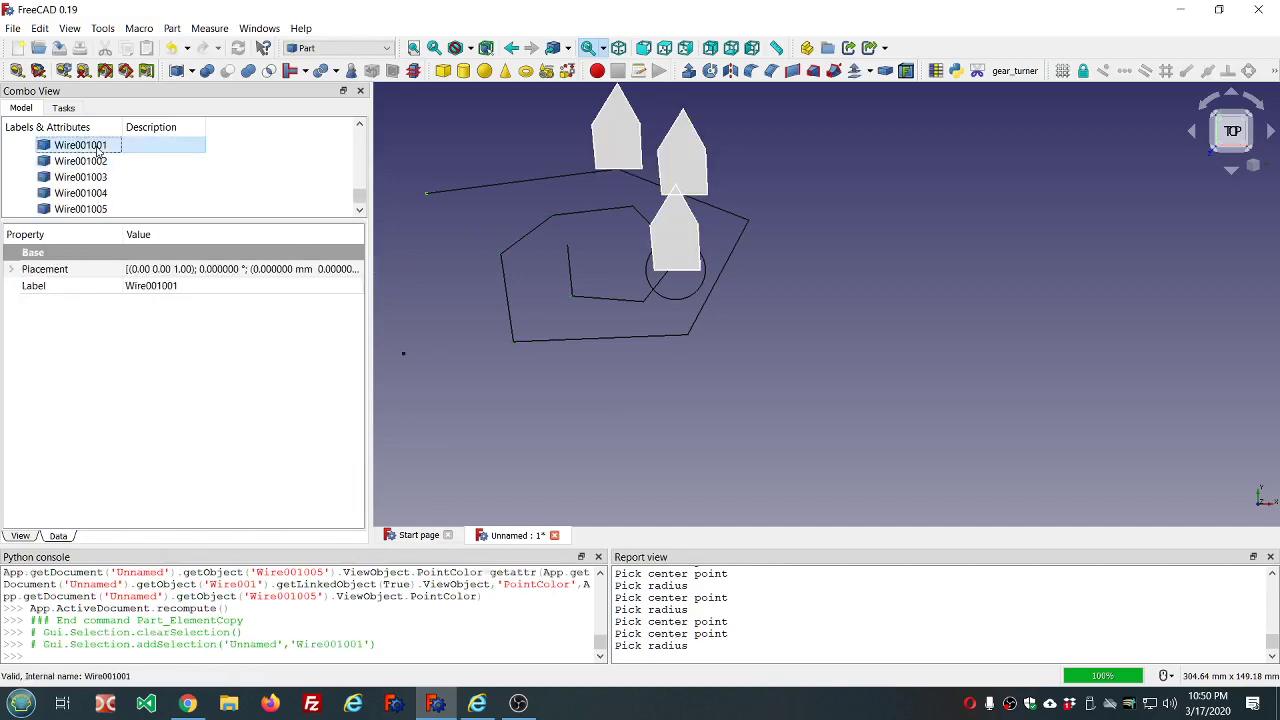
pyautogui.keyDown('shift'); pyautogui.click(106, 209); pyautogui.keyUp('shift')
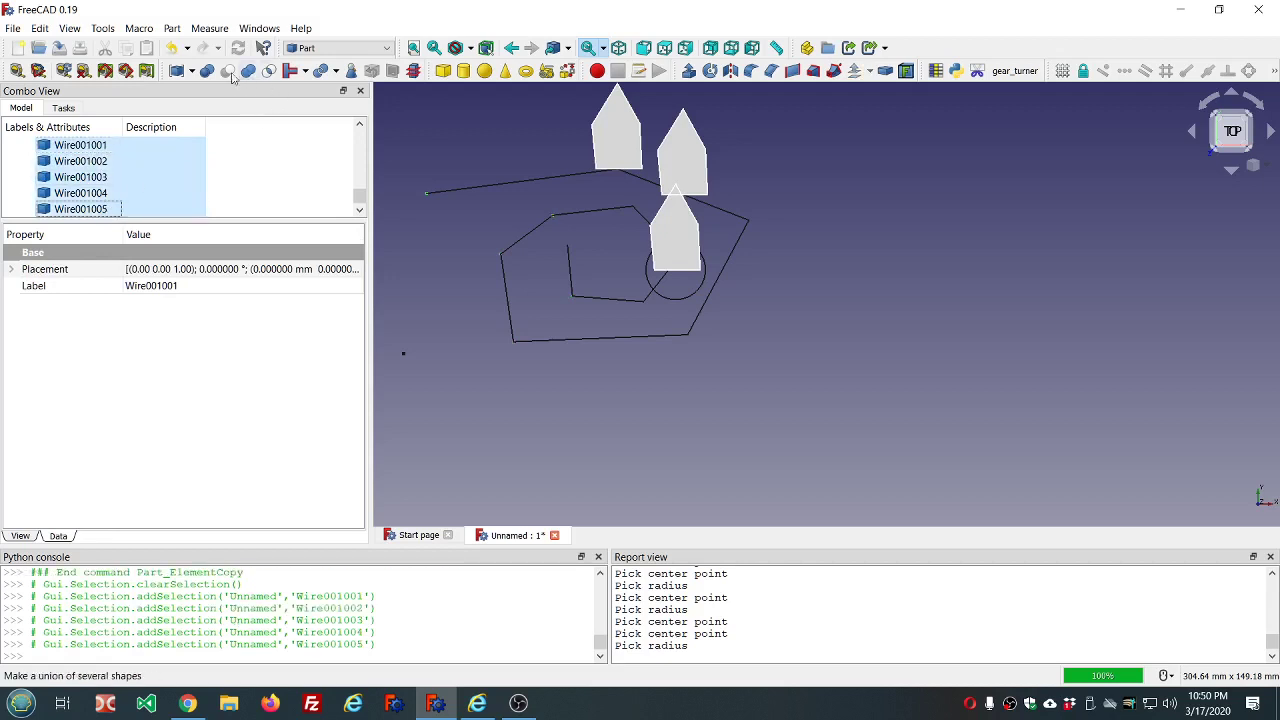
pyautogui.click(191, 71)
pyautogui.click(196, 92)
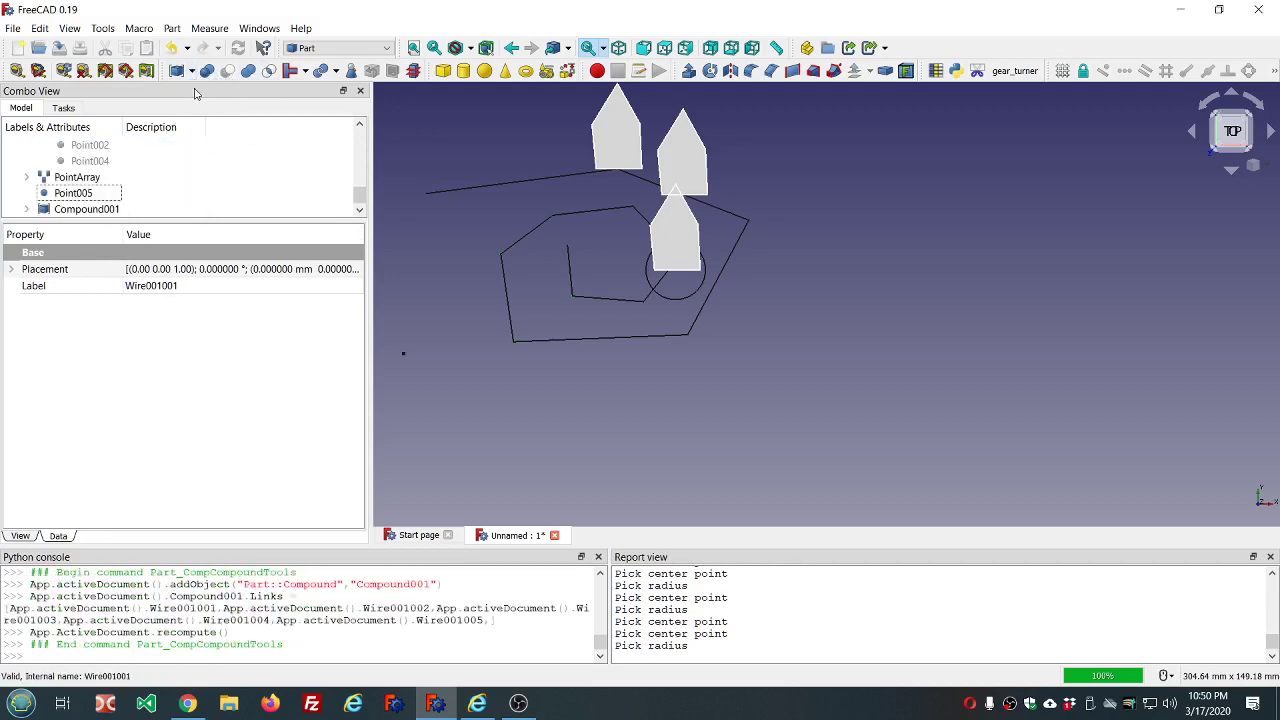
pyautogui.click(124, 209)
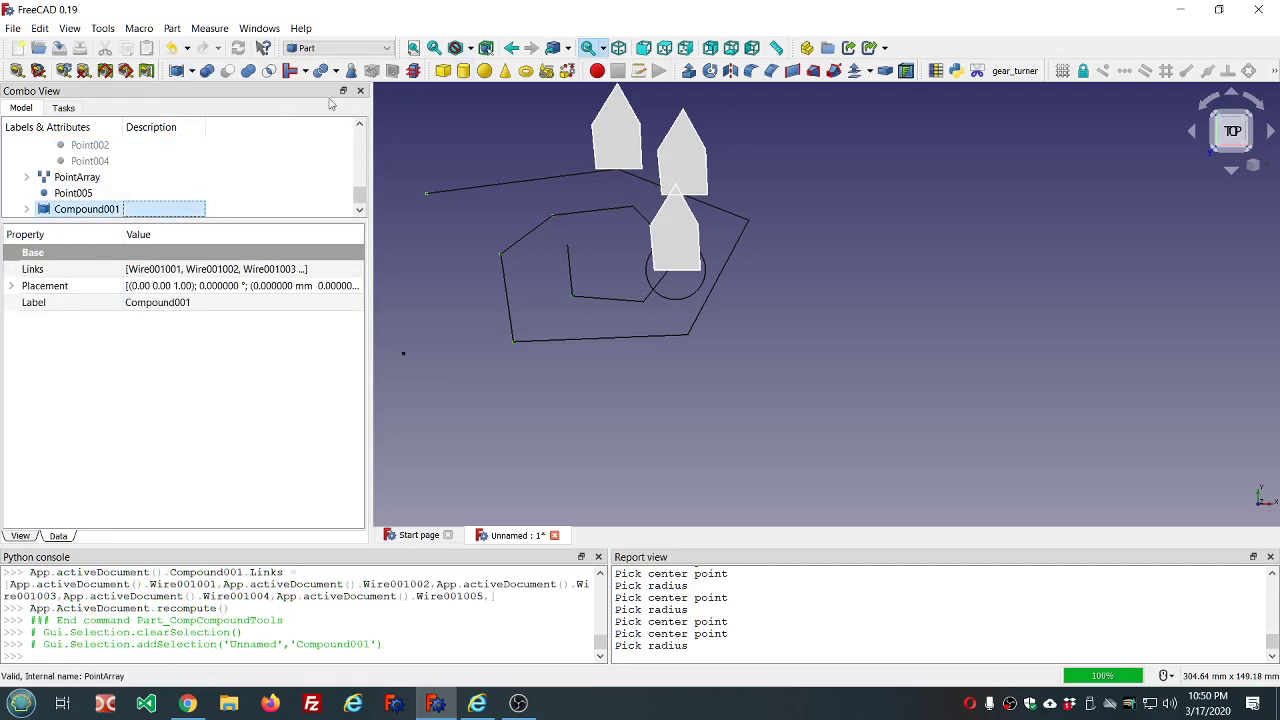
# Switch to the Draft workbench and delete the existing PointArray.
pyautogui.click(330, 48)
pyautogui.click(309, 71)
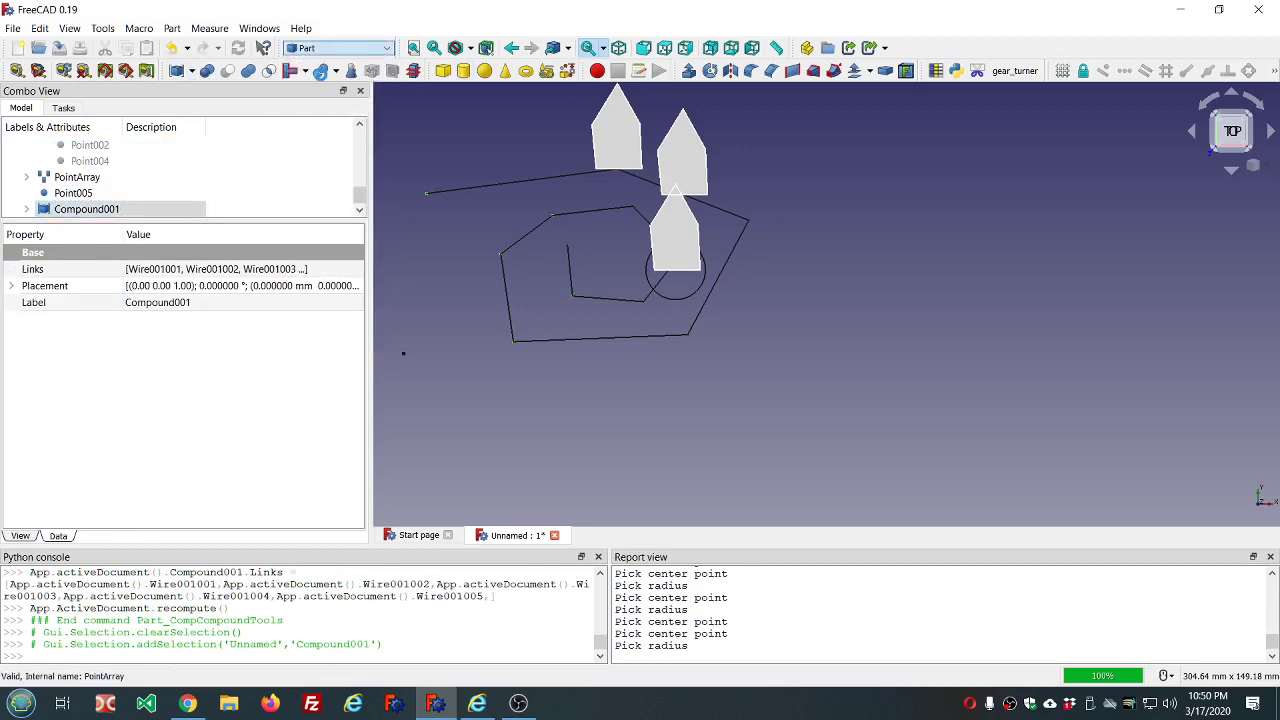
pyautogui.click(92, 201)
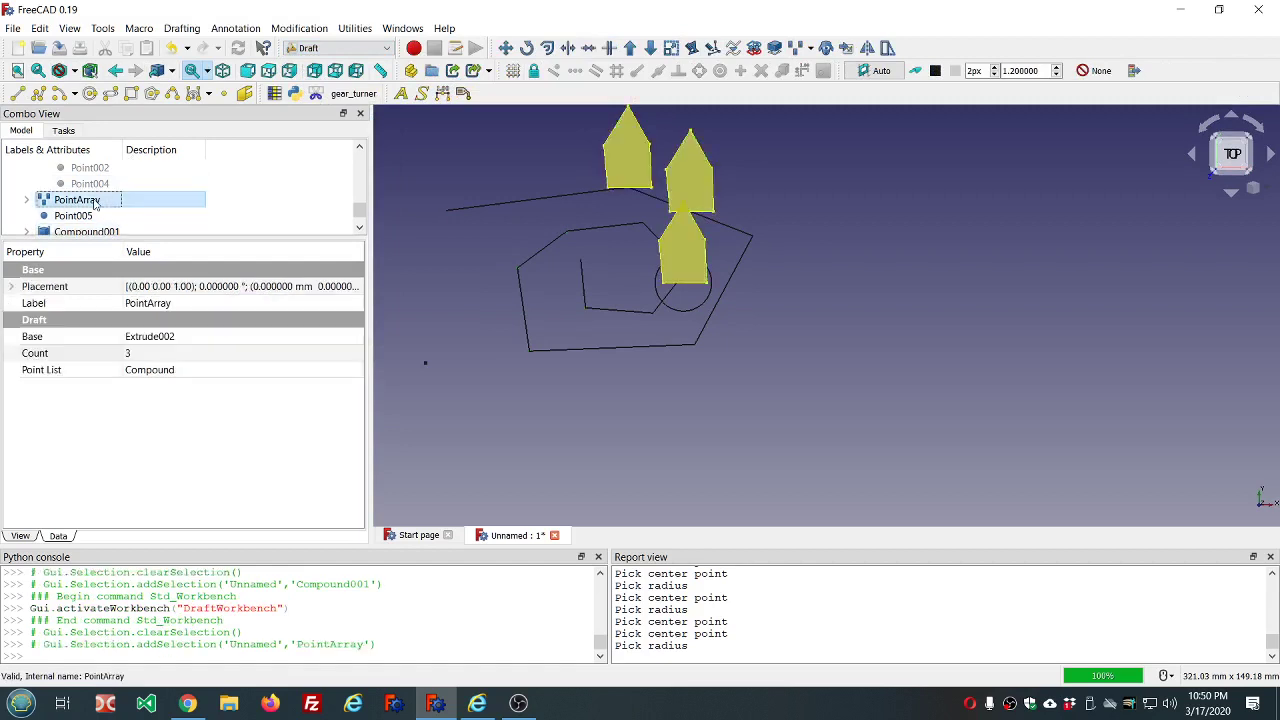
pyautogui.press('Delete')
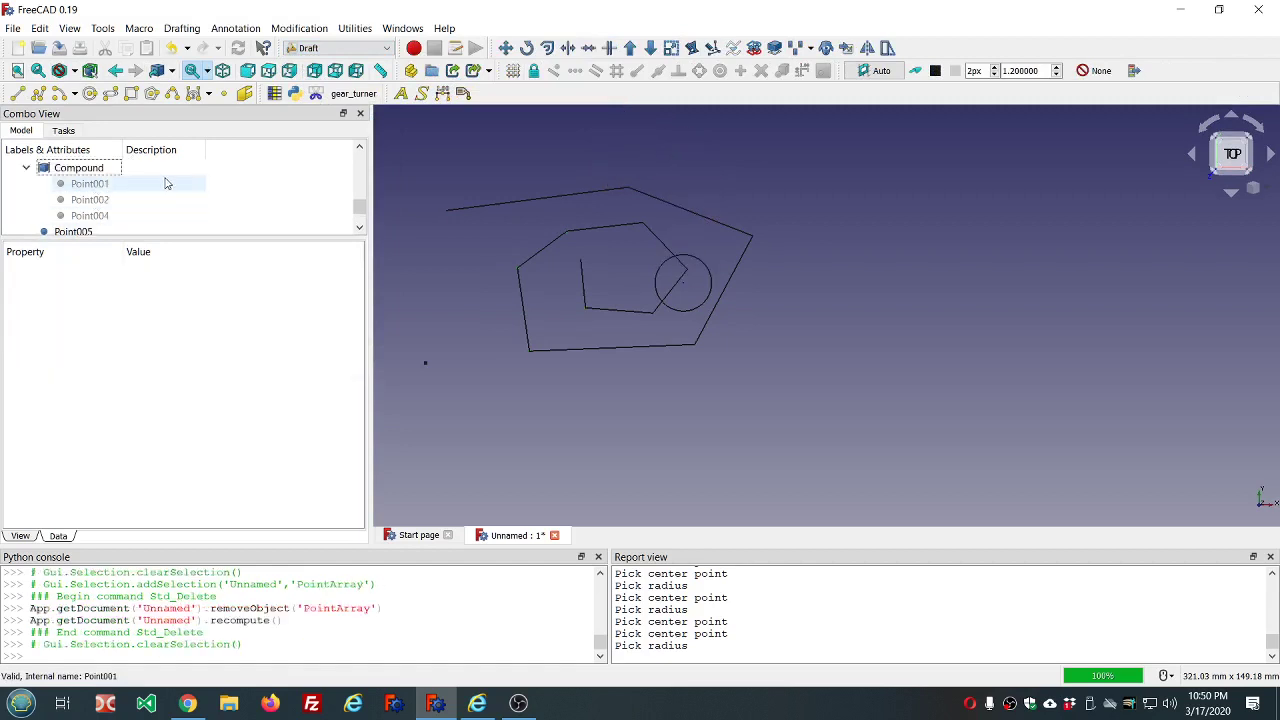
# Try a PointArray of Circle001 on Compound001, and delete the array it creates.
pyautogui.scroll(1, 163, 183)
pyautogui.click(96, 201)
pyautogui.scroll(-2, 163, 204)
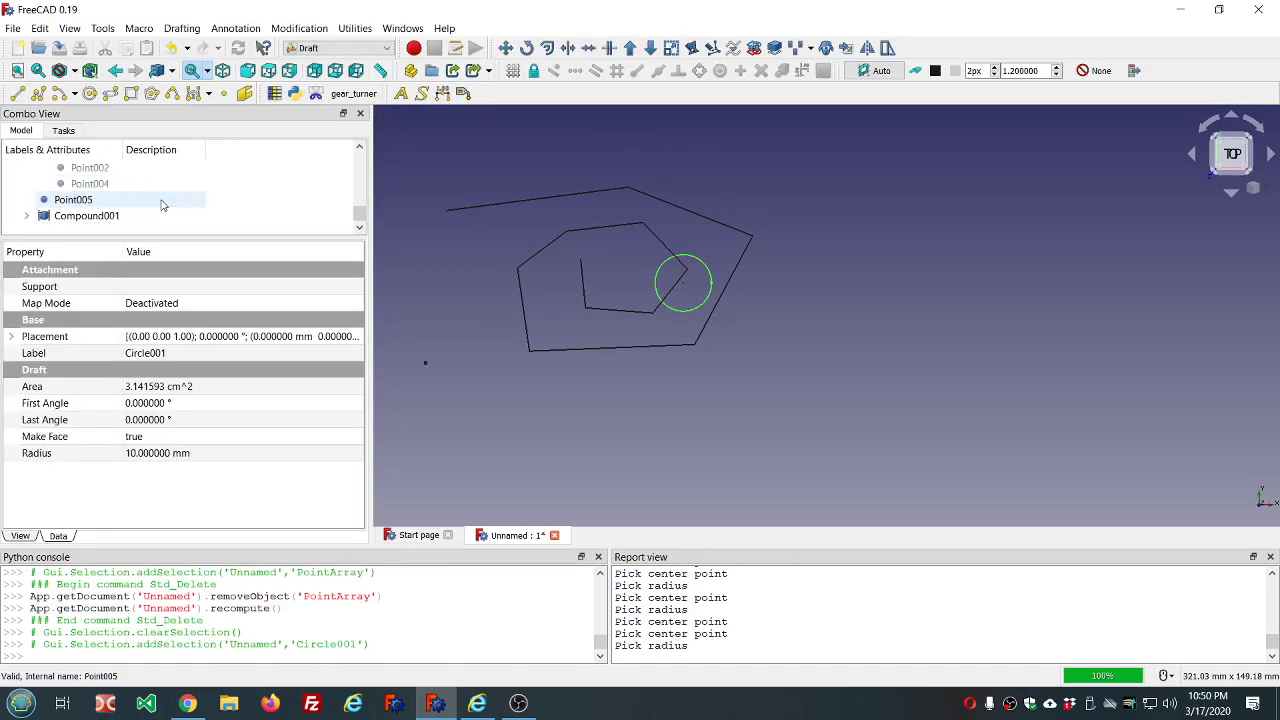
pyautogui.keyDown('ctrl'); pyautogui.click(88, 216); pyautogui.keyUp('ctrl')
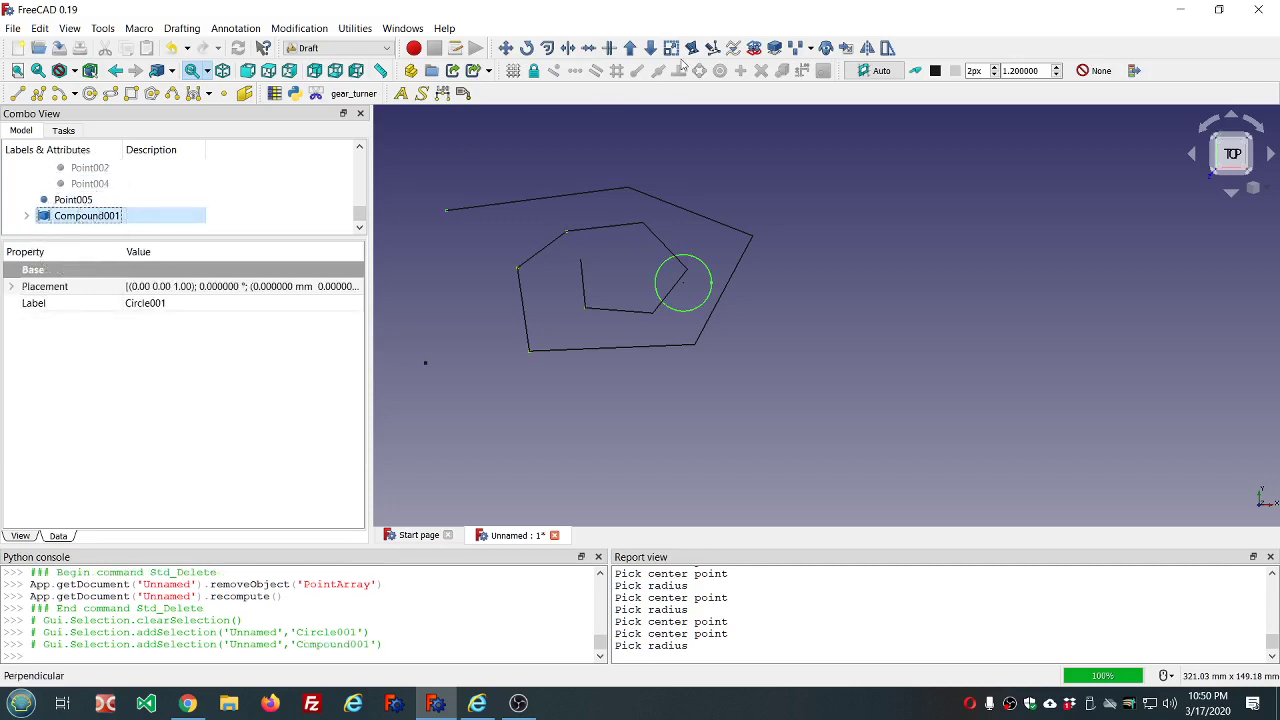
pyautogui.click(810, 48)
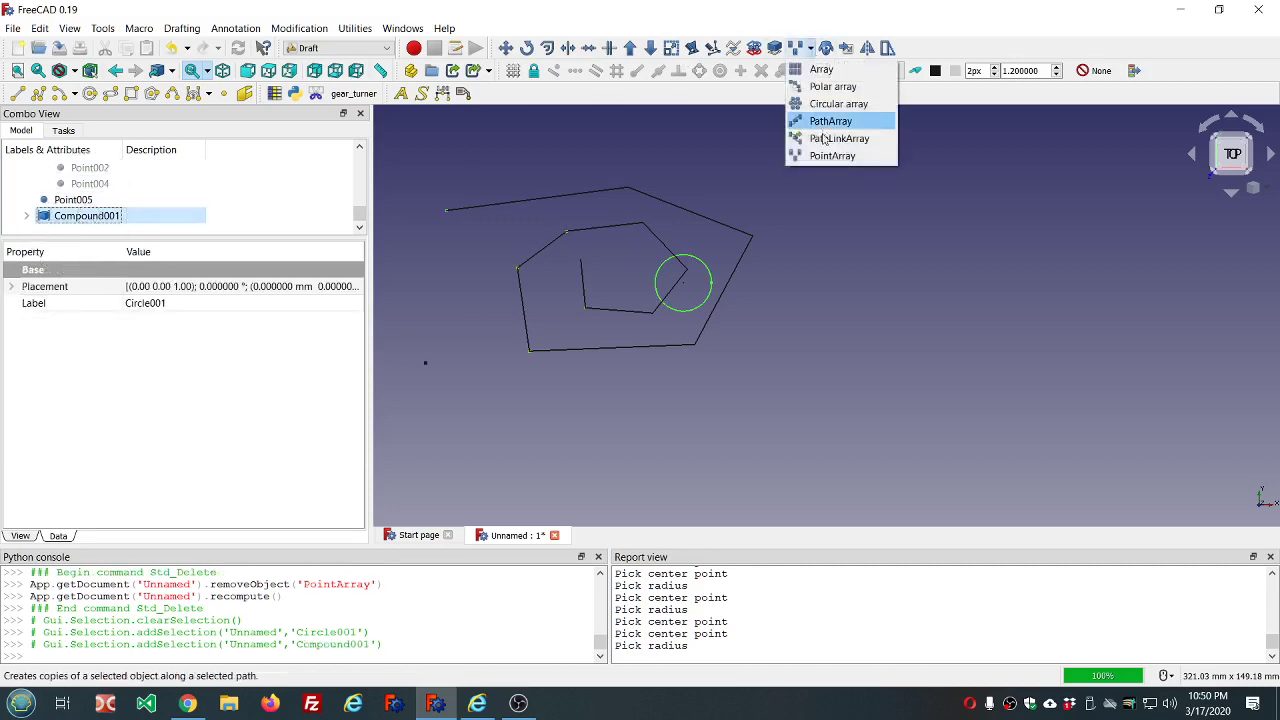
pyautogui.click(822, 157)
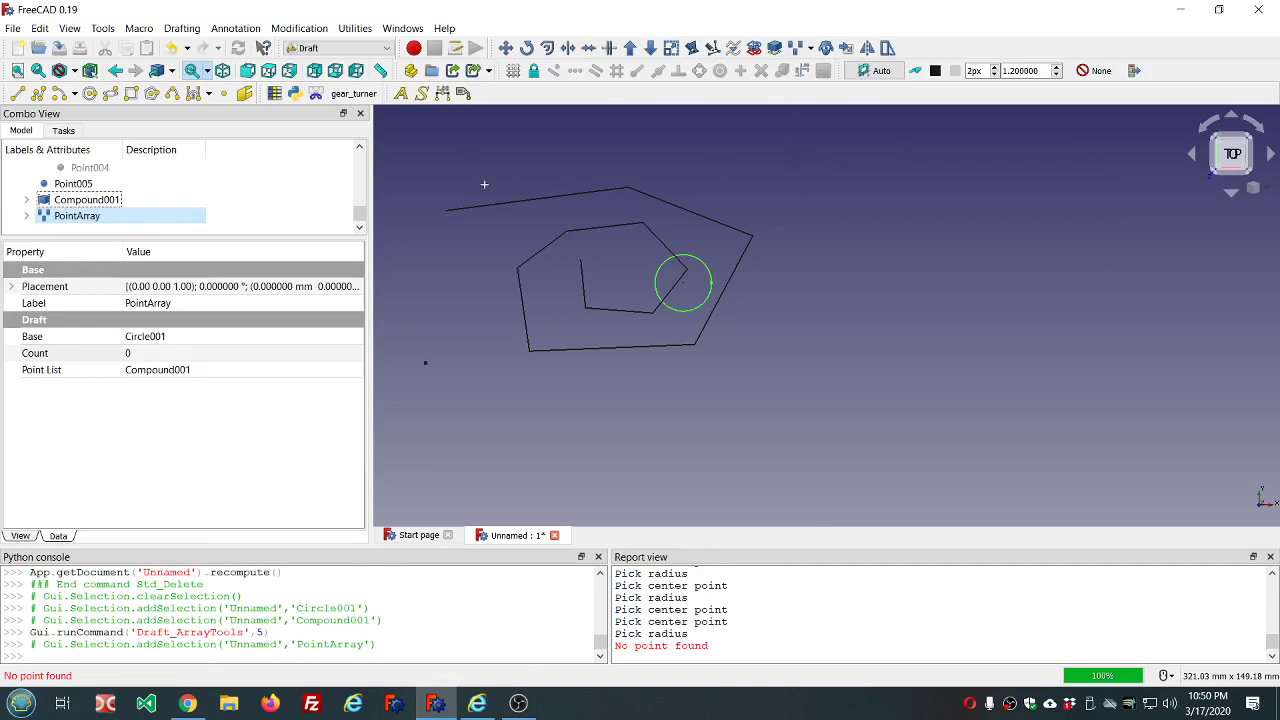
pyautogui.click(81, 218)
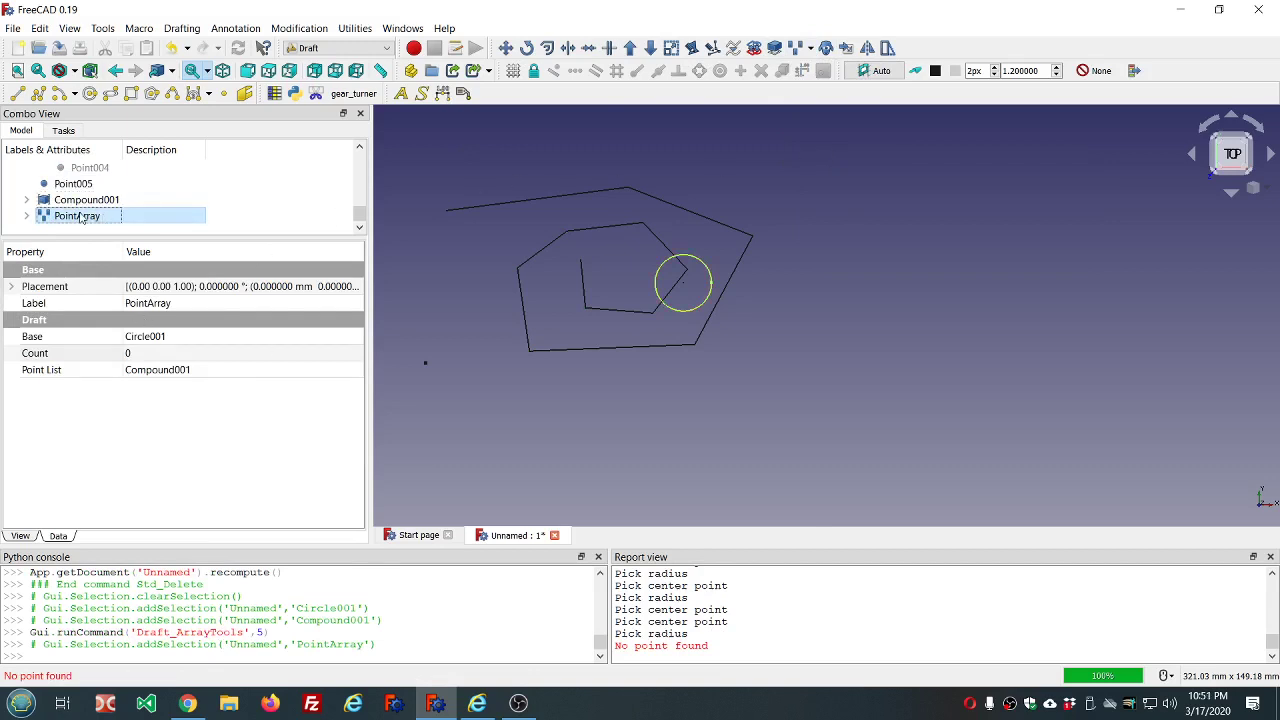
pyautogui.press('Delete')
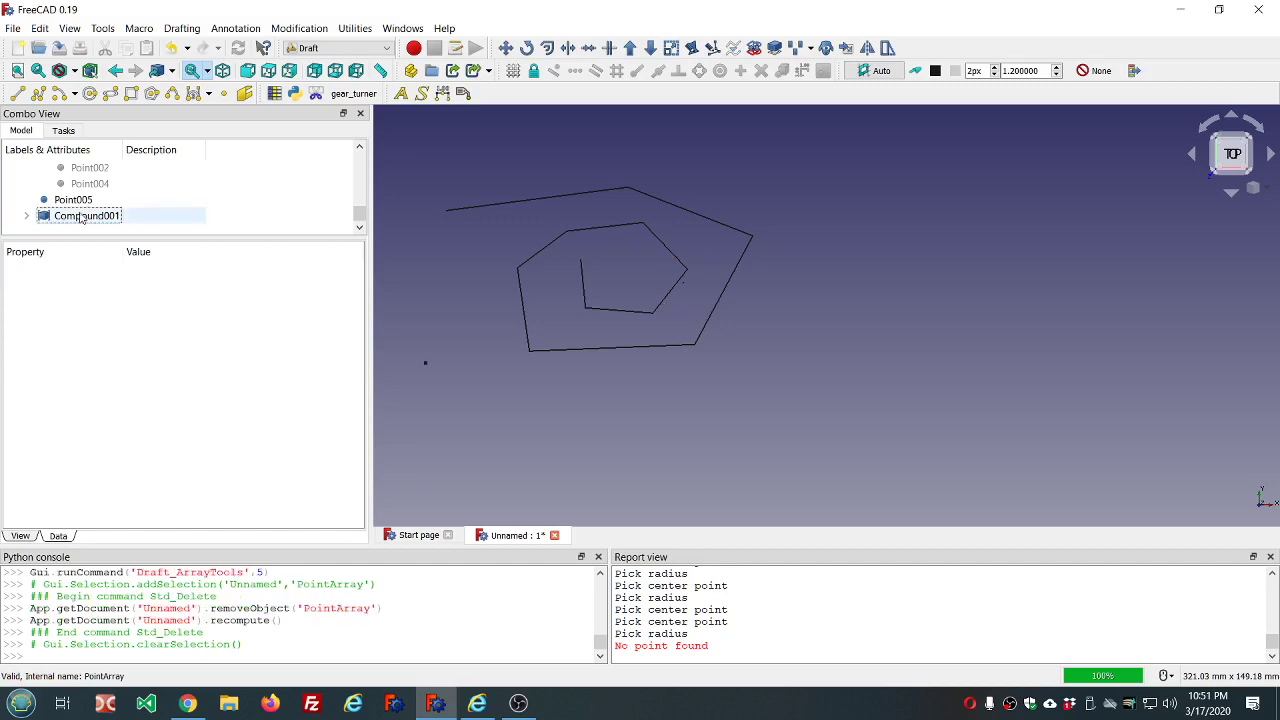
# Select Compound001 and examine its vertex copies along the wire.
pyautogui.click(81, 218)
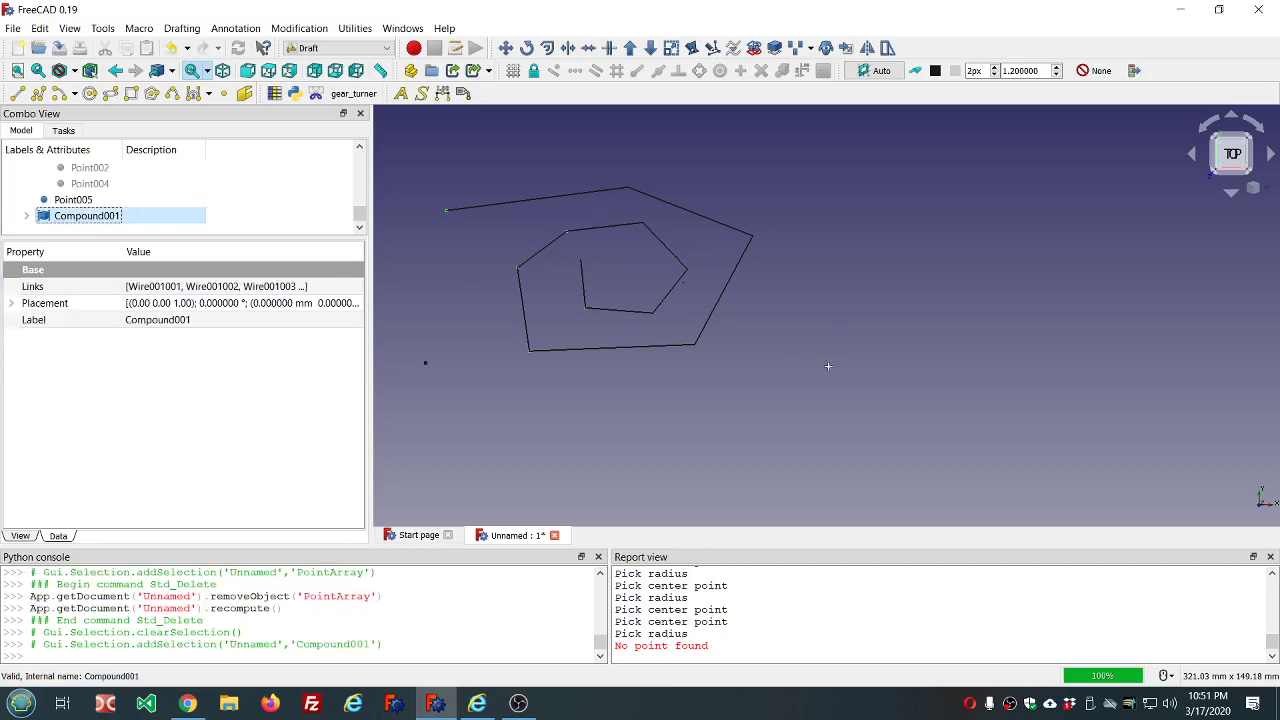
pyautogui.scroll(2, 776, 344)
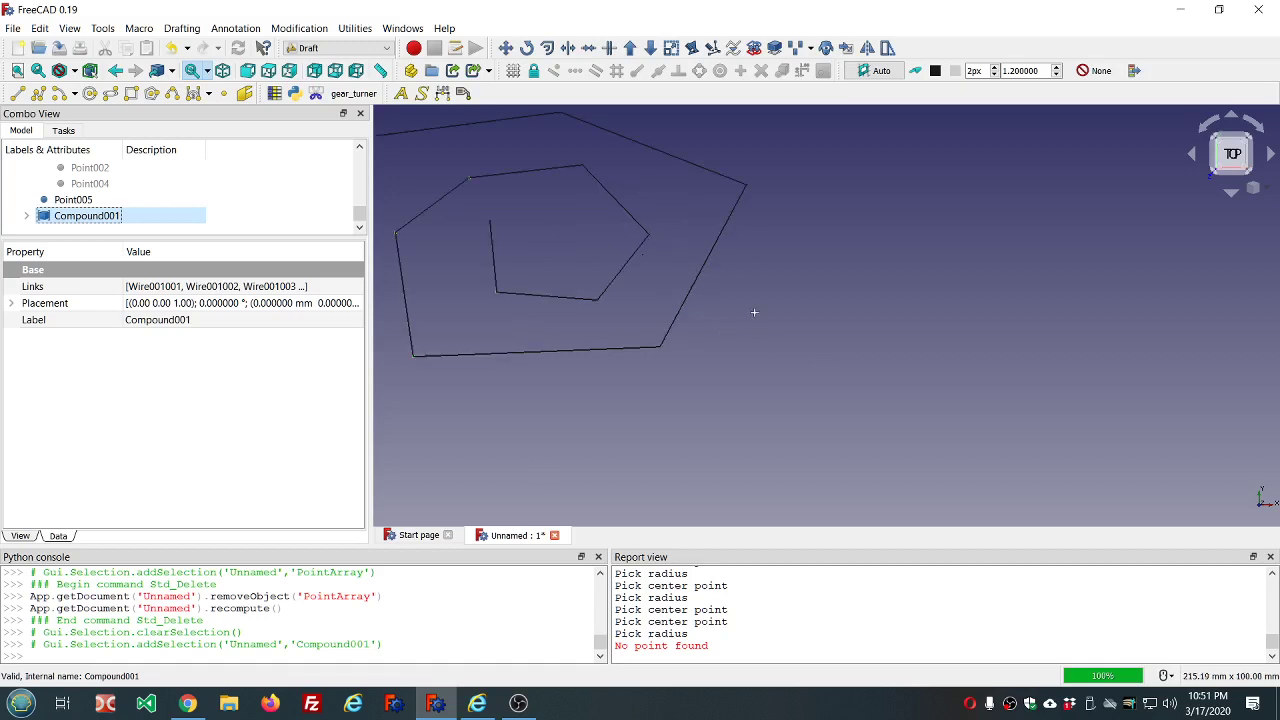
pyautogui.scroll(-2, 802, 347)
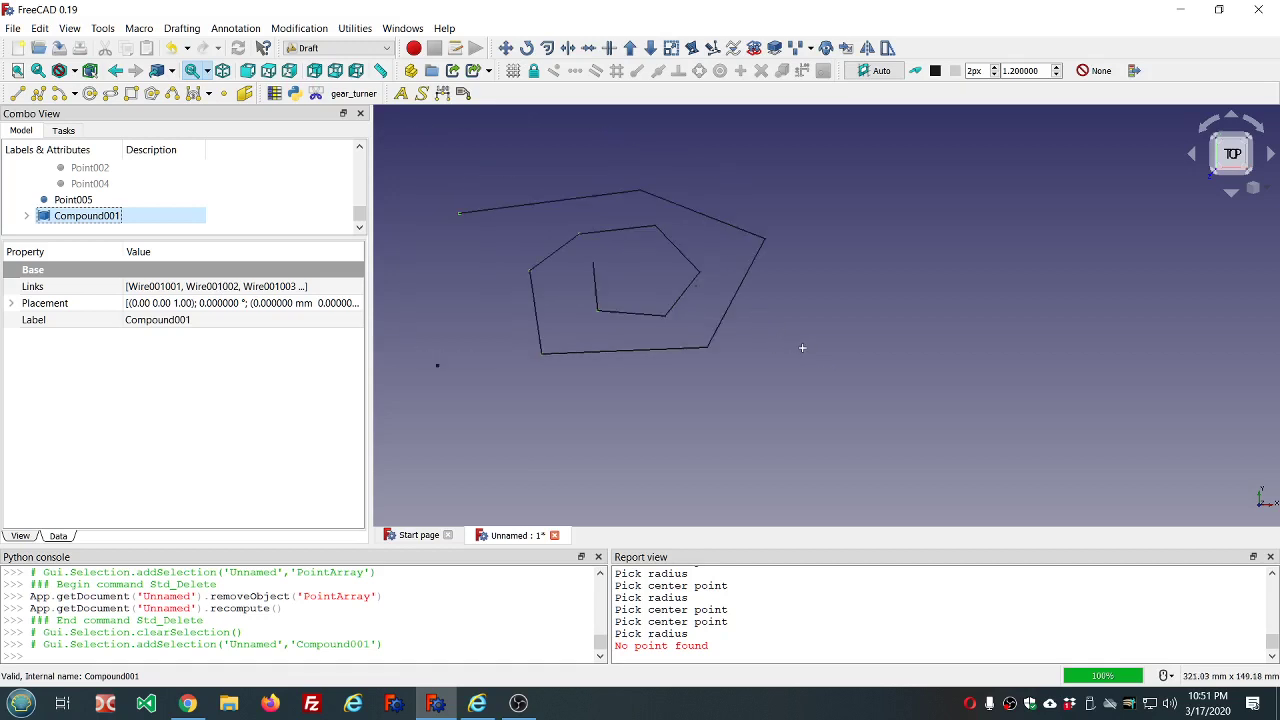